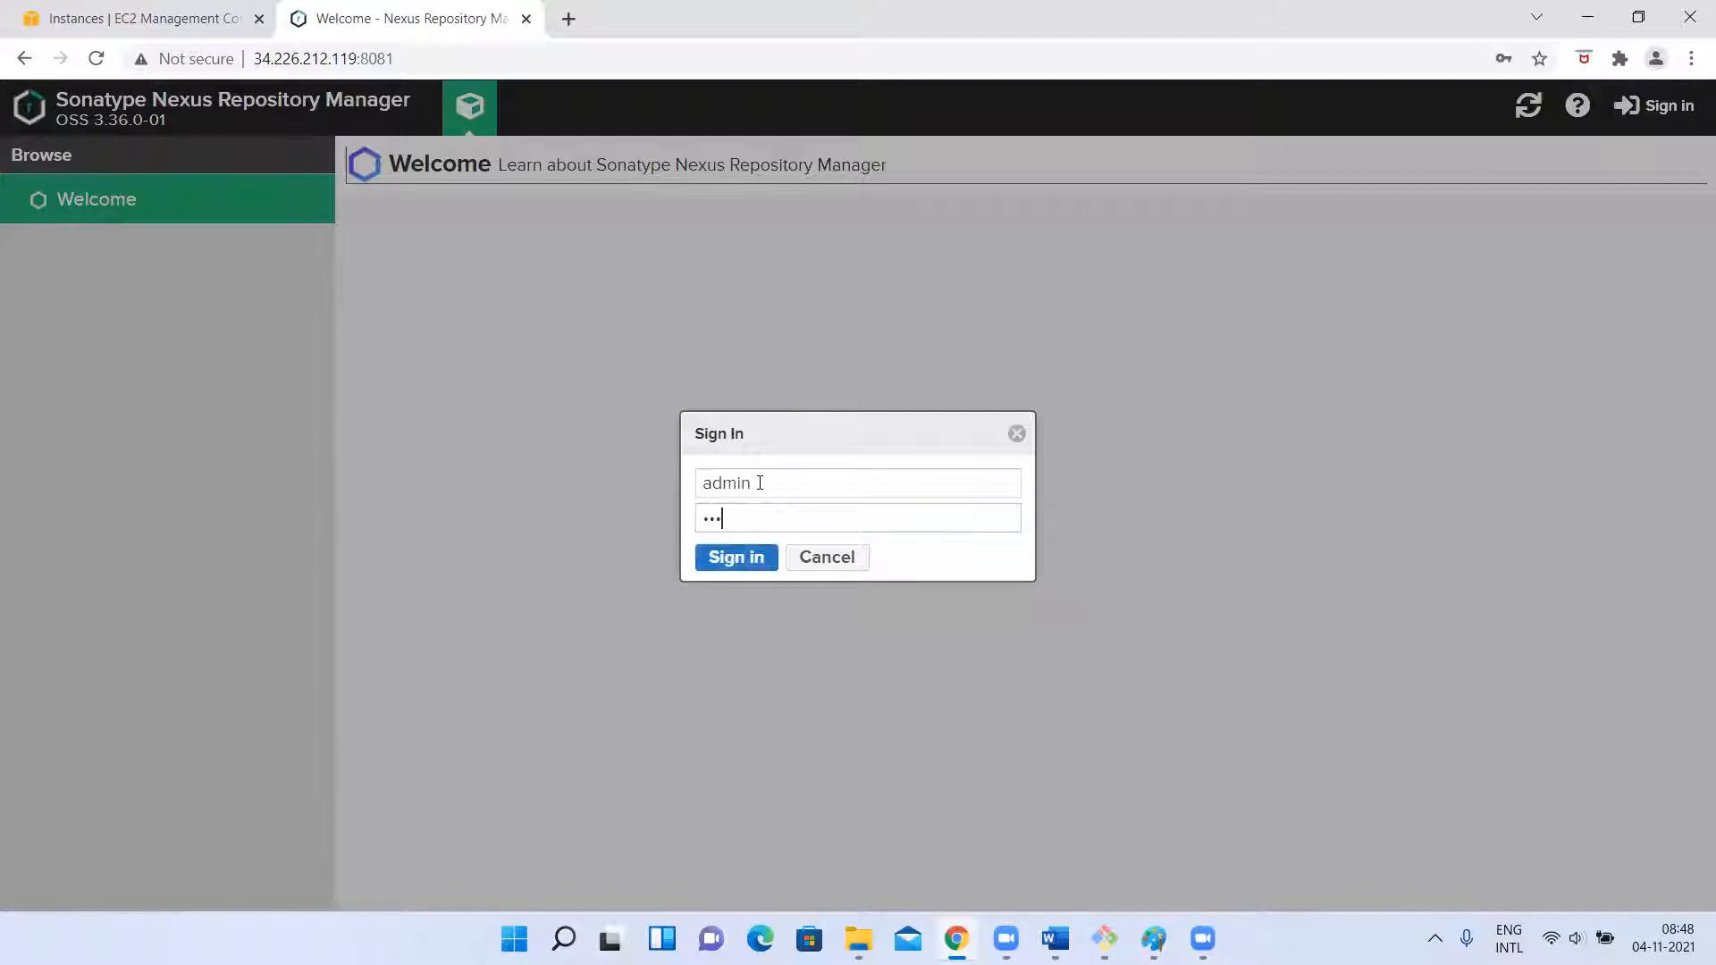
# Sign in with the admin account, dismiss the notification and open the repository management list in the administration area.
pyautogui.click(726, 561)
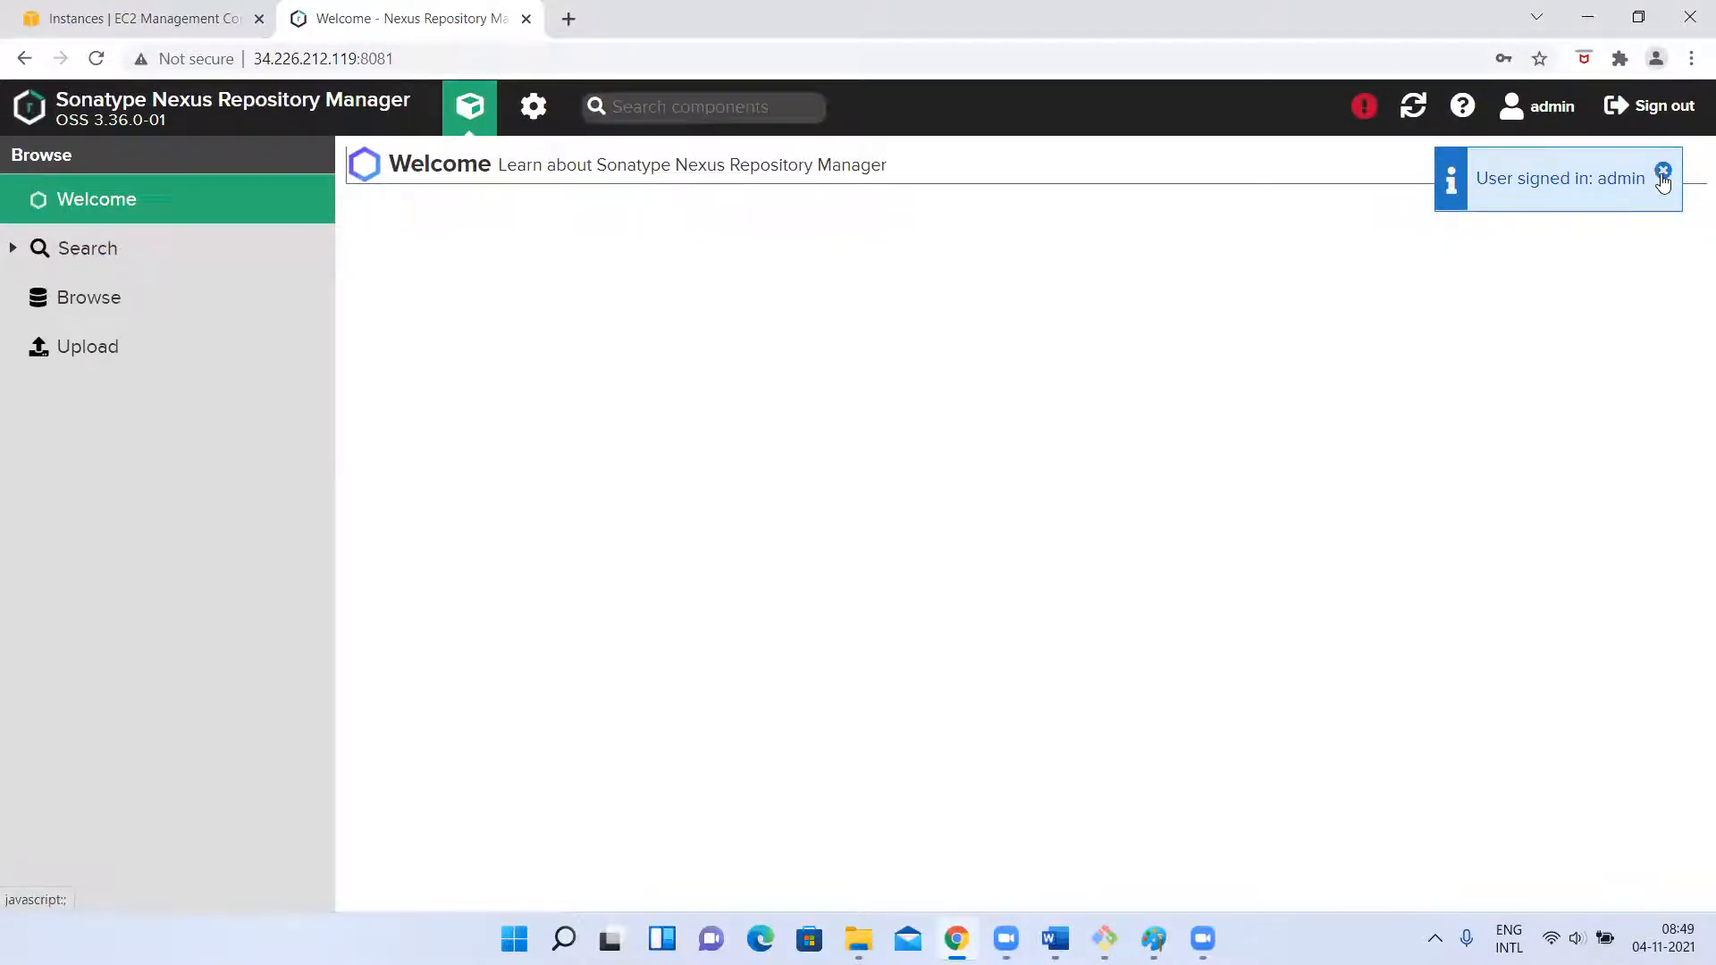
pyautogui.click(1662, 172)
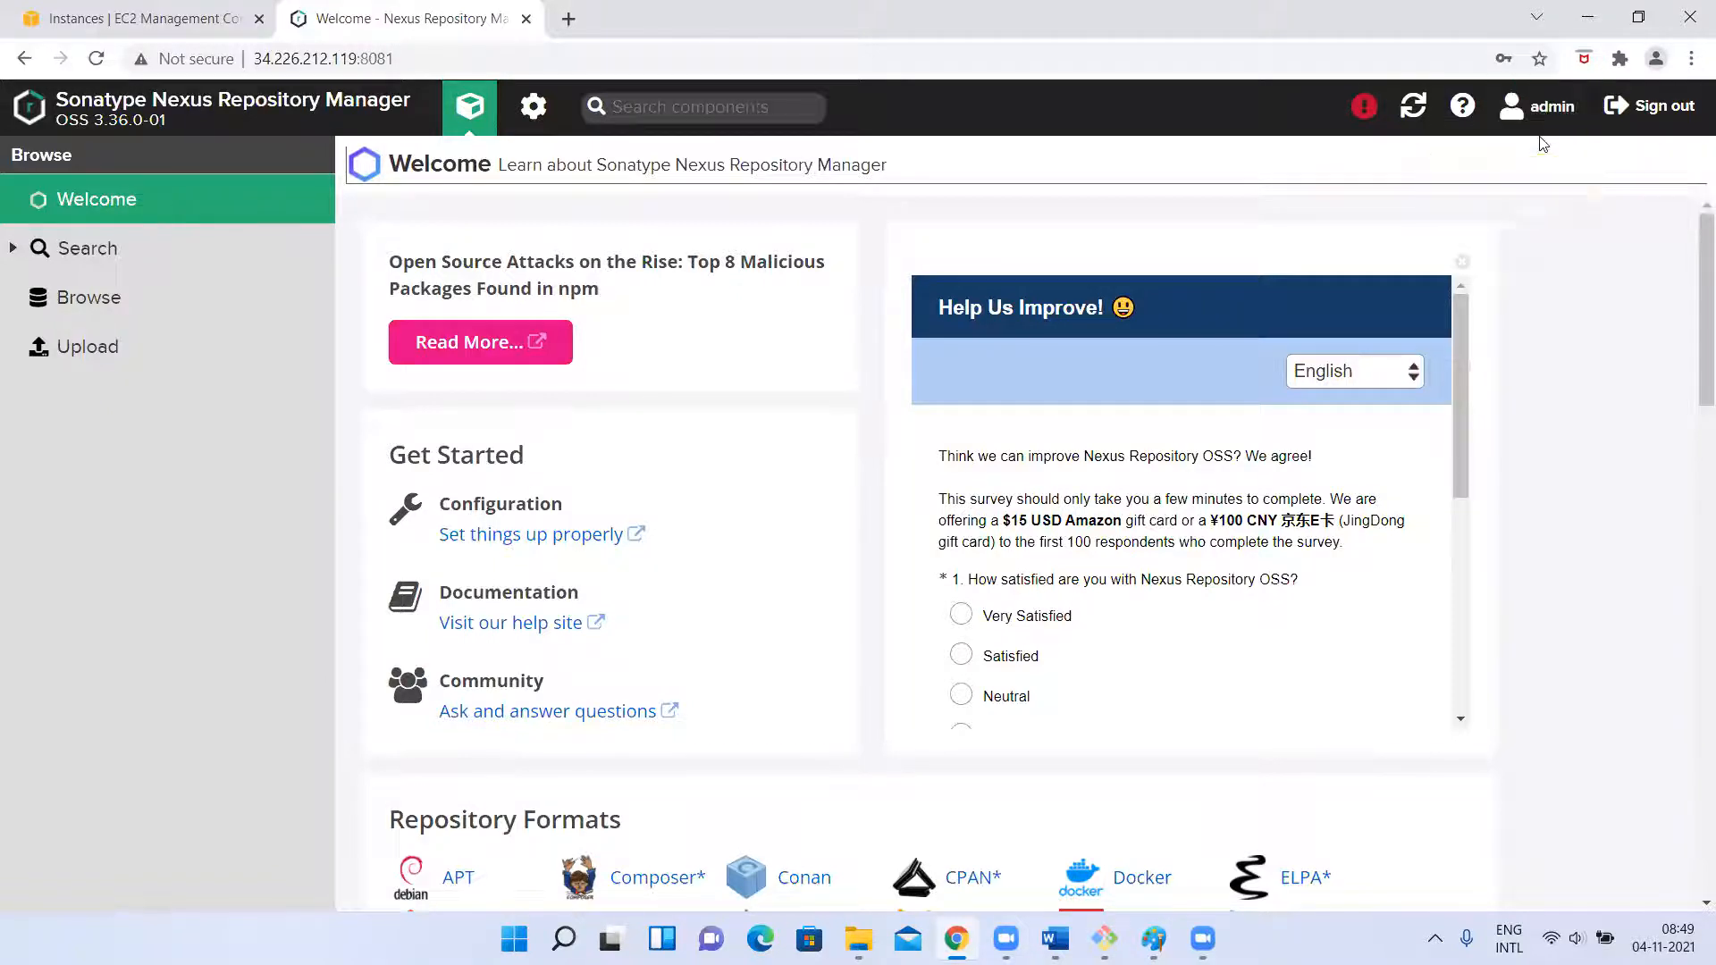
pyautogui.click(534, 107)
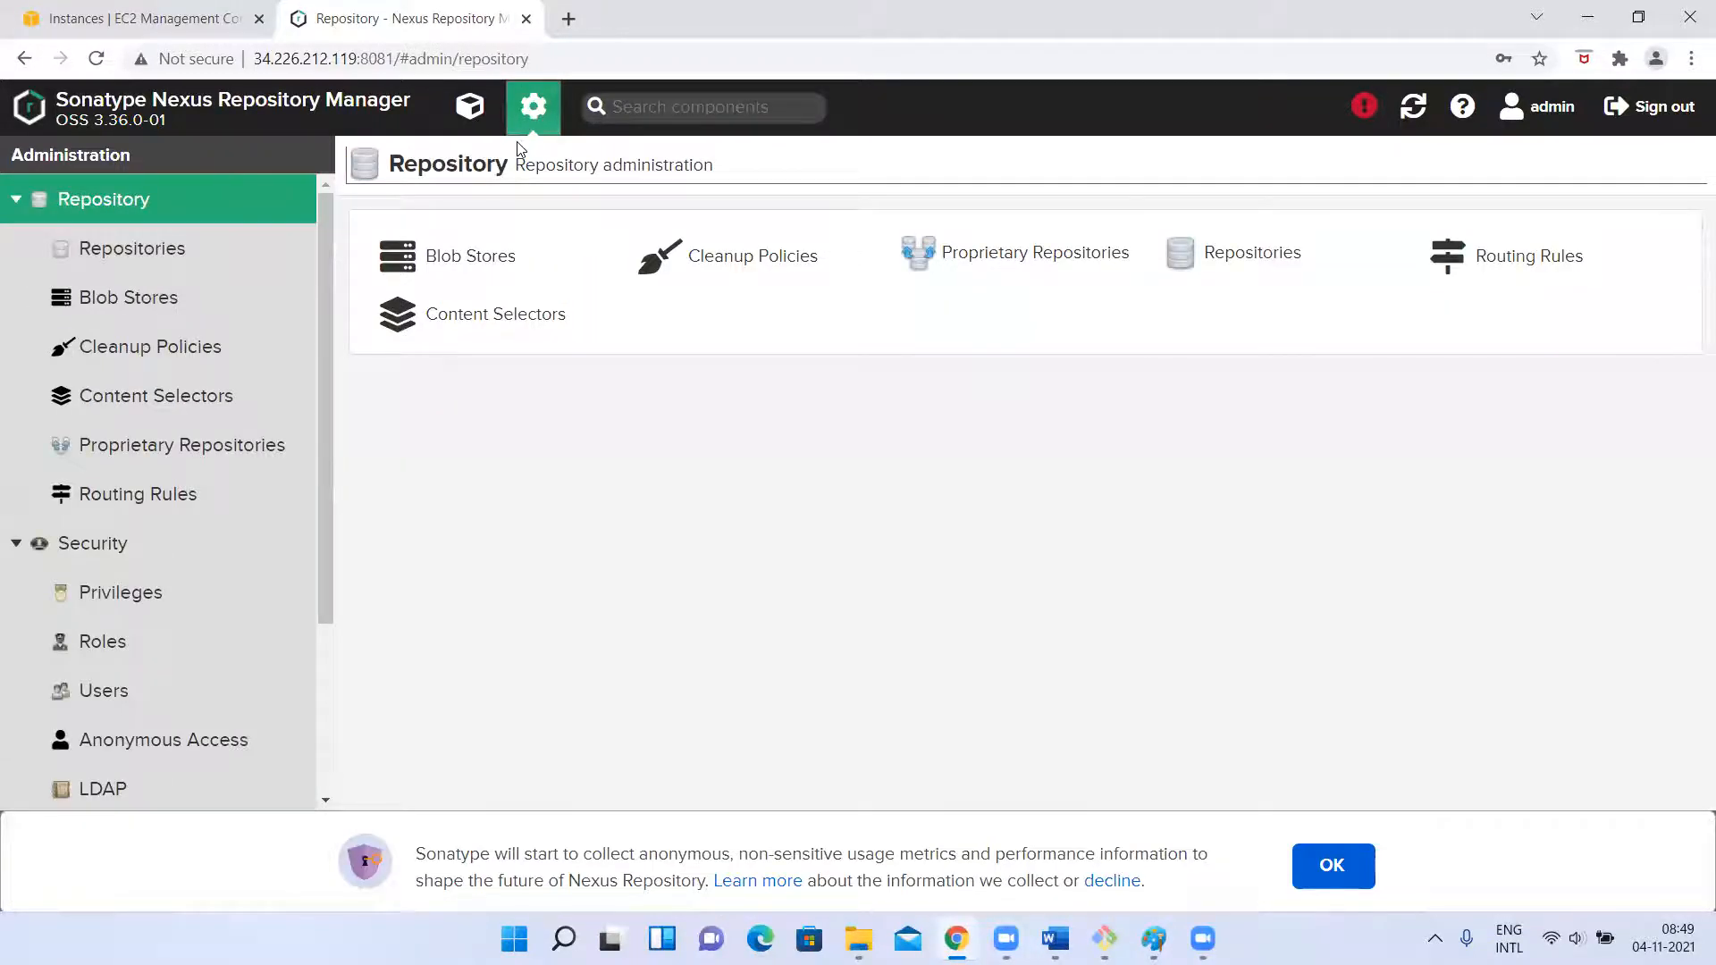
pyautogui.click(95, 250)
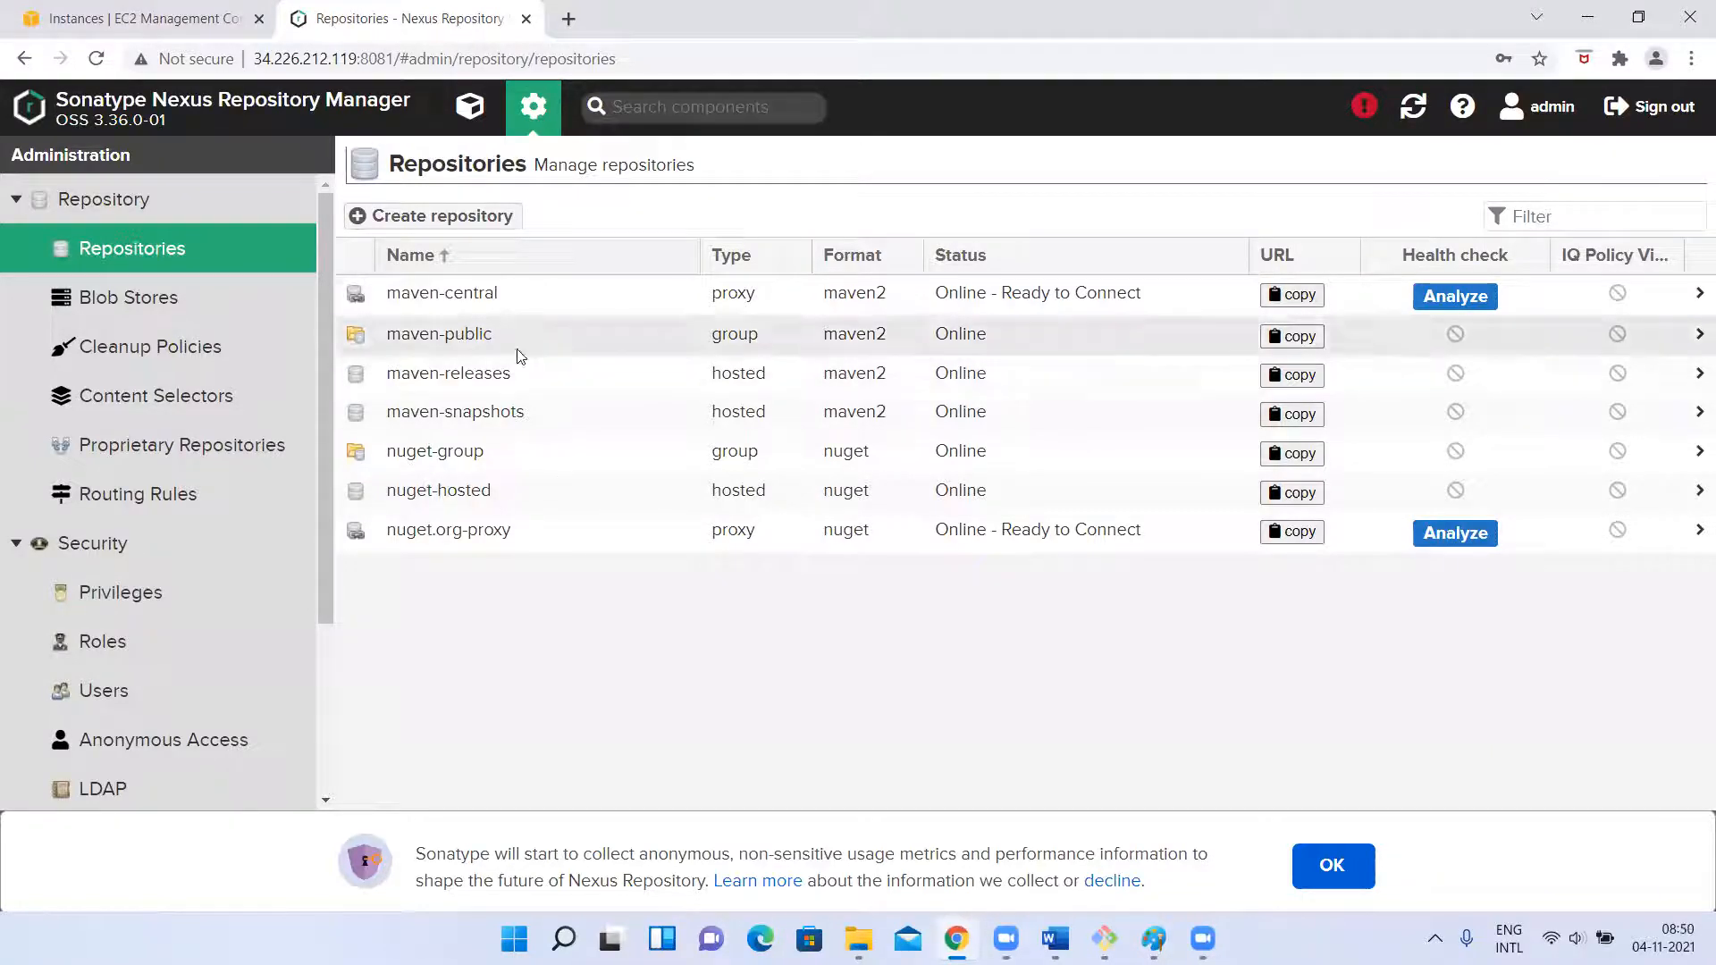
# Start a new repository and look through the full list of available repository recipes.
pyautogui.click(398, 223)
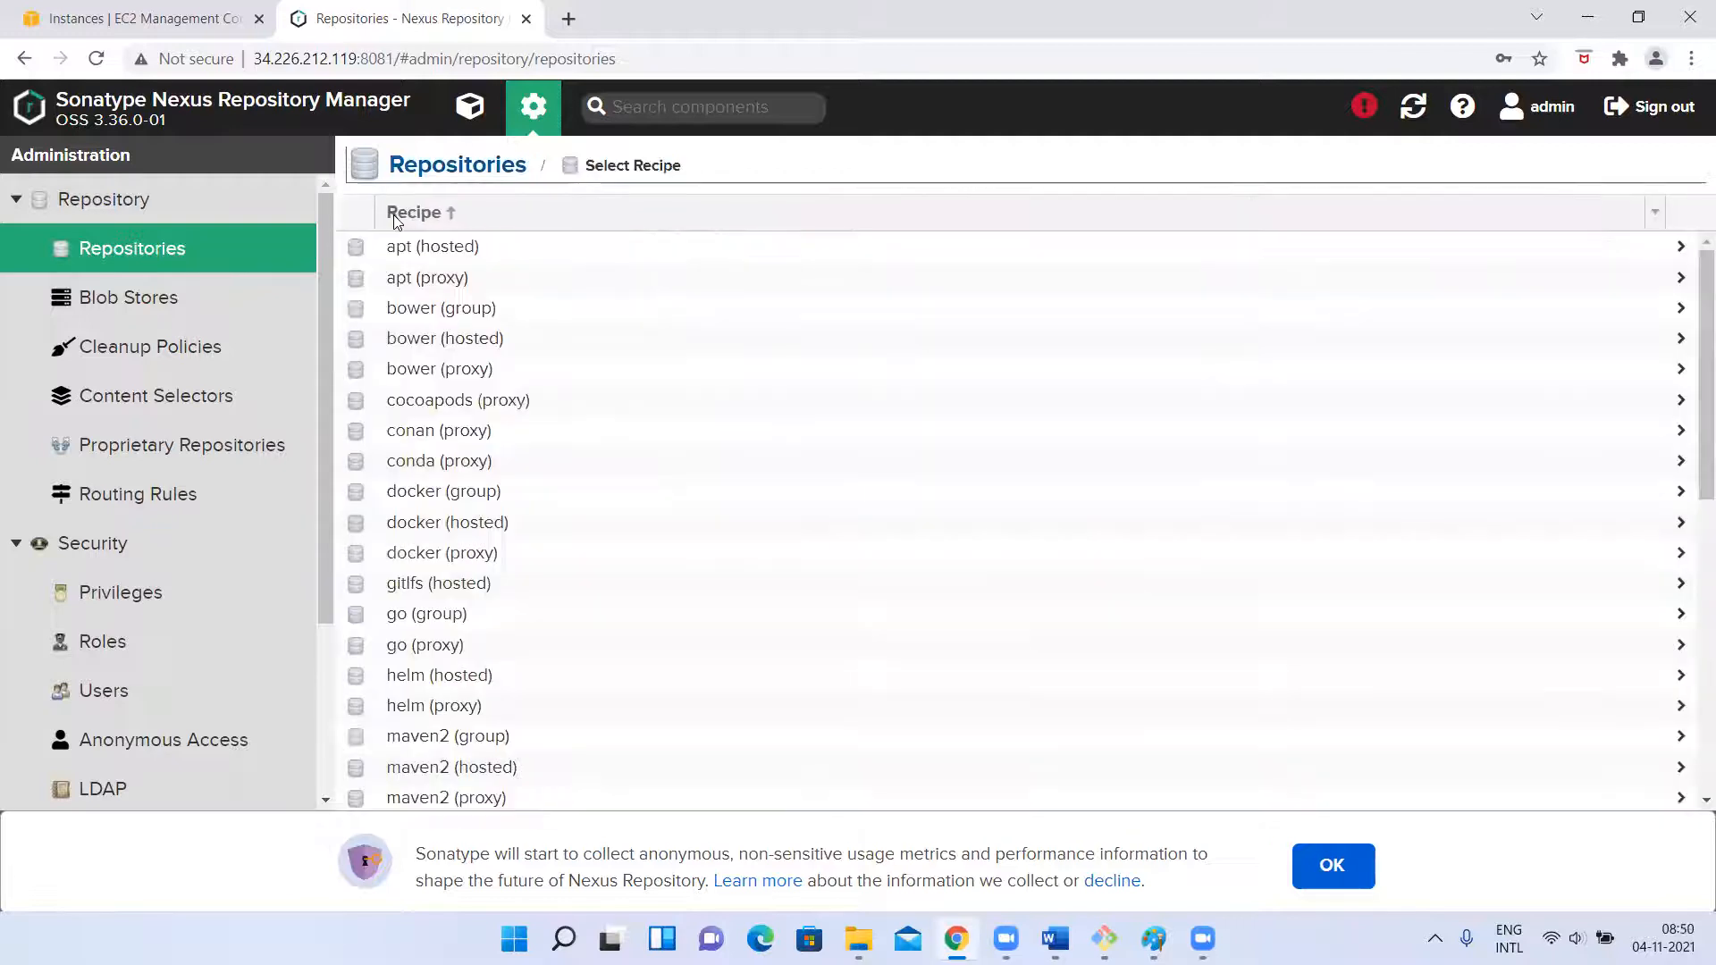
pyautogui.scroll(-6, 432, 613)
pyautogui.scroll(6, 433, 613)
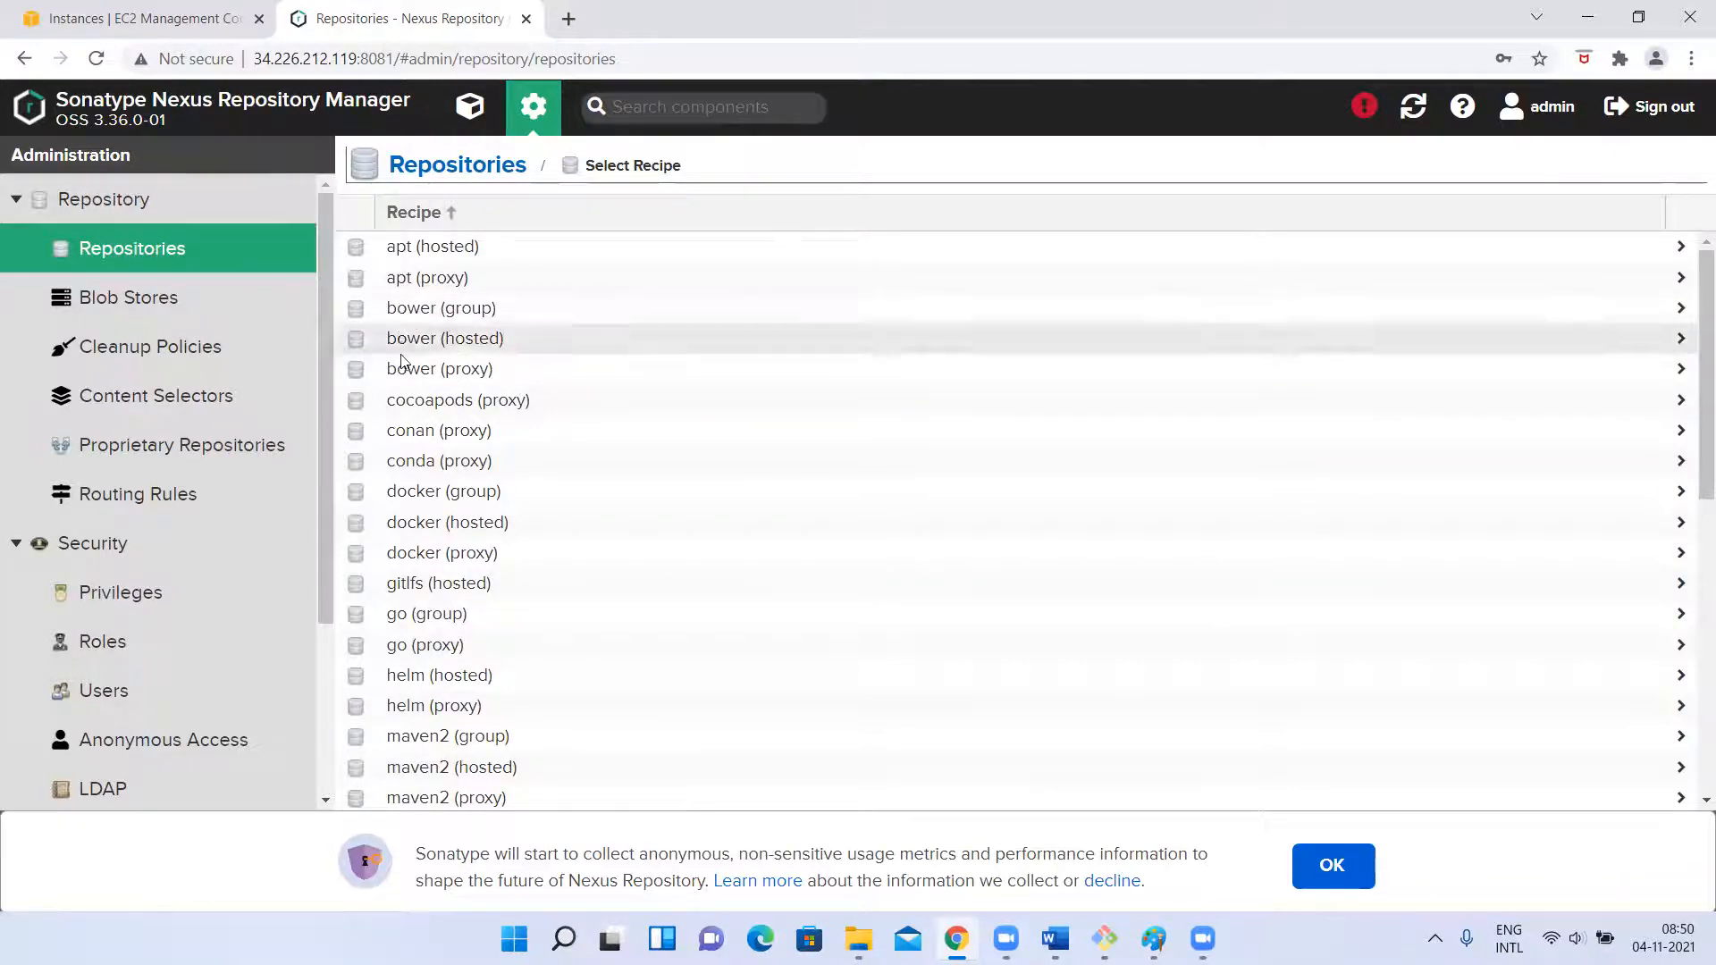
pyautogui.scroll(-1, 407, 490)
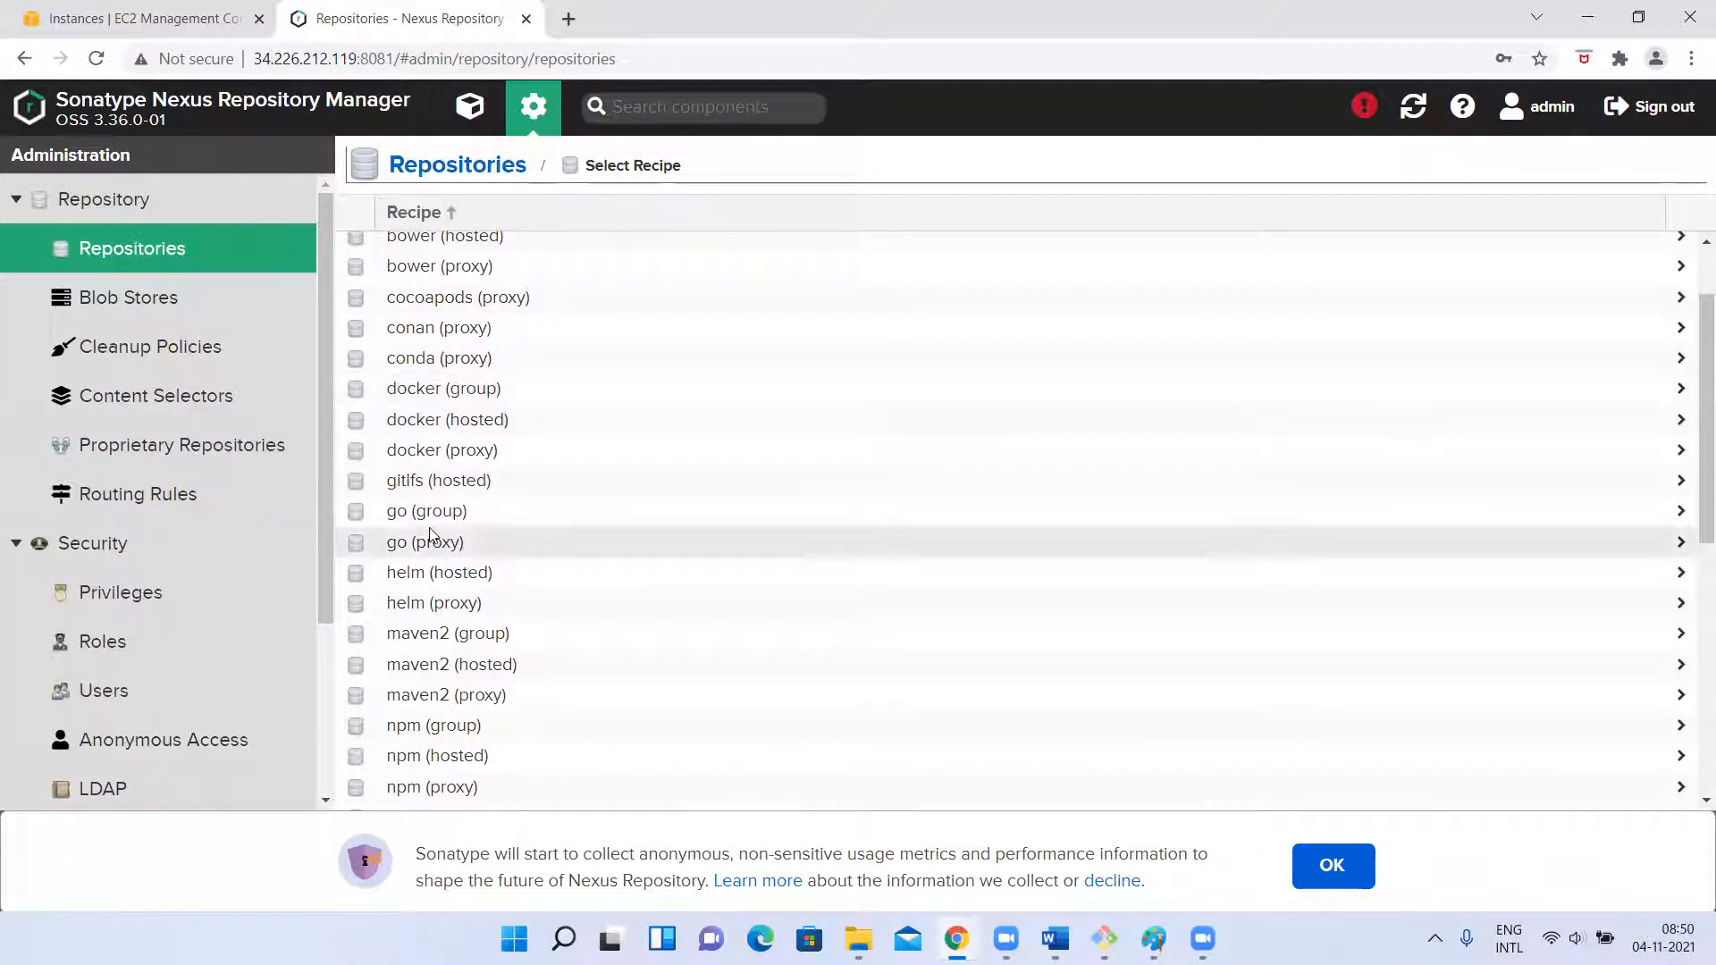
pyautogui.scroll(-1, 388, 425)
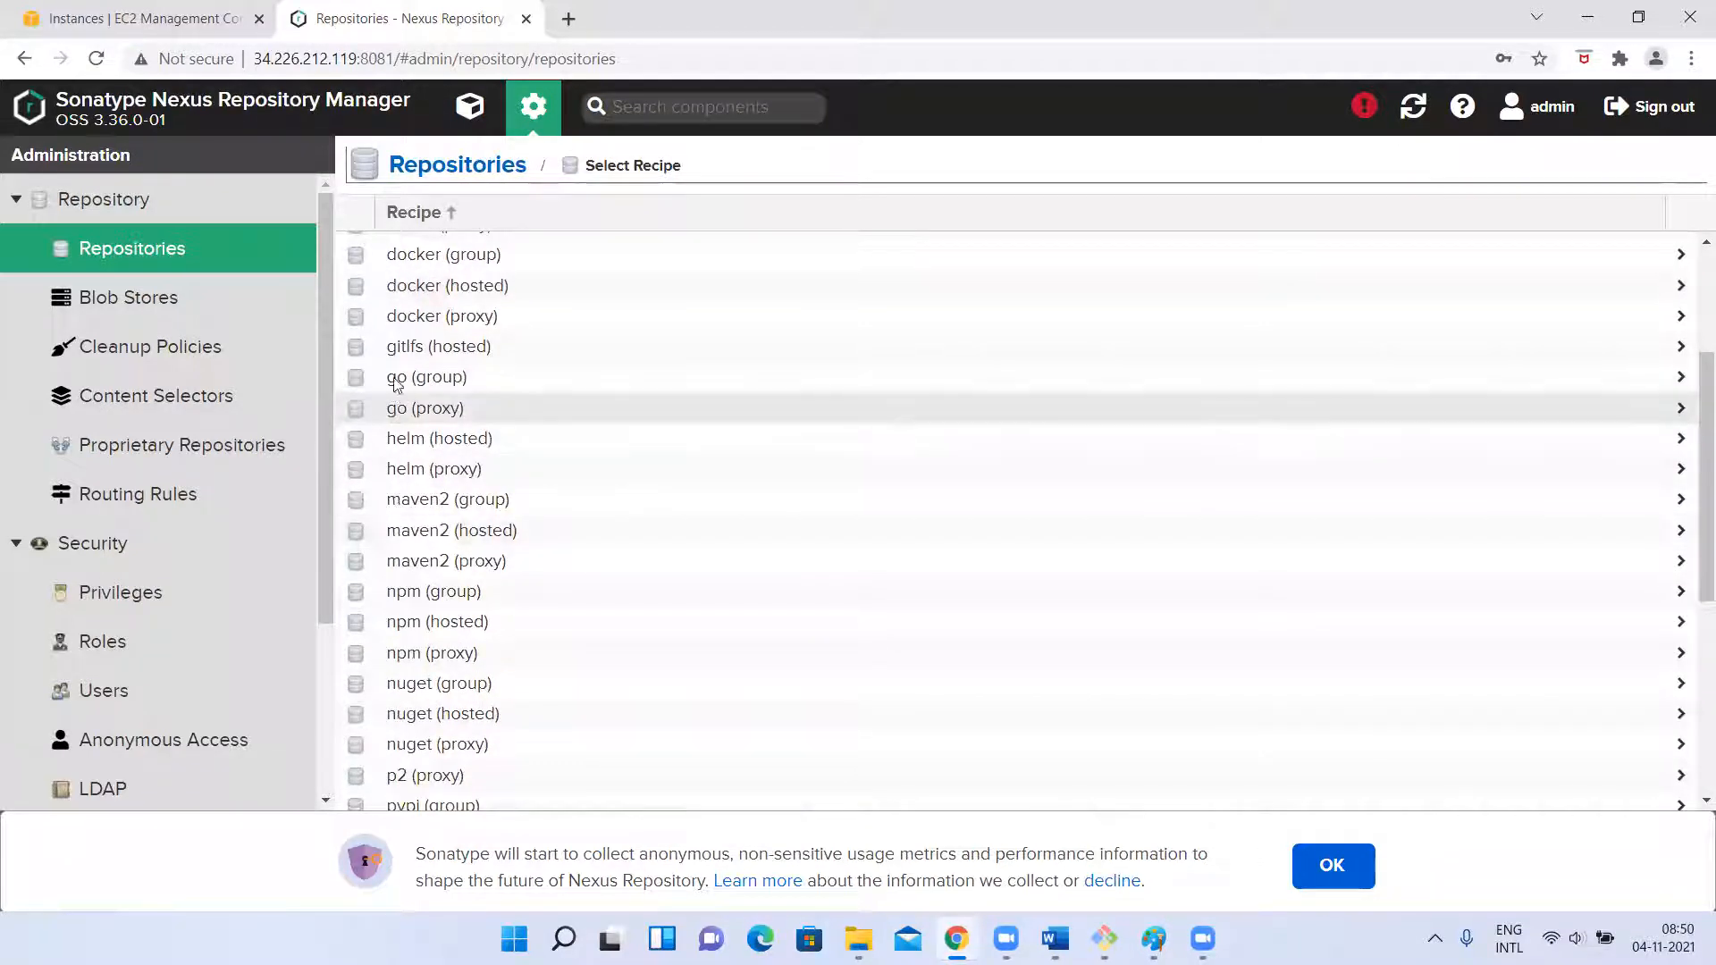
pyautogui.scroll(-1, 384, 402)
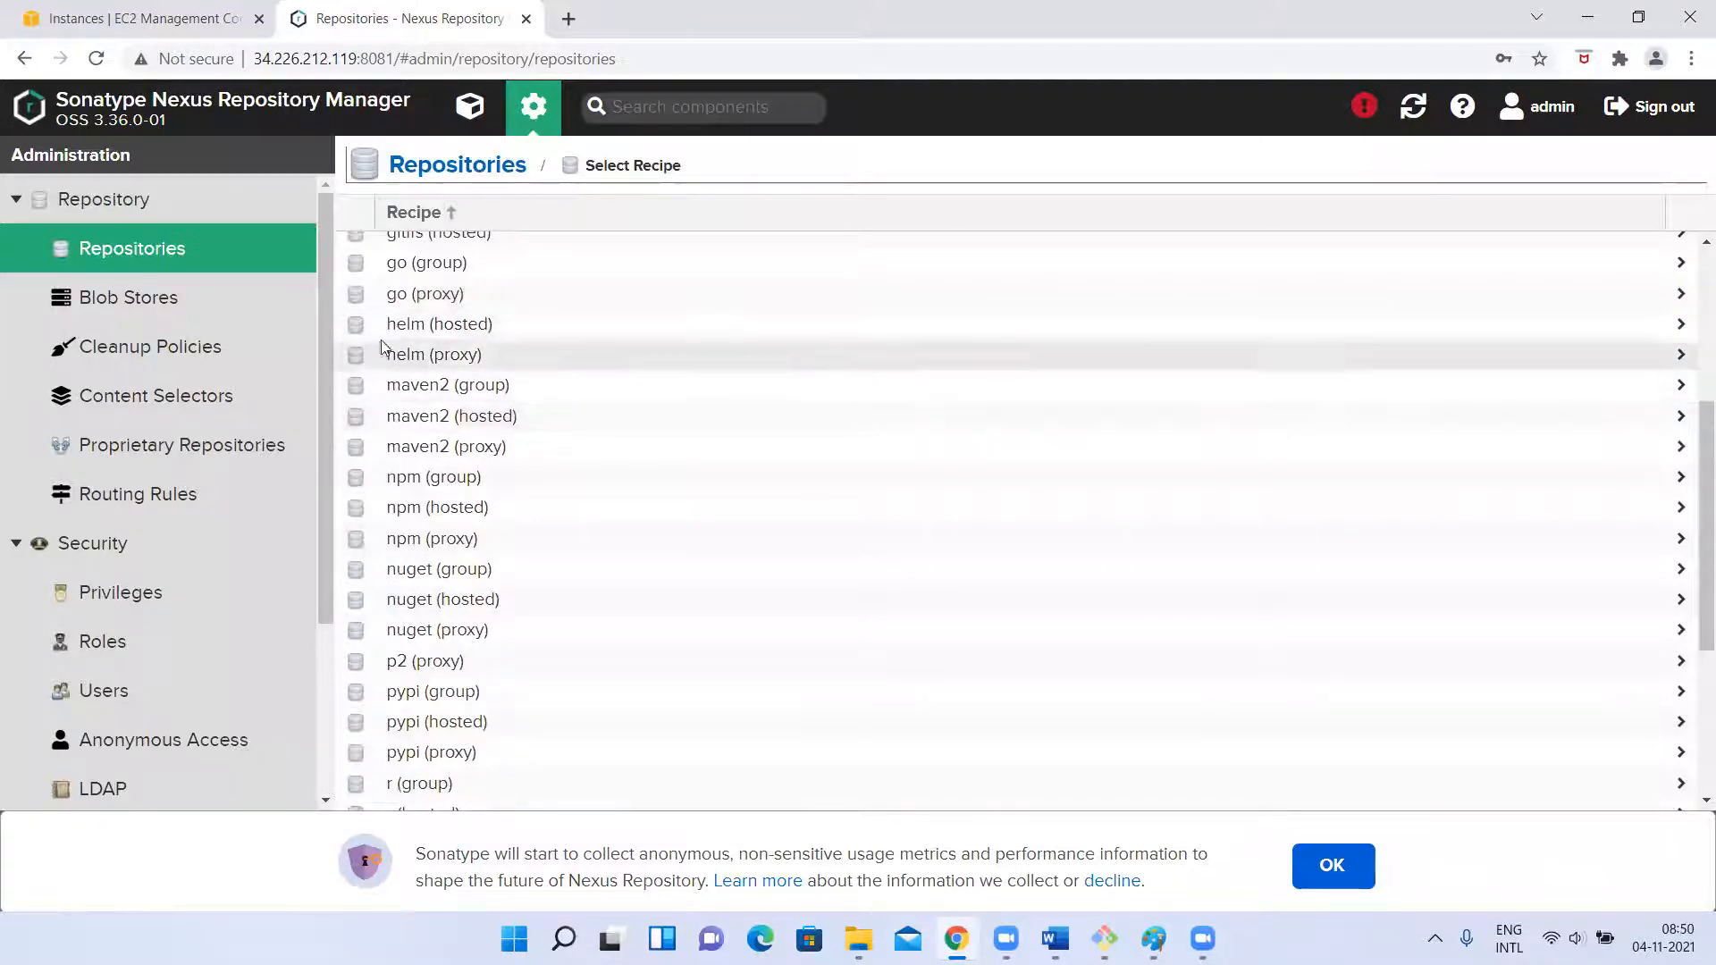
pyautogui.scroll(-1, 442, 351)
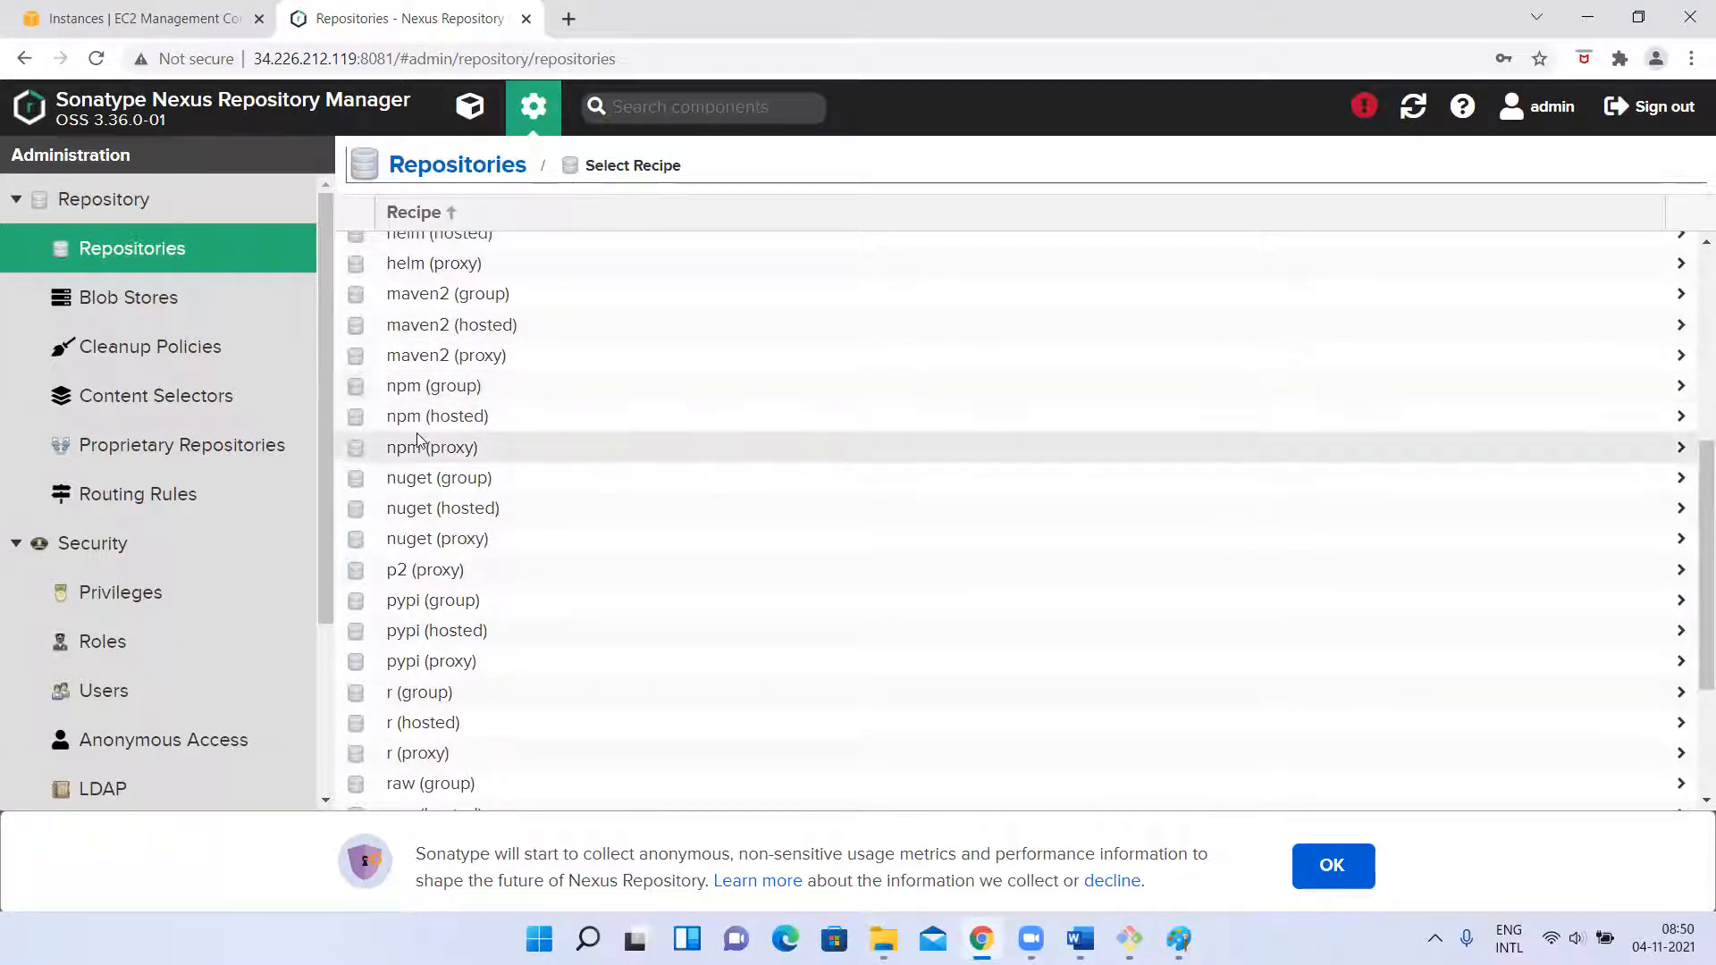
pyautogui.scroll(-2, 418, 439)
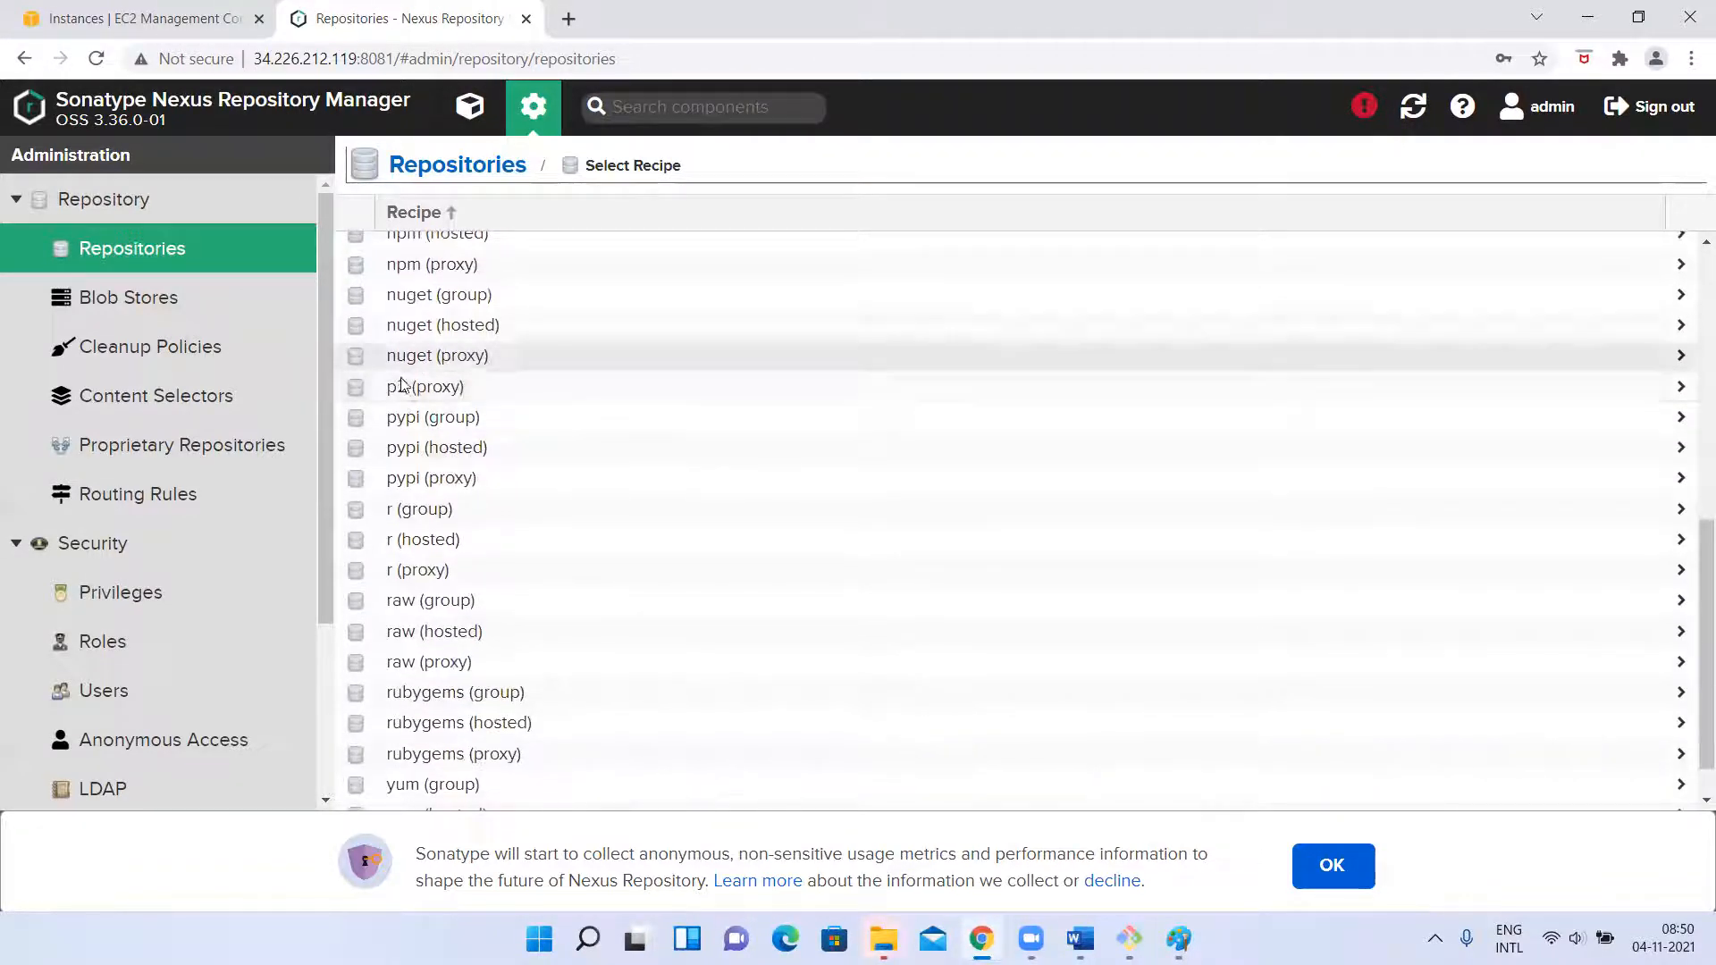
pyautogui.scroll(-1, 444, 626)
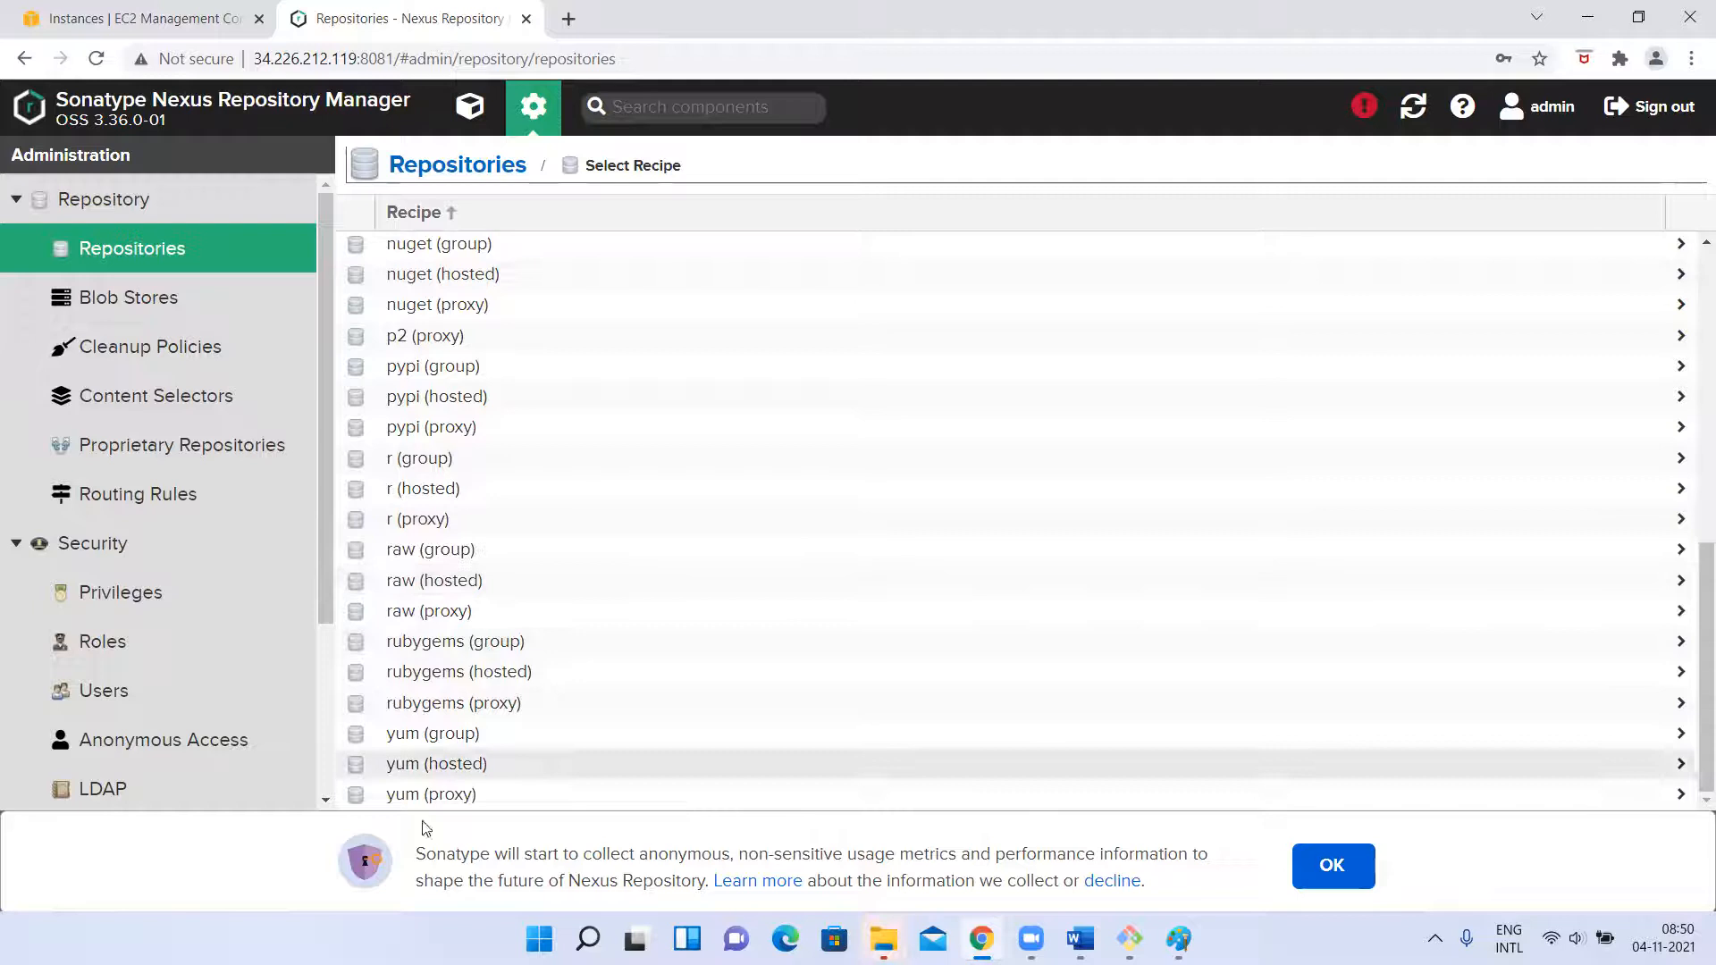
pyautogui.scroll(8, 442, 479)
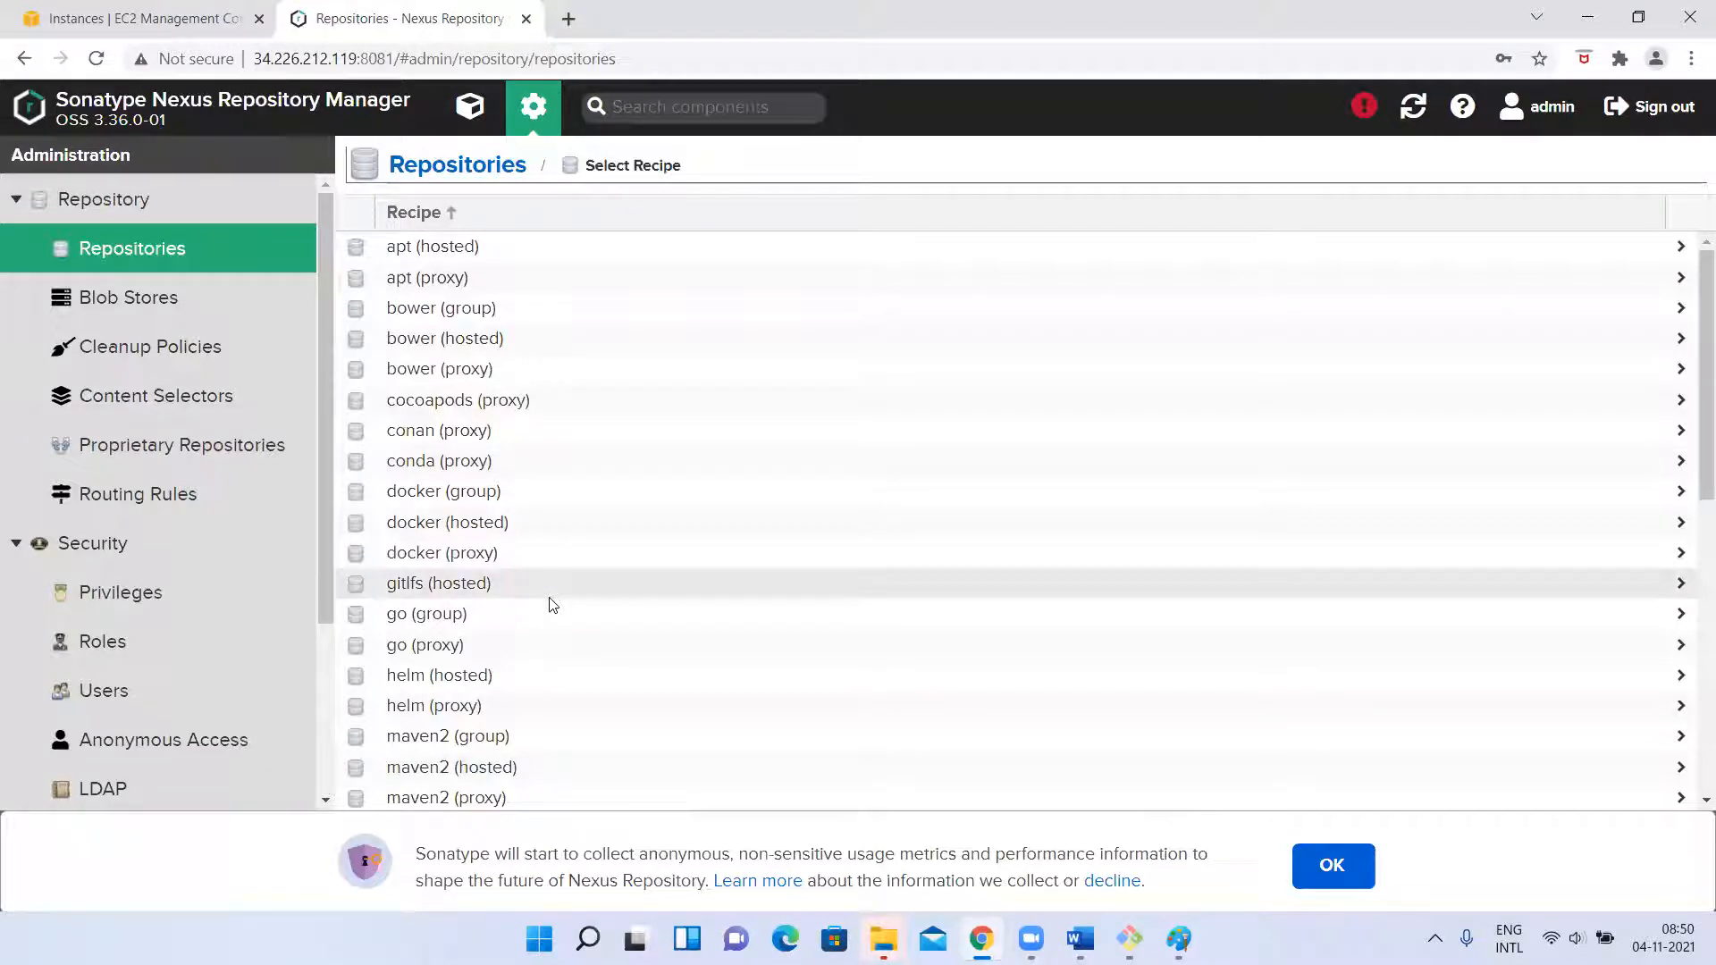
pyautogui.scroll(-3, 443, 473)
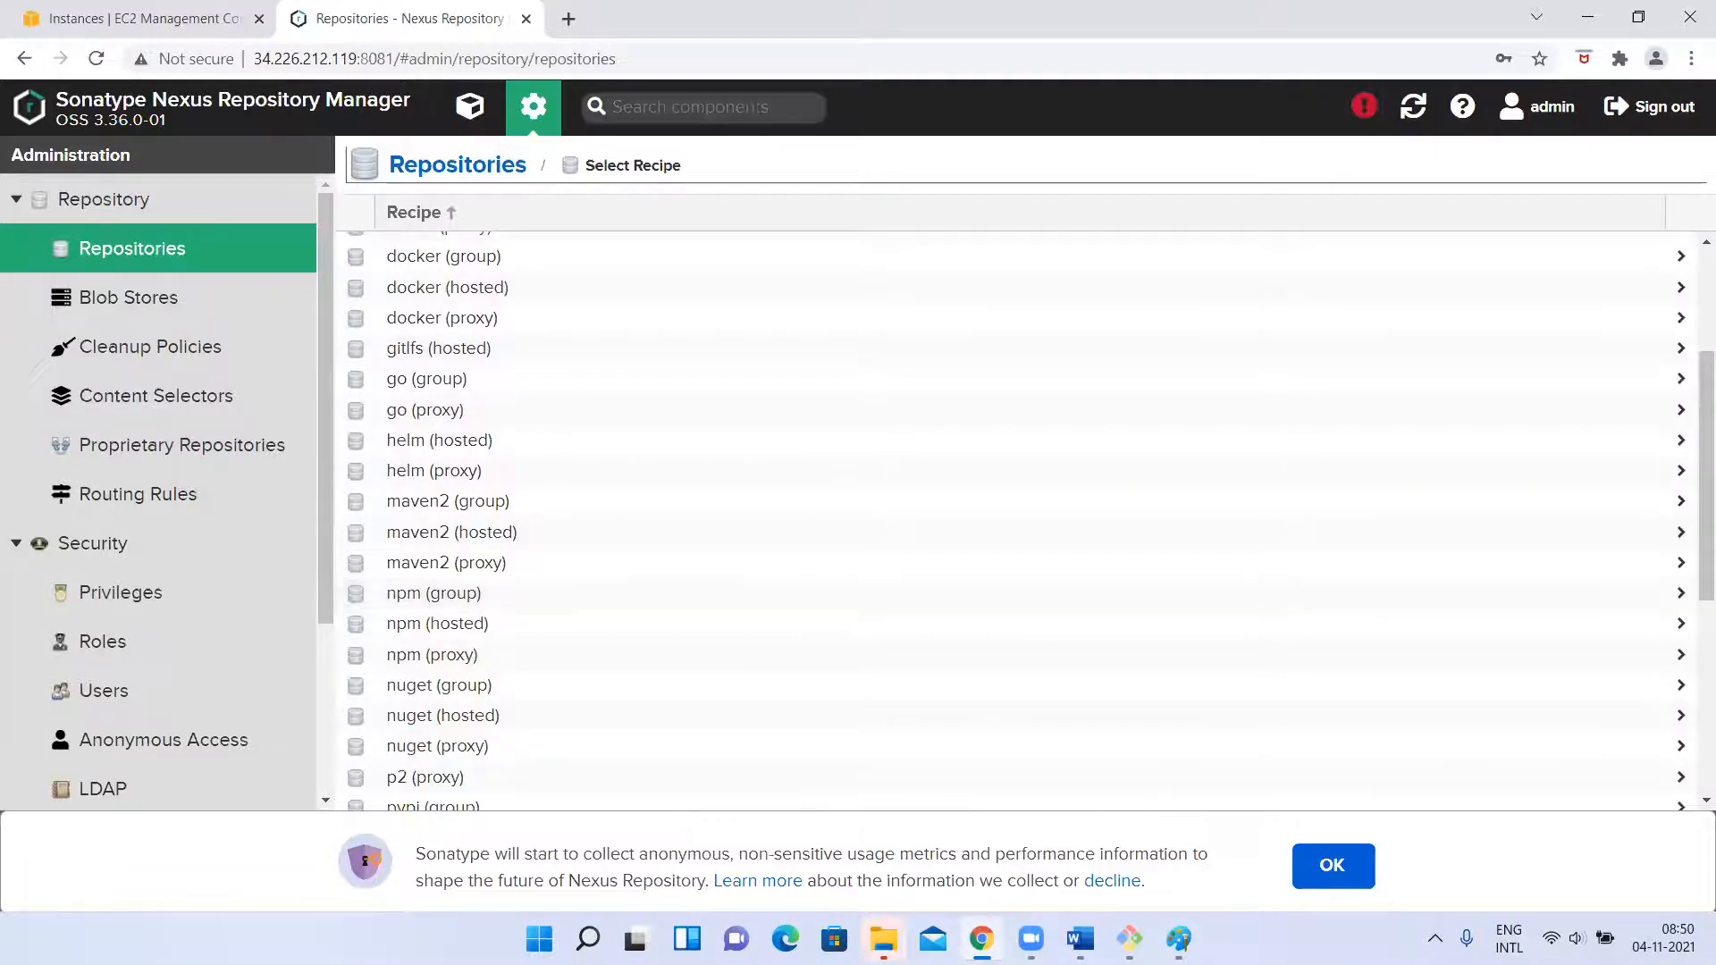
# Switch to the Paint flow diagram, try a vertical stroke through the Nexus box, undo it and return to the browser.
pyautogui.click(1179, 938)
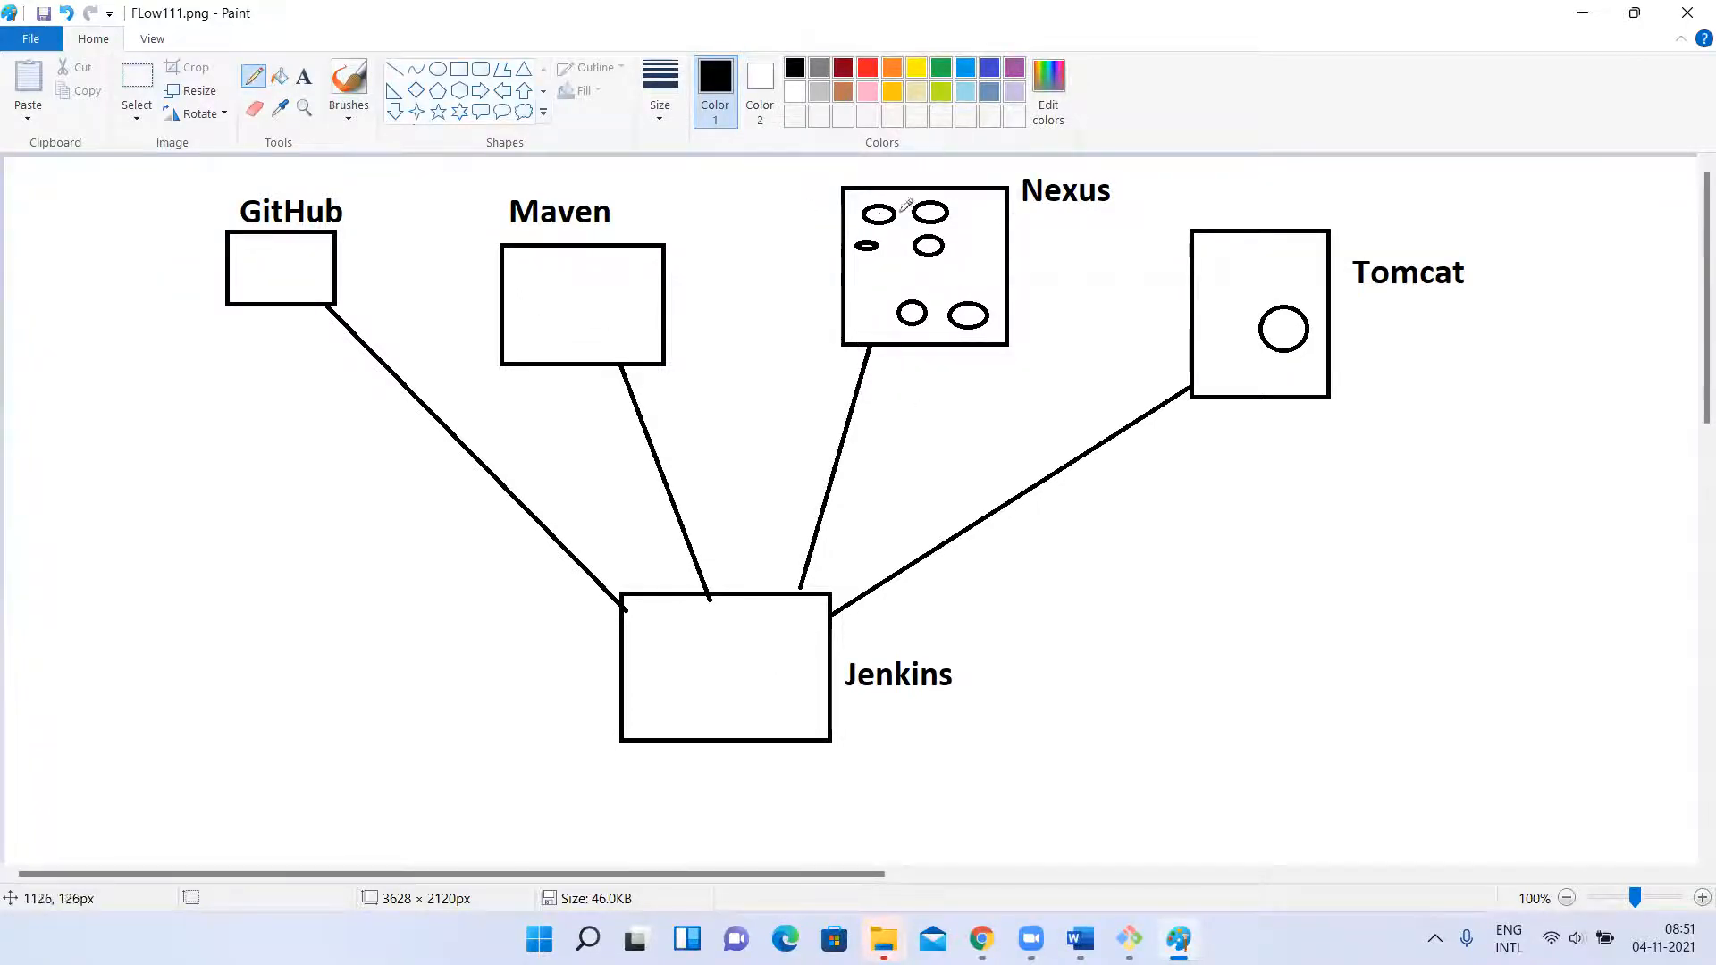
pyautogui.hotkey('alt', 'Tab')
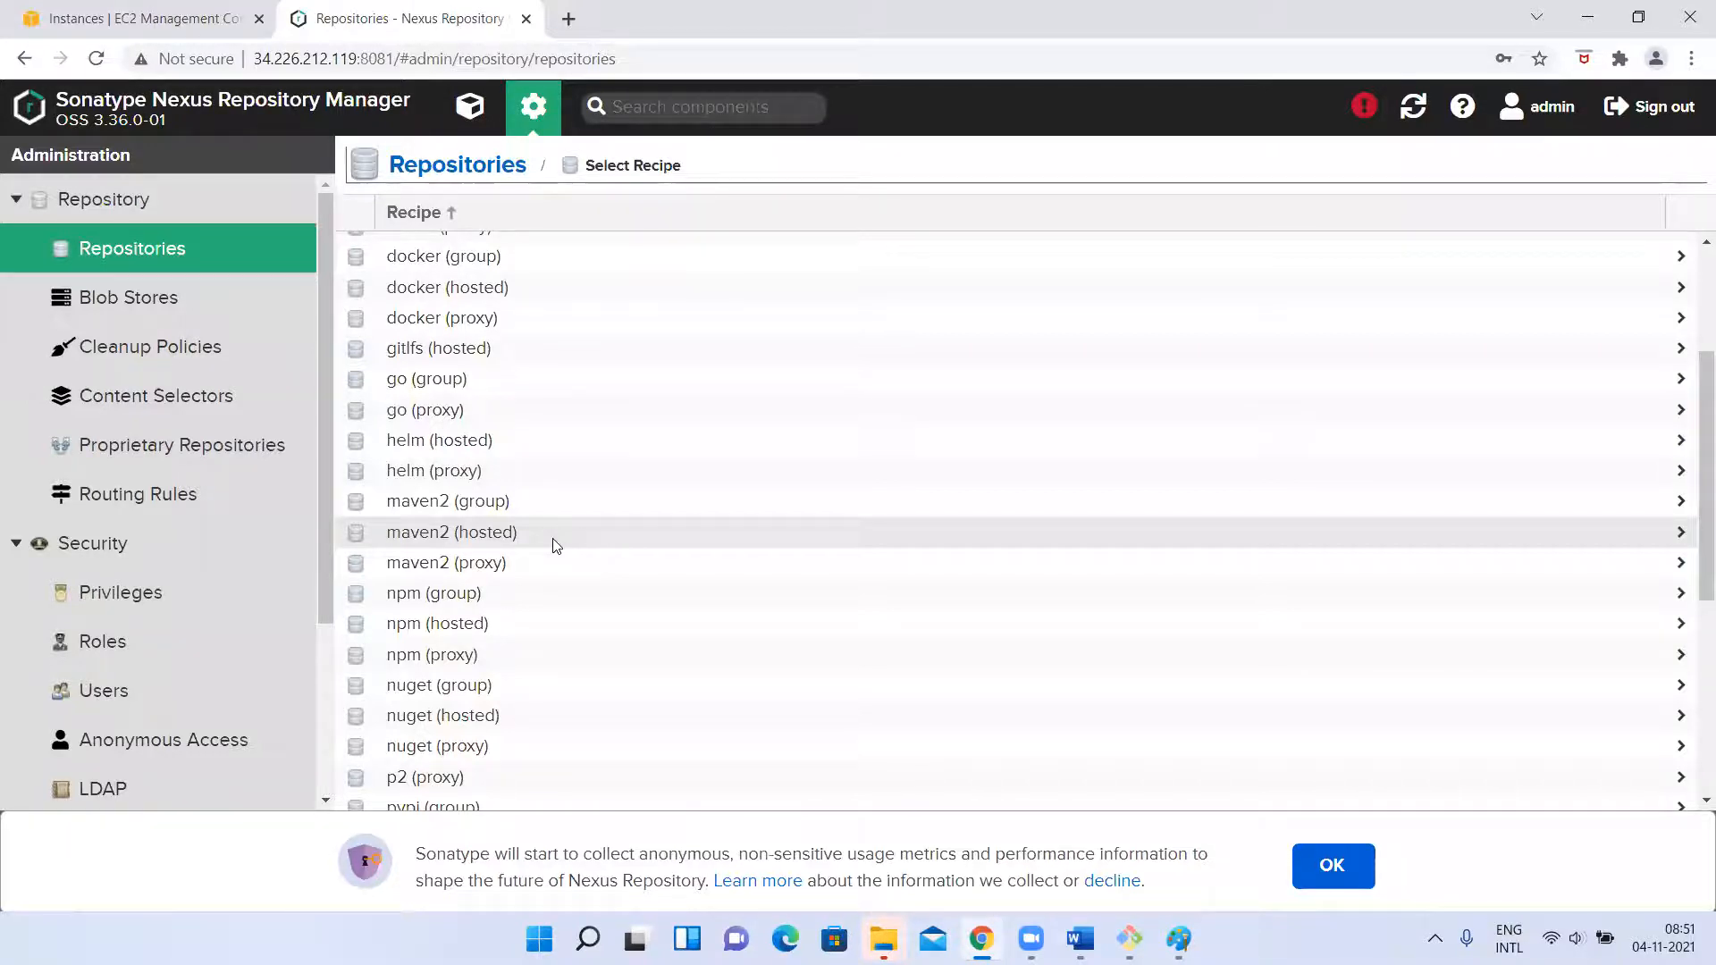
pyautogui.hotkey('alt', 'Tab')
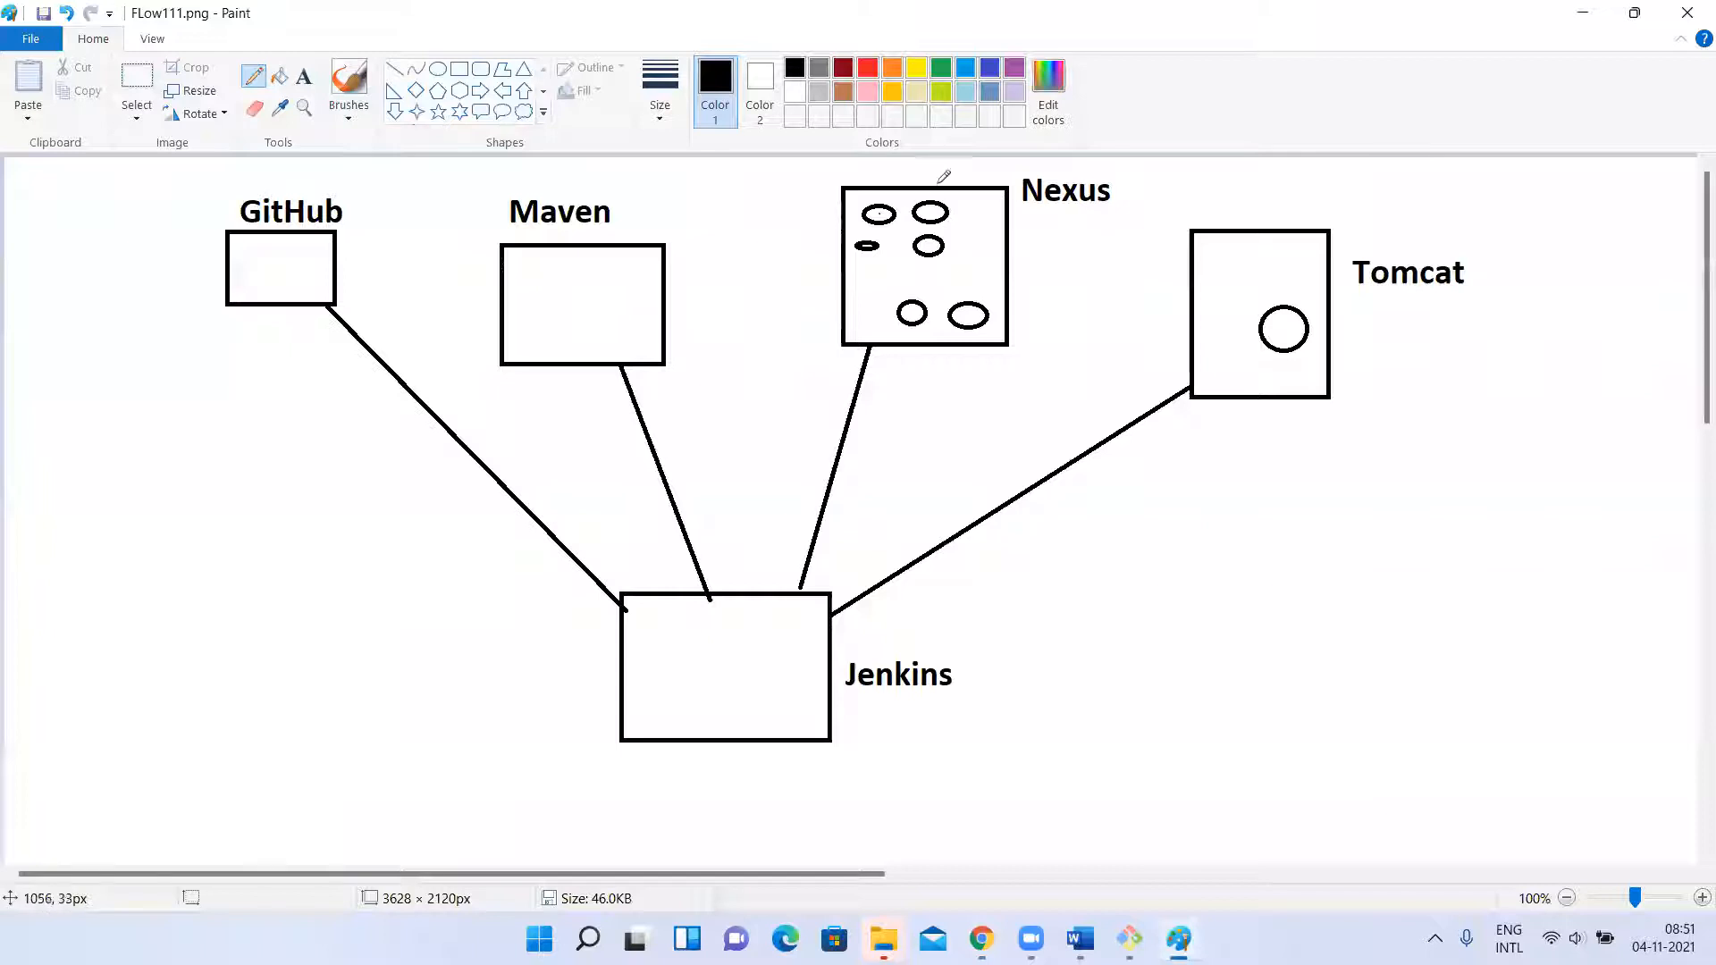
pyautogui.moveTo(909, 190); pyautogui.dragTo(914, 367)
pyautogui.hotkey('ctrl', 'z')
pyautogui.hotkey('alt', 'Tab')
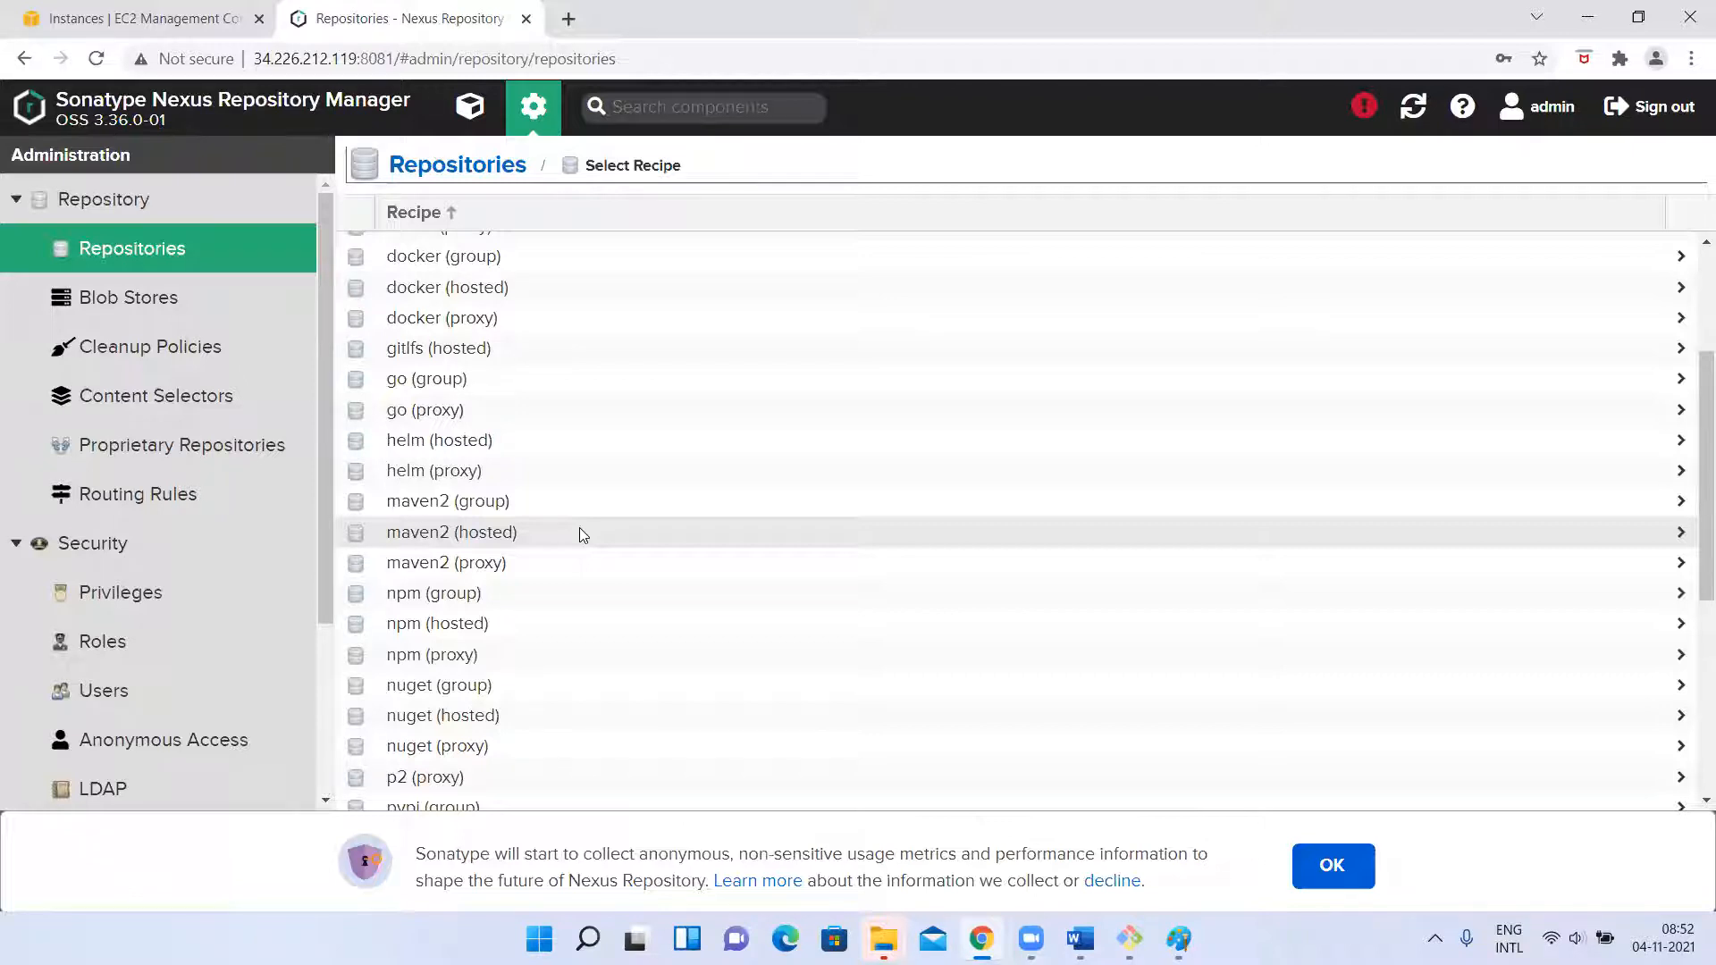
pyautogui.click(431, 539)
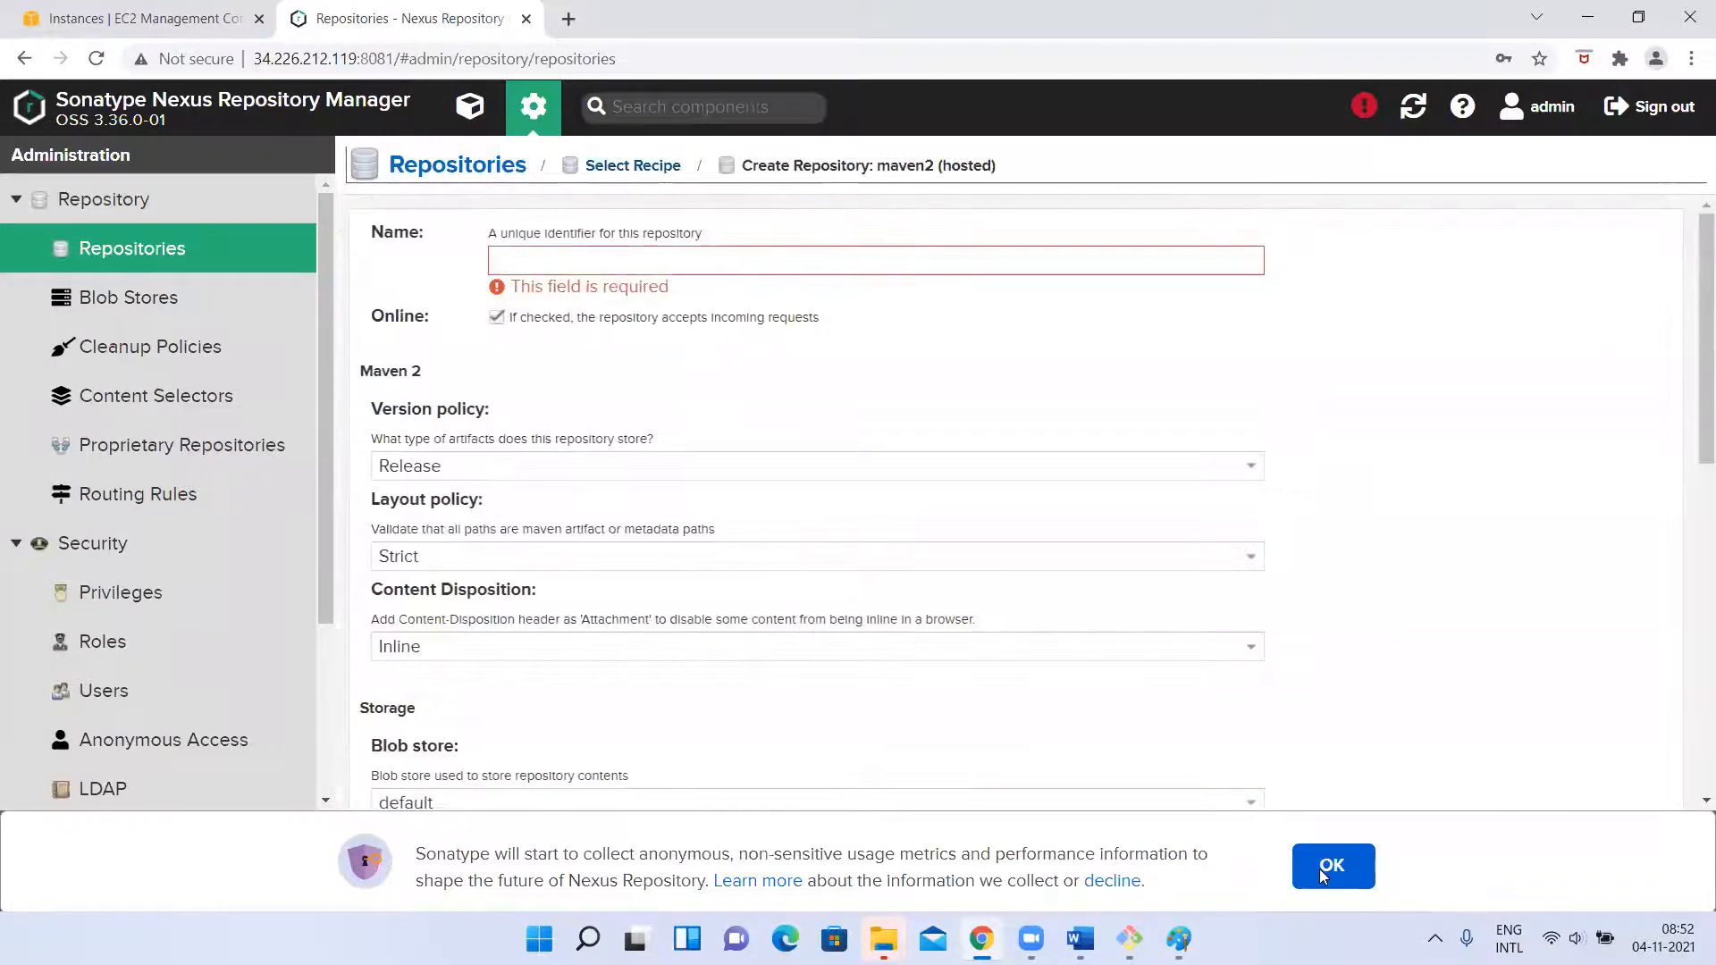
pyautogui.scroll(-1, 699, 686)
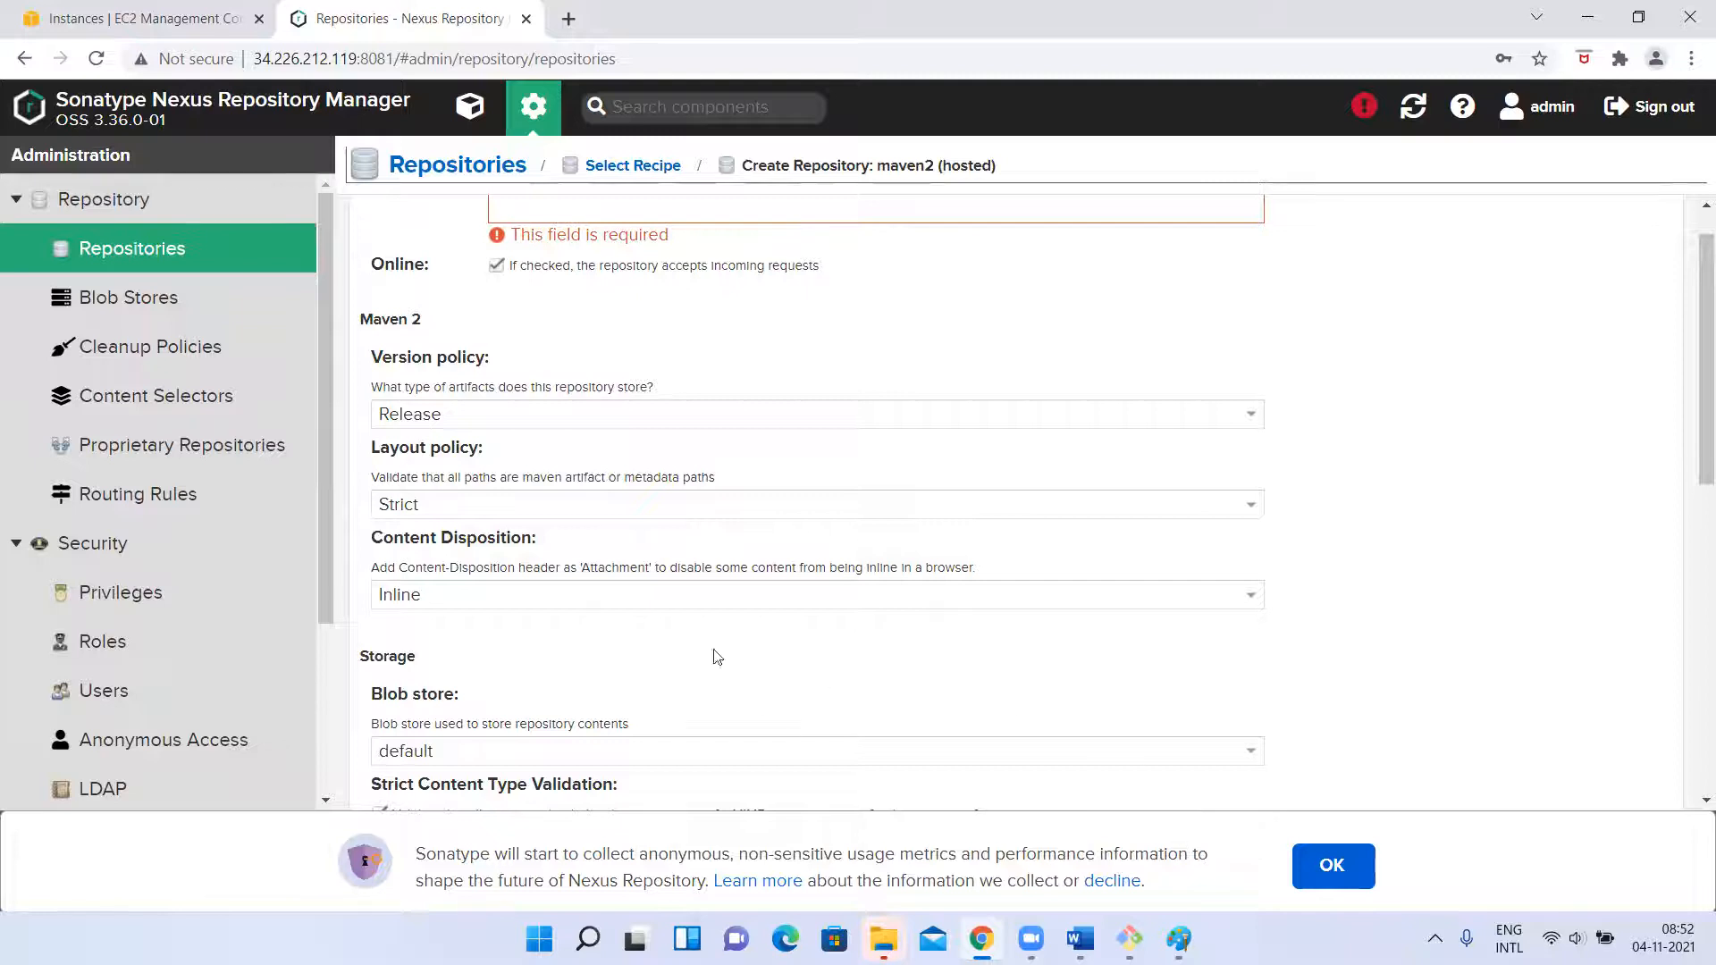
pyautogui.scroll(-3, 601, 632)
pyautogui.scroll(4, 601, 632)
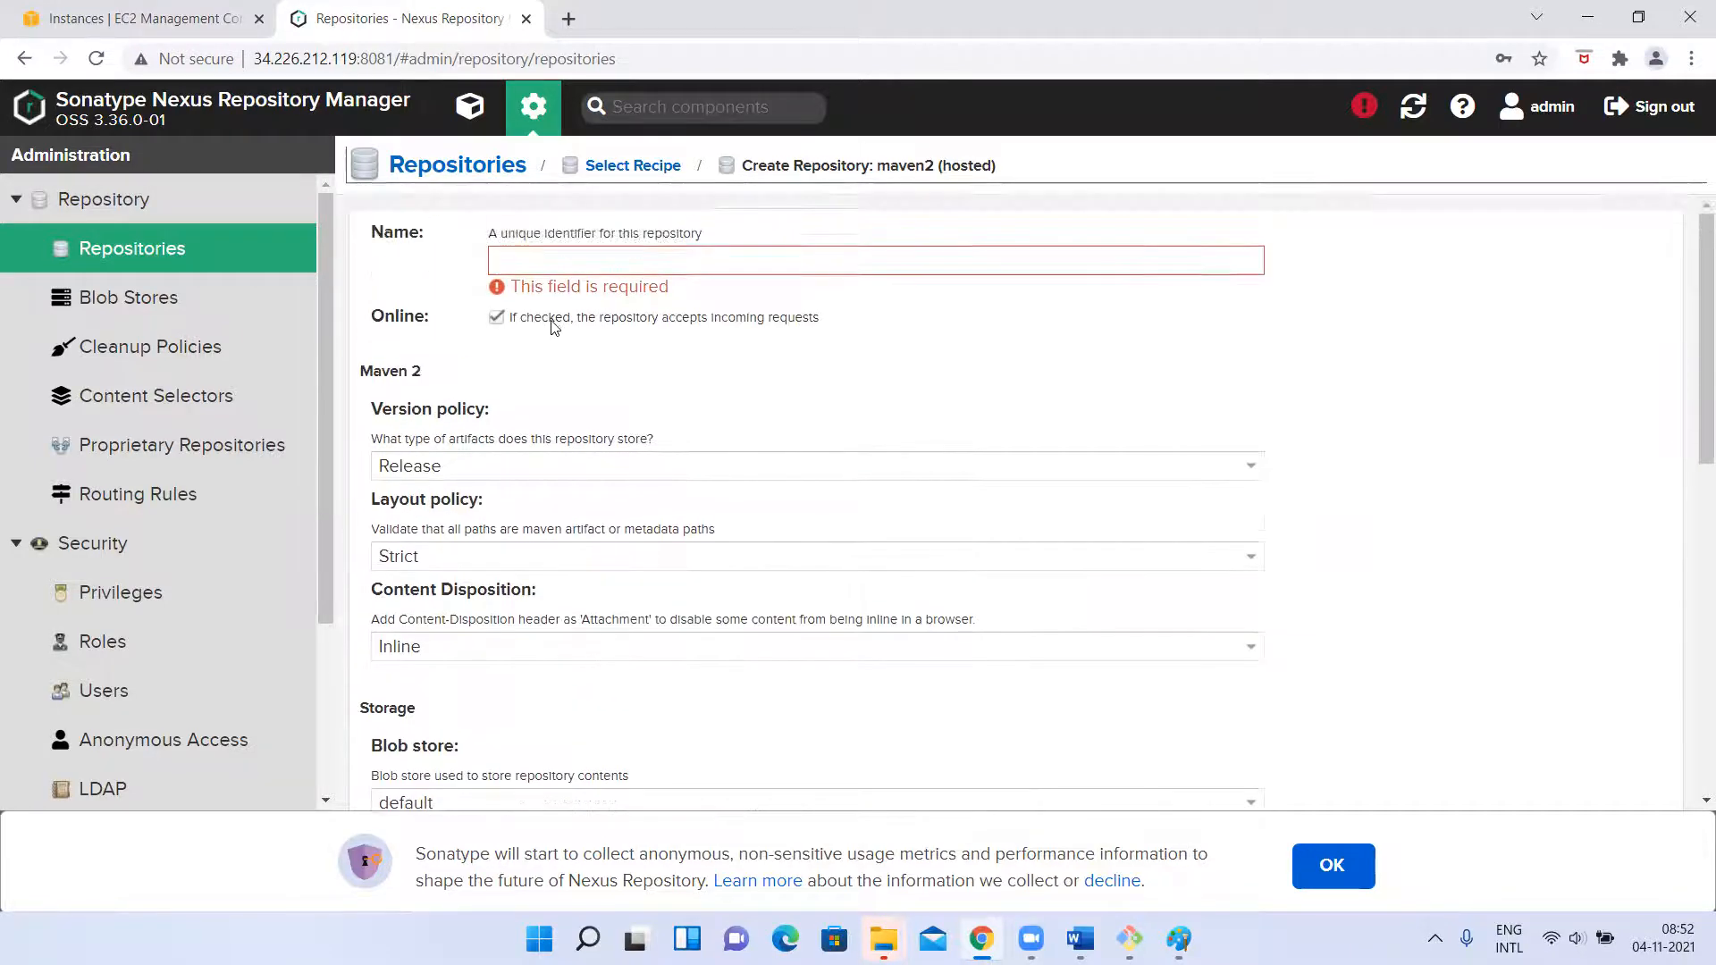
pyautogui.click(394, 165)
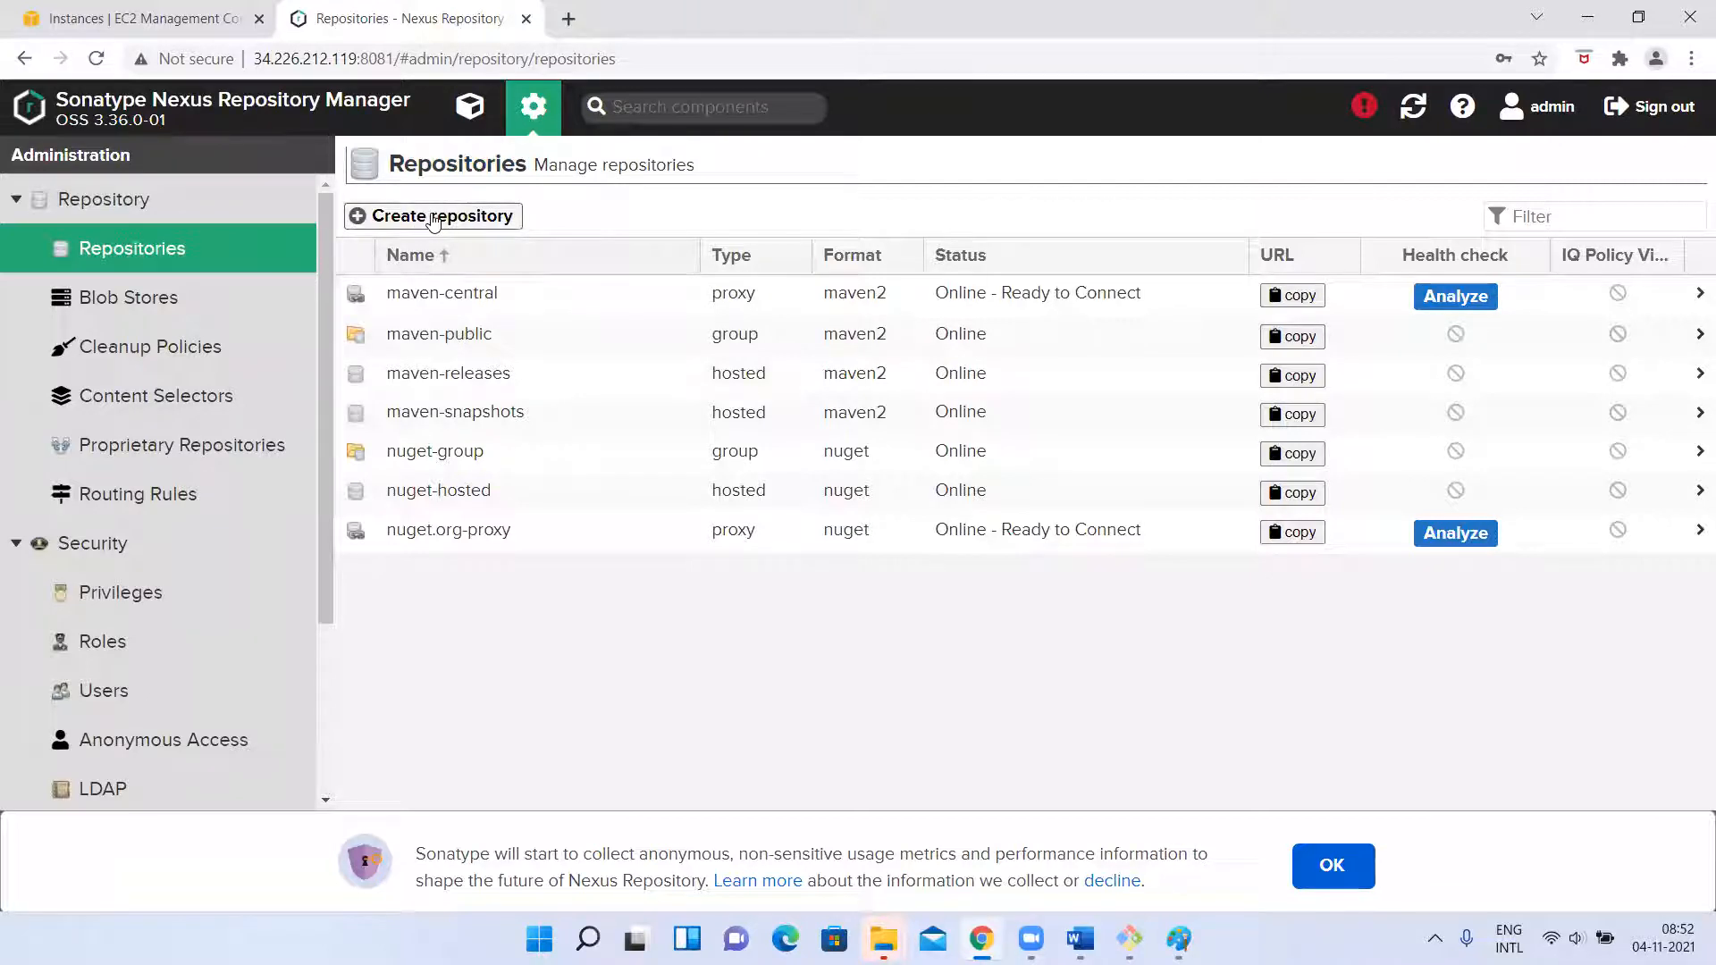
# Start a new repository with the maven2 (hosted) recipe and name it kcmaven-snapshot.
pyautogui.click(434, 219)
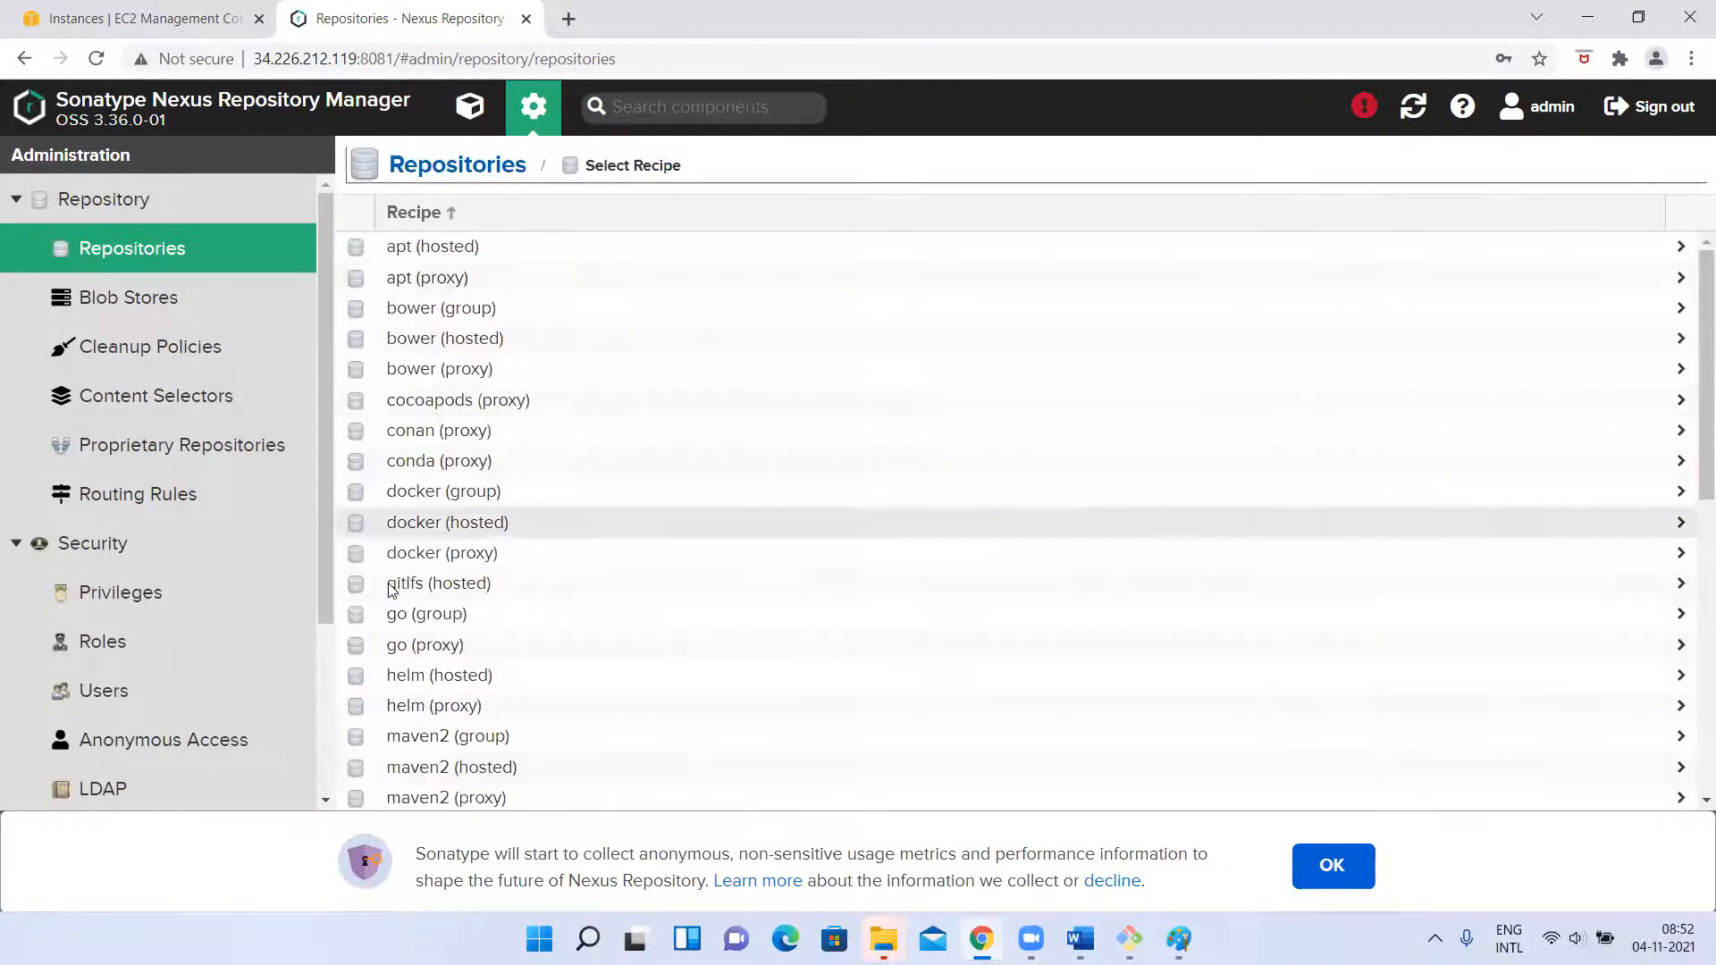
pyautogui.scroll(-1, 449, 729)
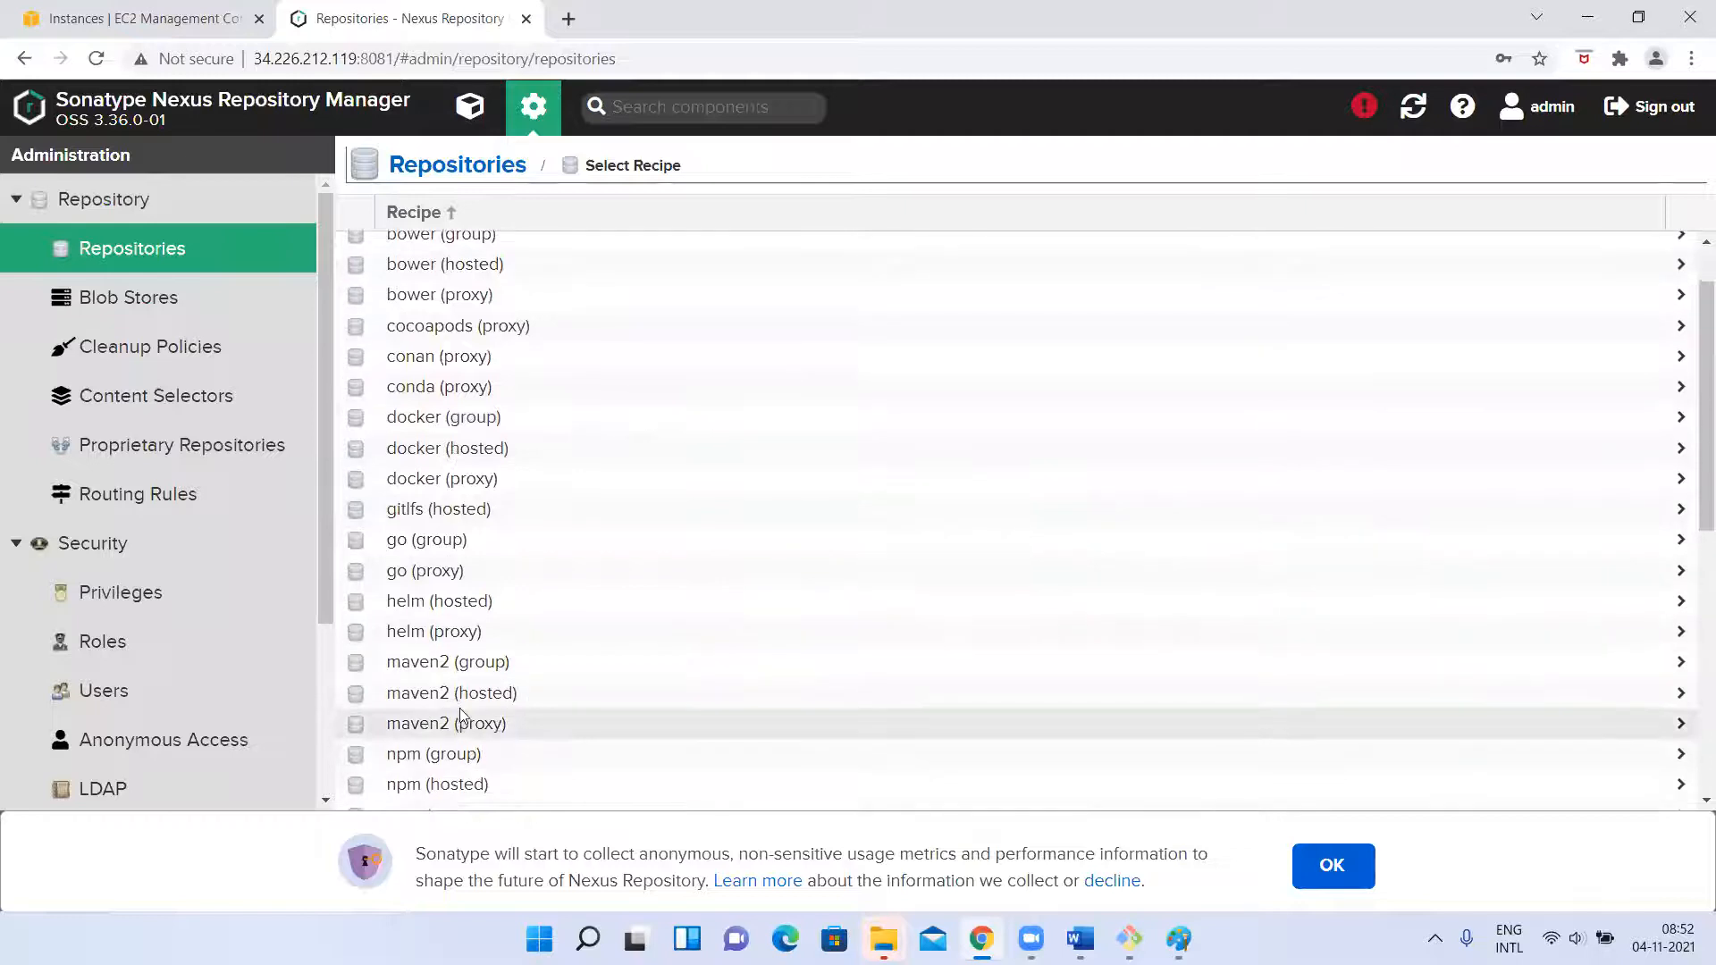
pyautogui.click(450, 695)
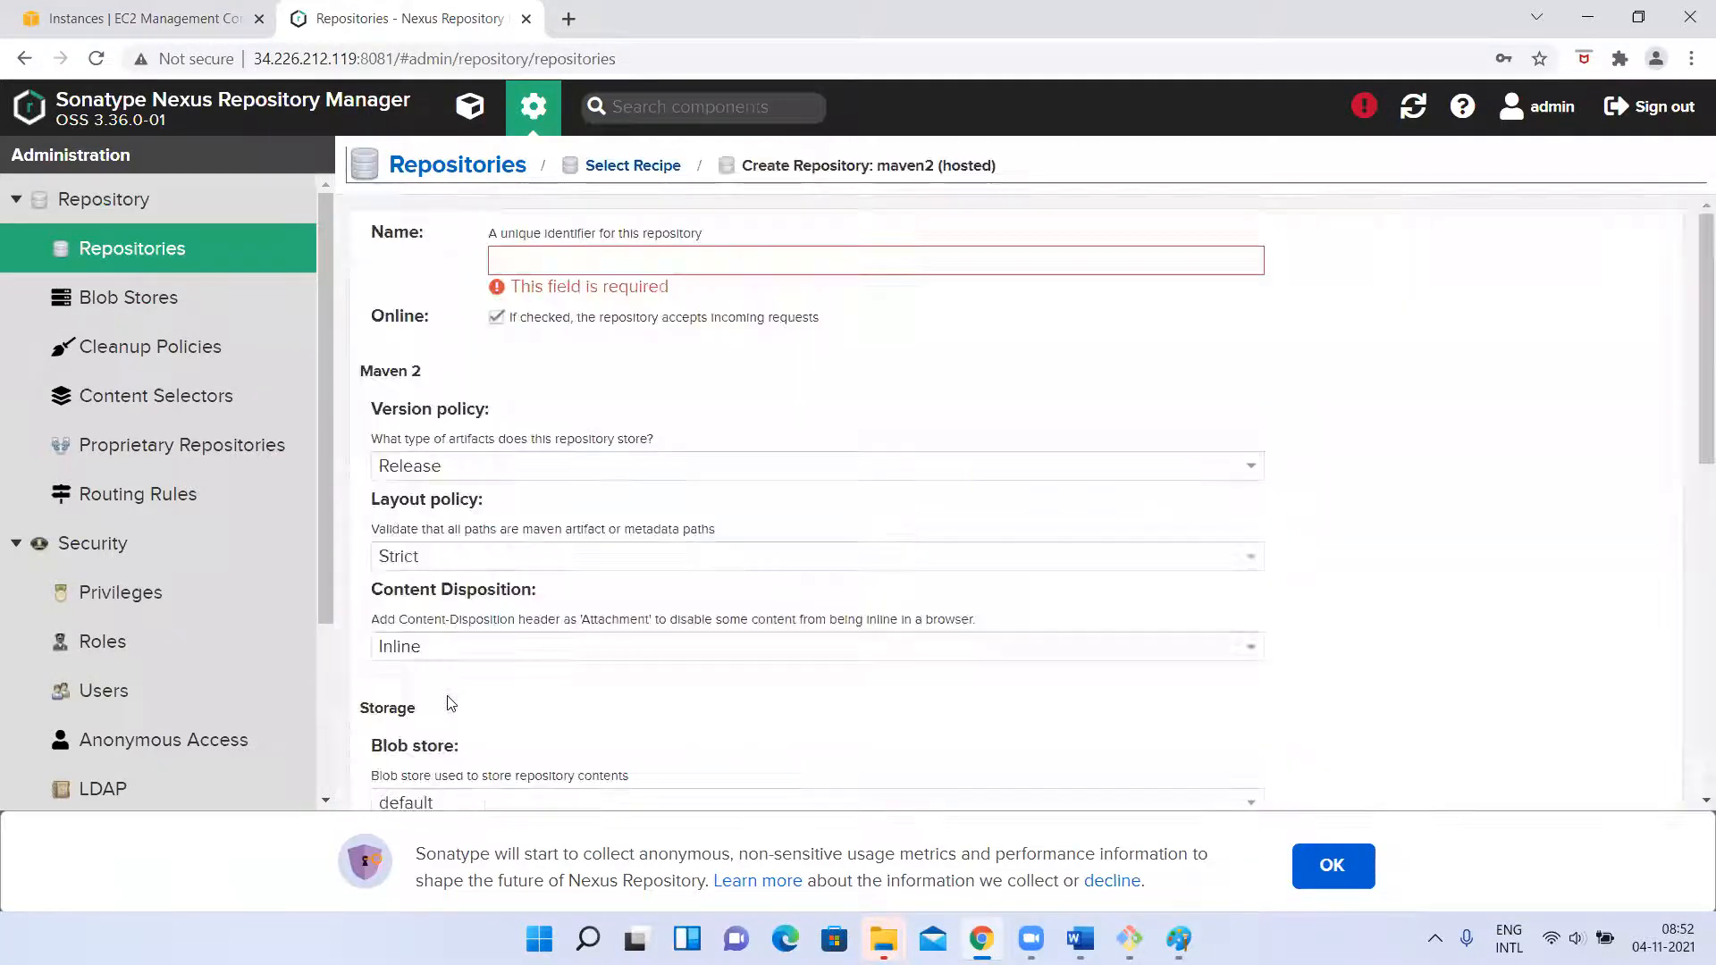
pyautogui.click(533, 255)
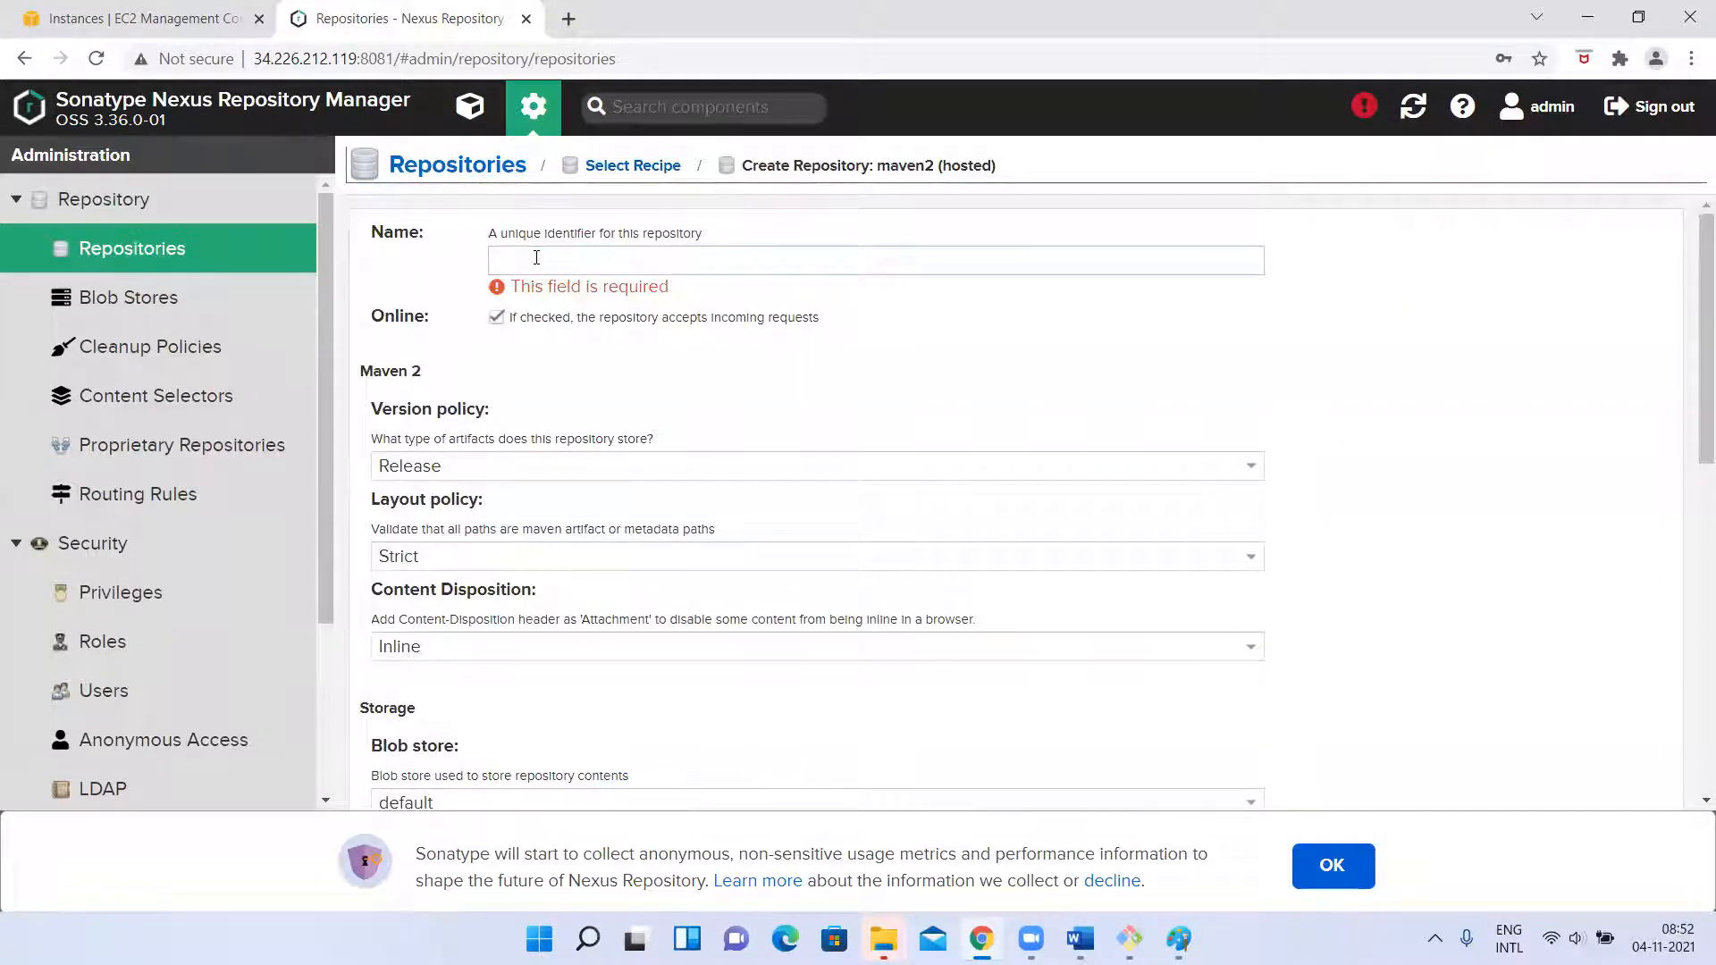
pyautogui.write('kcmavebn-snapshot')
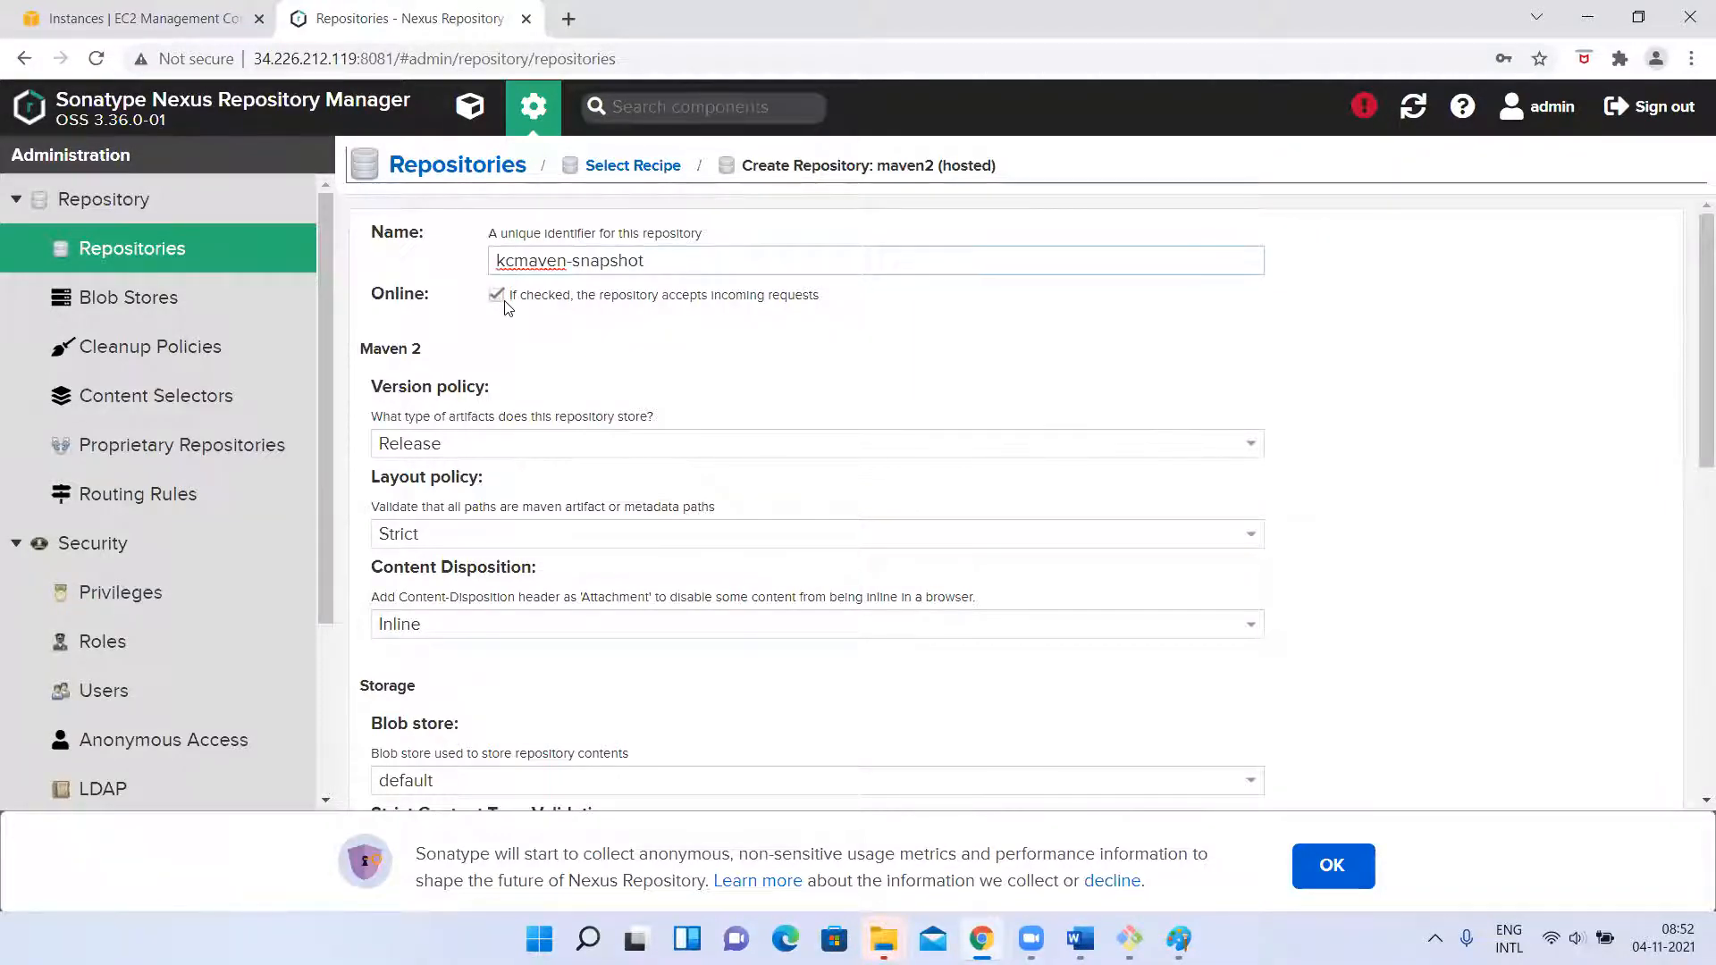
pyautogui.moveTo(489, 232); pyautogui.dragTo(735, 250)
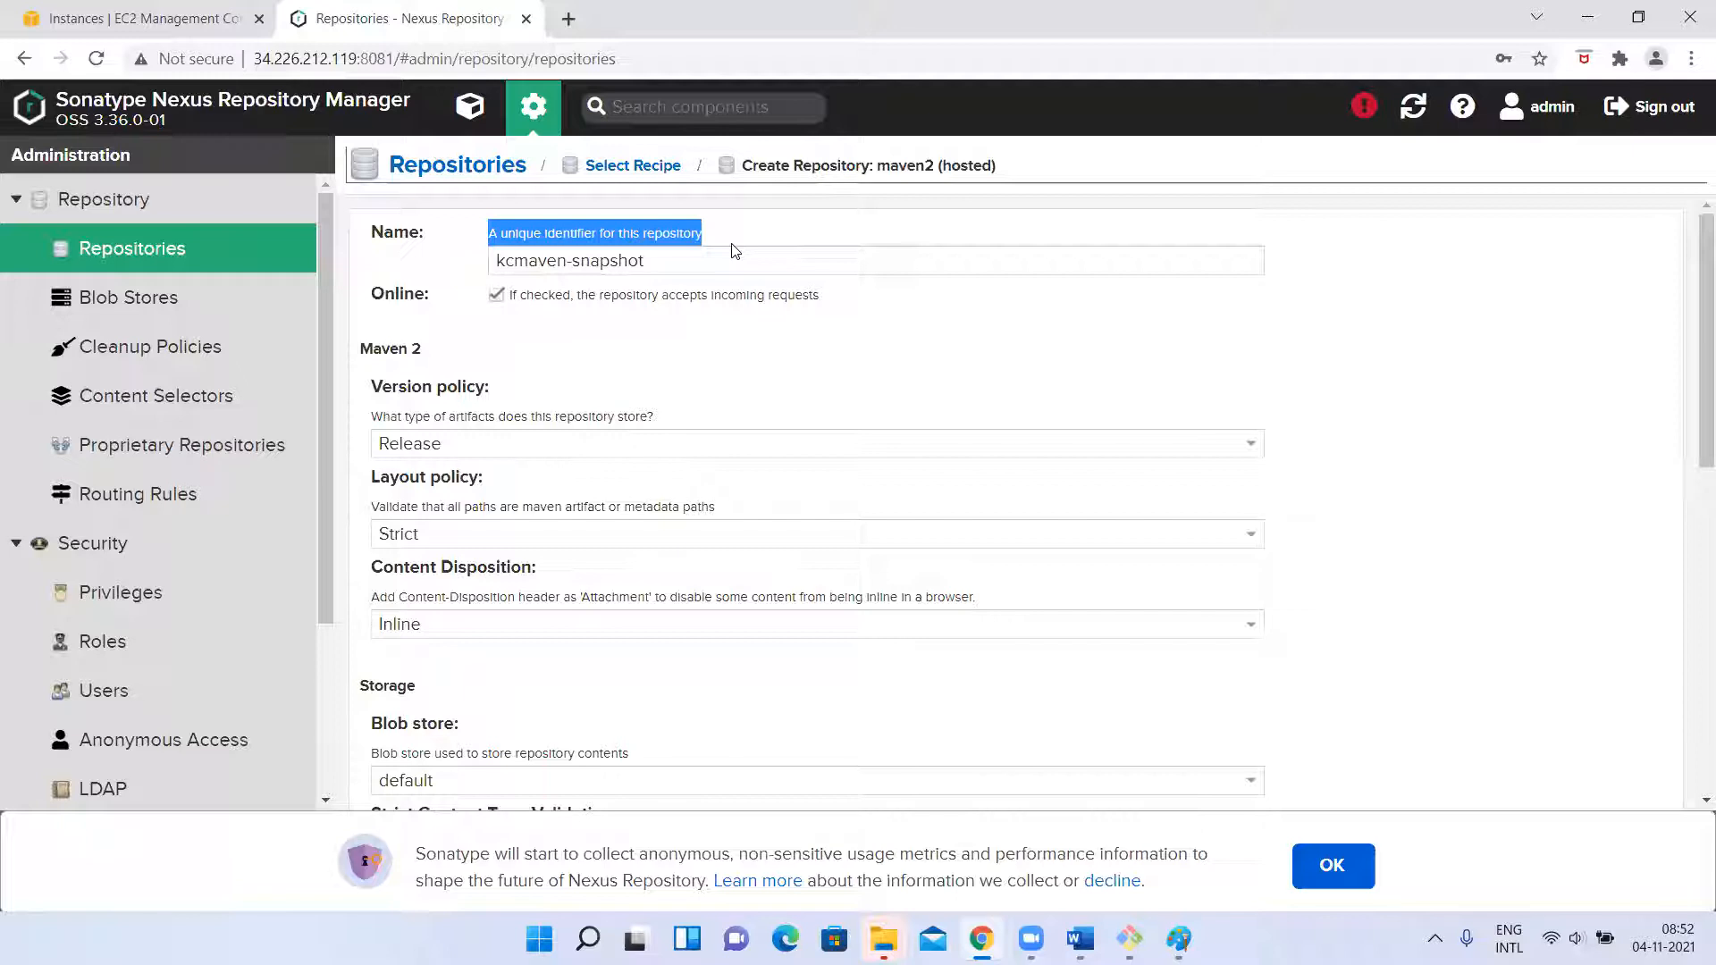
pyautogui.moveTo(499, 259); pyautogui.dragTo(667, 251)
pyautogui.click(670, 250)
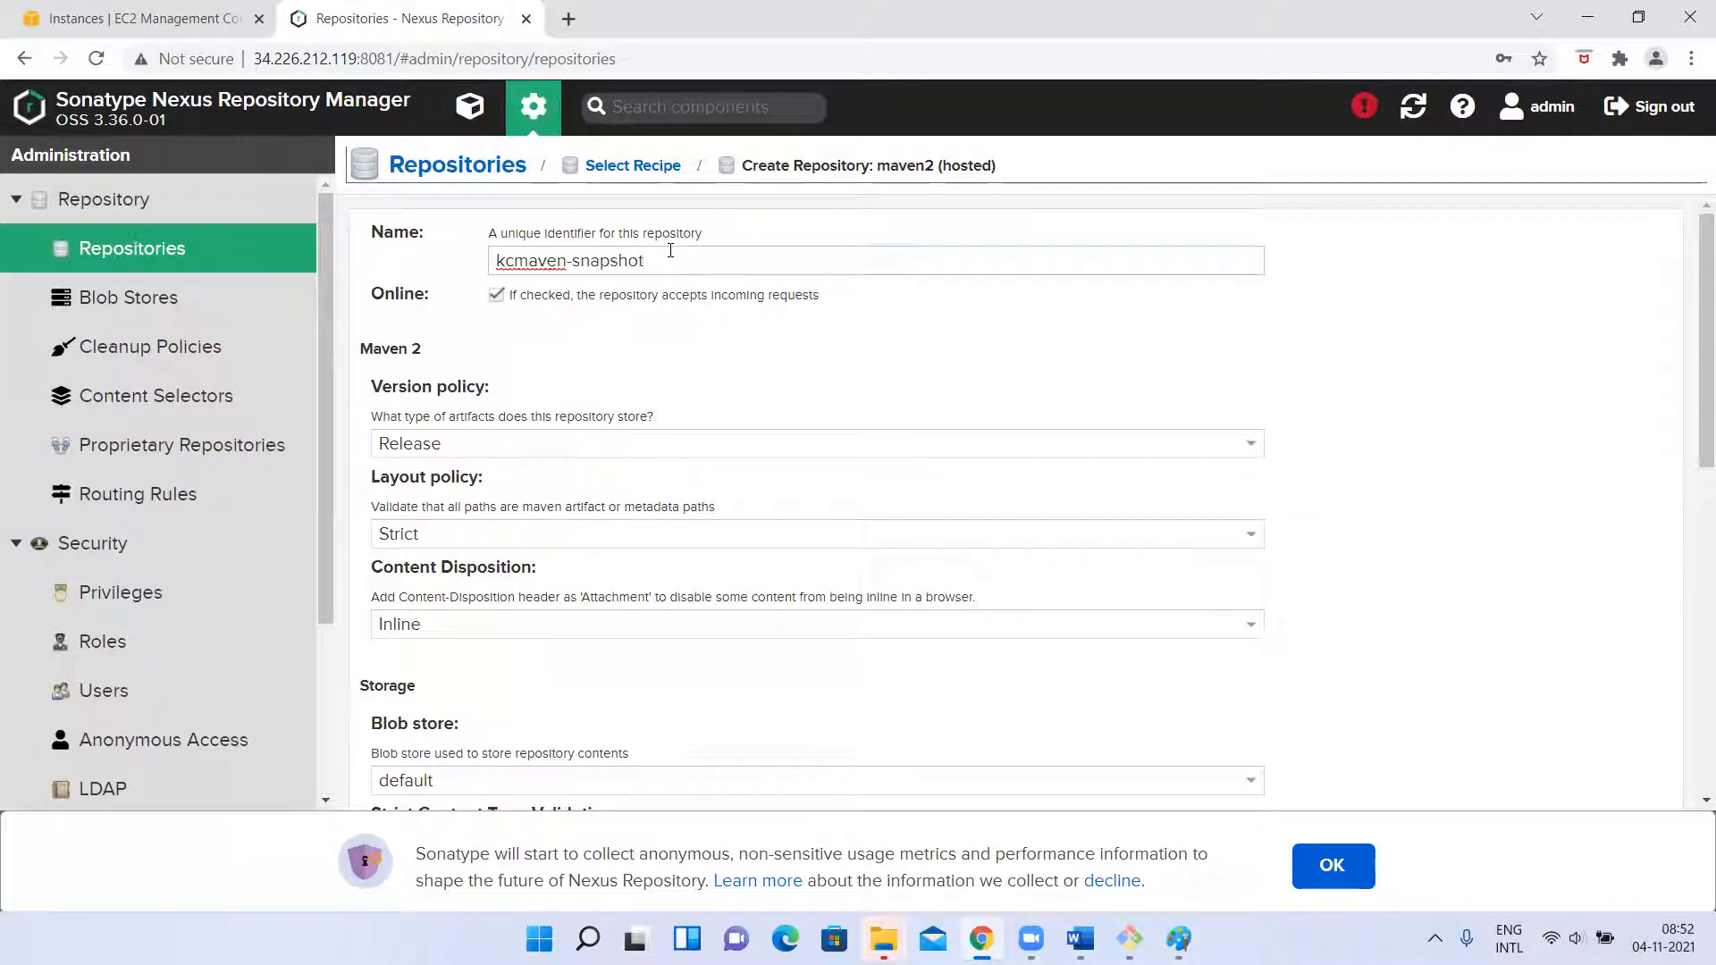
pyautogui.moveTo(569, 261); pyautogui.dragTo(736, 288)
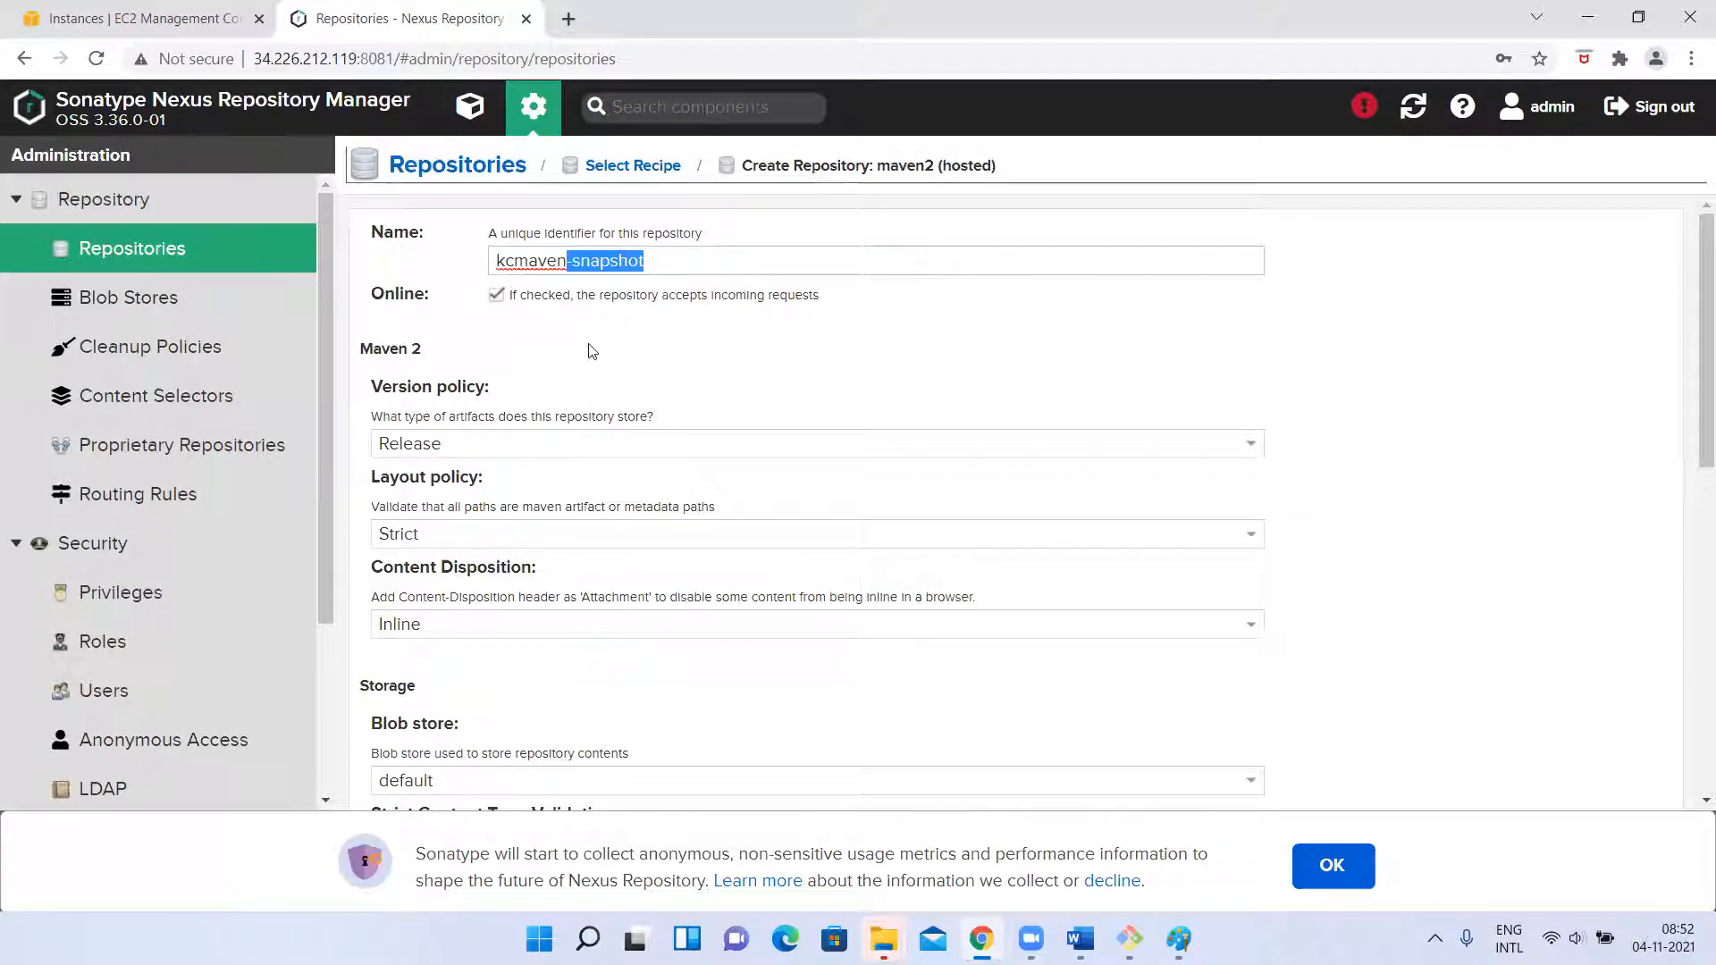
pyautogui.doubleClick(531, 260)
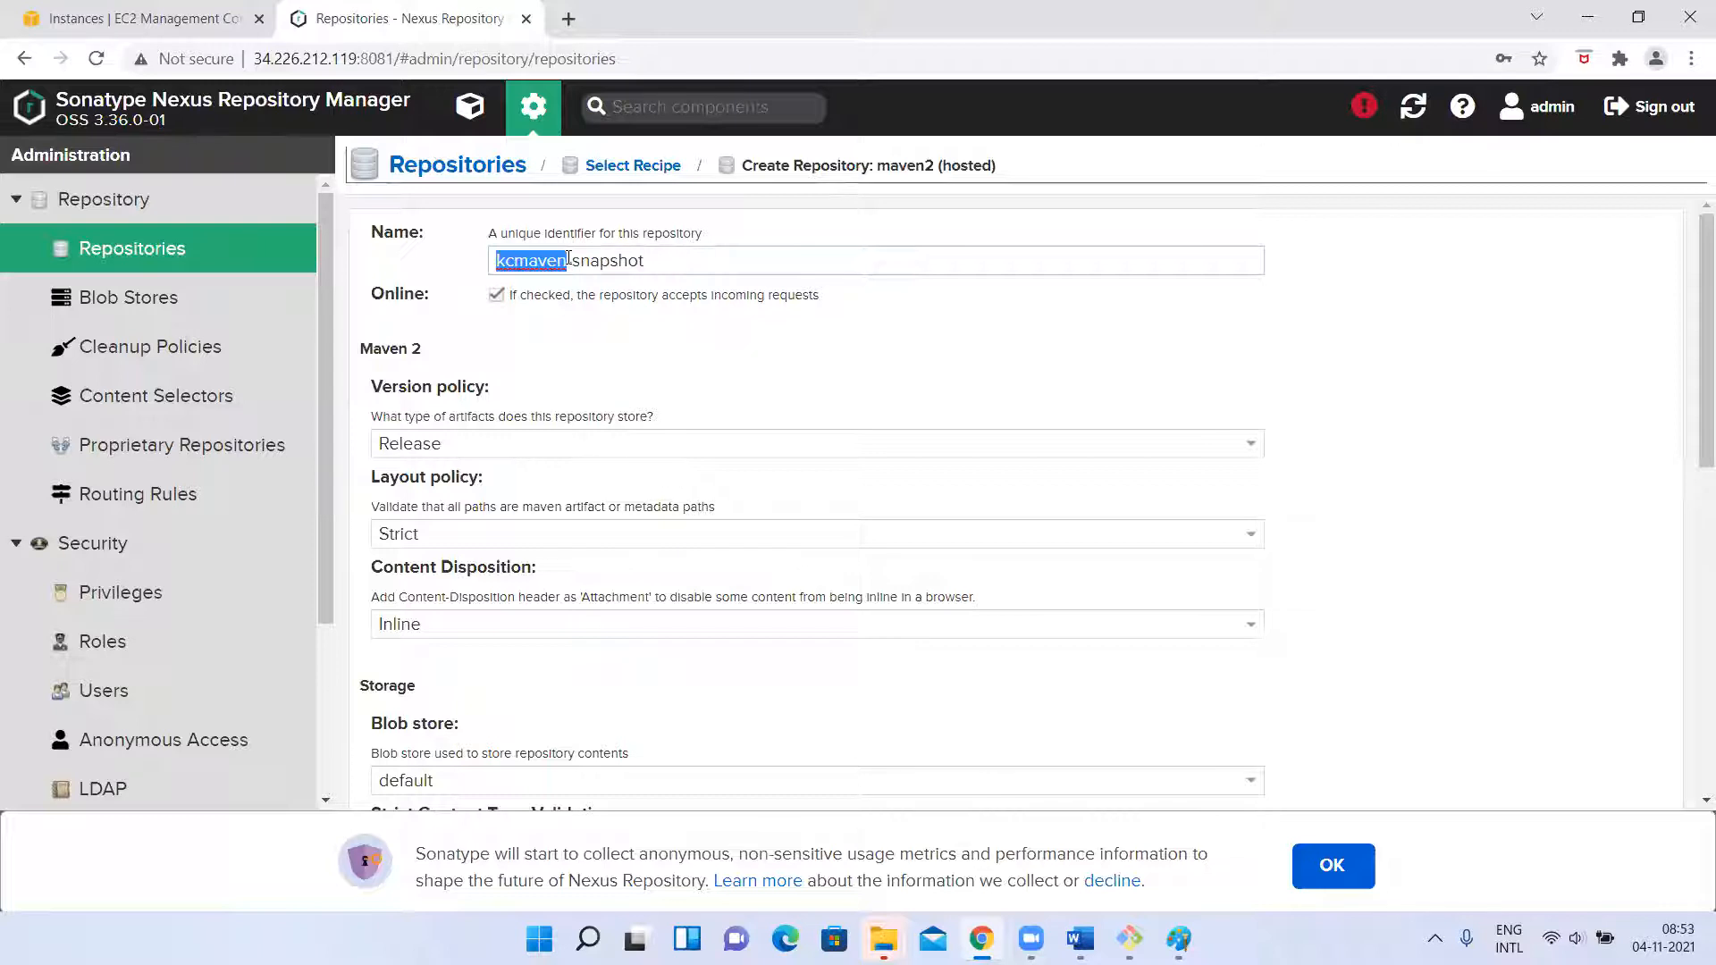
pyautogui.click(570, 258)
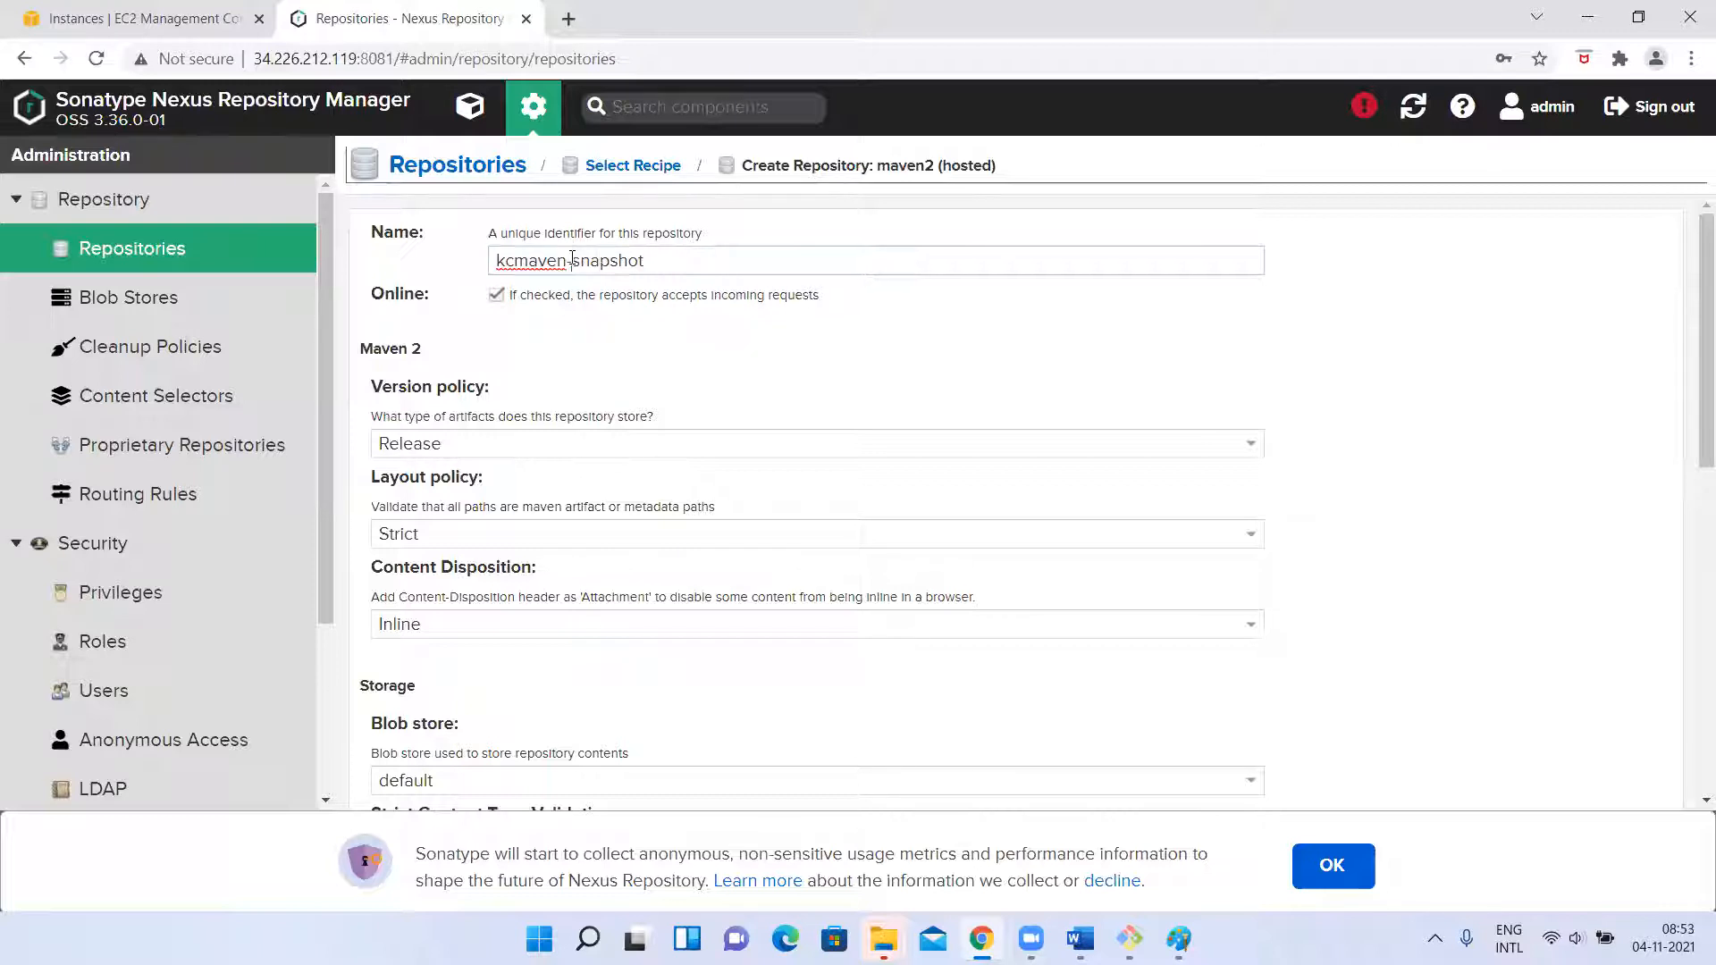
pyautogui.moveTo(572, 258); pyautogui.dragTo(660, 255)
pyautogui.press('BackSpace')
pyautogui.press('BackSpace')
pyautogui.hotkey('ctrl', 'z')
pyautogui.hotkey('ctrl', 'z')
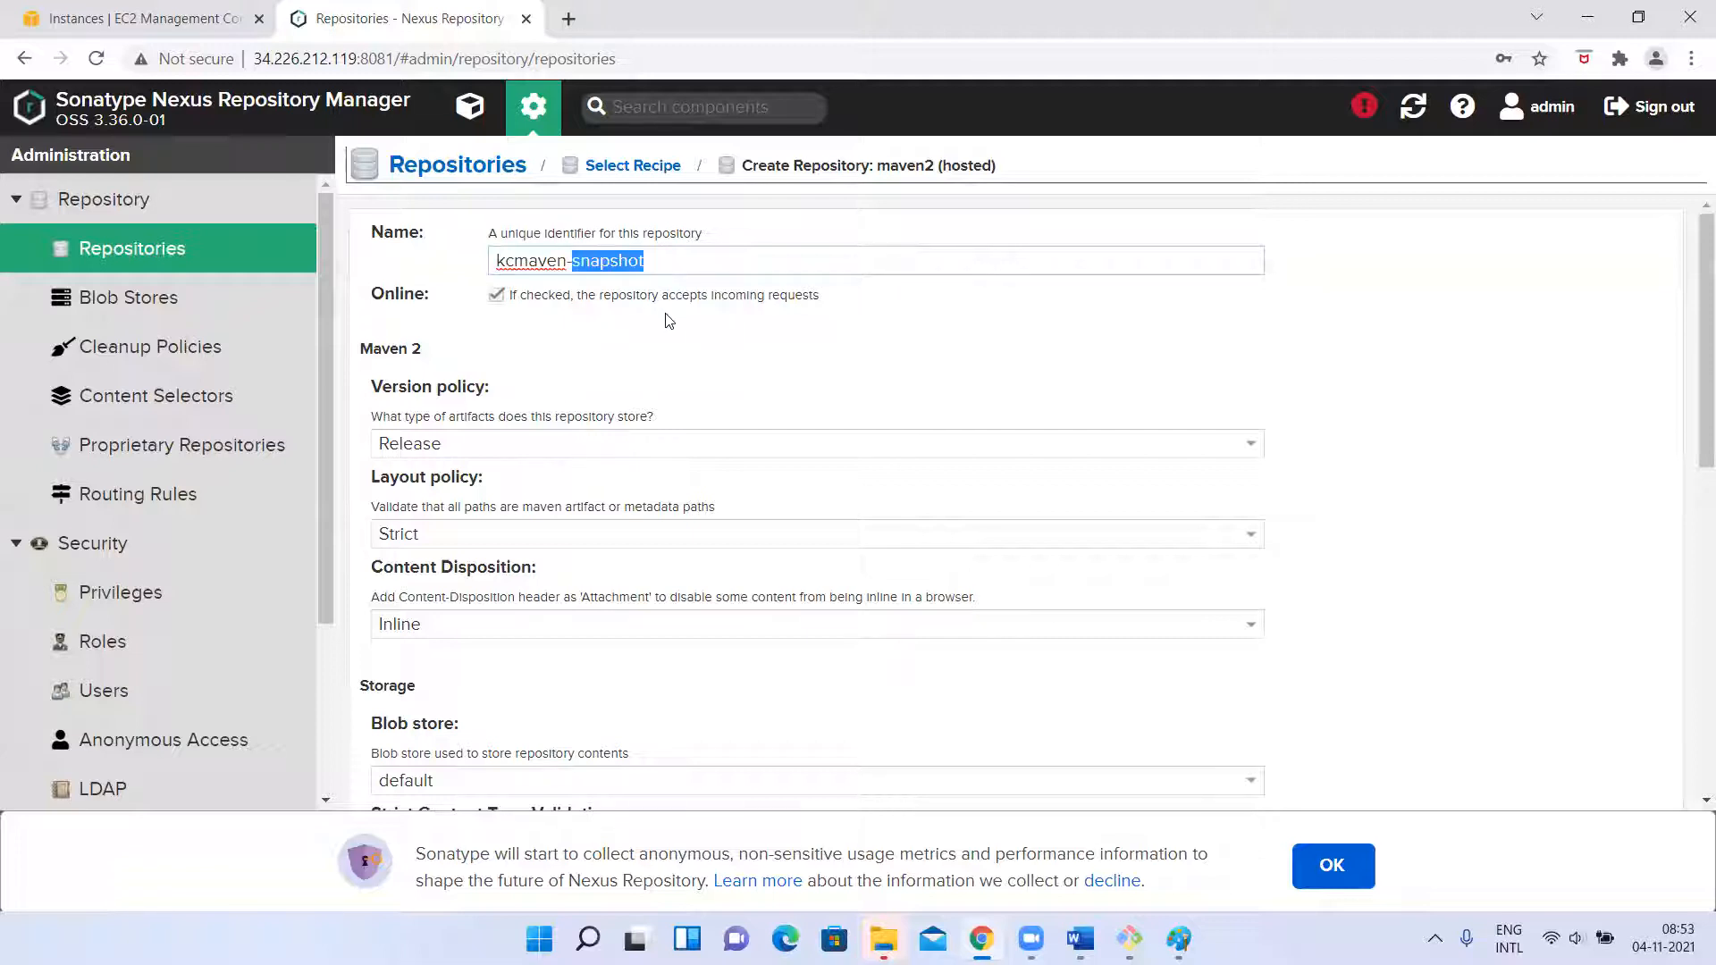
pyautogui.click(621, 331)
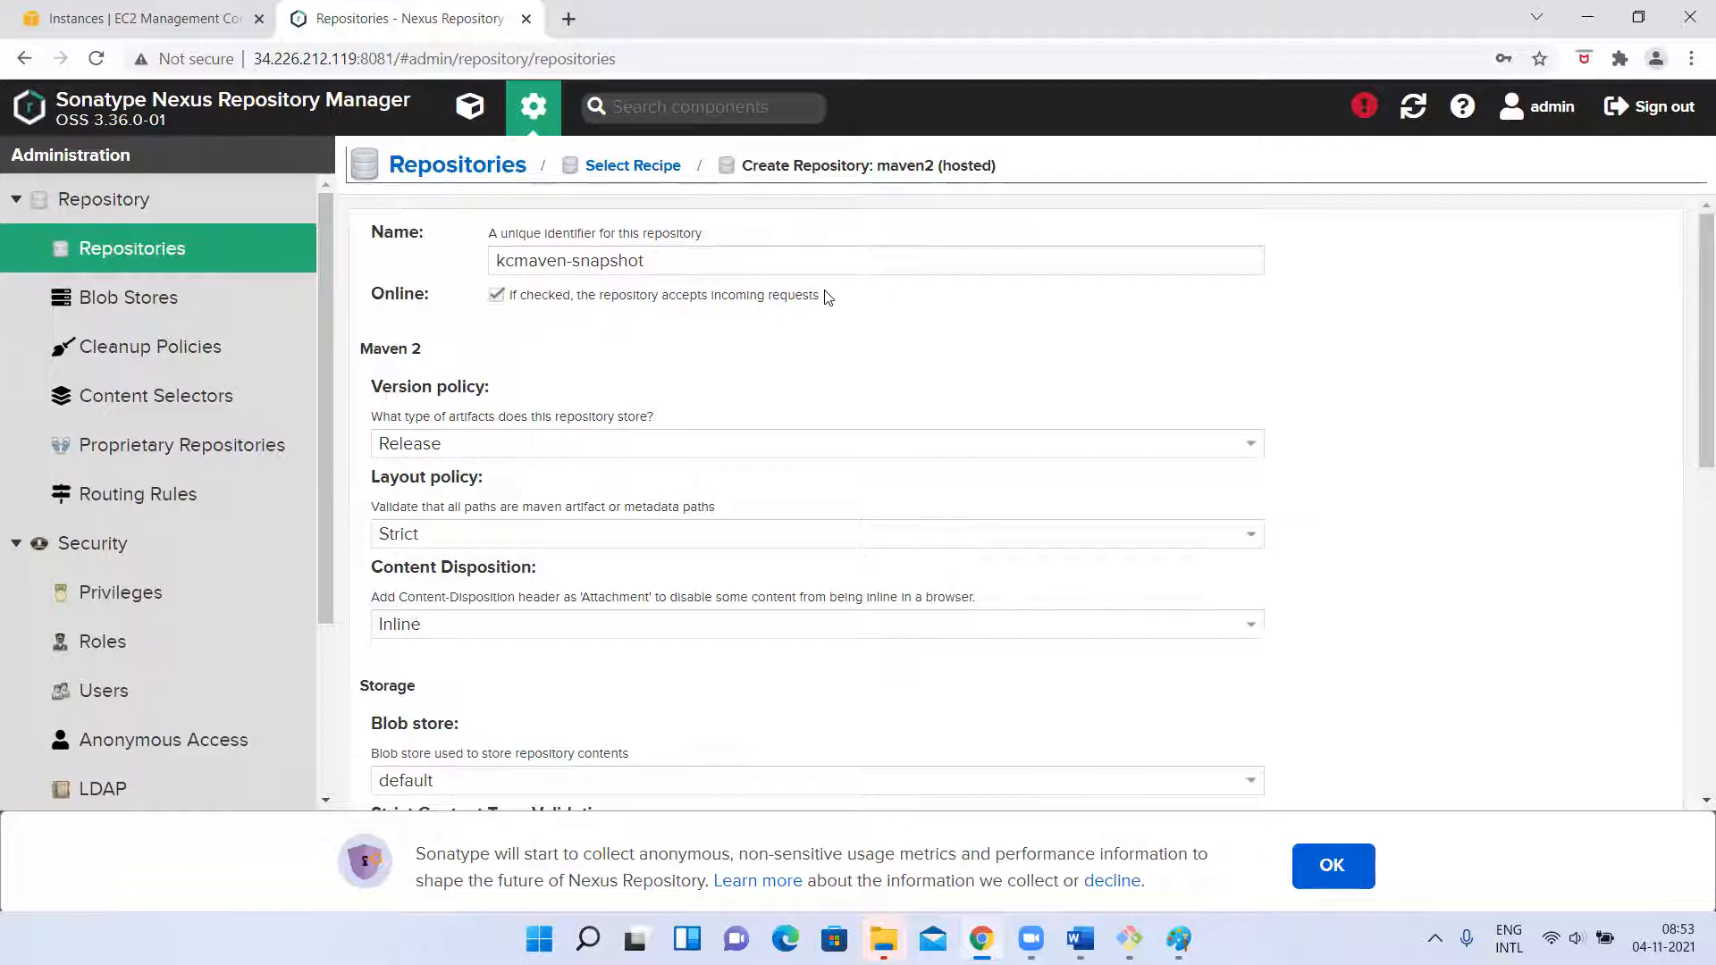
# Switch to the Paint flow diagram, circle the Nexus box freehand and return to the browser.
pyautogui.hotkey('alt', 'Tab')
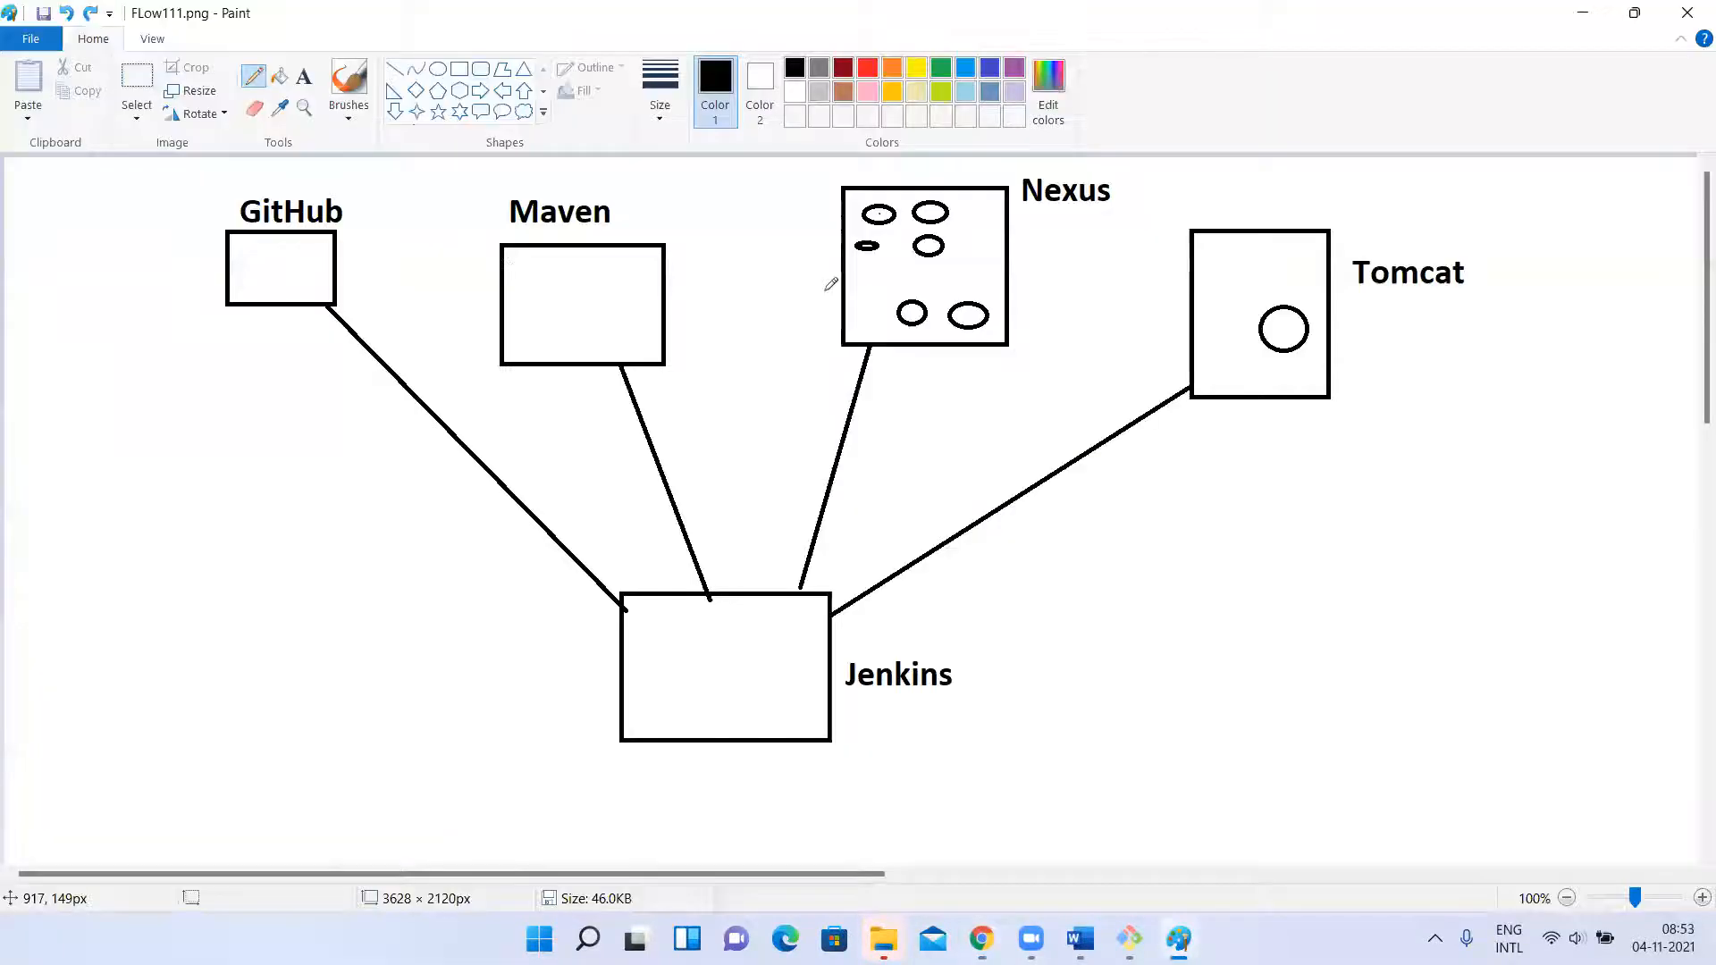
pyautogui.moveTo(878, 186)
pyautogui.mouseDown()
pyautogui.moveTo(867, 176)
pyautogui.moveTo(831, 284)
pyautogui.moveTo(1019, 253)
pyautogui.moveTo(876, 169)
pyautogui.moveTo(835, 309)
pyautogui.moveTo(1014, 223)
pyautogui.moveTo(974, 190)
pyautogui.mouseUp()
pyautogui.hotkey('alt', 'Tab')
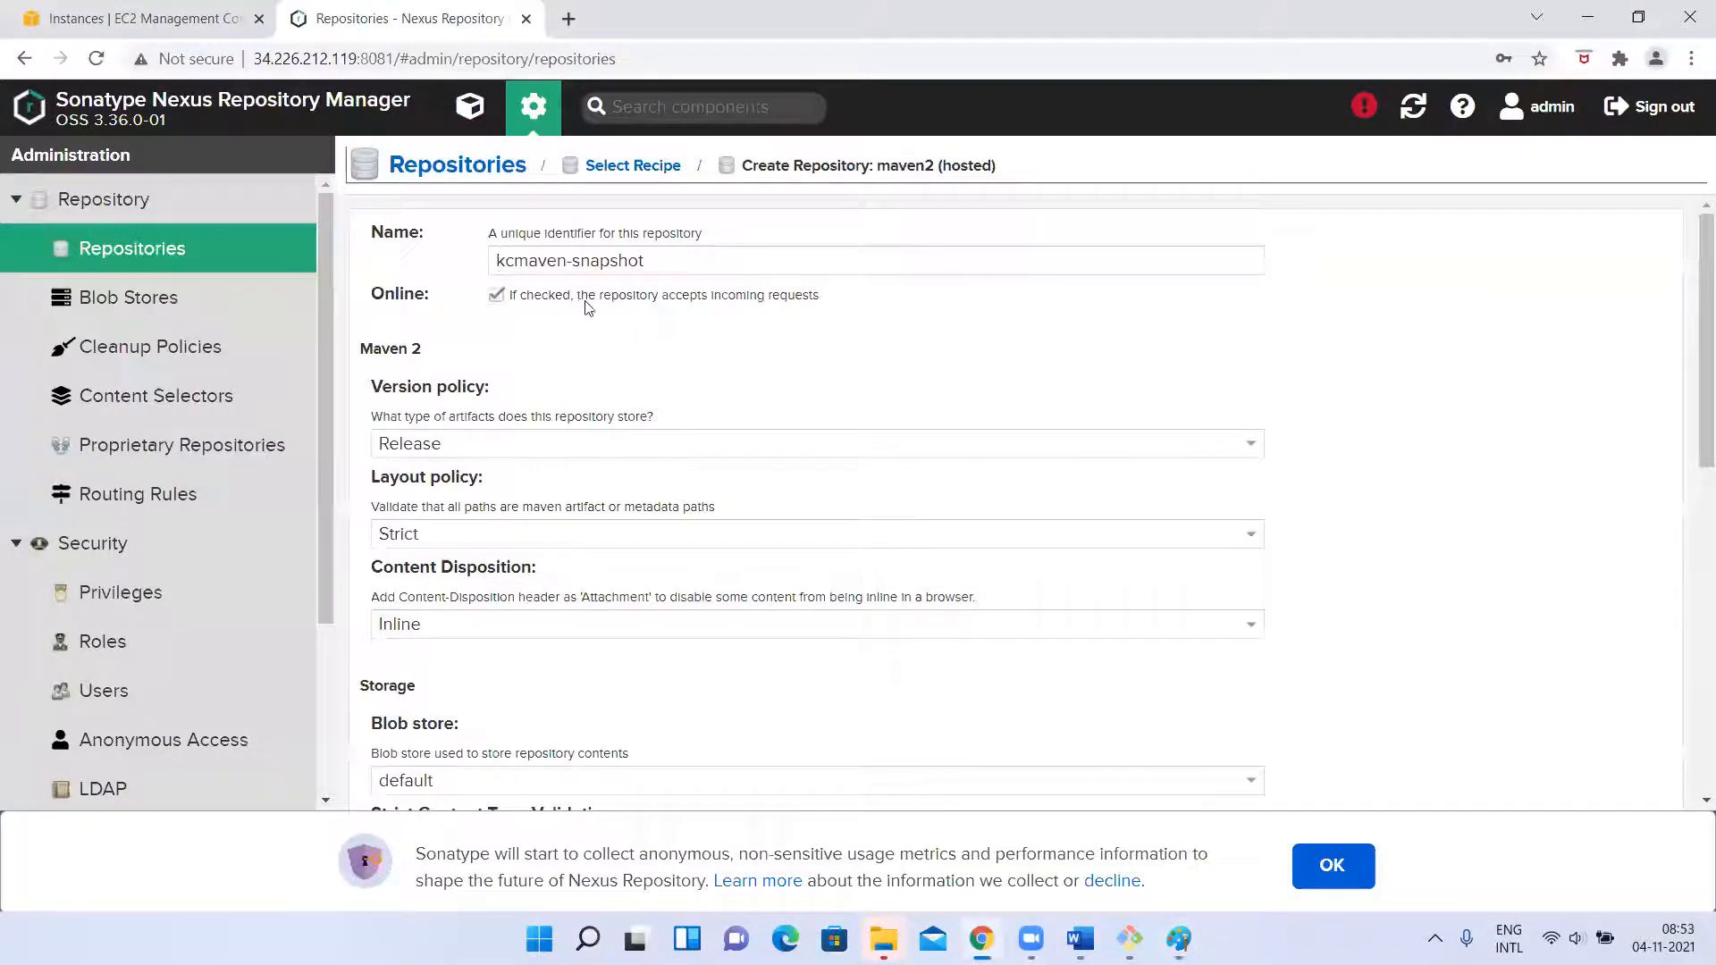
# In the Paint diagram, try freehand strokes from Jenkins to Nexus and around the Nexus box, undo them and return to the browser.
pyautogui.hotkey('alt', 'Tab')
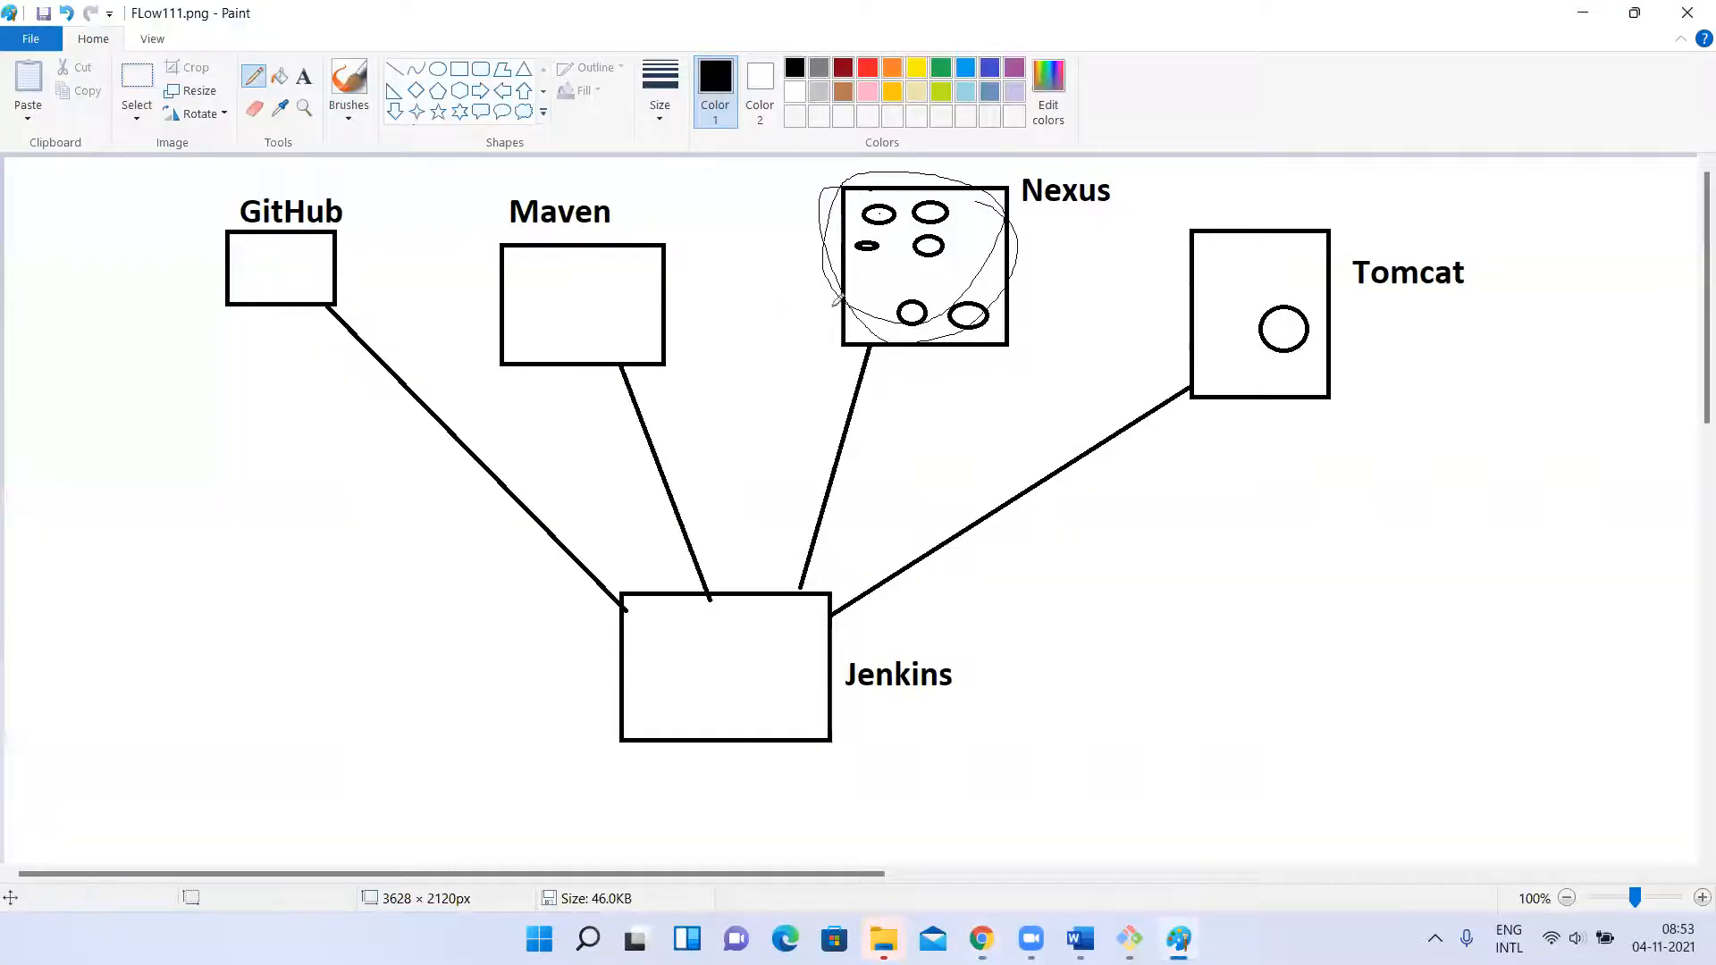
pyautogui.moveTo(755, 669); pyautogui.dragTo(872, 326)
pyautogui.hotkey('ctrl', 'z')
pyautogui.moveTo(808, 288)
pyautogui.mouseDown()
pyautogui.moveTo(911, 236)
pyautogui.moveTo(963, 306)
pyautogui.mouseUp()
pyautogui.hotkey('ctrl', 'z')
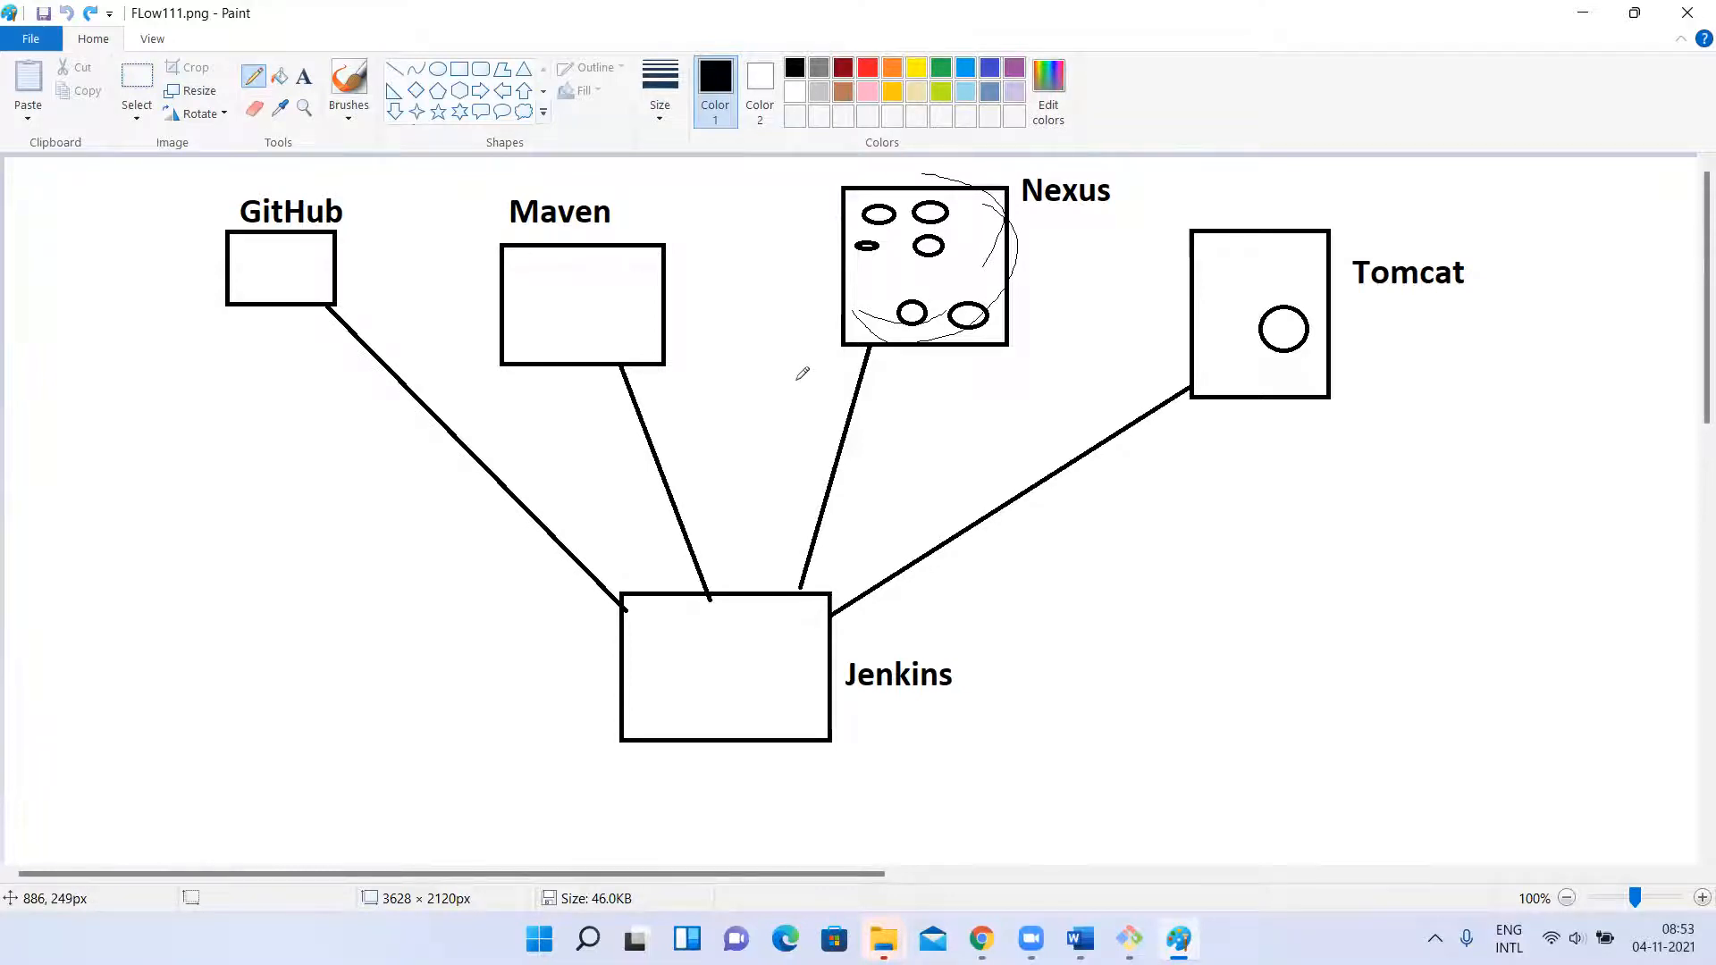
pyautogui.hotkey('alt', 'Tab')
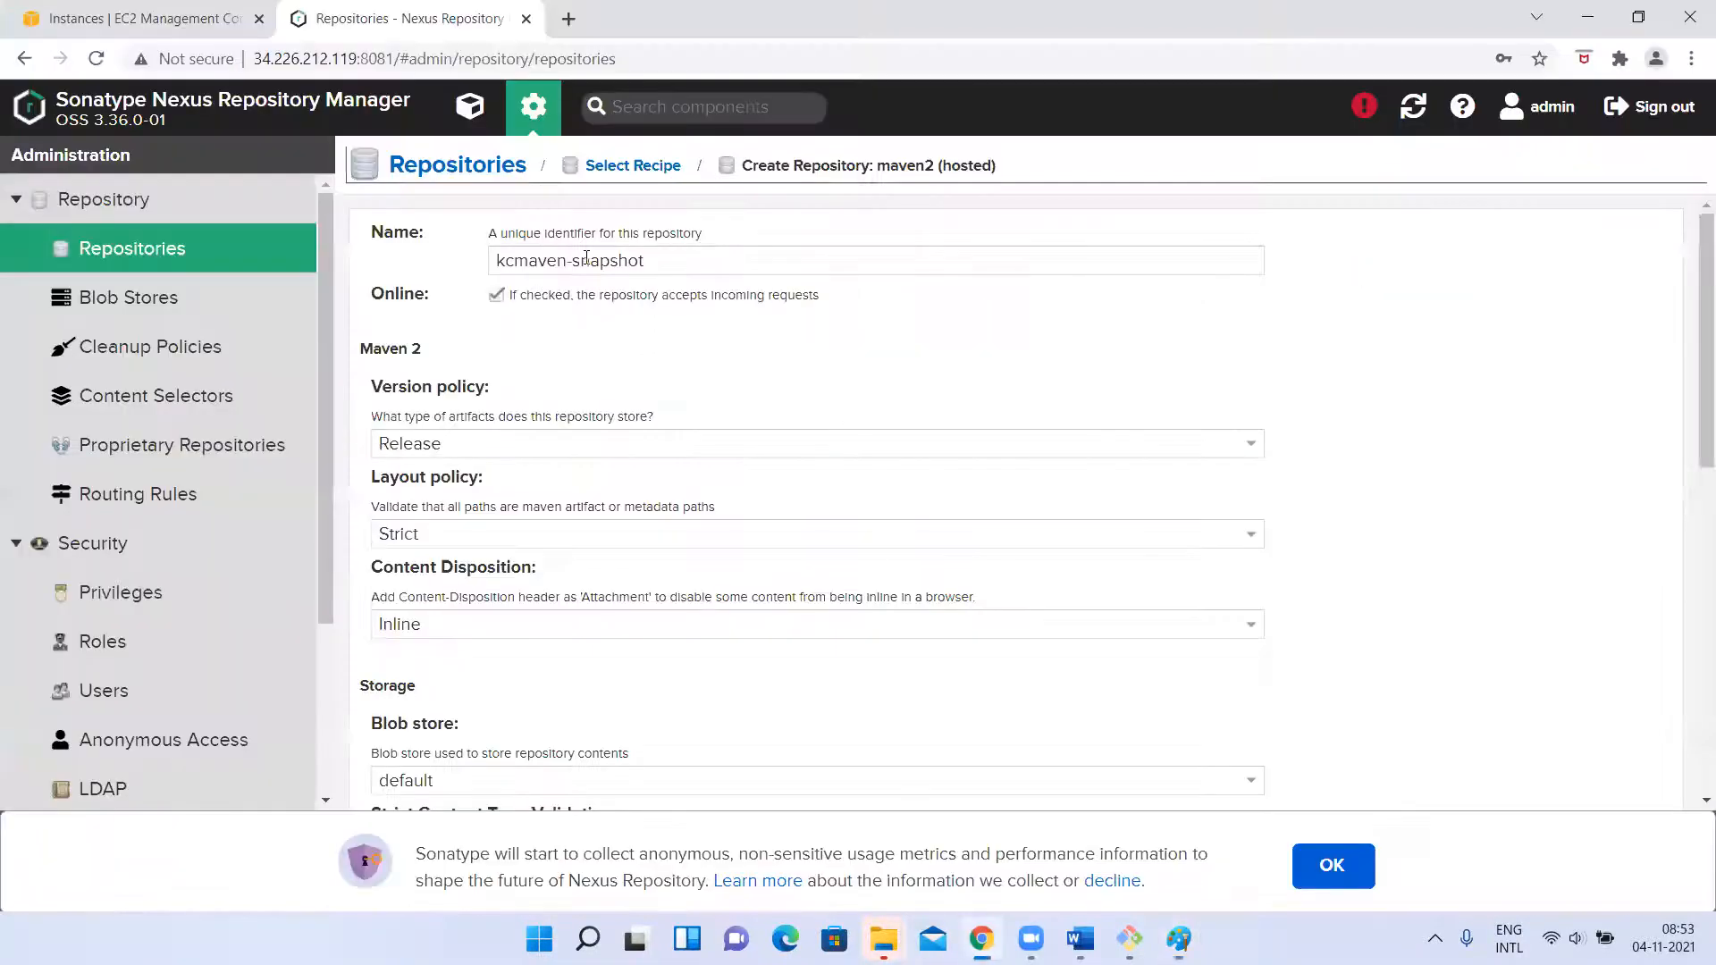
# Keep the repository online, try the Mixed version policy and set the version policy to Snapshot instead.
pyautogui.click(497, 296)
pyautogui.scroll(-2, 511, 403)
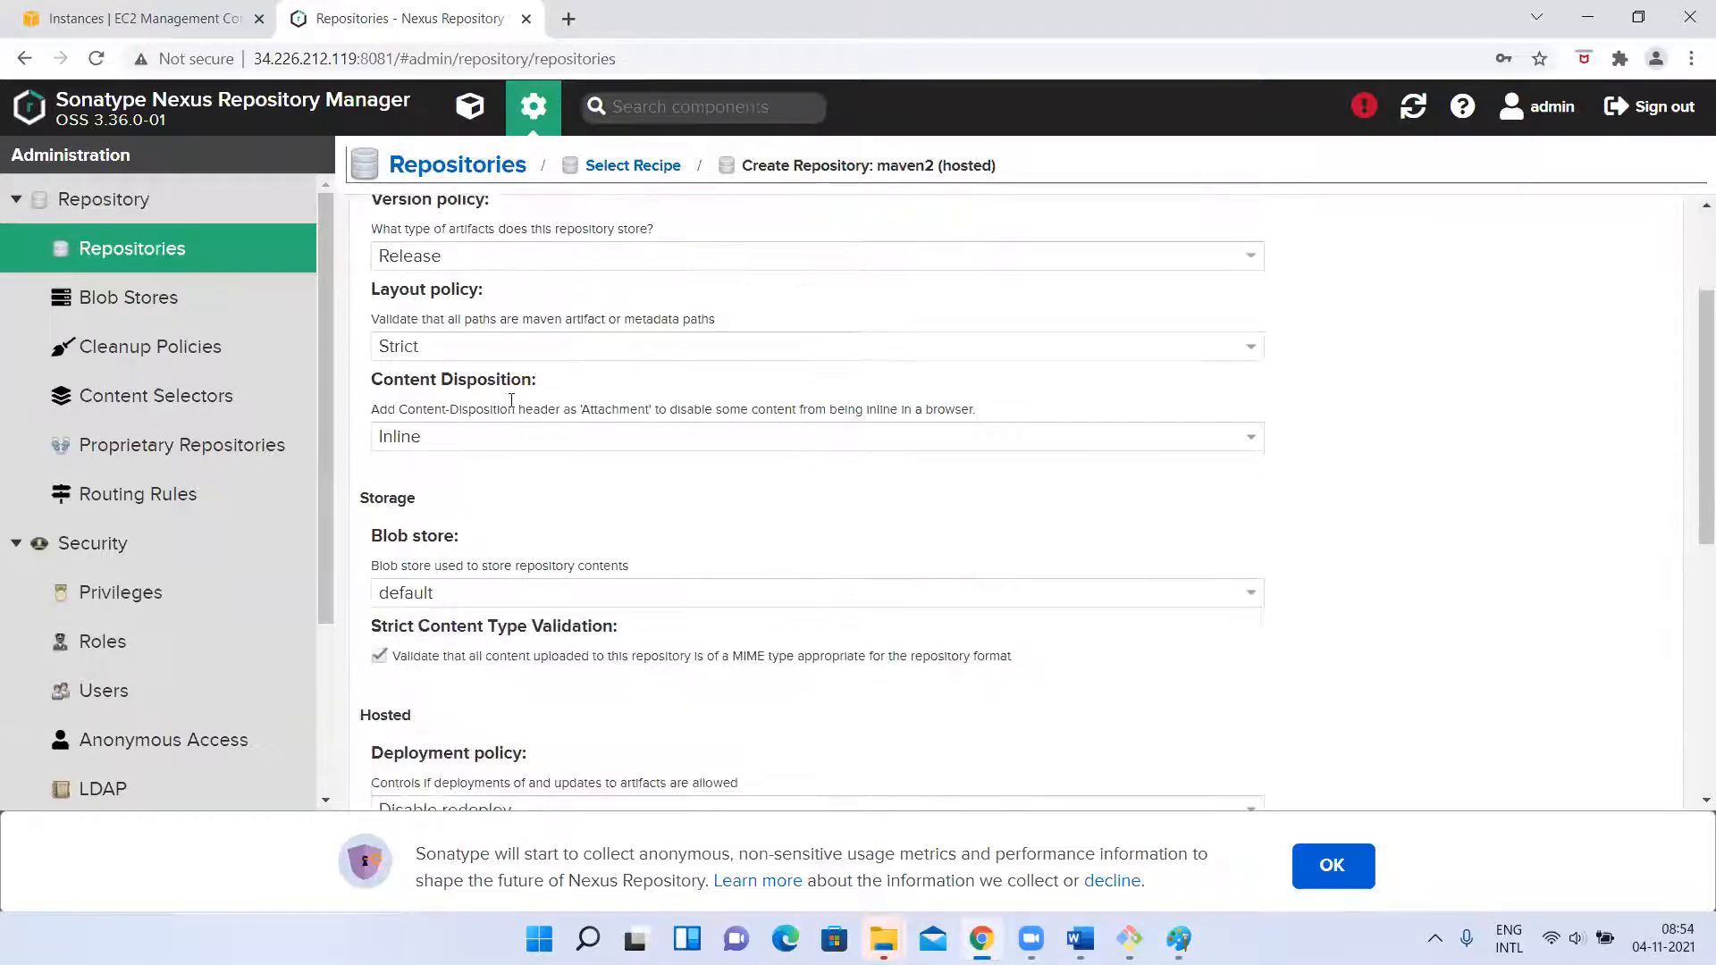
pyautogui.scroll(1, 405, 257)
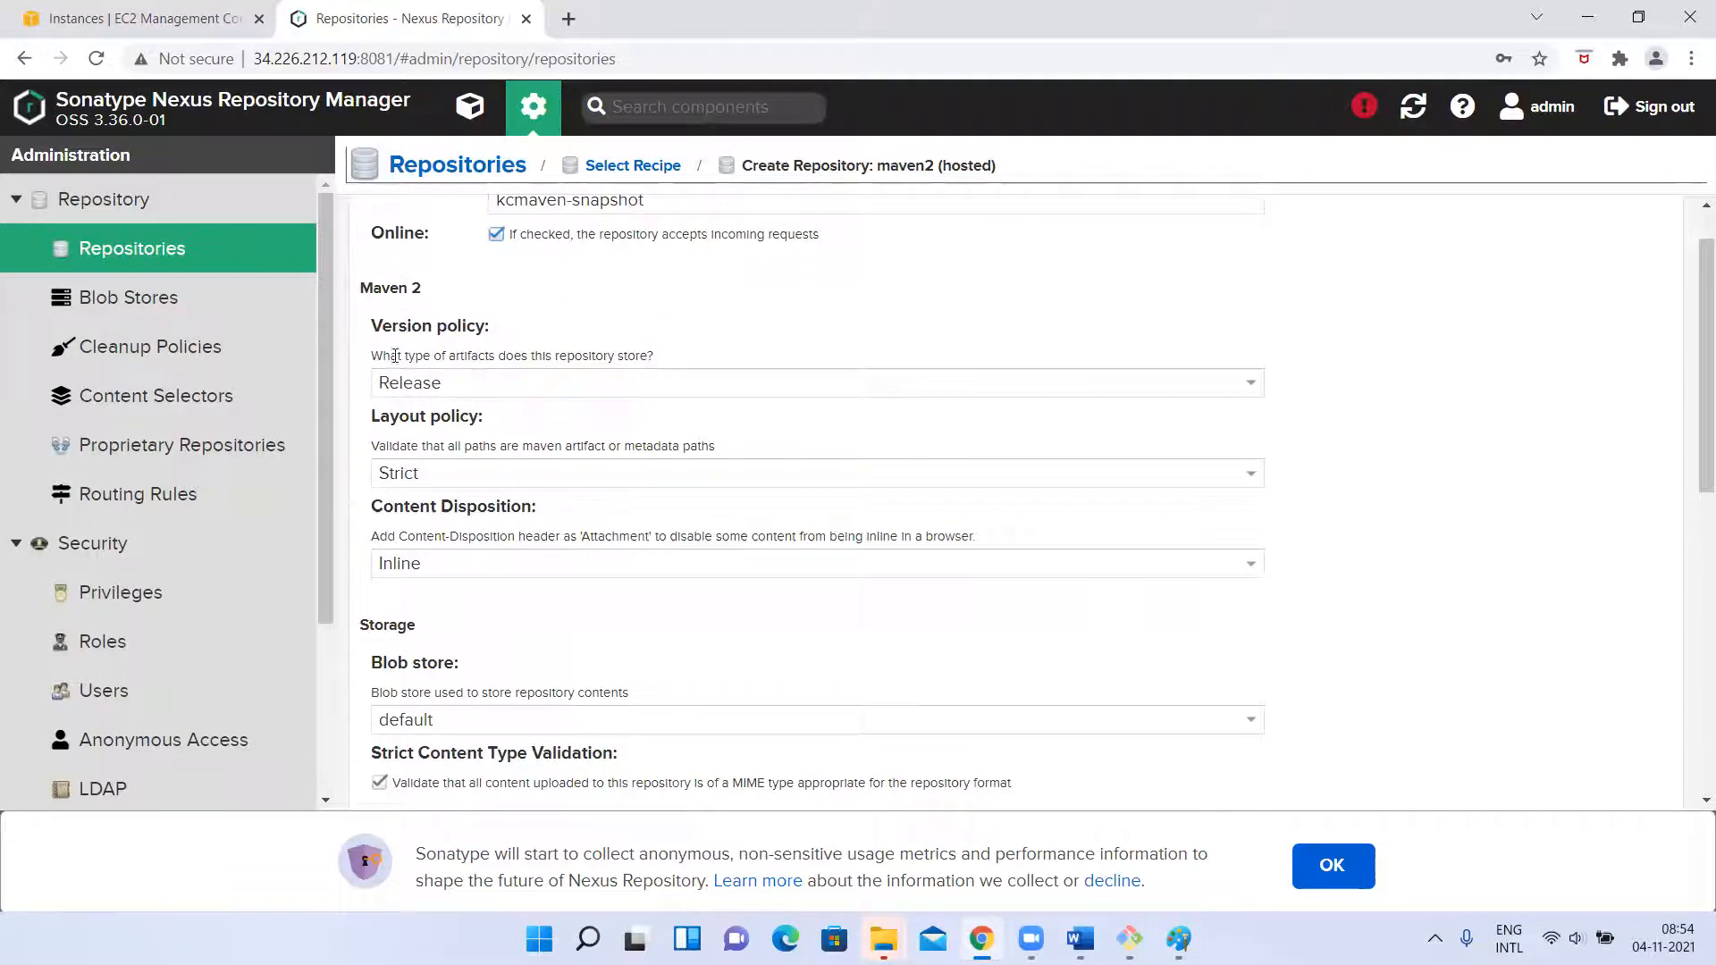
pyautogui.click(521, 380)
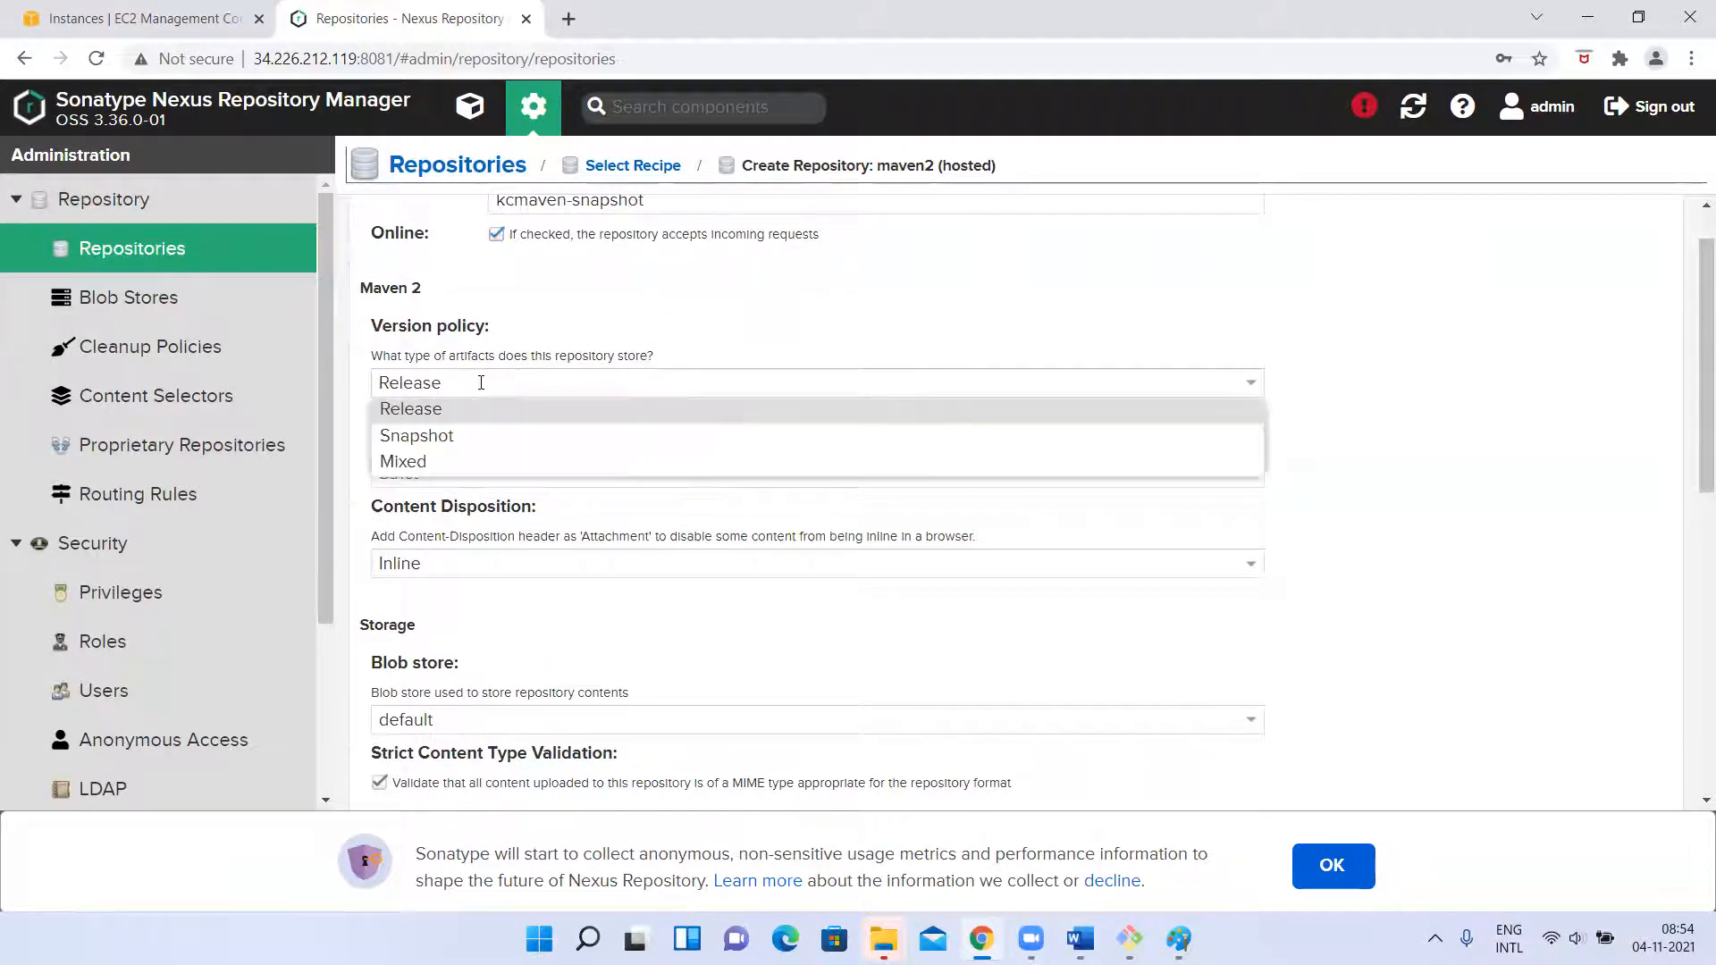
pyautogui.click(417, 463)
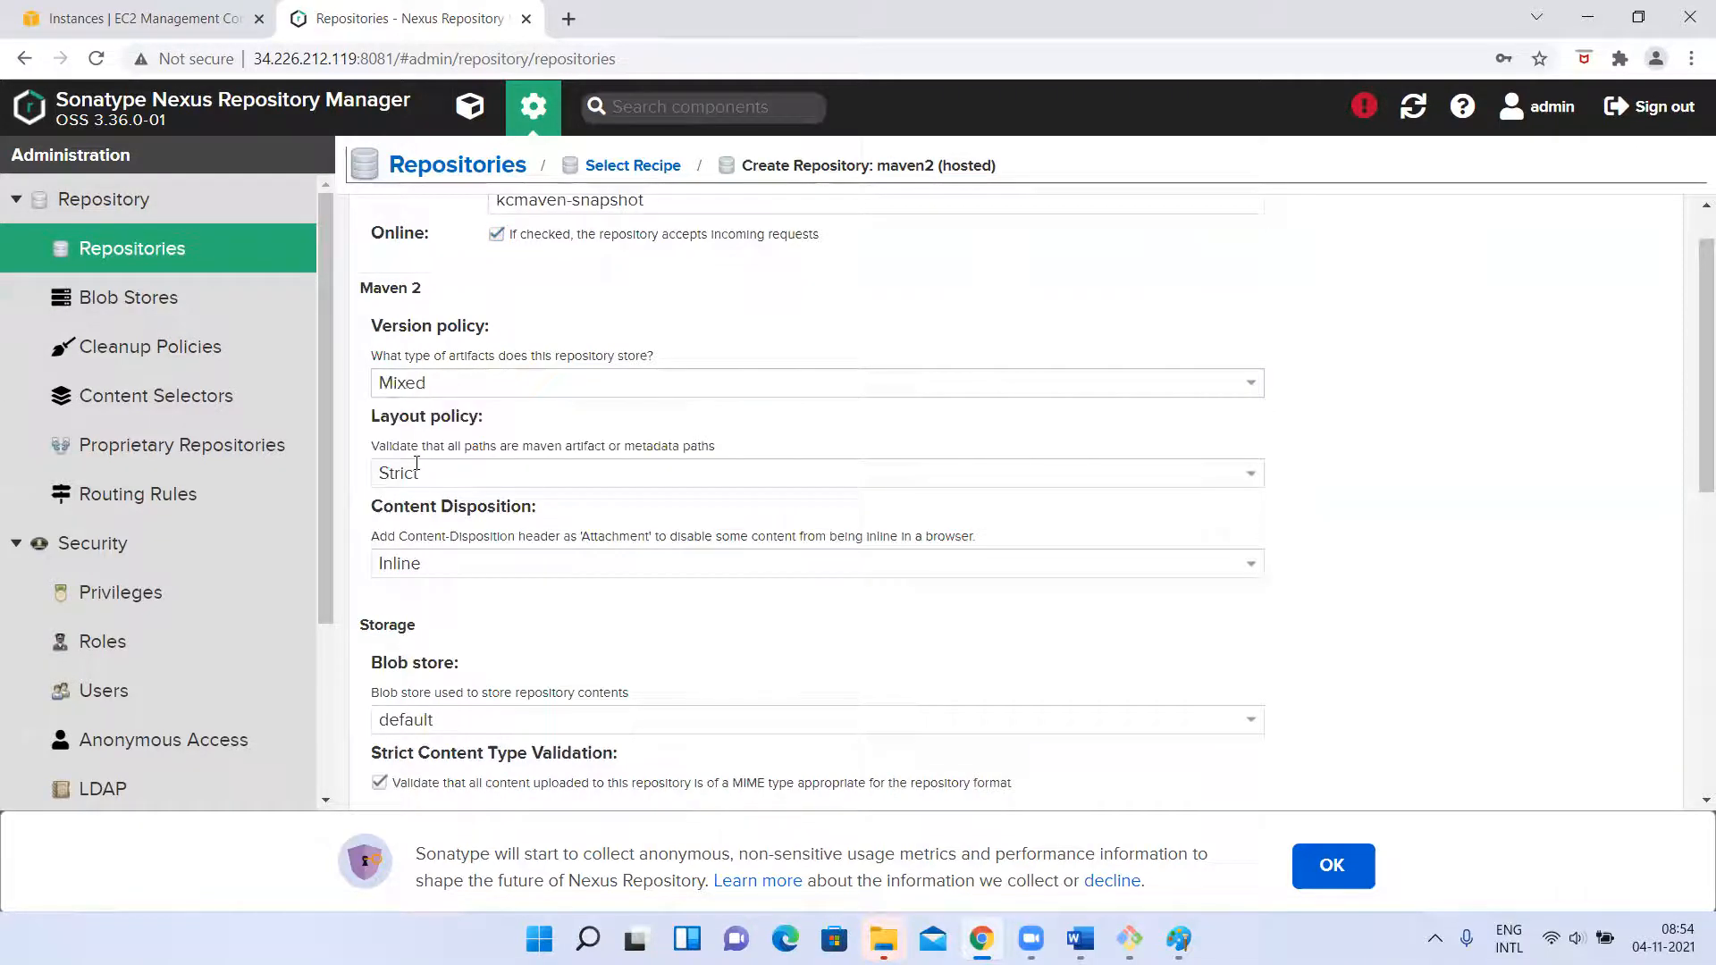
pyautogui.click(406, 381)
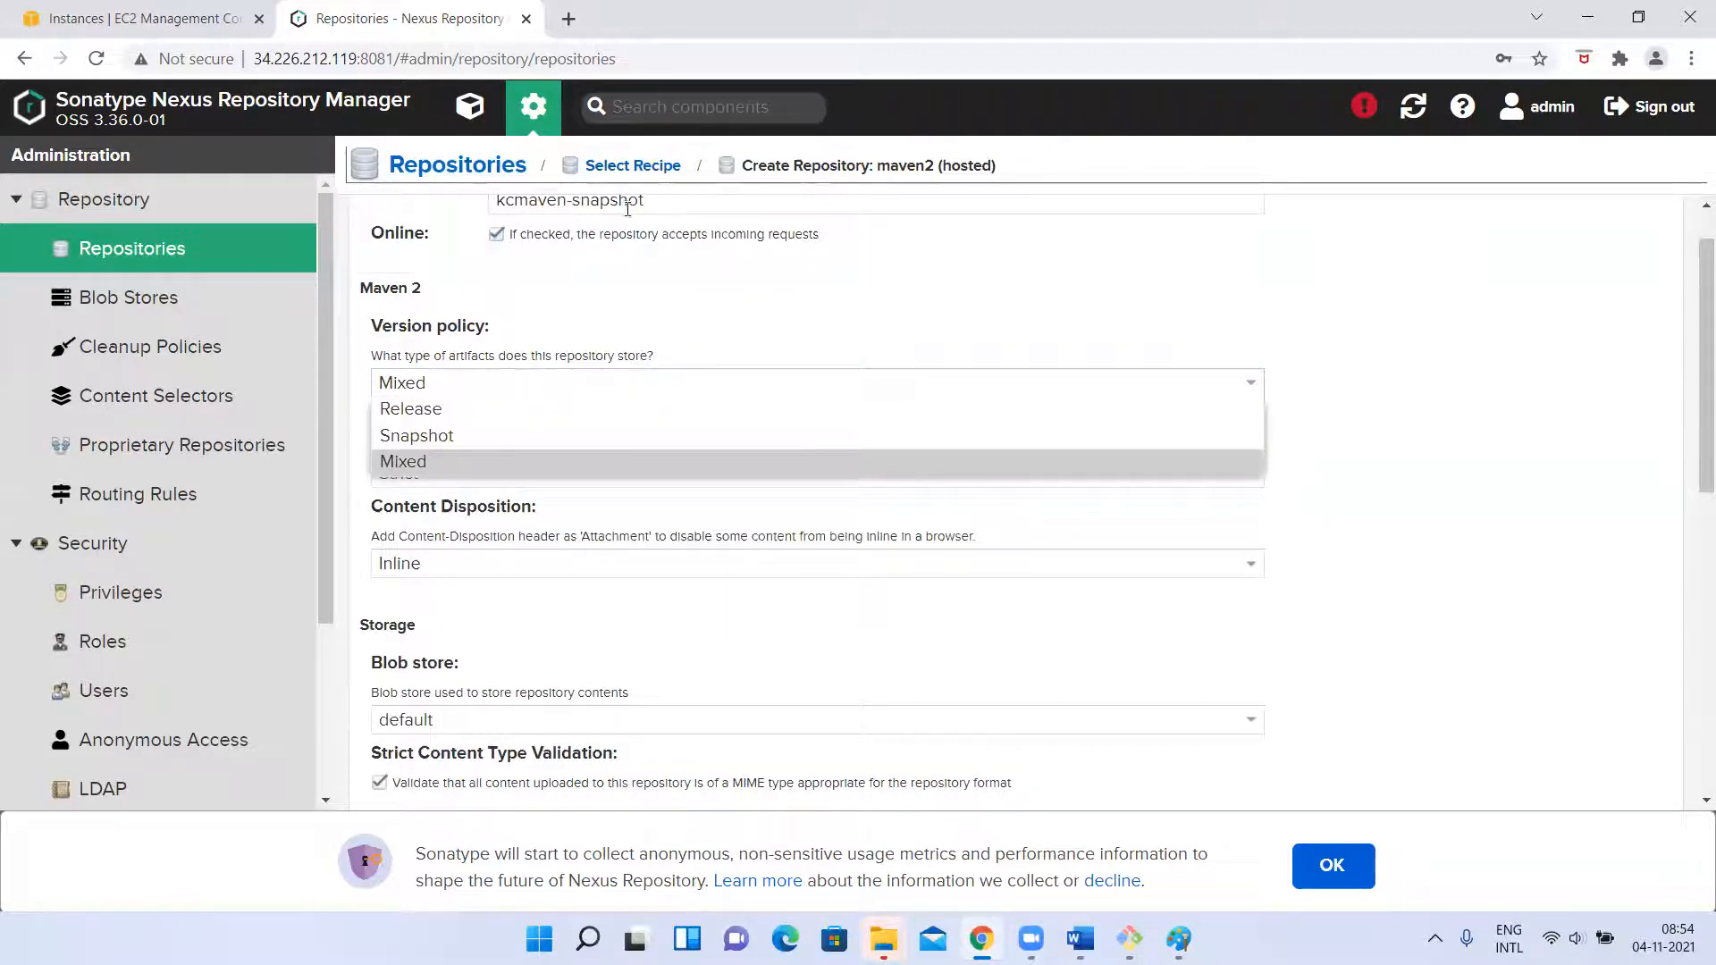
pyautogui.click(420, 438)
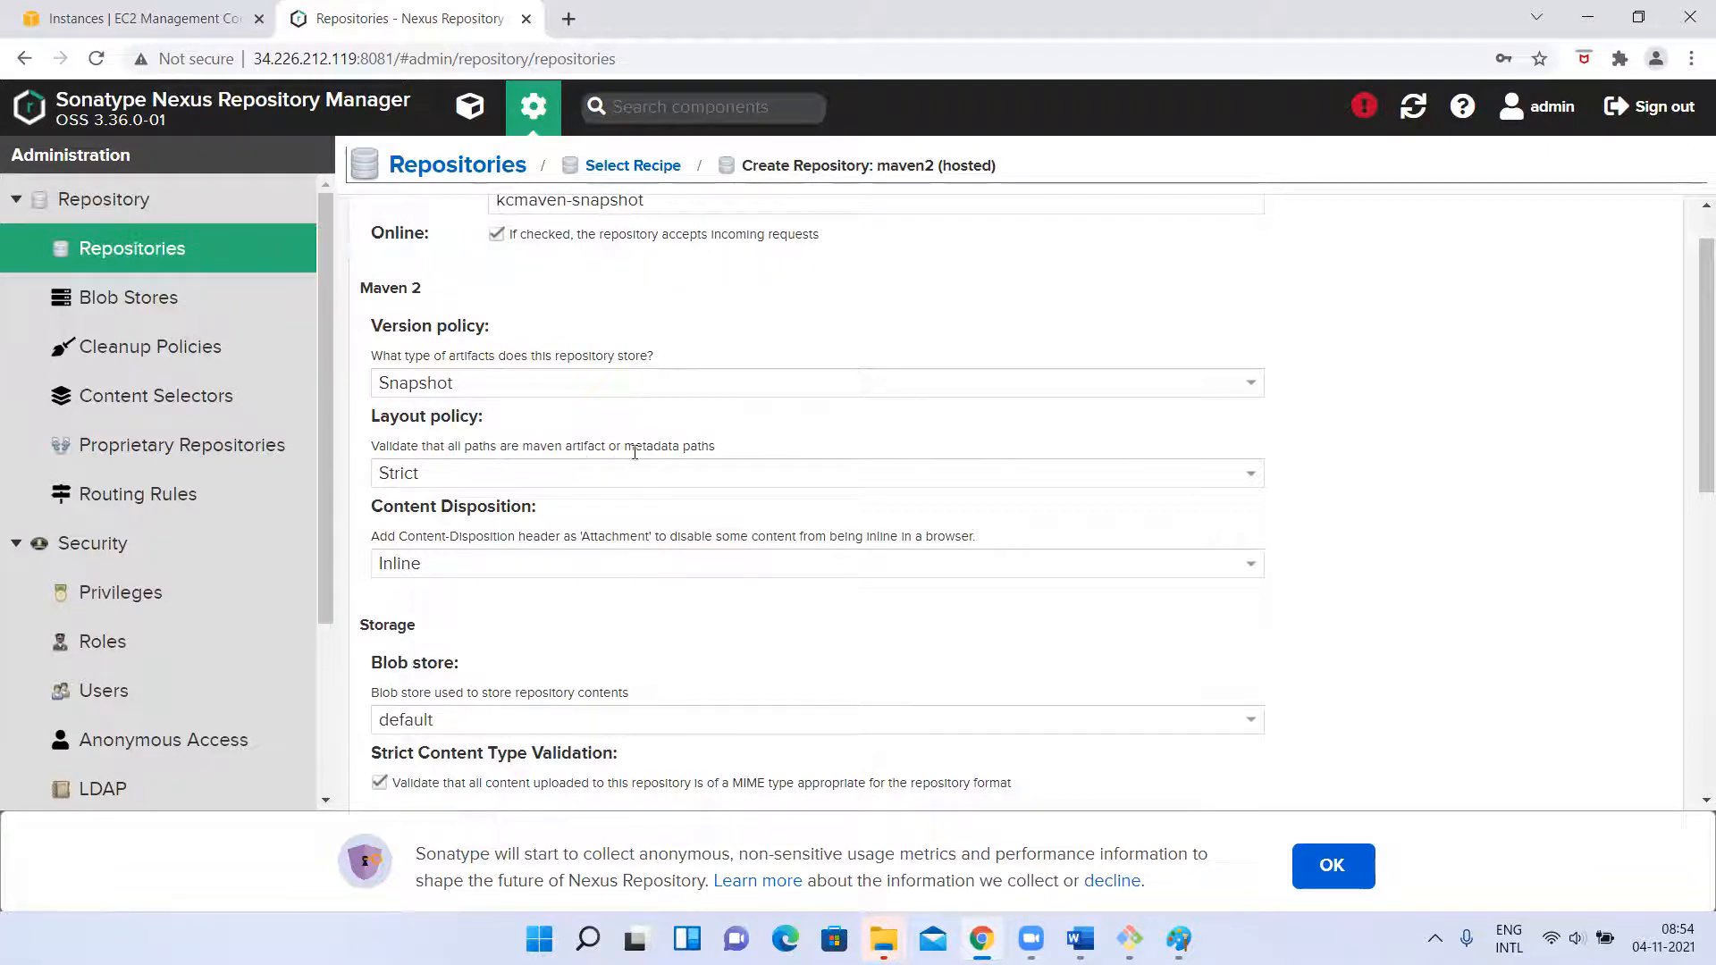
# Review the new repository's layout policy, content disposition, blob store, deployment policy and cleanup policy settings.
pyautogui.click(410, 475)
pyautogui.click(409, 476)
pyautogui.scroll(-1, 582, 643)
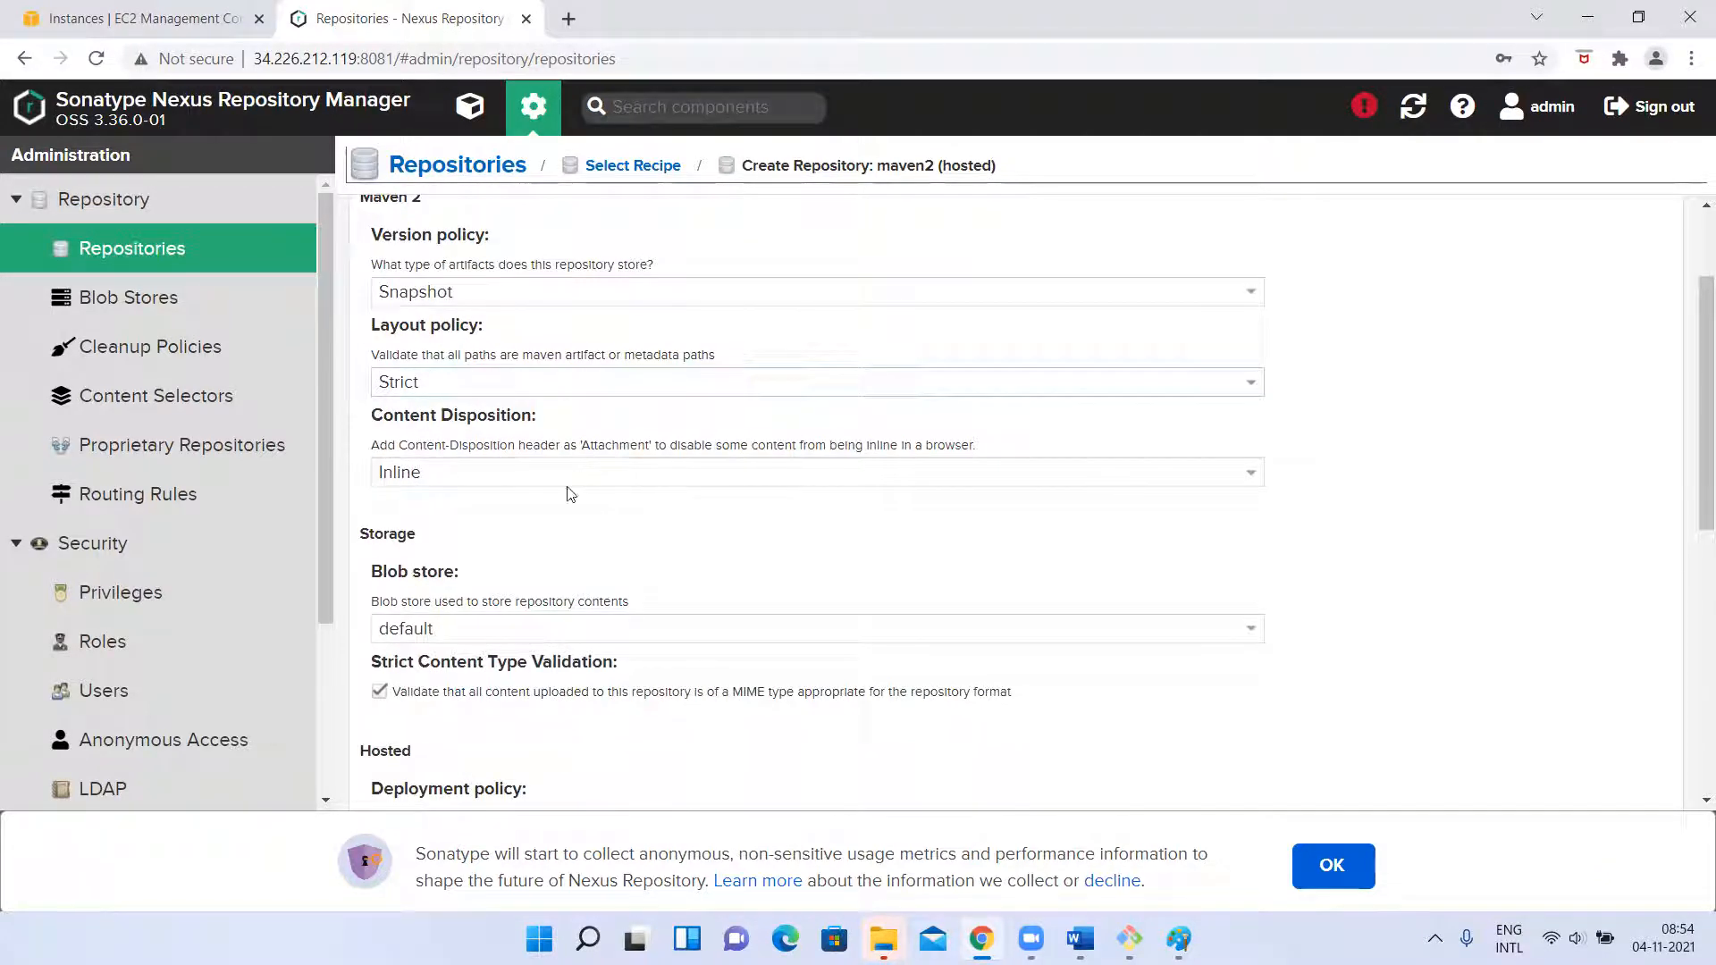
pyautogui.scroll(-1, 569, 493)
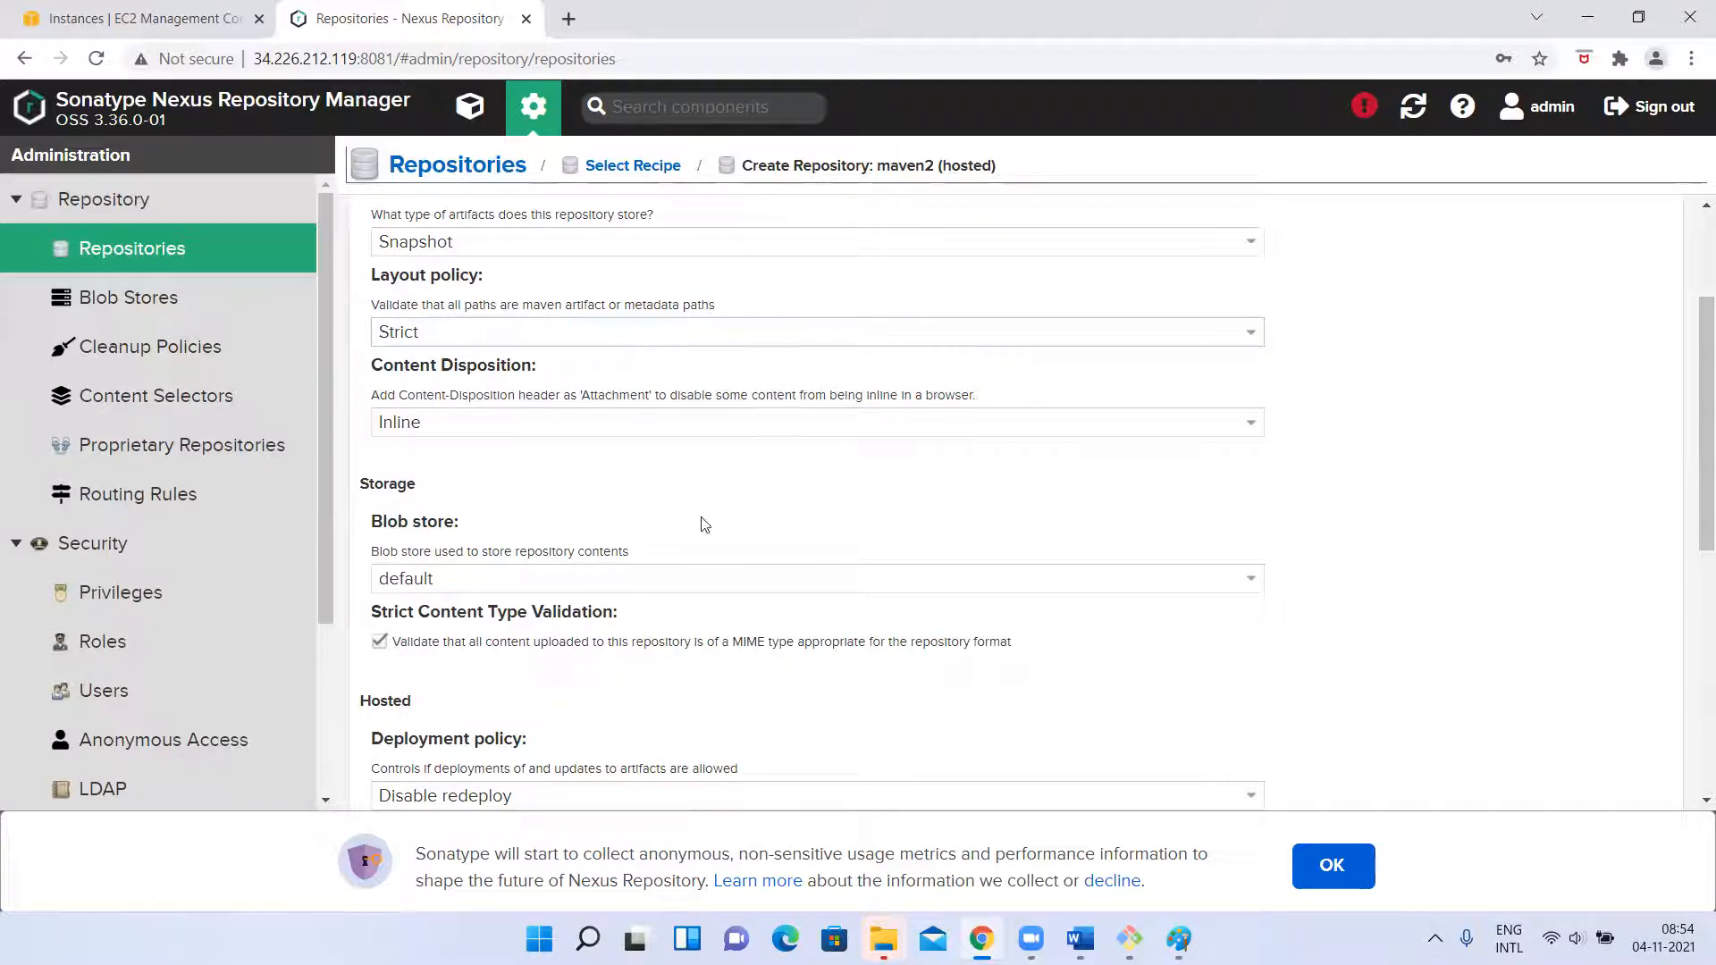
pyautogui.scroll(-2, 609, 534)
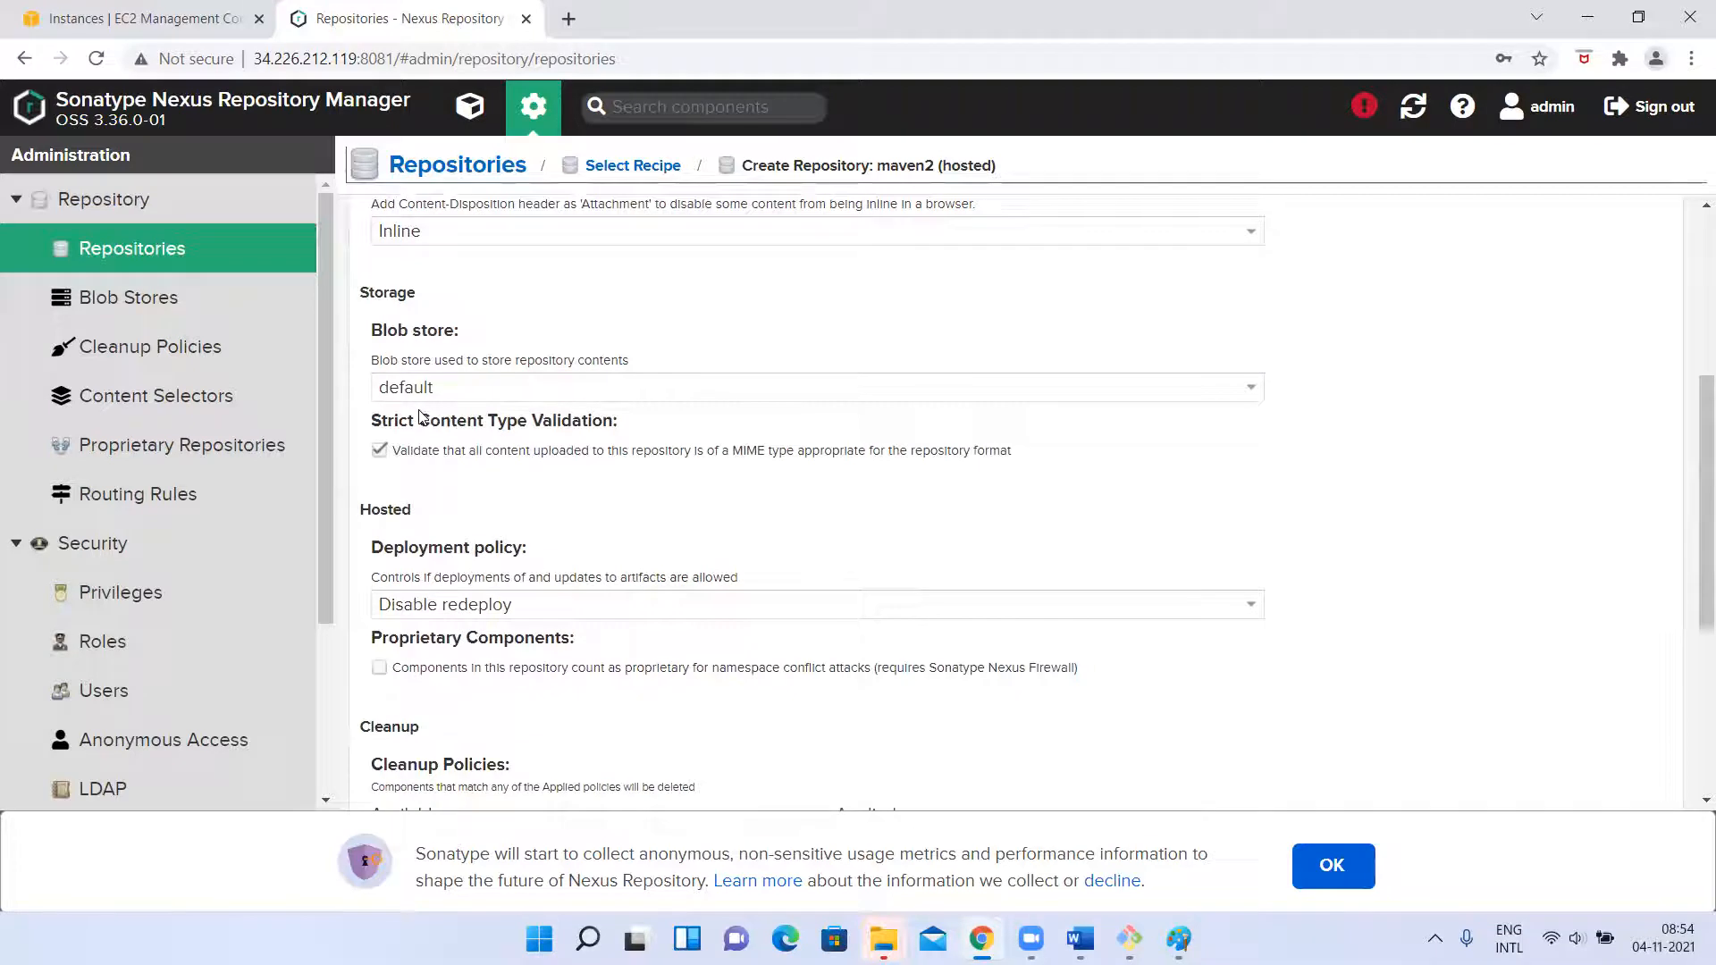
pyautogui.moveTo(374, 363); pyautogui.dragTo(535, 366)
pyautogui.rightClick(486, 386)
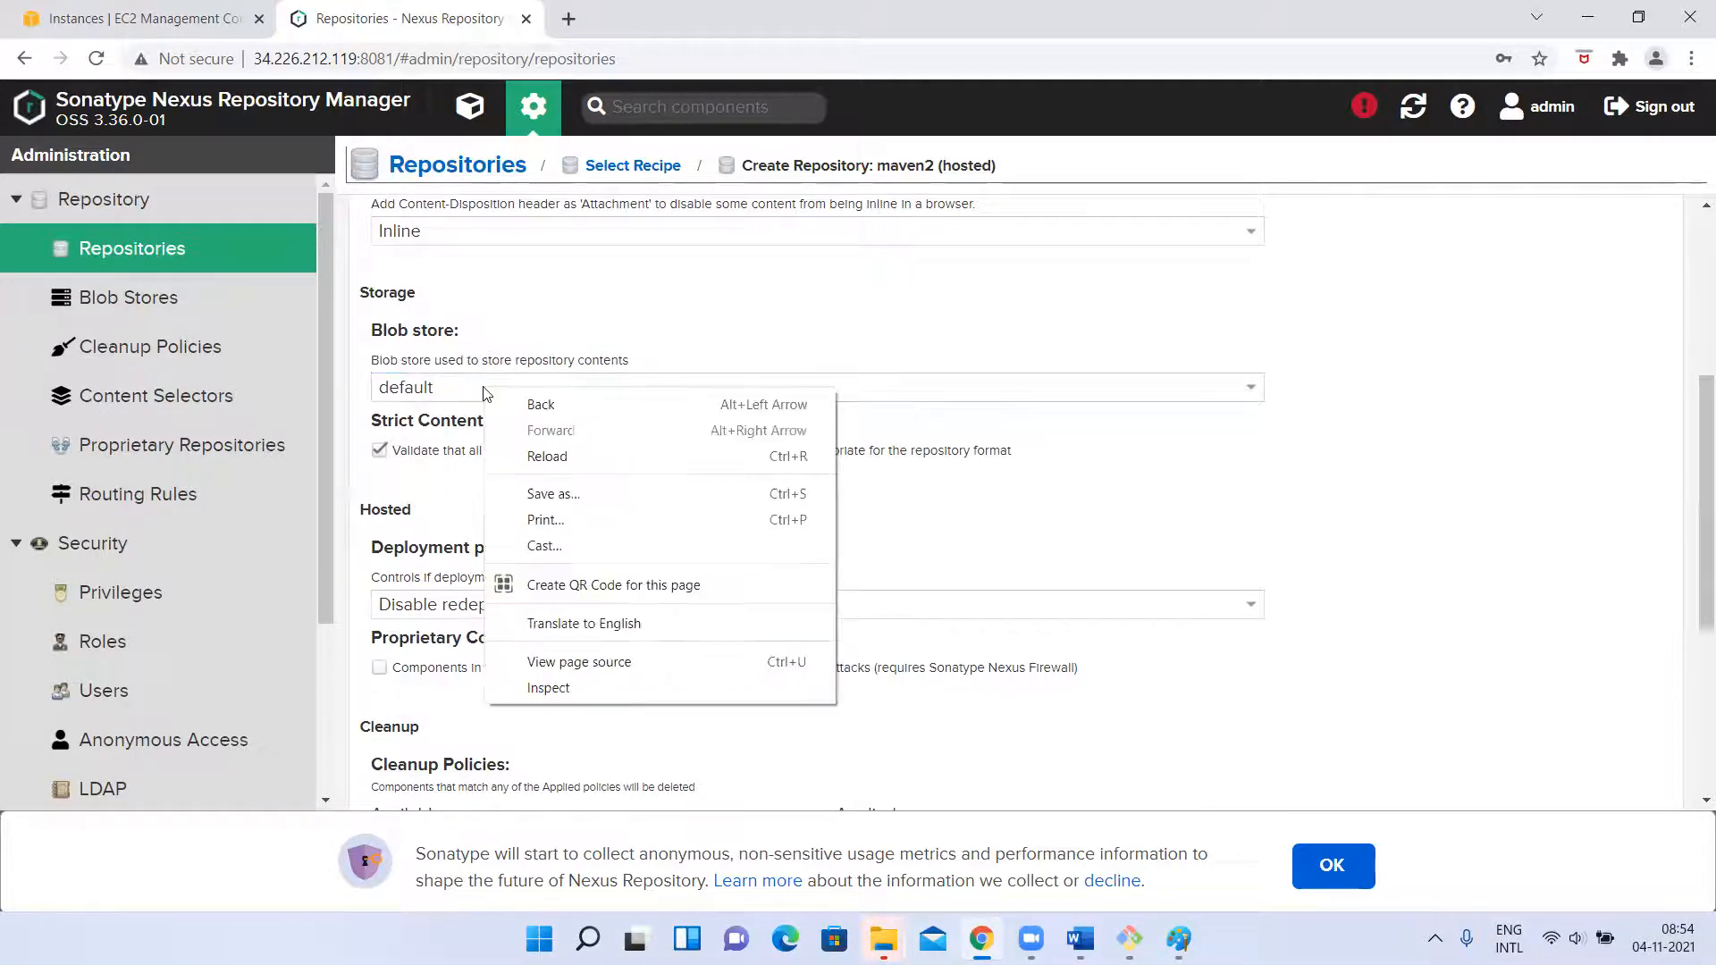
pyautogui.rightClick(425, 391)
pyautogui.click(399, 393)
pyautogui.click(398, 411)
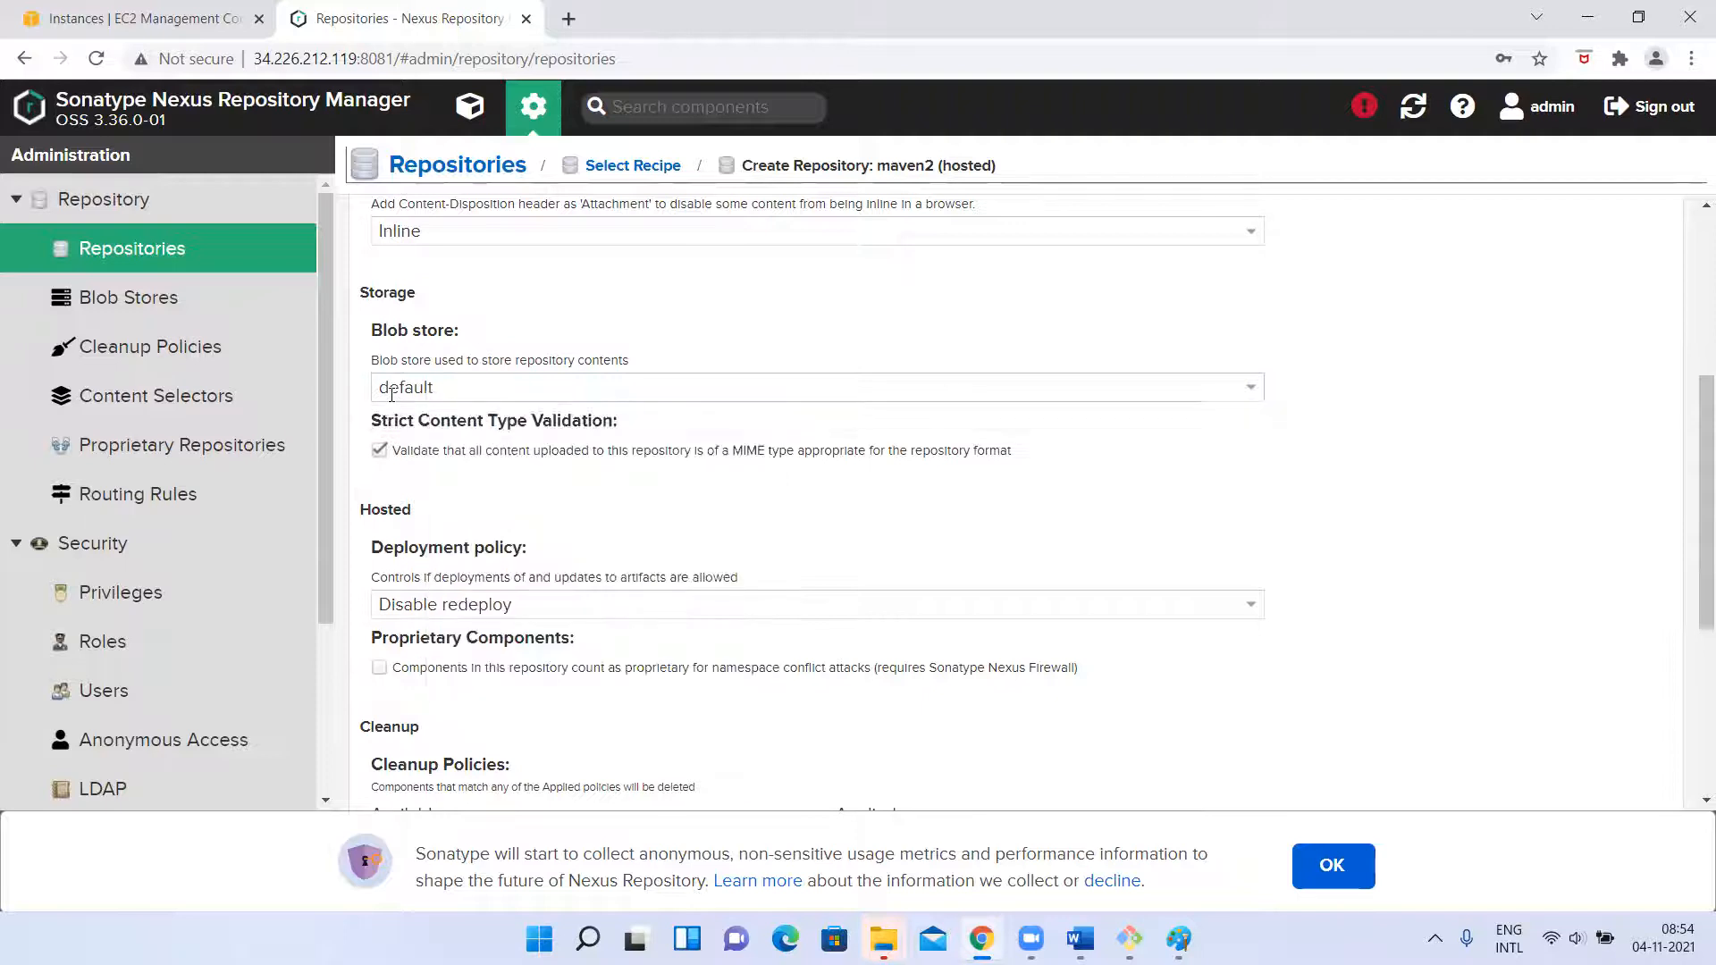
pyautogui.scroll(-1, 554, 500)
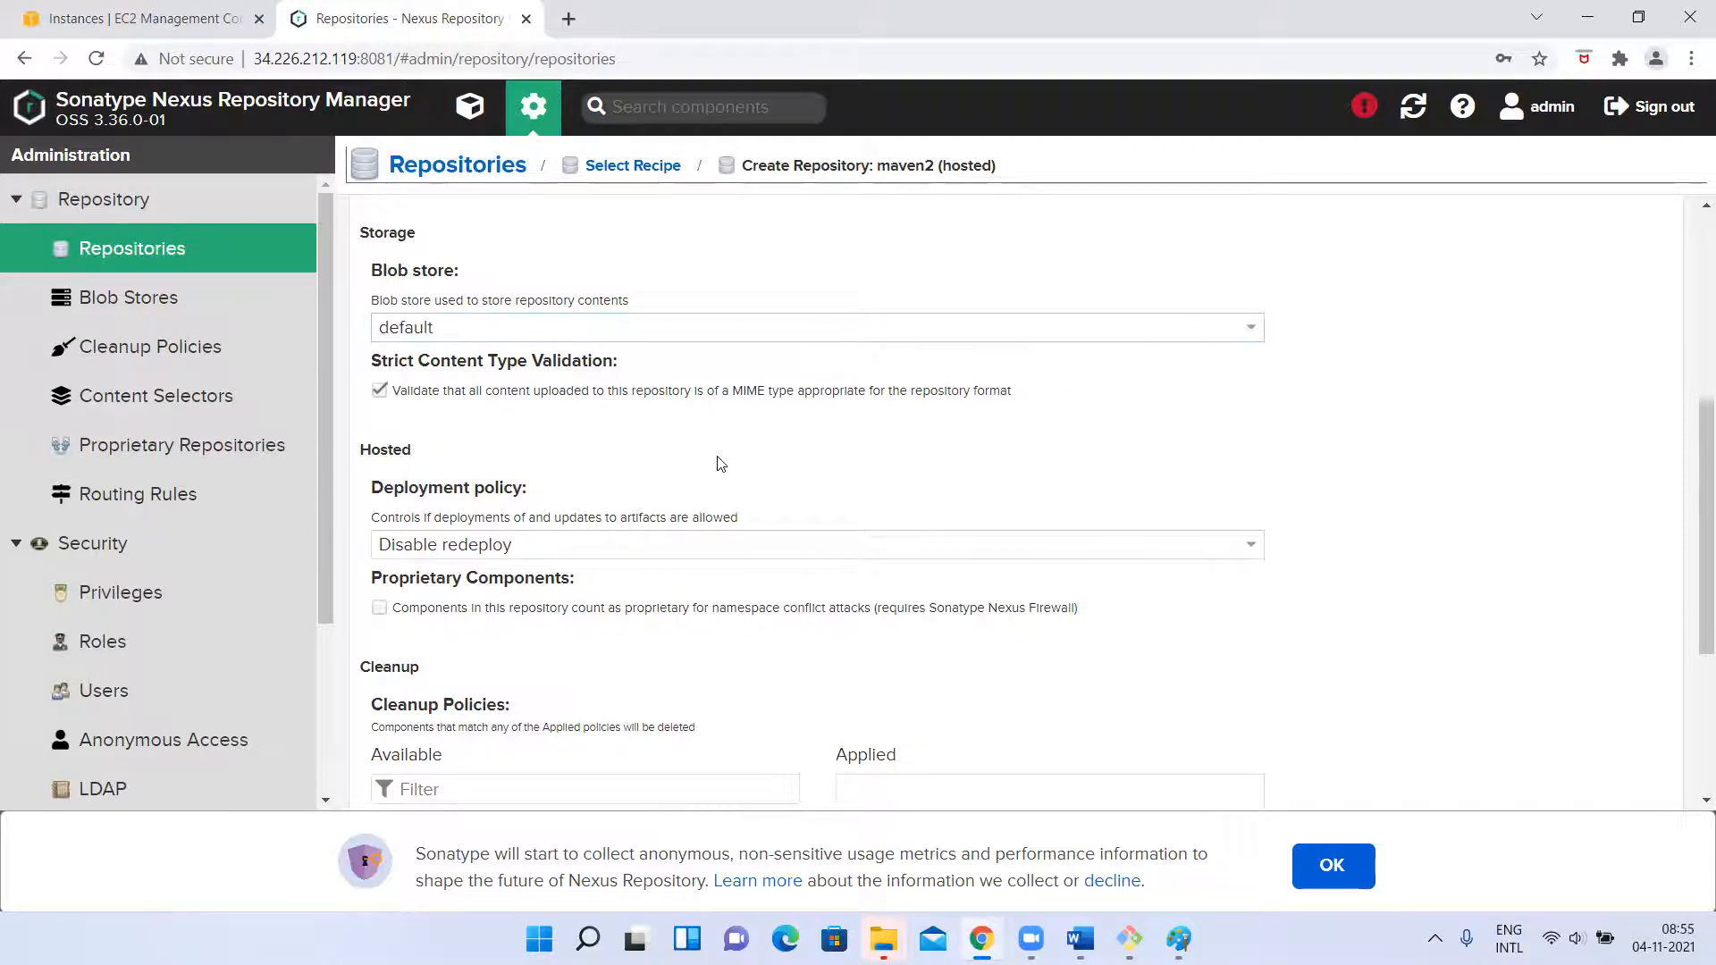
pyautogui.scroll(-2, 721, 463)
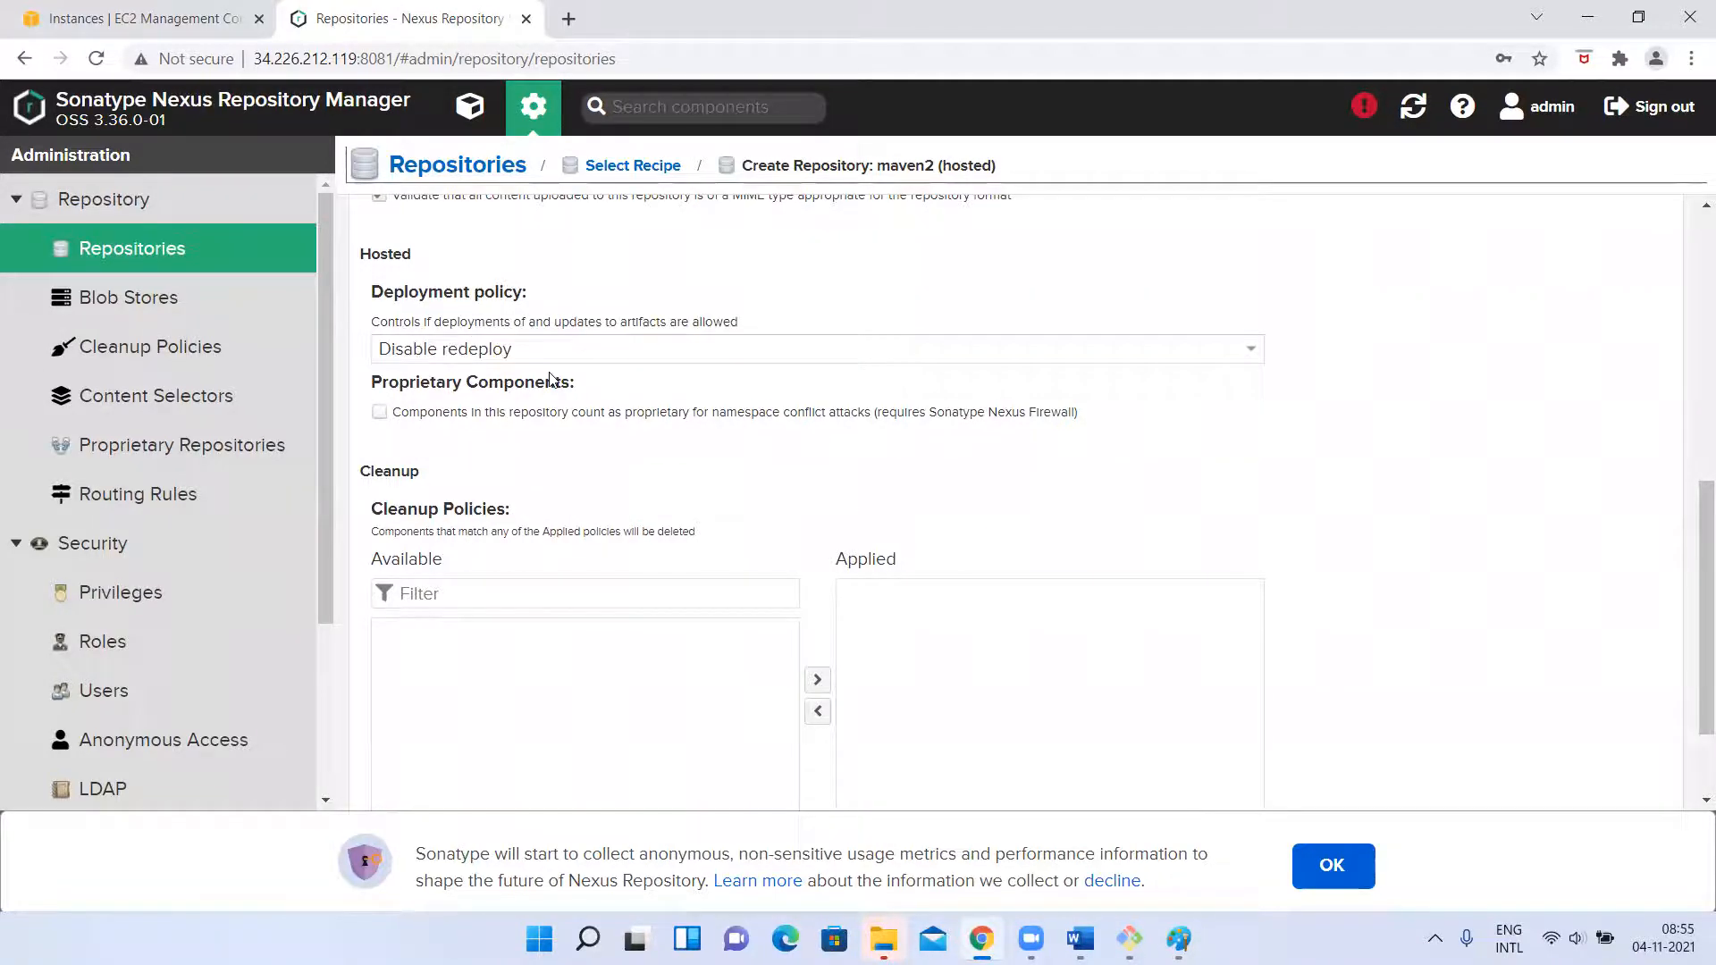
# Switch to the Paint flow diagram, add the text 1.0-SNAPSHOT in the Maven box and underline it freehand.
pyautogui.hotkey('alt', 'Tab')
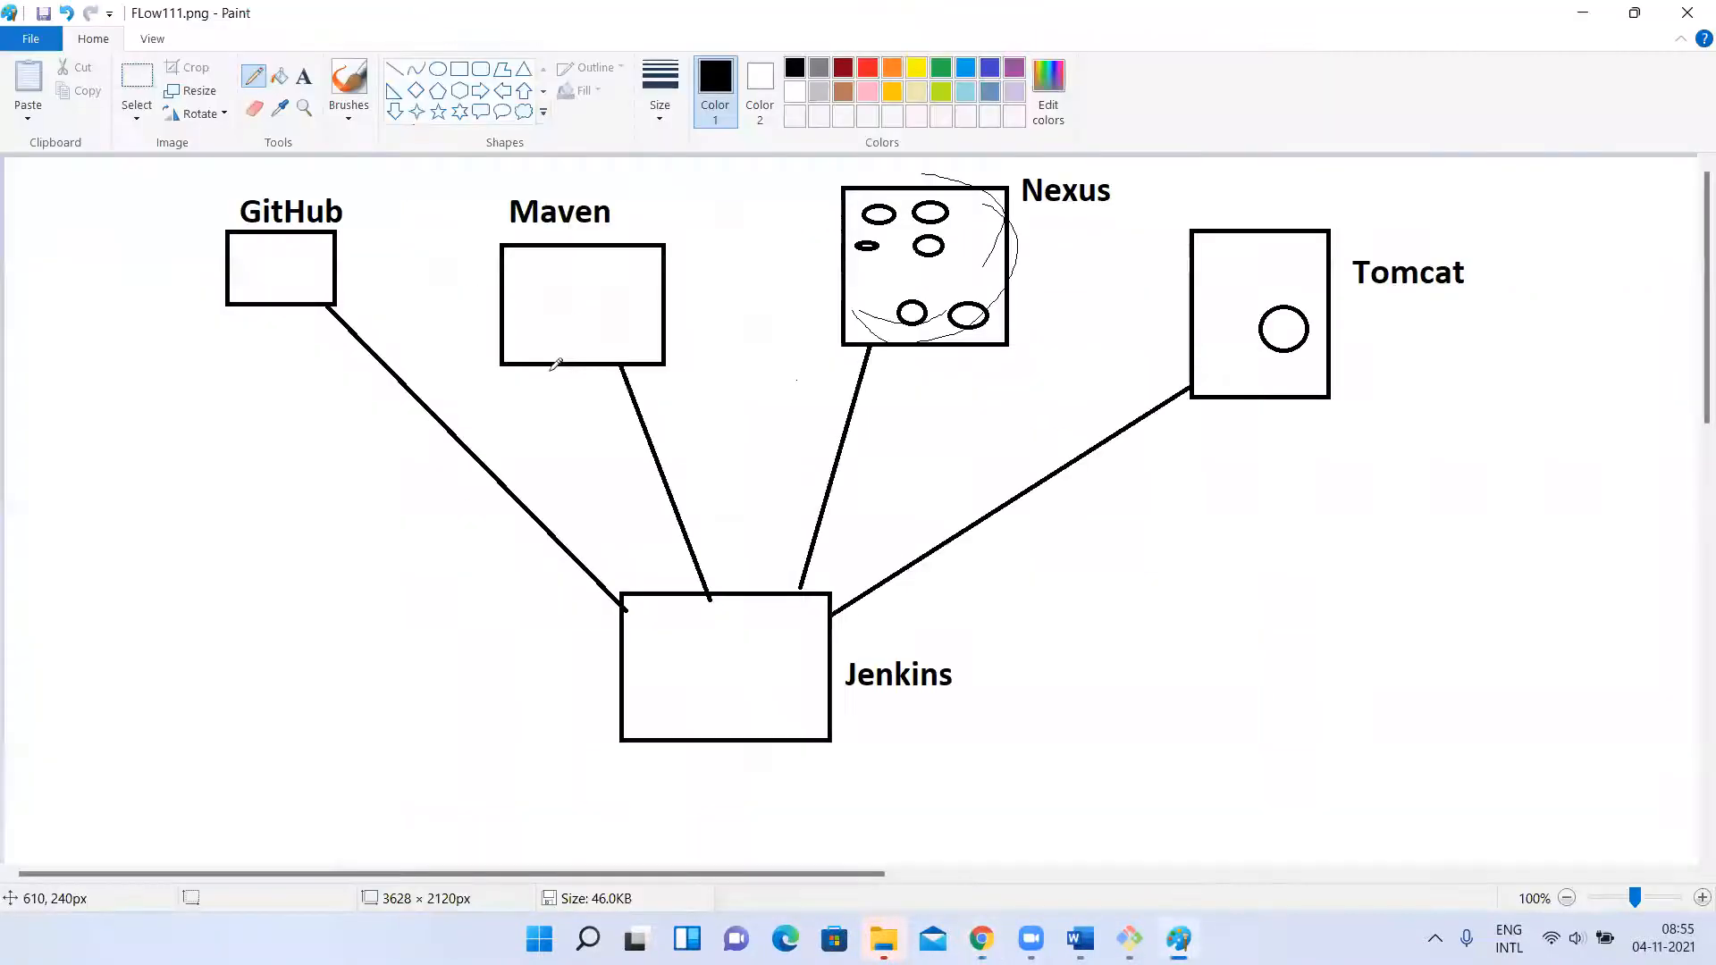
pyautogui.click(304, 76)
pyautogui.click(519, 282)
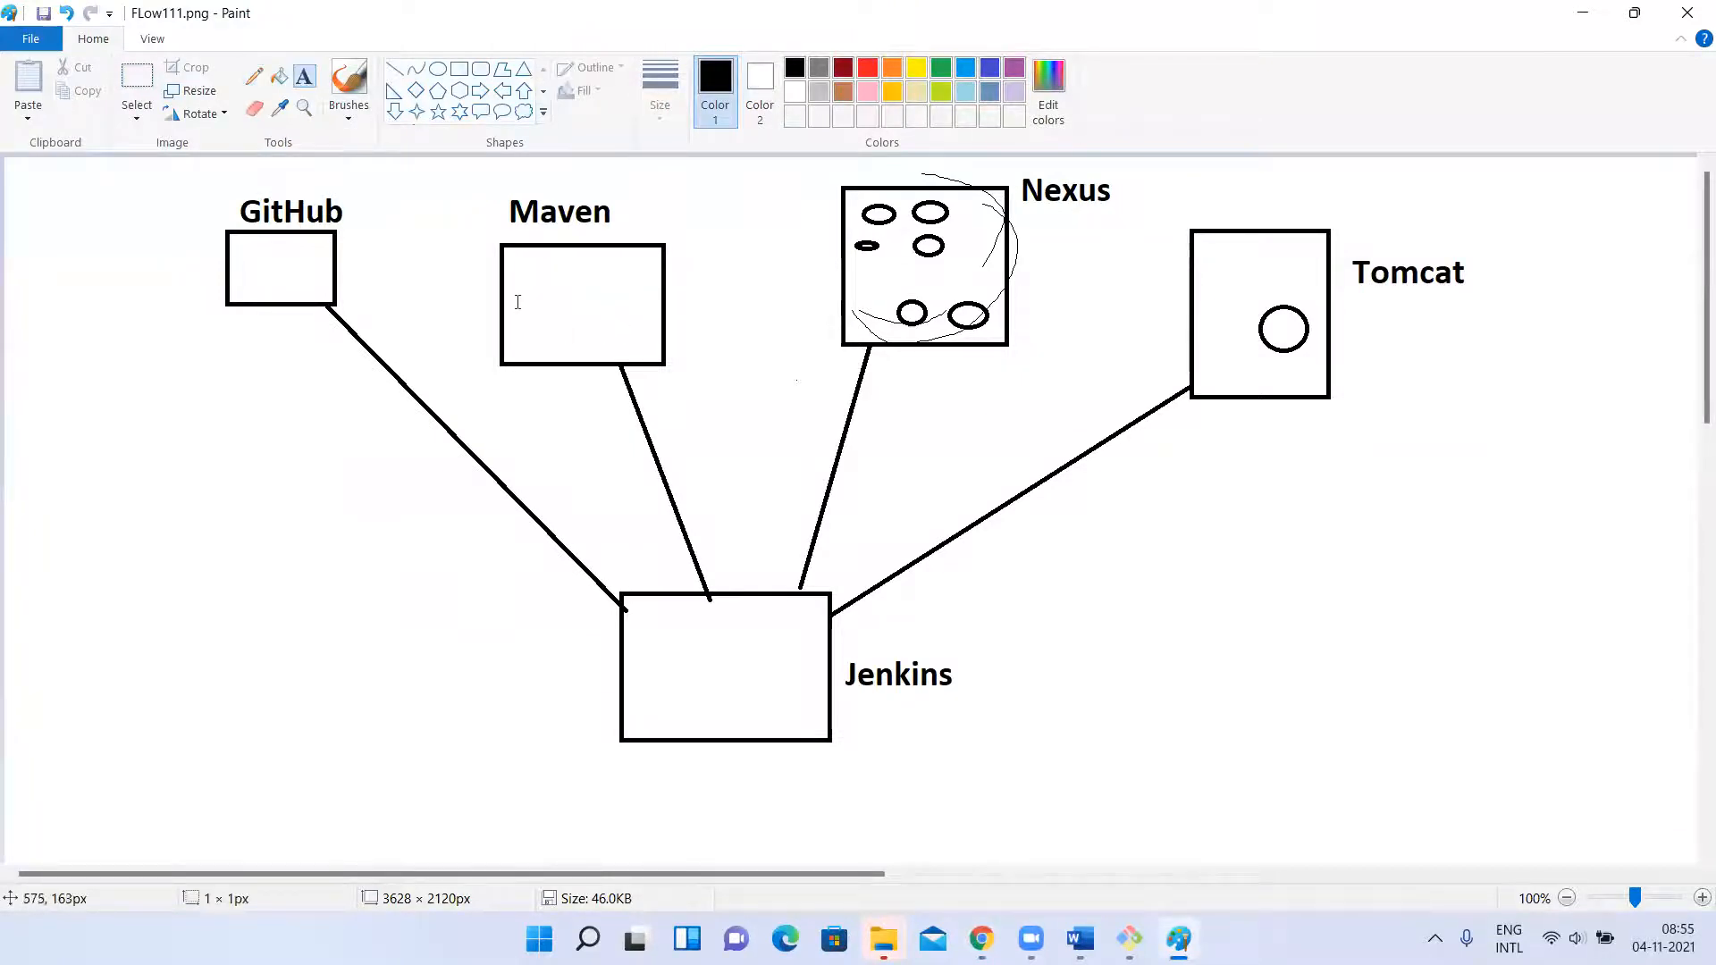
pyautogui.write('1.0-s')
pyautogui.press('BackSpace')
pyautogui.write('SNAP')
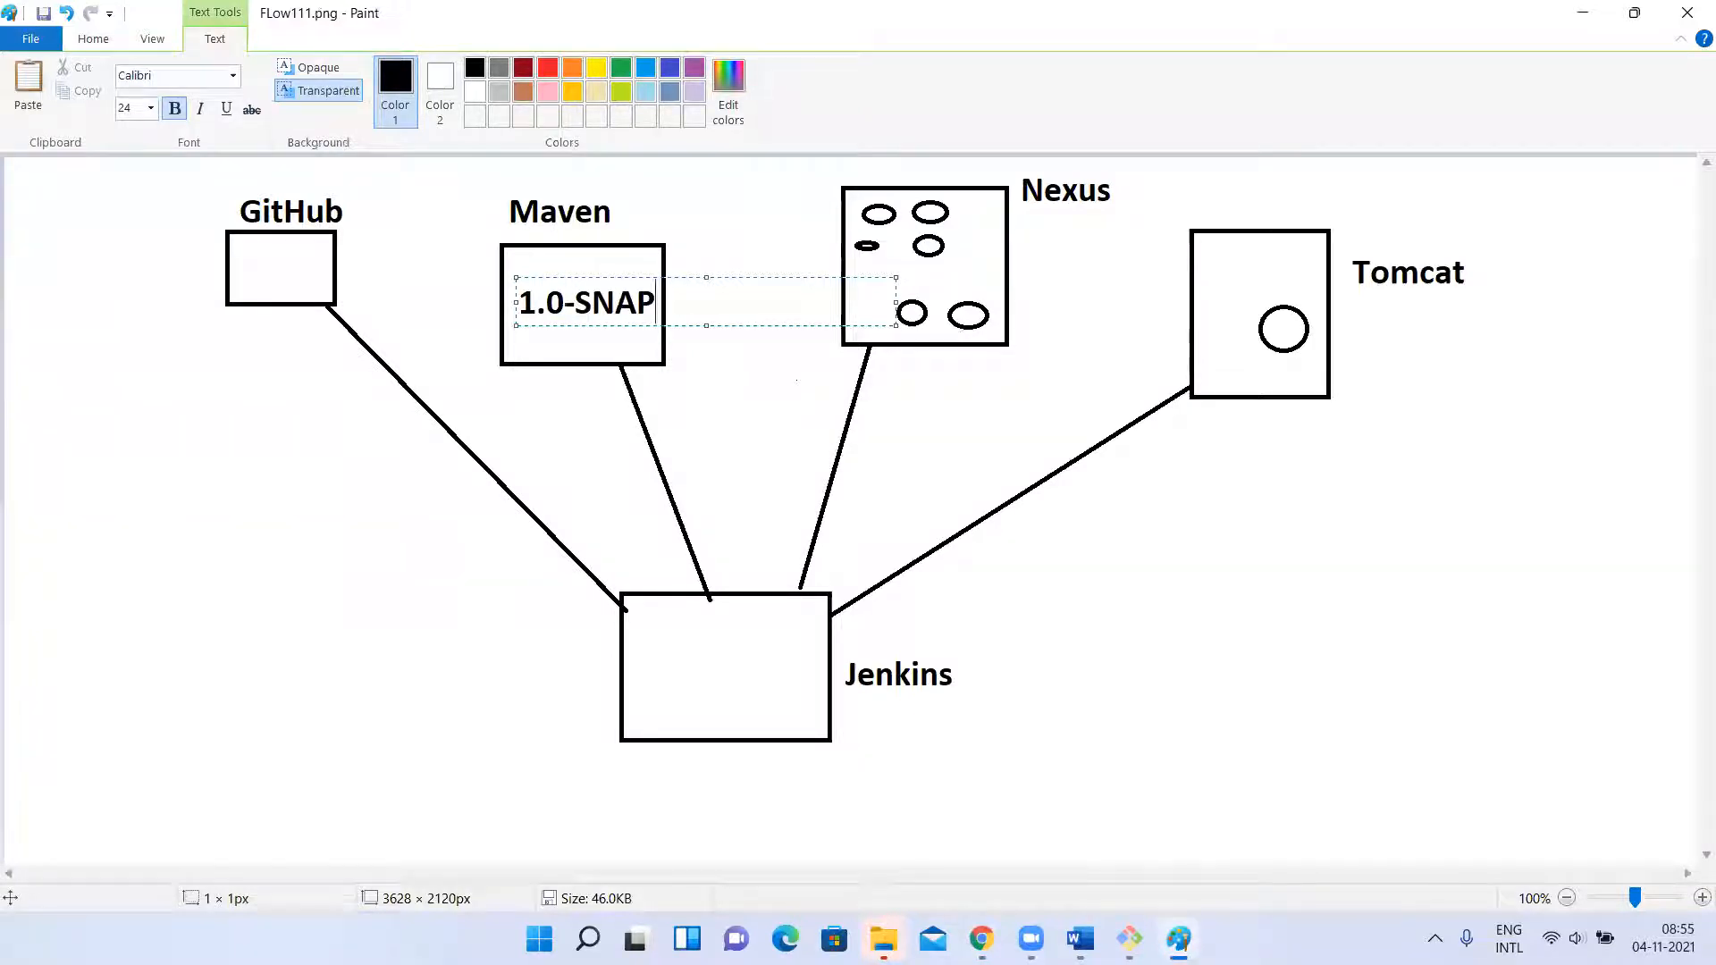
pyautogui.write('SHOT')
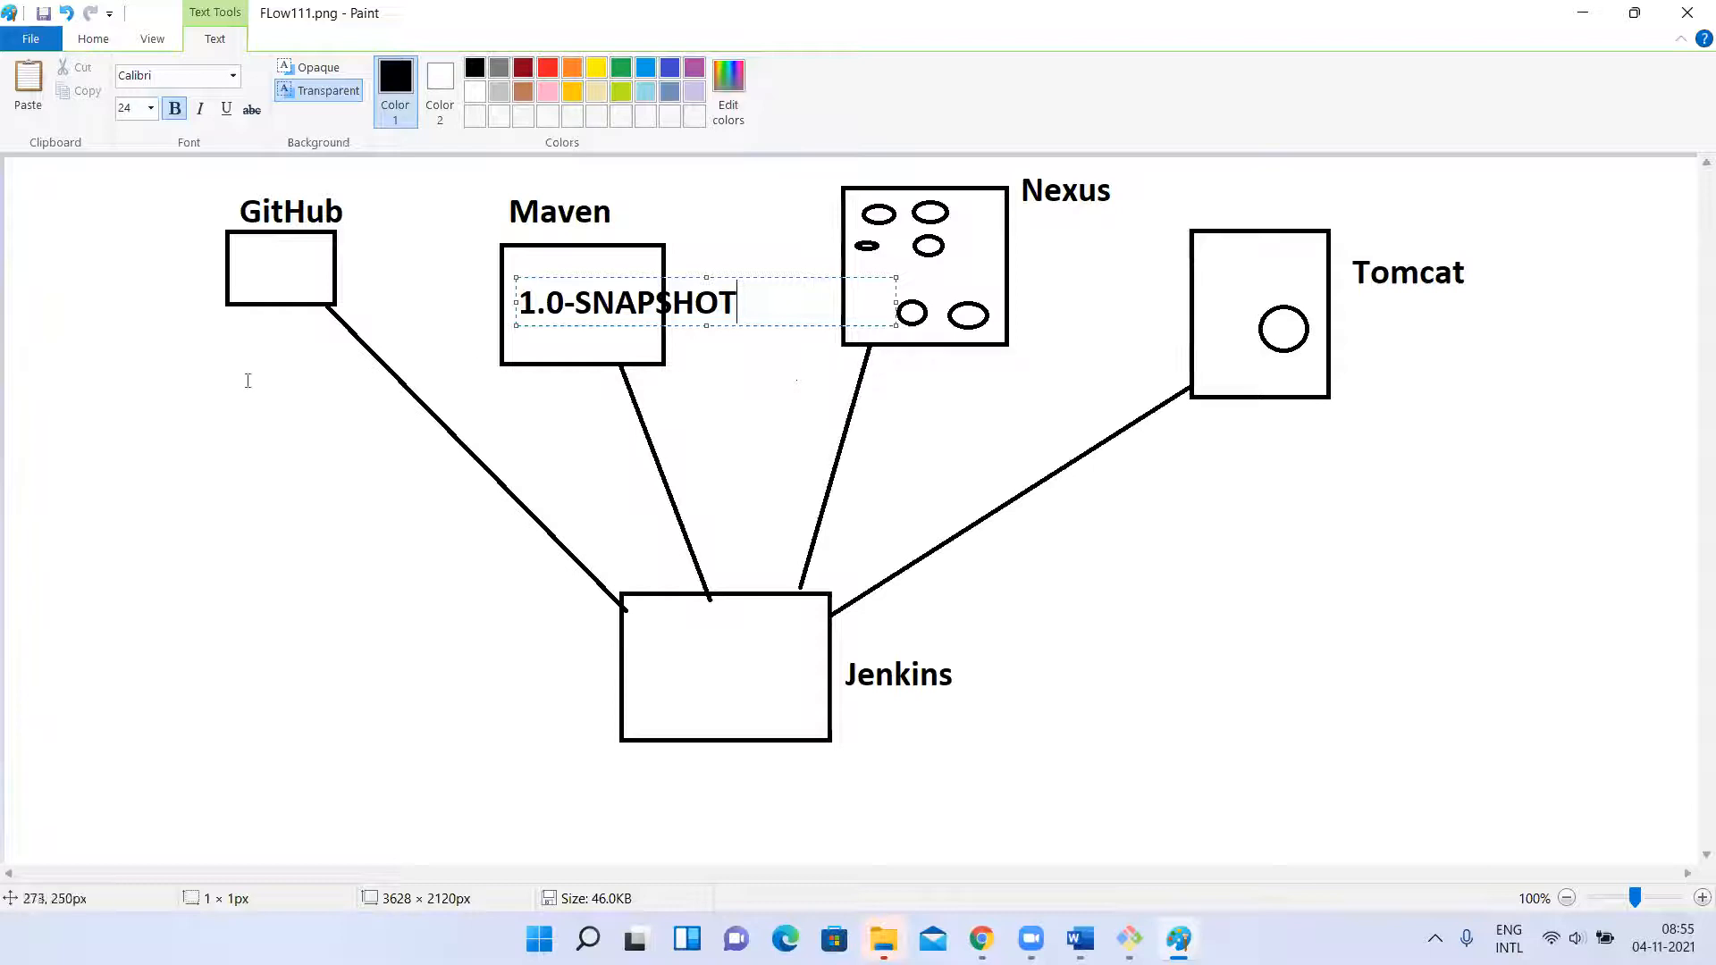
pyautogui.click(245, 375)
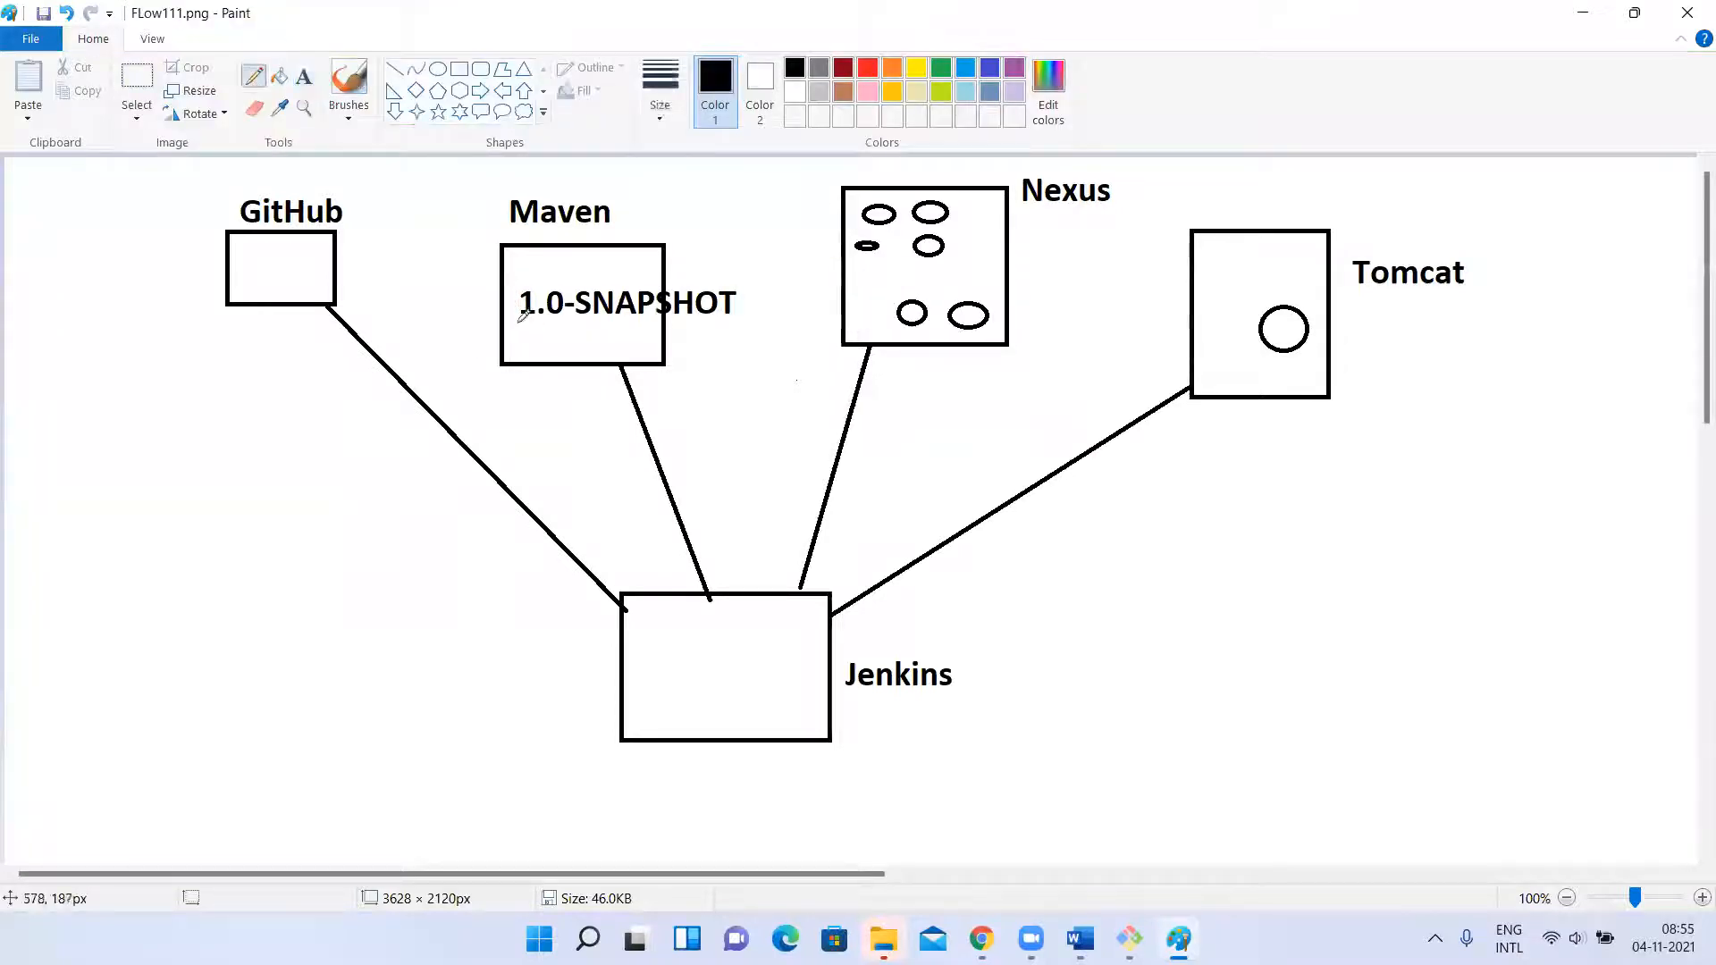
pyautogui.moveTo(521, 321); pyautogui.dragTo(732, 311)
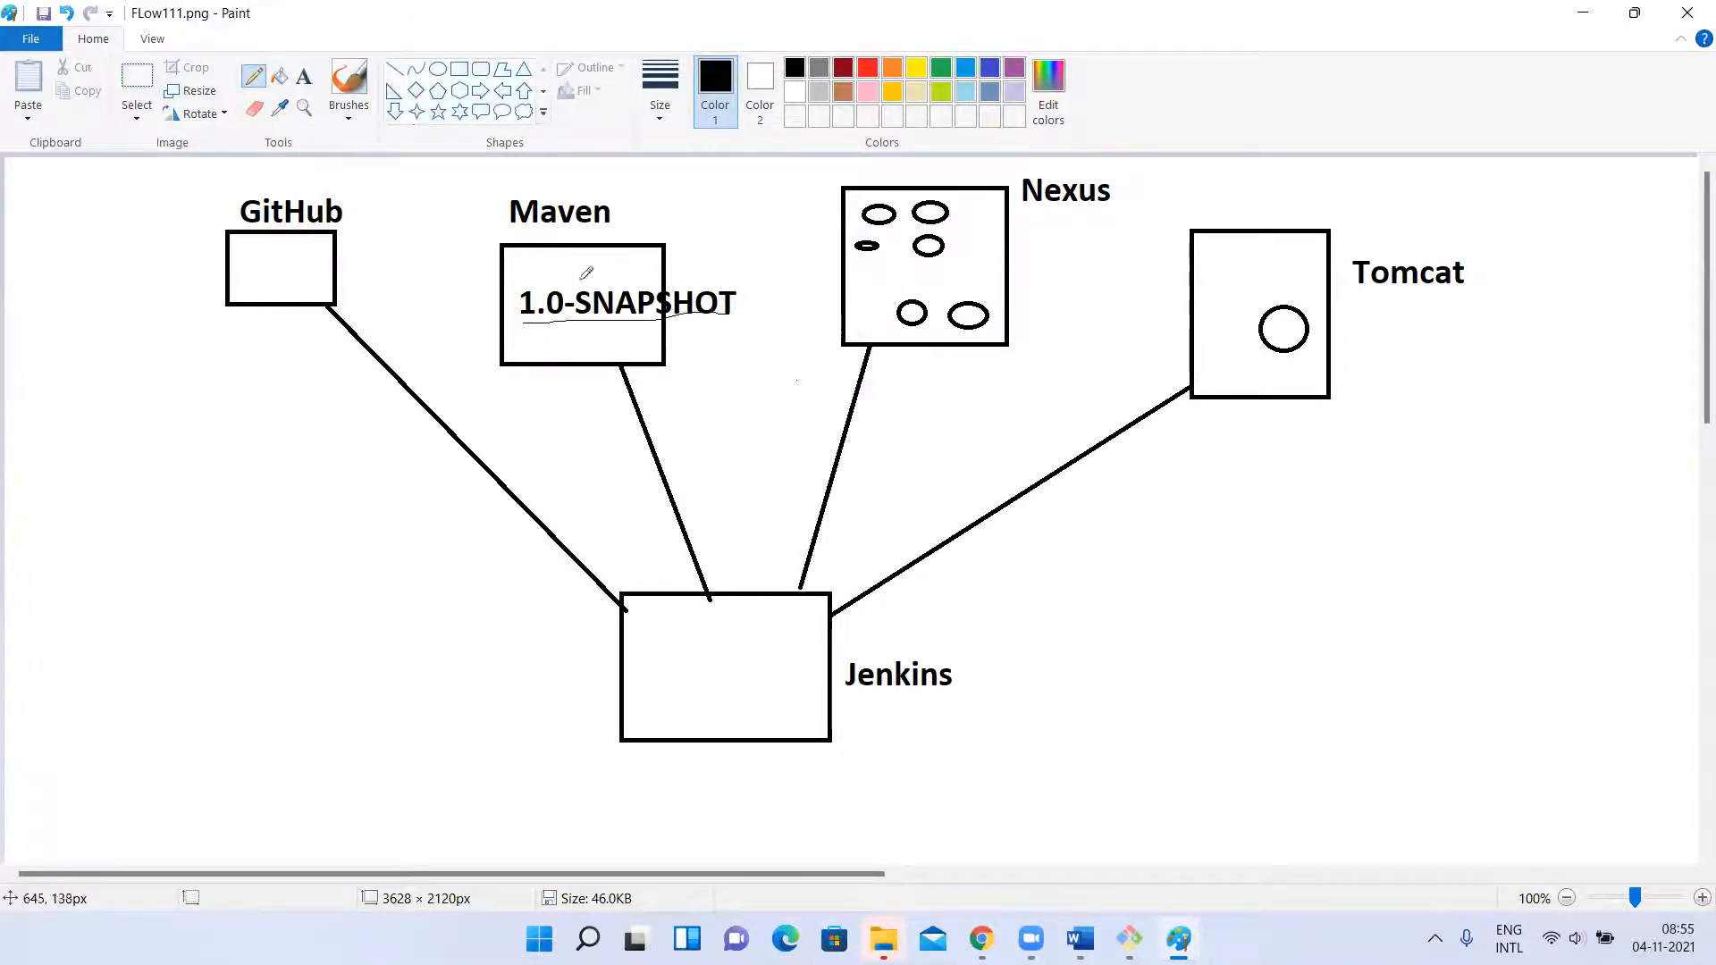
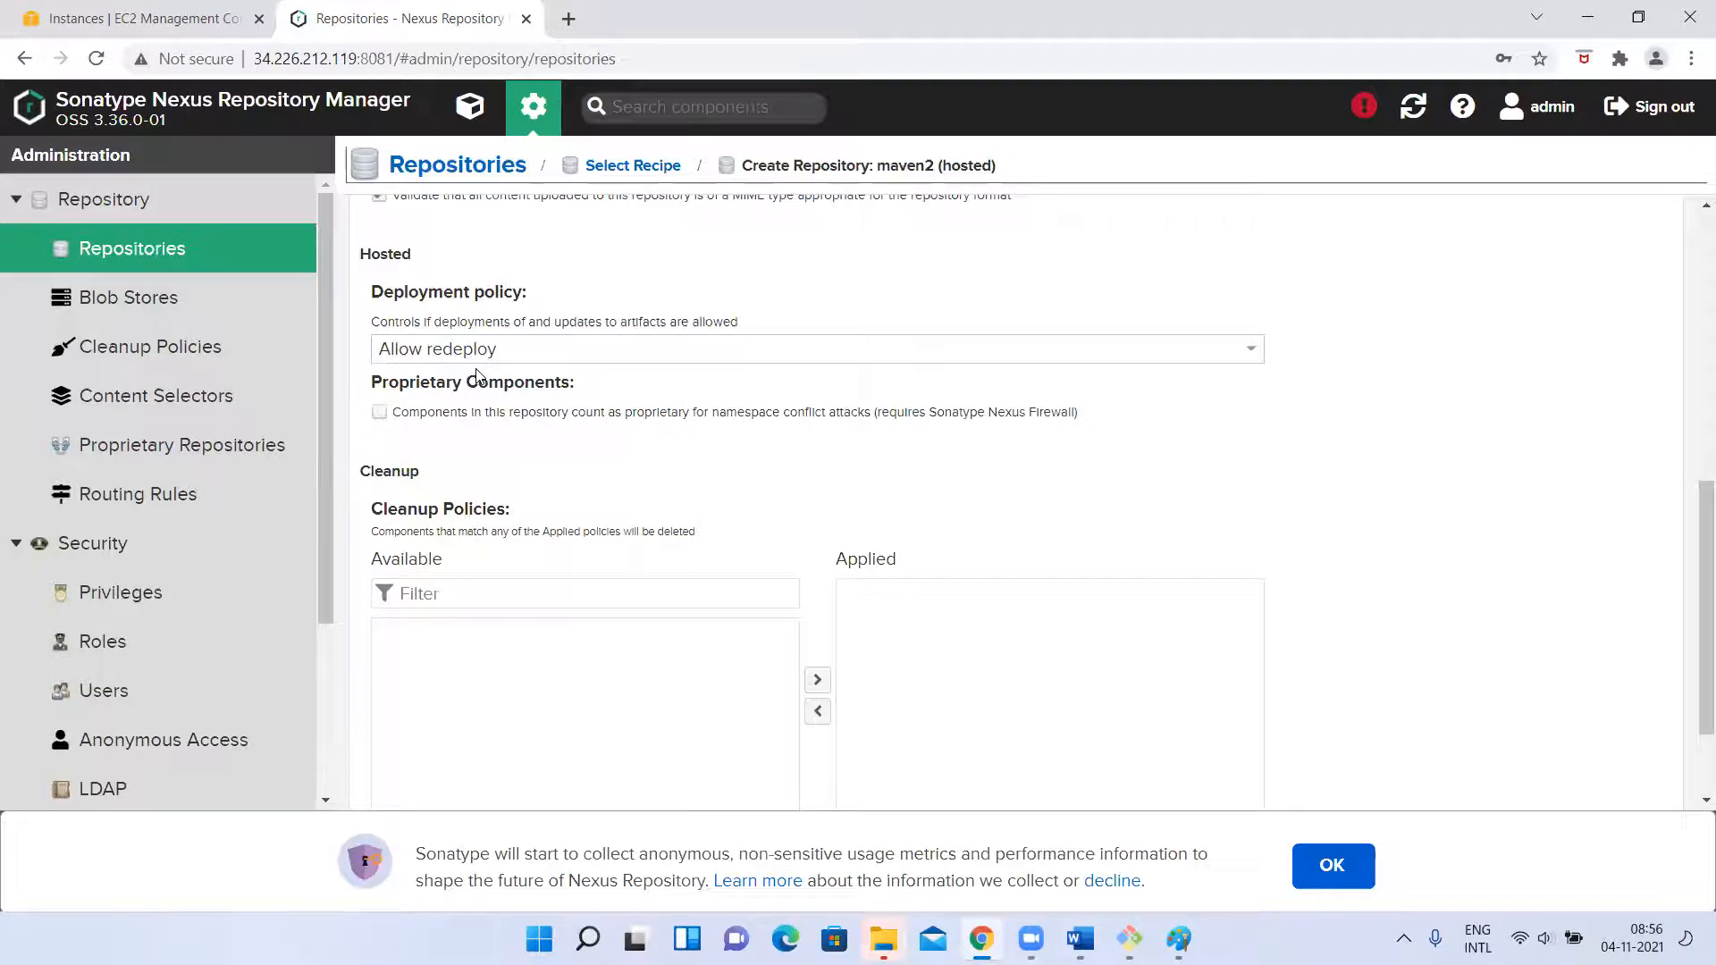
# Check the Paint flow diagram, return to the Nexus form and create the kcmaven-snapshot repository without any cleanup policy.
pyautogui.hotkey('alt', 'Tab')
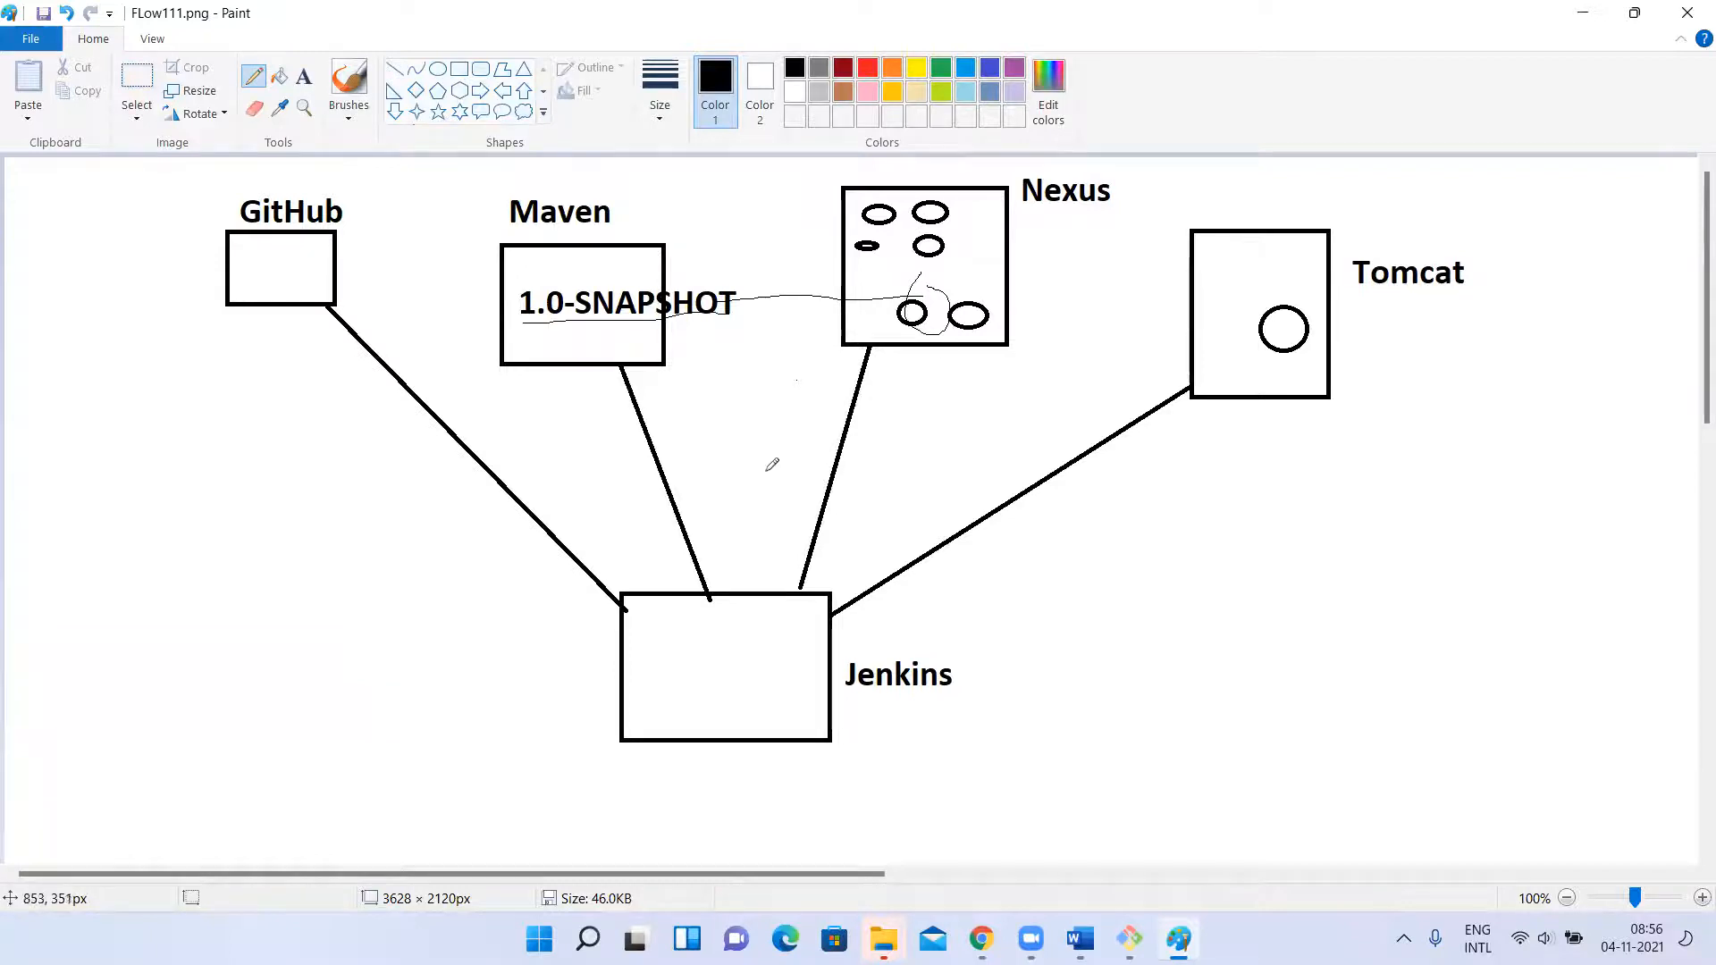
pyautogui.hotkey('alt', 'Tab')
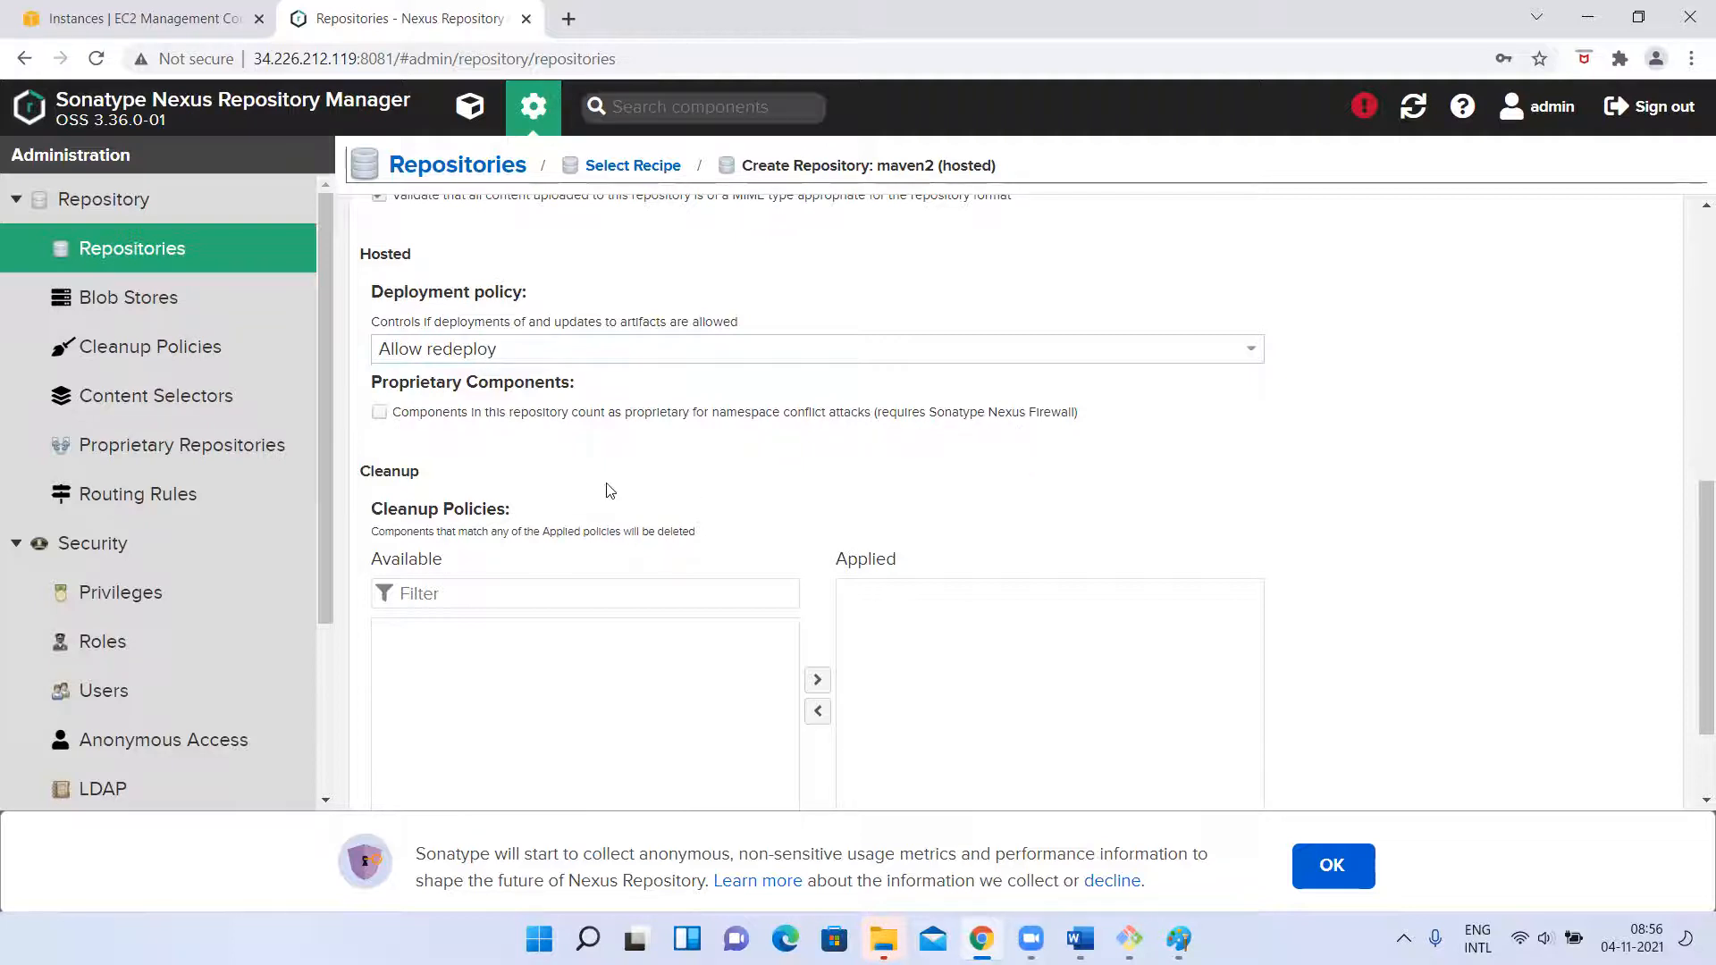
pyautogui.scroll(-2, 563, 466)
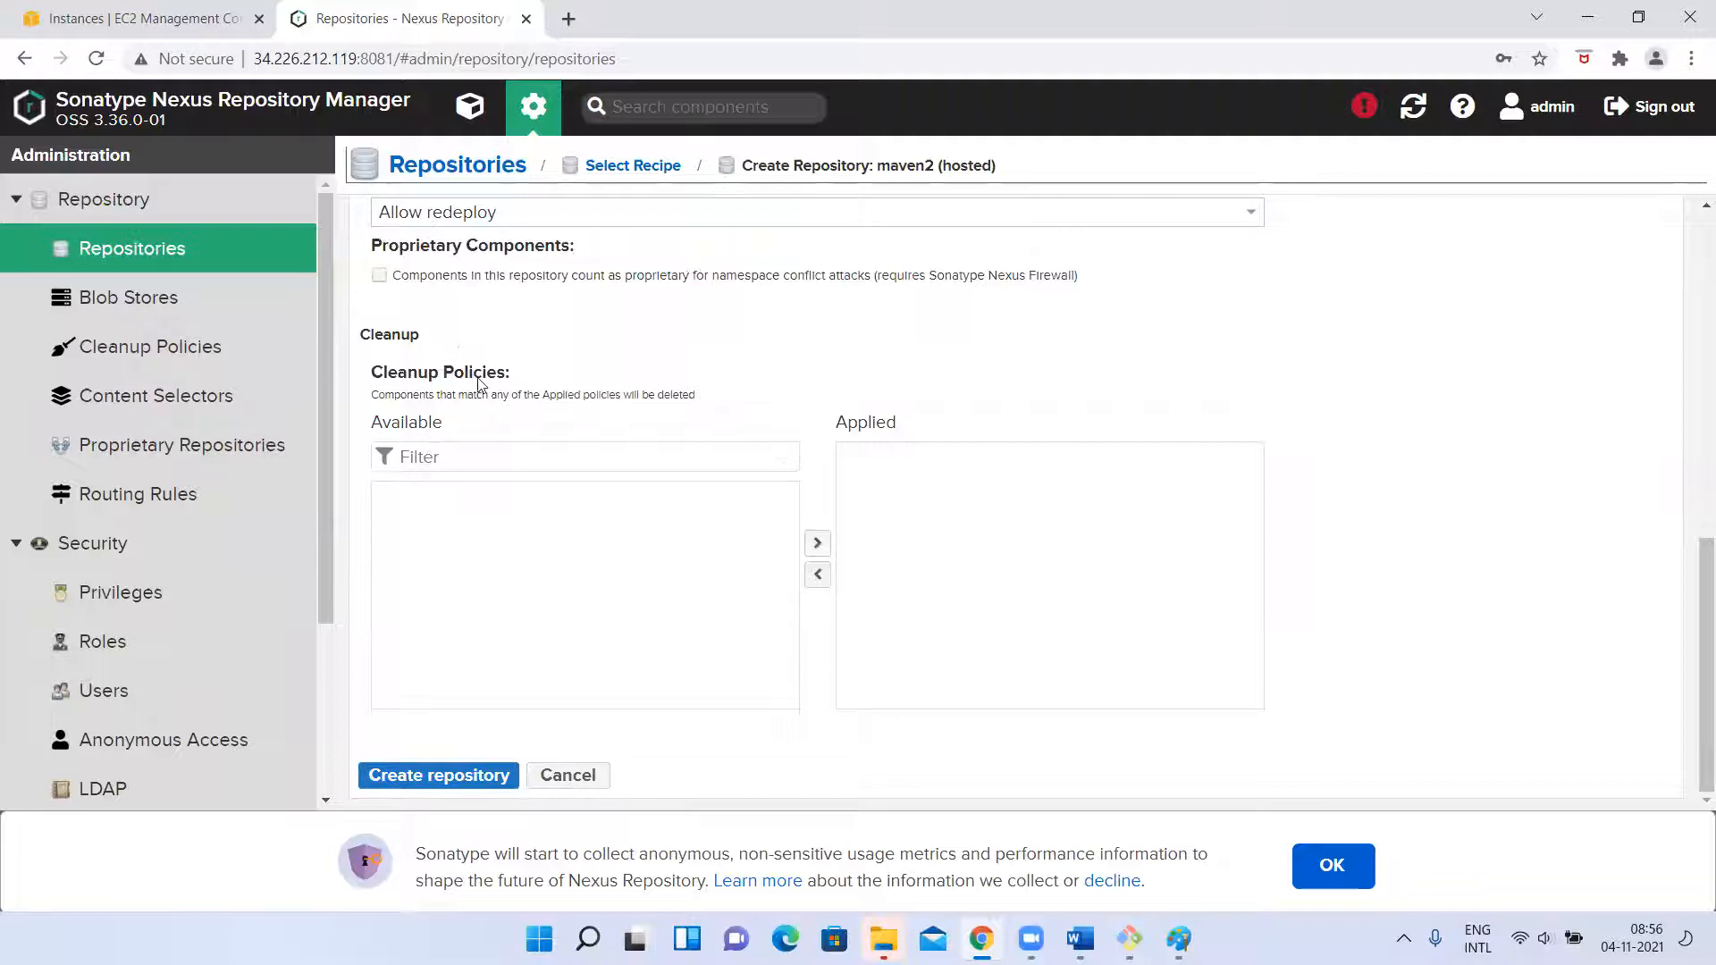
pyautogui.click(431, 456)
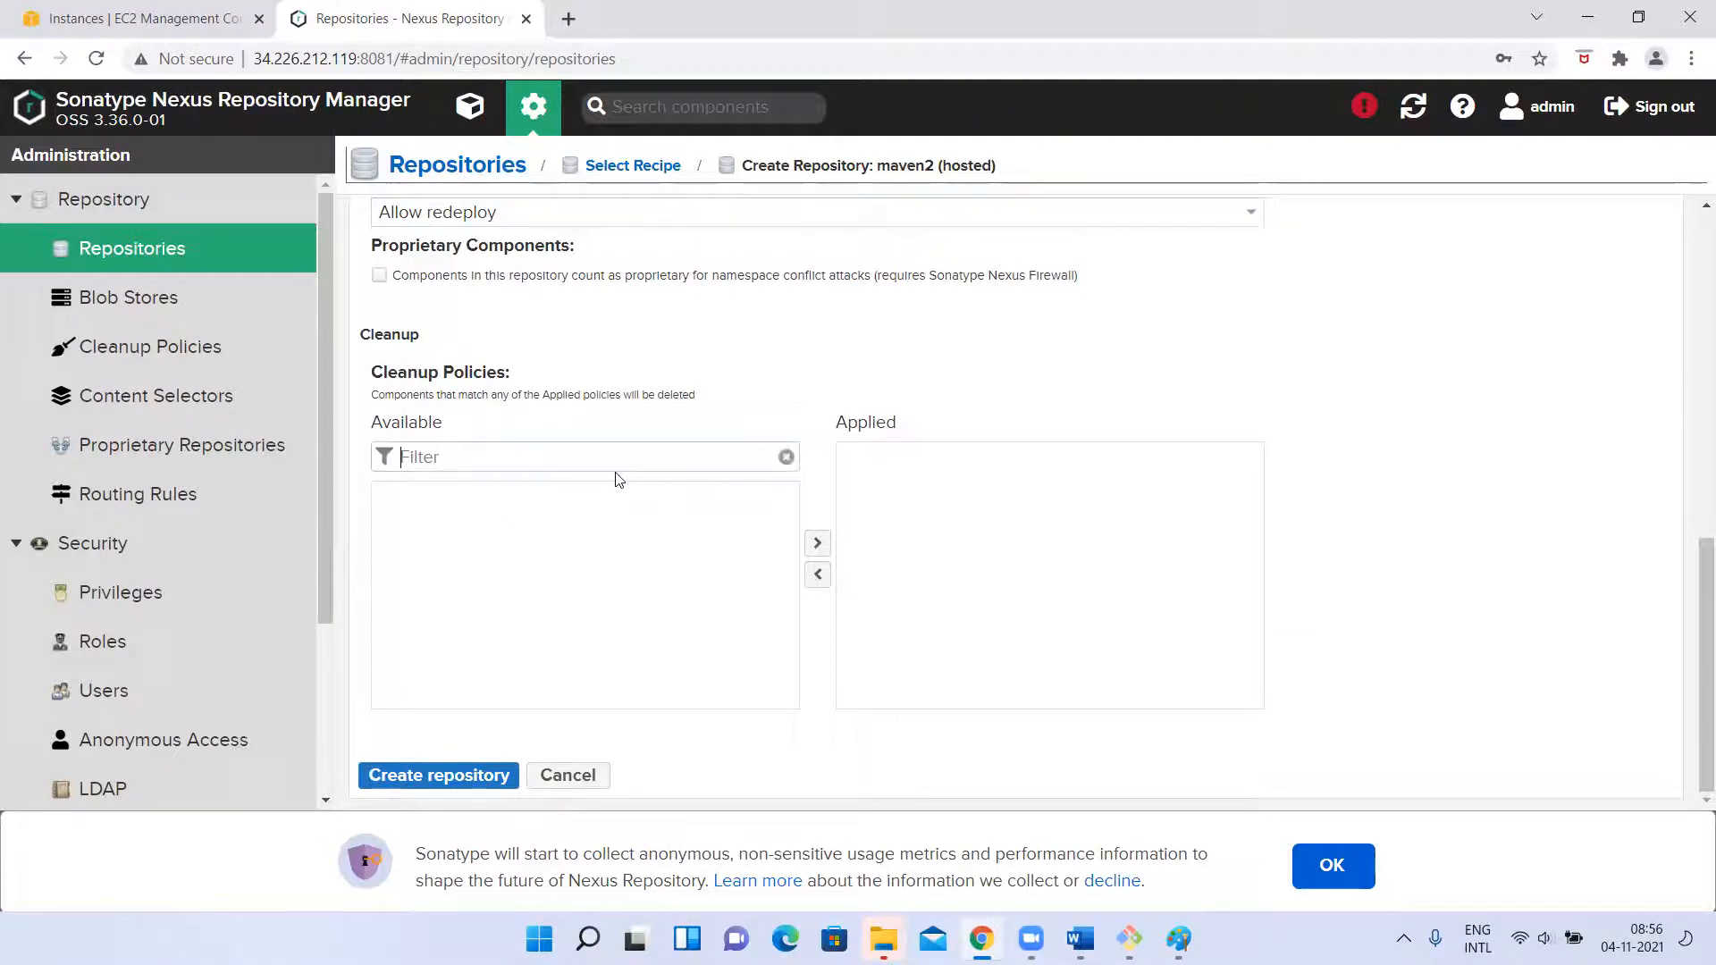
pyautogui.write('re')
pyautogui.press('BackSpace')
pyautogui.press('BackSpace')
pyautogui.click(438, 778)
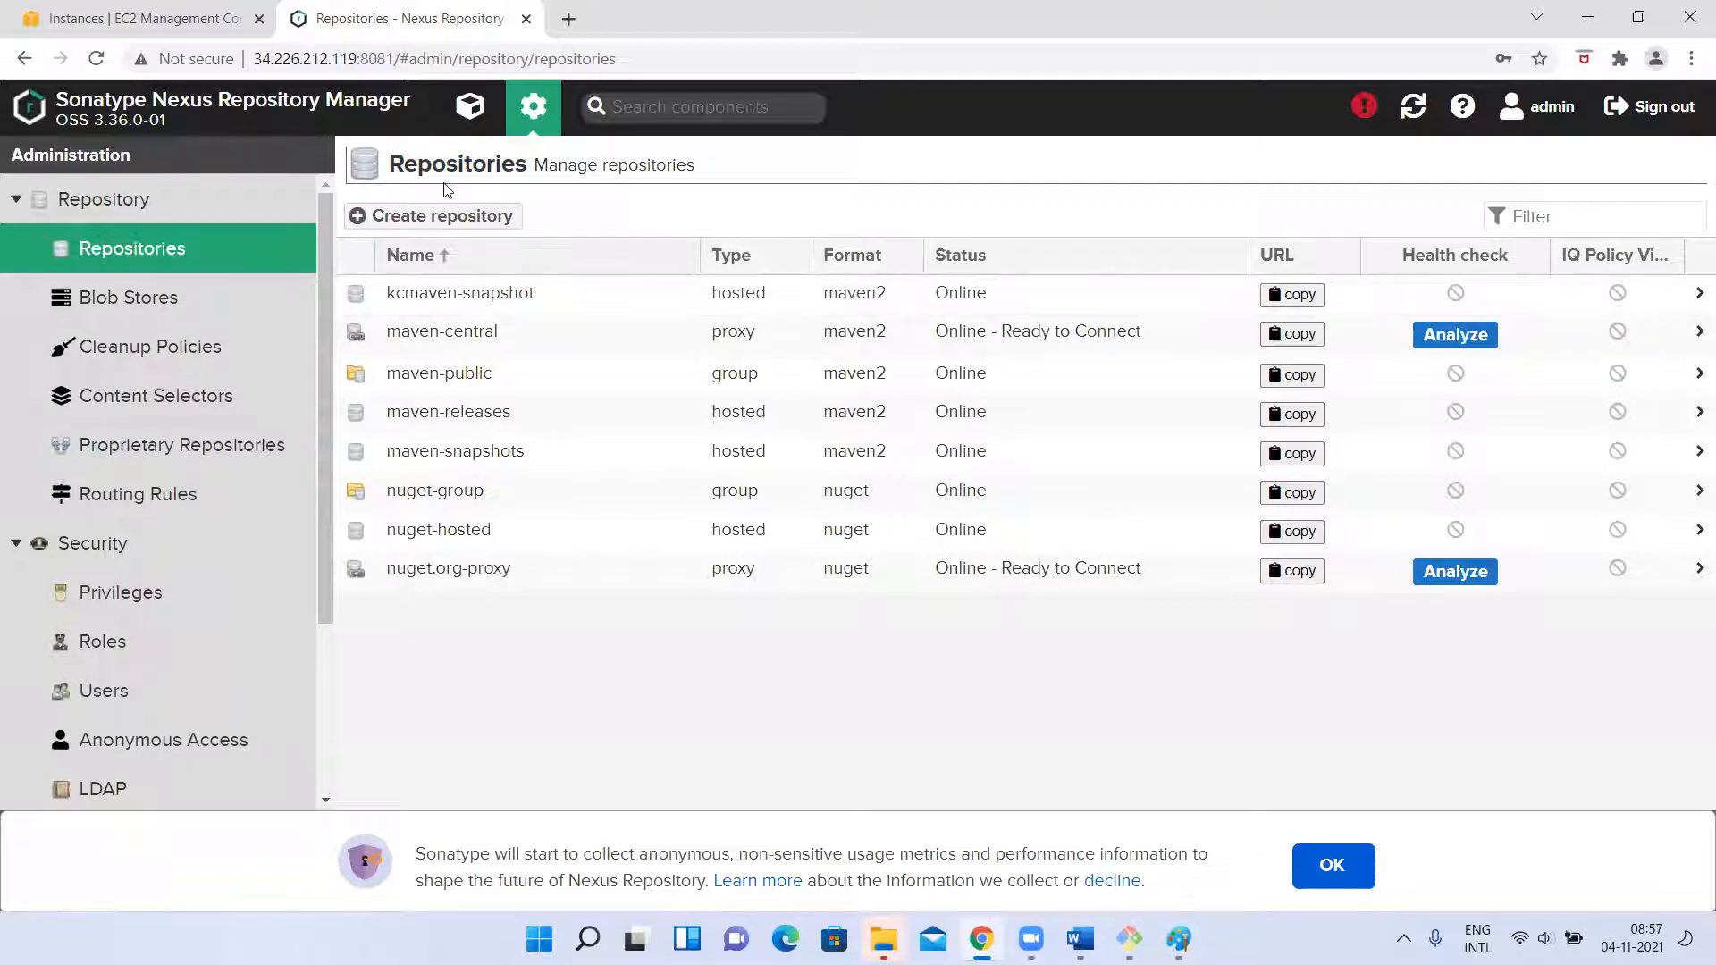
# Start another maven2 (hosted) repository, name it kcmaven-release and choose the Release version policy.
pyautogui.click(435, 218)
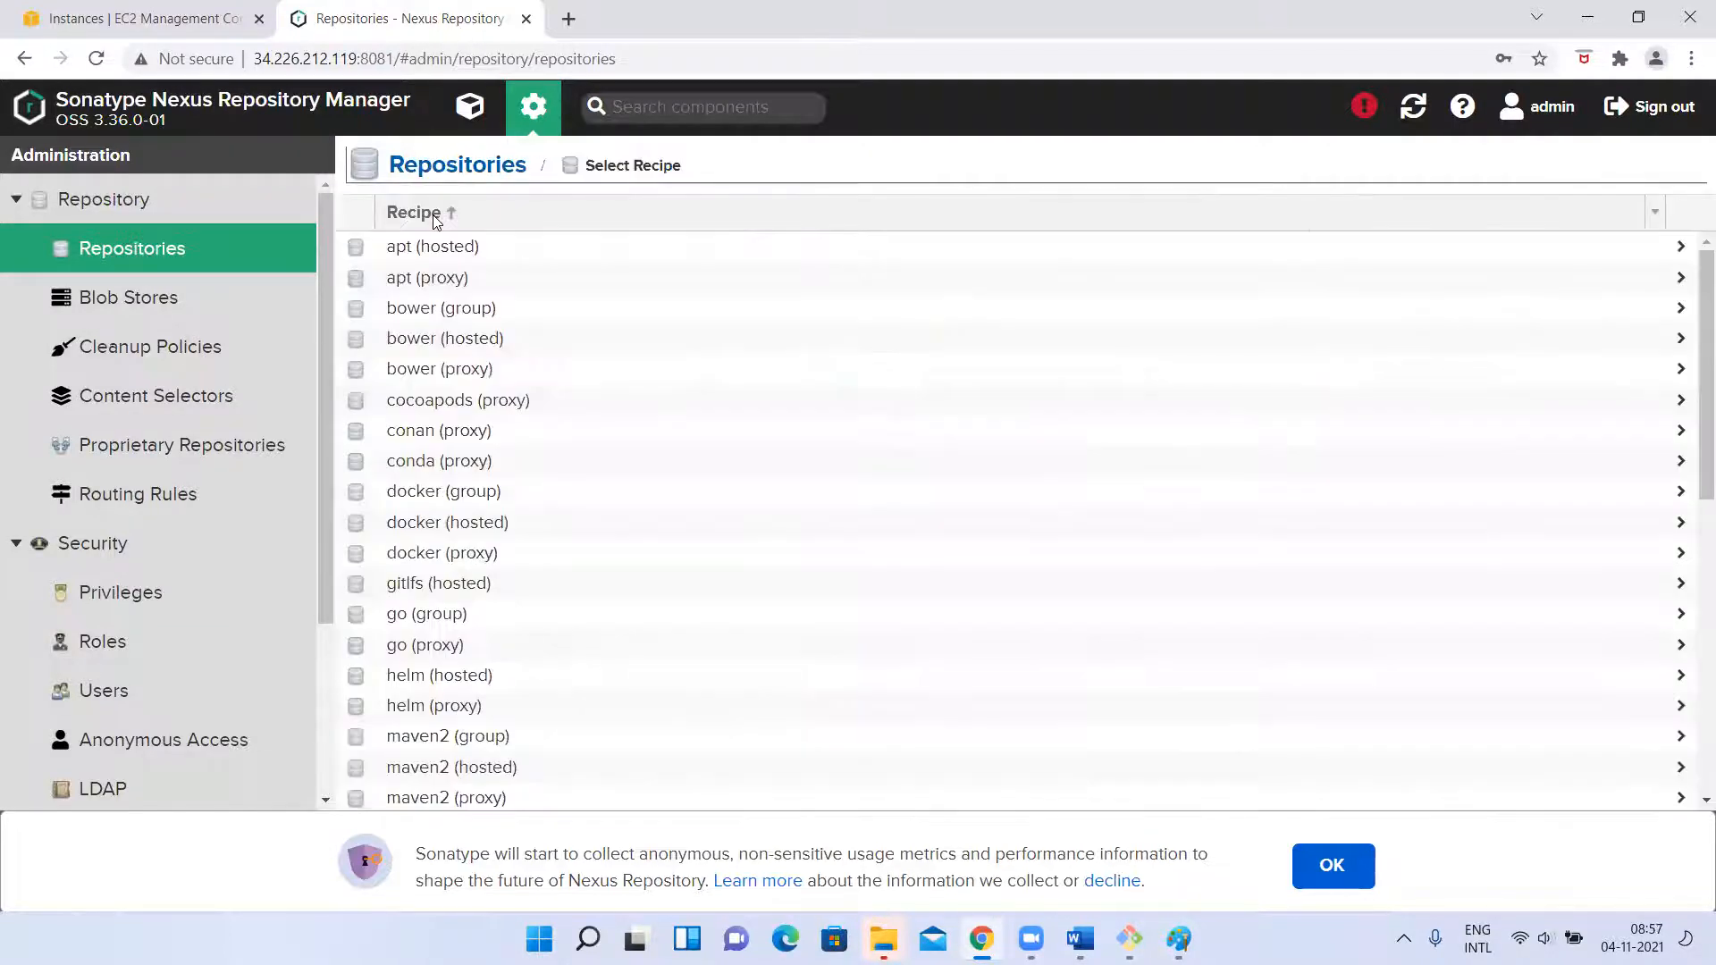
pyautogui.scroll(-2, 429, 594)
pyautogui.scroll(-5, 427, 588)
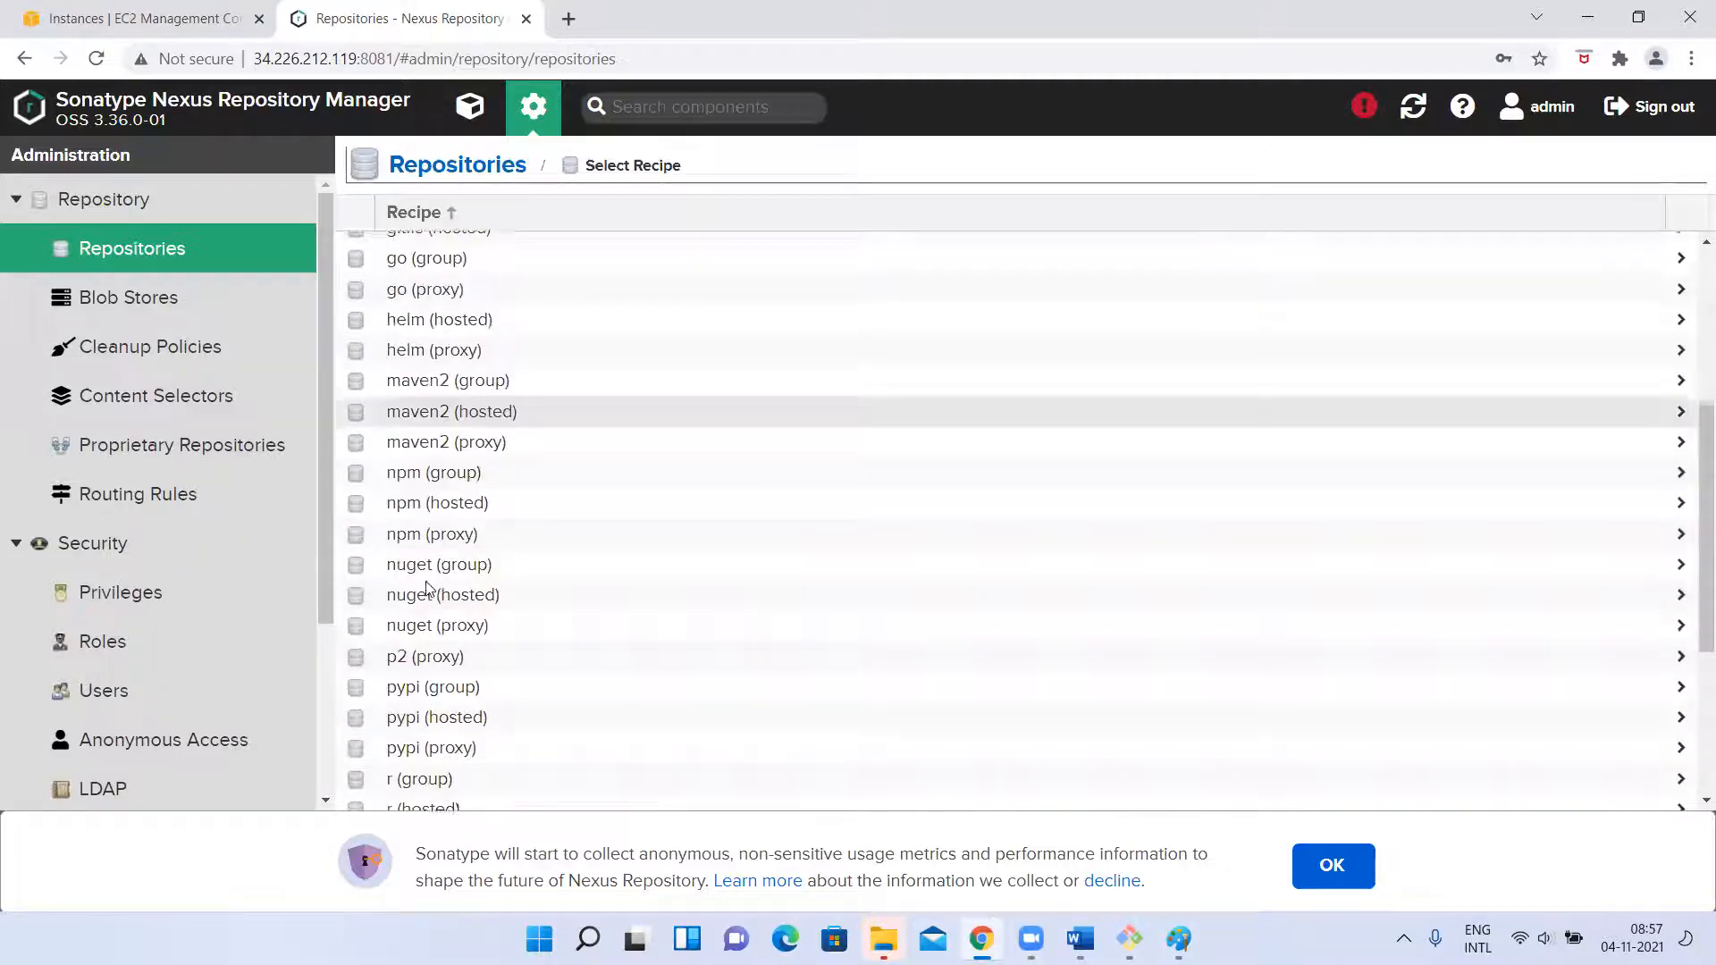
pyautogui.scroll(4, 428, 588)
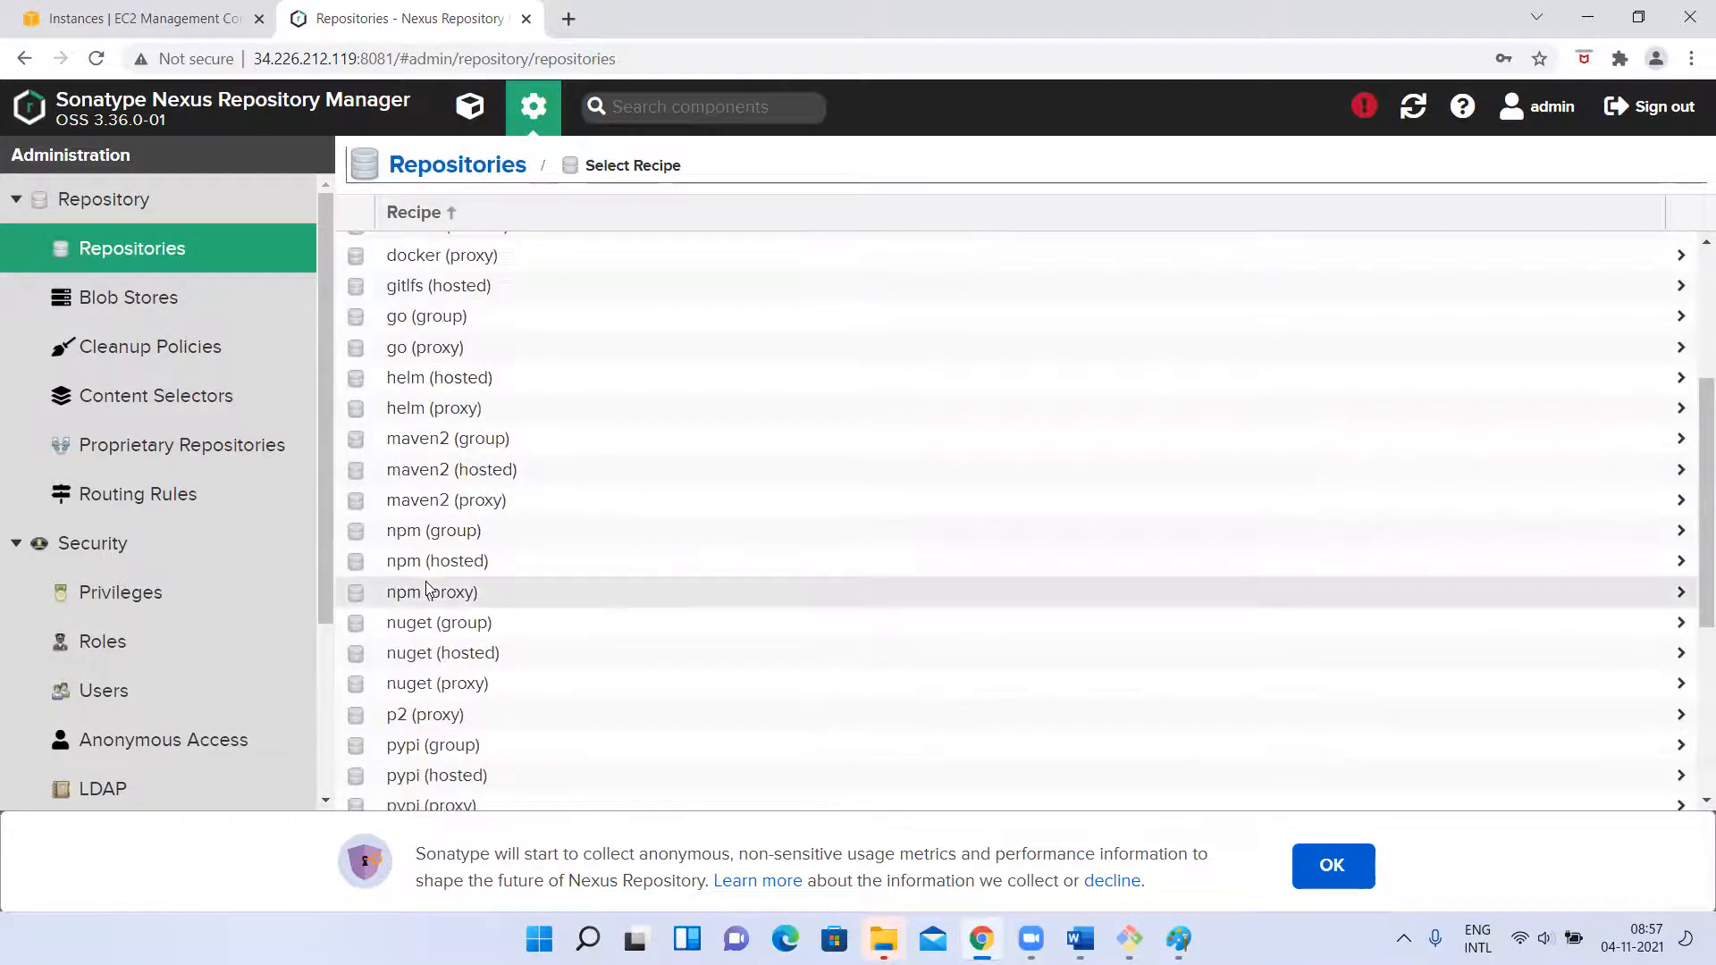
pyautogui.click(468, 471)
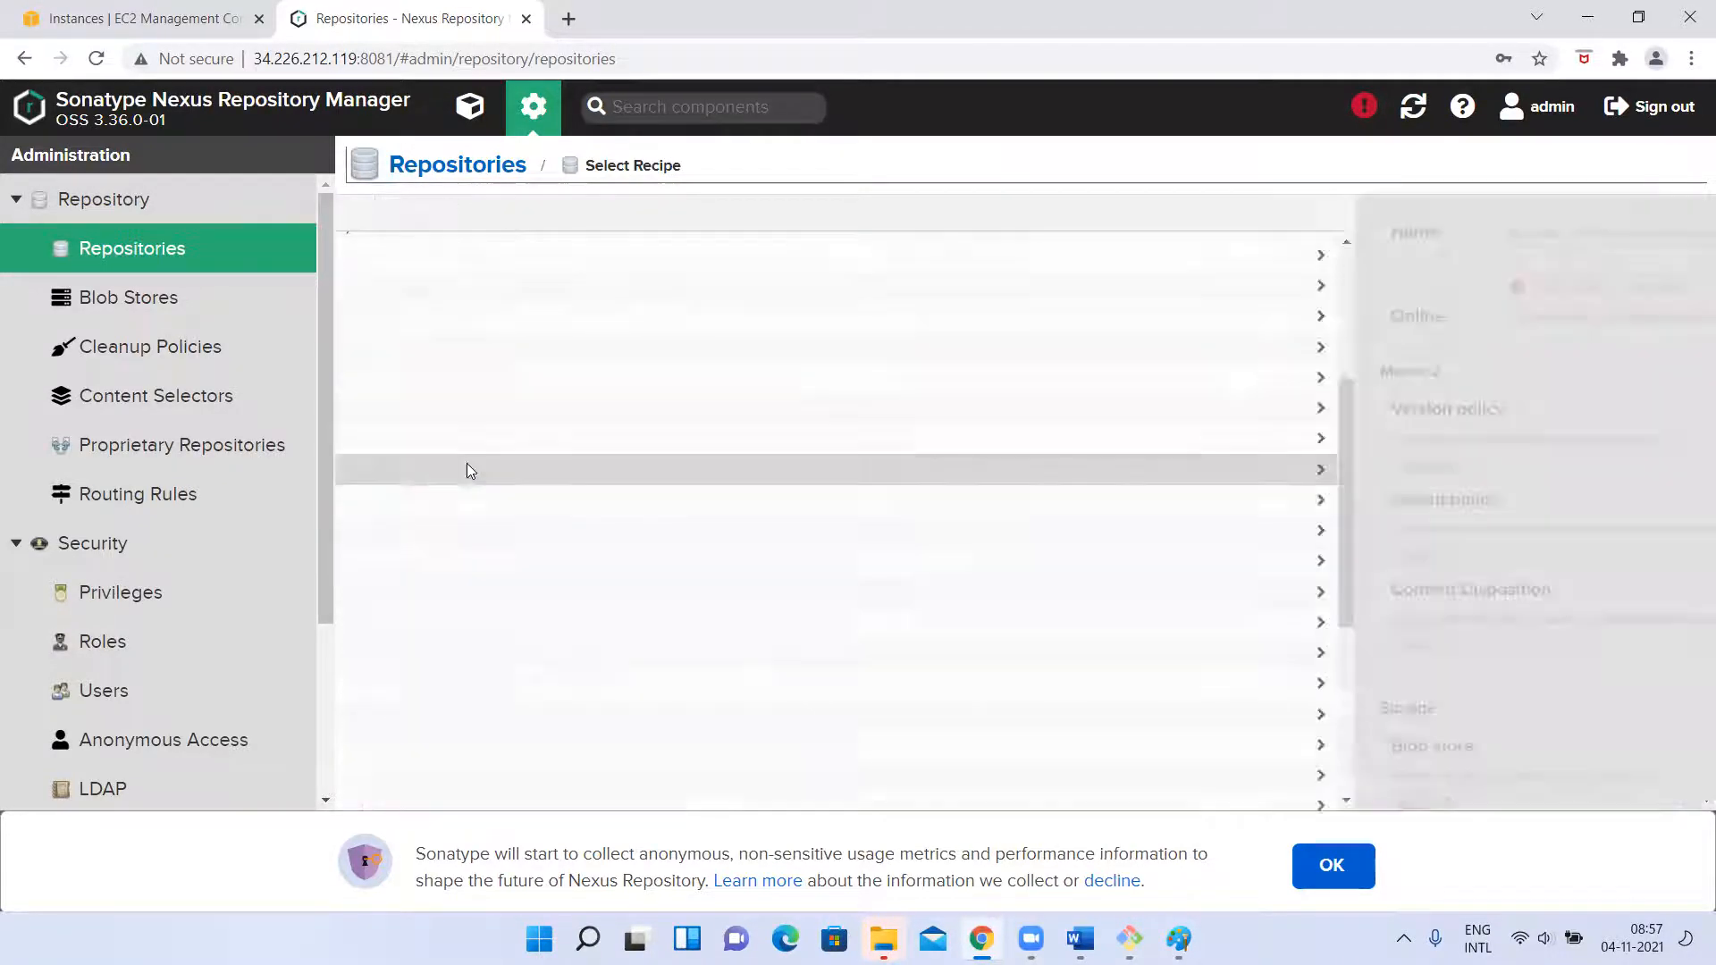
pyautogui.click(510, 258)
pyautogui.write('kmaven-')
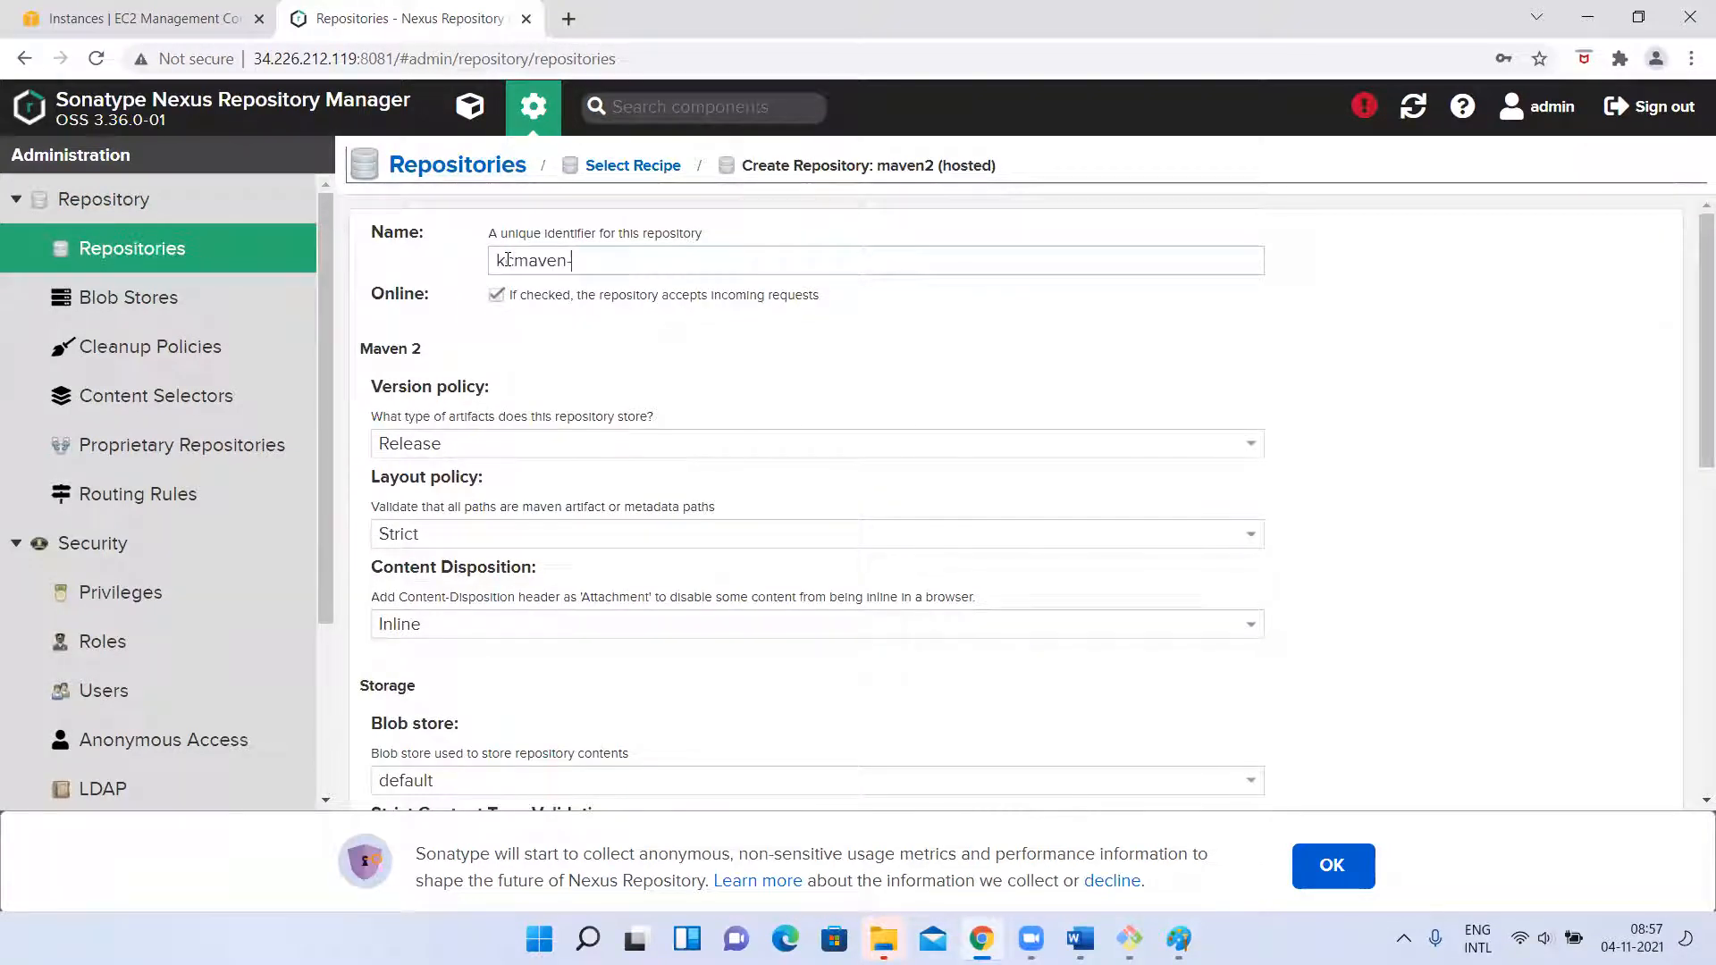
pyautogui.write('release')
pyautogui.click(617, 387)
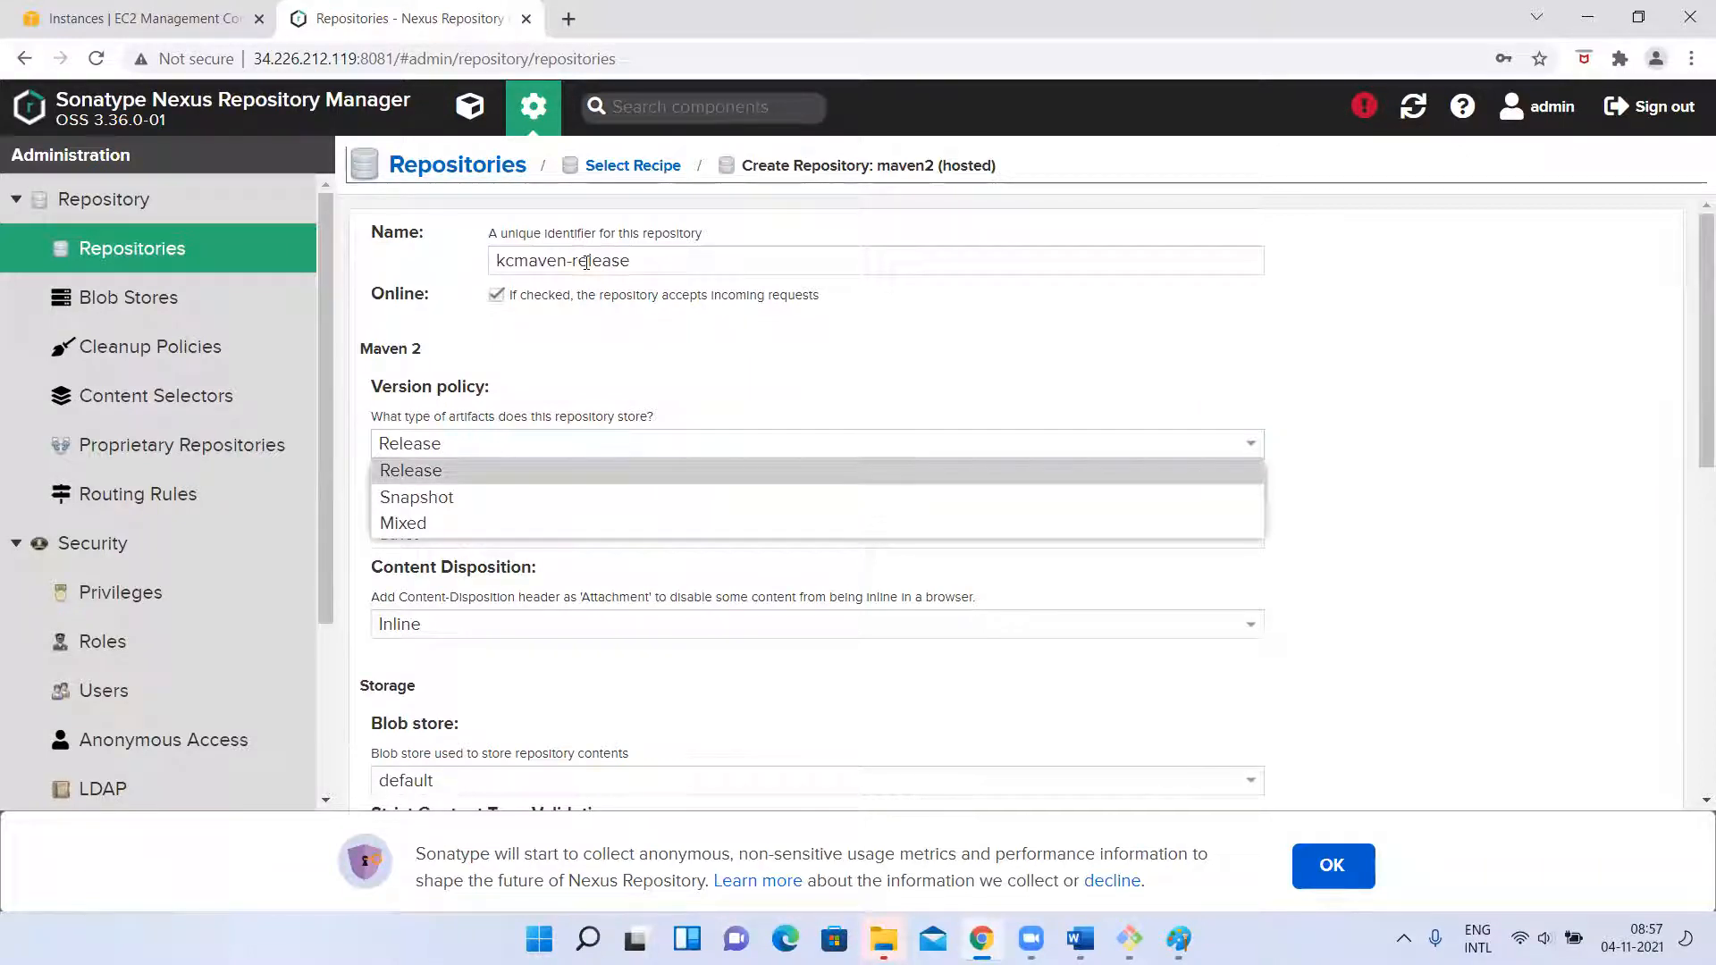
pyautogui.click(388, 469)
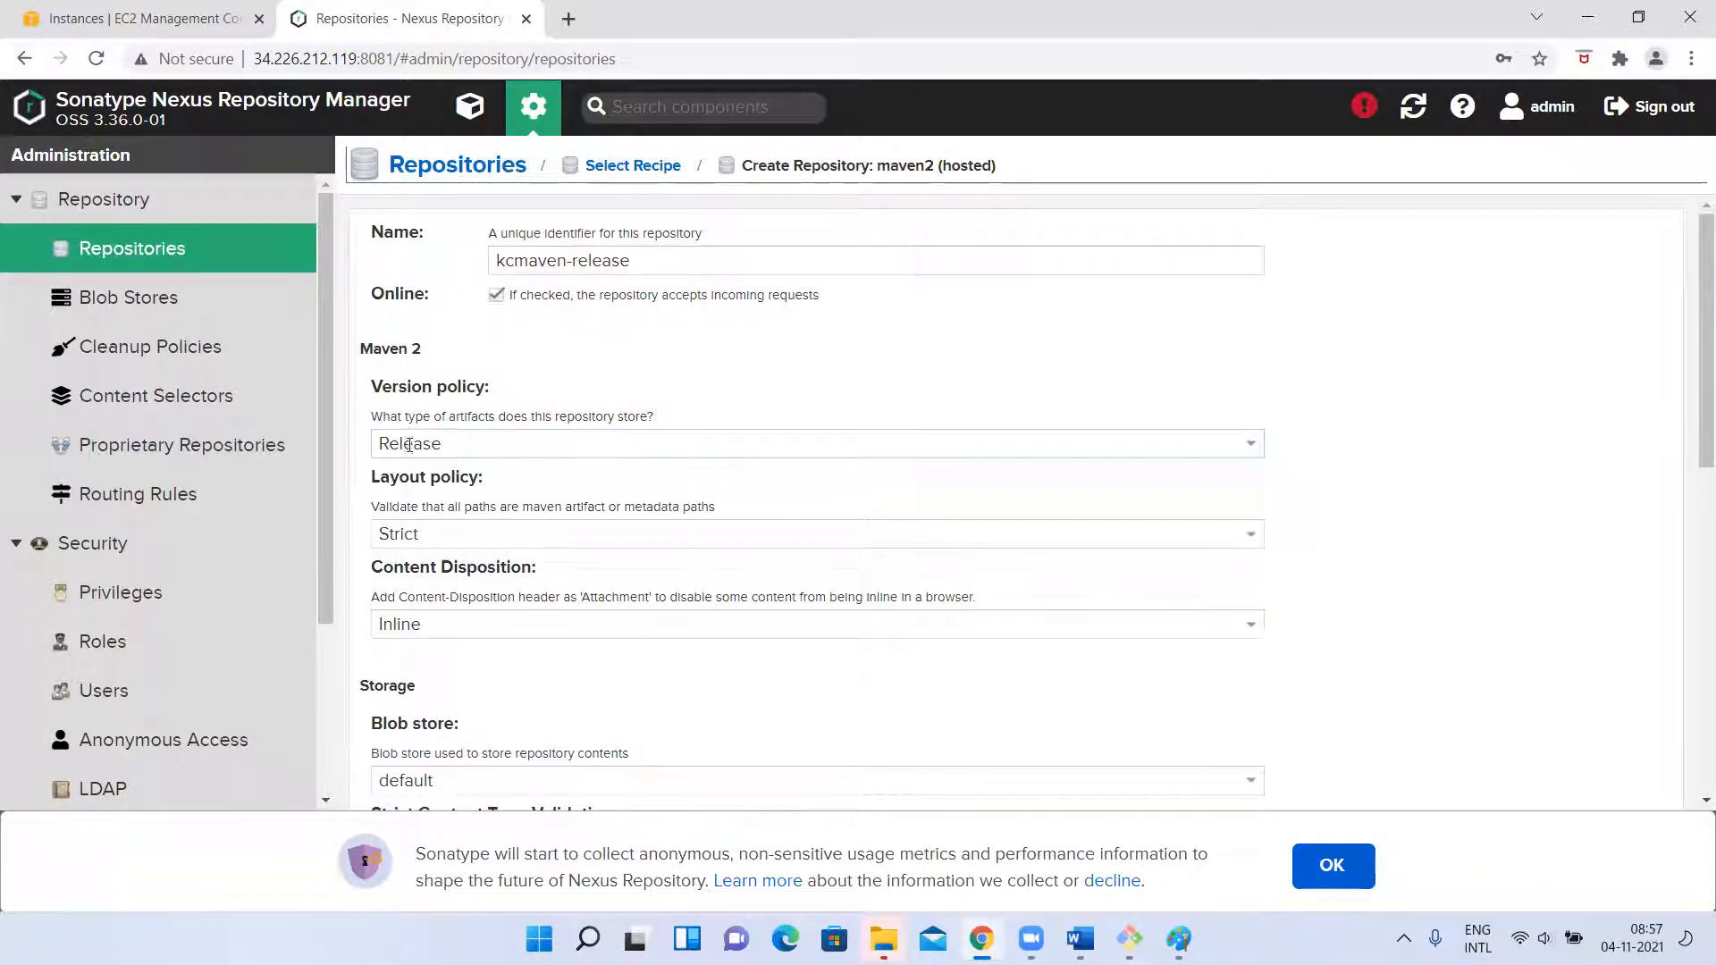
# Set the deployment policy to Allow redeploy, create the kcmaven-release repository and dismiss the notification.
pyautogui.scroll(-2, 445, 606)
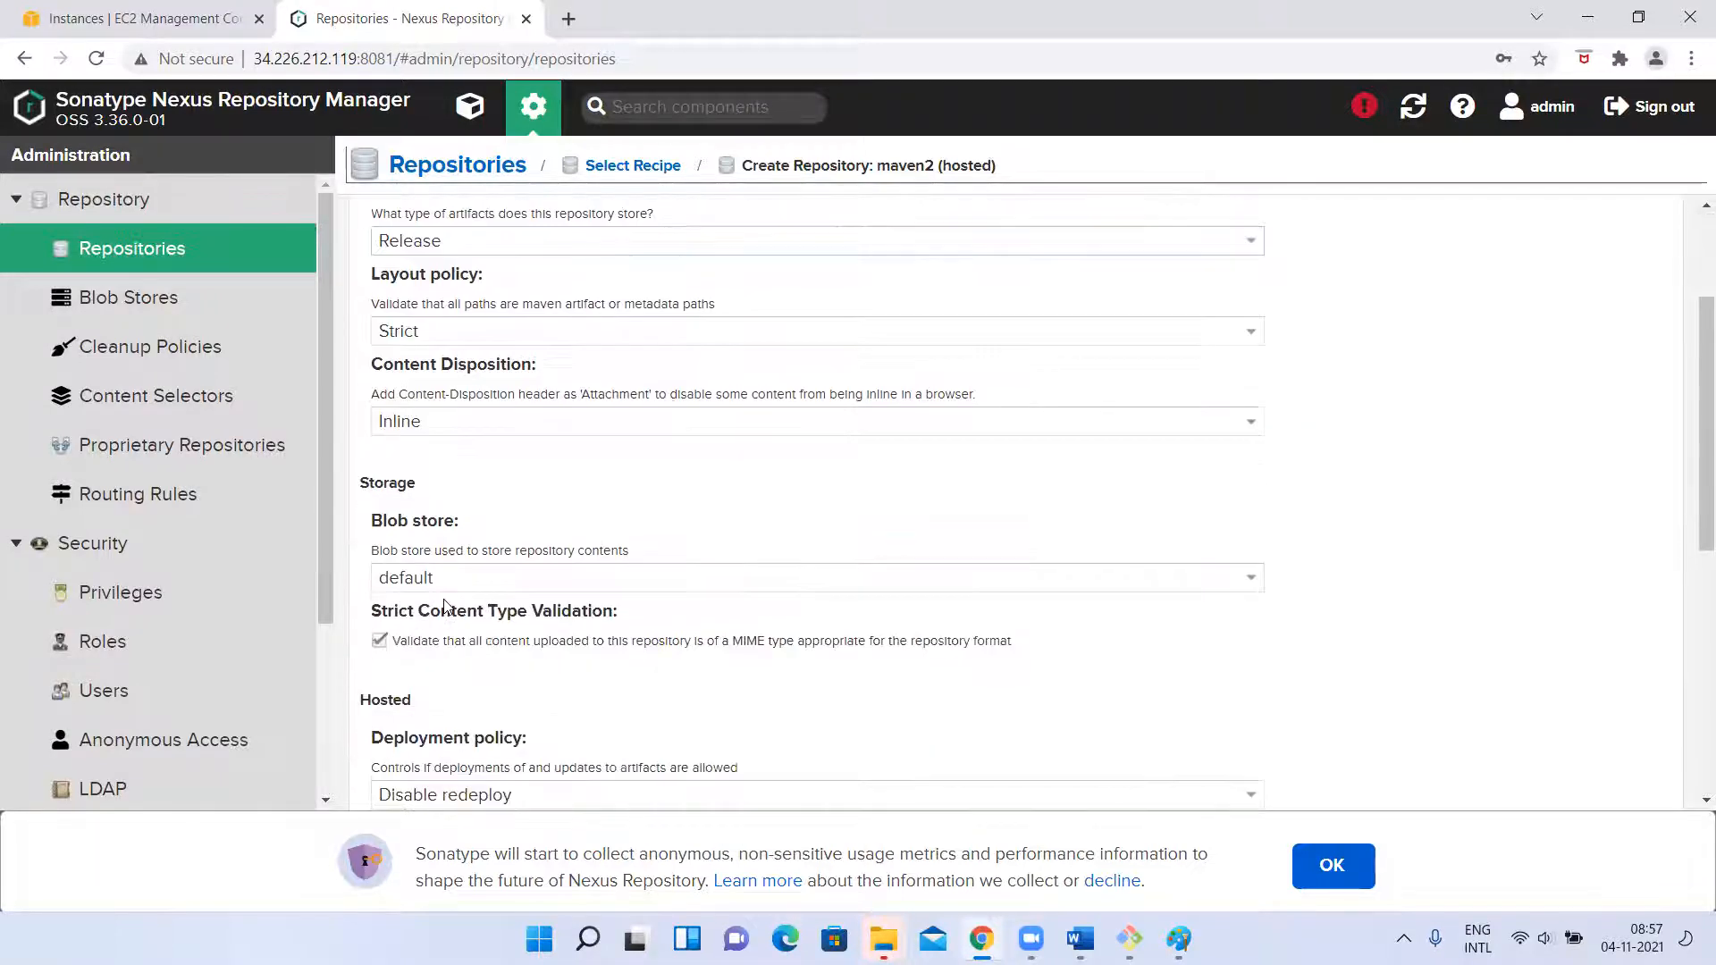
pyautogui.scroll(-5, 465, 584)
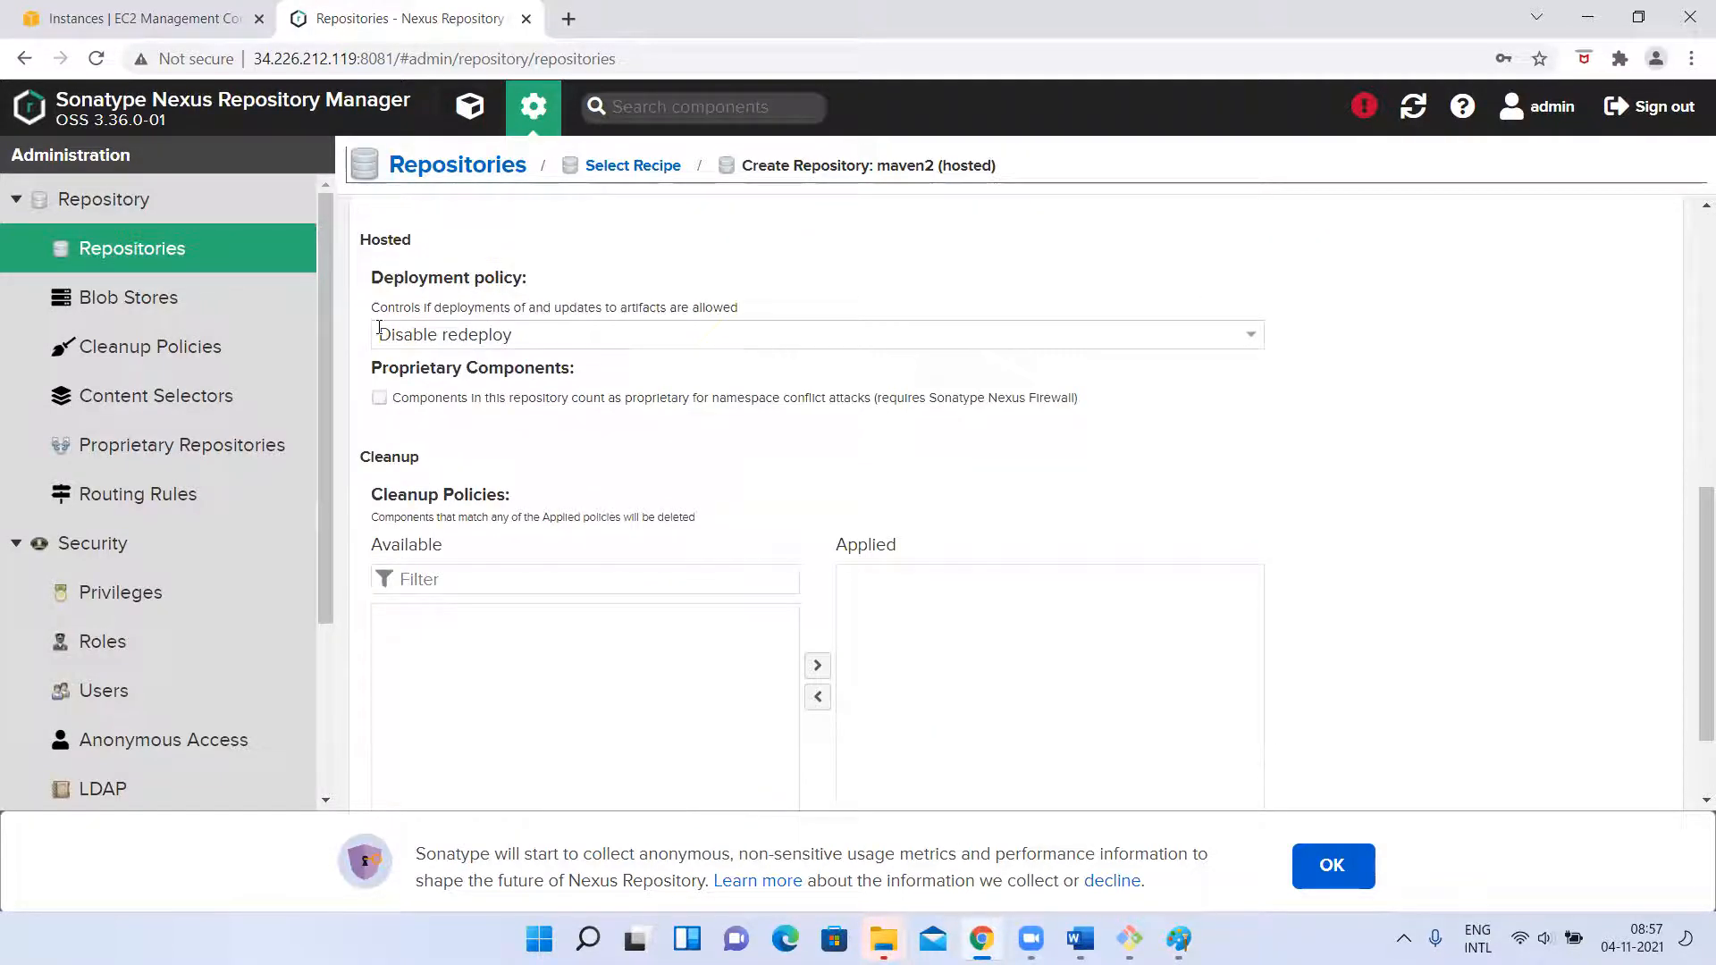
pyautogui.click(418, 339)
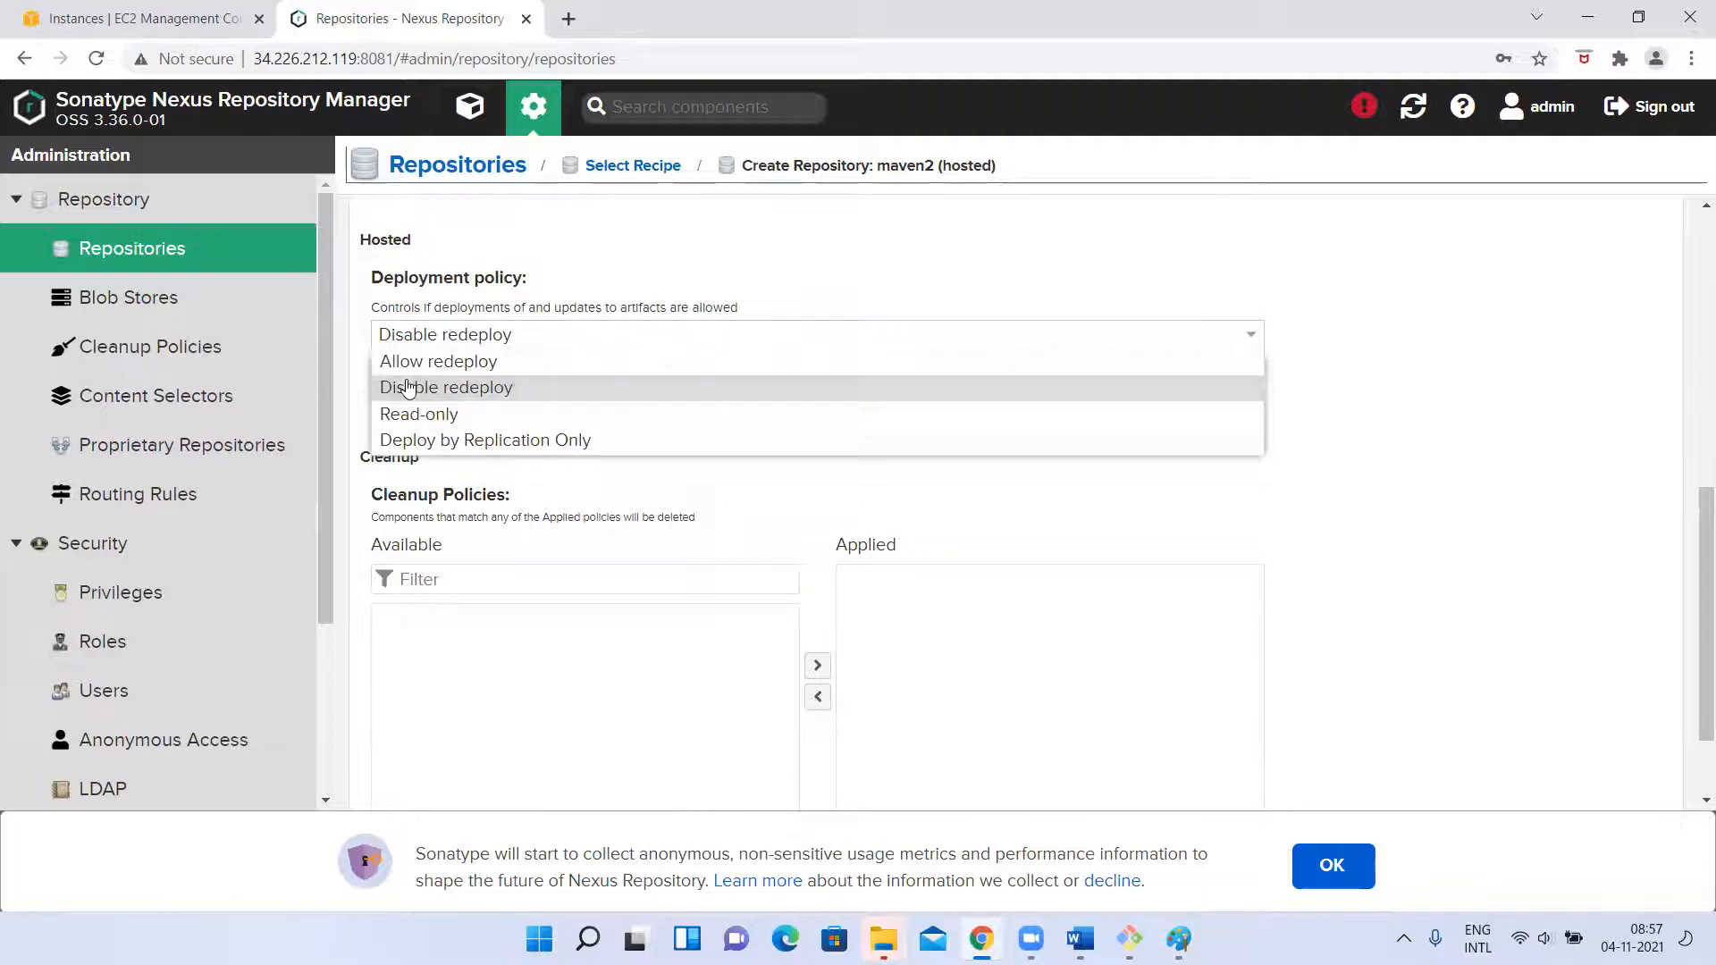
pyautogui.click(407, 366)
pyautogui.scroll(-2, 720, 712)
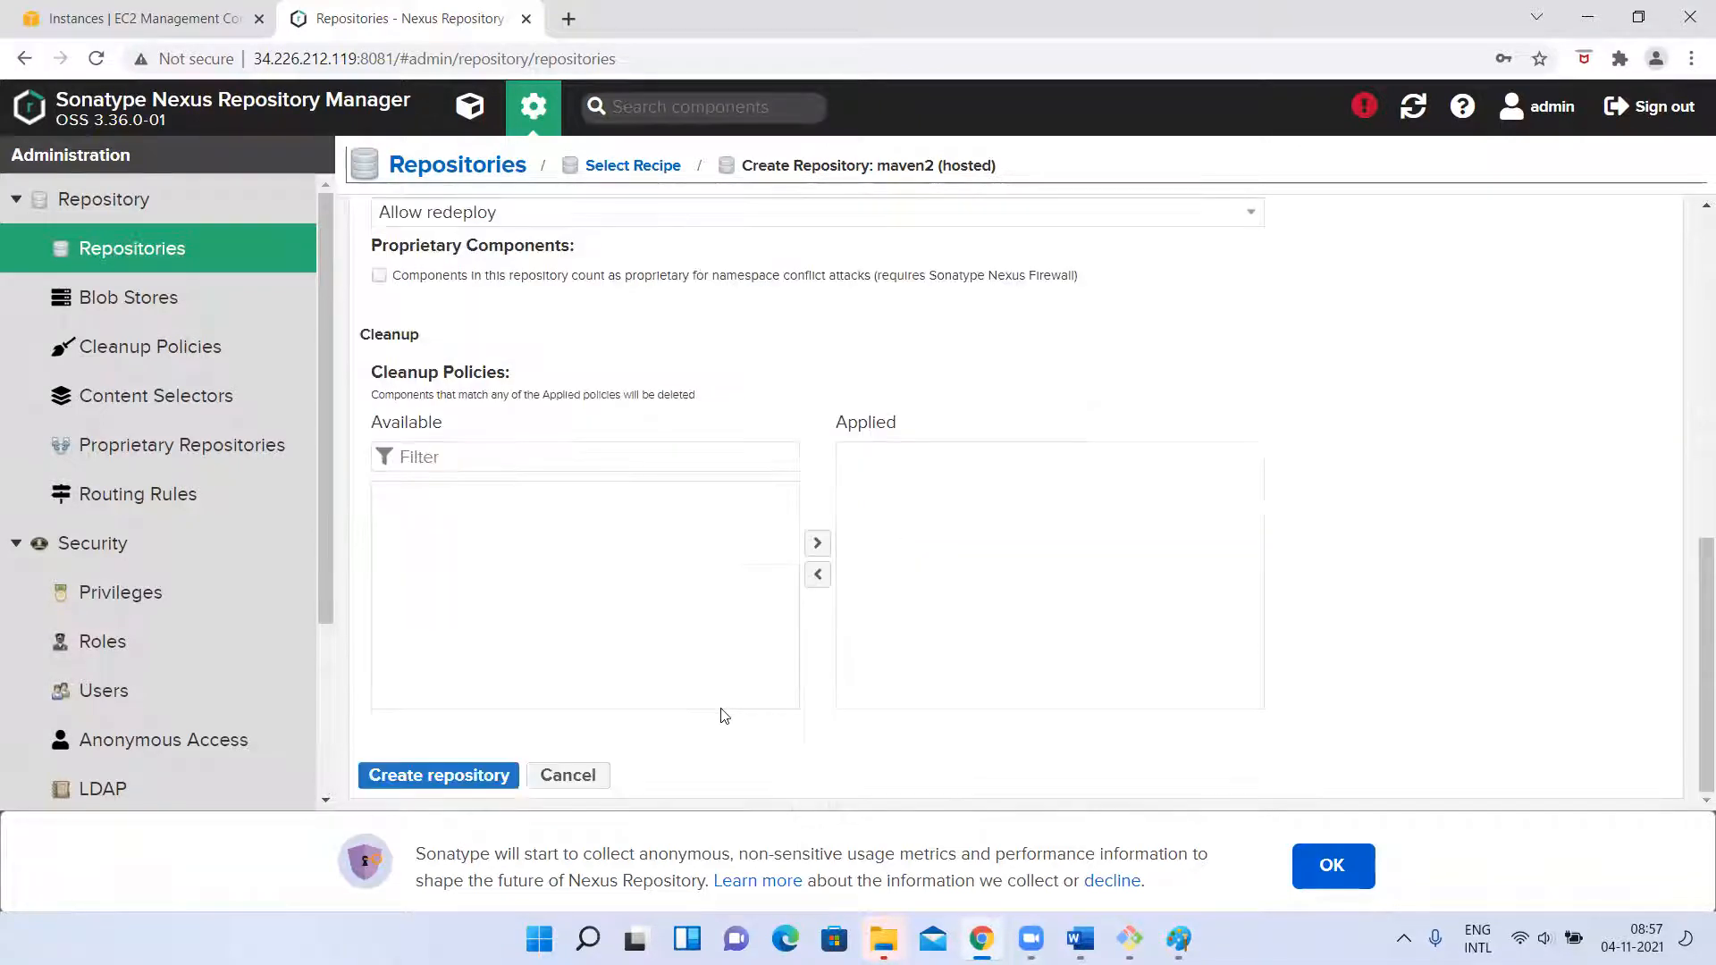
pyautogui.click(447, 774)
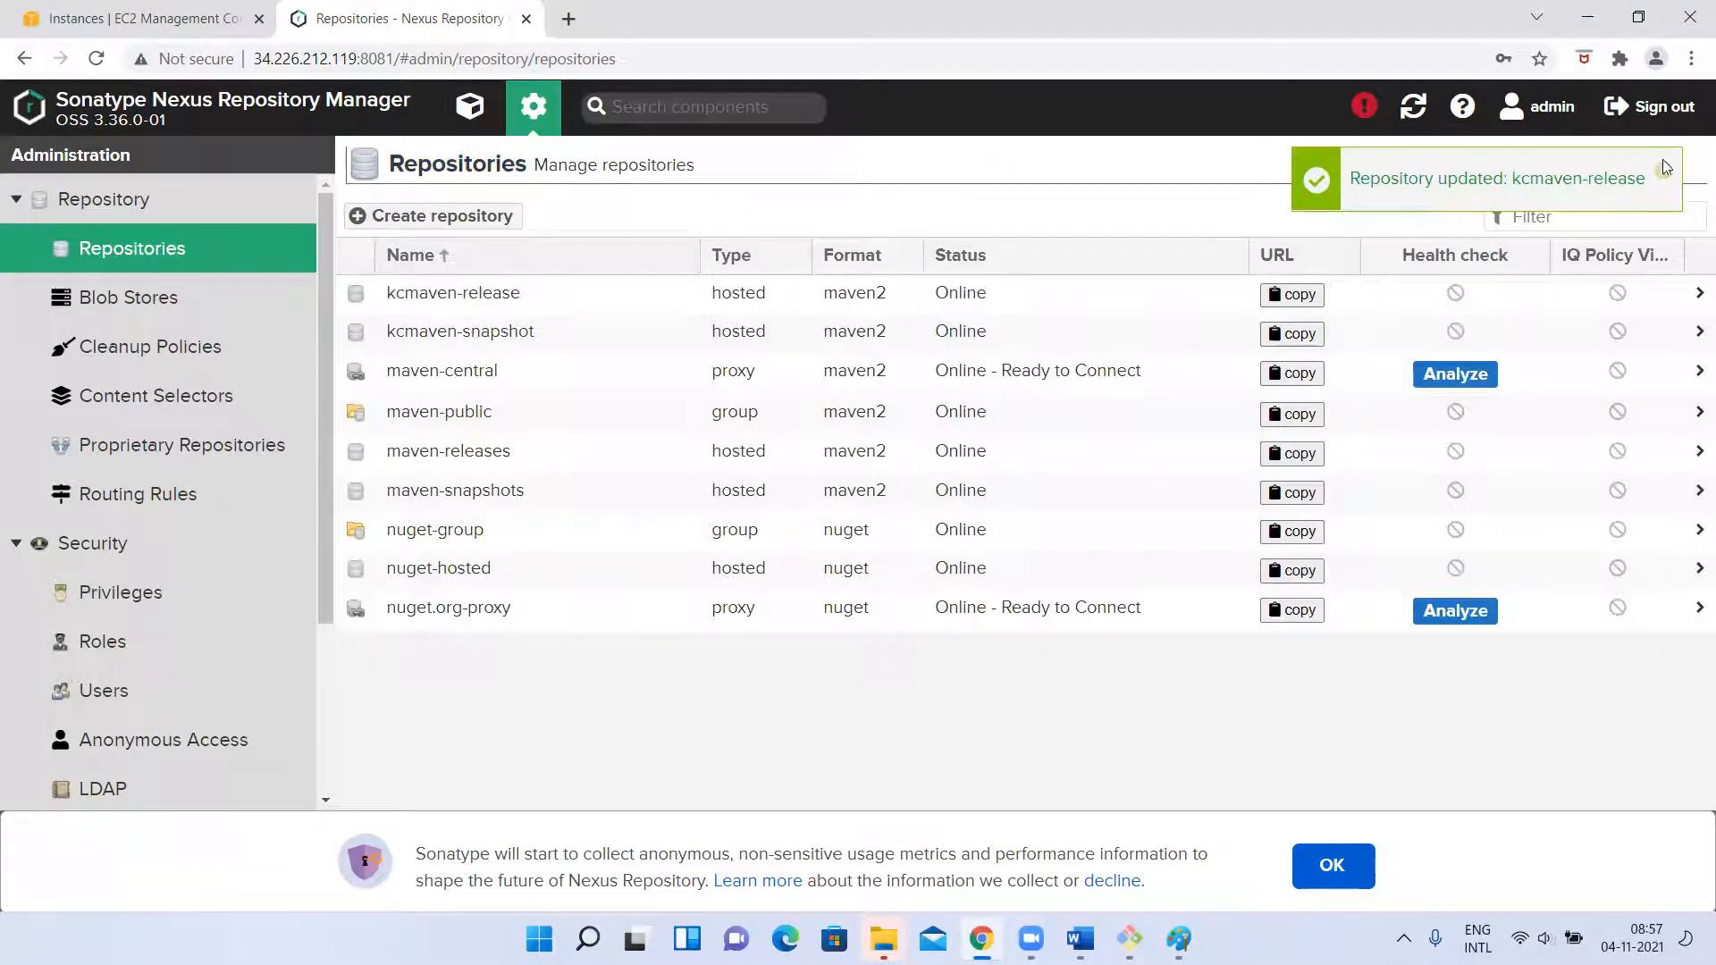
pyautogui.click(1662, 176)
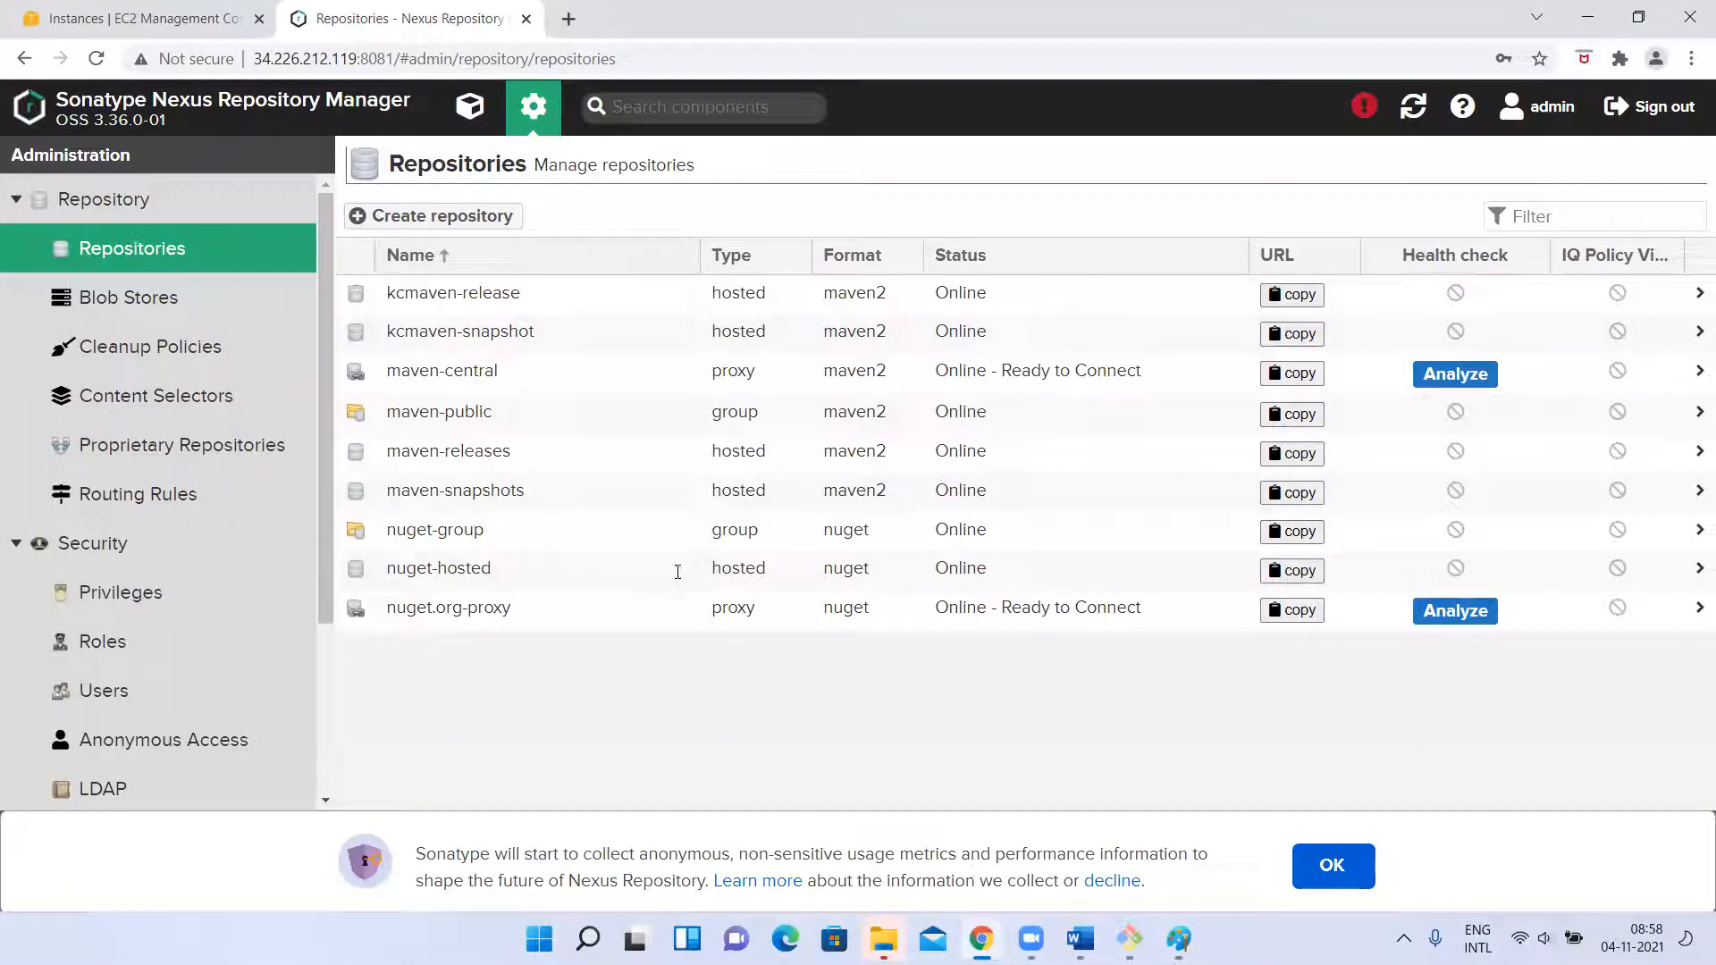
# Switch to the EC2 terminal, install Git with sudo yum install git, confirm the installation and clear the screen.
pyautogui.write('m')
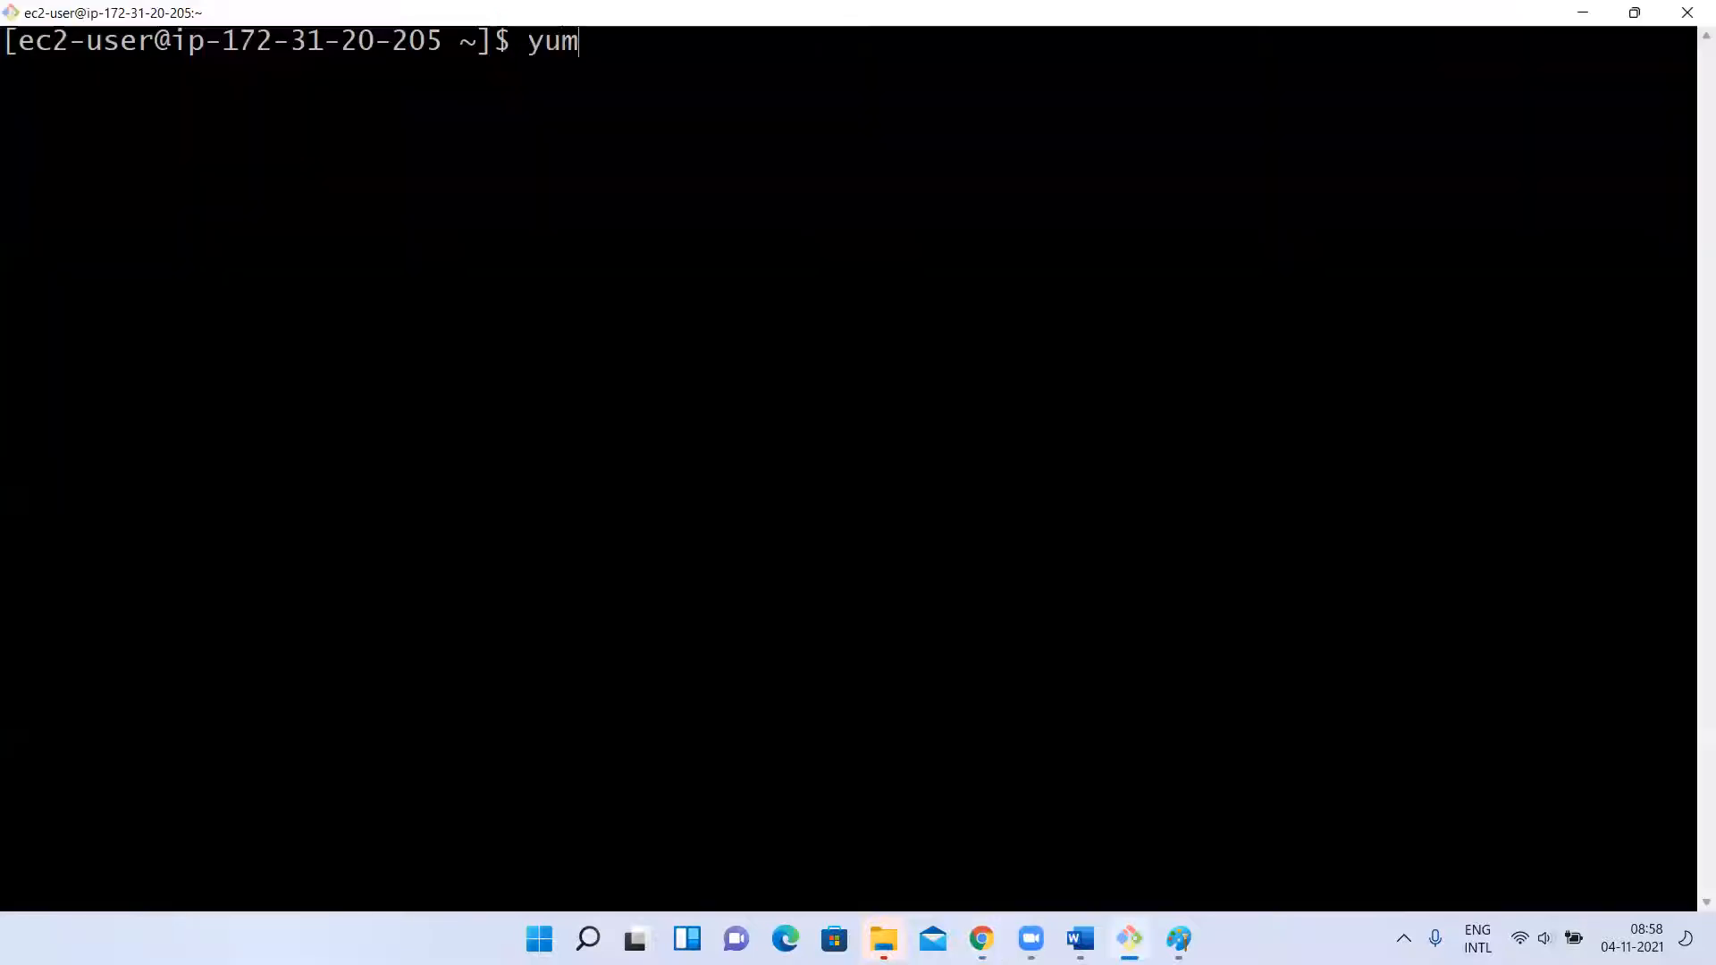
pyautogui.write(' install git')
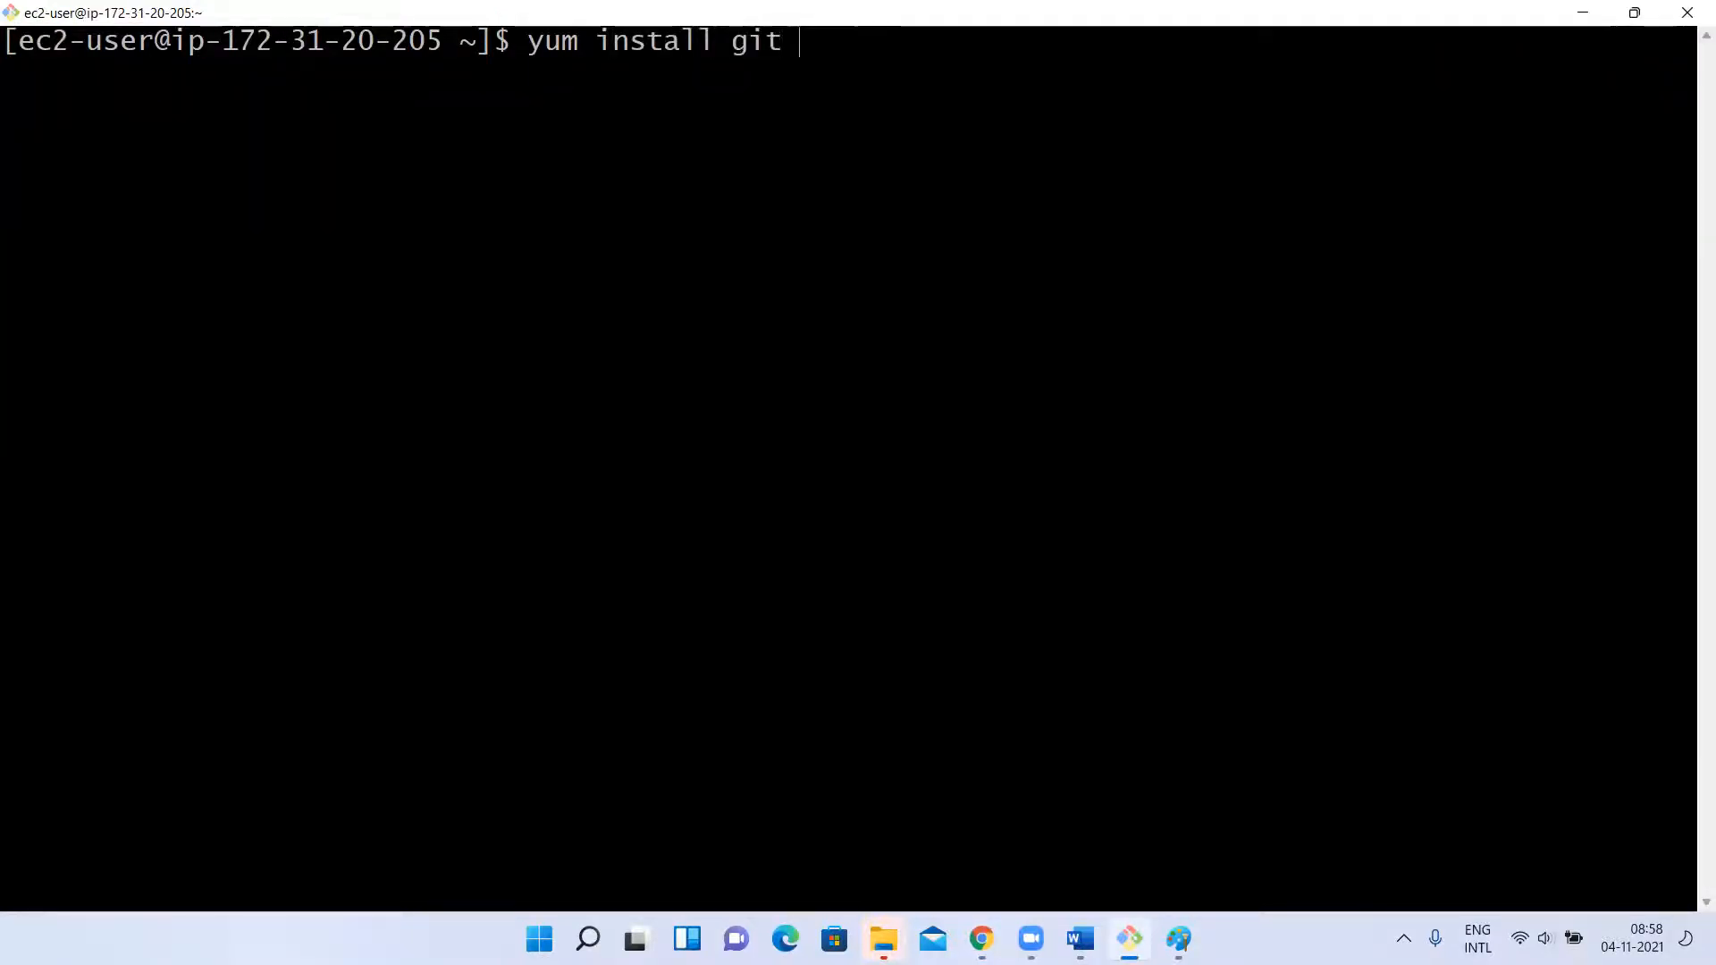
pyautogui.press('Home')
pyautogui.write('sudo ')
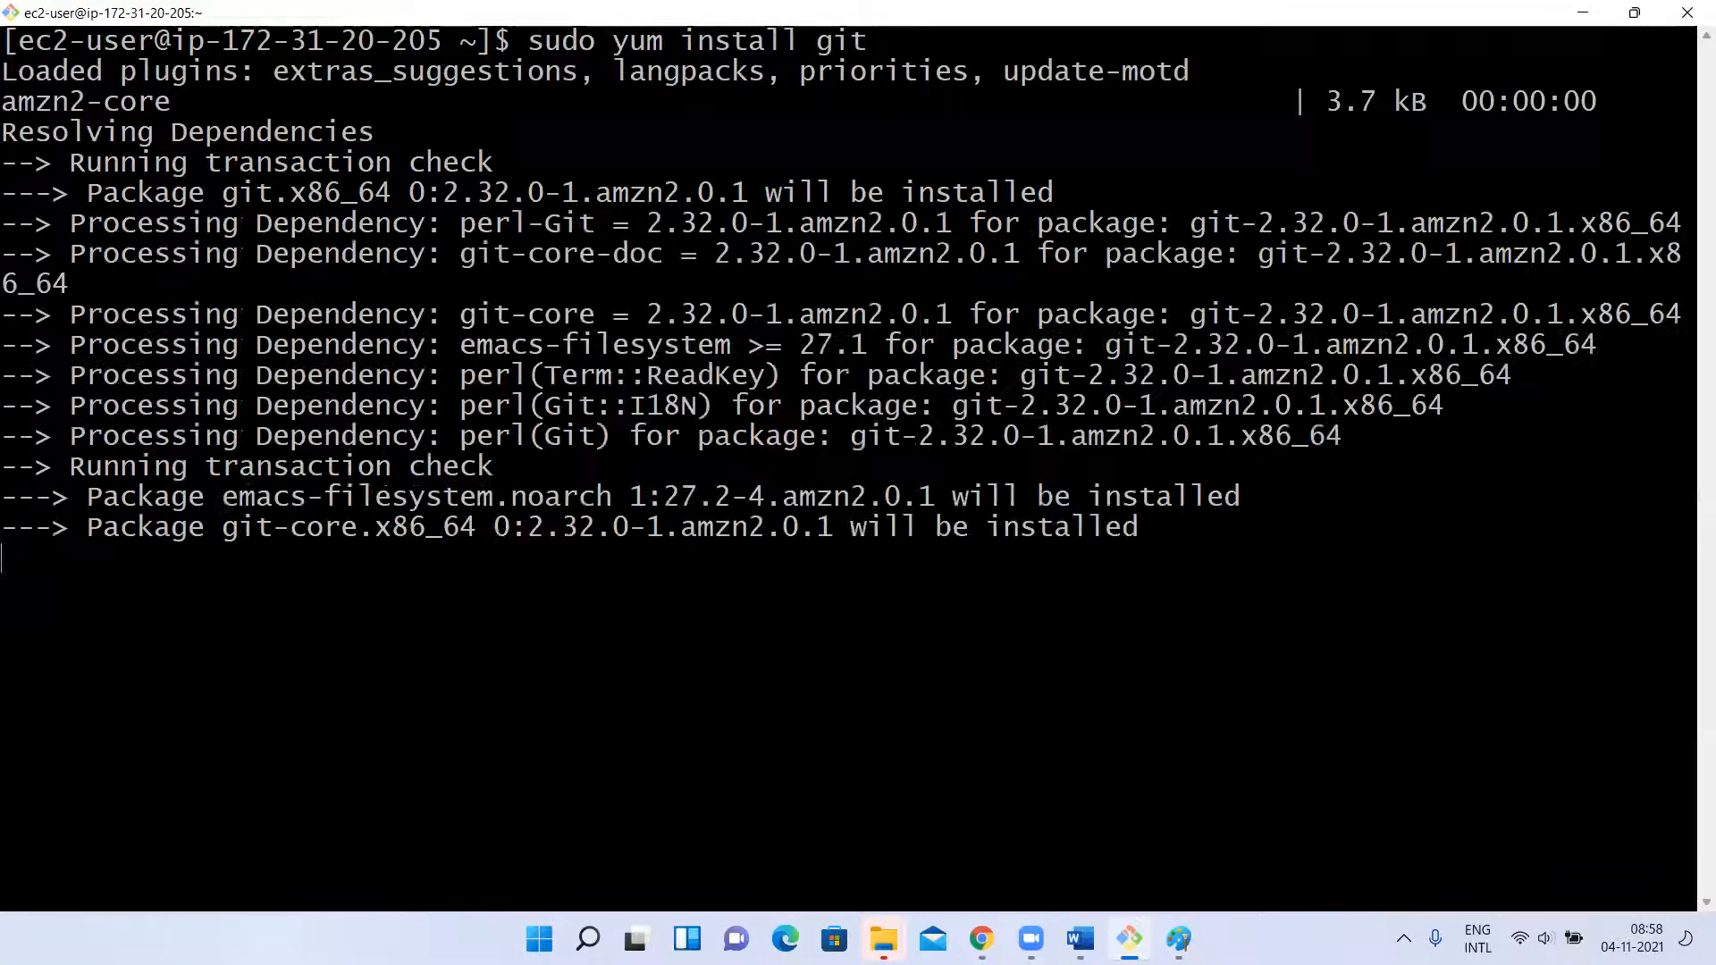
pyautogui.write('y')
pyautogui.press('Return')
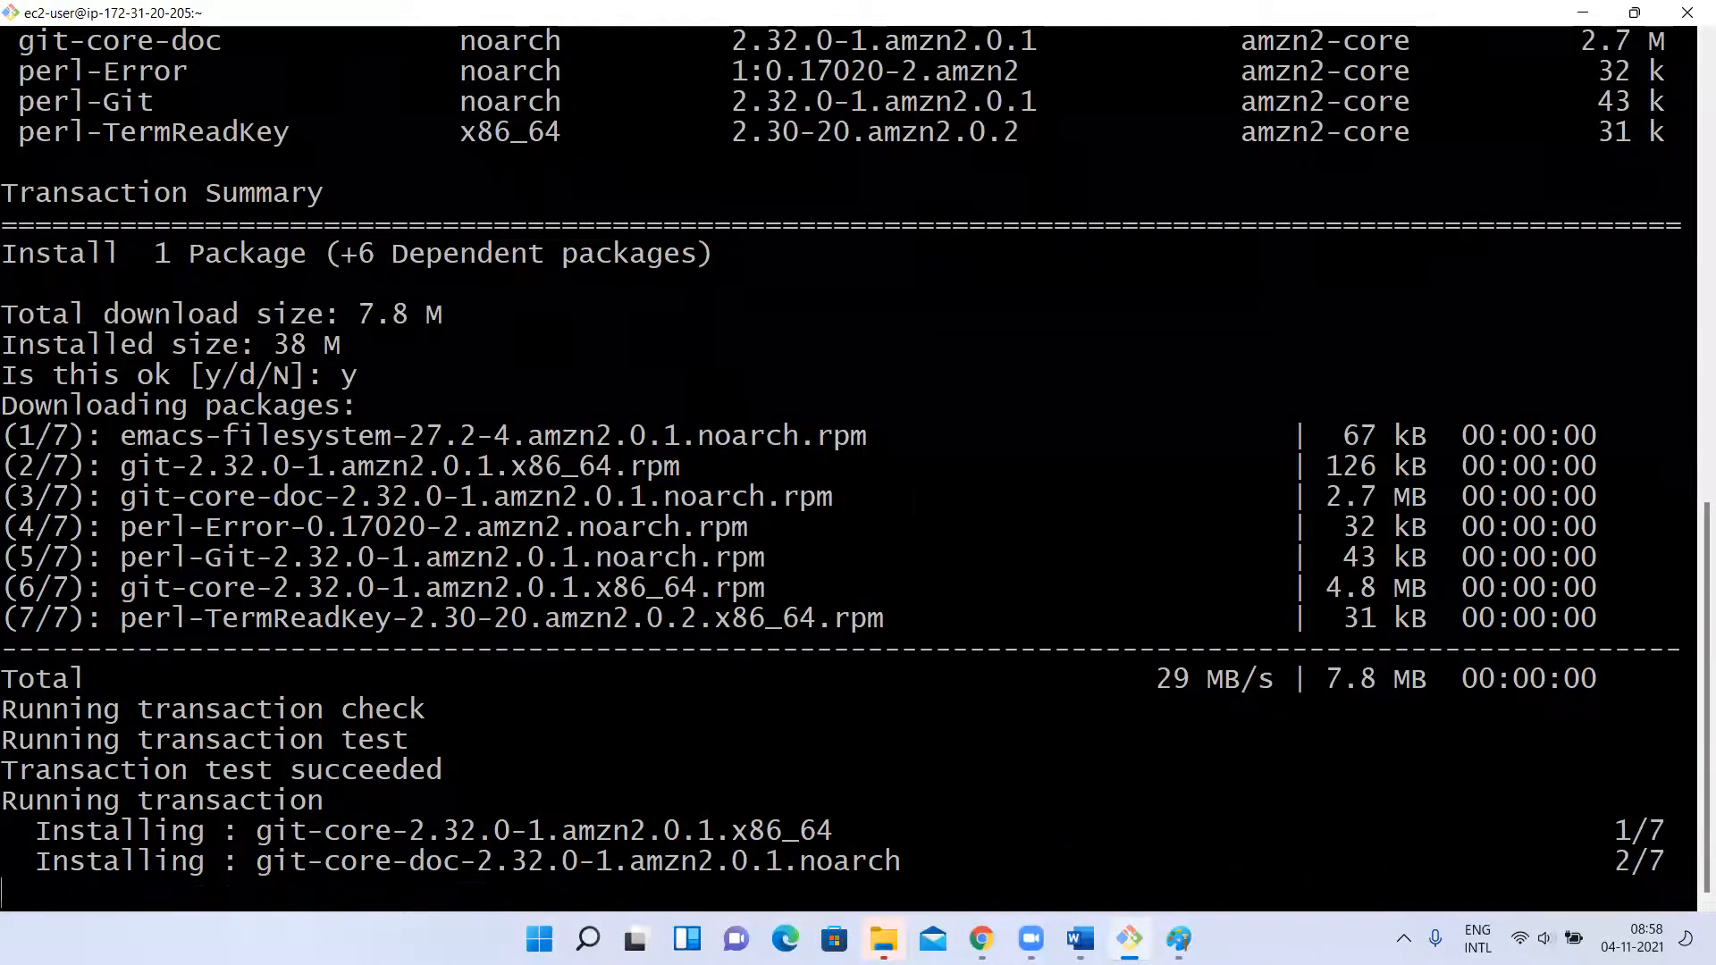
pyautogui.write('clear')
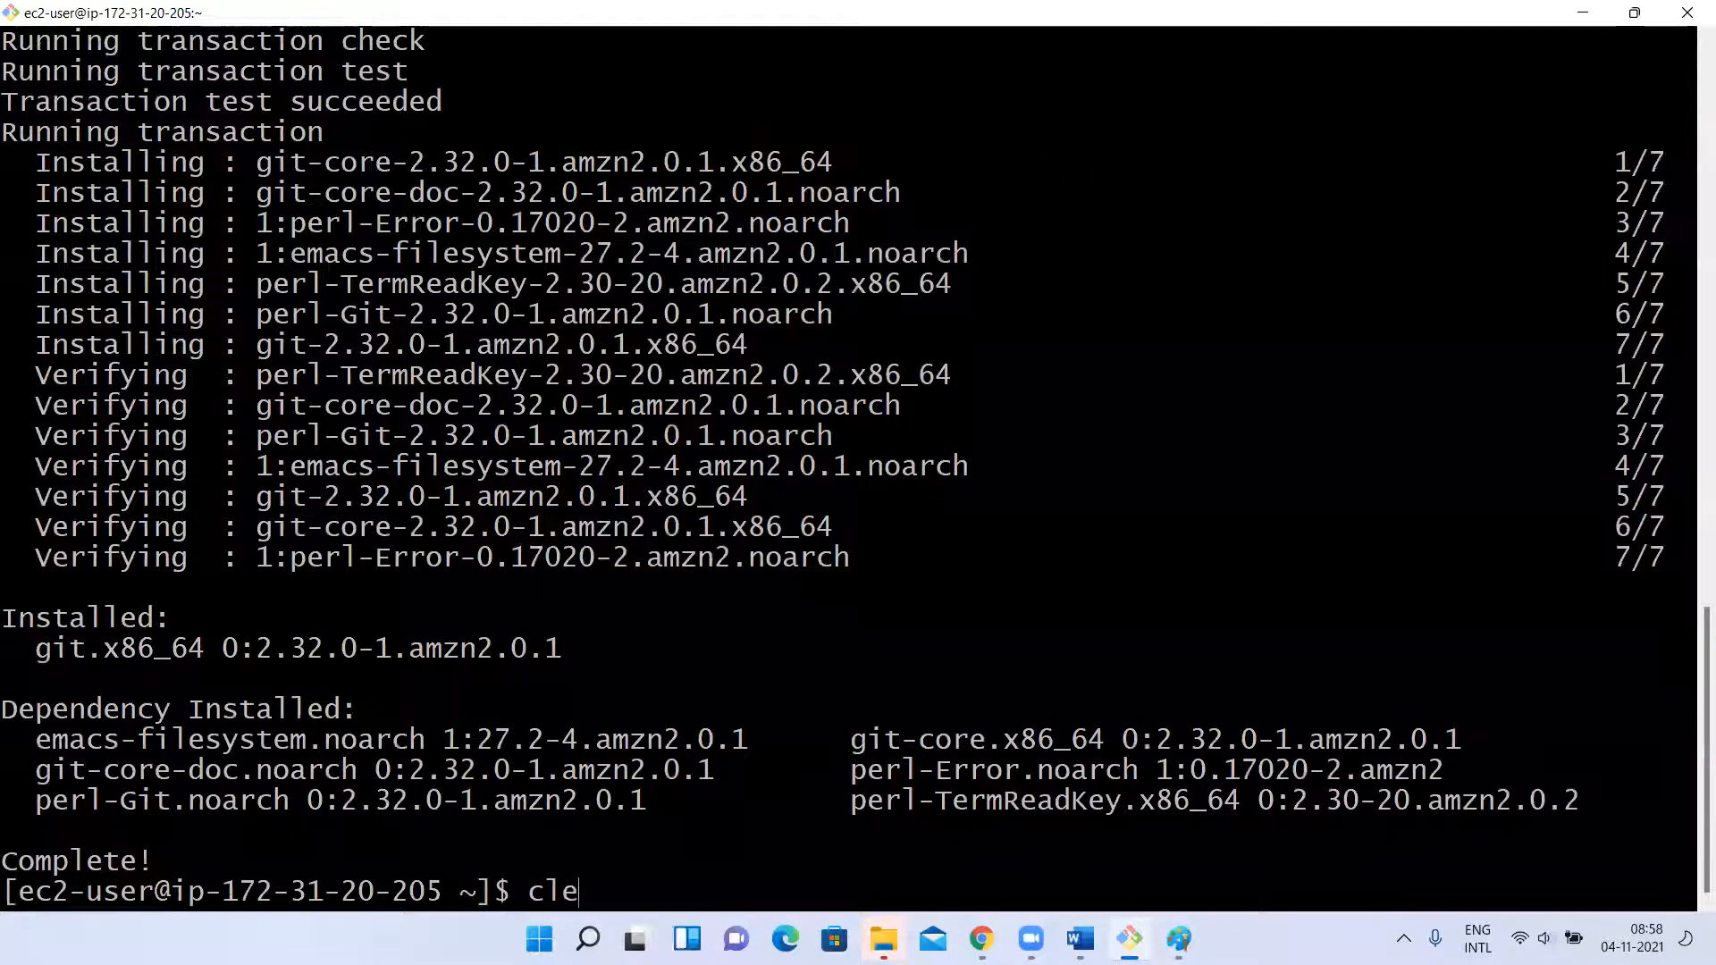
pyautogui.press('Return')
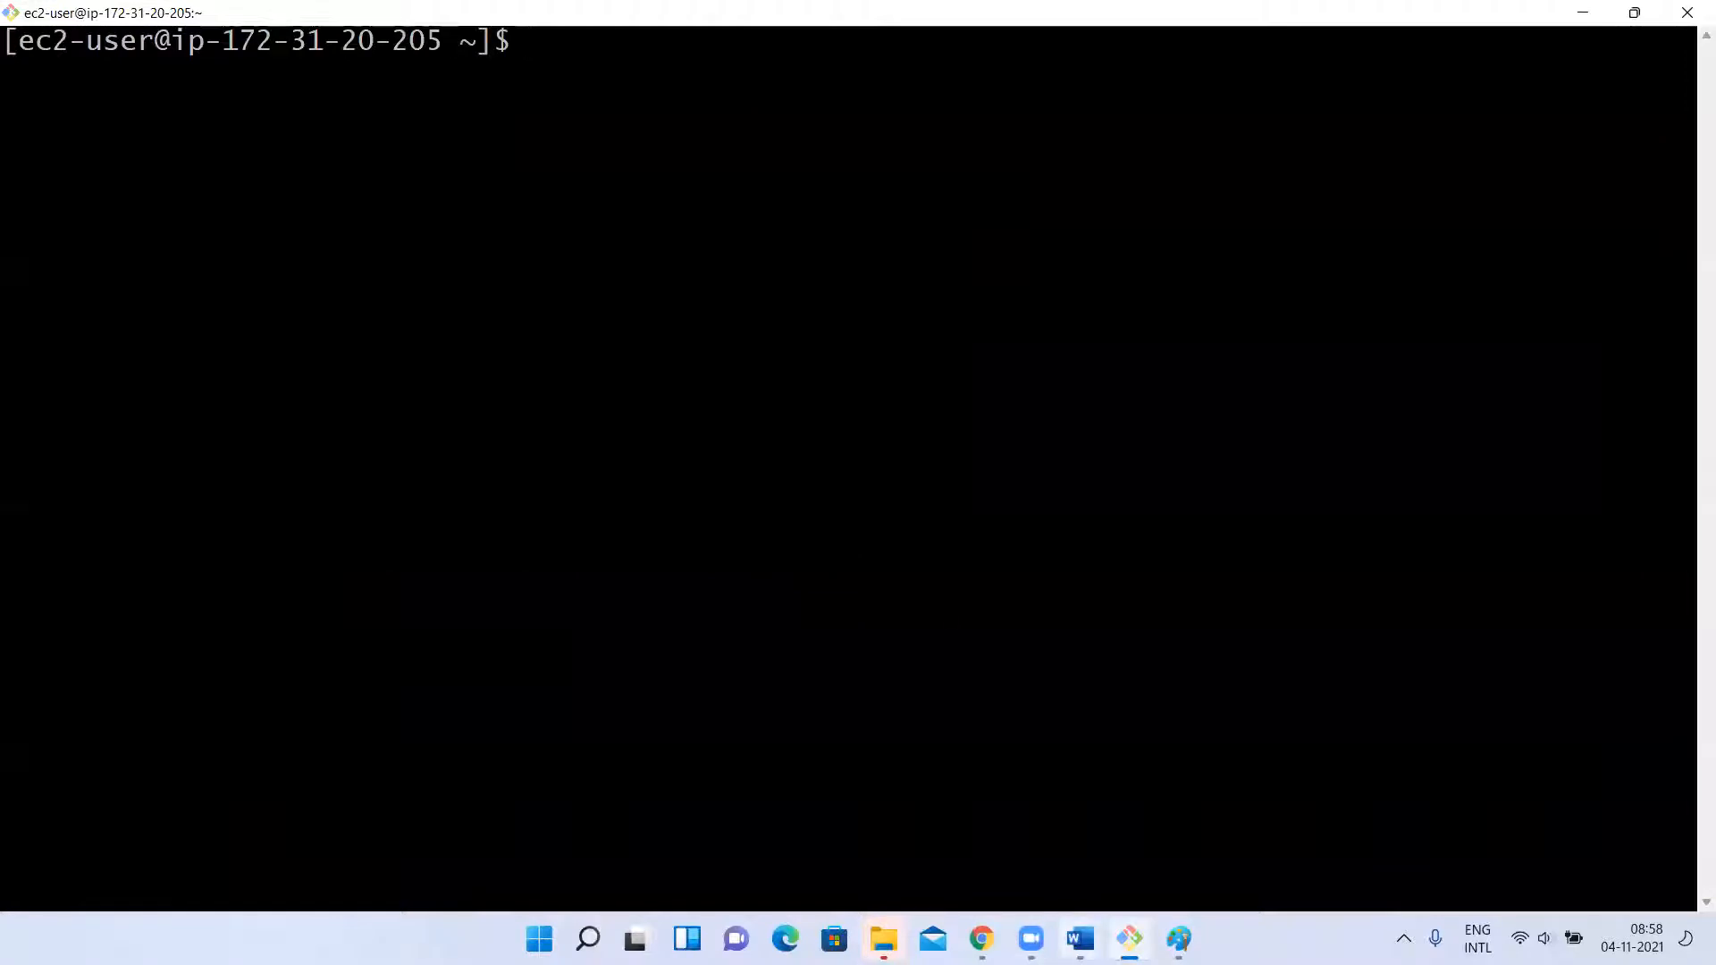
# Switch to ToolsInstallation.docx in Word and select the wget command for apache-maven-3.6.1-bin.tar.gz.
pyautogui.moveTo(1081, 939)
pyautogui.click(1180, 815)
pyautogui.scroll(-20, 893, 517)
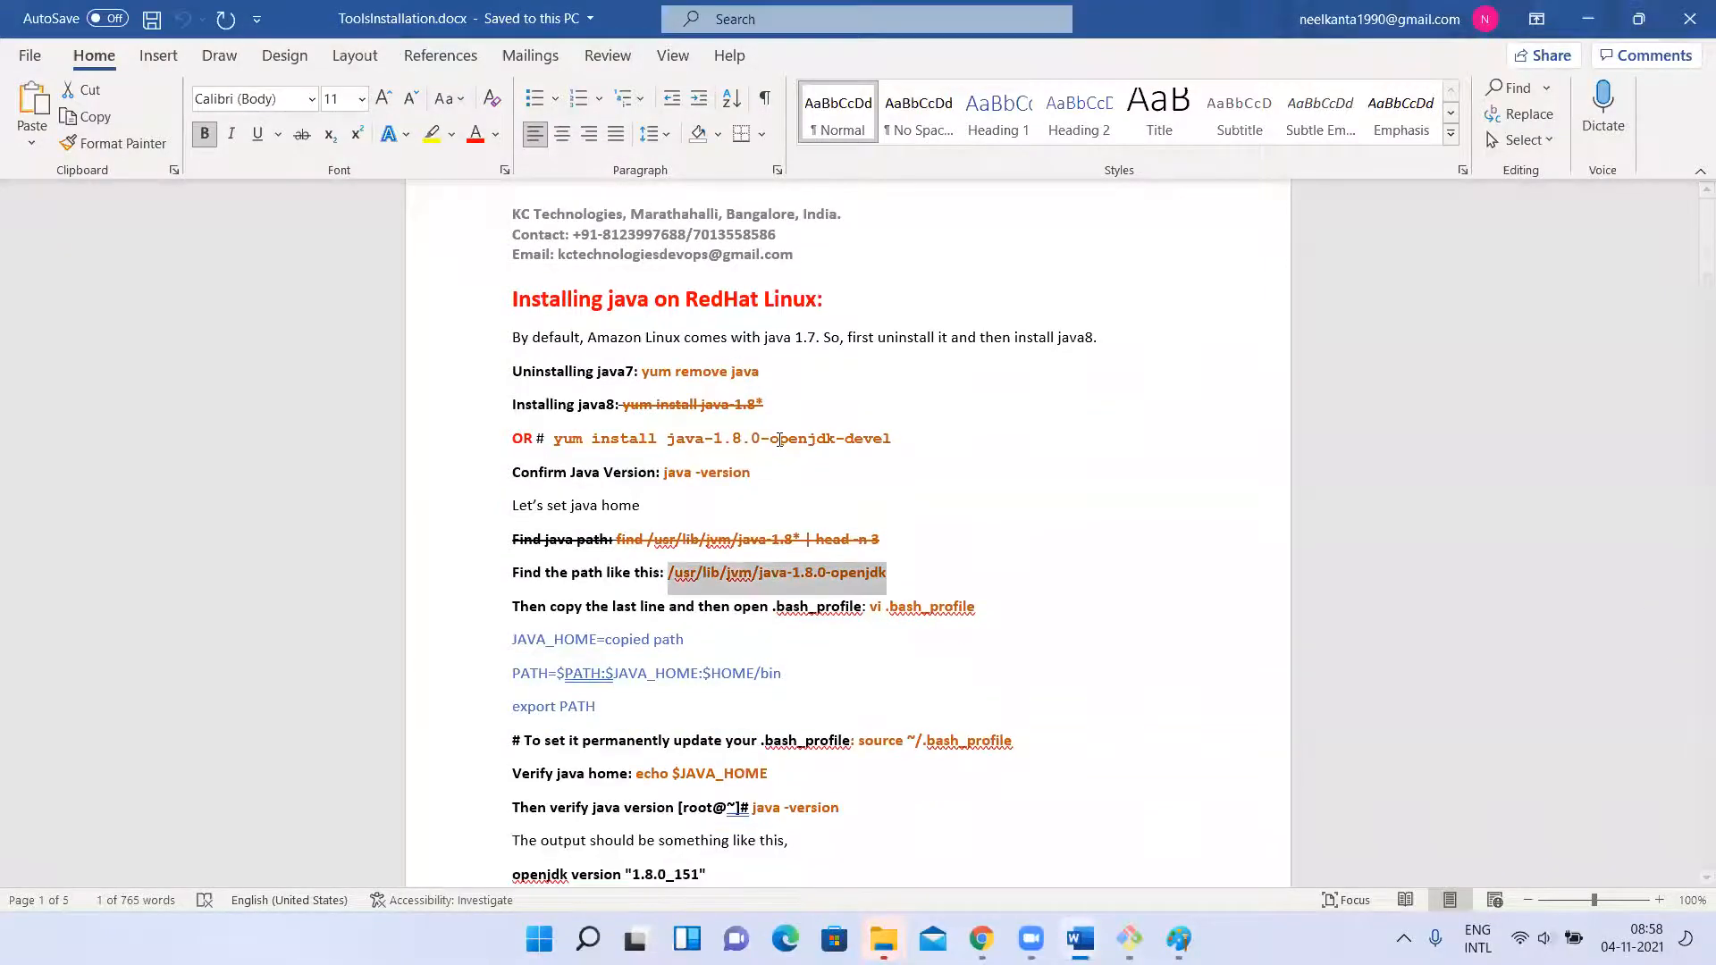
pyautogui.scroll(-3, 779, 439)
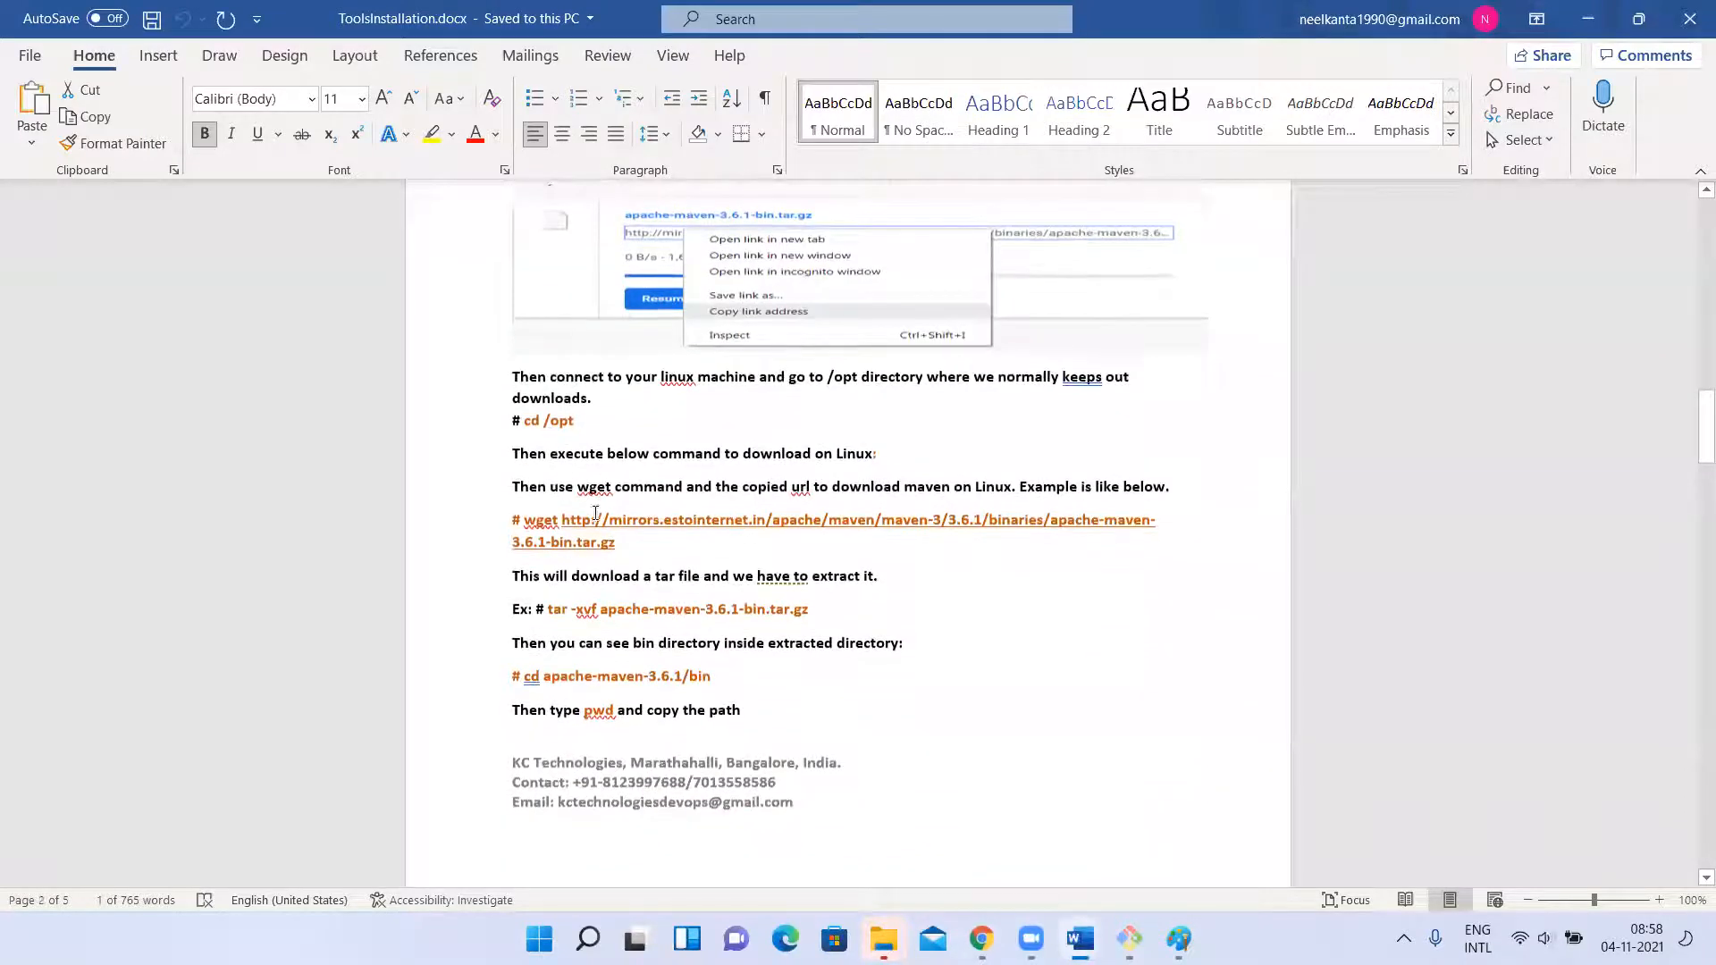
pyautogui.moveTo(604, 535); pyautogui.dragTo(528, 534)
pyautogui.hotkey('ctrl', 'c')
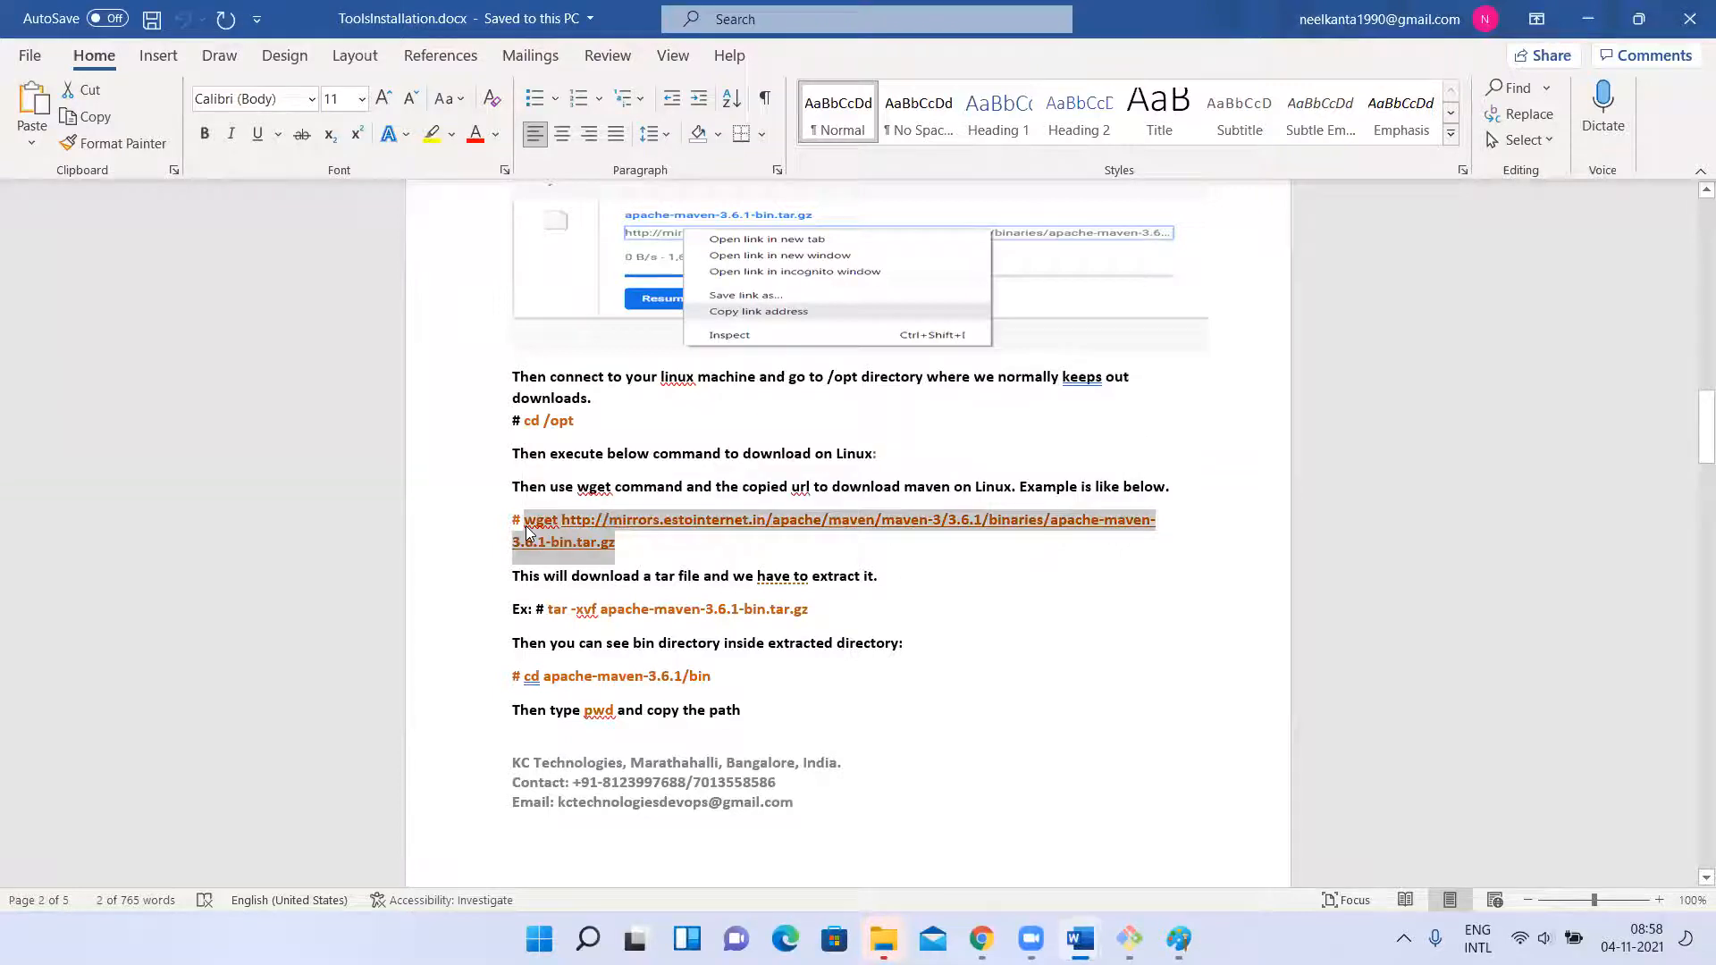
# Return to the terminal, change to the /opt directory and run the copied wget command for apache-maven-3.6.1-bin.tar.gz.
pyautogui.hotkey('alt', 'Tab')
pyautogui.write('cd ')
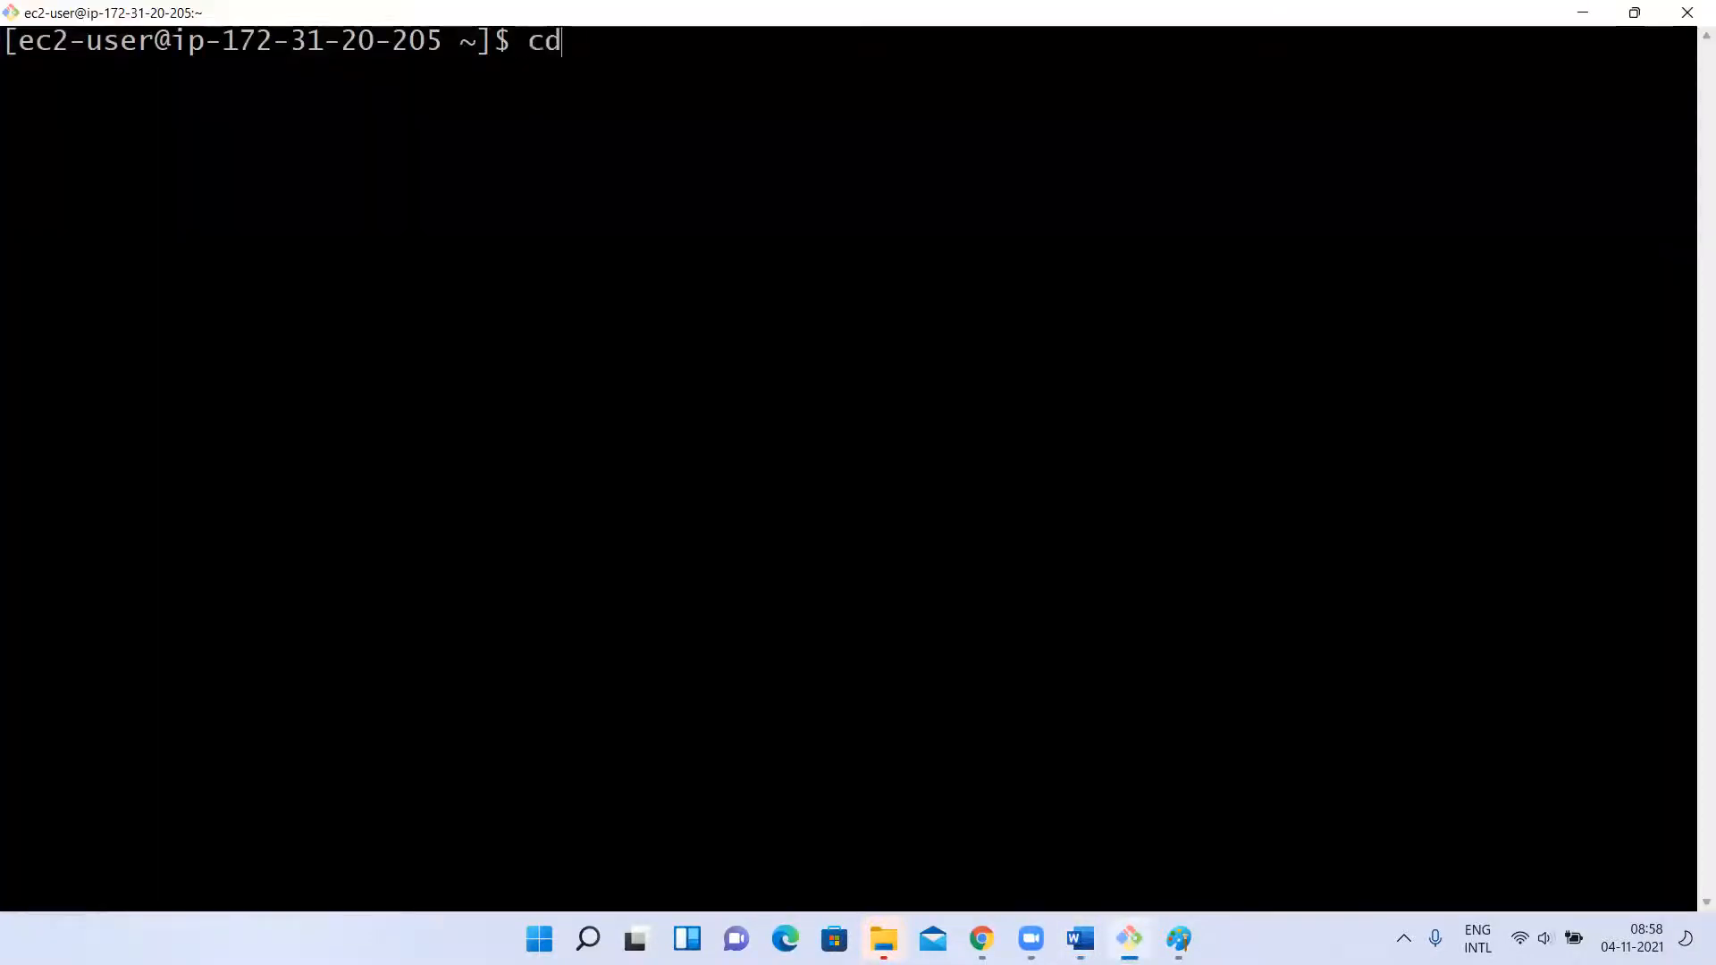
pyautogui.write('/opt')
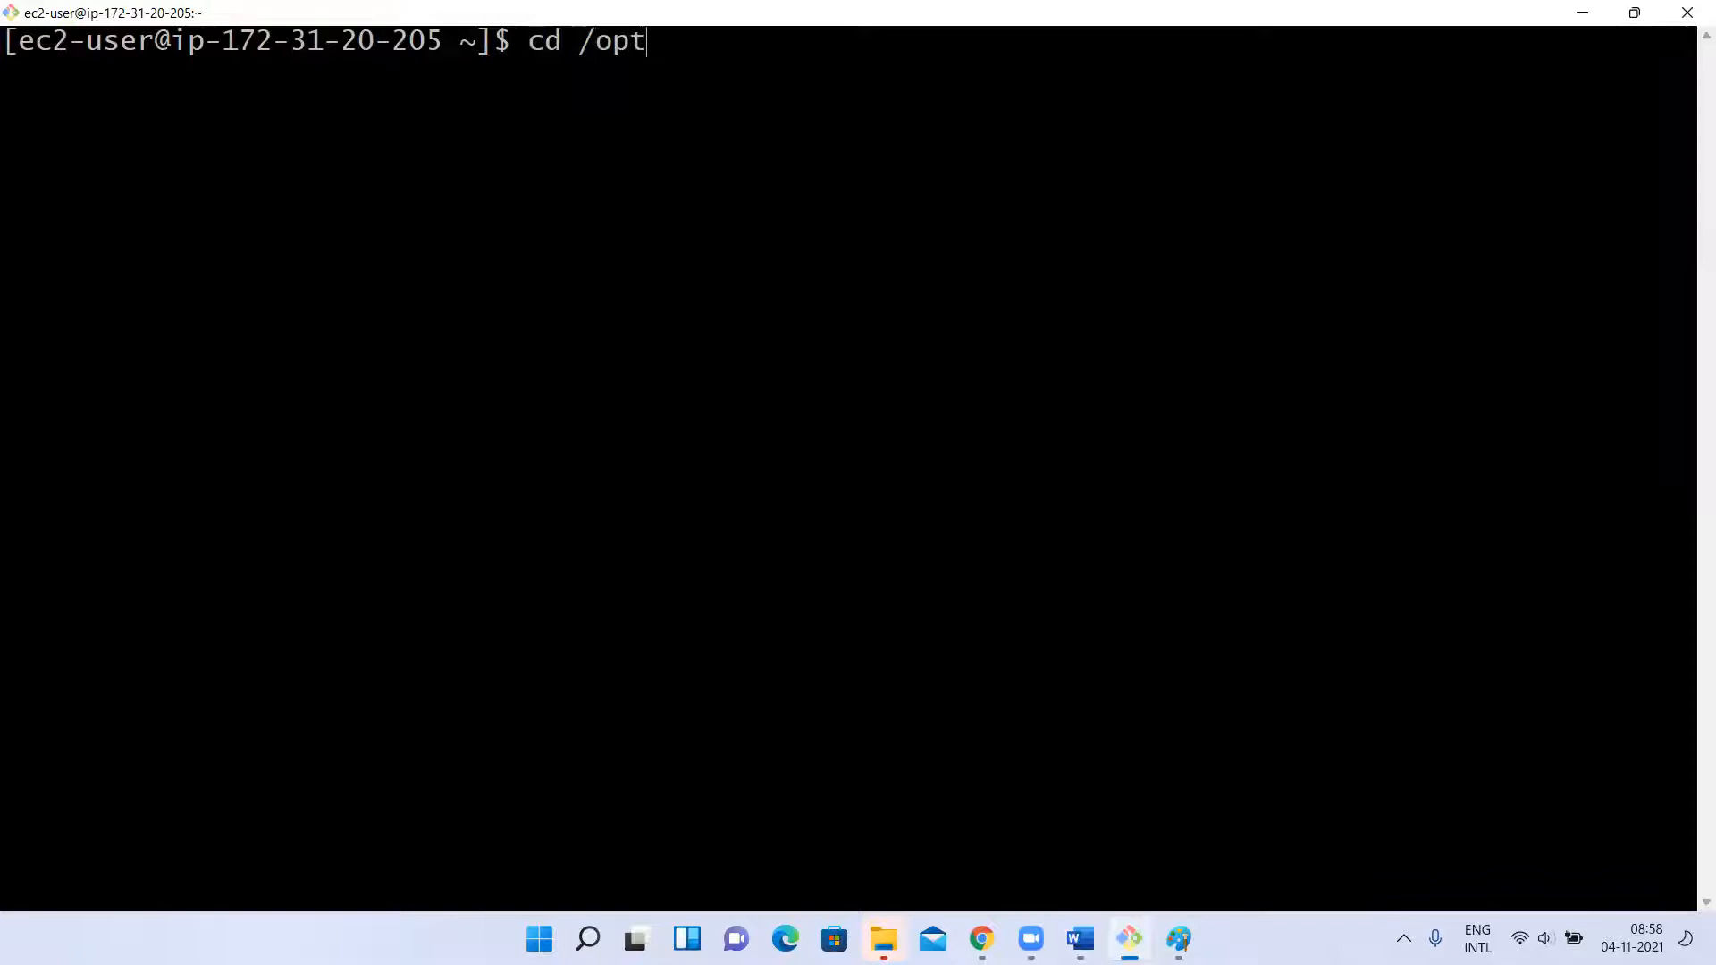
pyautogui.press('Return')
pyautogui.rightClick(633, 549)
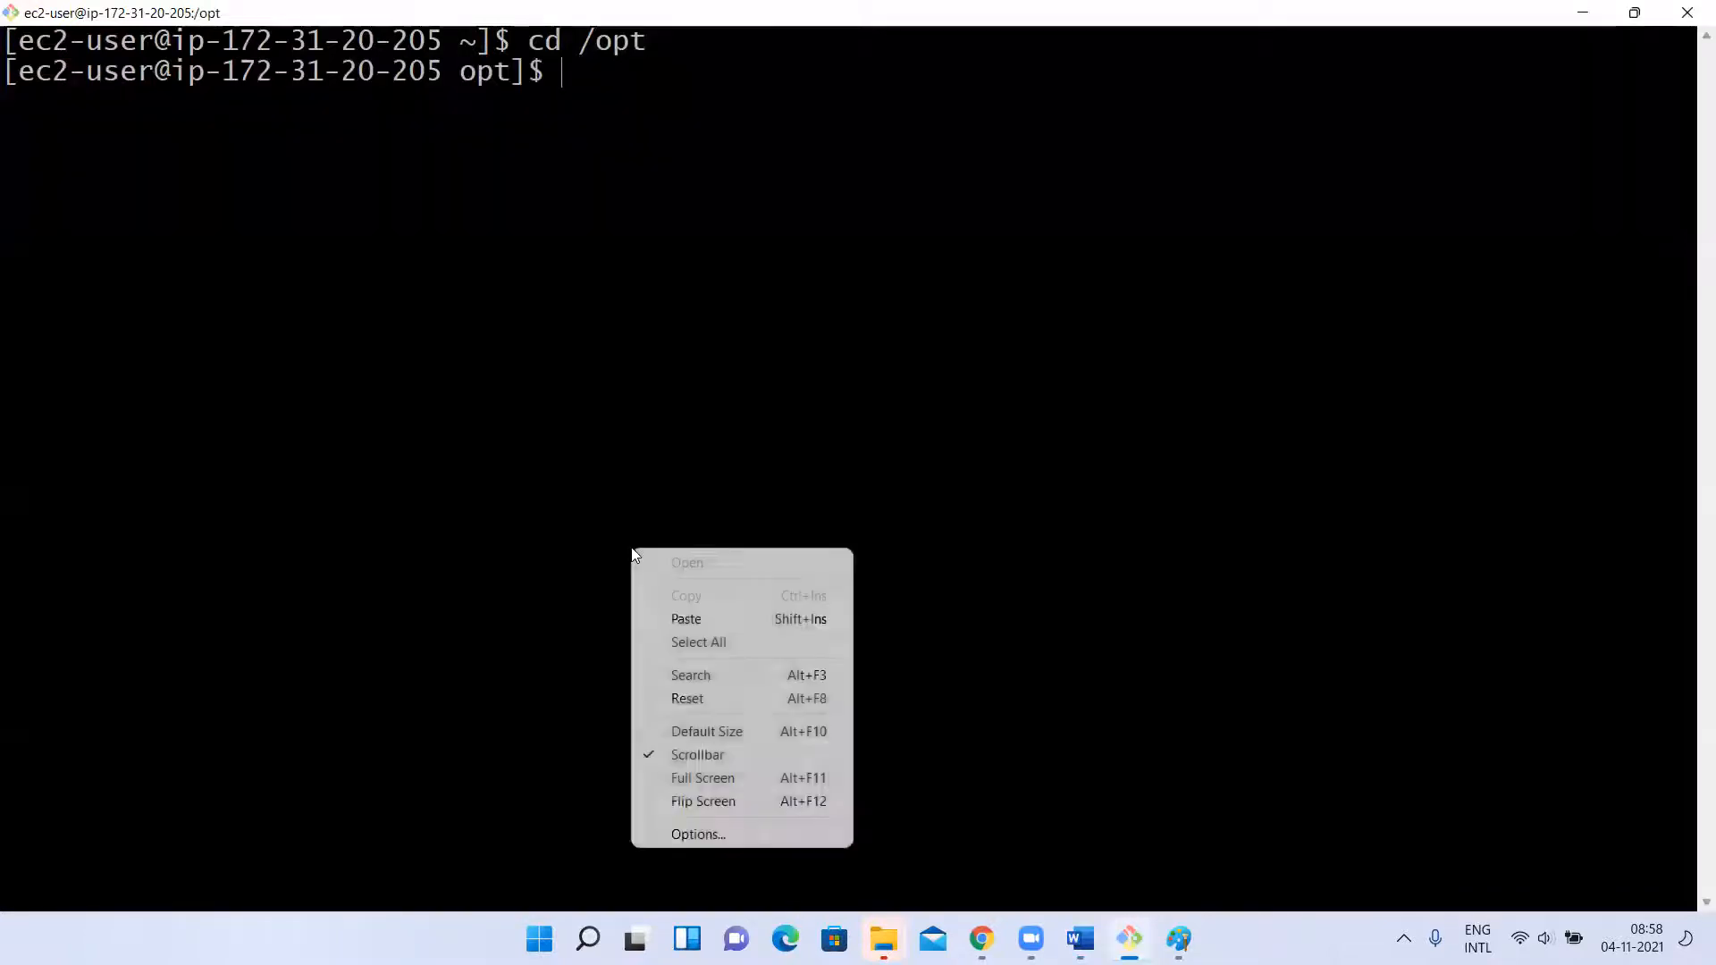
pyautogui.click(658, 615)
pyautogui.press('Return')
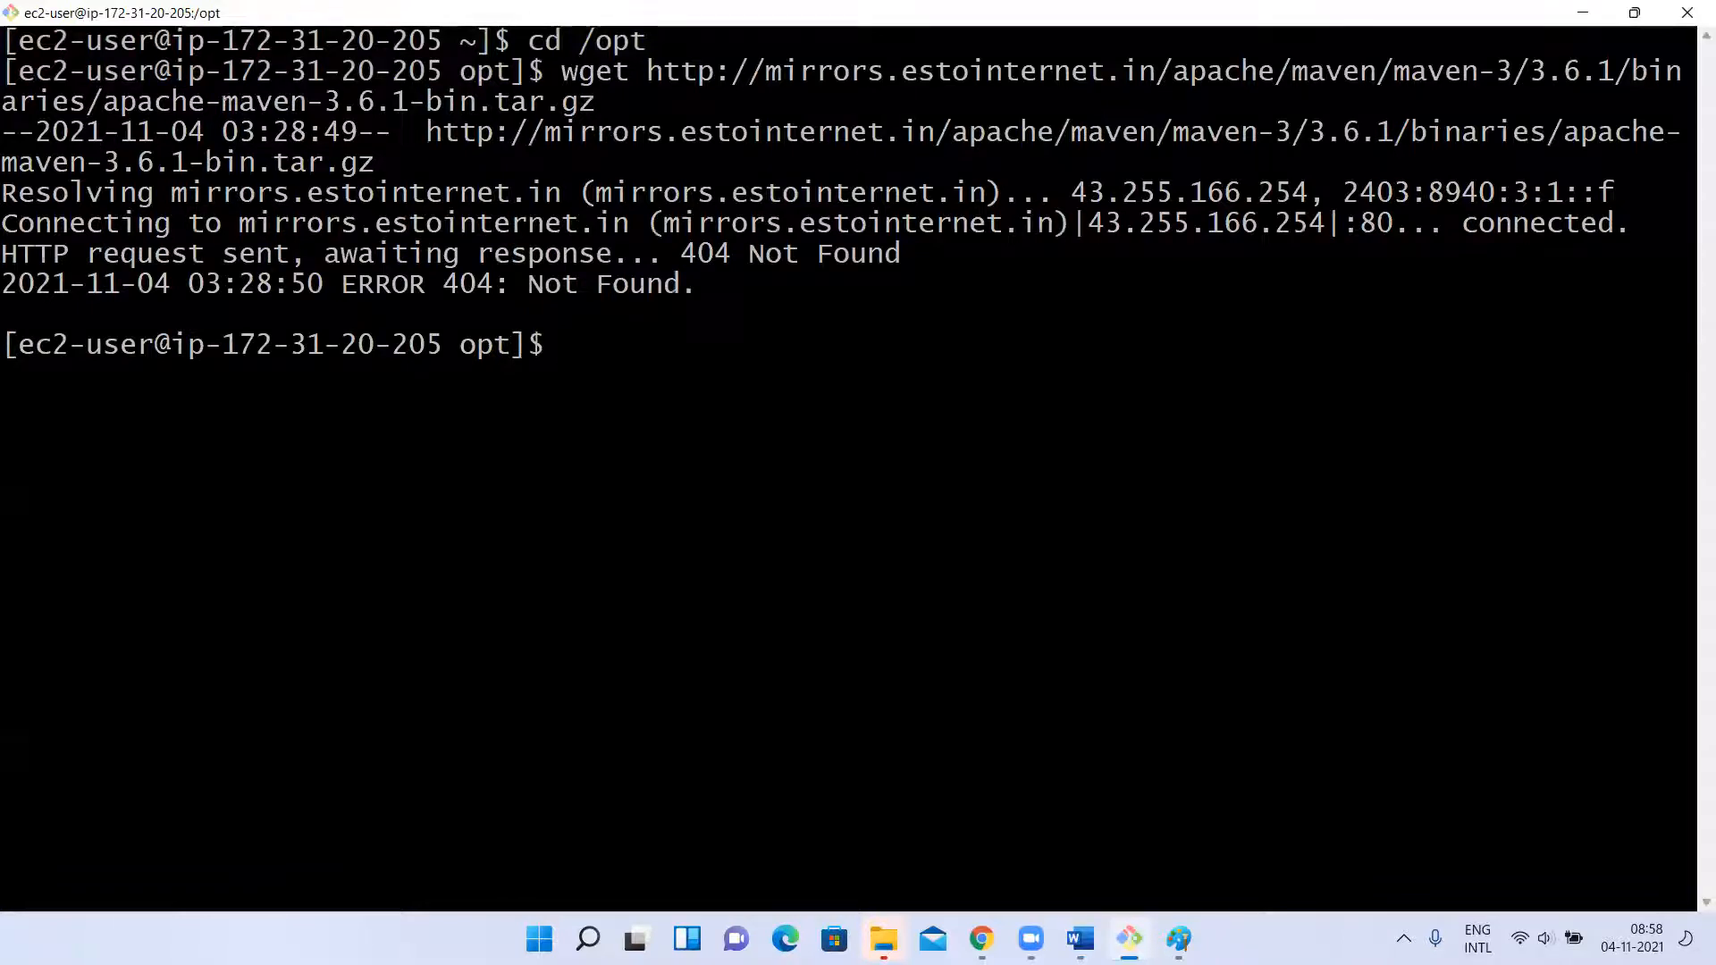
# Try the same Maven 3.6.1 wget download again with sudo.
pyautogui.press('Up')
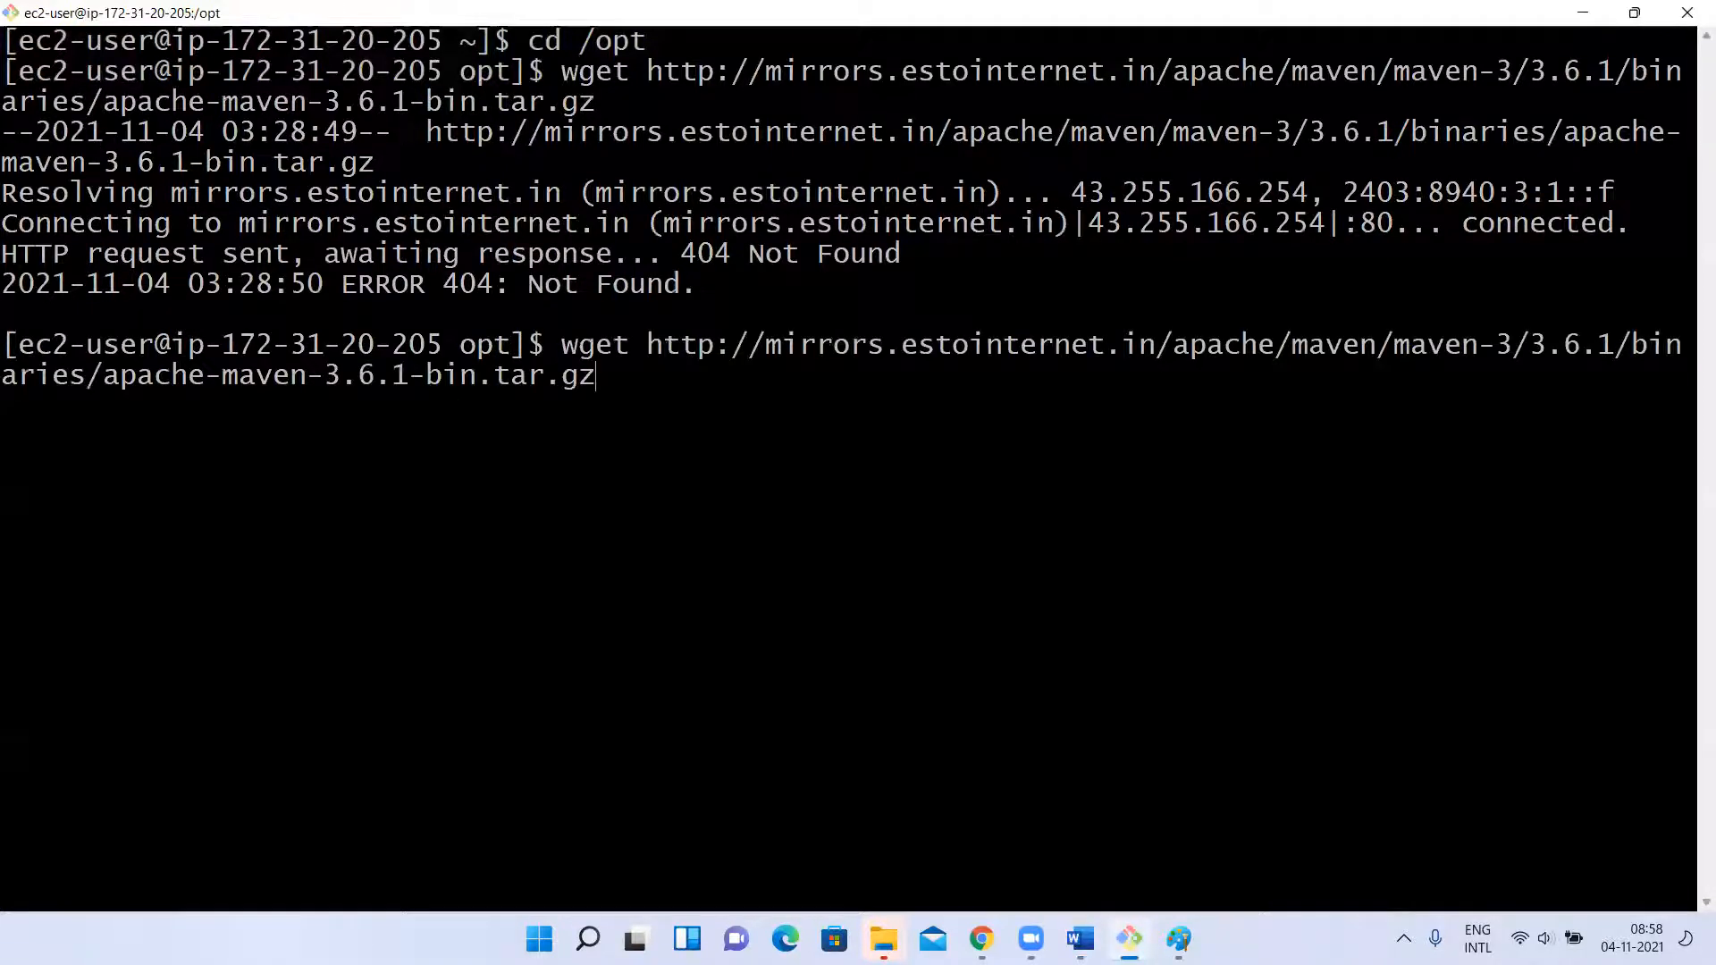
pyautogui.press('Home')
pyautogui.write('sudo')
pyautogui.press('Return')
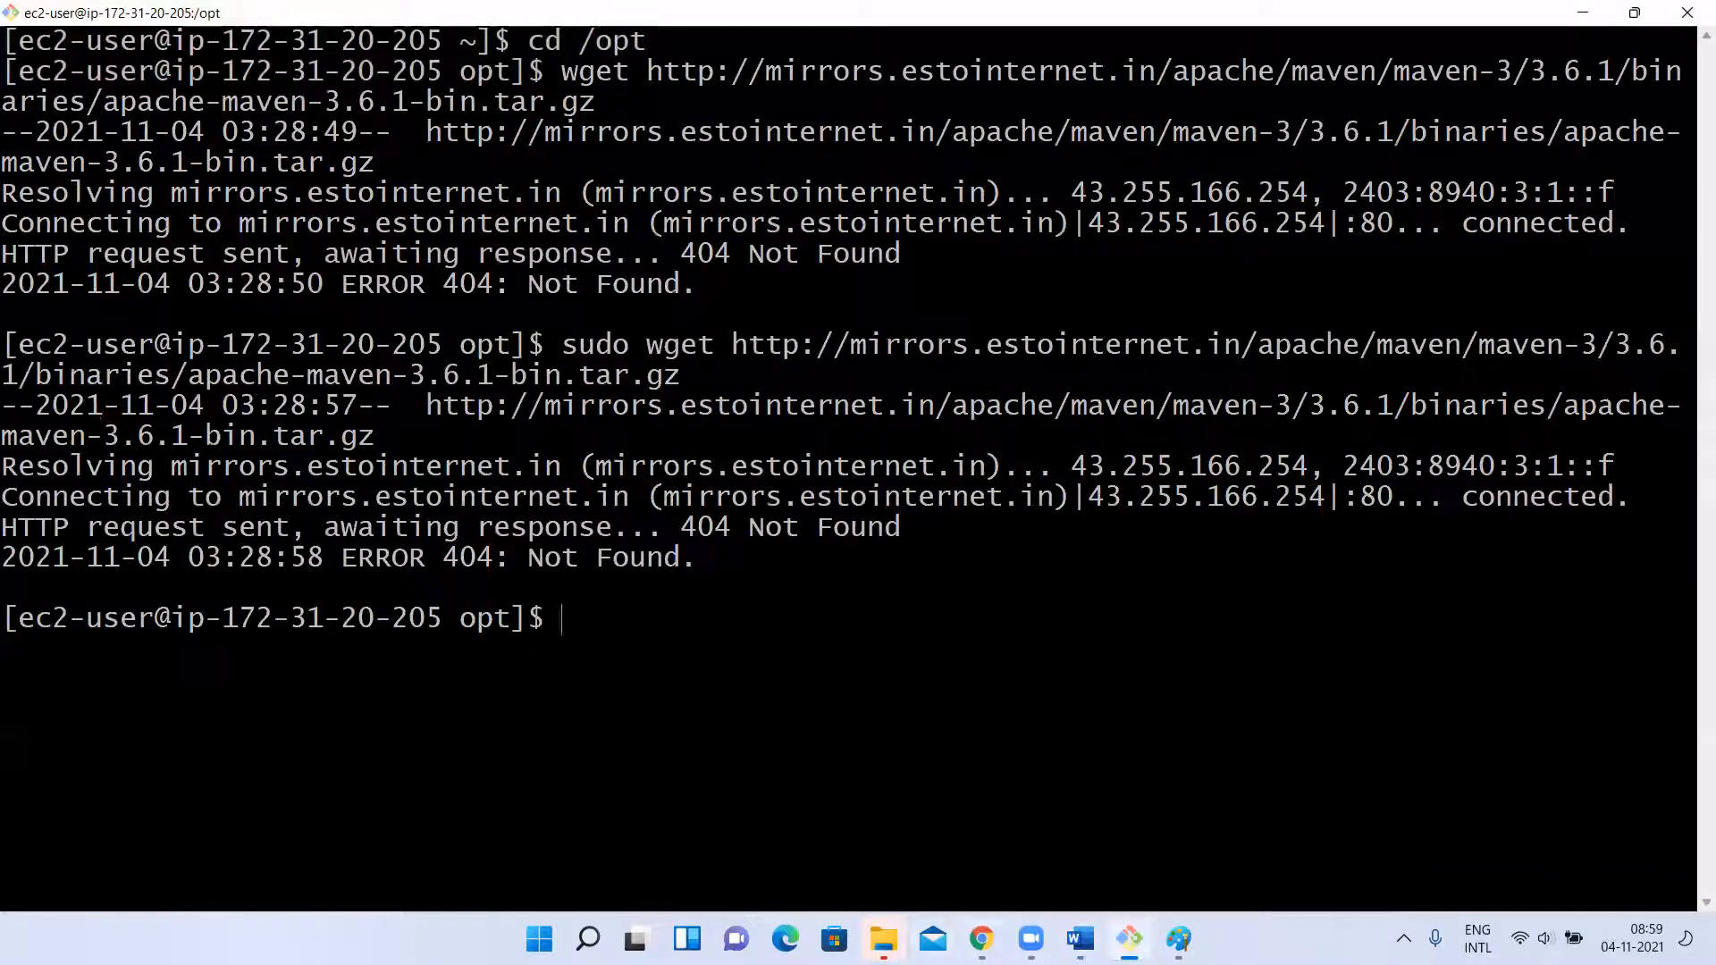
# Switch to Chrome and search the web for "maven download" in a new tab.
pyautogui.click(981, 940)
pyautogui.click(568, 19)
pyautogui.write('mav')
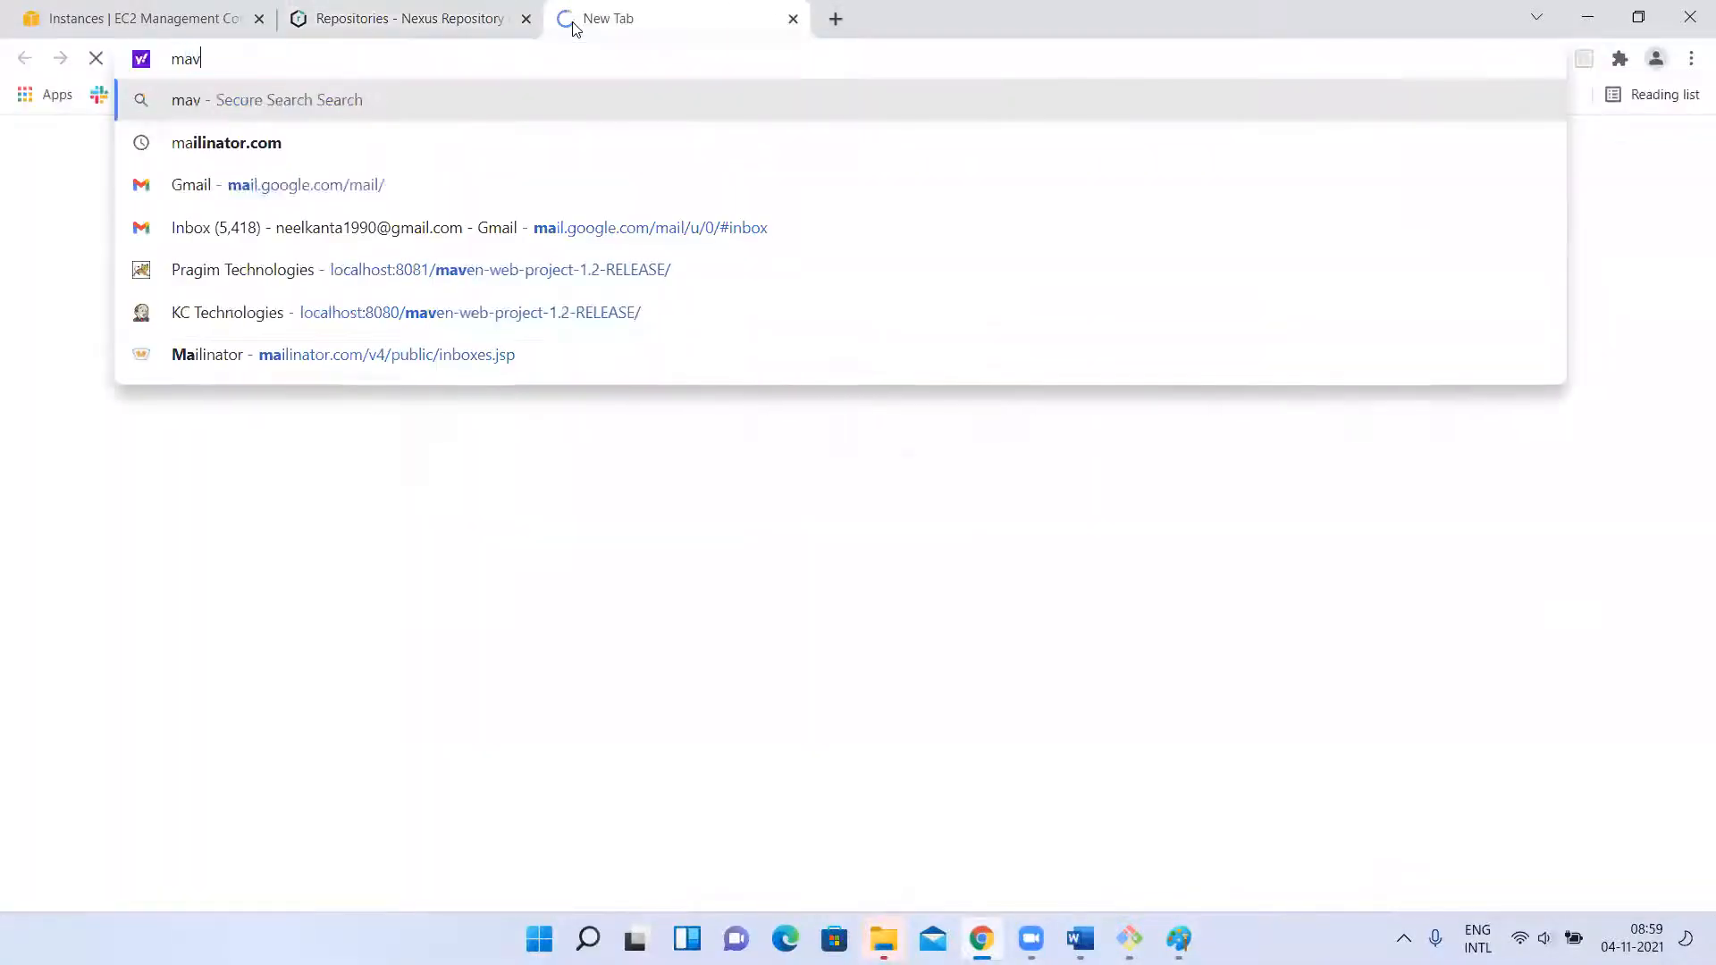
pyautogui.write('en do')
pyautogui.press('Down')
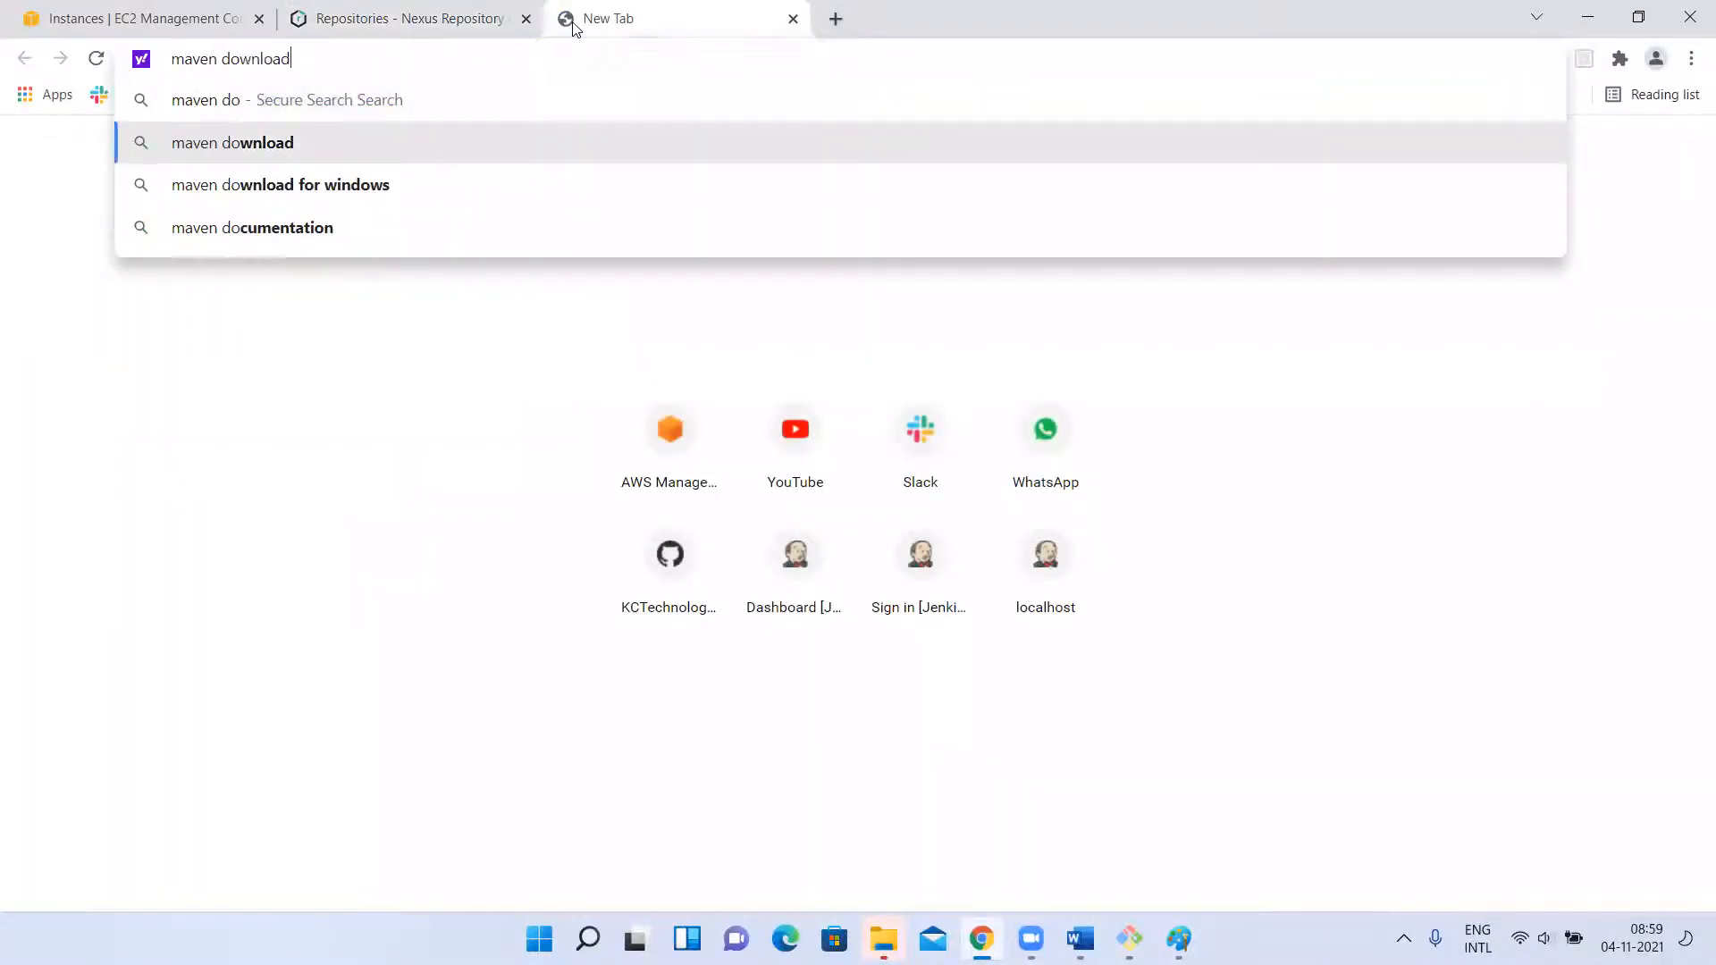
pyautogui.press('Return')
pyautogui.scroll(-3, 320, 587)
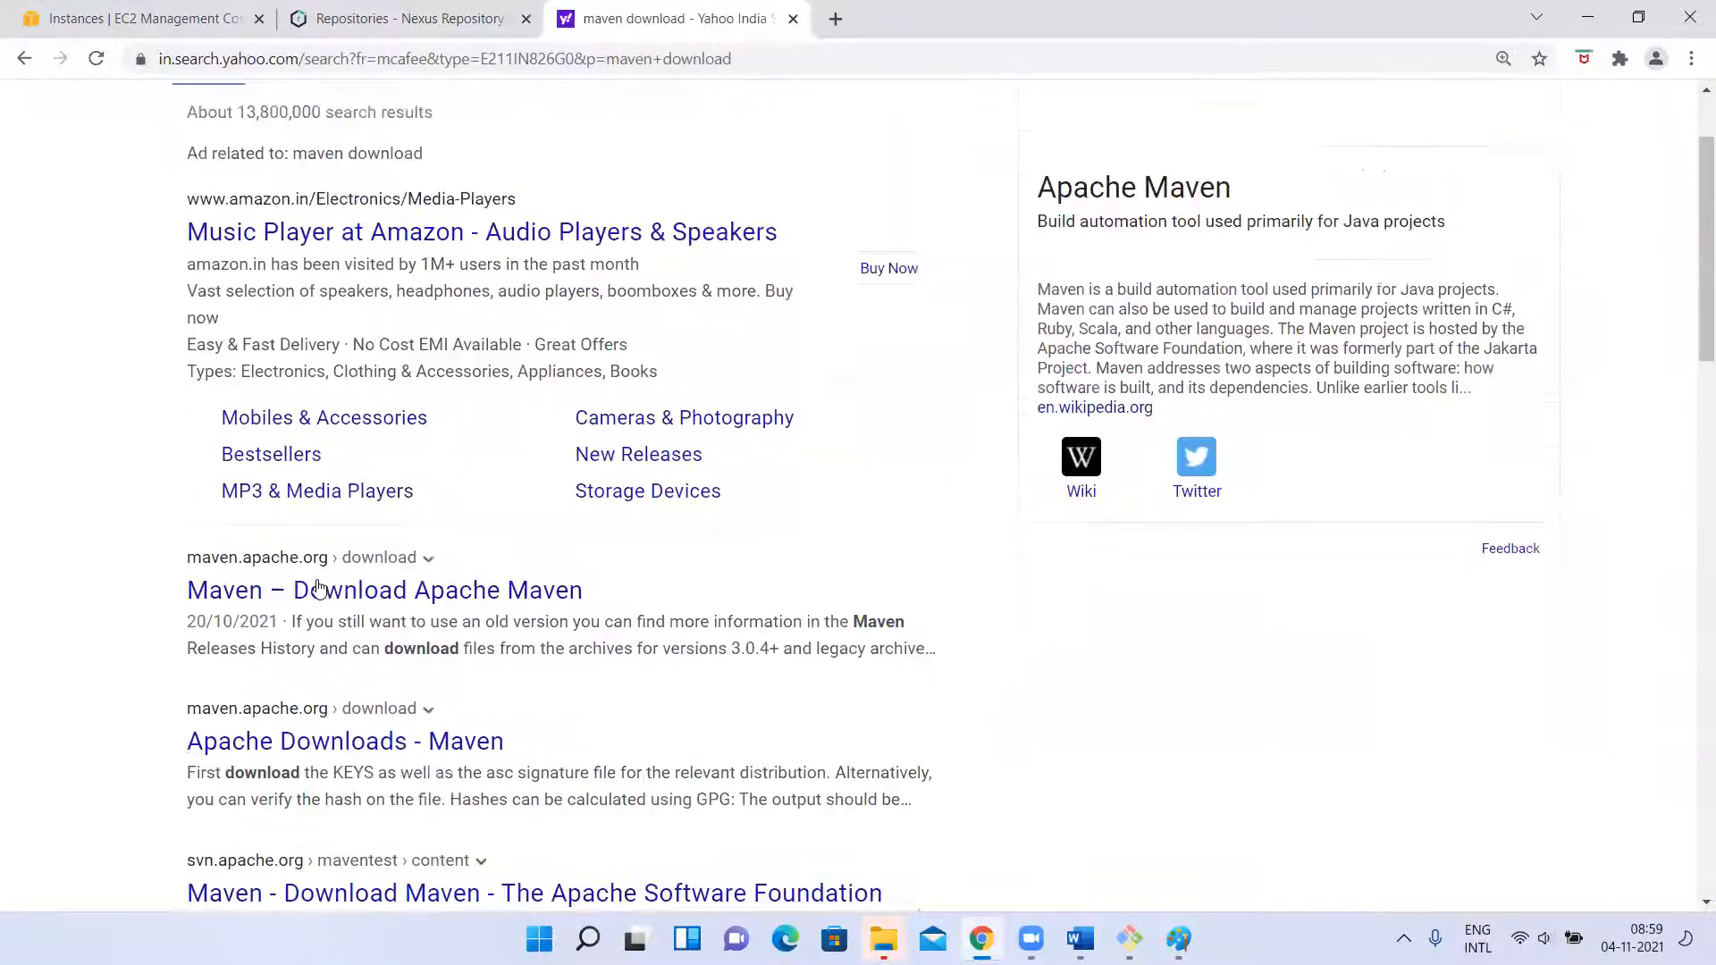
pyautogui.click(295, 590)
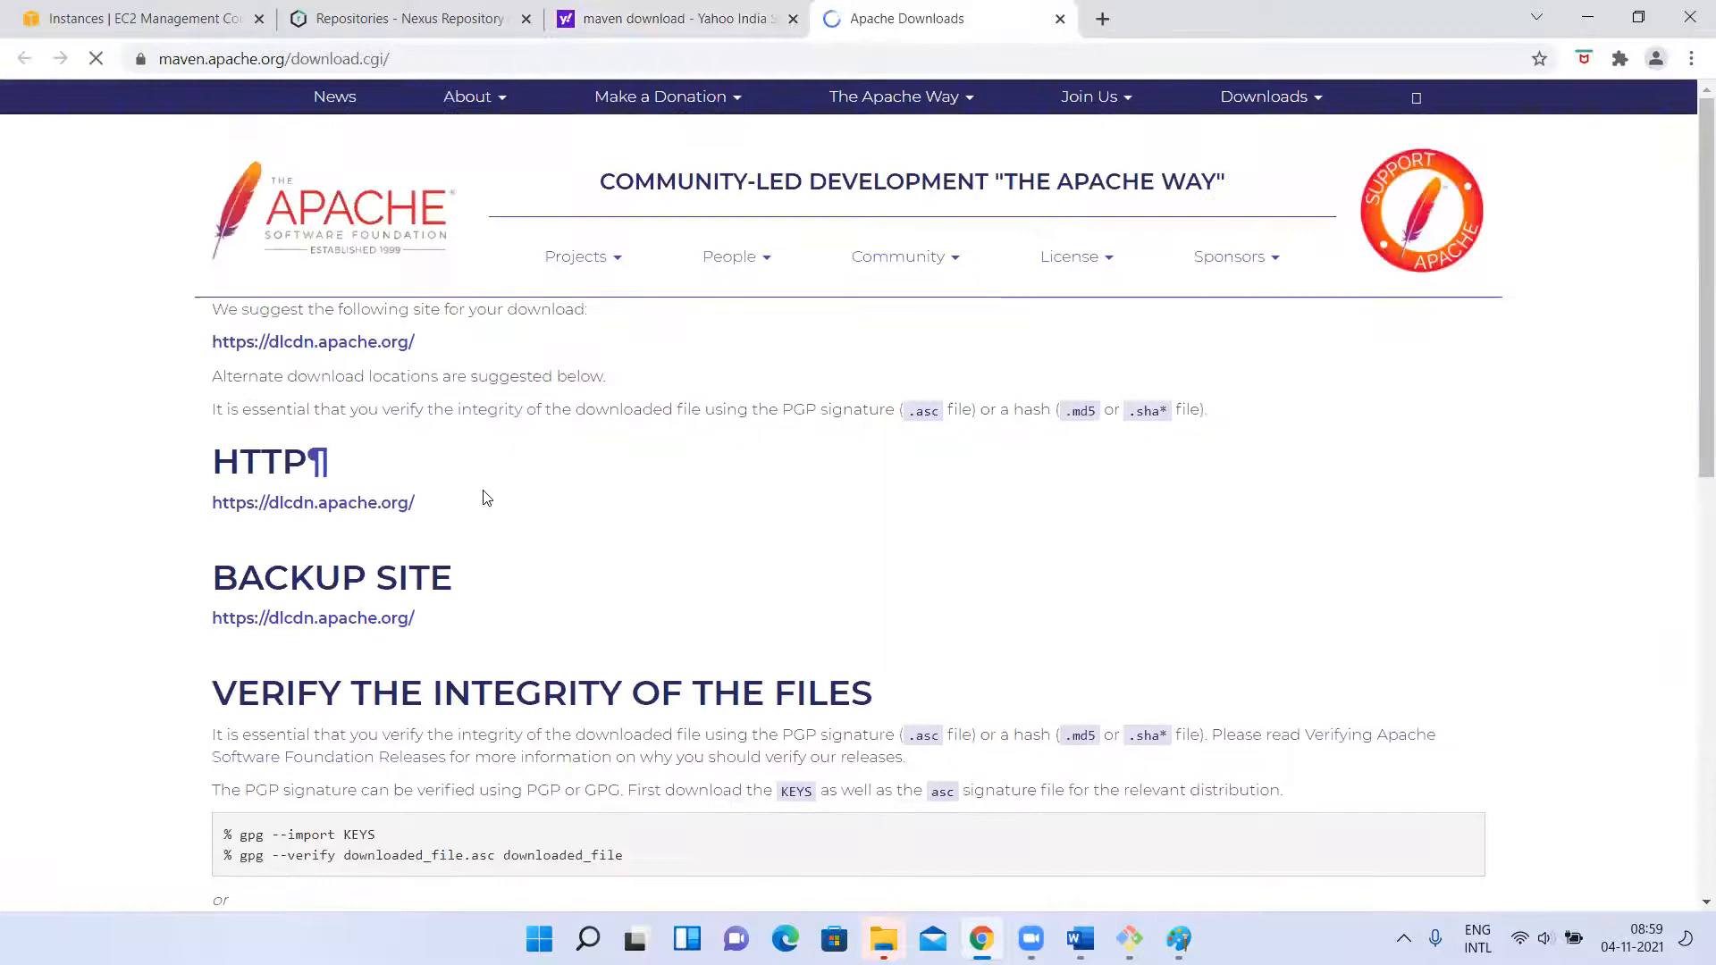
pyautogui.scroll(-4, 484, 498)
pyautogui.scroll(-5, 367, 399)
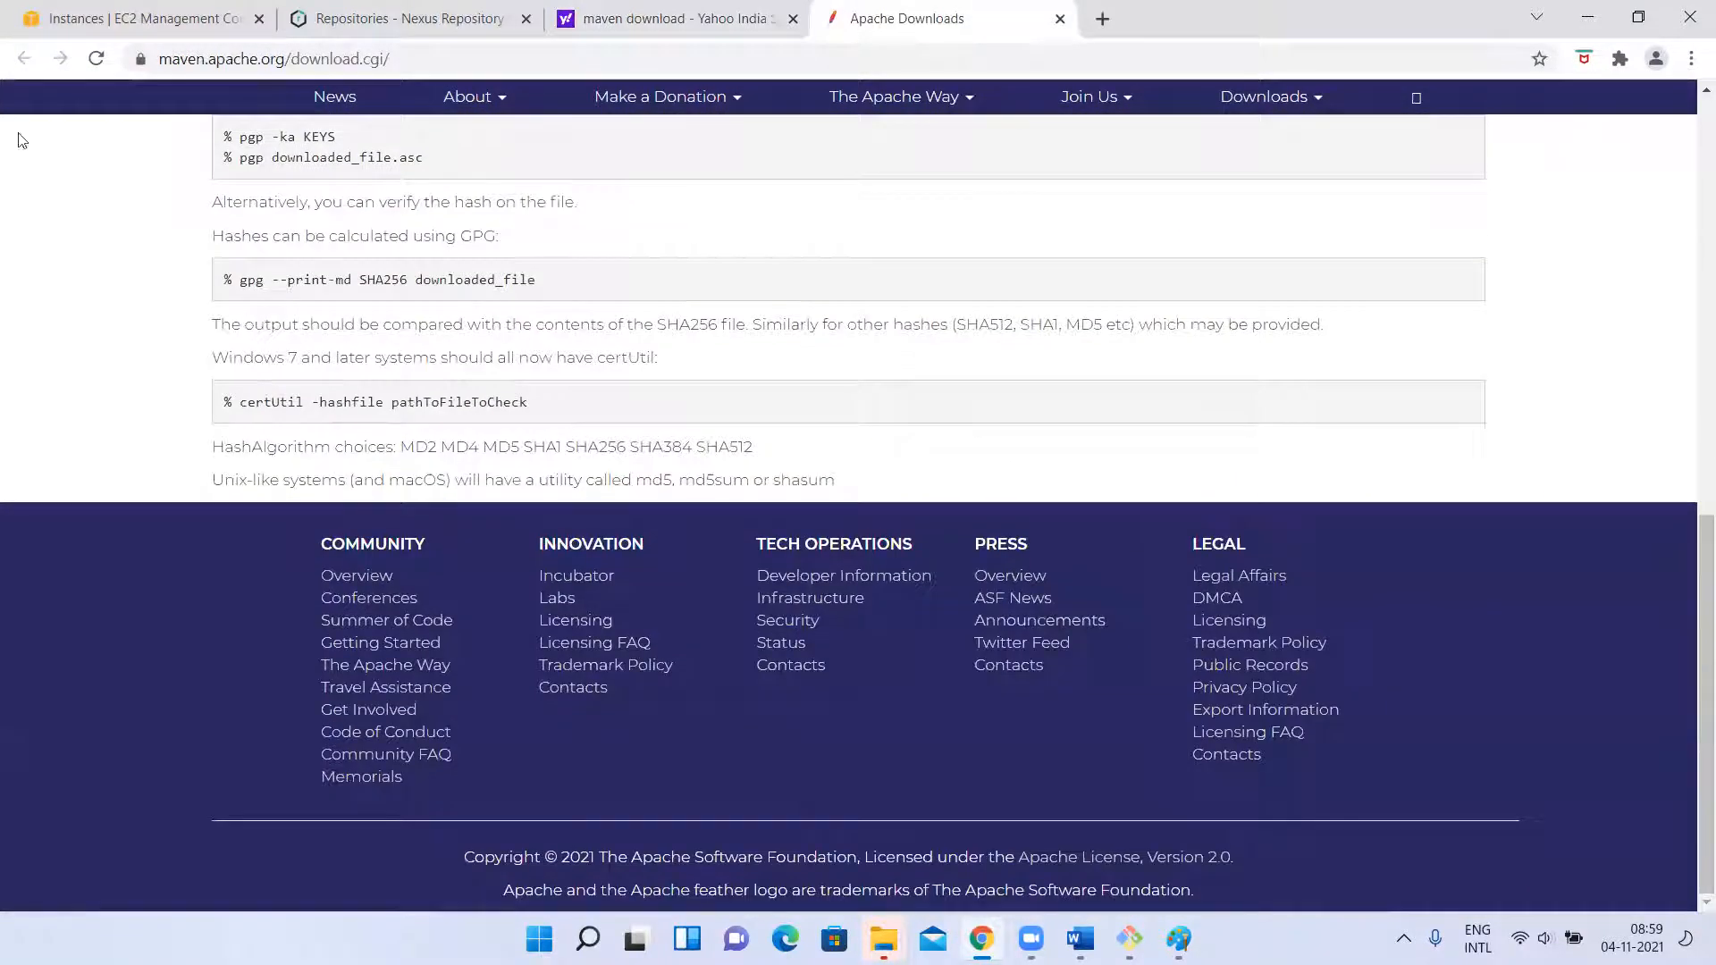
pyautogui.click(1060, 19)
# Open the Apache Maven download page from the search results and copy the link address of apache-maven-3.8.3-bin.zip.
pyautogui.scroll(1, 269, 420)
pyautogui.click(345, 546)
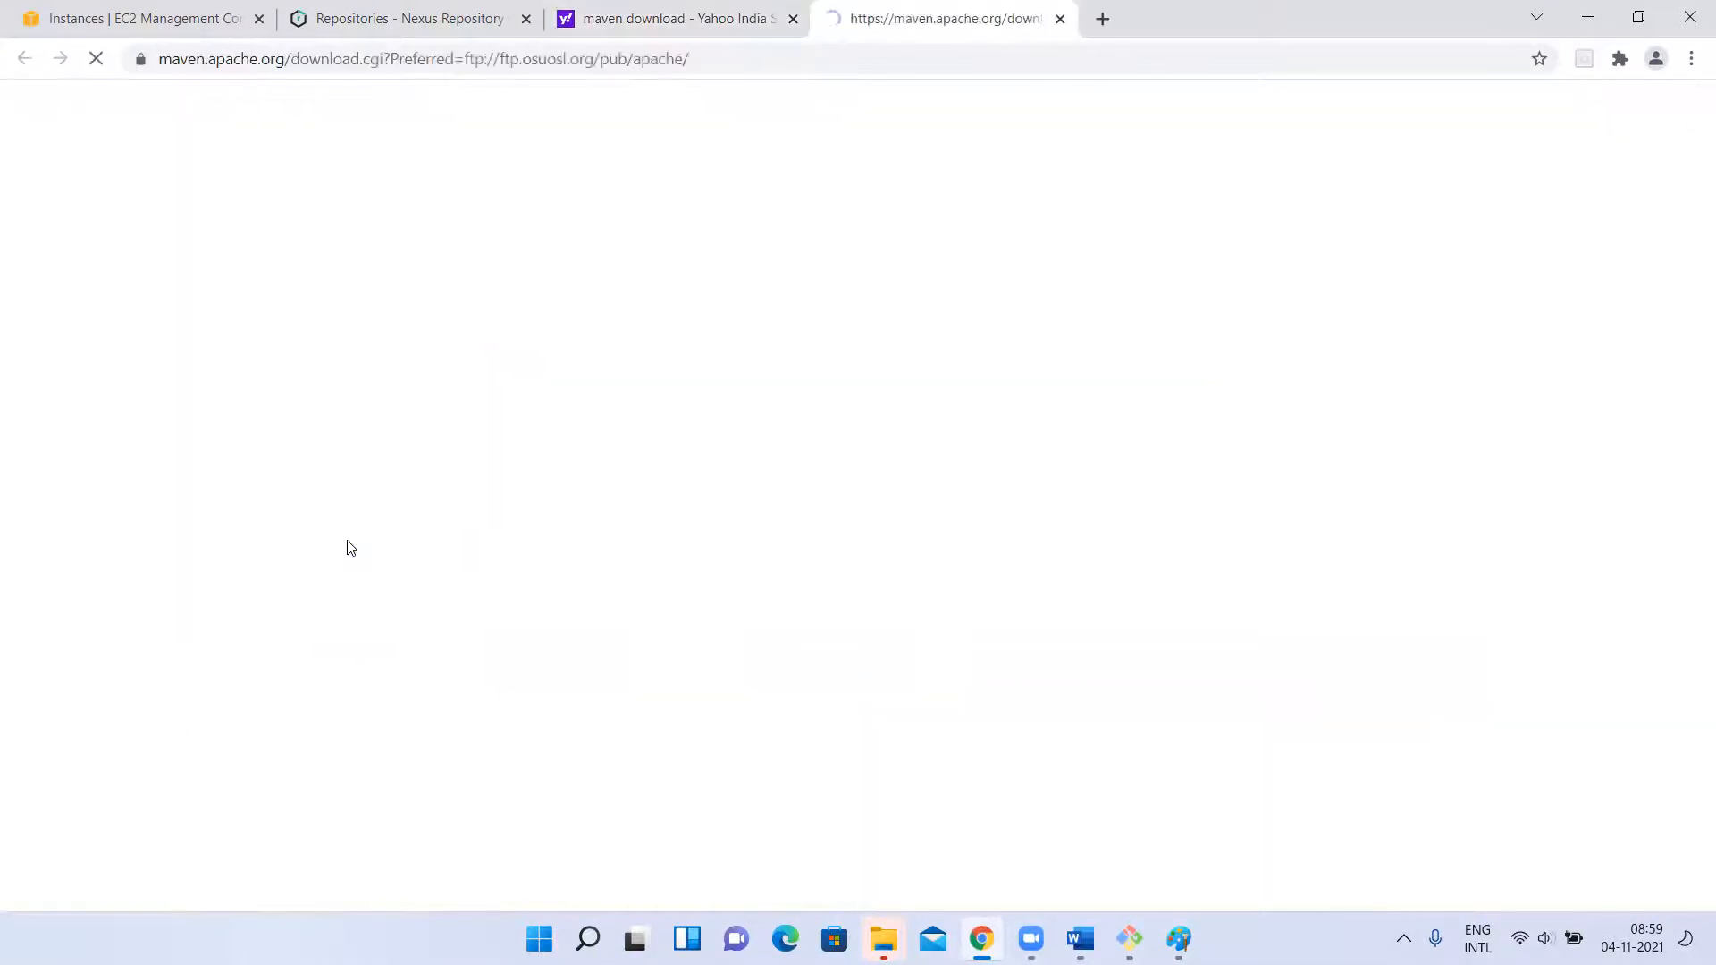
pyautogui.scroll(-6, 566, 607)
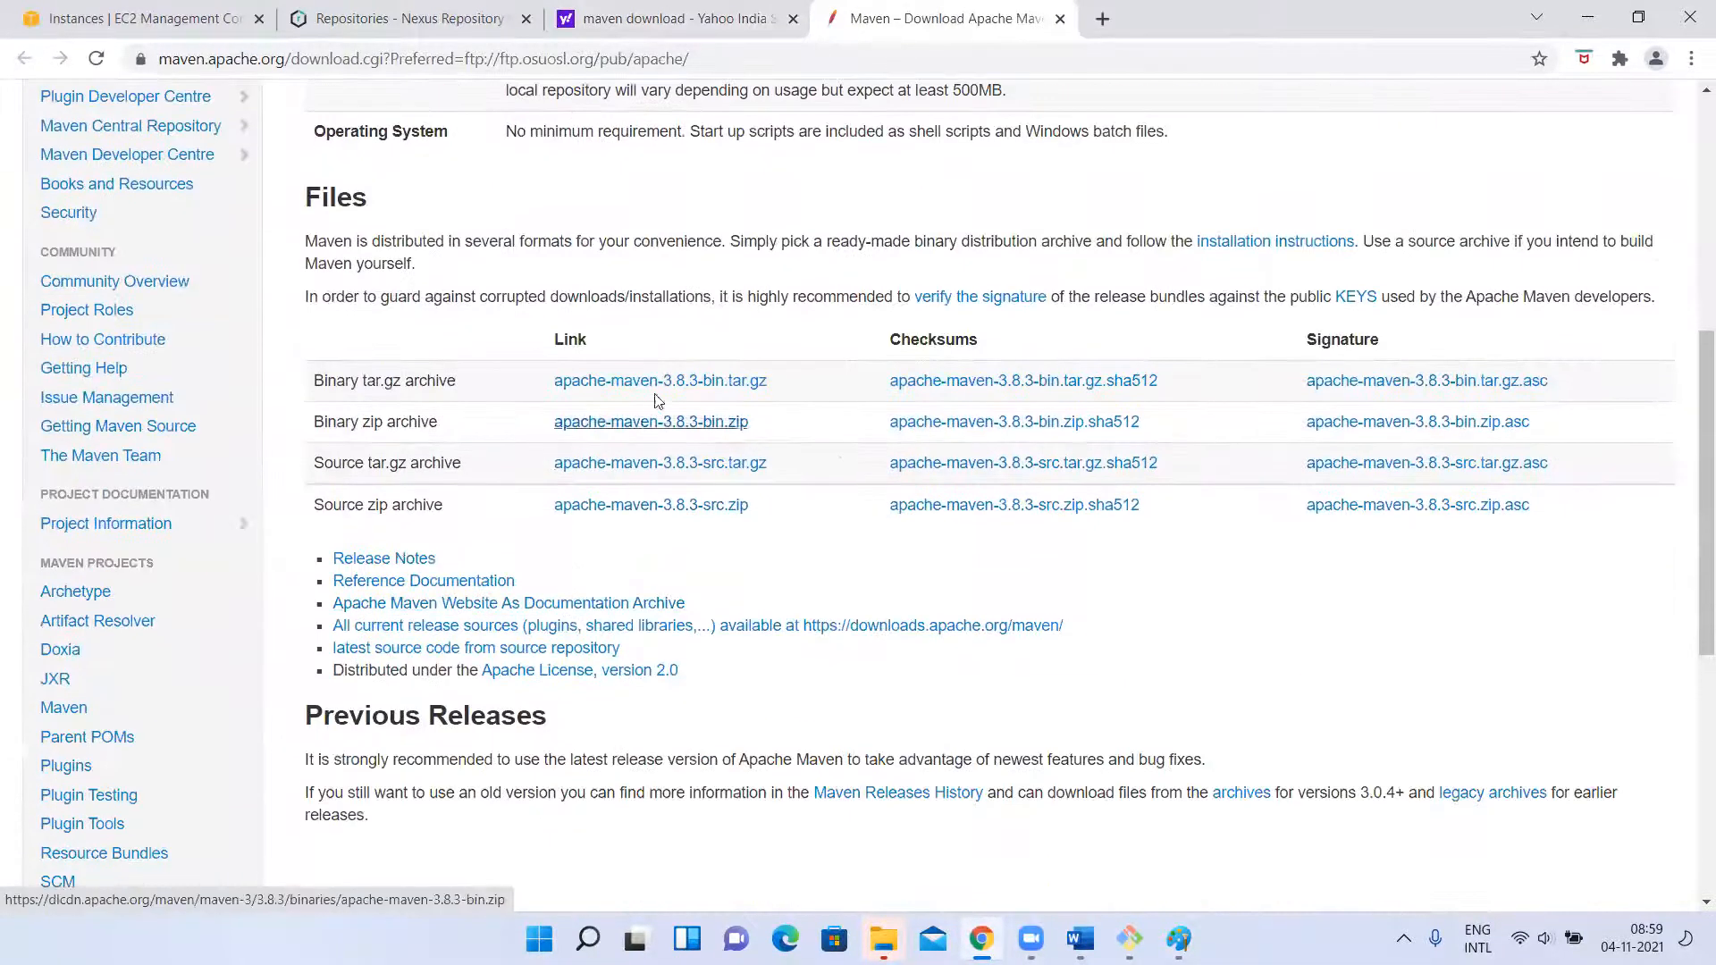
pyautogui.rightClick(645, 429)
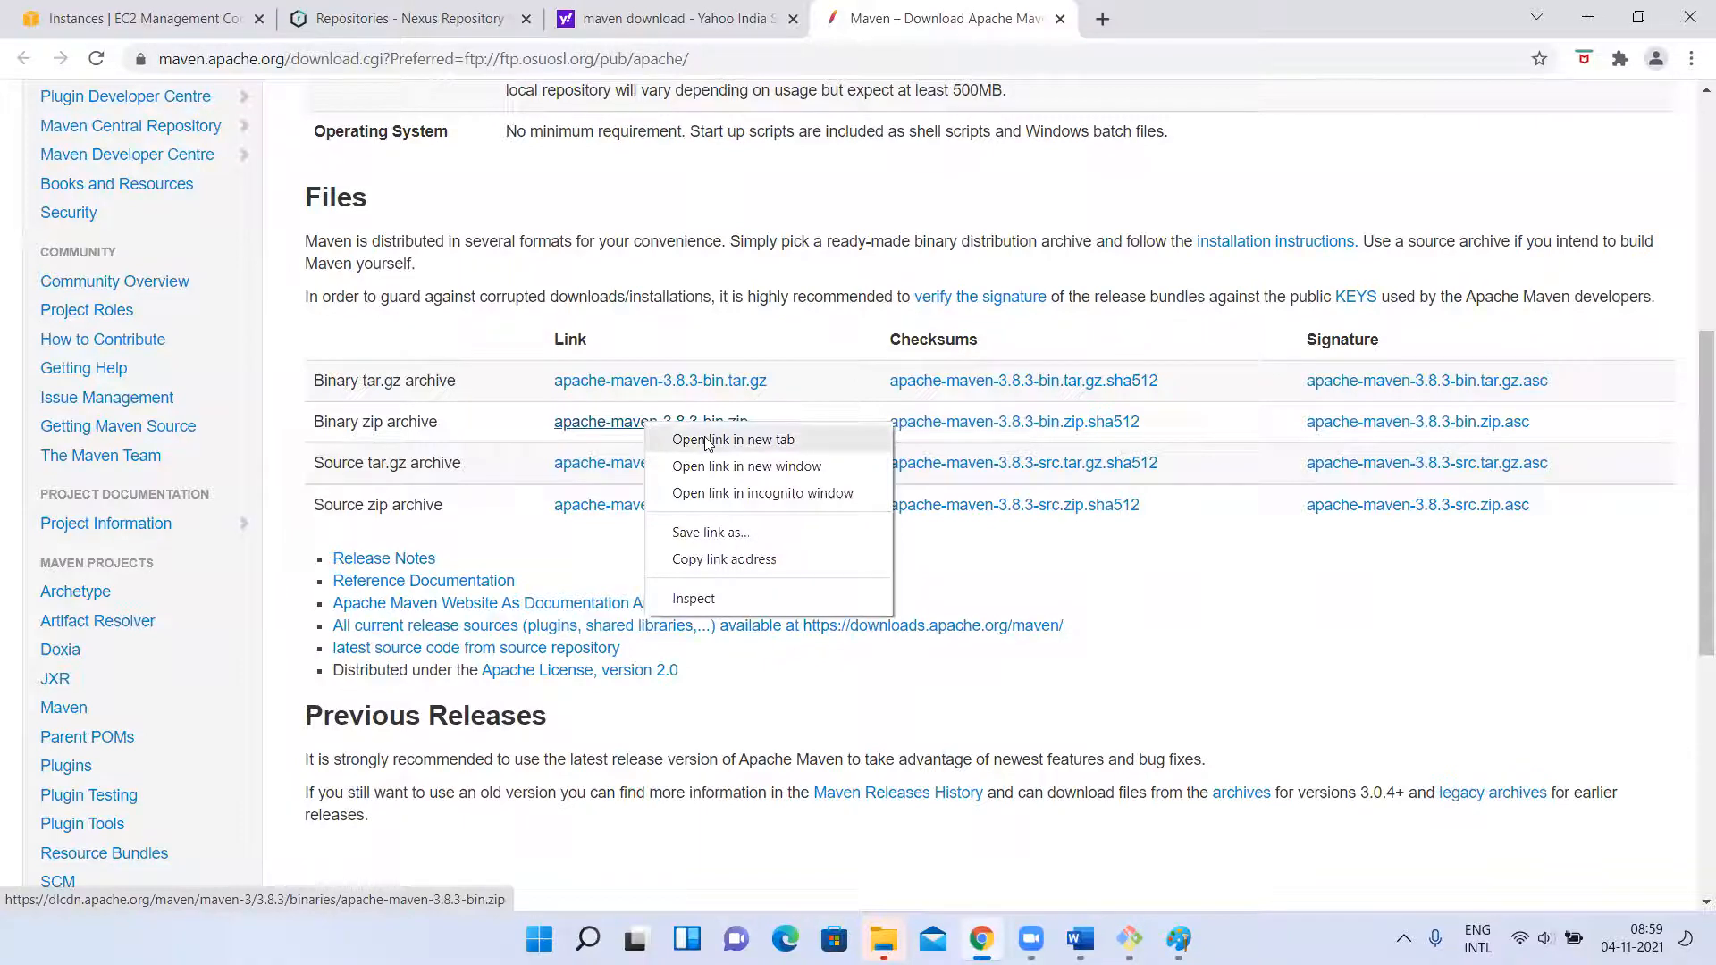
pyautogui.click(702, 560)
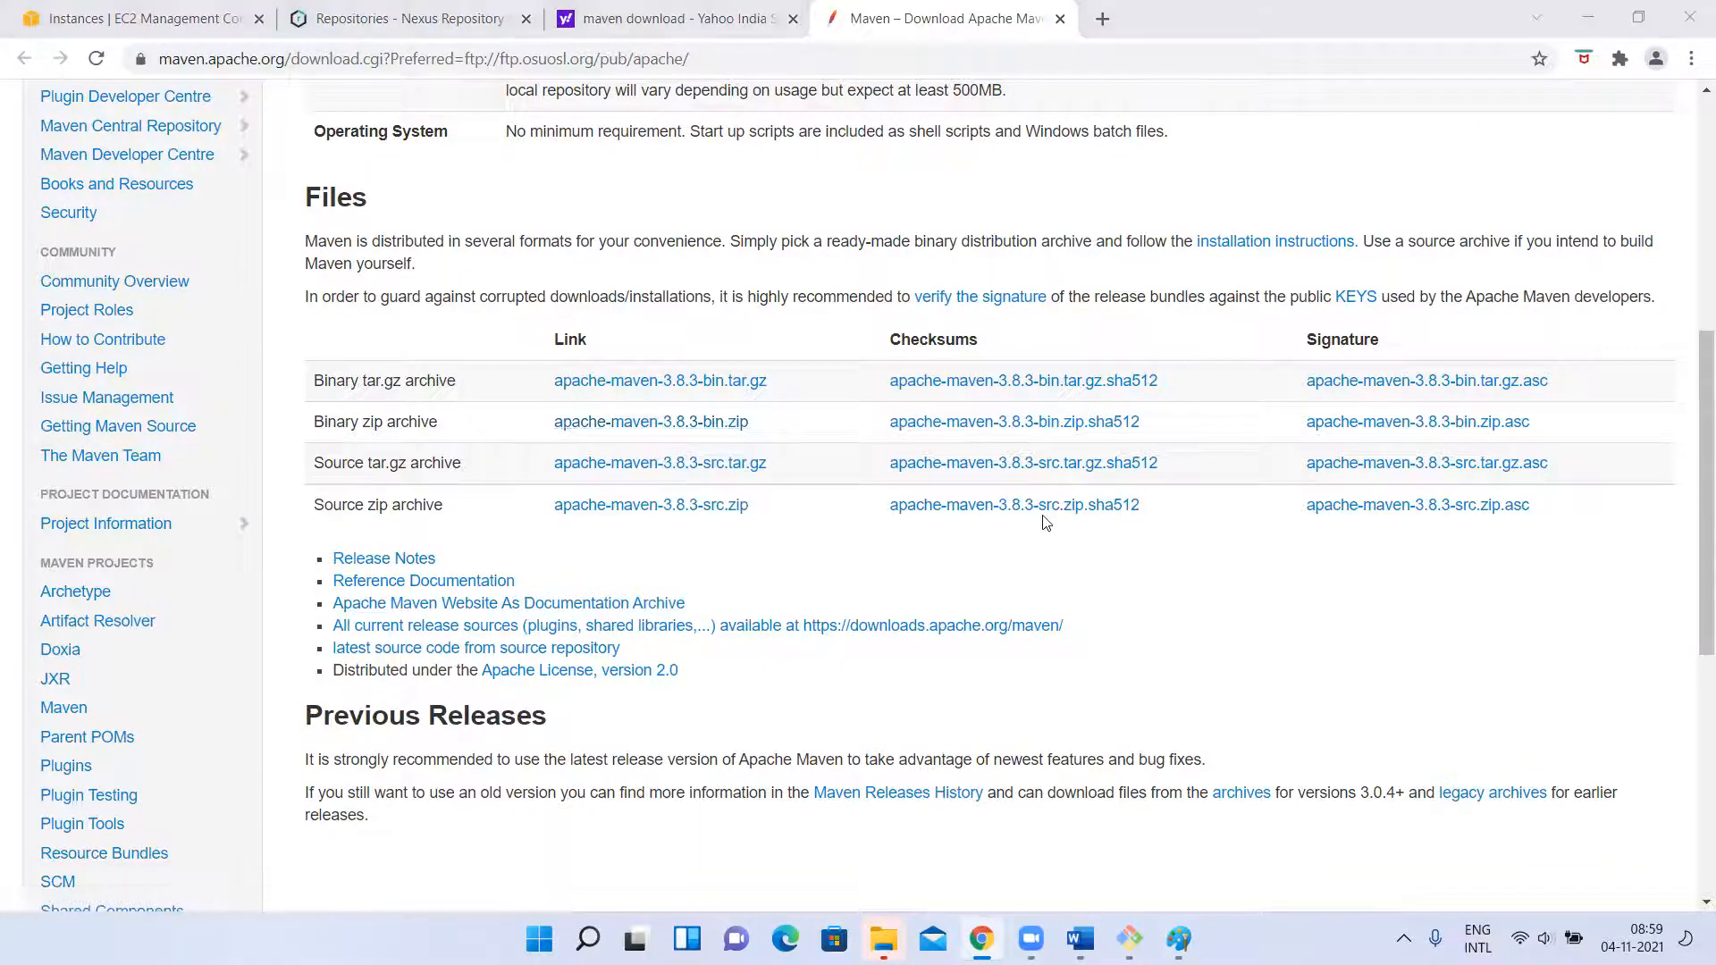
# Return to the terminal, clear the screen and list the contents of /opt.
pyautogui.hotkey('alt', 'Tab')
pyautogui.write('clear')
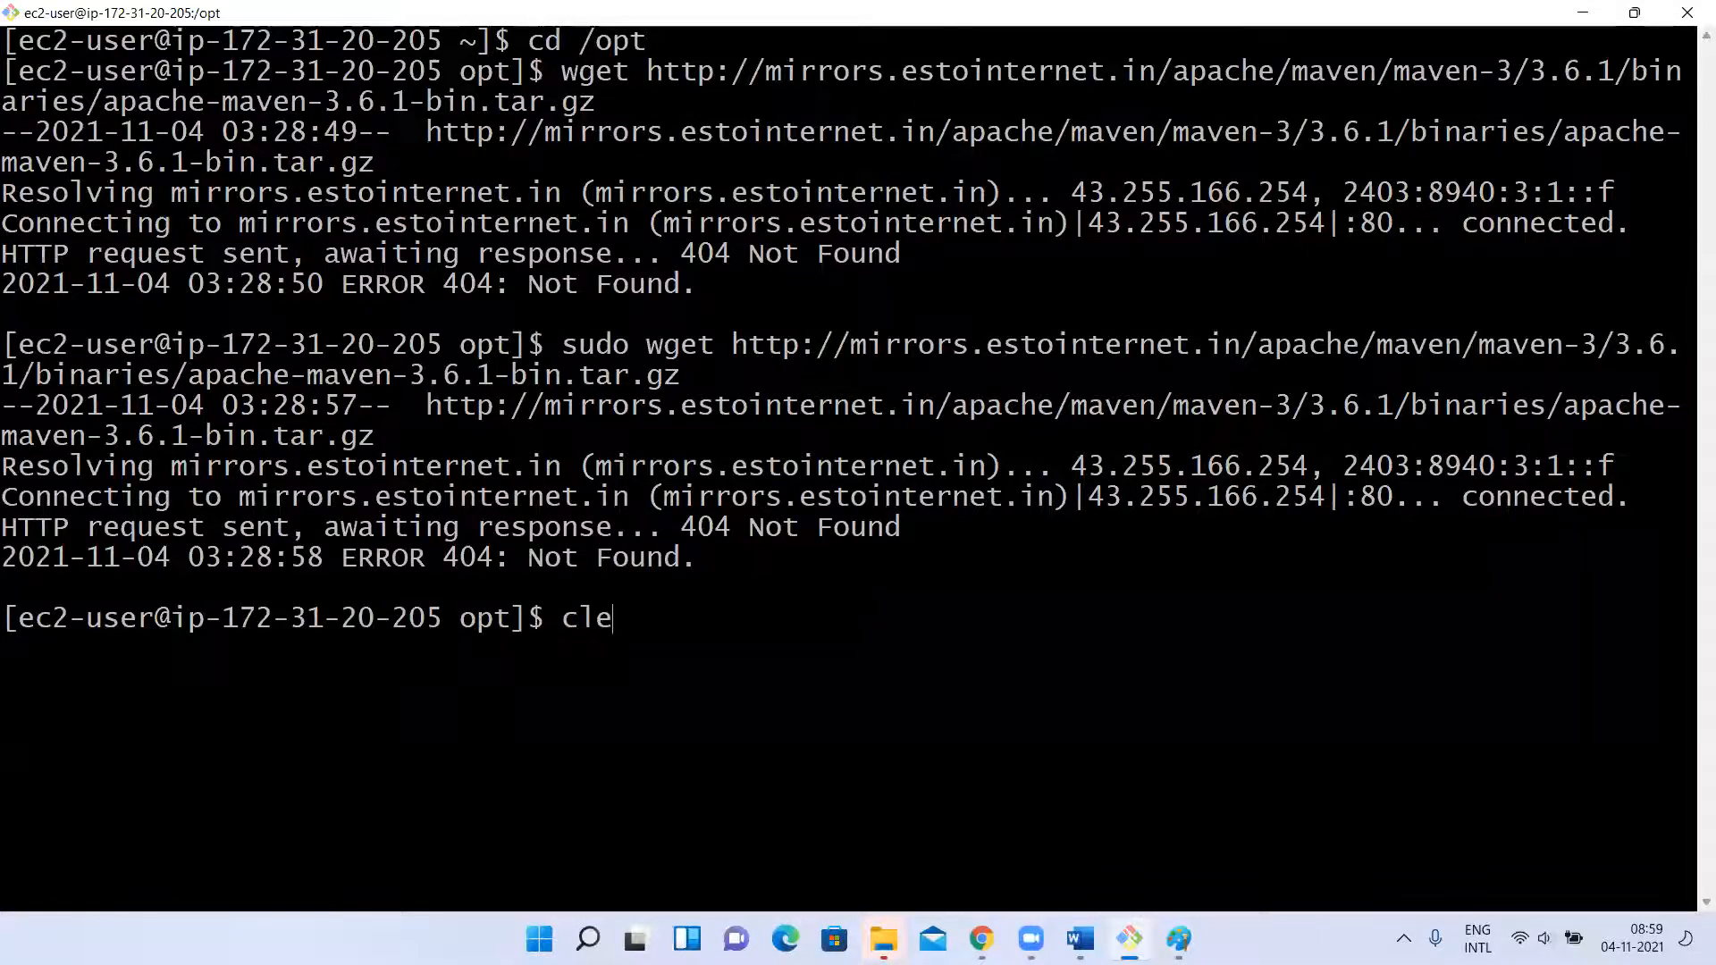
pyautogui.press('Return')
pyautogui.write('ls')
pyautogui.press('Return')
pyautogui.write('c')
pyautogui.press('BackSpace')
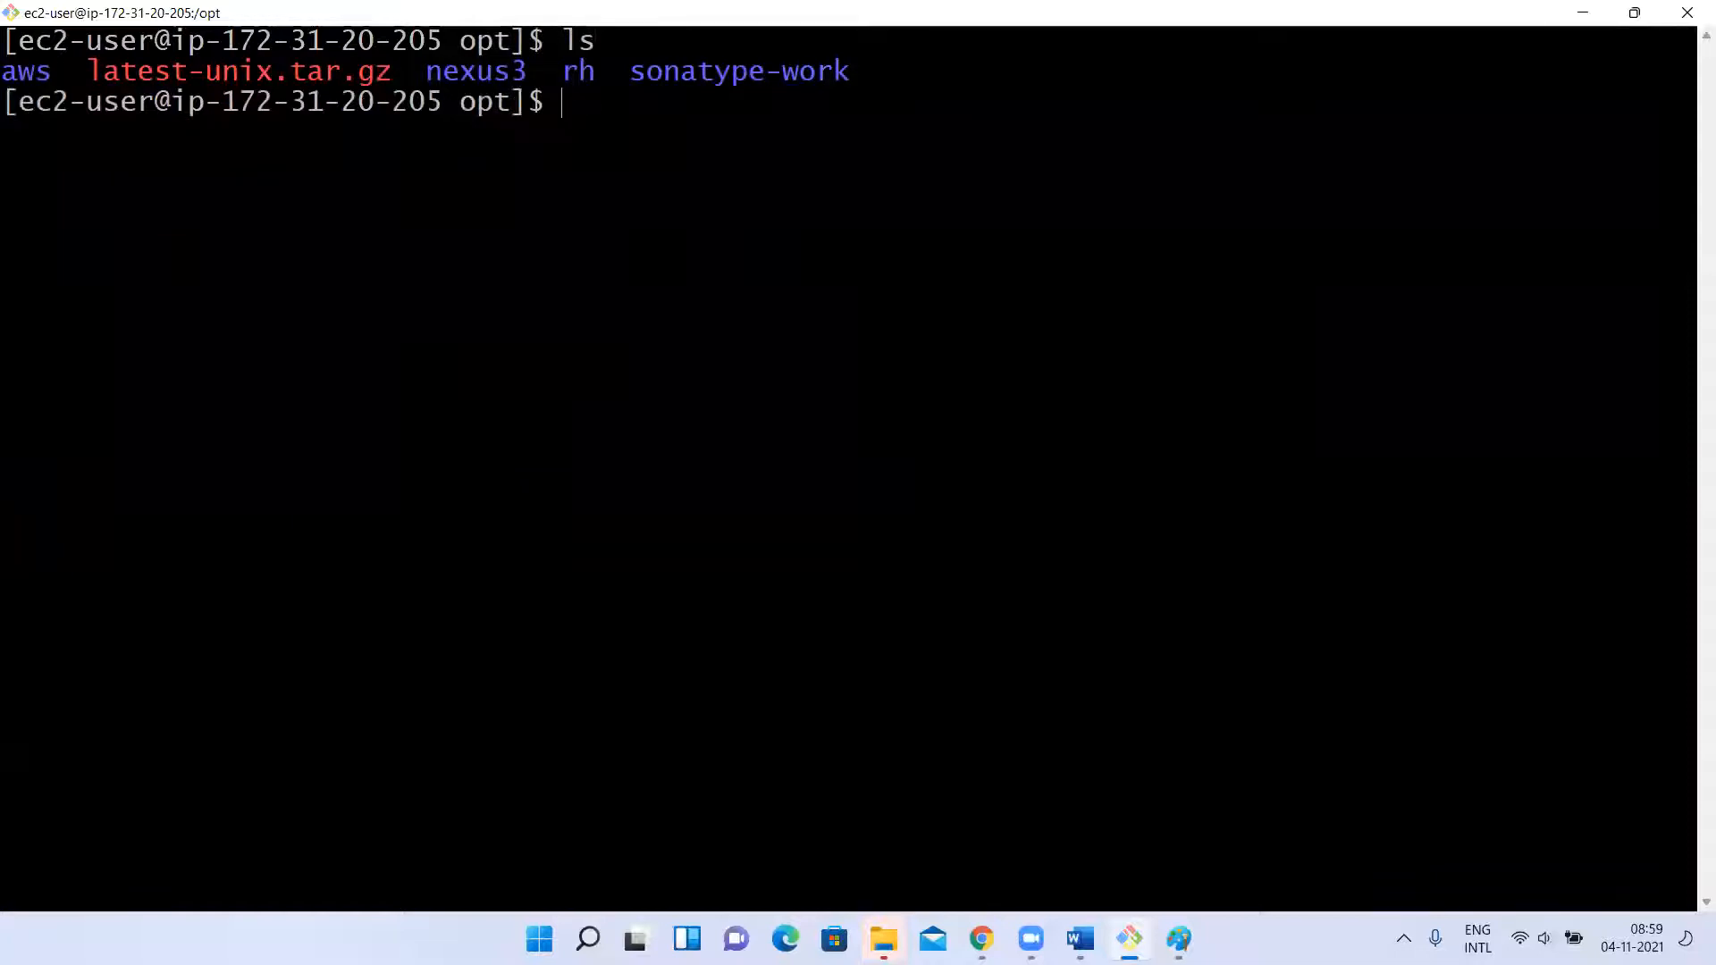
# Download apache-maven-3.8.3-bin.zip into /opt with sudo wget and the copied link, and list the directory.
pyautogui.write('sudo wget')
pyautogui.rightClick(657, 605)
pyautogui.click(751, 679)
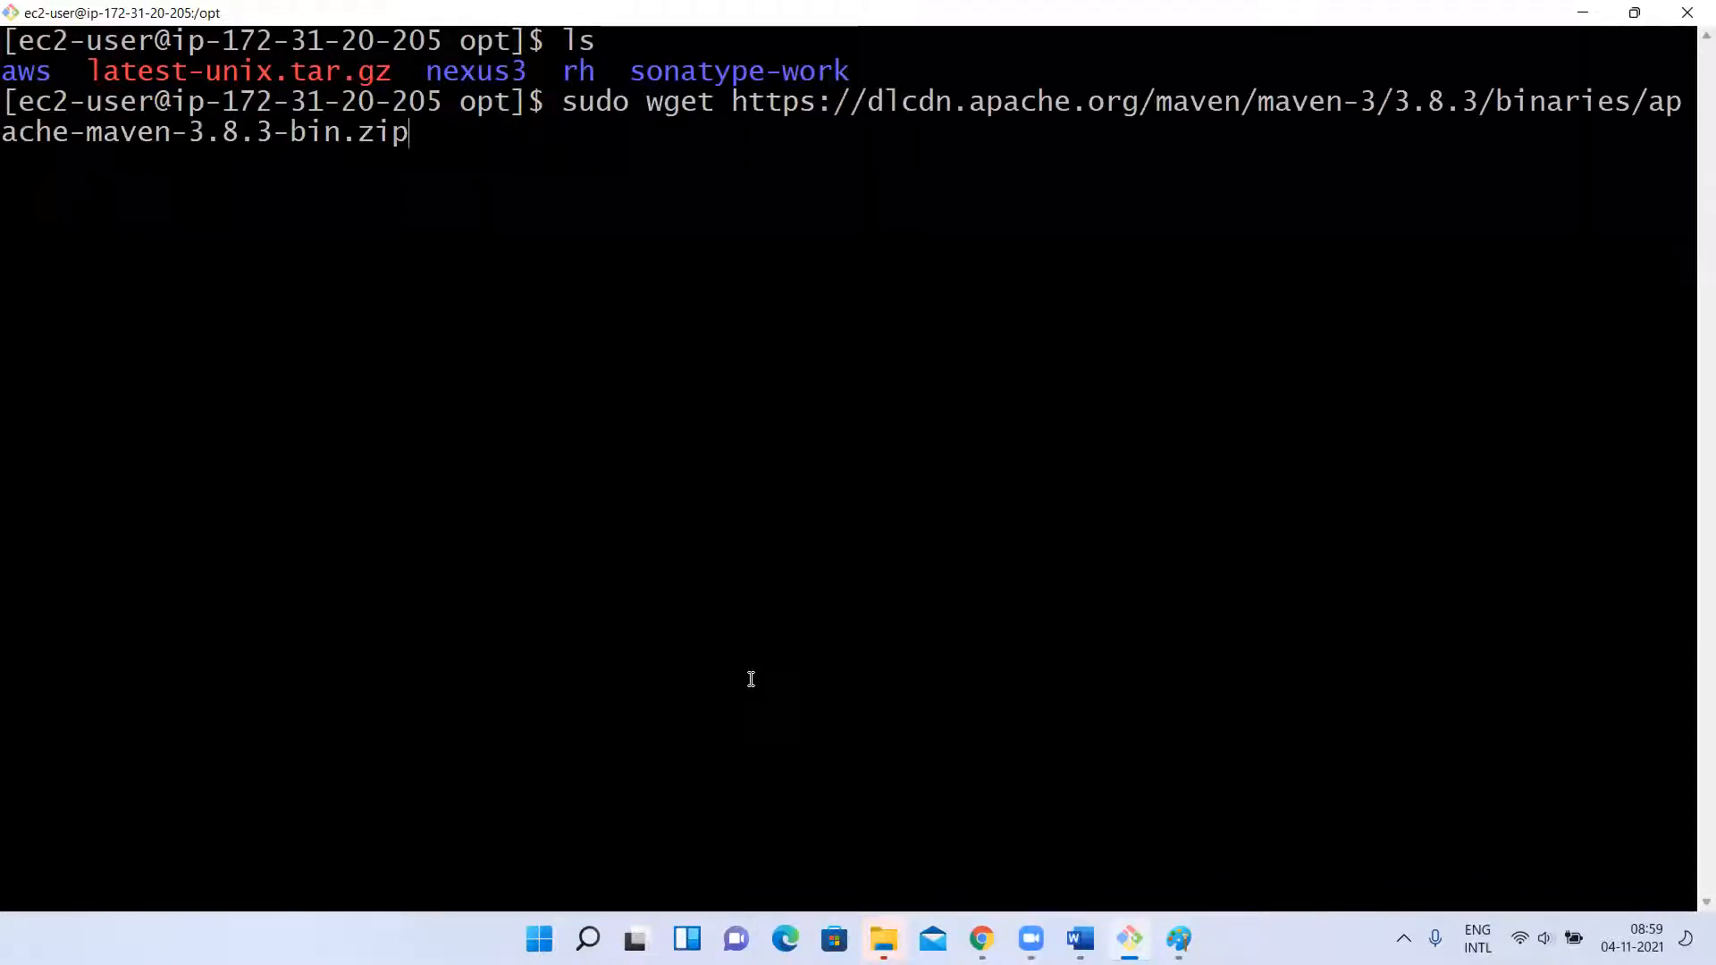
pyautogui.press('Return')
pyautogui.write('ls')
pyautogui.press('Return')
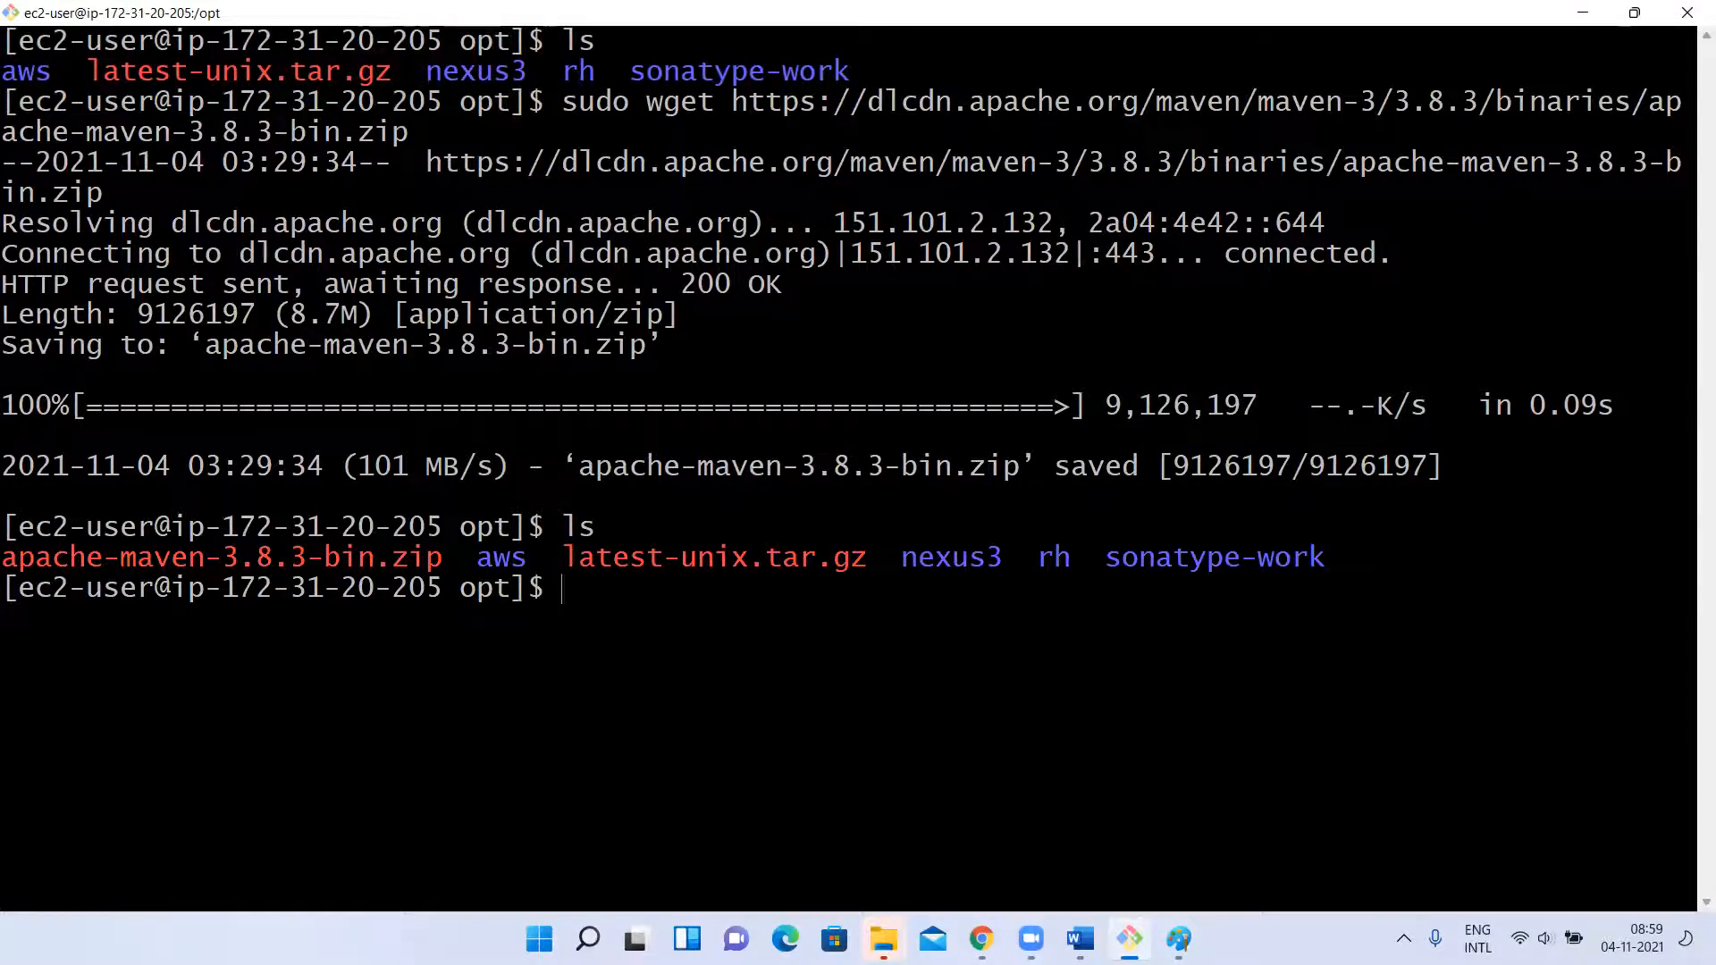
# Try to unzip apache-maven-3.8.3-bin.zip without sudo.
pyautogui.write('unzip ap')
pyautogui.press('Tab')
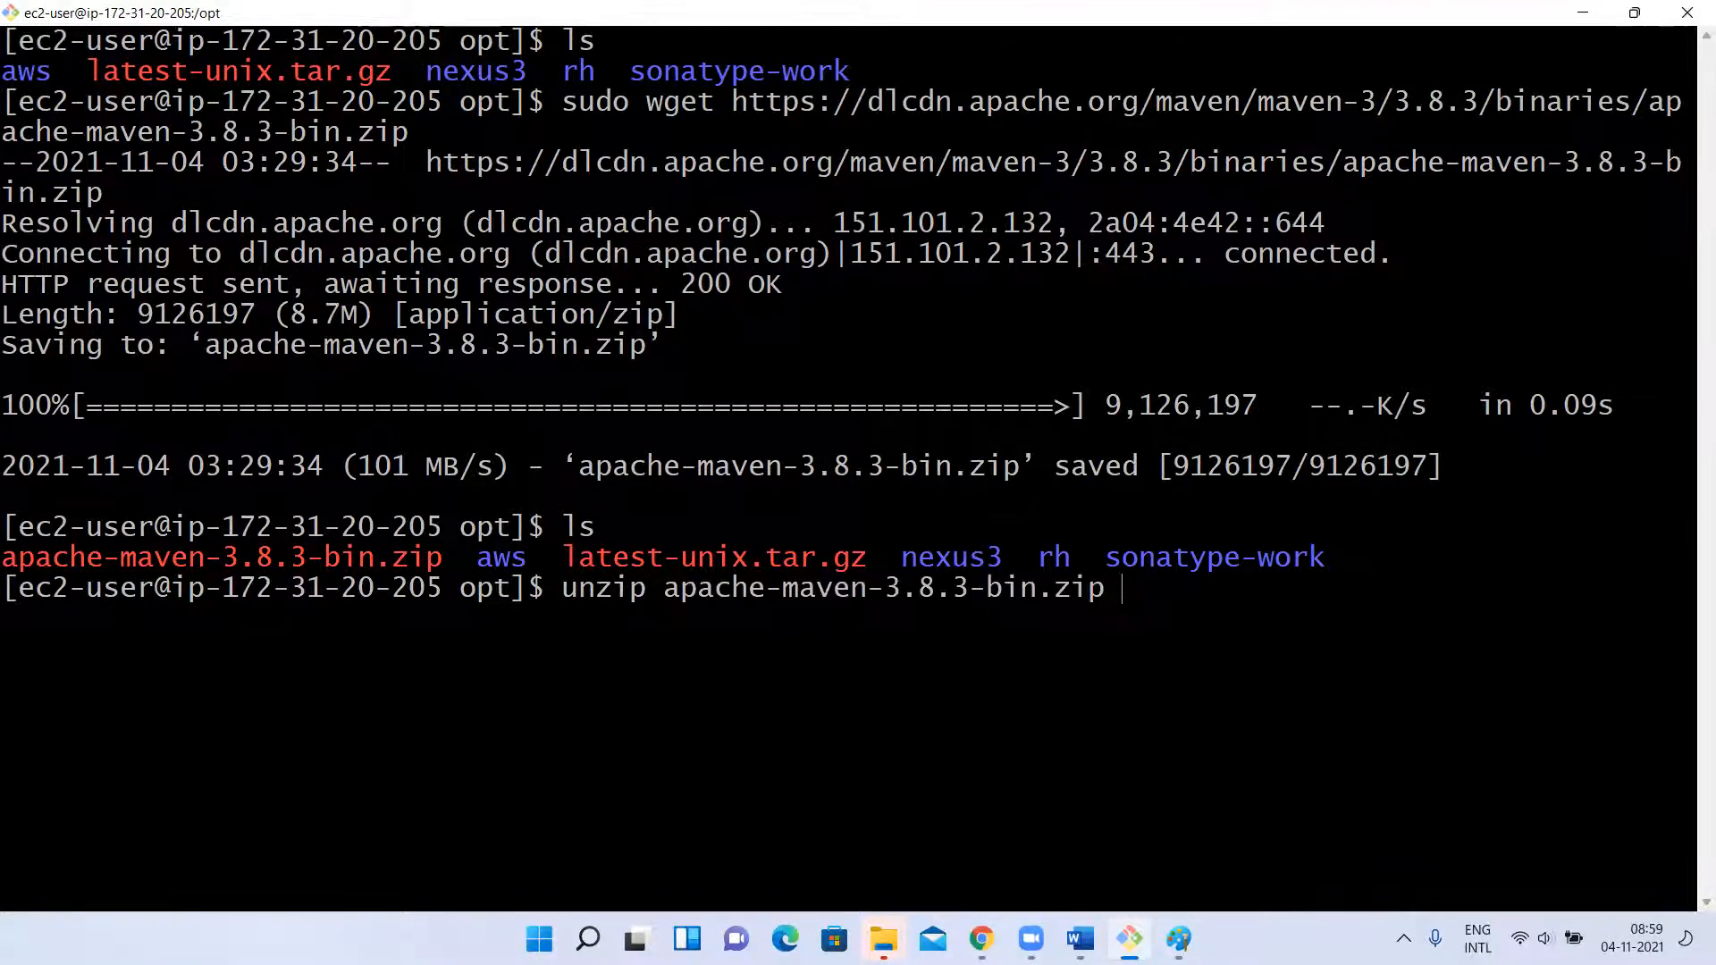
pyautogui.press('Return')
# Unzip apache-maven-3.8.3-bin.zip with sudo, clear the screen and list the contents of /opt.
pyautogui.press('Up')
pyautogui.press('Home')
pyautogui.write('sudo')
pyautogui.press('Return')
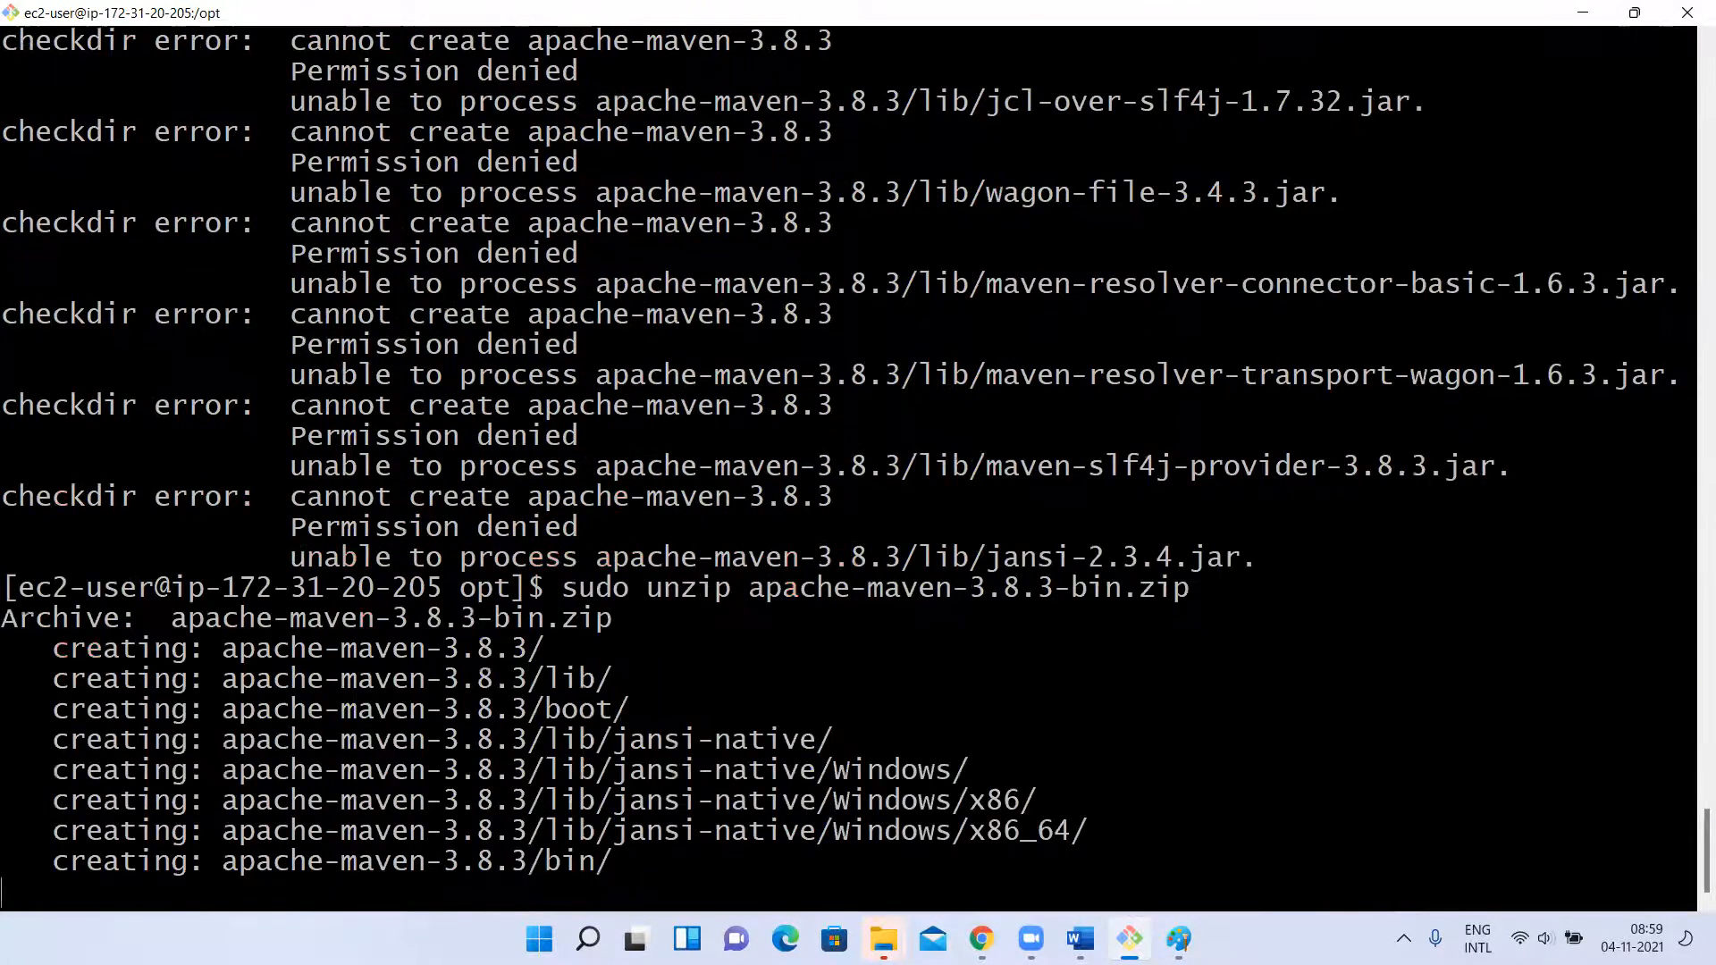
pyautogui.write('clear')
pyautogui.press('Return')
pyautogui.write('ls')
pyautogui.press('Return')
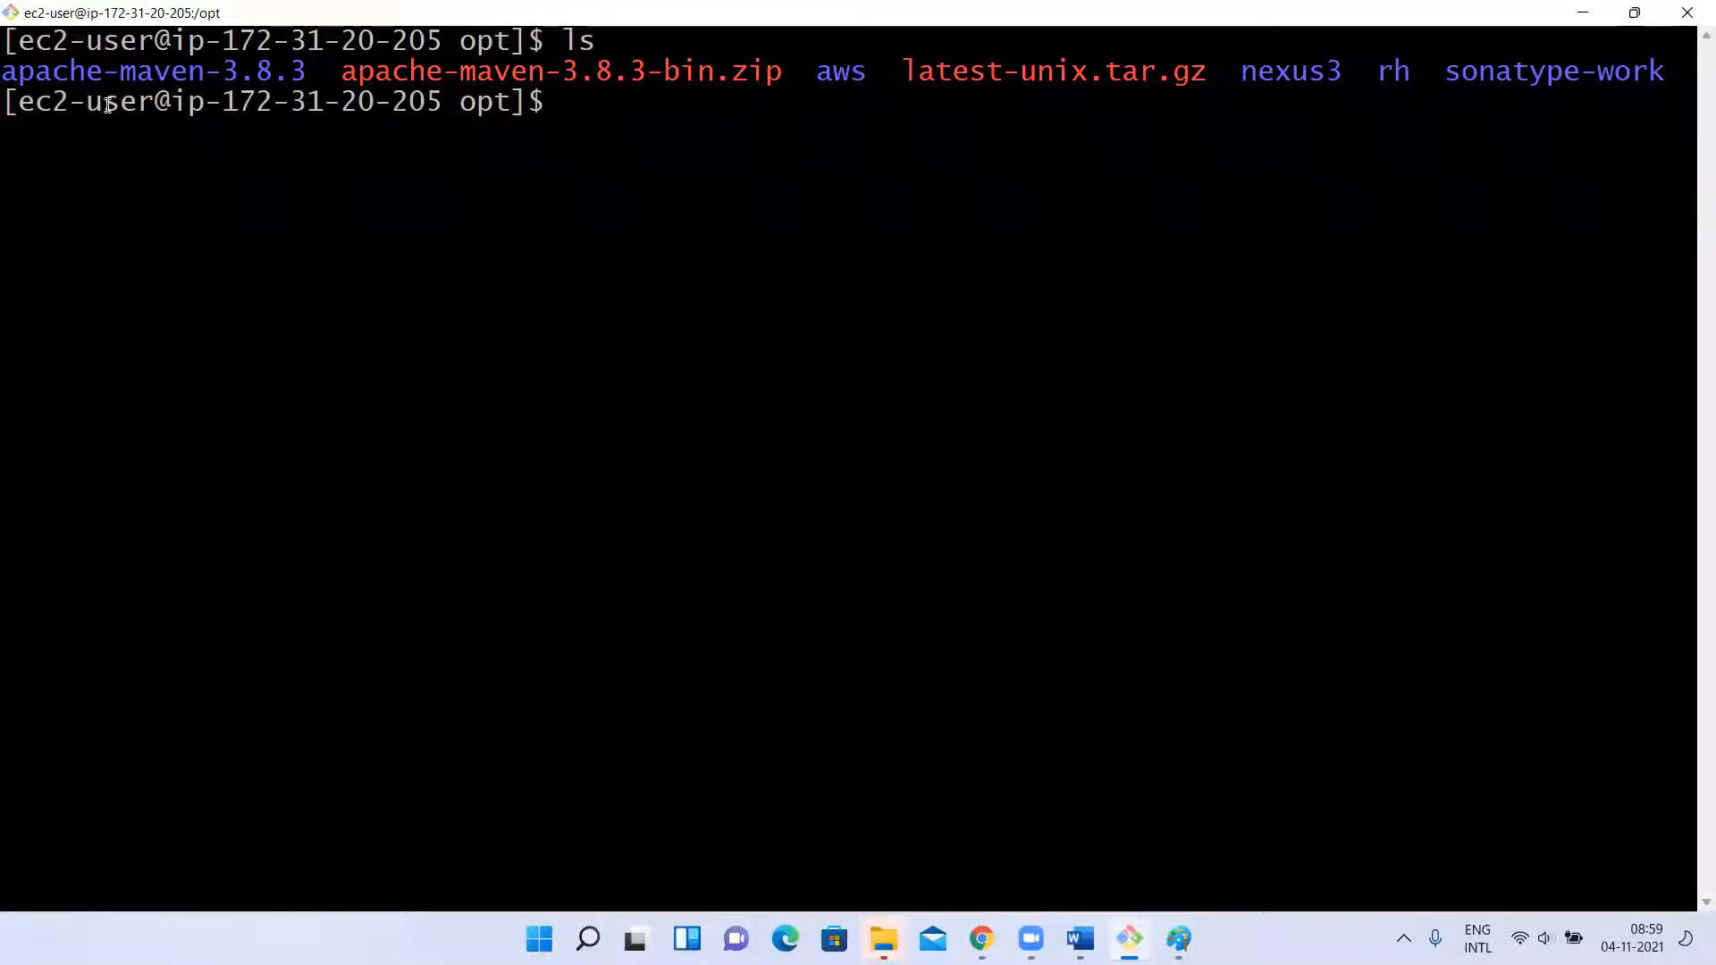
# Change to the apache-maven-3.8.3 directory and list its contents.
pyautogui.write('cd ap')
pyautogui.press('Tab')
pyautogui.press('Return')
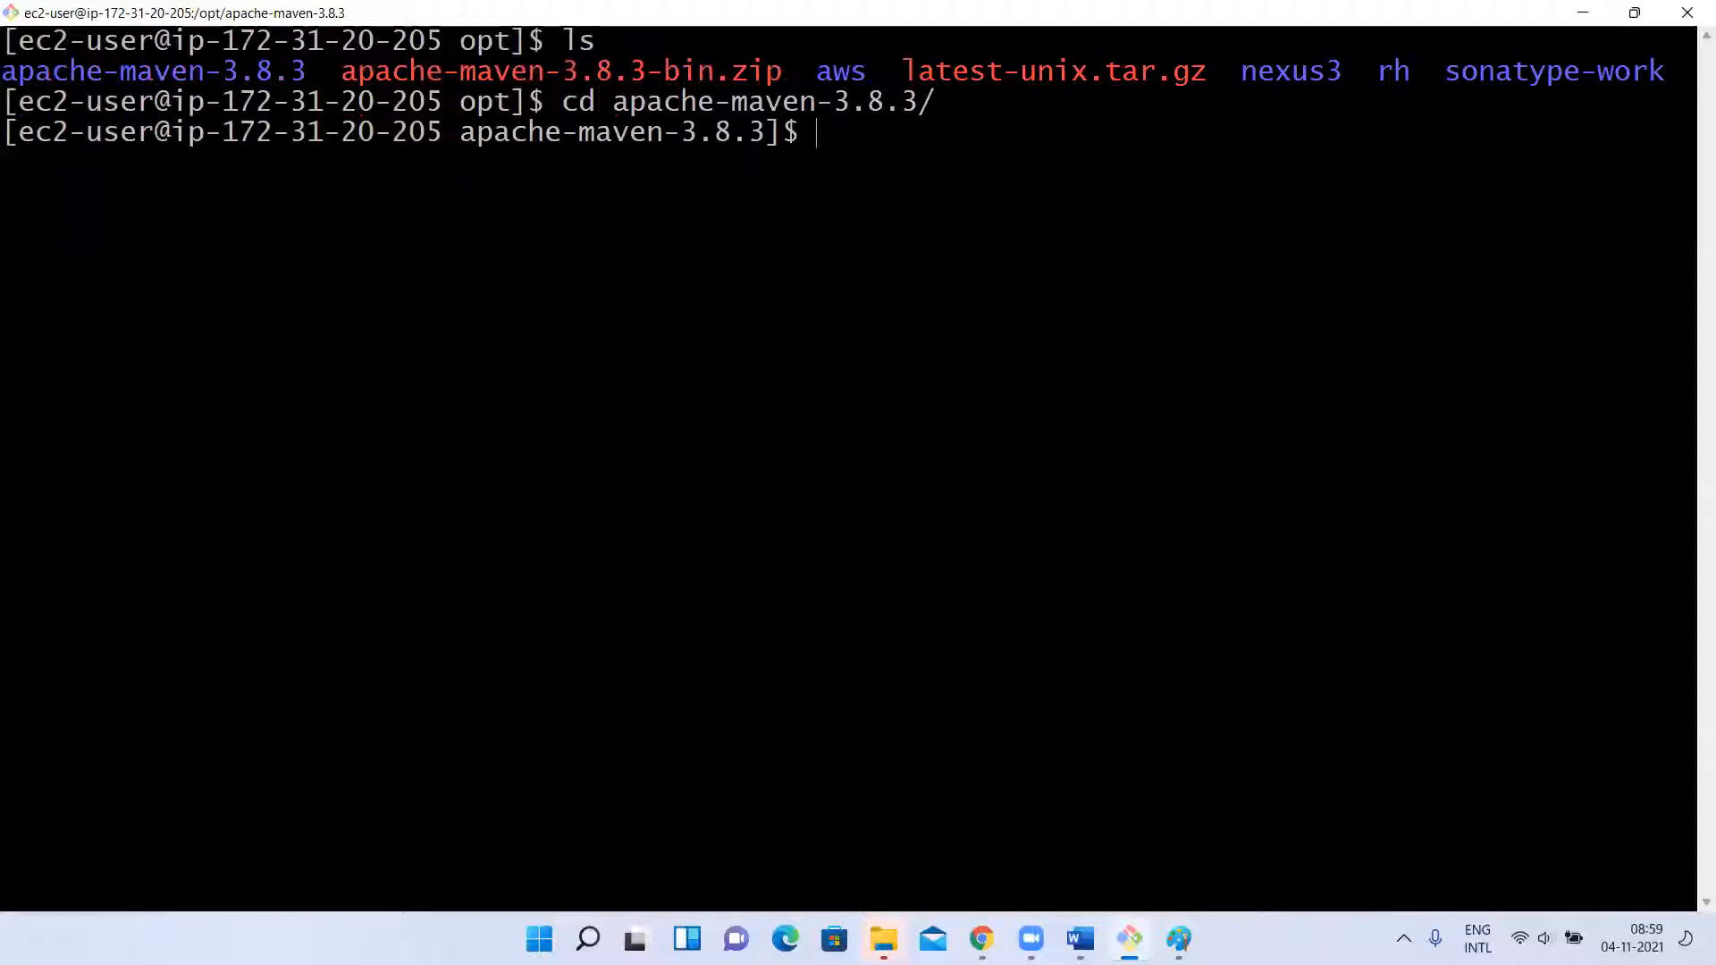
pyautogui.write('cd b')
pyautogui.press('Return')
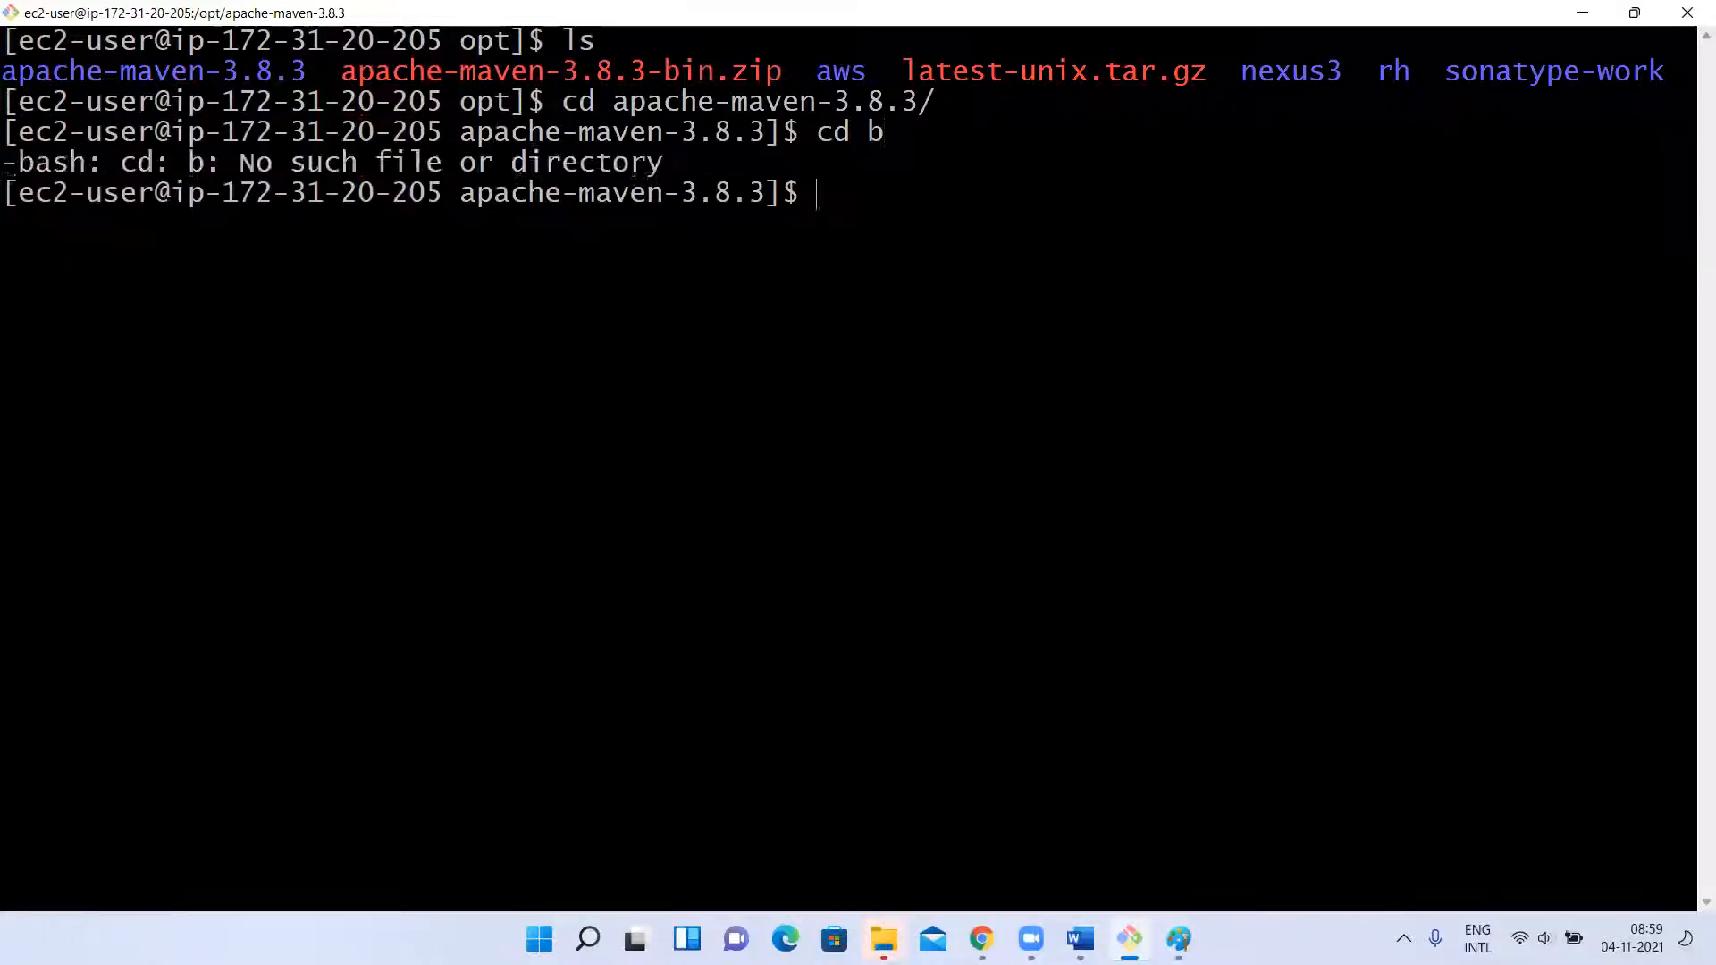
pyautogui.press('Up')
pyautogui.press('BackSpace')
pyautogui.press('BackSpace')
pyautogui.press('BackSpace')
pyautogui.press('BackSpace')
pyautogui.write('ls')
pyautogui.press('Return')
# Change to the bin directory, print the working directory and copy its path.
pyautogui.write('cd bin')
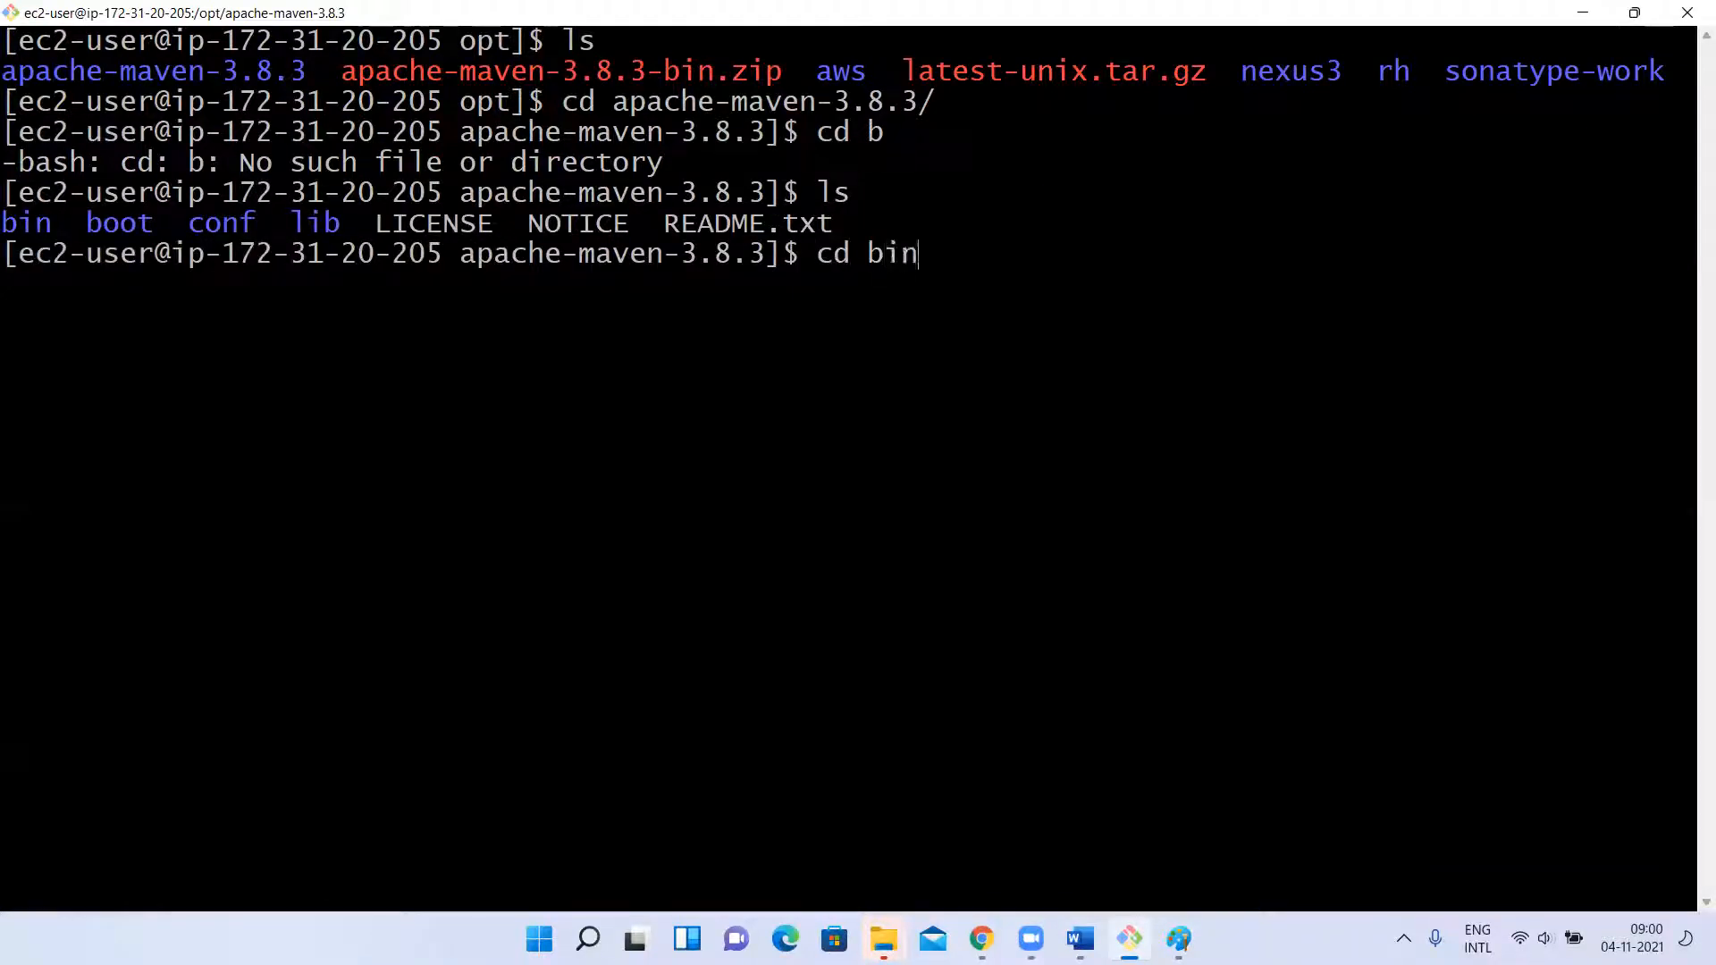
pyautogui.press('Return')
pyautogui.write('pwd')
pyautogui.press('Return')
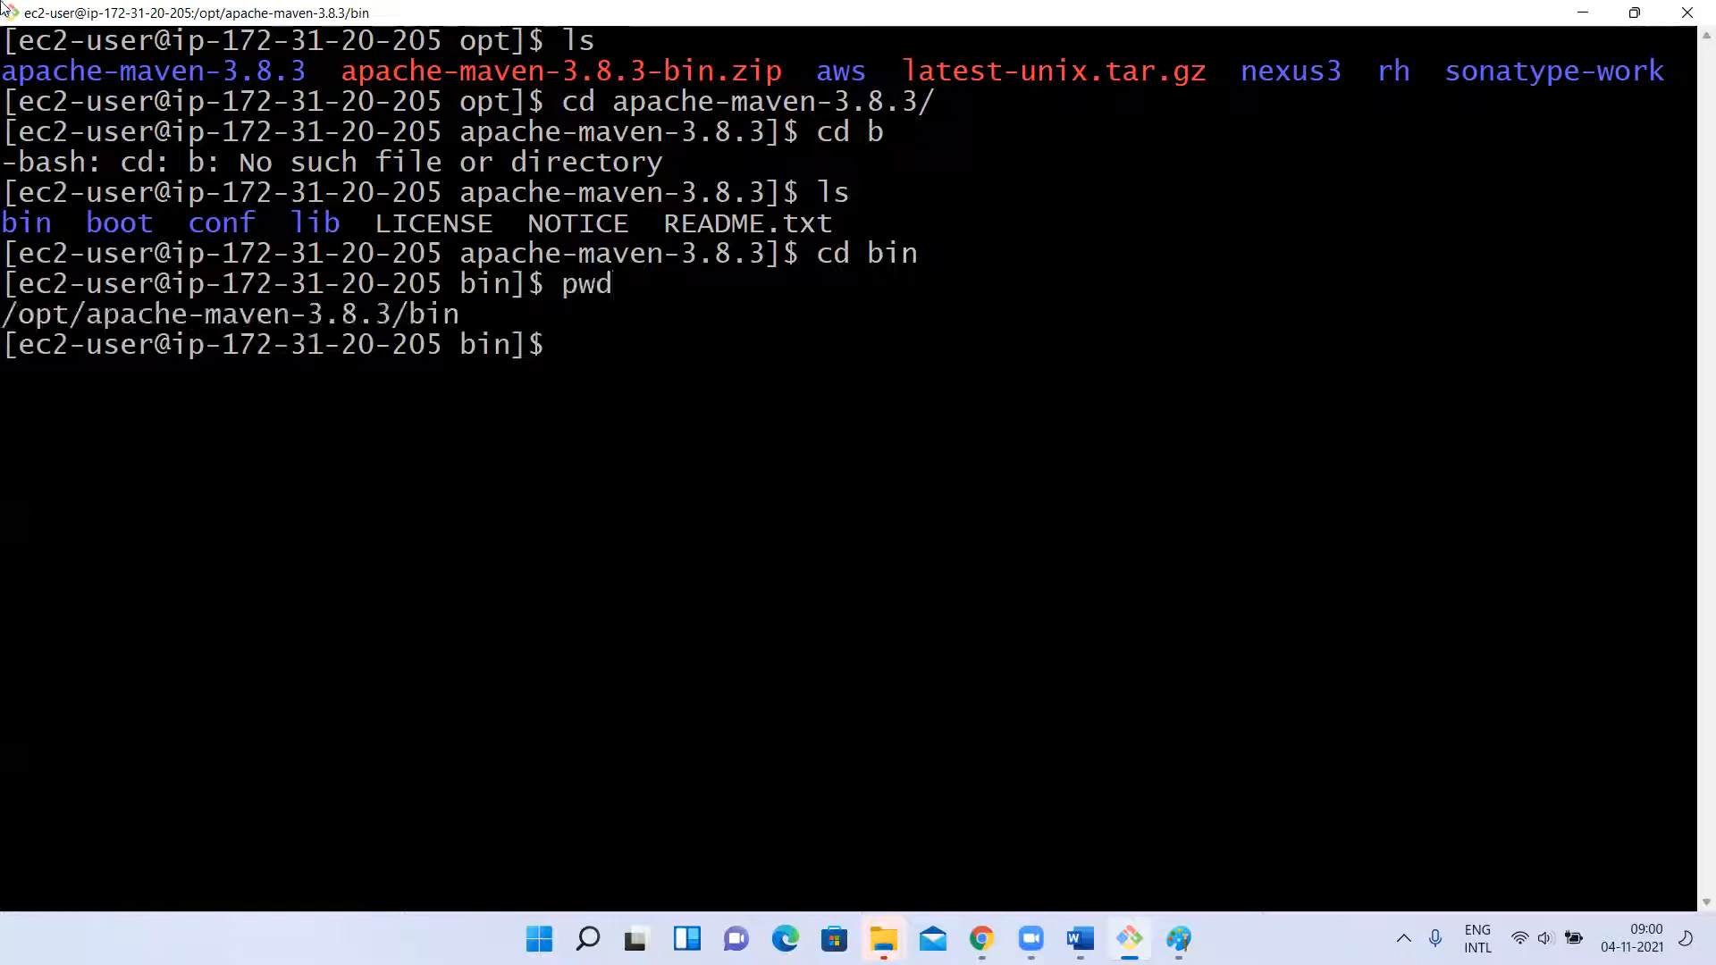
pyautogui.moveTo(18, 320); pyautogui.dragTo(456, 314)
pyautogui.hotkey('ctrl', 'c')
pyautogui.click(456, 314)
# Return to the home directory and open .bash_profile in vi.
pyautogui.write('cd')
pyautogui.press('Return')
pyautogui.write('vi ')
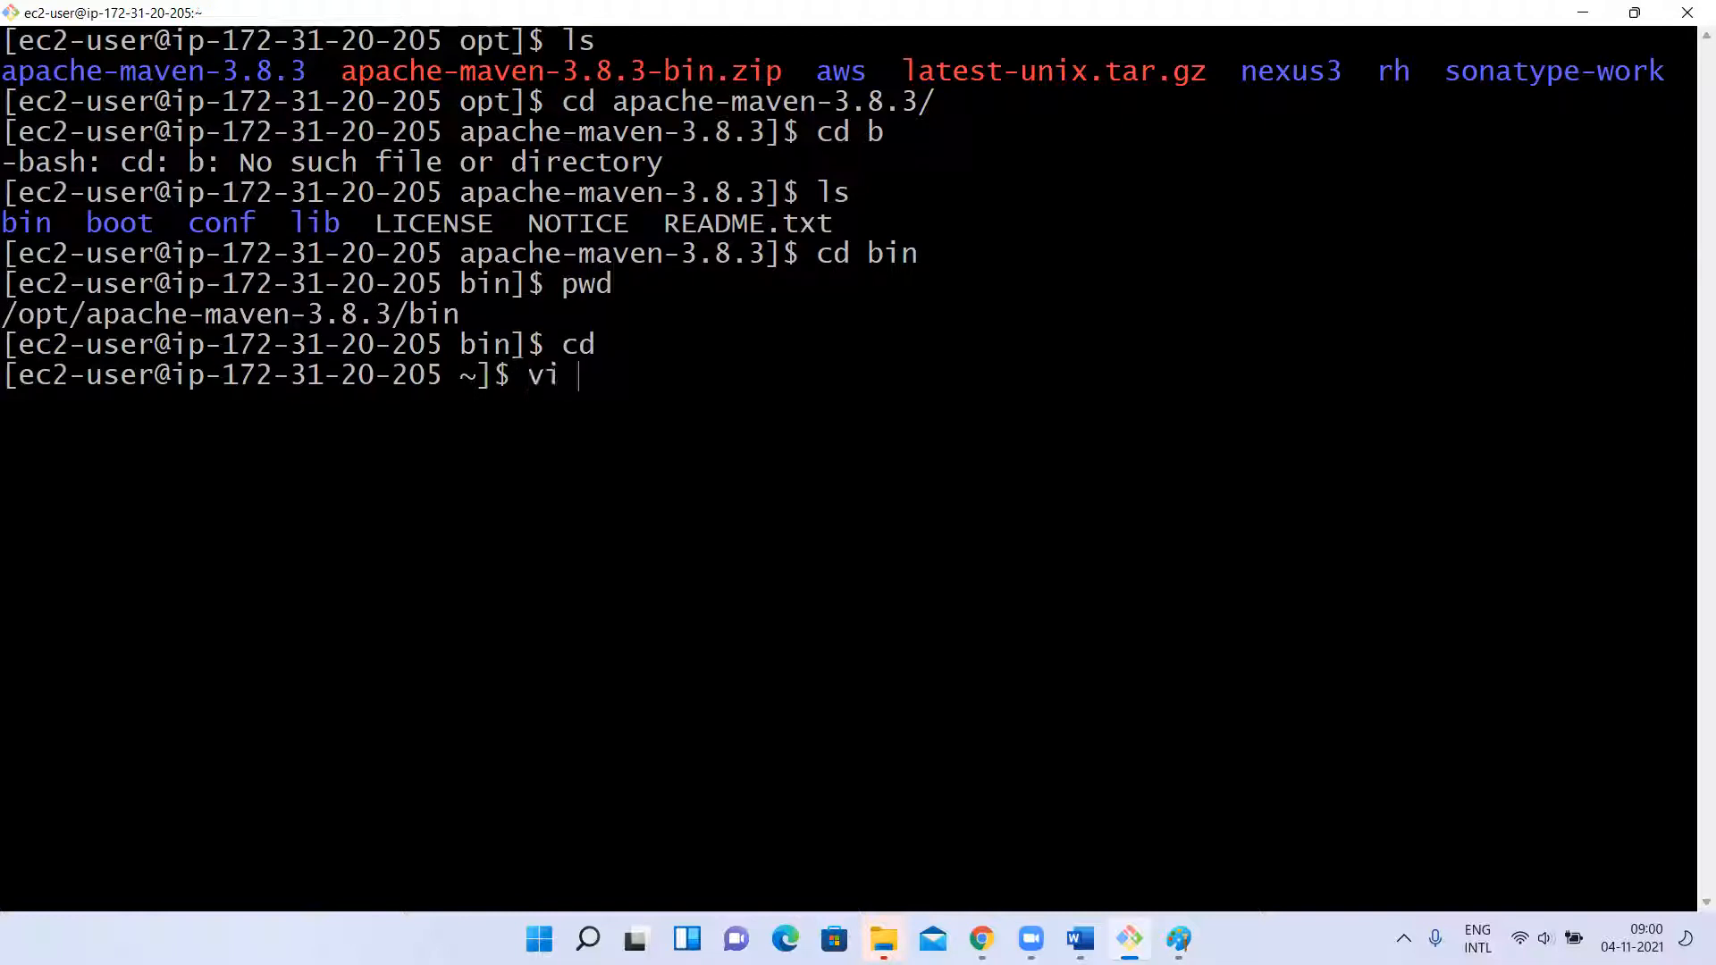
pyautogui.write('.bash_profile')
pyautogui.press('Return')
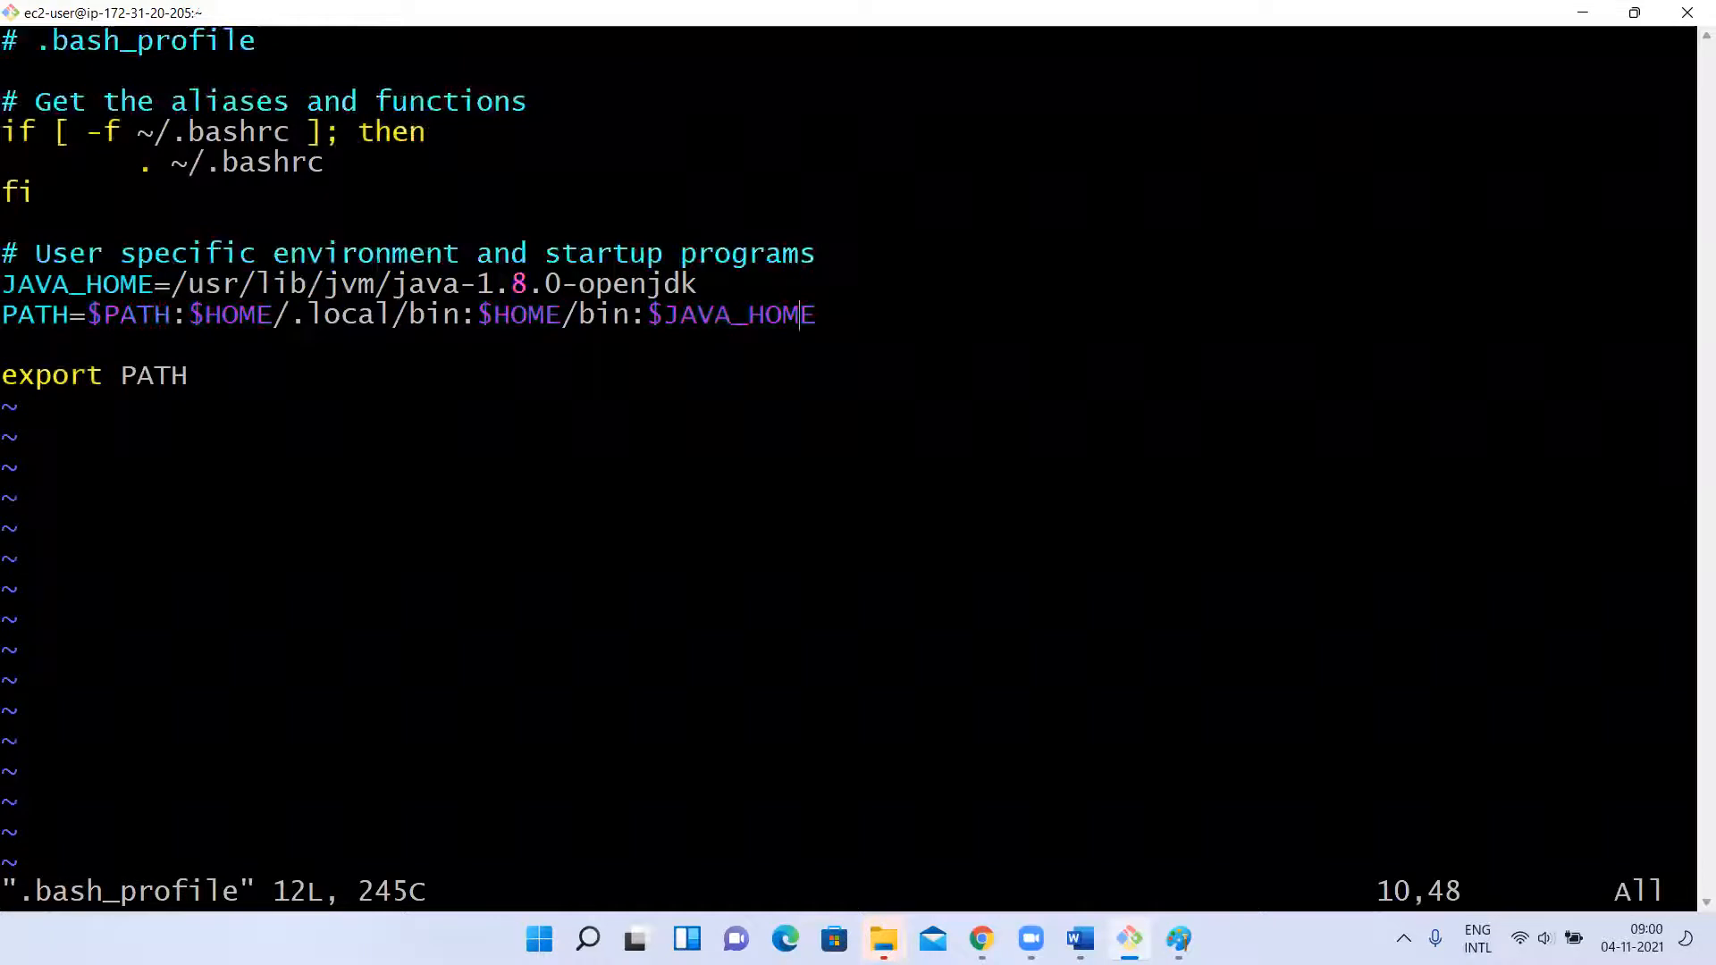
# Add the line M2_HOME=/opt/apache-maven-3.8.3/bin below JAVA_HOME in .bash_profile, save the file and quit vi.
pyautogui.press('i')
pyautogui.press('Down')
pyautogui.press('Down')
pyautogui.press('Up')
pyautogui.press('Up')
pyautogui.press('Up')
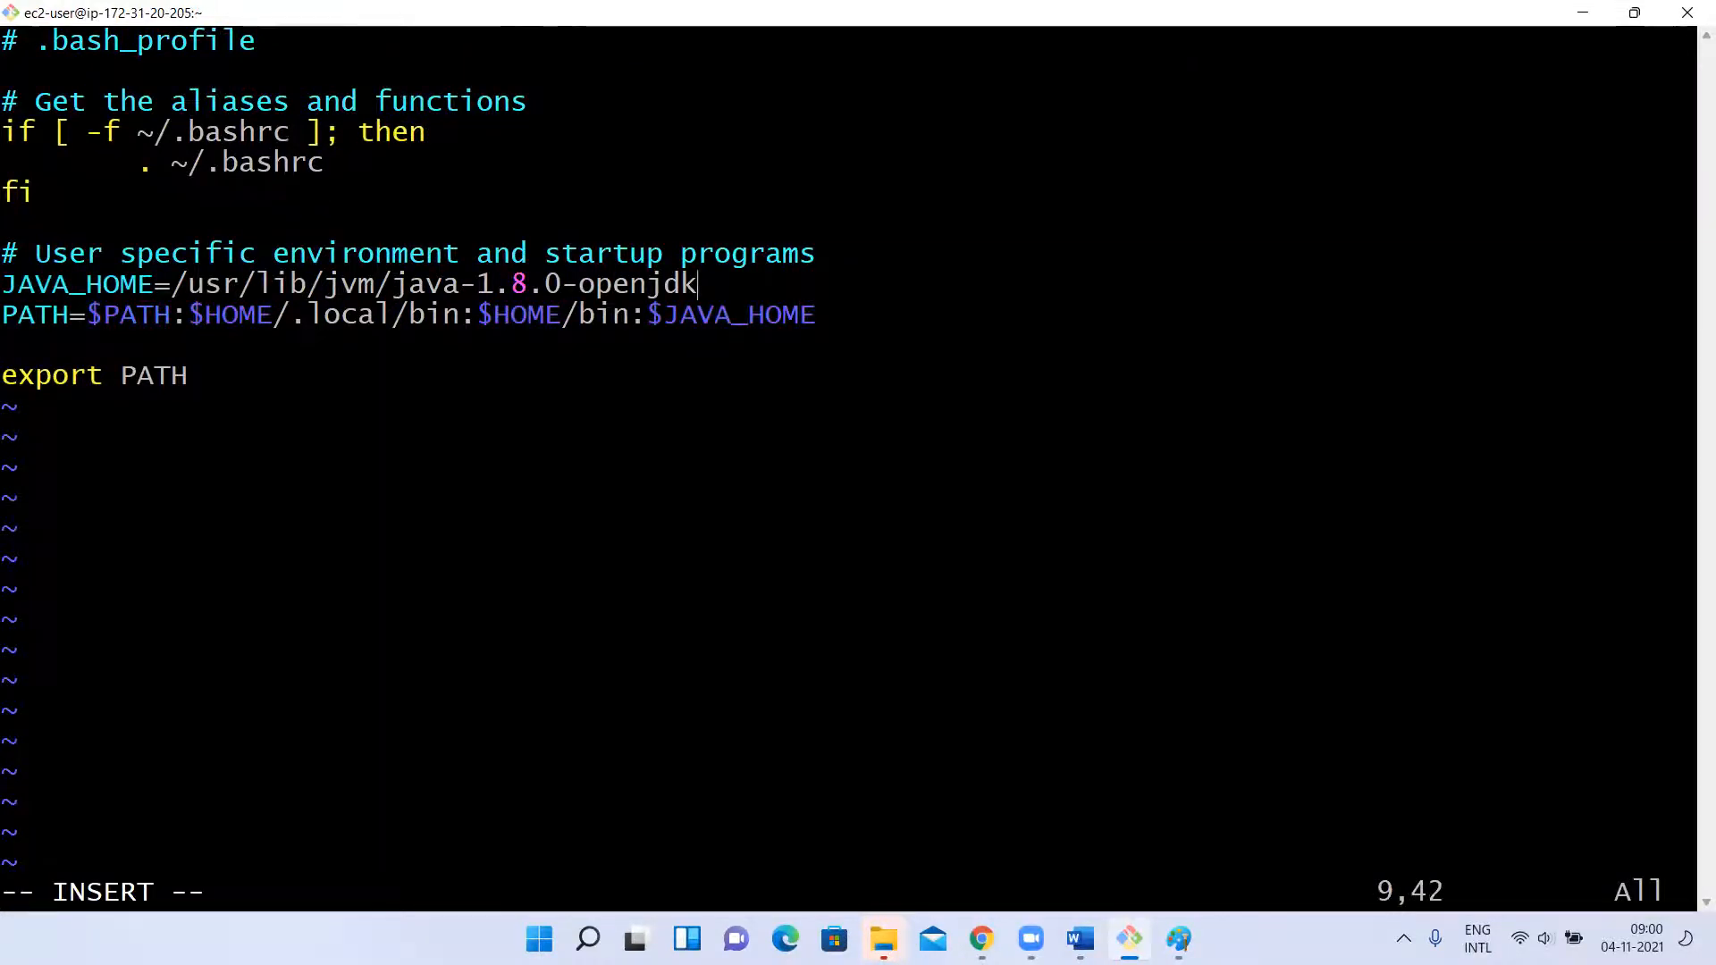
pyautogui.press('Return')
pyautogui.write('M2')
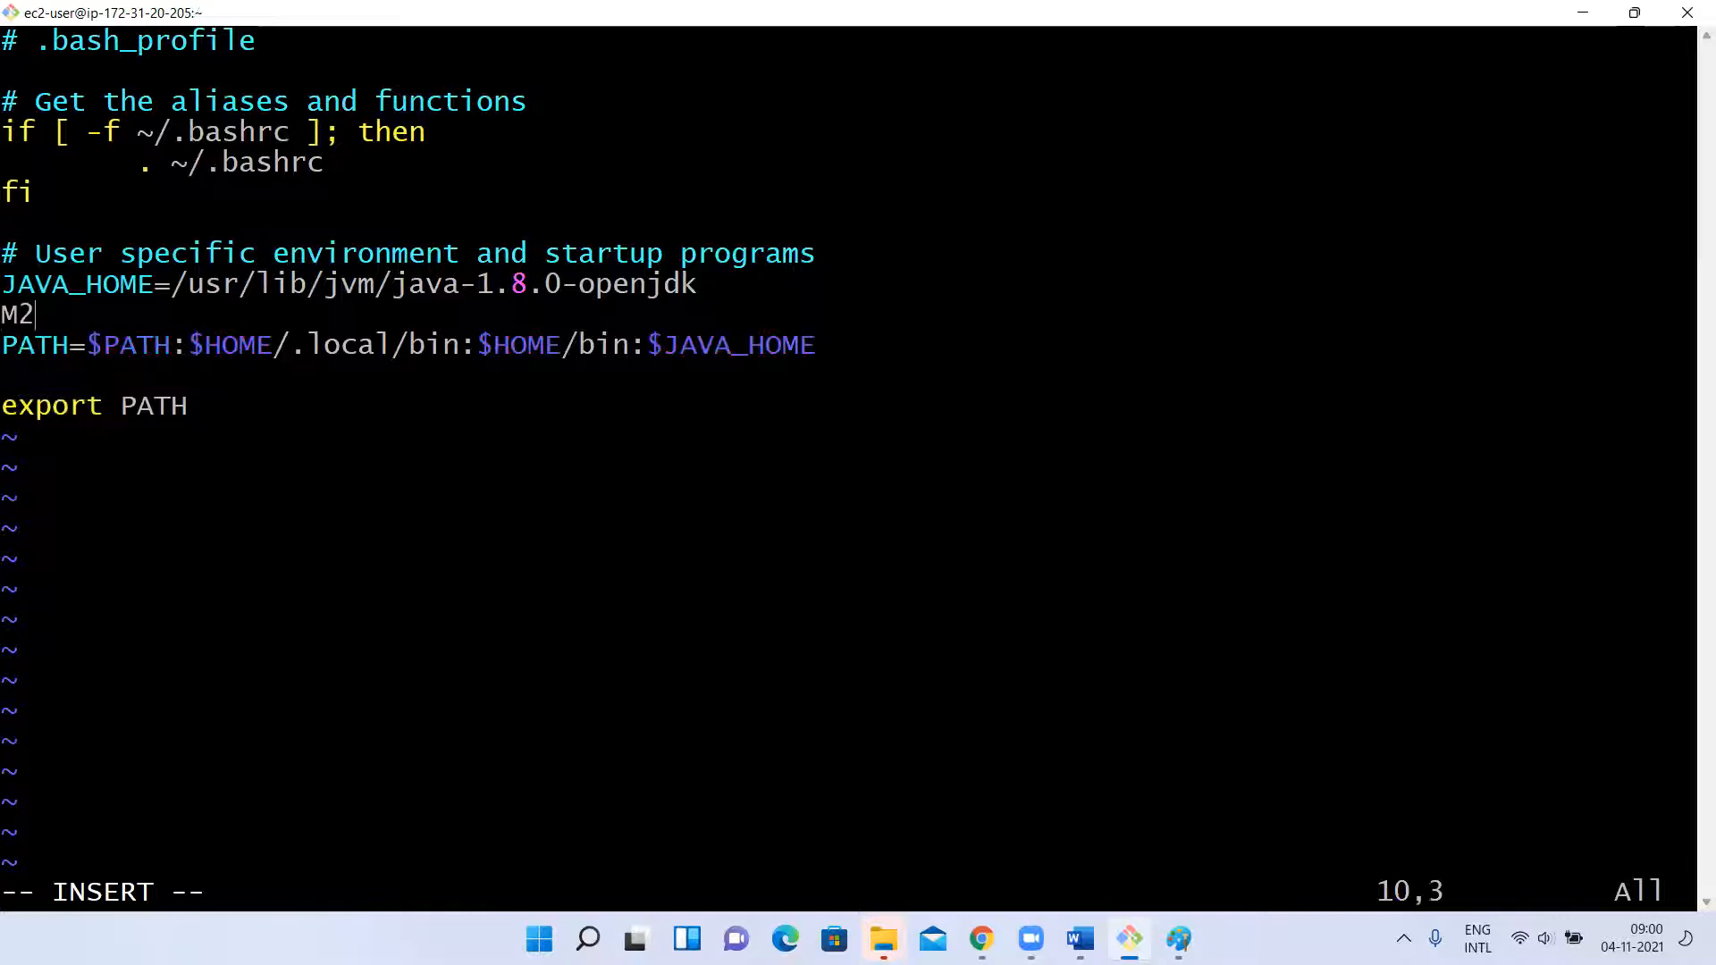
pyautogui.write('_HOME=')
pyautogui.rightClick(841, 462)
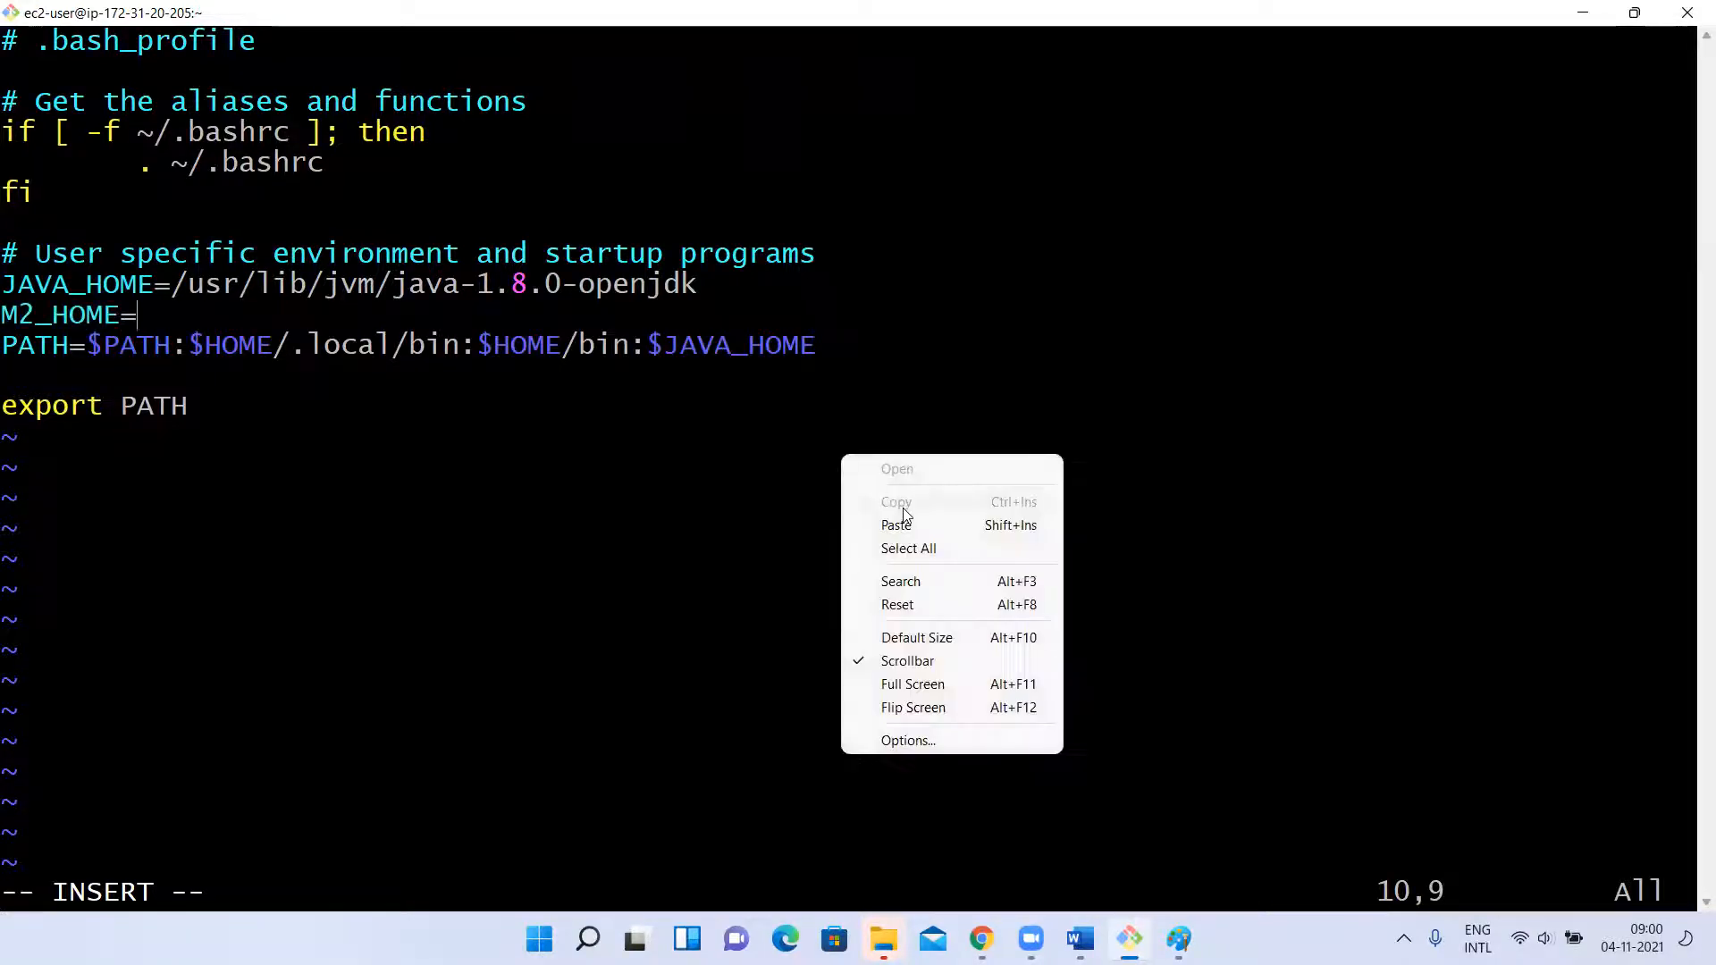
pyautogui.click(902, 515)
pyautogui.press('Escape')
pyautogui.write(':wq')
pyautogui.press('Return')
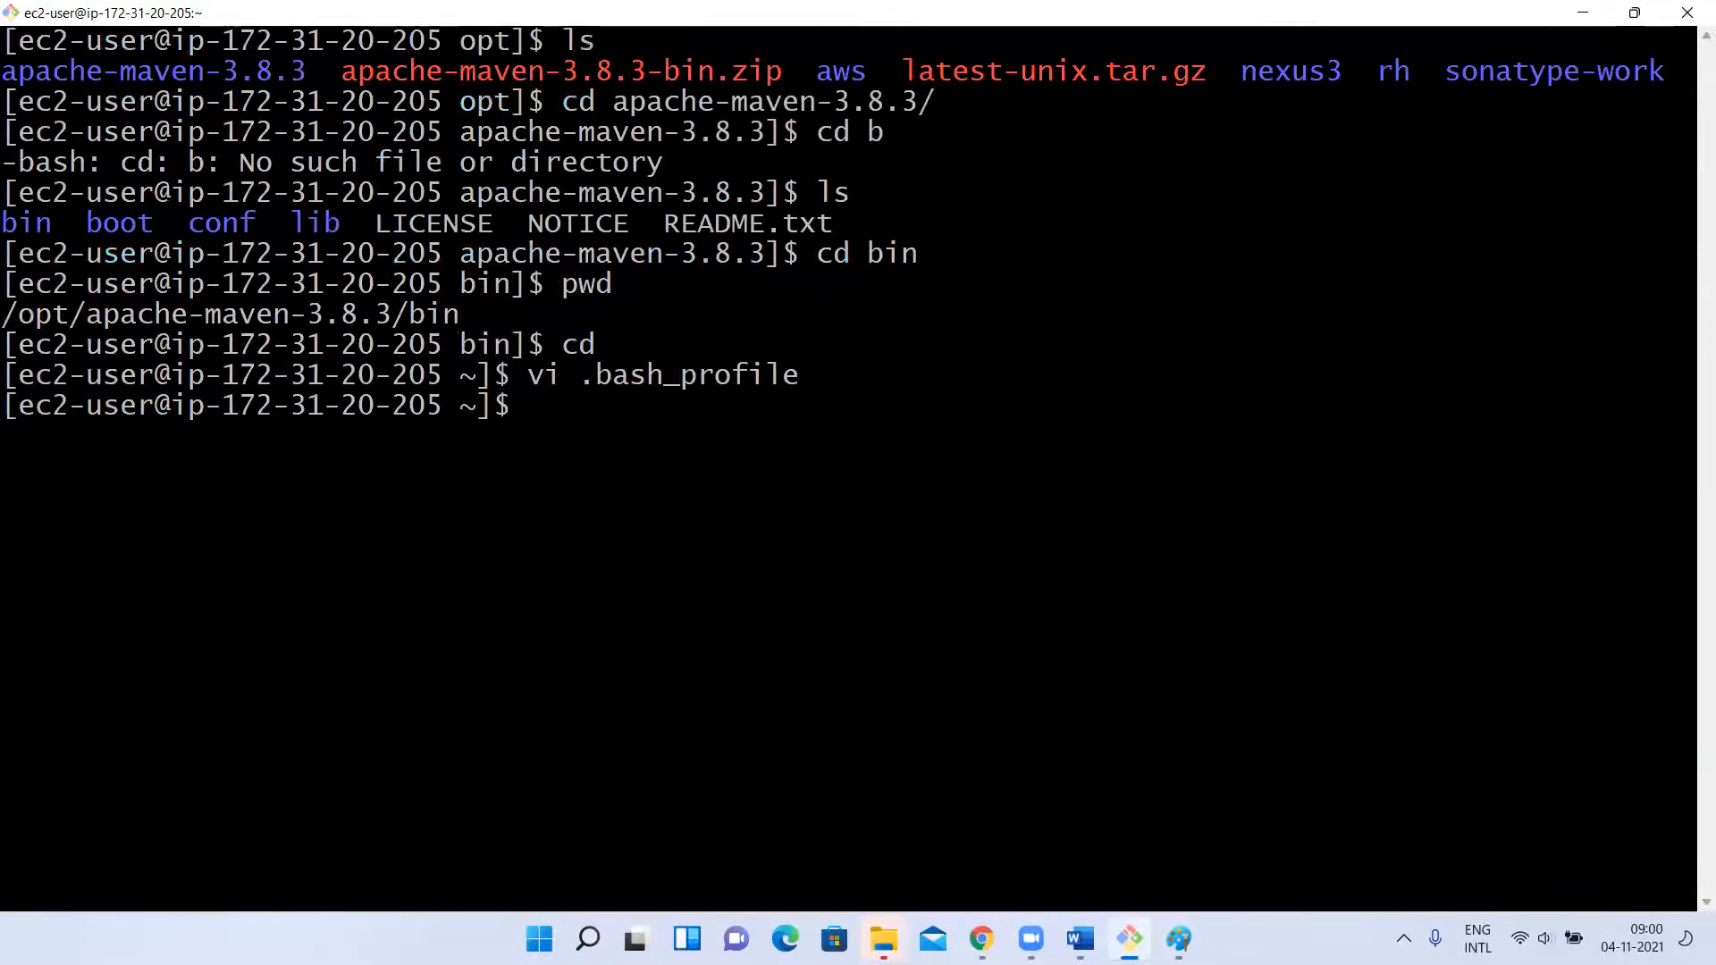
# Reload the profile with source .bash_profile and clear the screen.
pyautogui.press('Up')
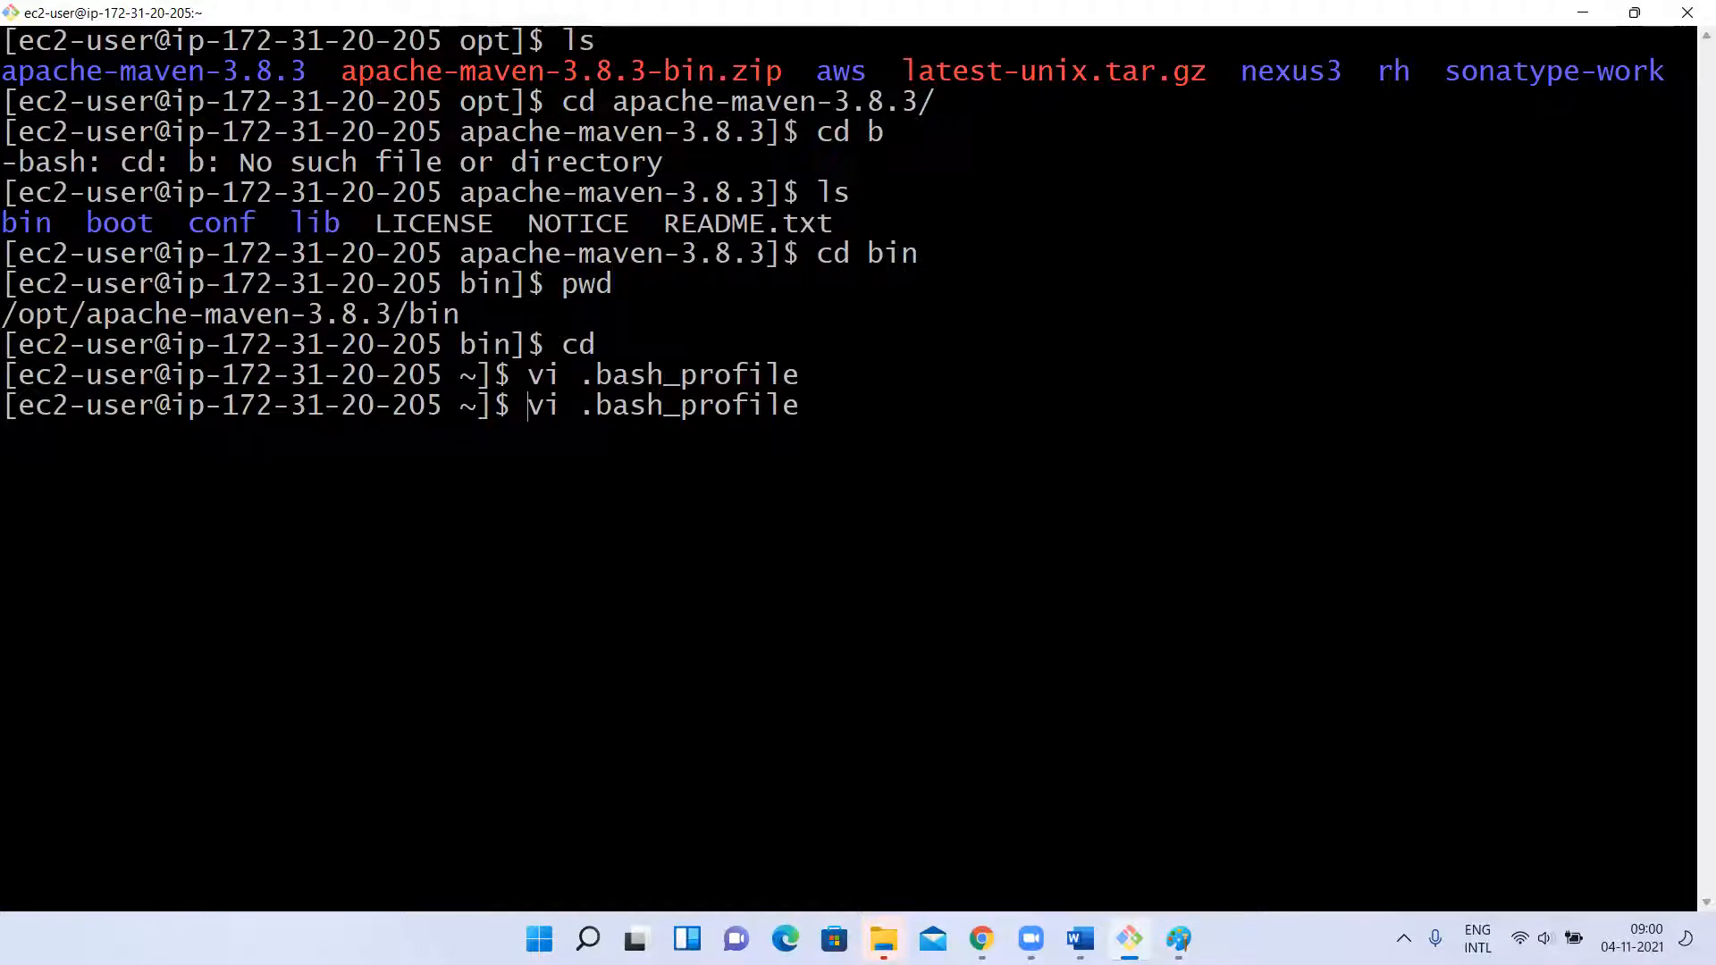
pyautogui.press('Delete')
pyautogui.press('Delete')
pyautogui.write('source')
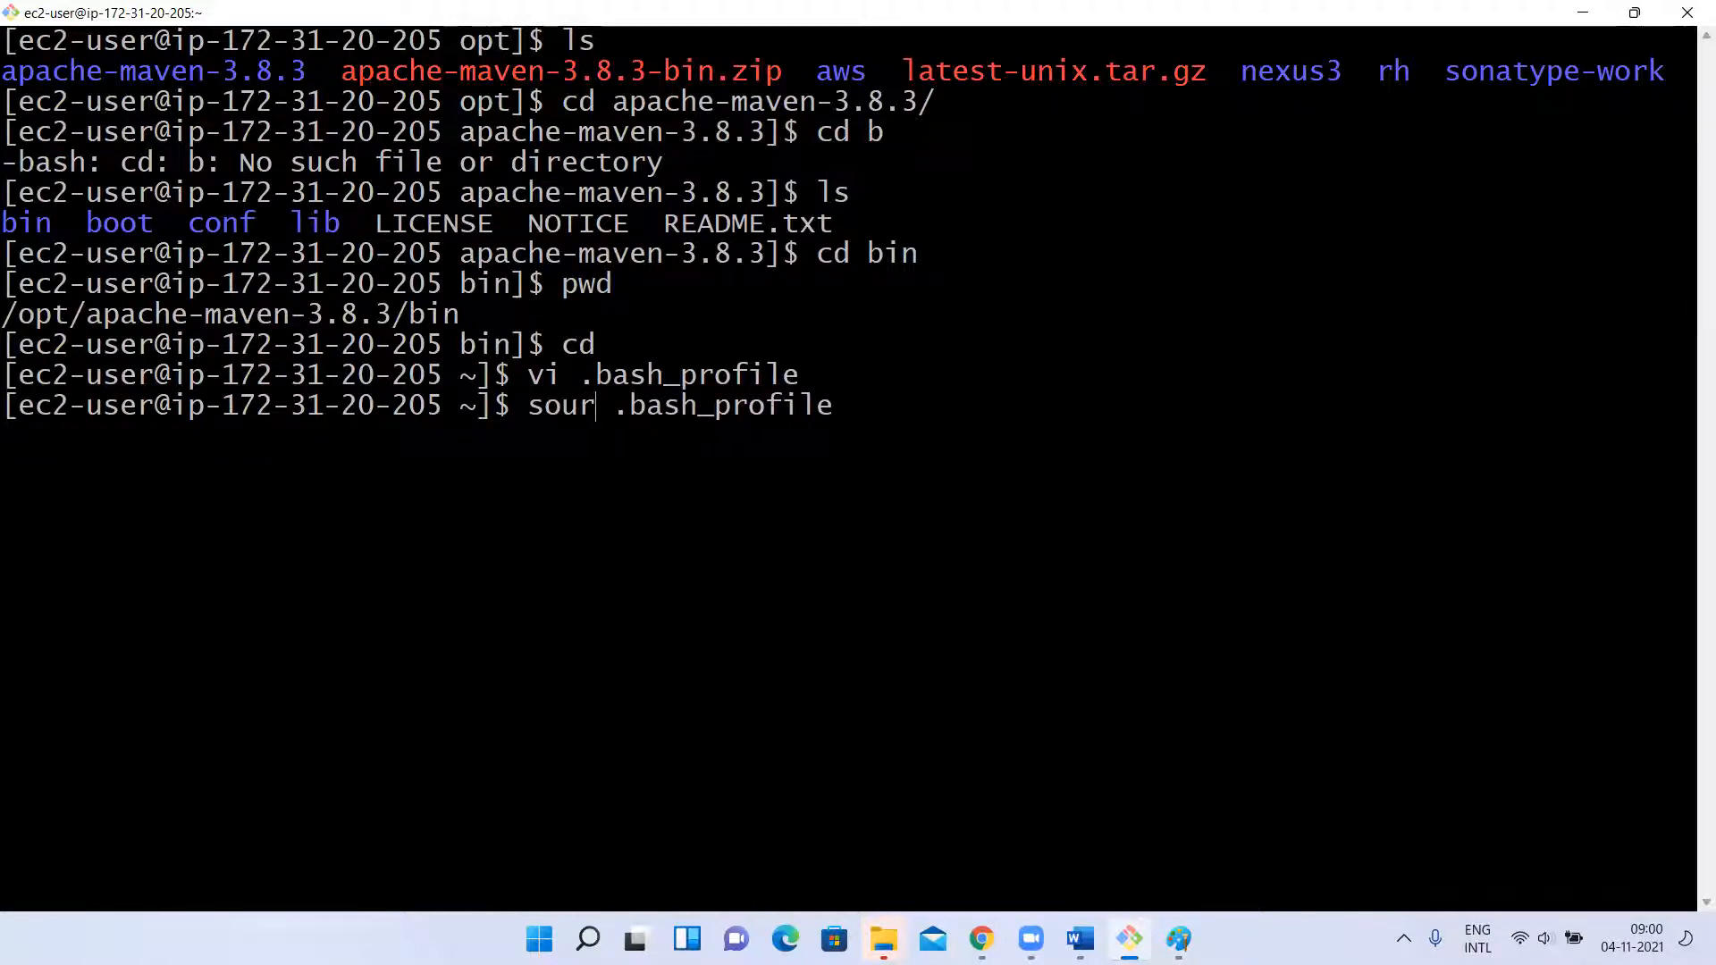
pyautogui.press('Return')
pyautogui.write('clear')
pyautogui.press('Return')
# List the home directory and check the Maven installation with mvn -version.
pyautogui.write('ls')
pyautogui.press('Return')
pyautogui.write('m')
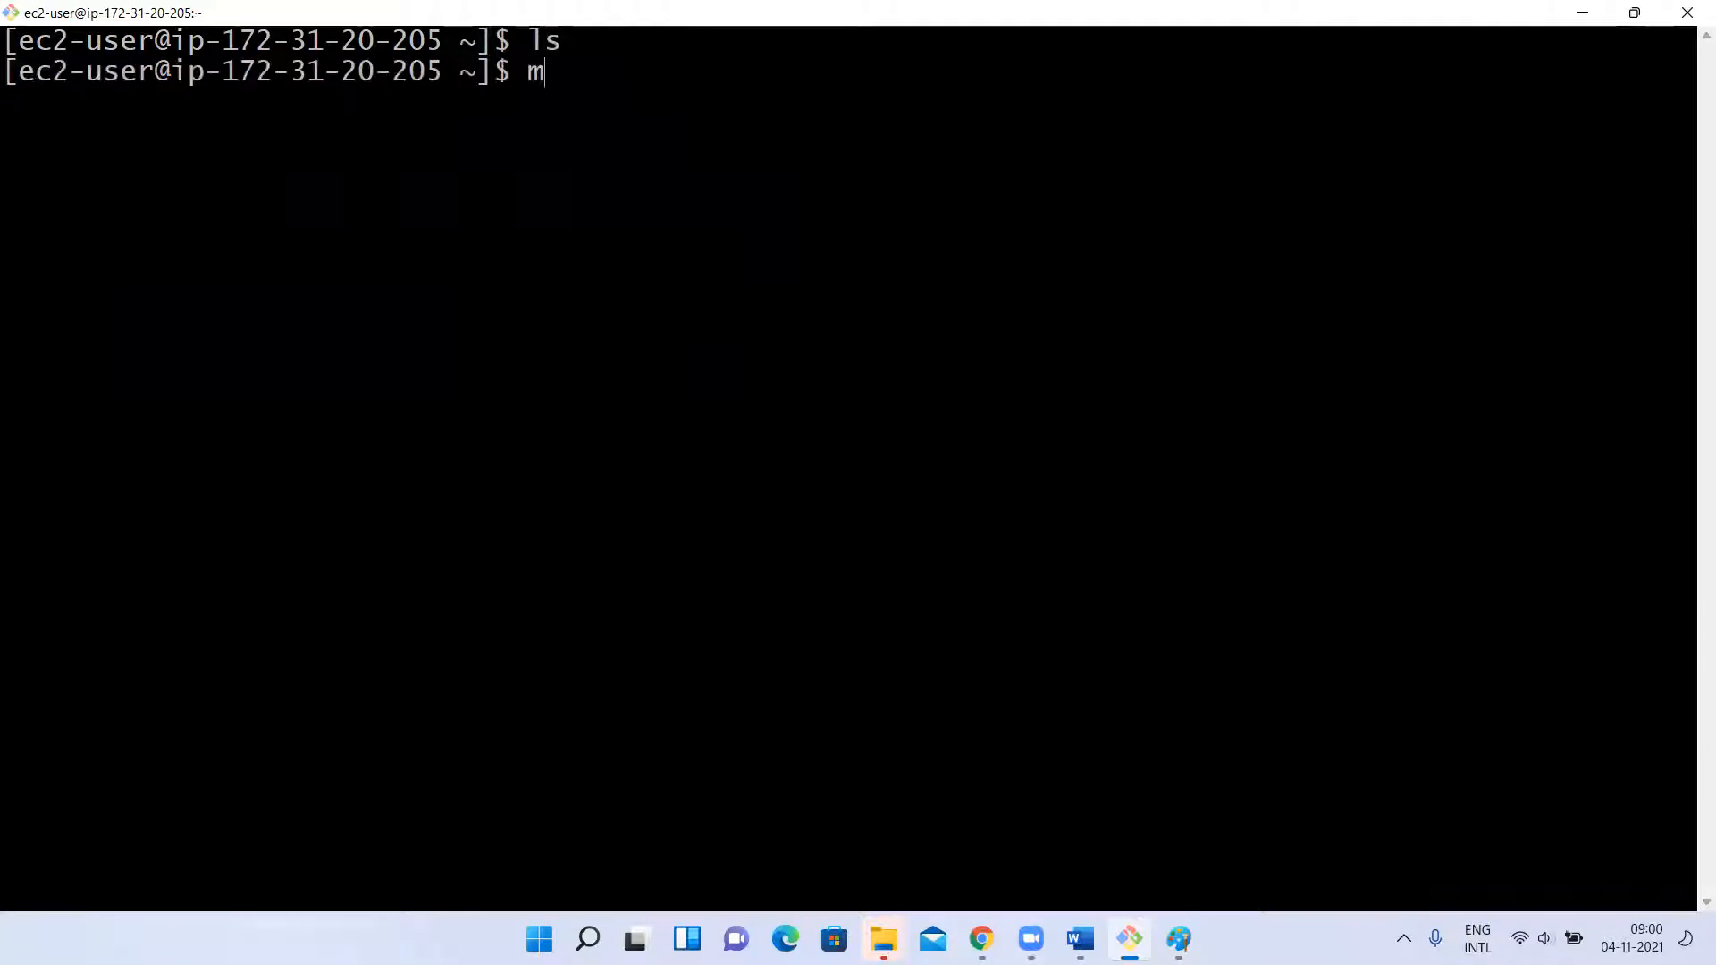
pyautogui.write('vn -version')
pyautogui.press('Return')
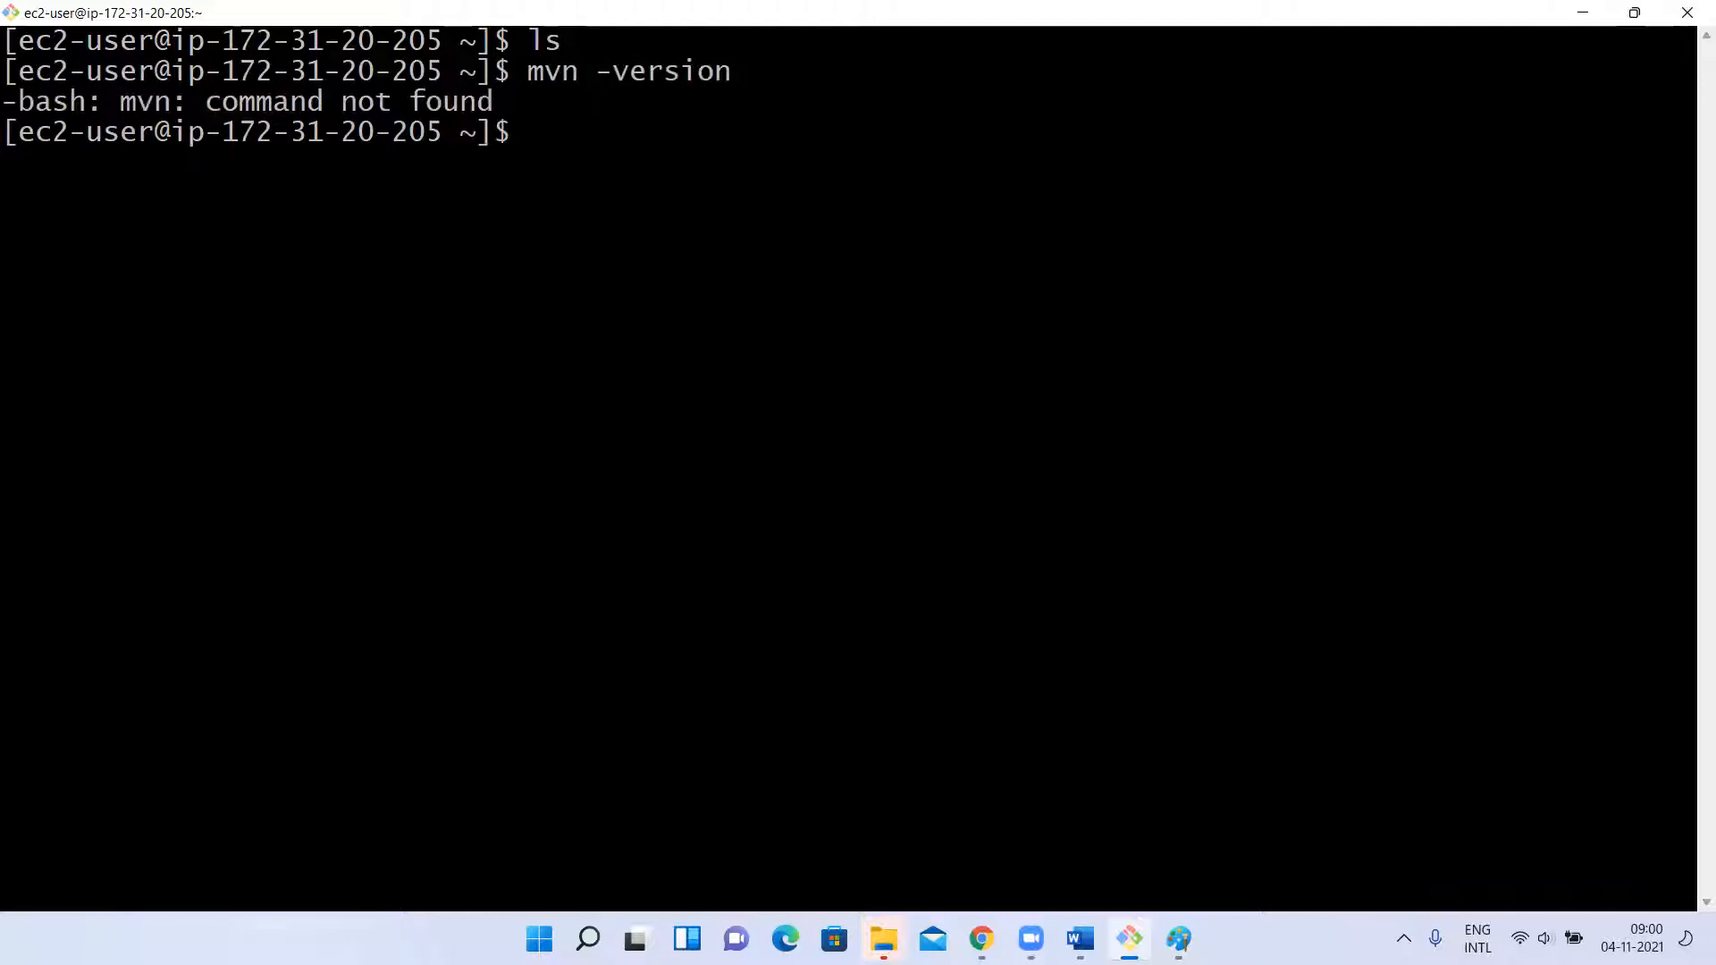
# Recall the earlier vi command and reopen .bash_profile for editing.
pyautogui.press('Up')
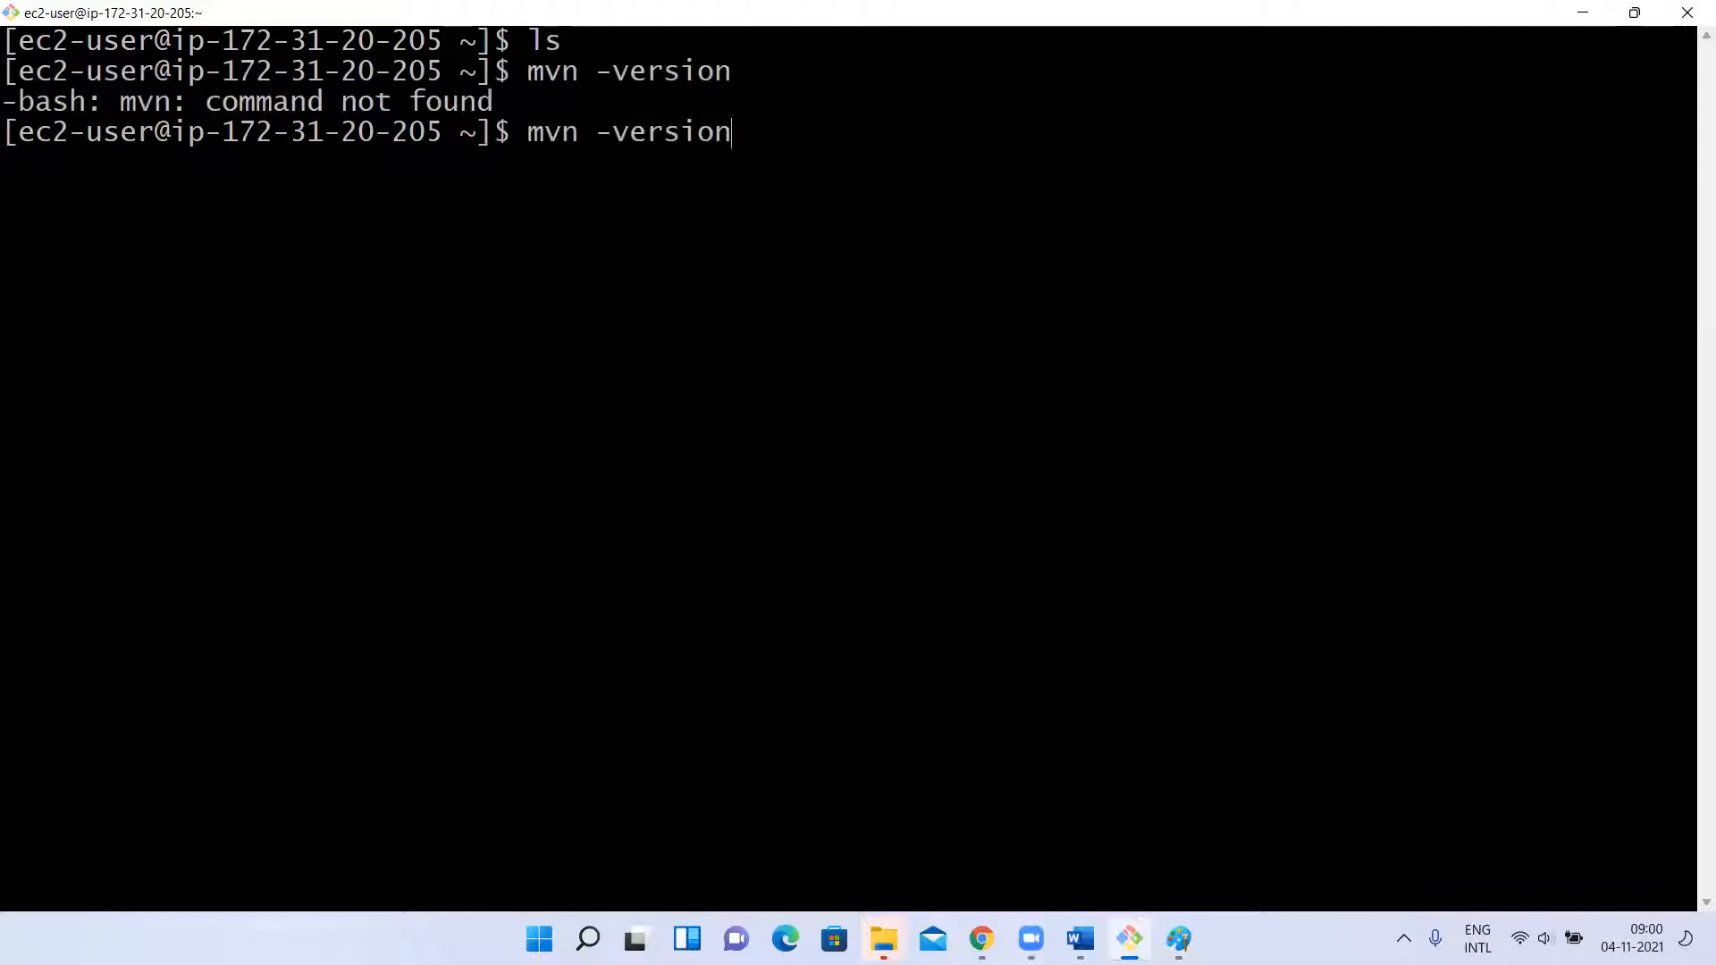
pyautogui.press('Up')
pyautogui.press('Up')
pyautogui.press('Up')
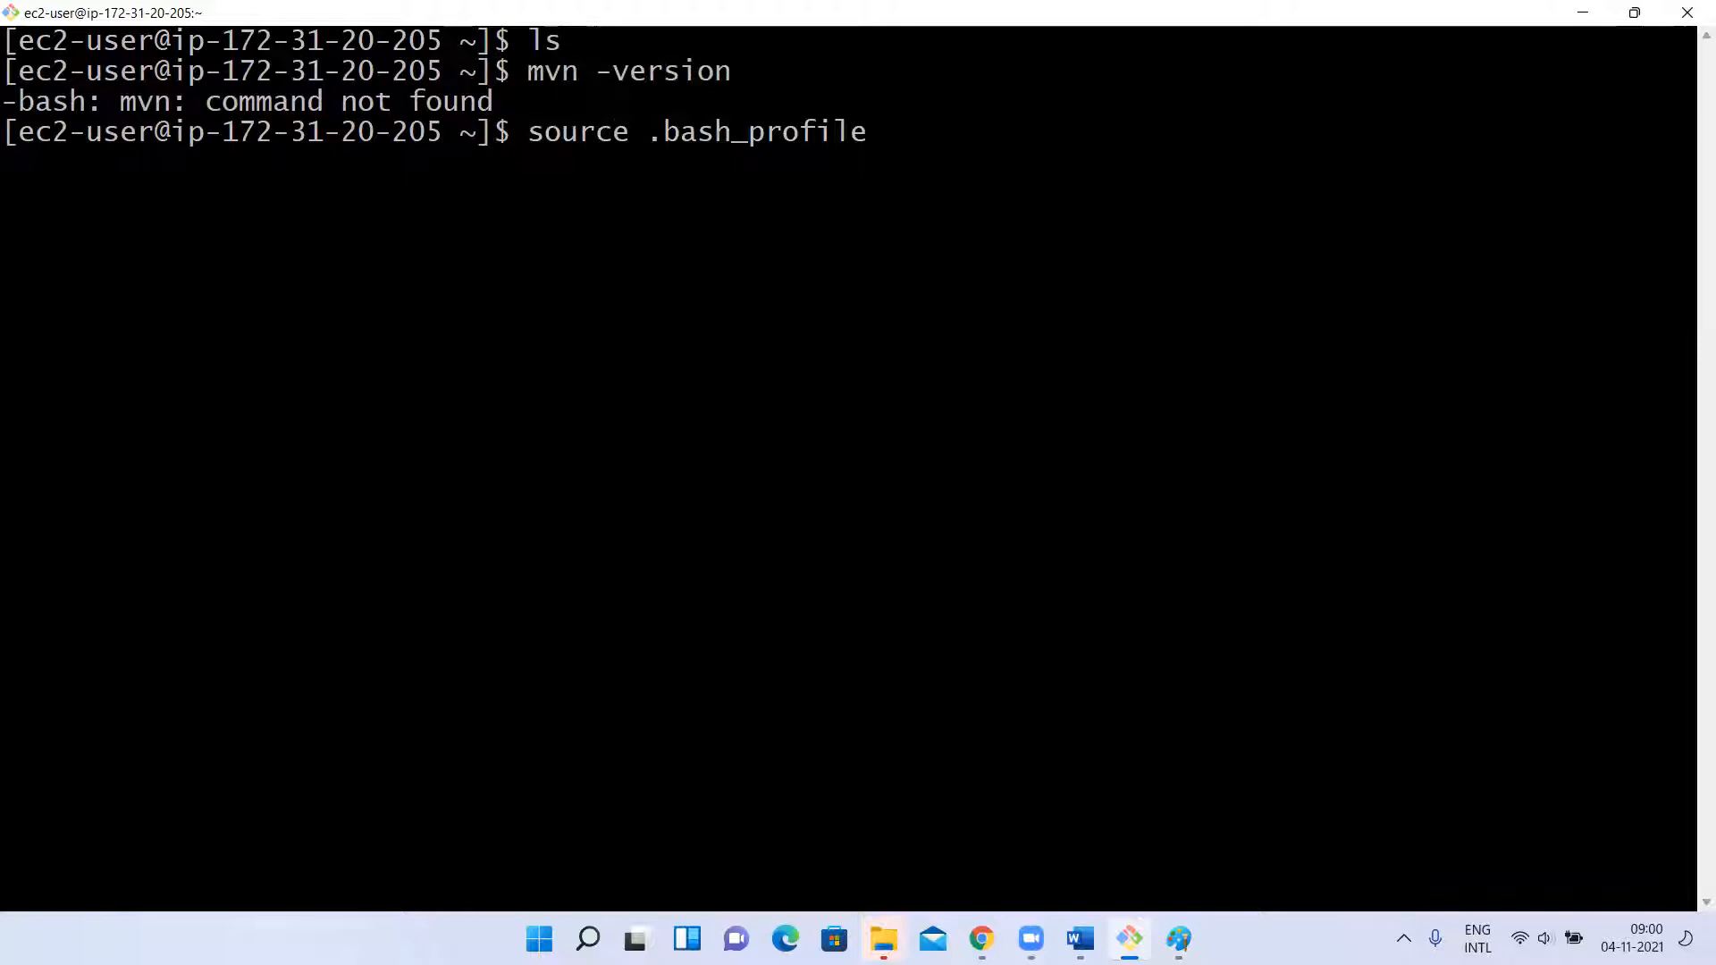
pyautogui.write('v')
pyautogui.press('Up')
pyautogui.press('Up')
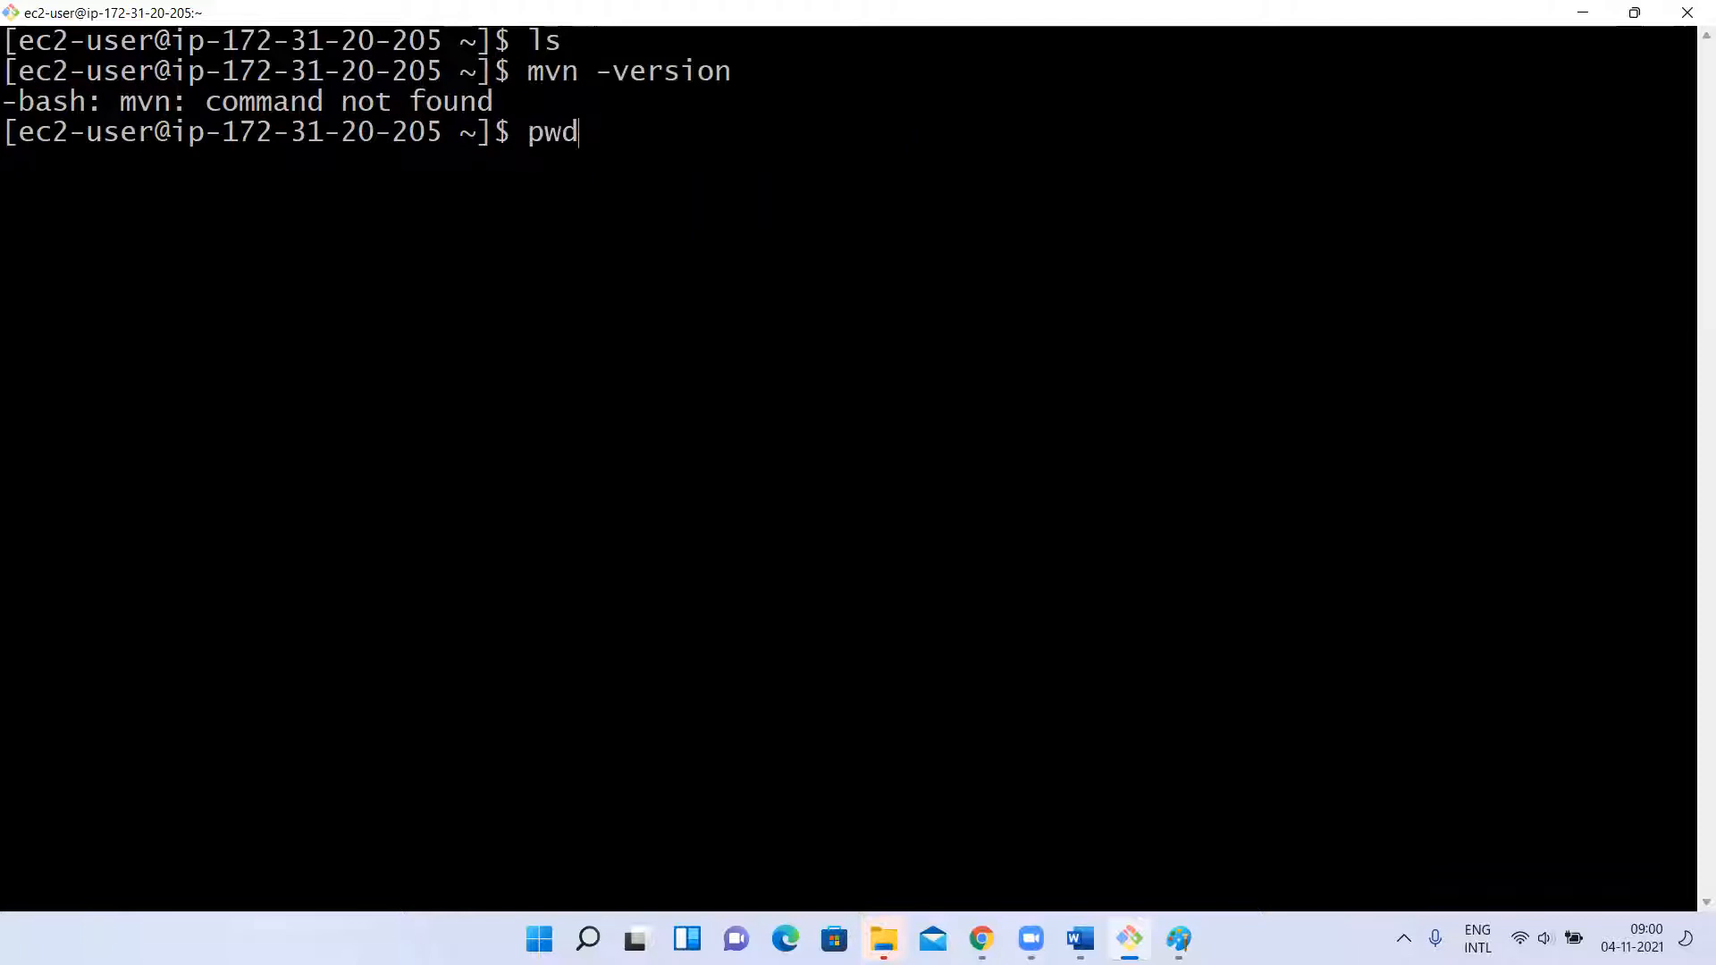
pyautogui.press('Up')
pyautogui.press('Up')
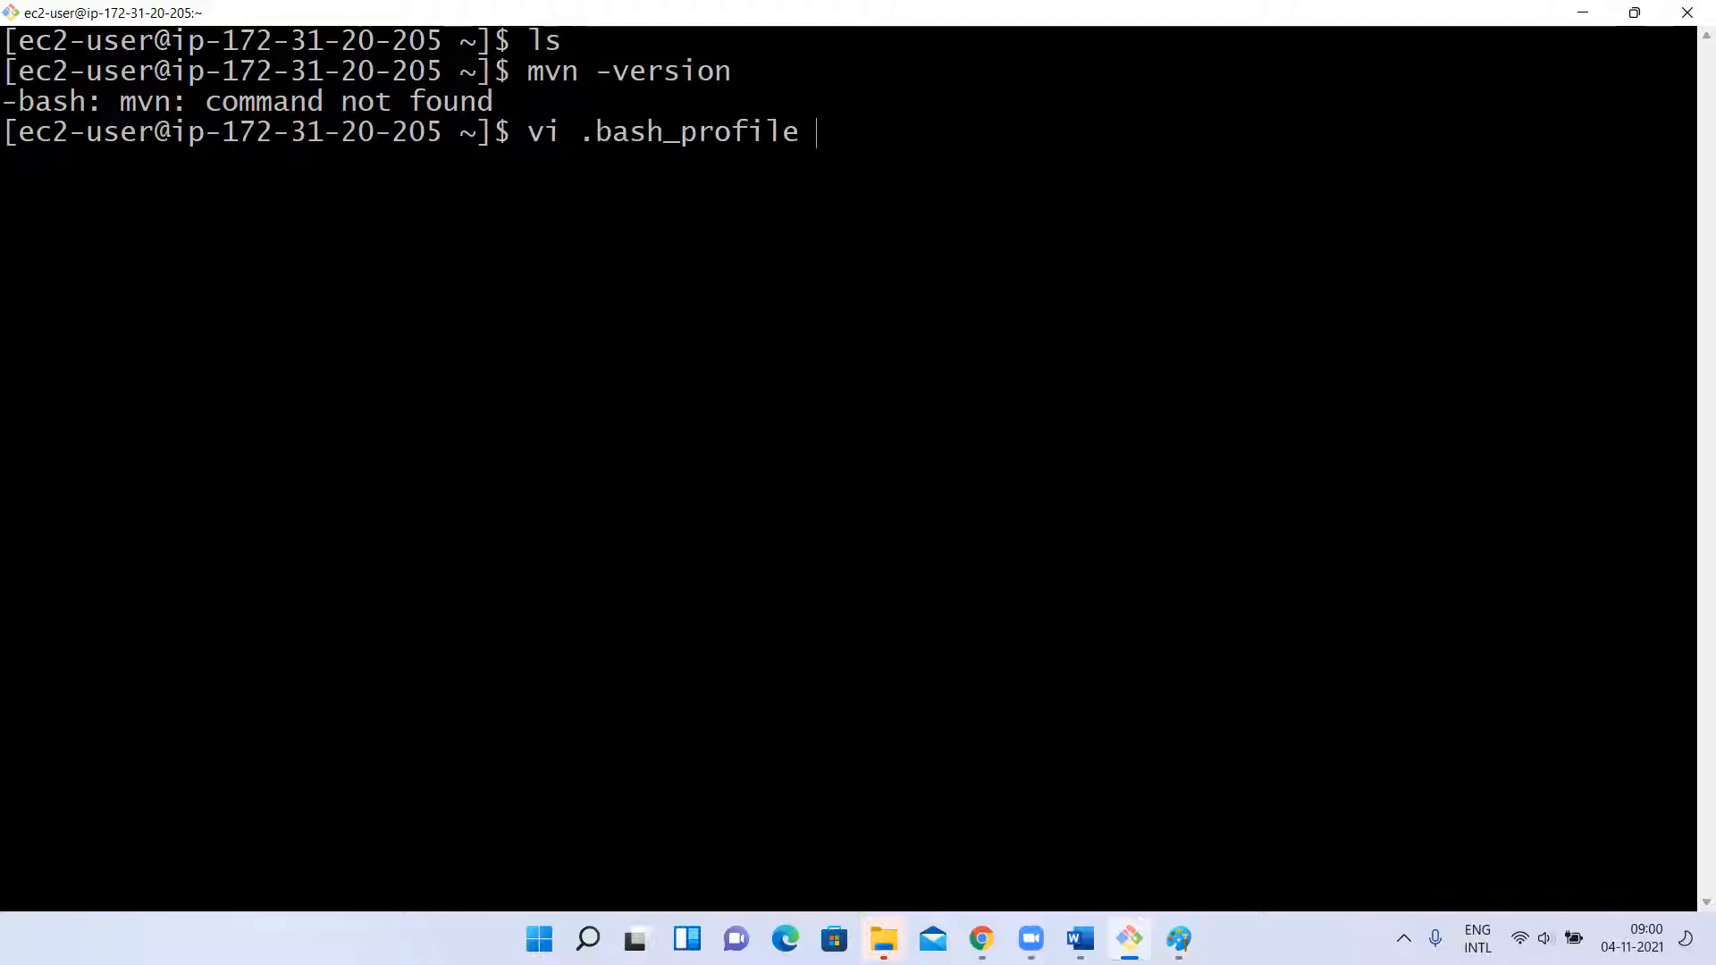
pyautogui.press('Return')
# Append :M2_HOME to the end of the PATH line in .bash_profile.
pyautogui.press('i')
pyautogui.press('Down')
pyautogui.press('Right')
pyautogui.press('Right')
pyautogui.press('Right')
pyautogui.press('Right')
pyautogui.press('Right')
pyautogui.press('Right')
pyautogui.press('Right')
pyautogui.press('Right')
pyautogui.press('Right')
pyautogui.press('Right')
pyautogui.press('Right')
pyautogui.press('Right')
pyautogui.press('Right')
pyautogui.press('Right')
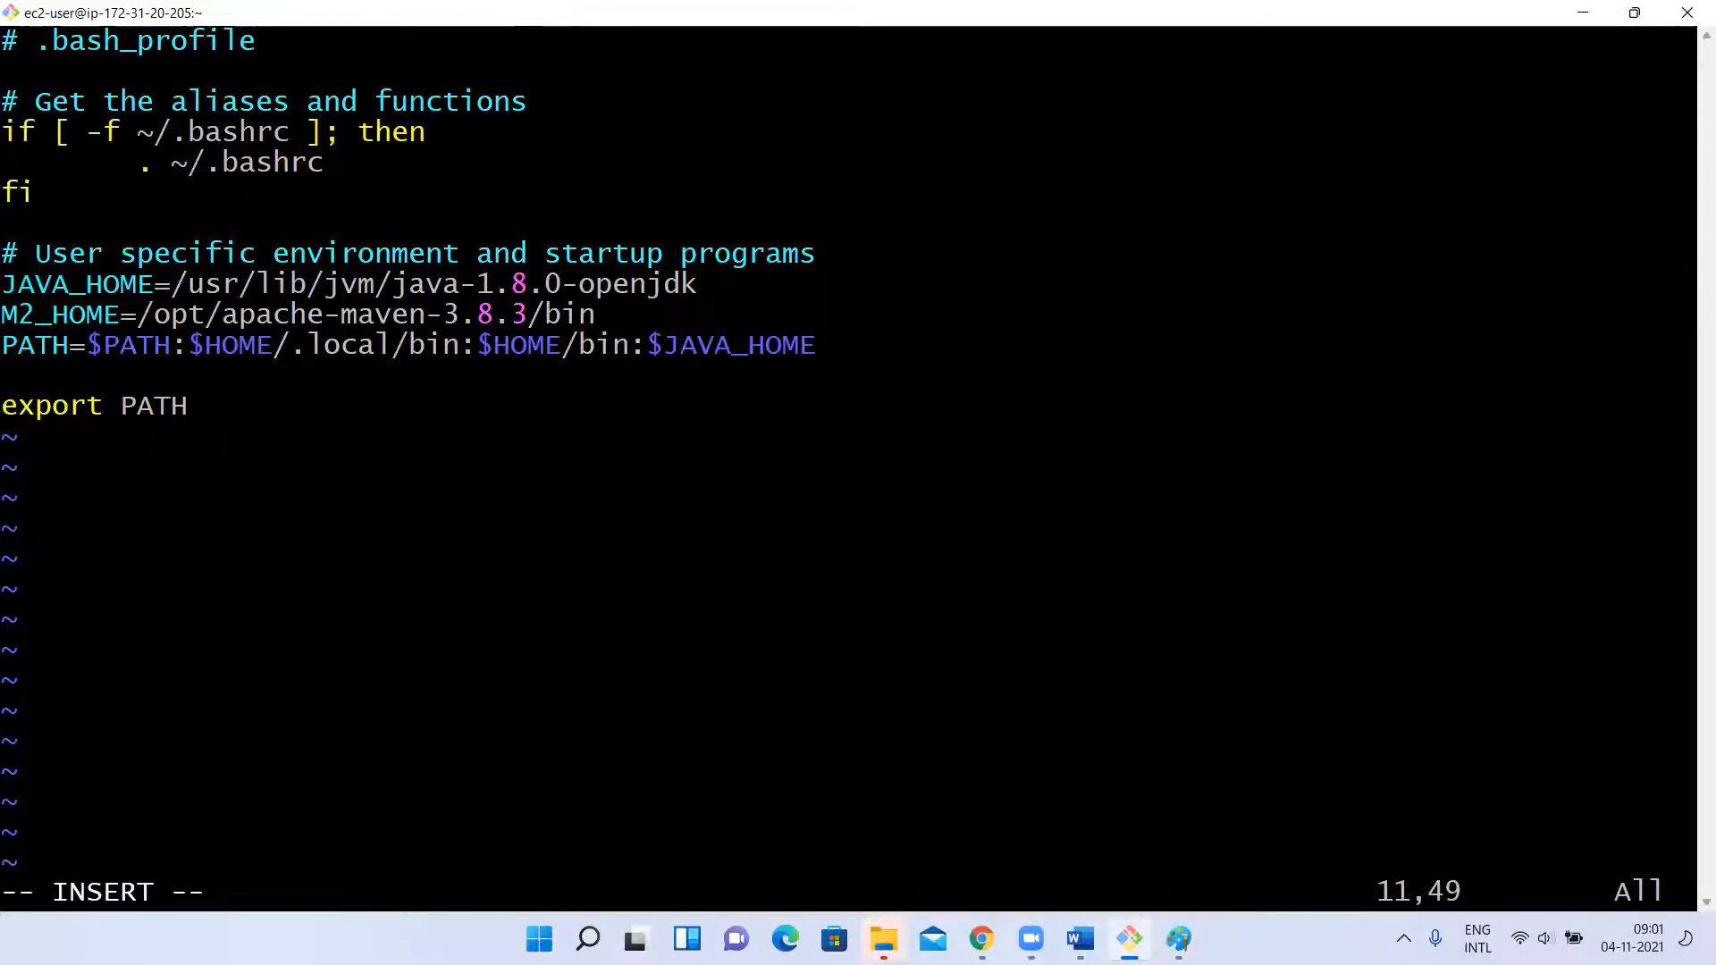
pyautogui.write(':M2_HOME')
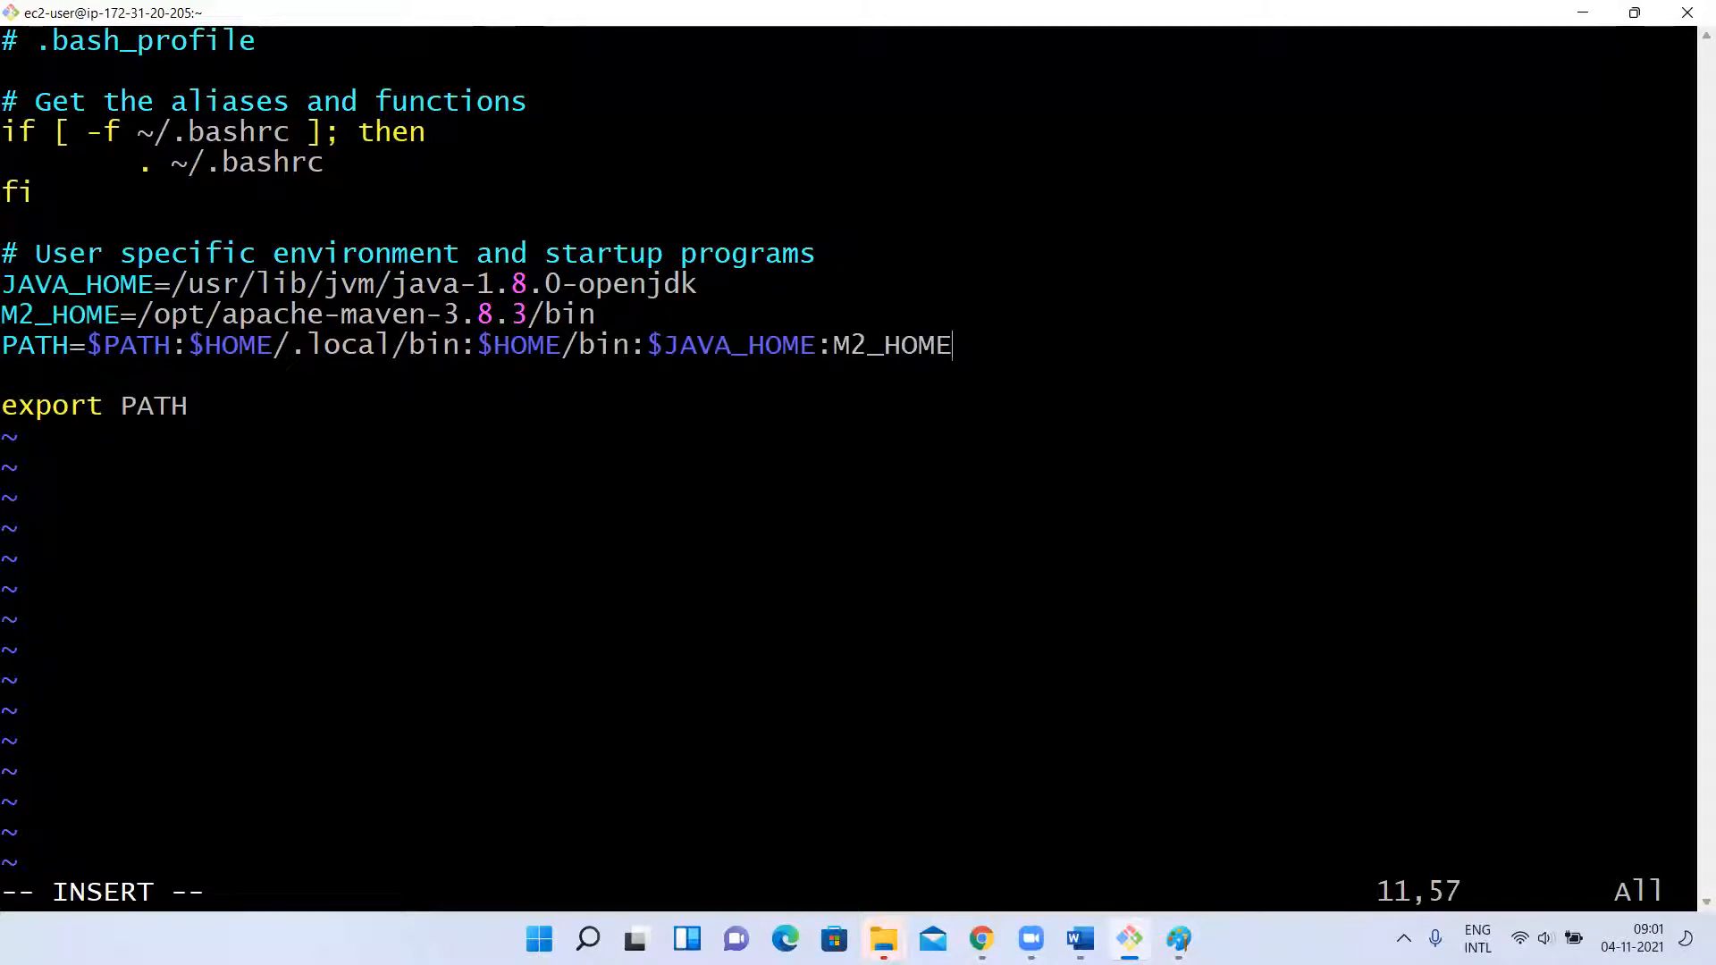
# Insert the missing $ before M2_HOME in the PATH line, save .bash_profile and quit vi.
pyautogui.press('Escape')
pyautogui.press('Left')
pyautogui.press('Left')
pyautogui.press('Left')
pyautogui.press('Left')
pyautogui.press('Left')
pyautogui.press('Left')
pyautogui.press('Left')
pyautogui.press('Right')
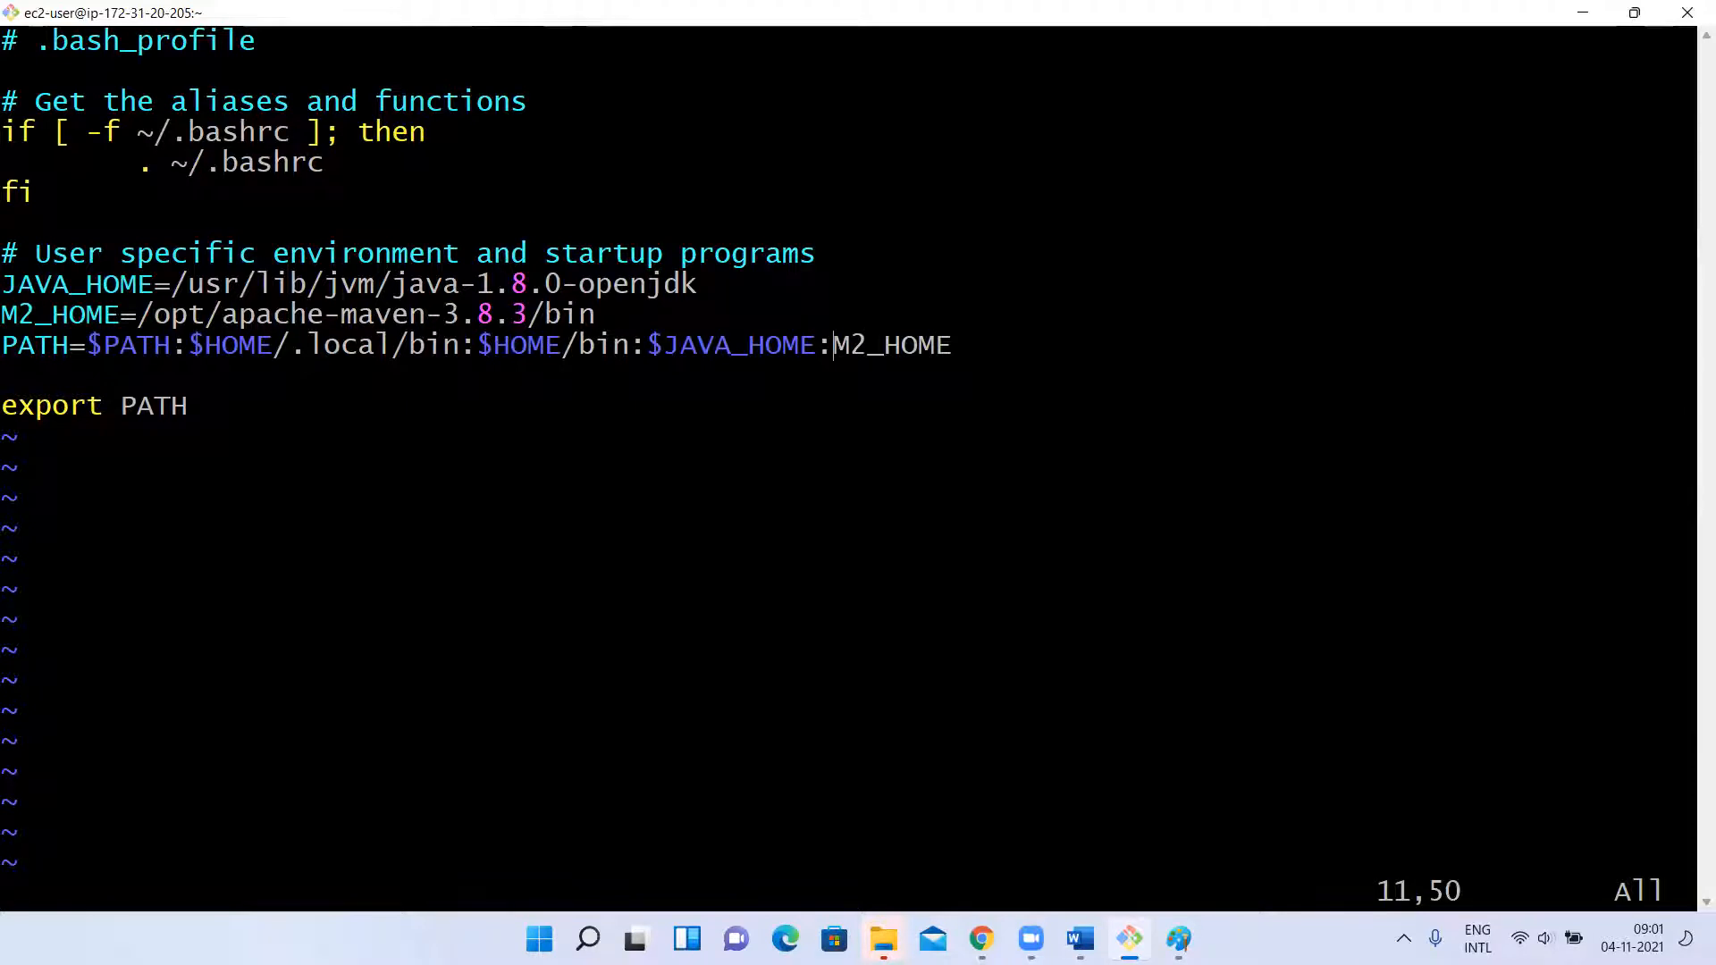
pyautogui.press('$')
pyautogui.press('i')
pyautogui.press('Left')
pyautogui.press('Left')
pyautogui.press('Left')
pyautogui.press('Left')
pyautogui.press('Left')
pyautogui.press('Left')
pyautogui.write('$')
pyautogui.press('Escape')
pyautogui.write(':wq')
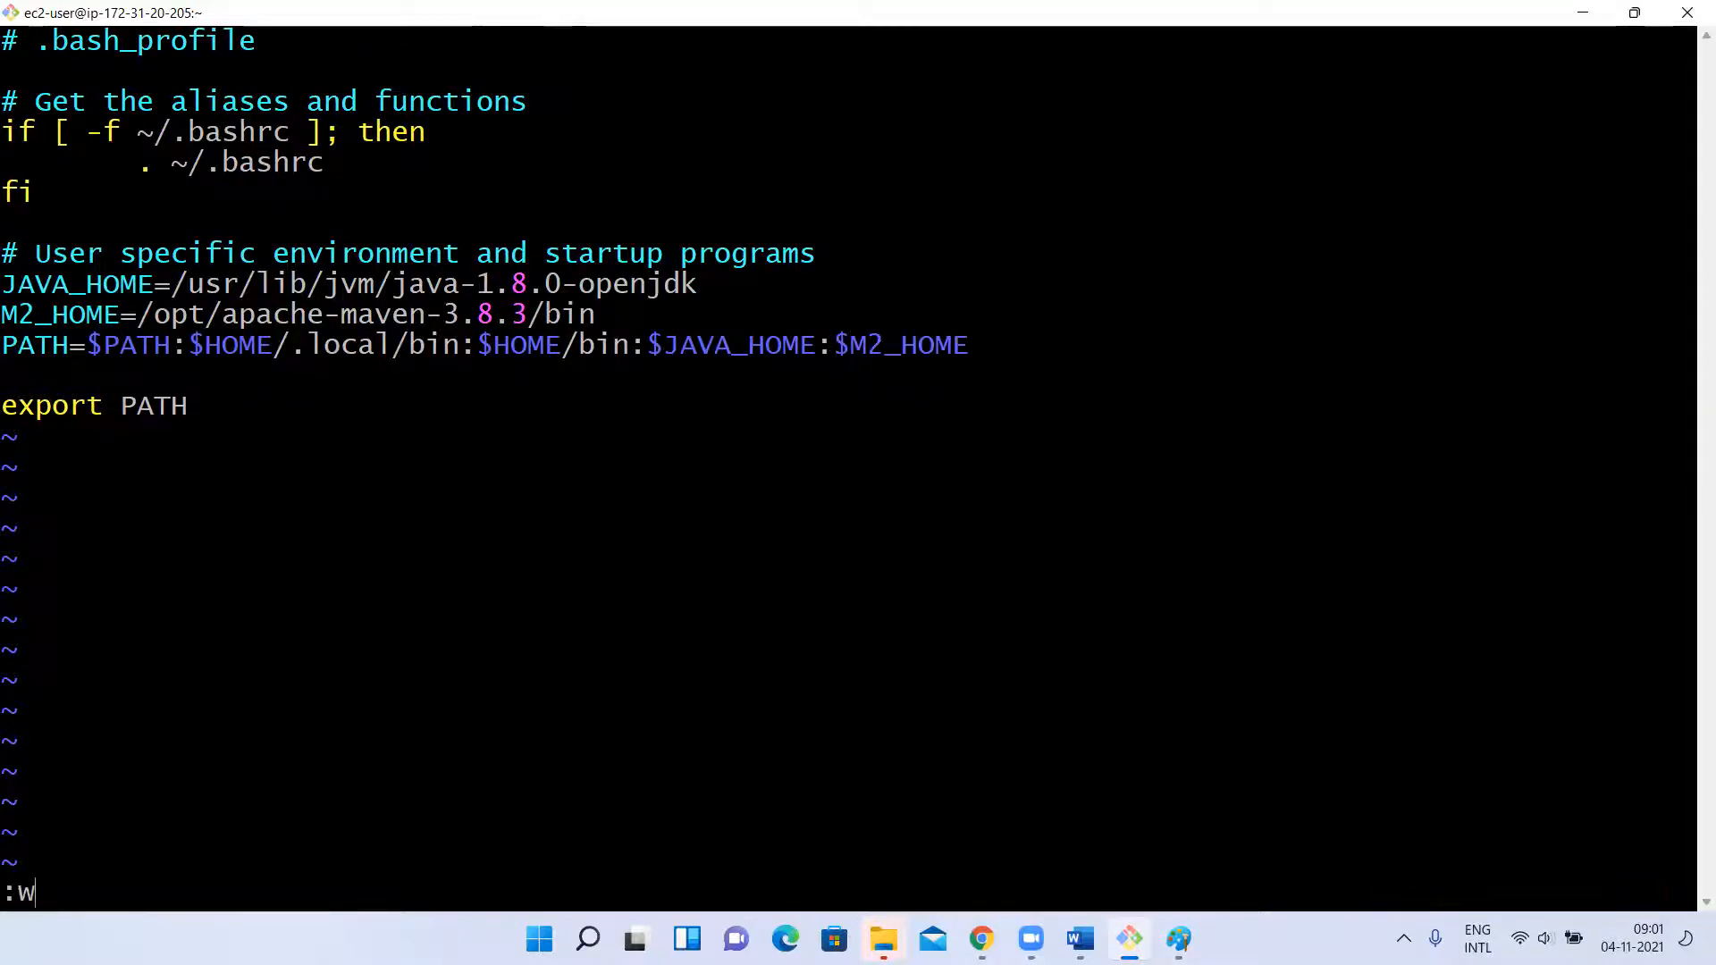
pyautogui.press('Return')
# Recall the earlier source command, trim the trailing vi and run source .bash_profile to reload the profile.
pyautogui.press('Up')
pyautogui.press('Up')
pyautogui.press('Up')
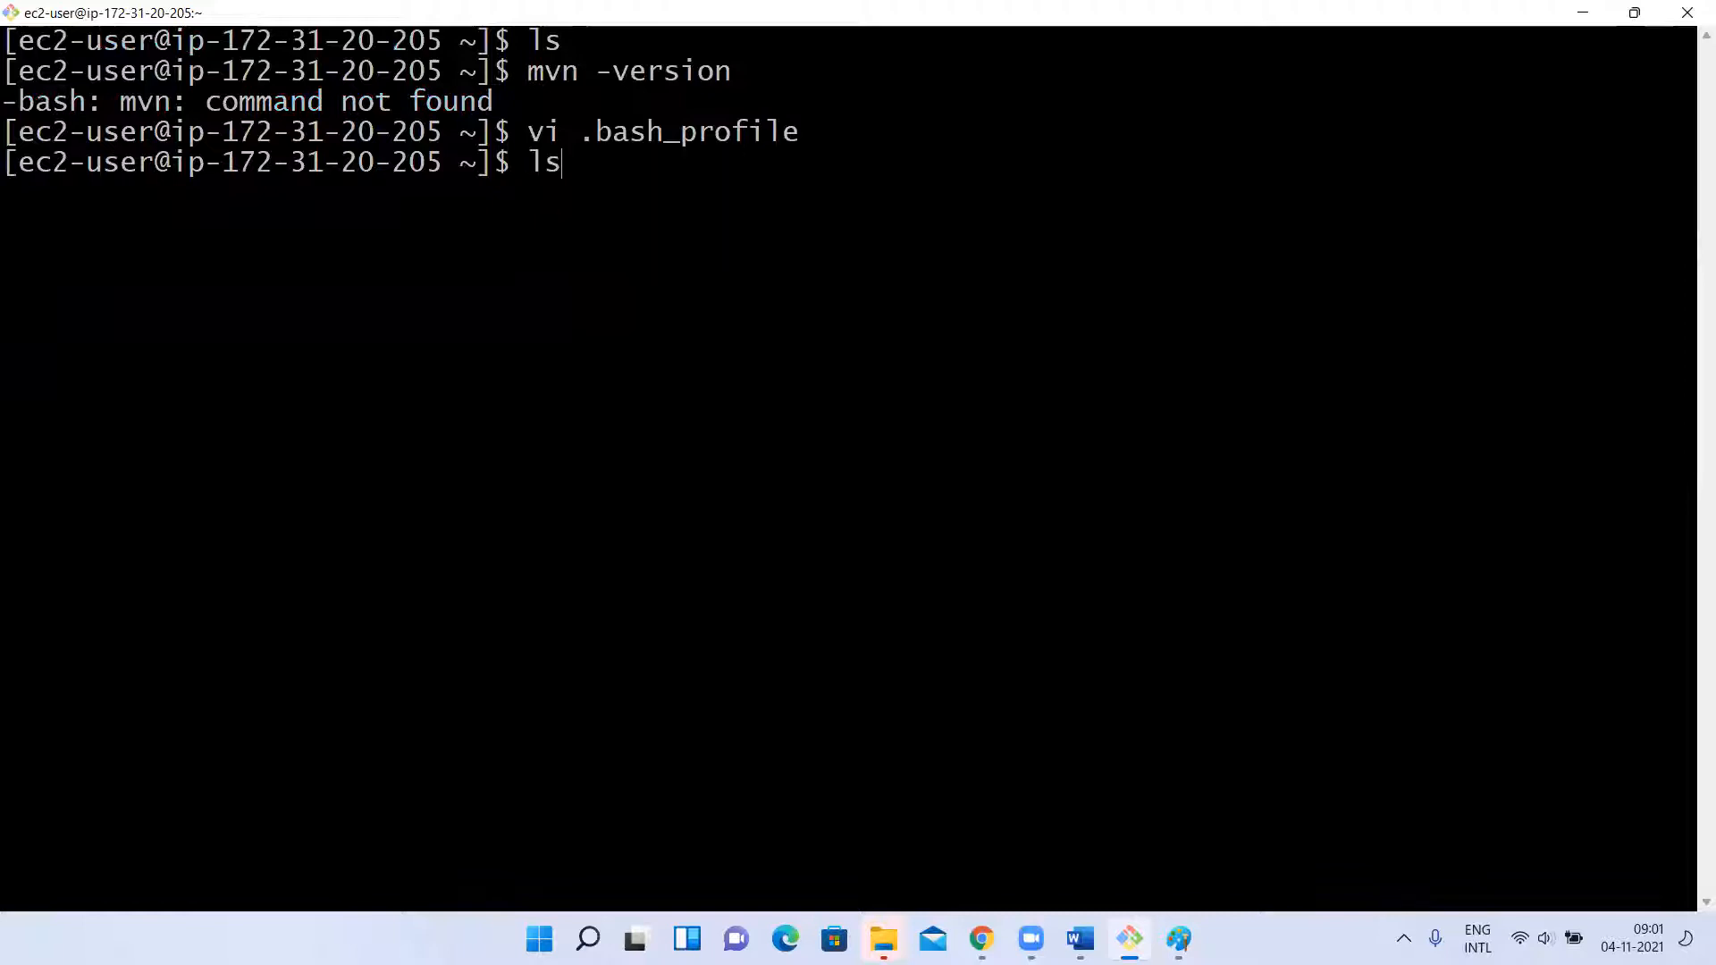
pyautogui.press('Up')
pyautogui.press('Up')
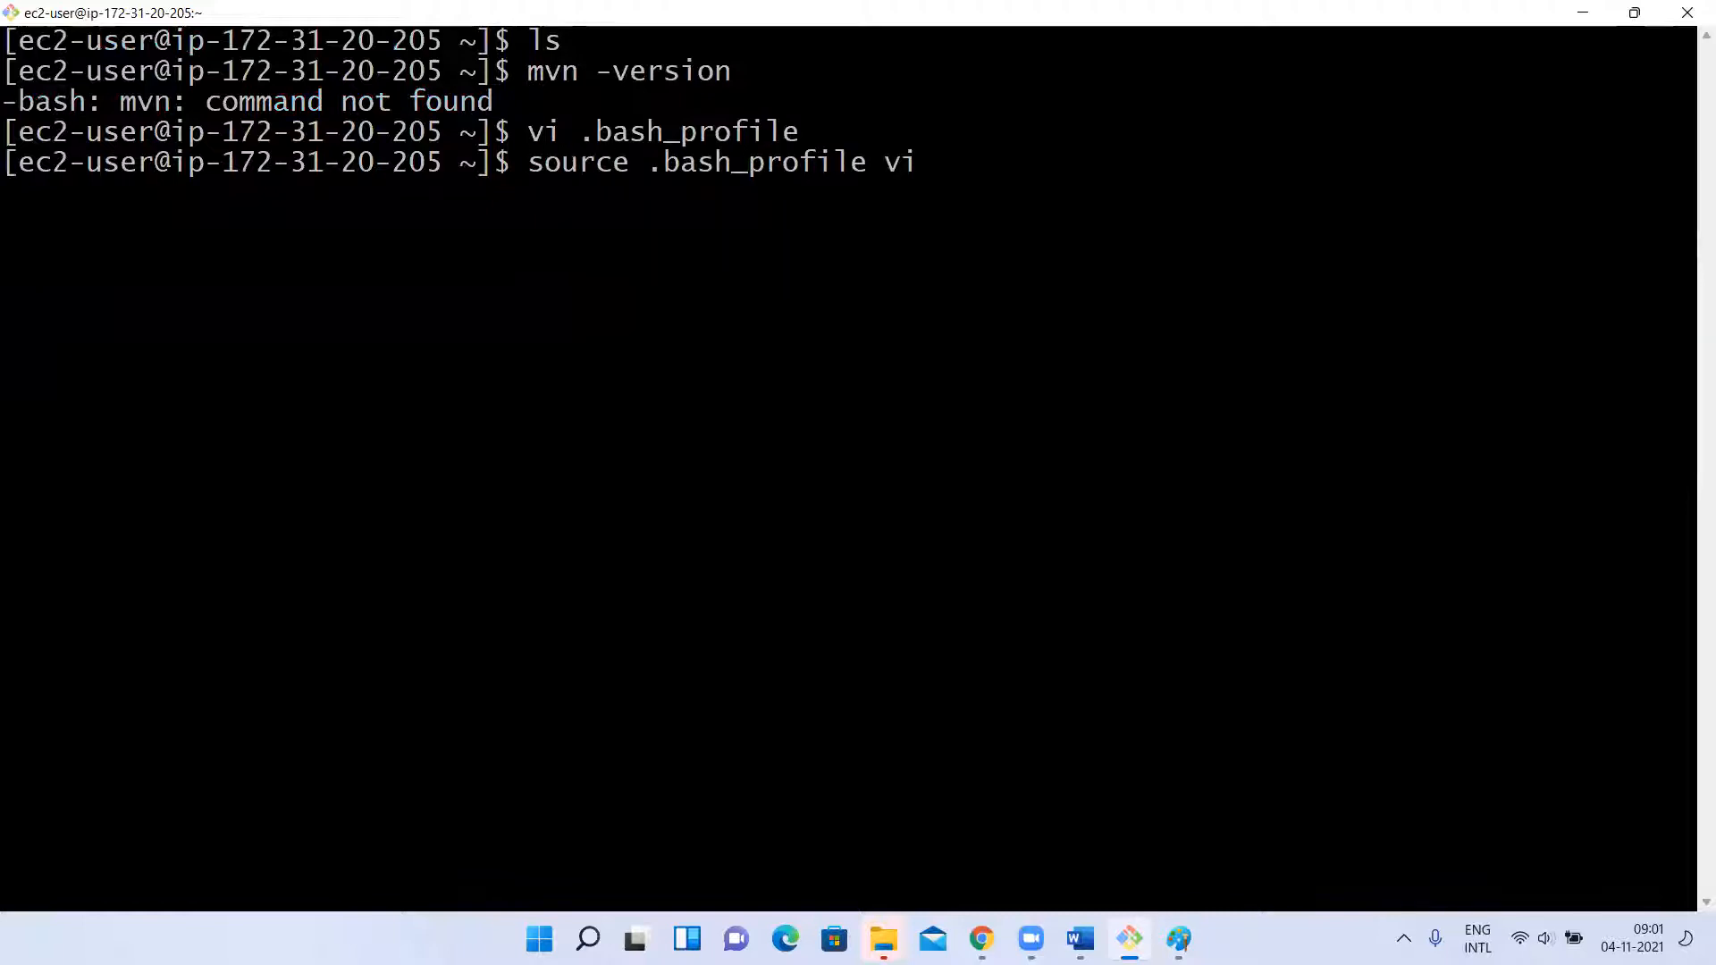
pyautogui.press('BackSpace')
pyautogui.press('BackSpace')
pyautogui.press('BackSpace')
pyautogui.press('Return')
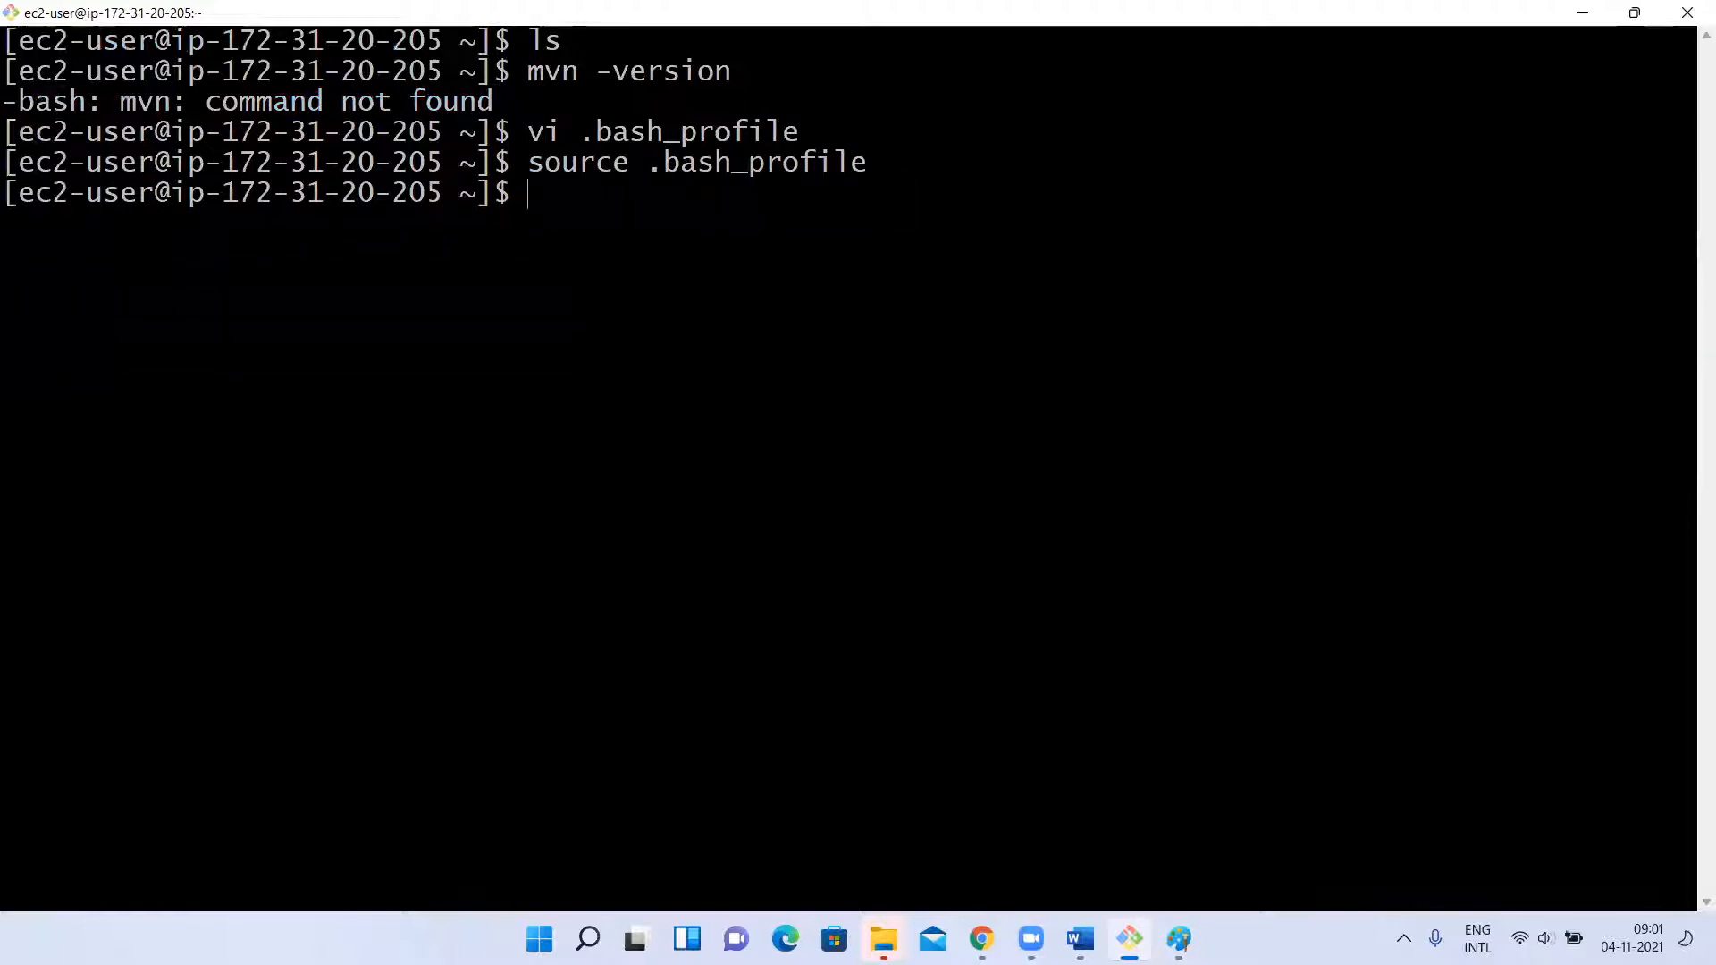
# Check the Maven installation again with mvn -version and clear the terminal.
pyautogui.press('Up')
pyautogui.press('Up')
pyautogui.press('Up')
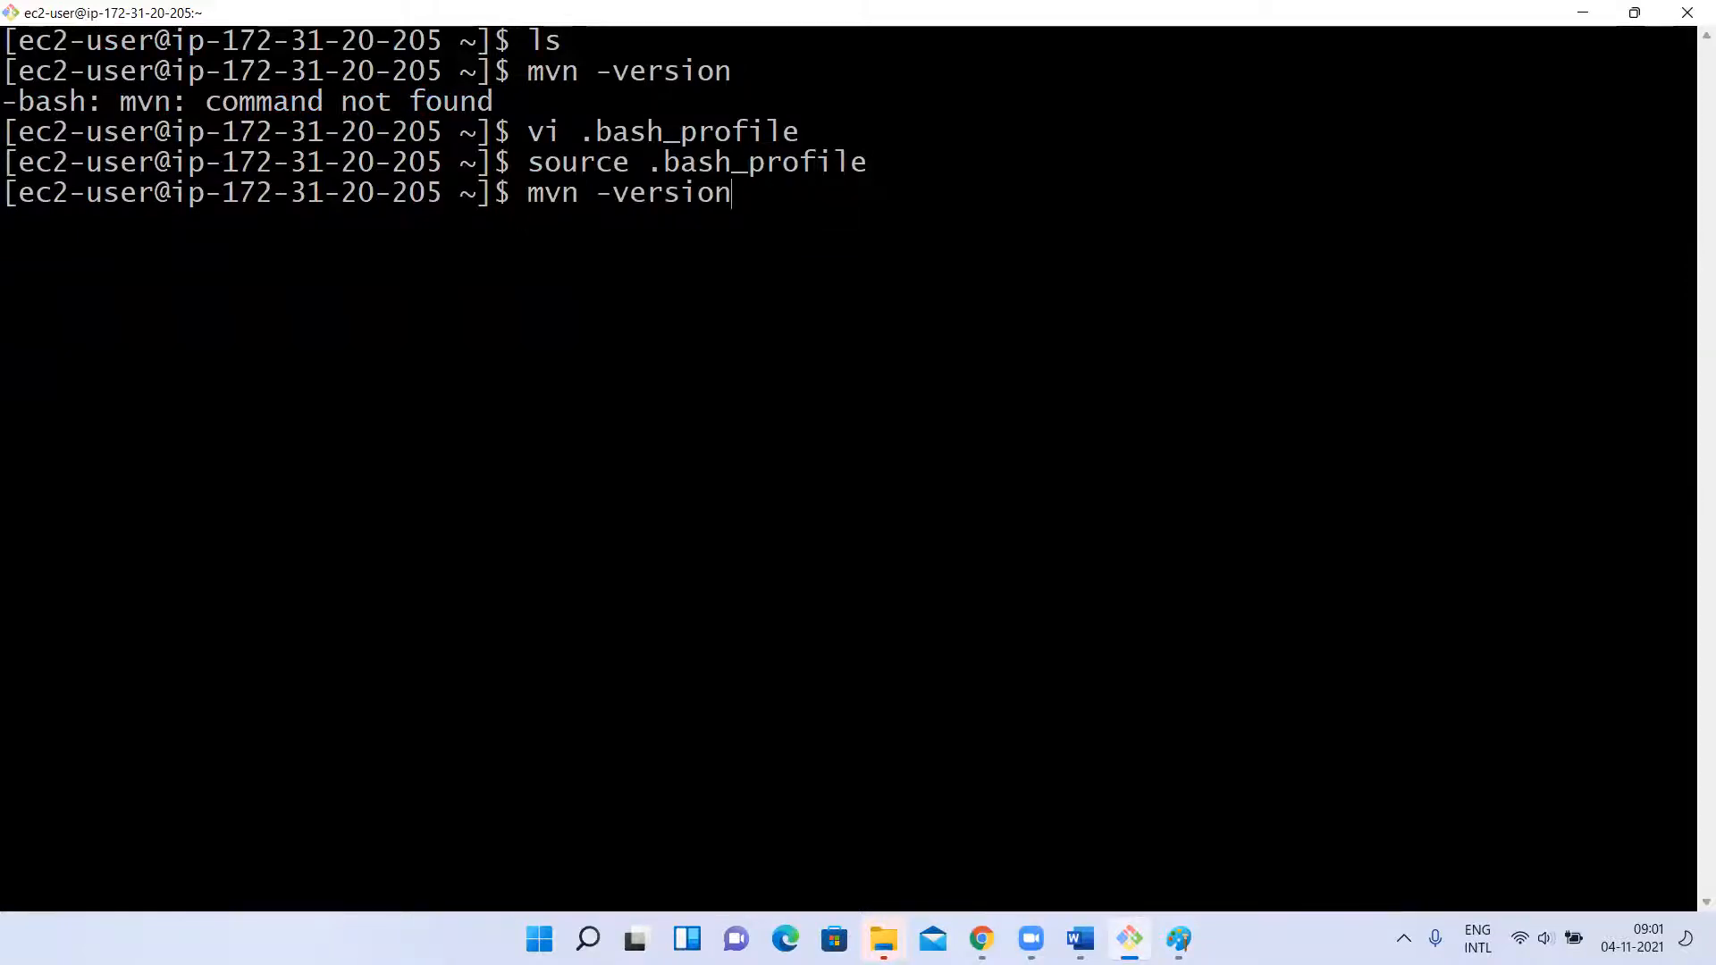
pyautogui.press('Return')
pyautogui.write('clear')
pyautogui.press('Return')
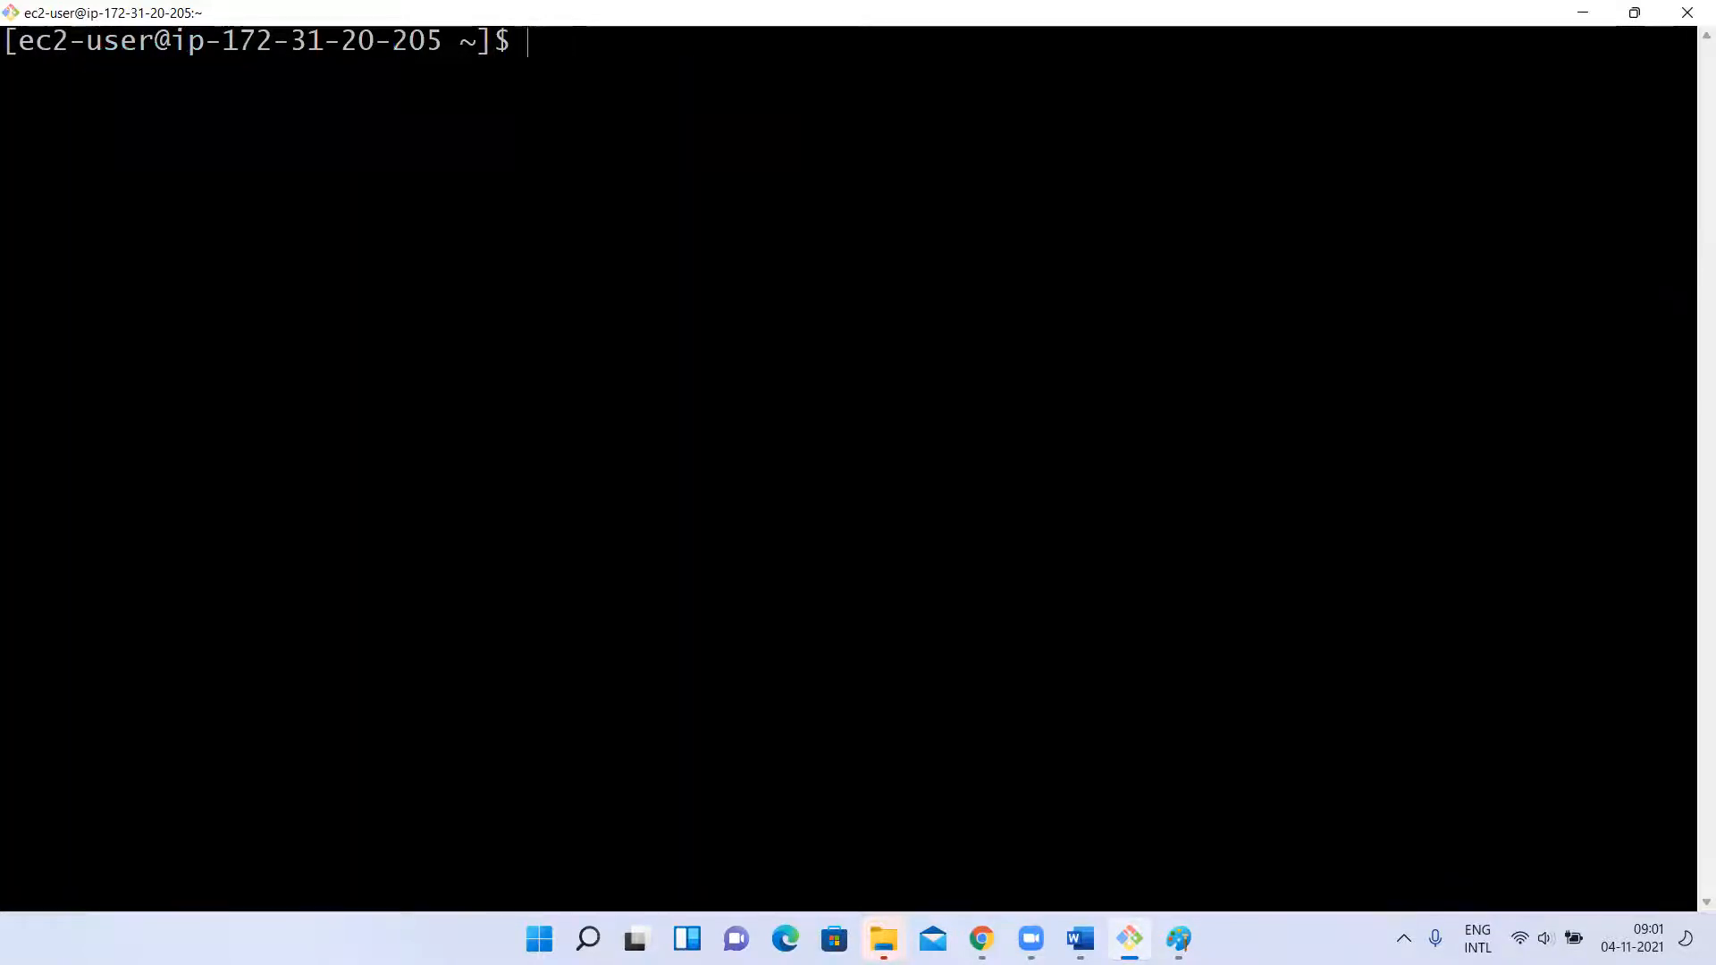
# Switch to the Jenkins folder in File Explorer and browse to MyDevOpsClasses > Maven > Projects > KCMavenWebProject.
pyautogui.click(887, 917)
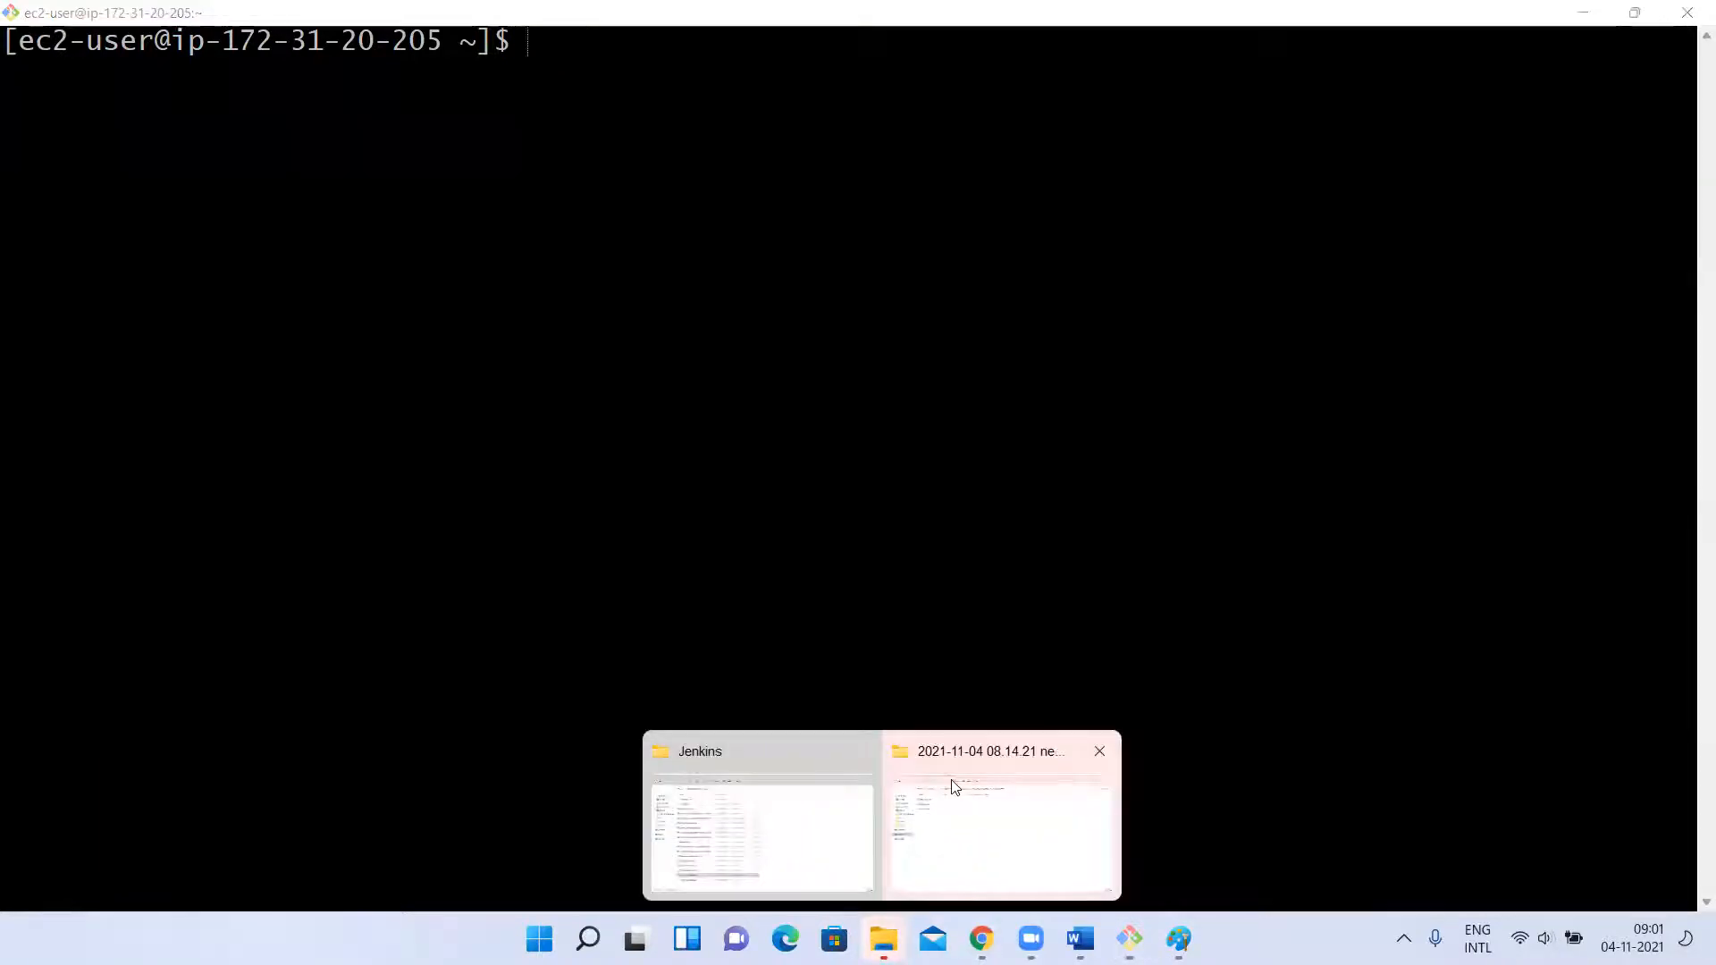
pyautogui.click(739, 808)
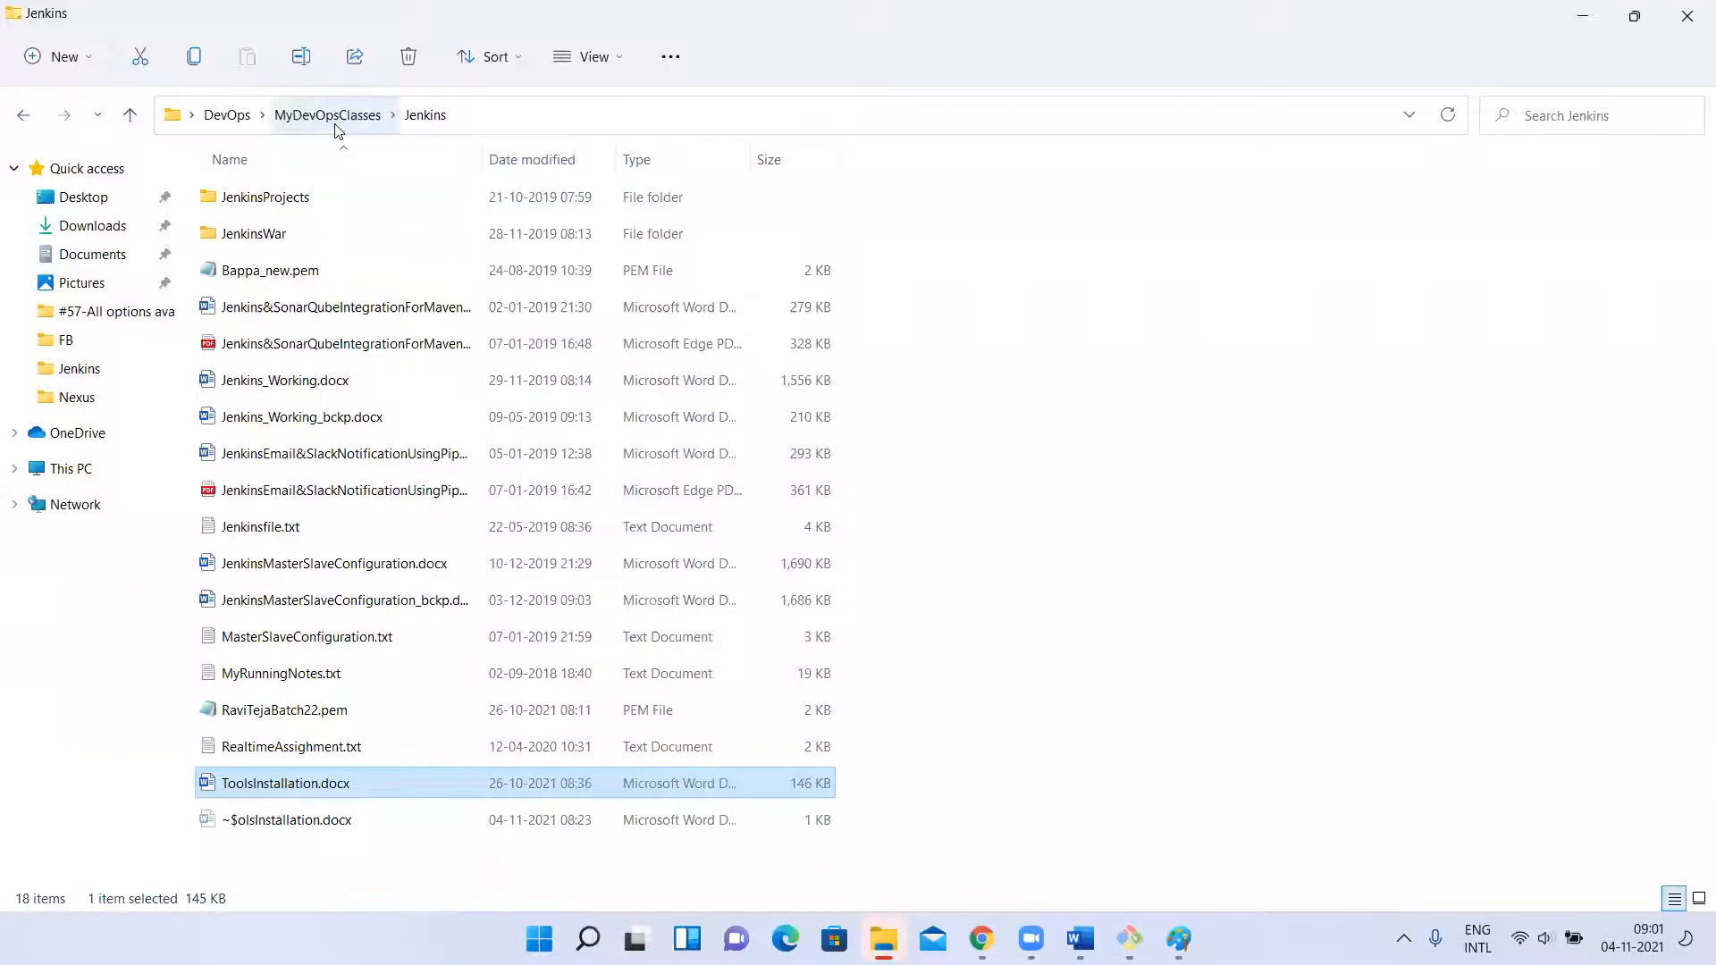
pyautogui.click(329, 115)
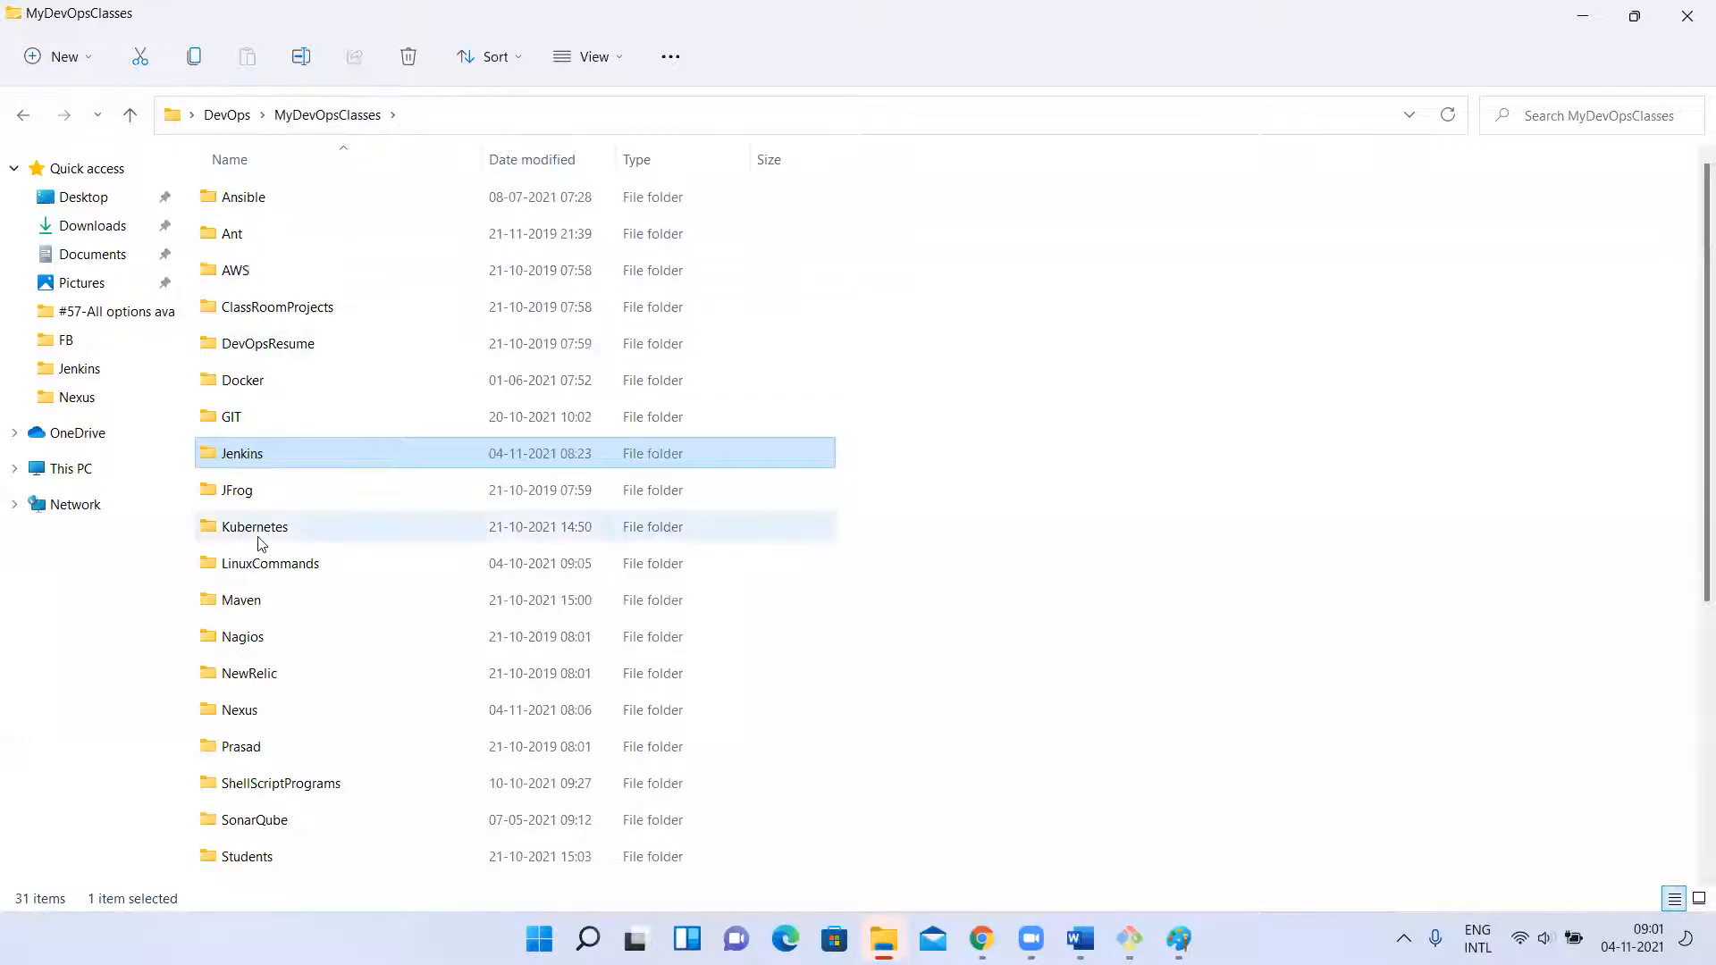
pyautogui.doubleClick(241, 599)
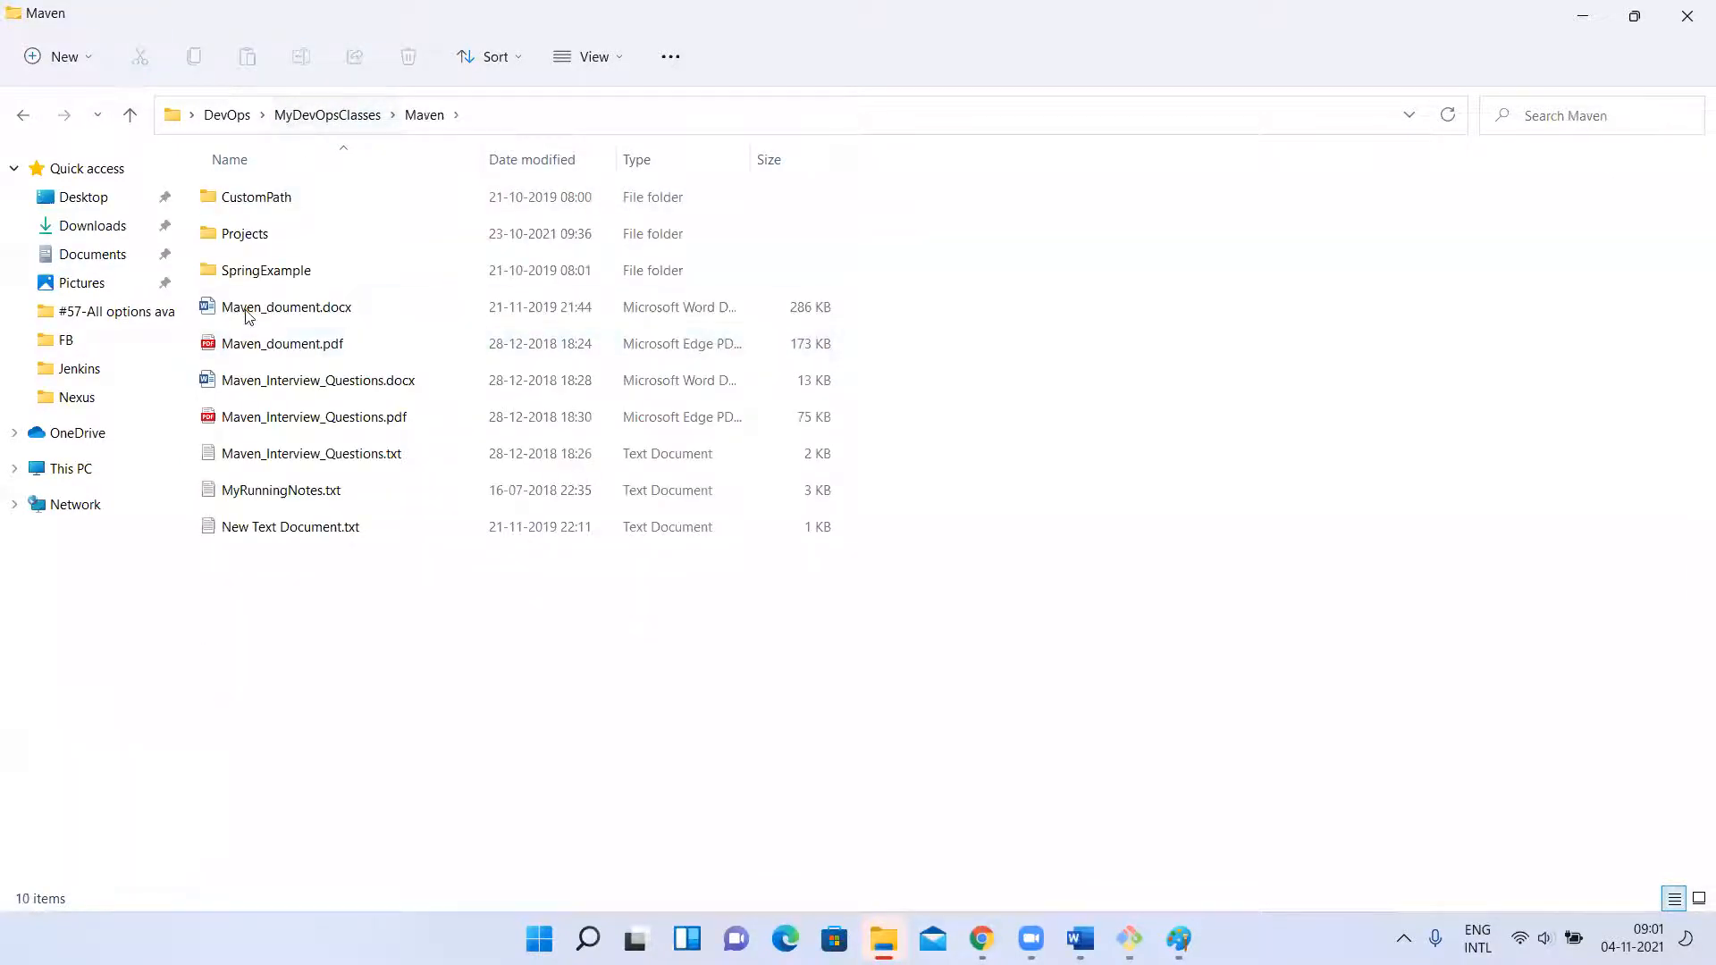
pyautogui.doubleClick(257, 240)
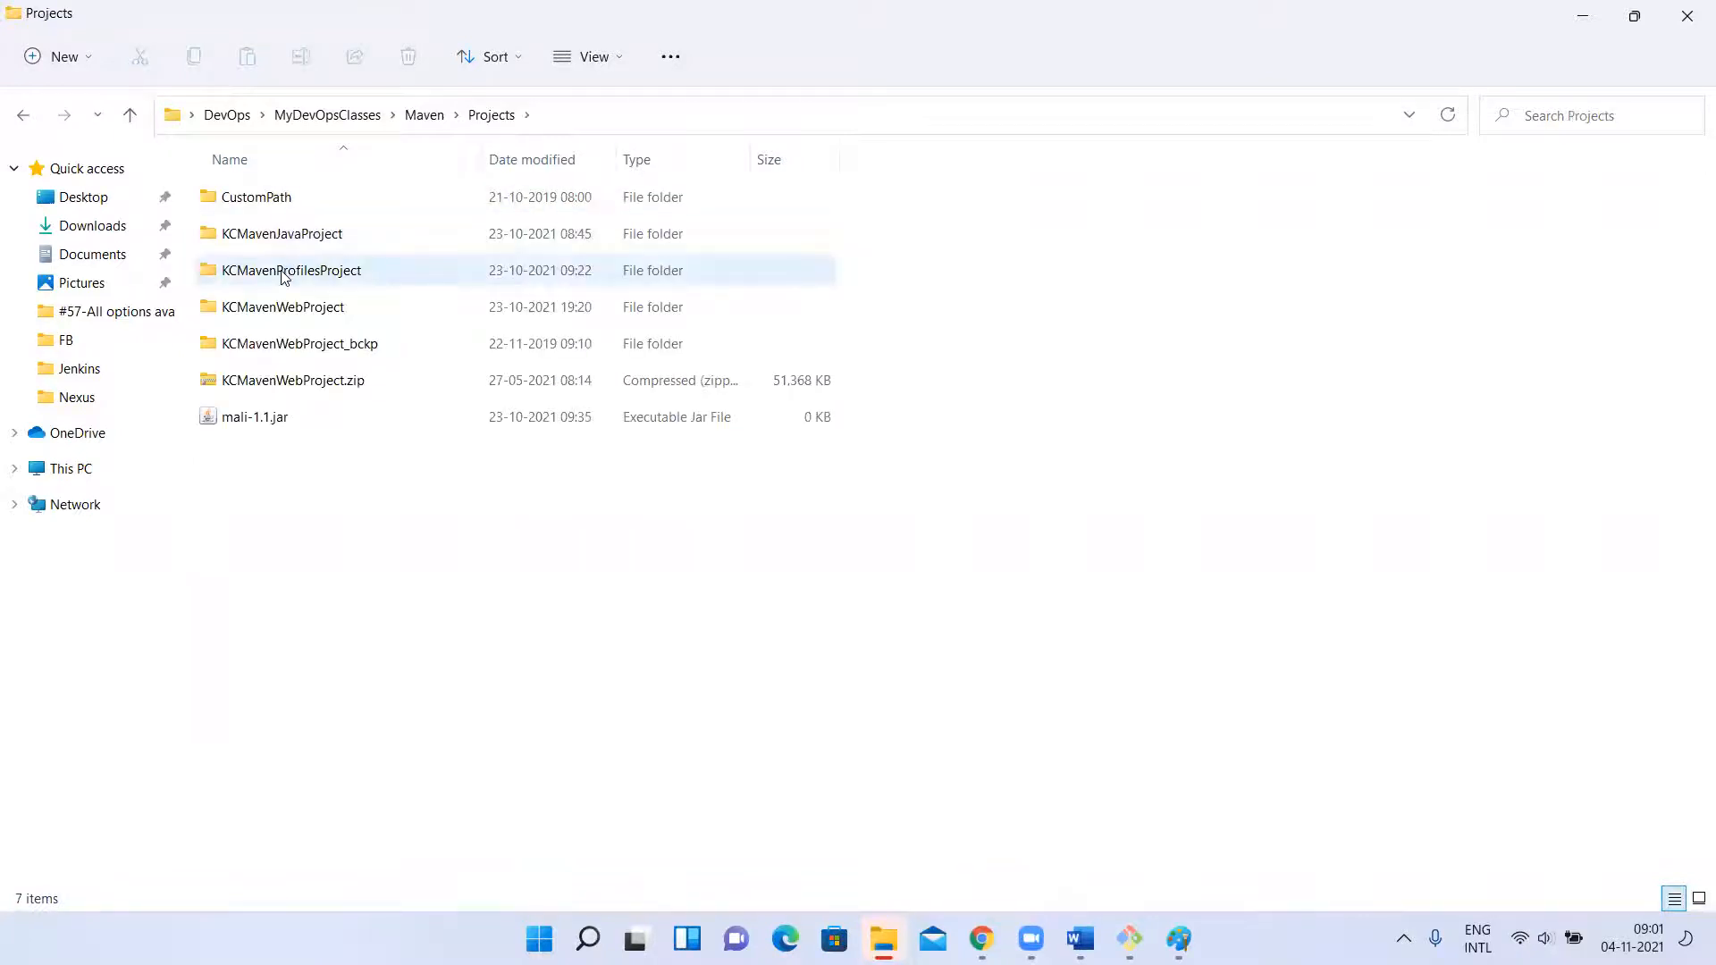
pyautogui.doubleClick(281, 307)
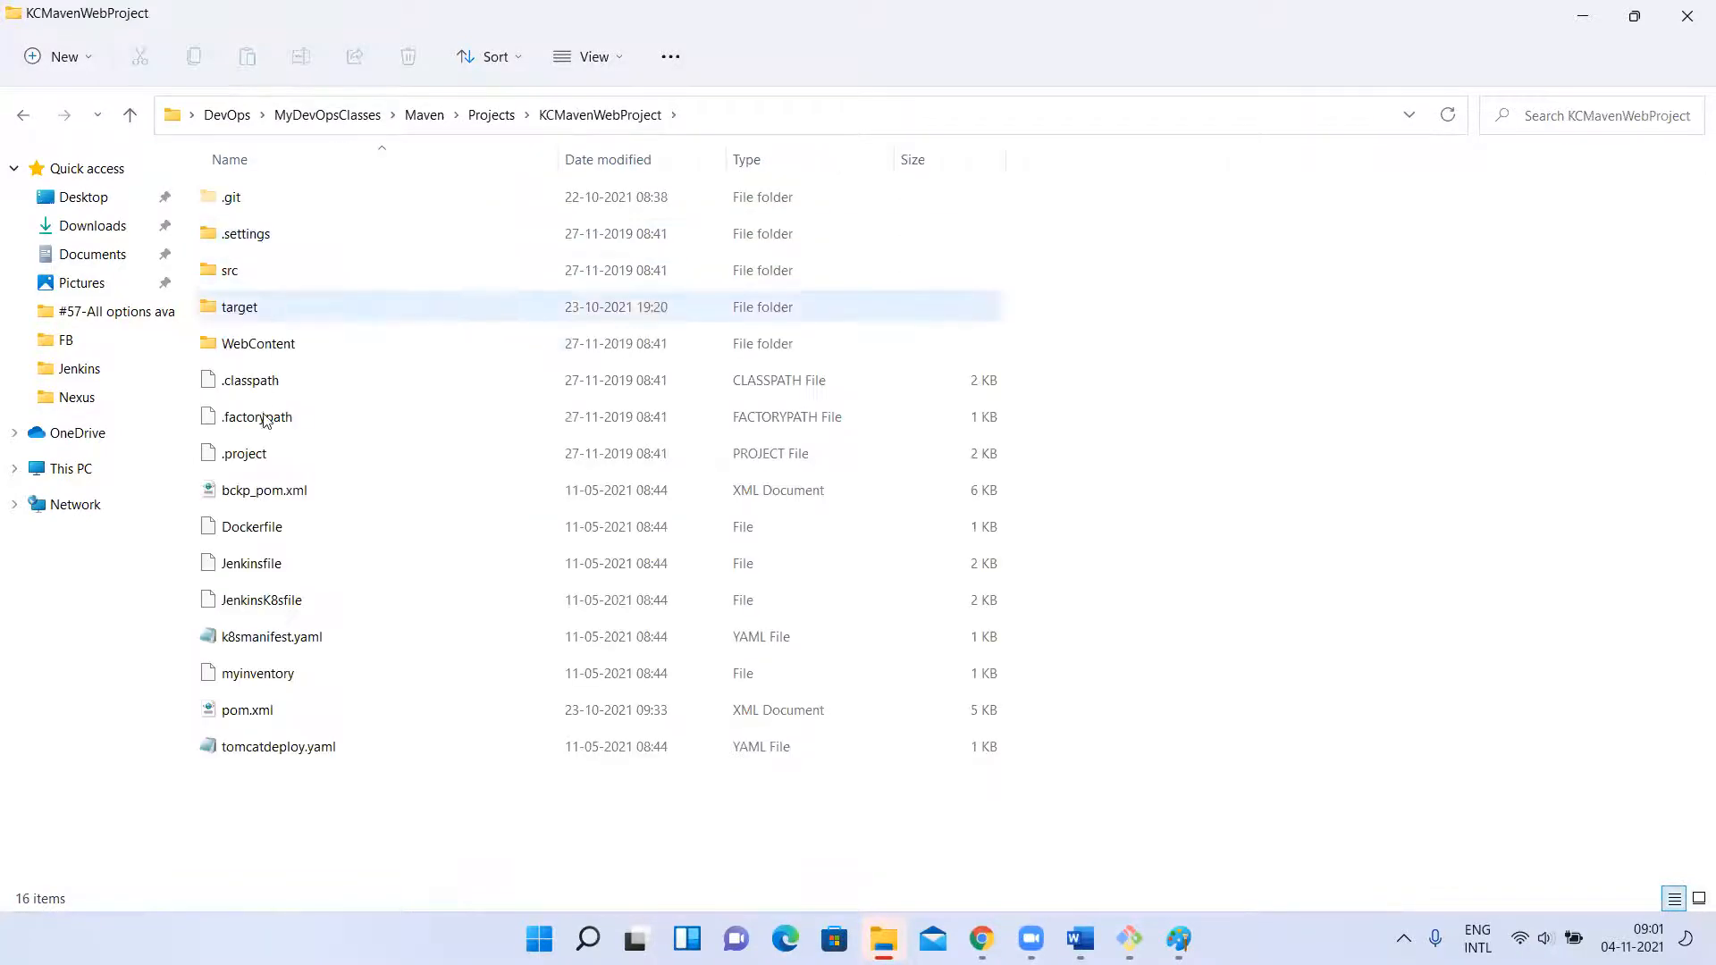
# Open the project's pom.xml for editing in Notepad++.
pyautogui.doubleClick(233, 710)
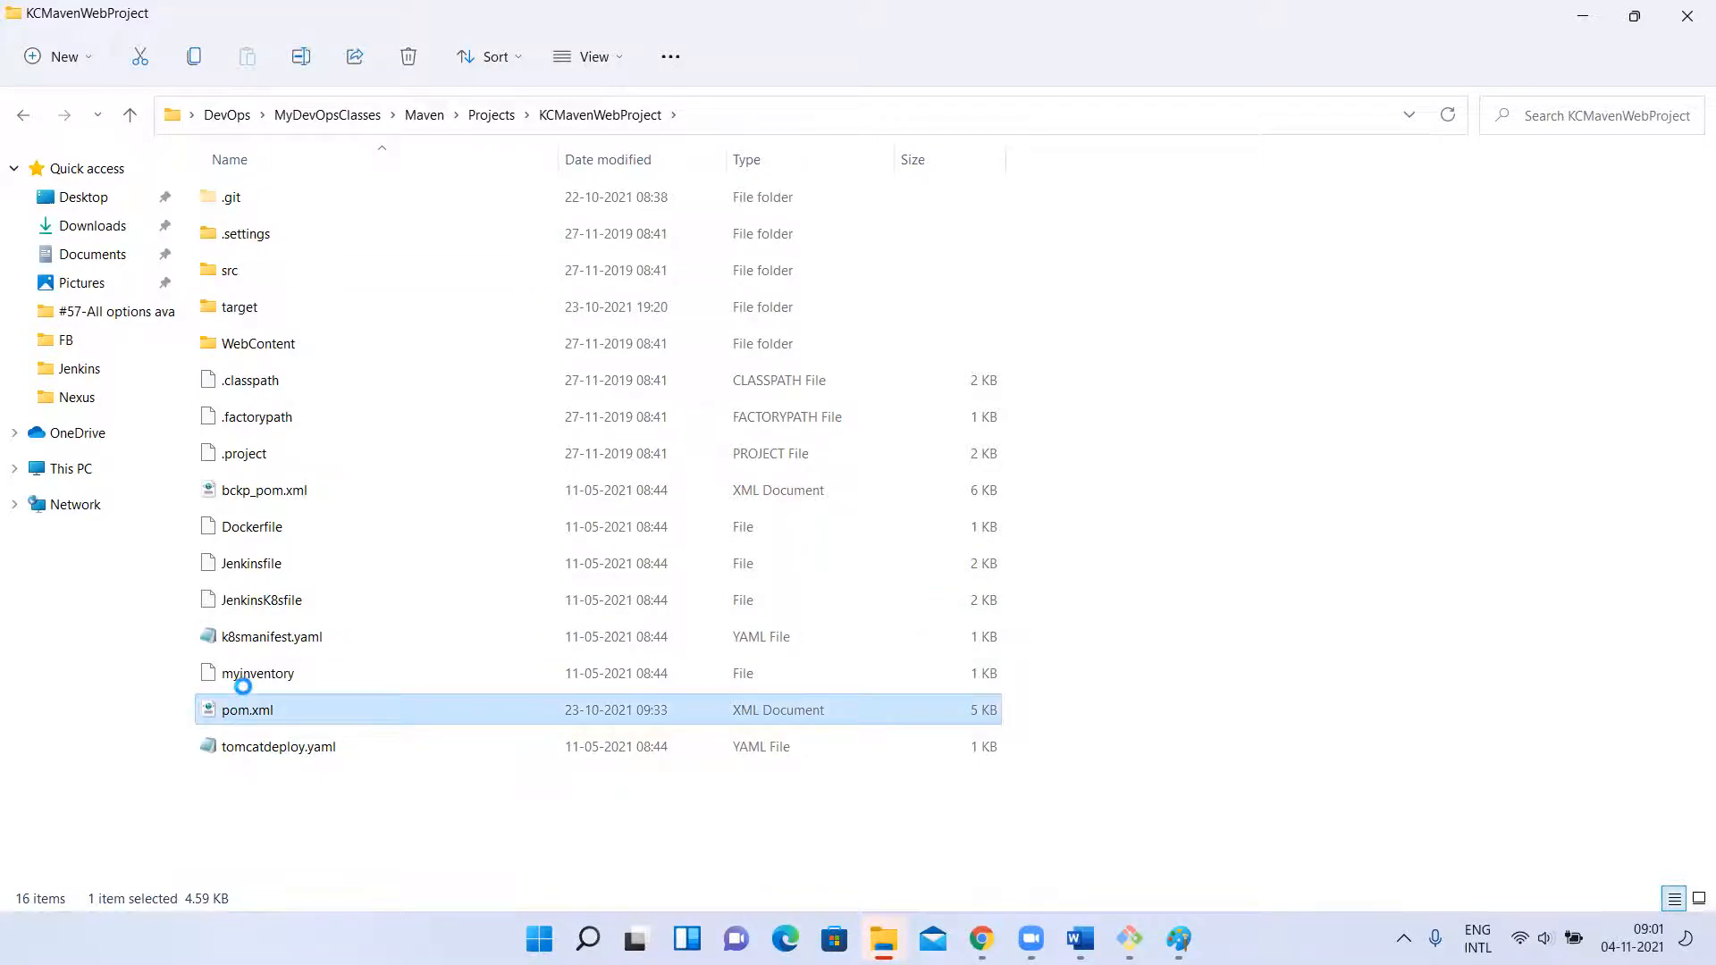
pyautogui.rightClick(243, 706)
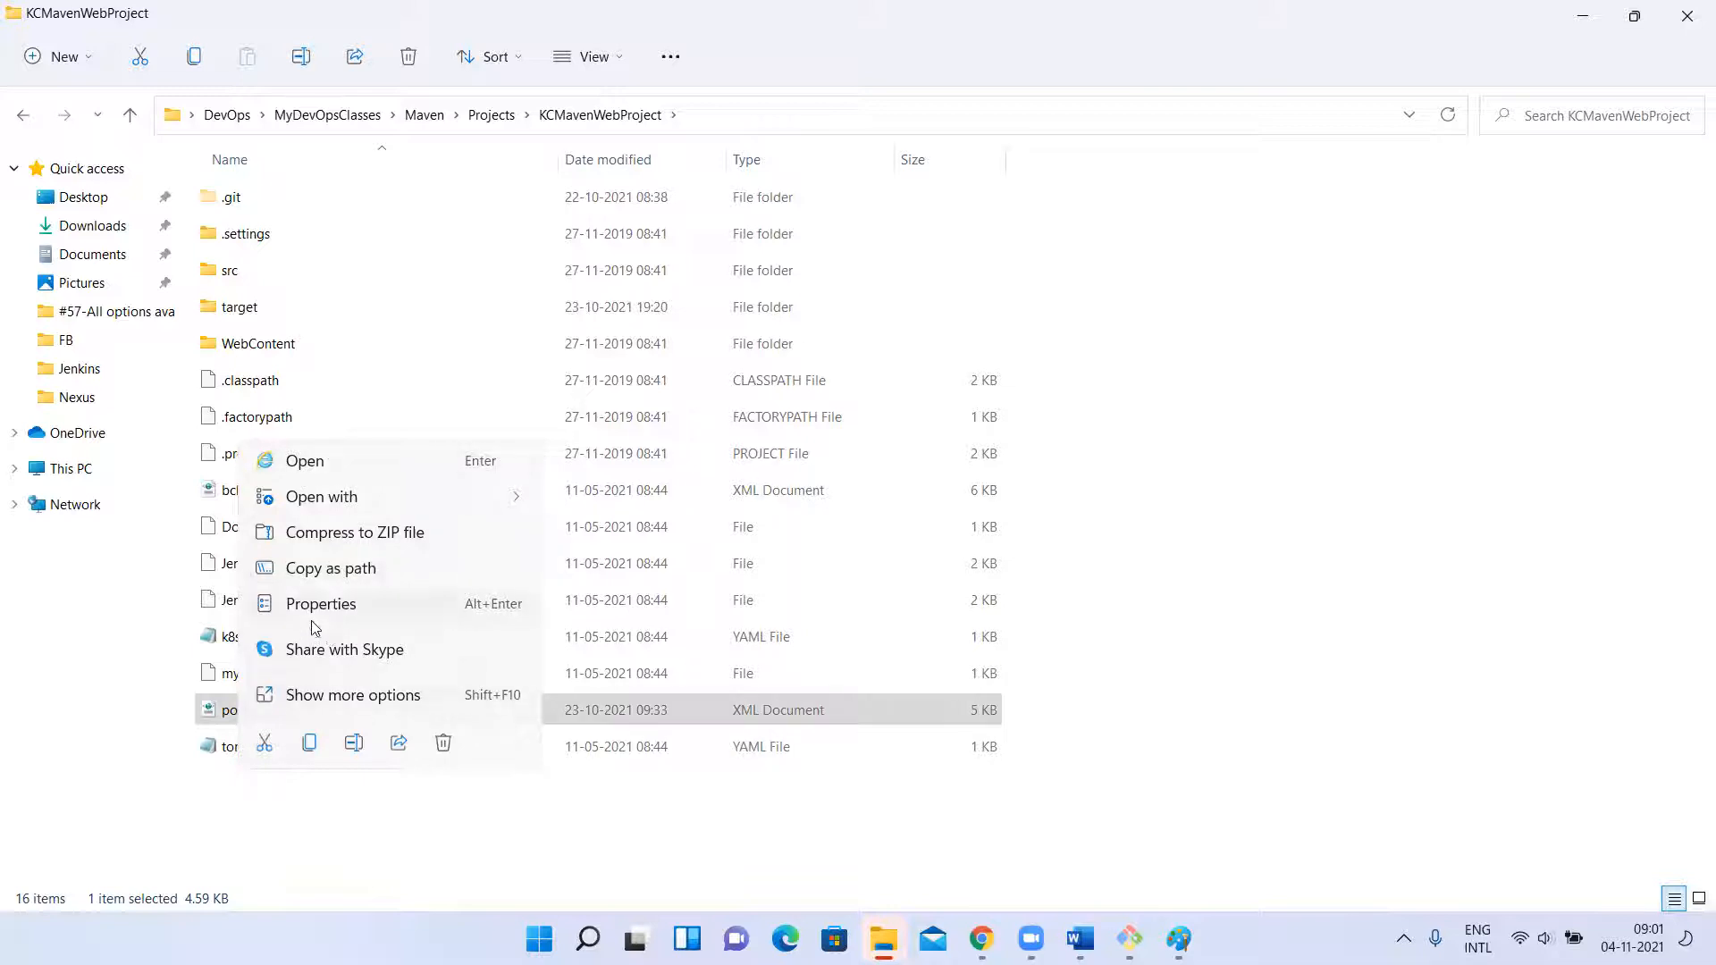
pyautogui.click(312, 704)
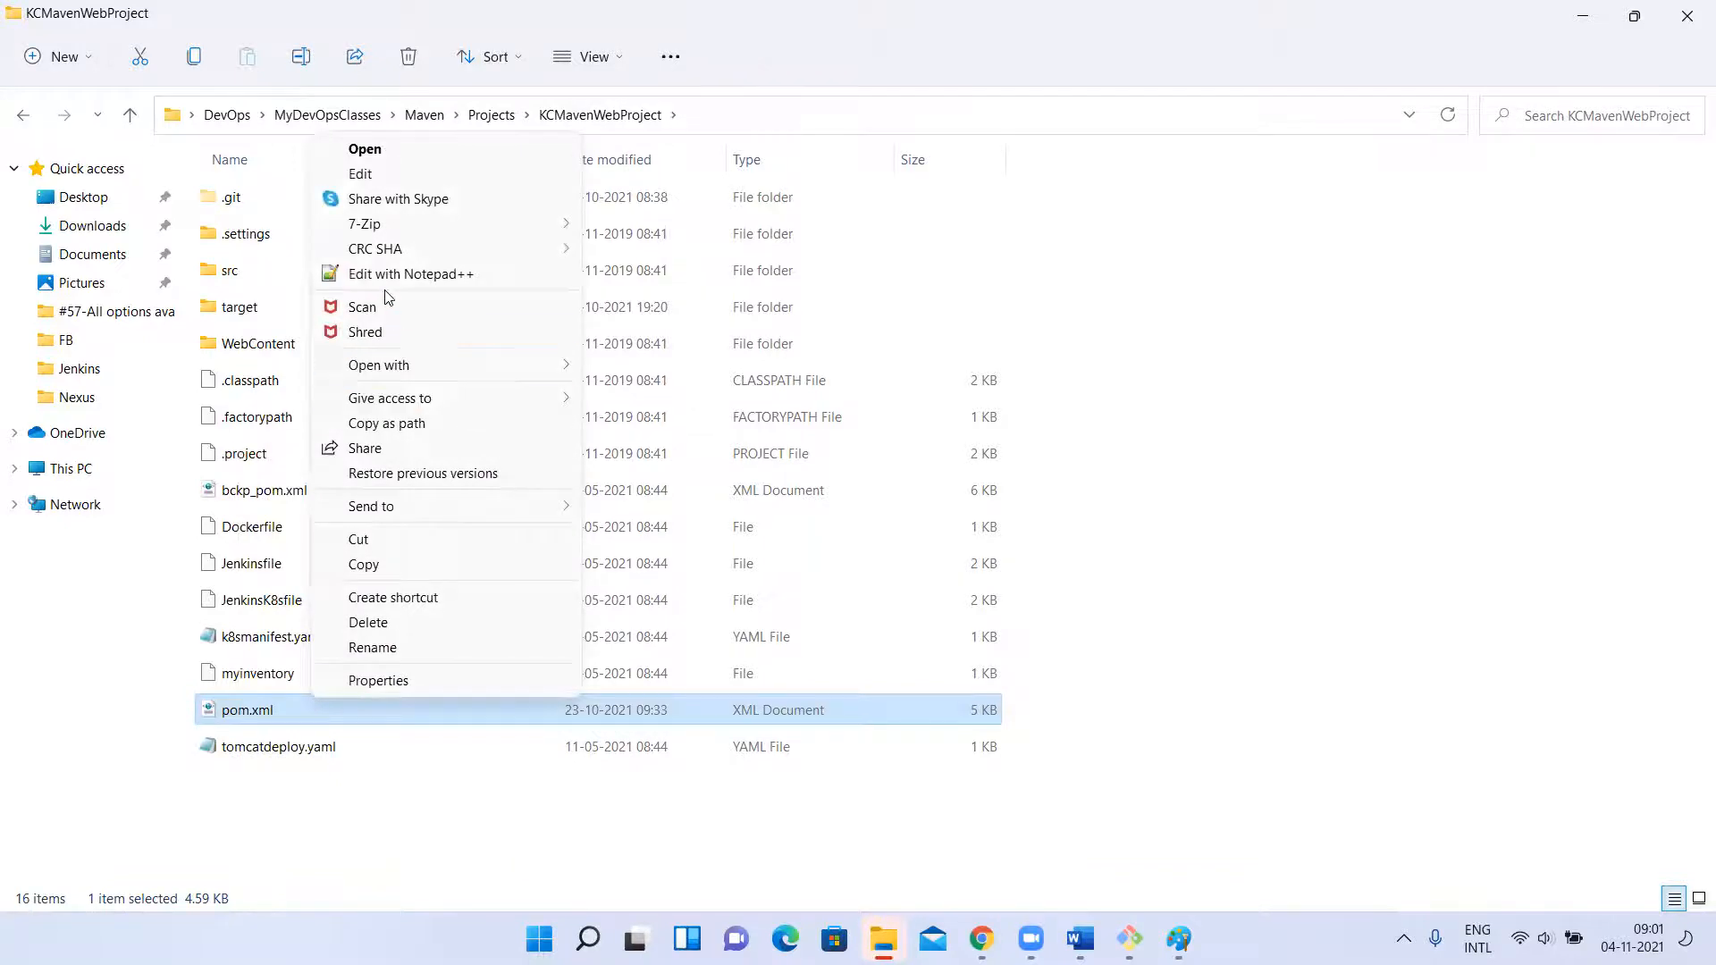
pyautogui.click(383, 274)
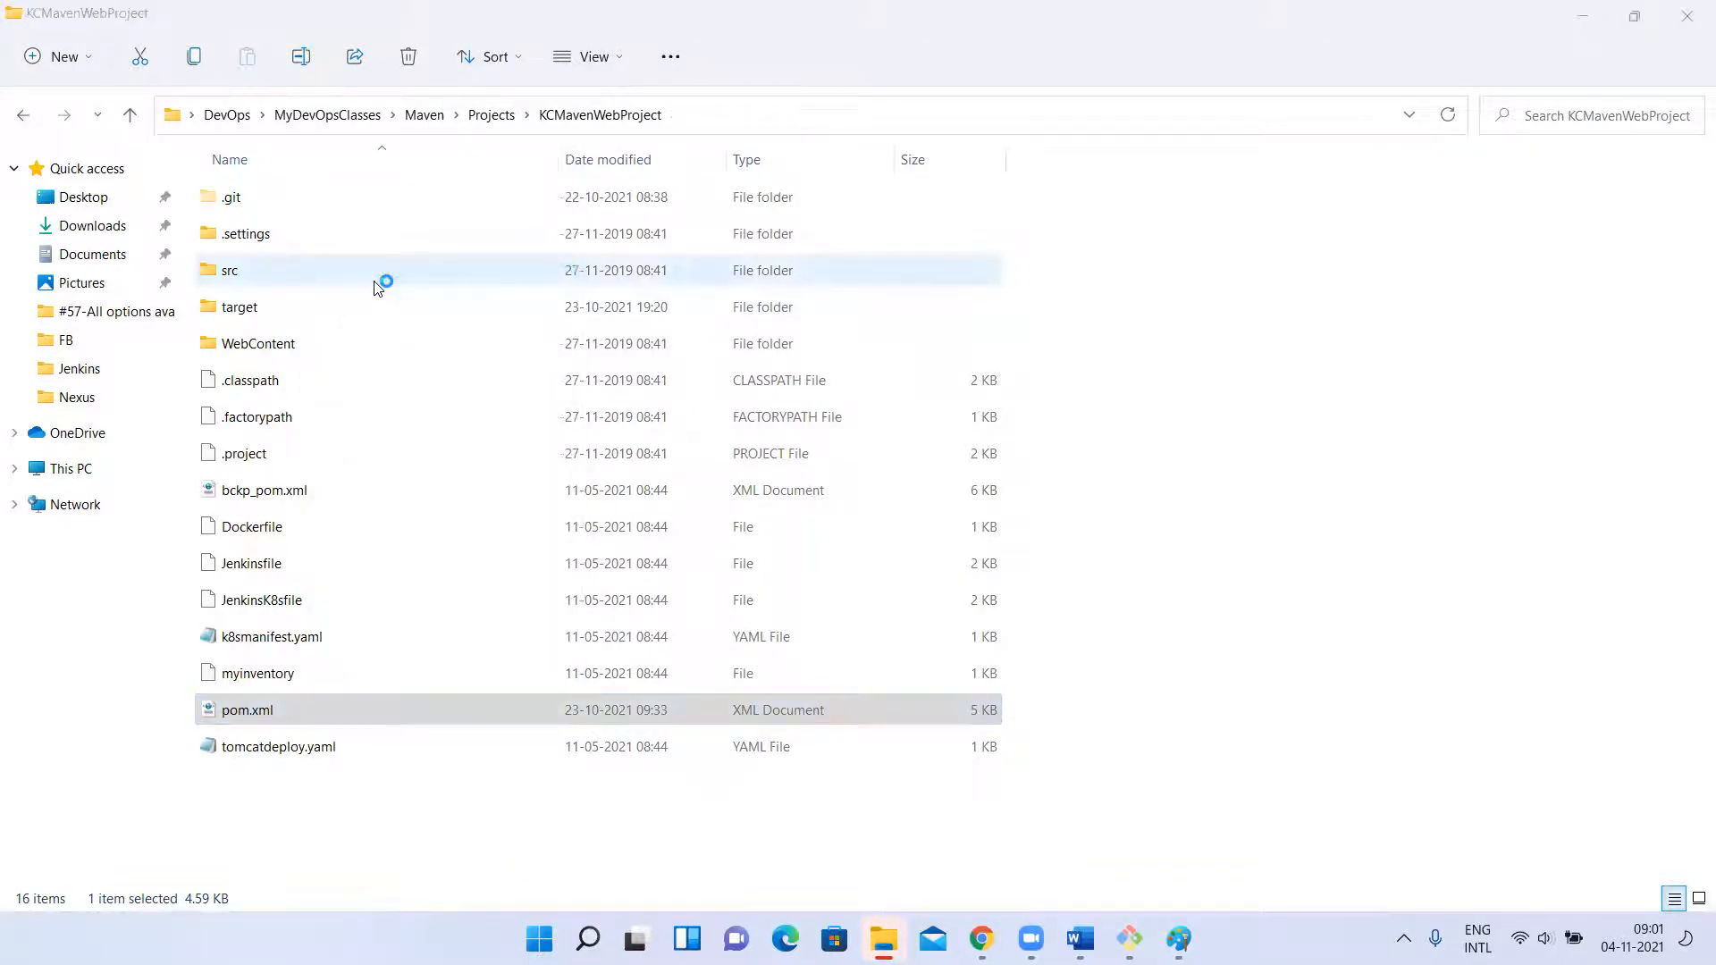
# Review the distributionManagement repositories, sonar profile and build plugins in the local pom.xml, and close the file.
pyautogui.scroll(-20, 815, 633)
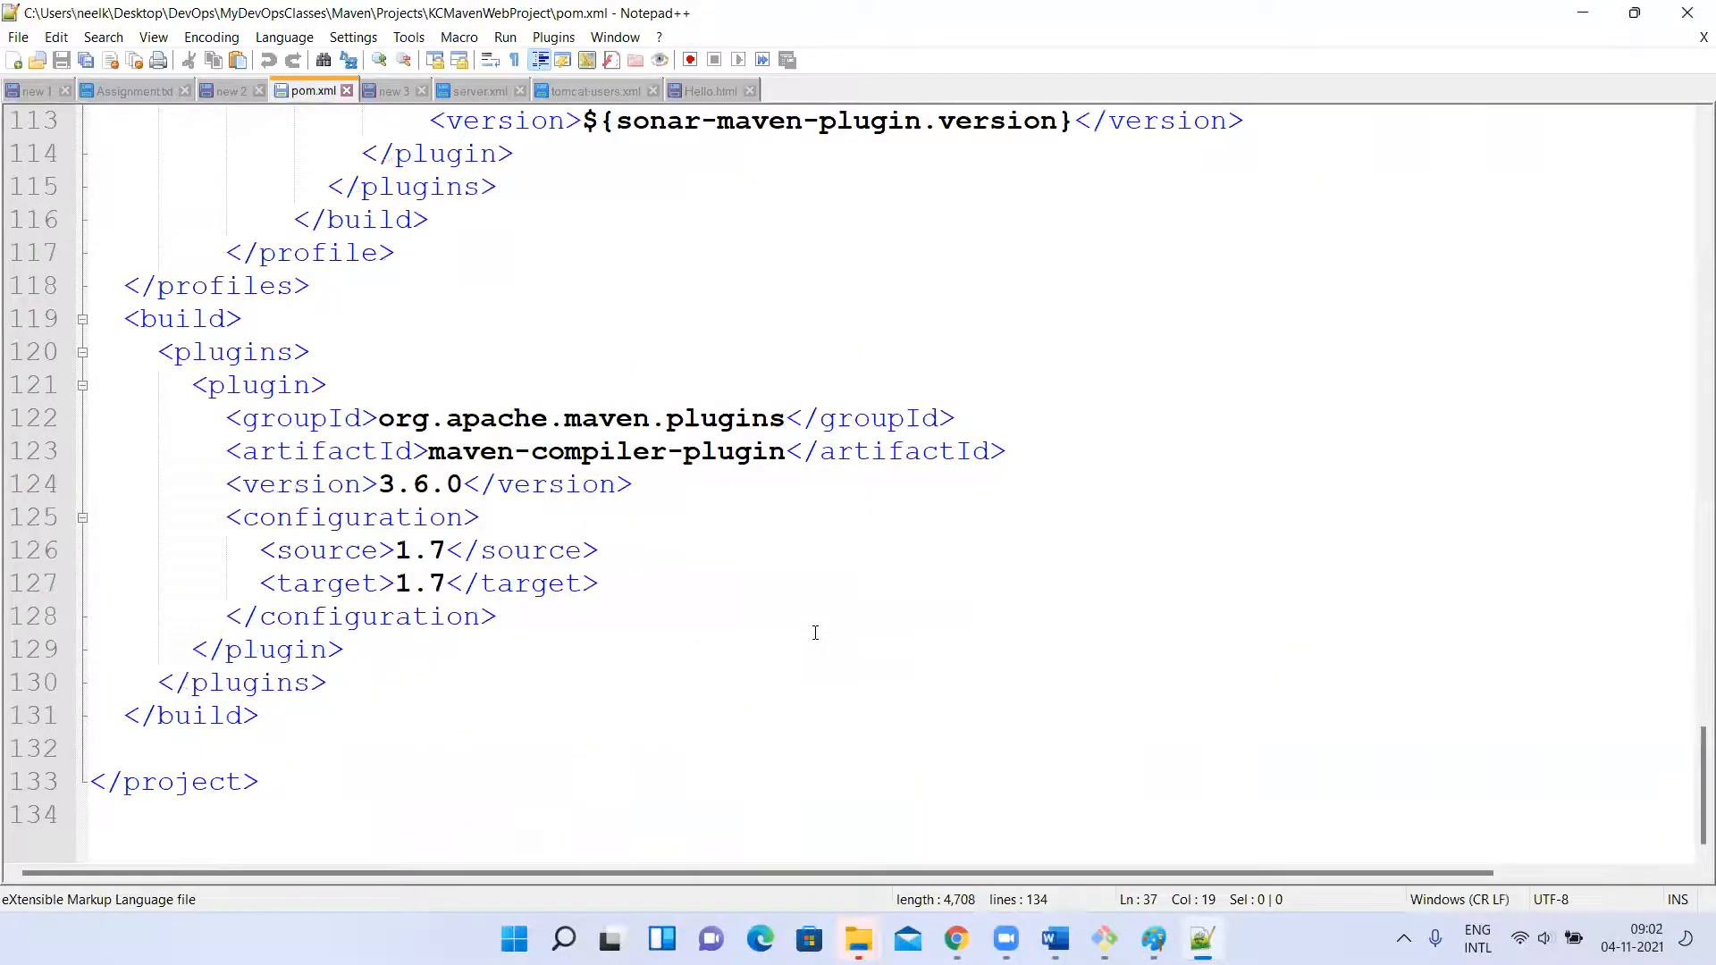
pyautogui.scroll(5, 815, 632)
pyautogui.scroll(3, 815, 633)
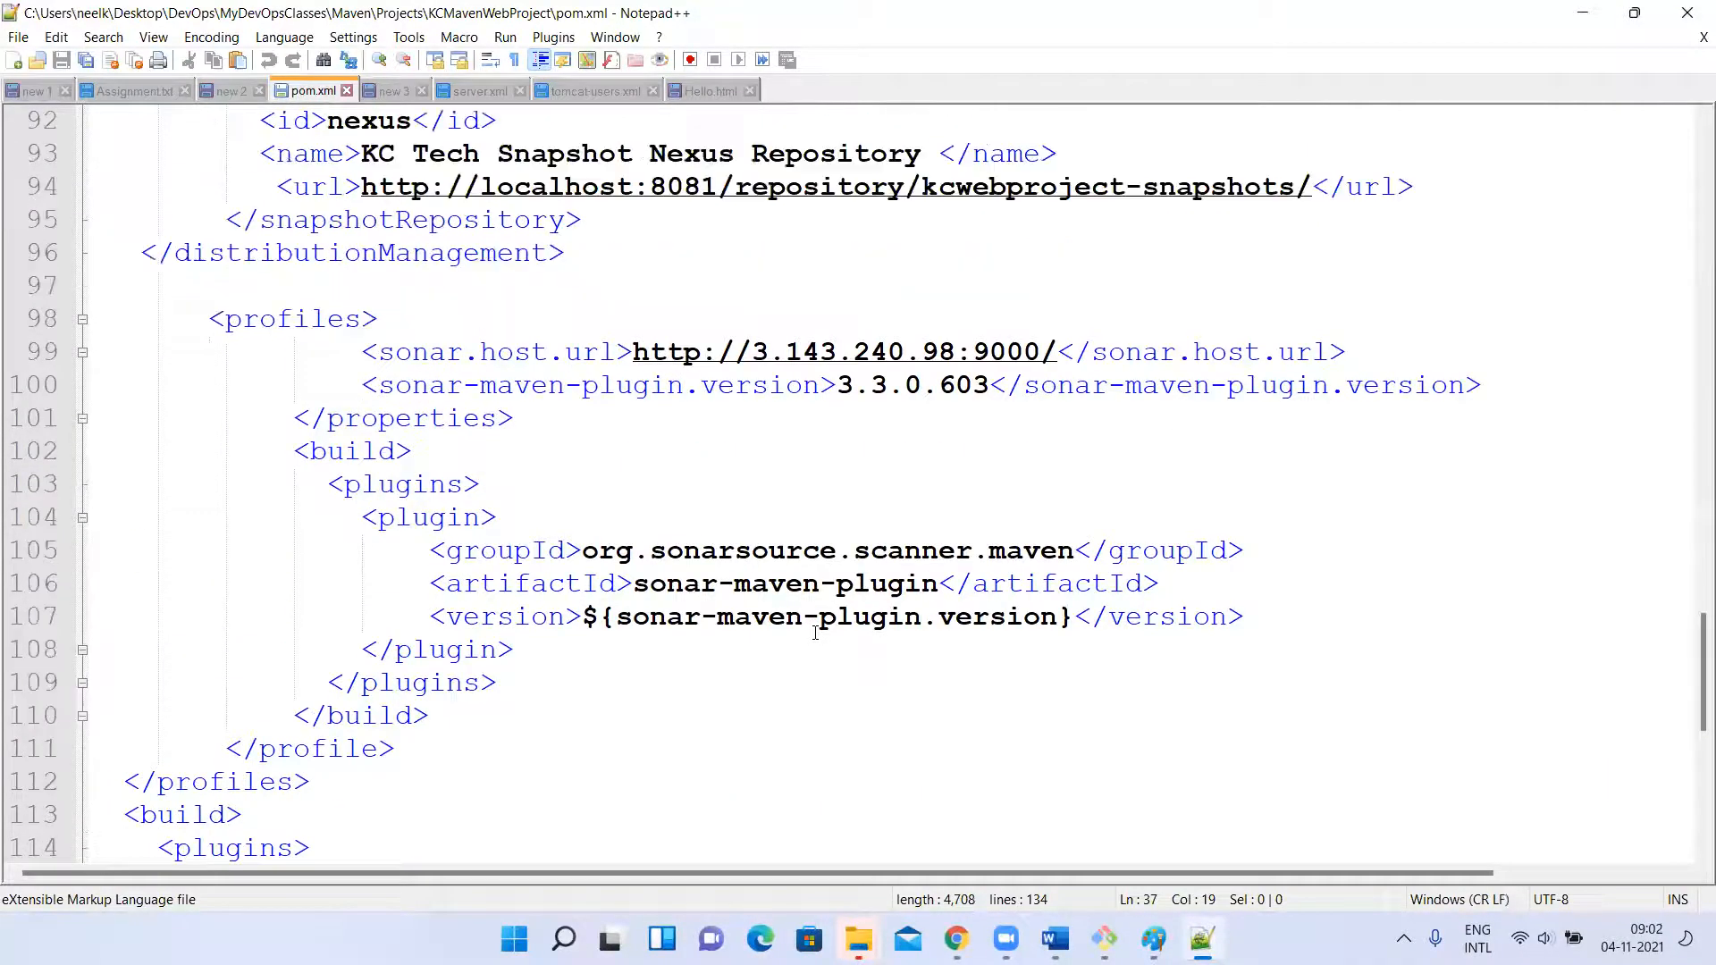
pyautogui.scroll(2, 815, 633)
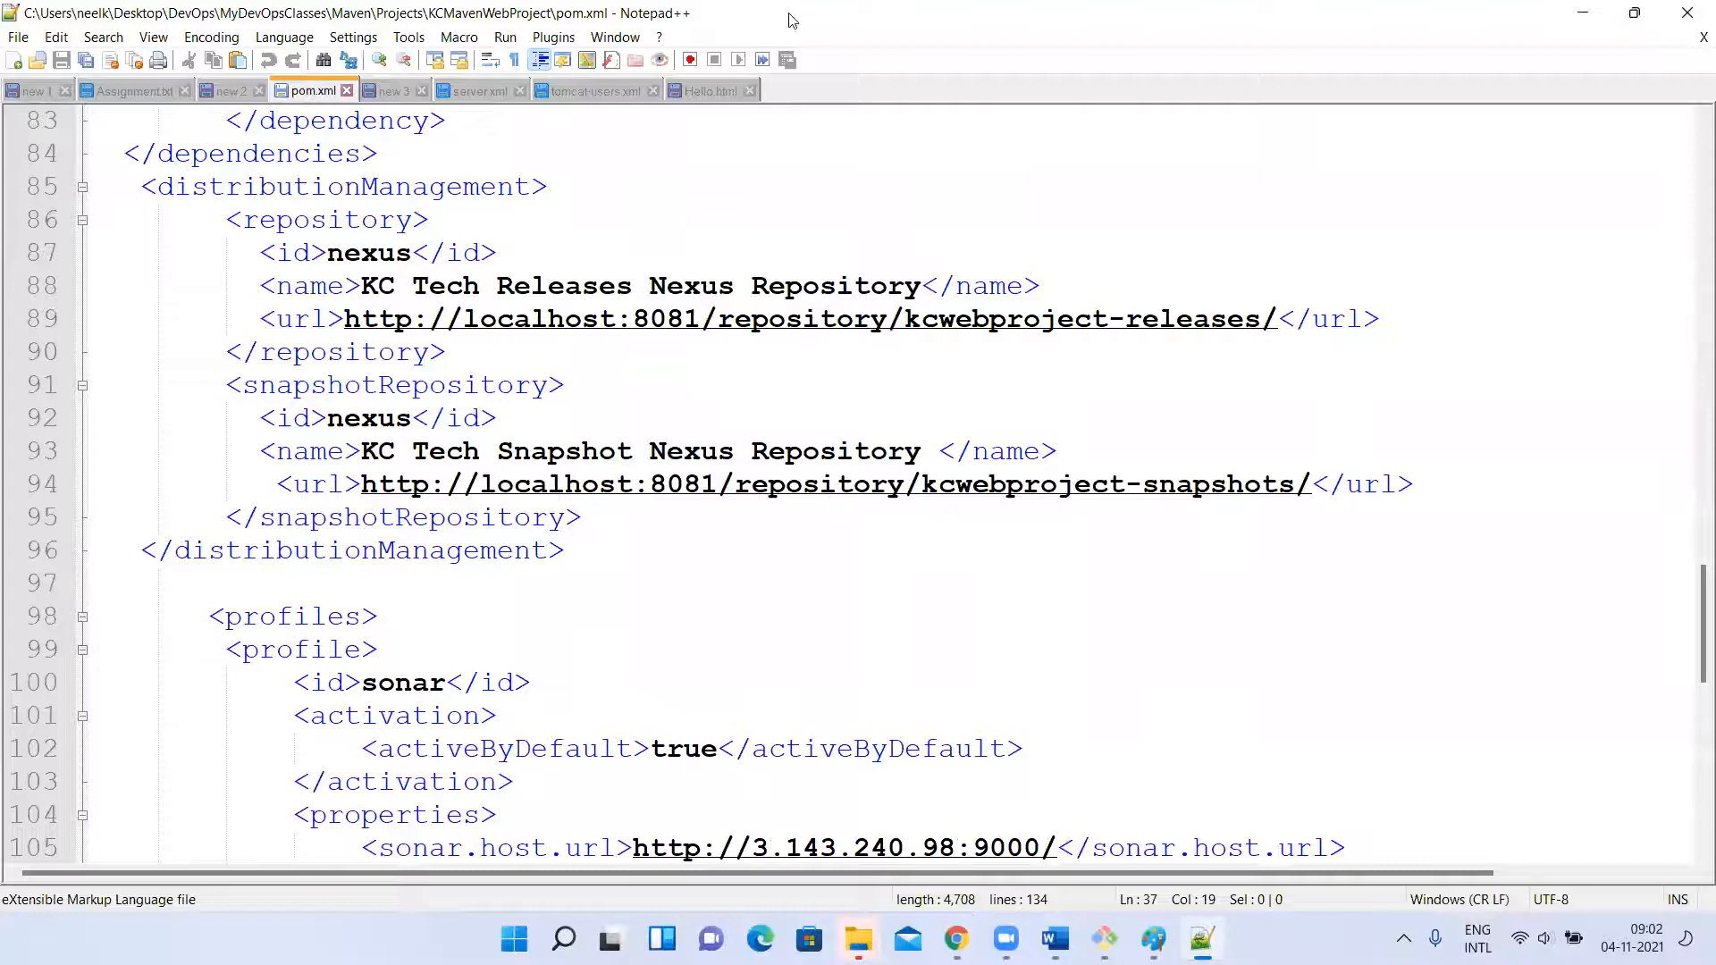
pyautogui.click(347, 90)
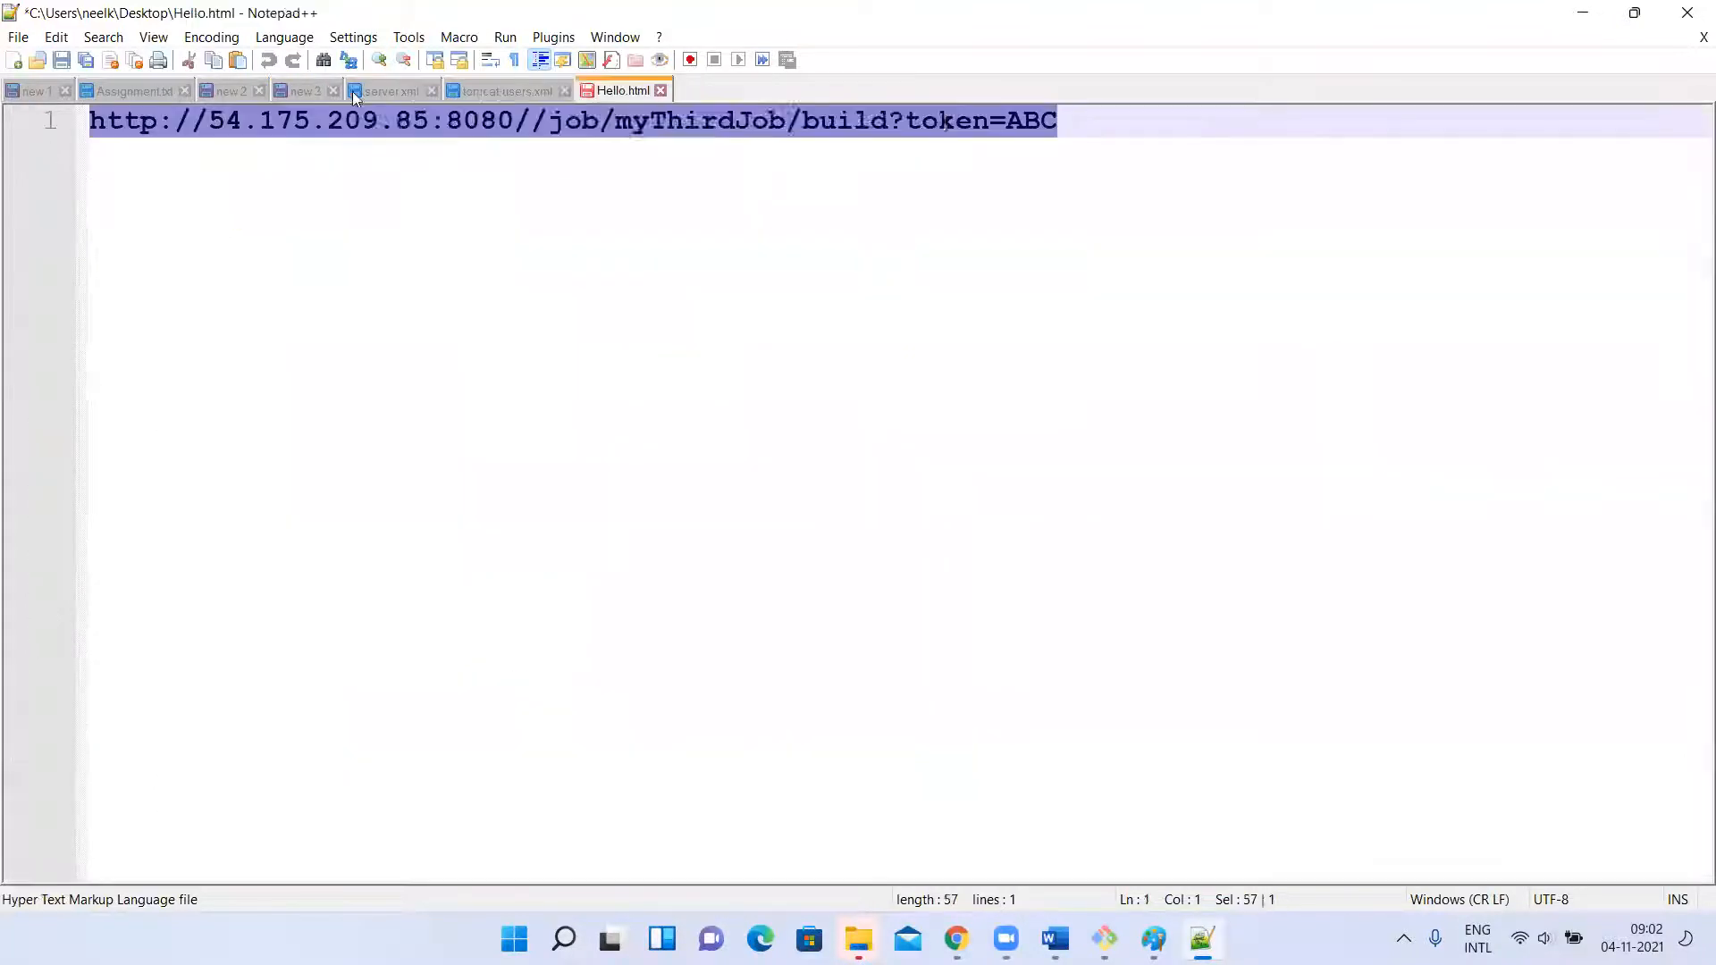
# Switch to Chrome and open the KCTechnologiesDevOps/KCMavenWebProject GitHub repository in a new tab.
pyautogui.hotkey('alt', 'Tab')
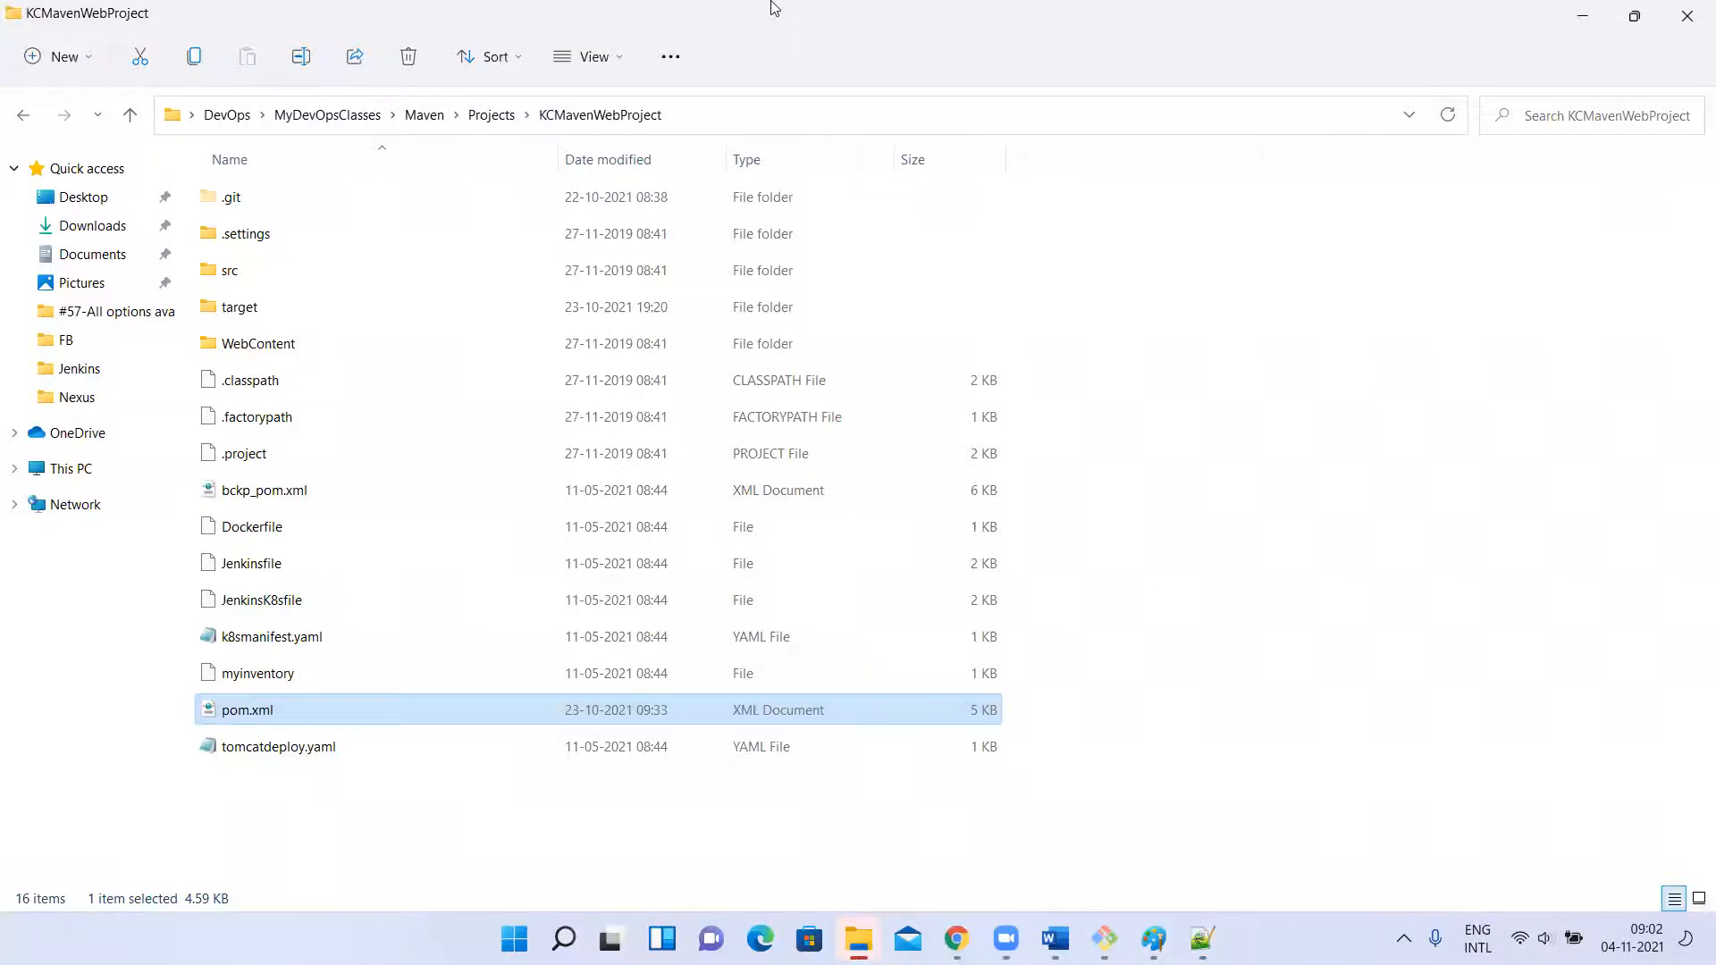
pyautogui.hotkey('alt', 'Tab')
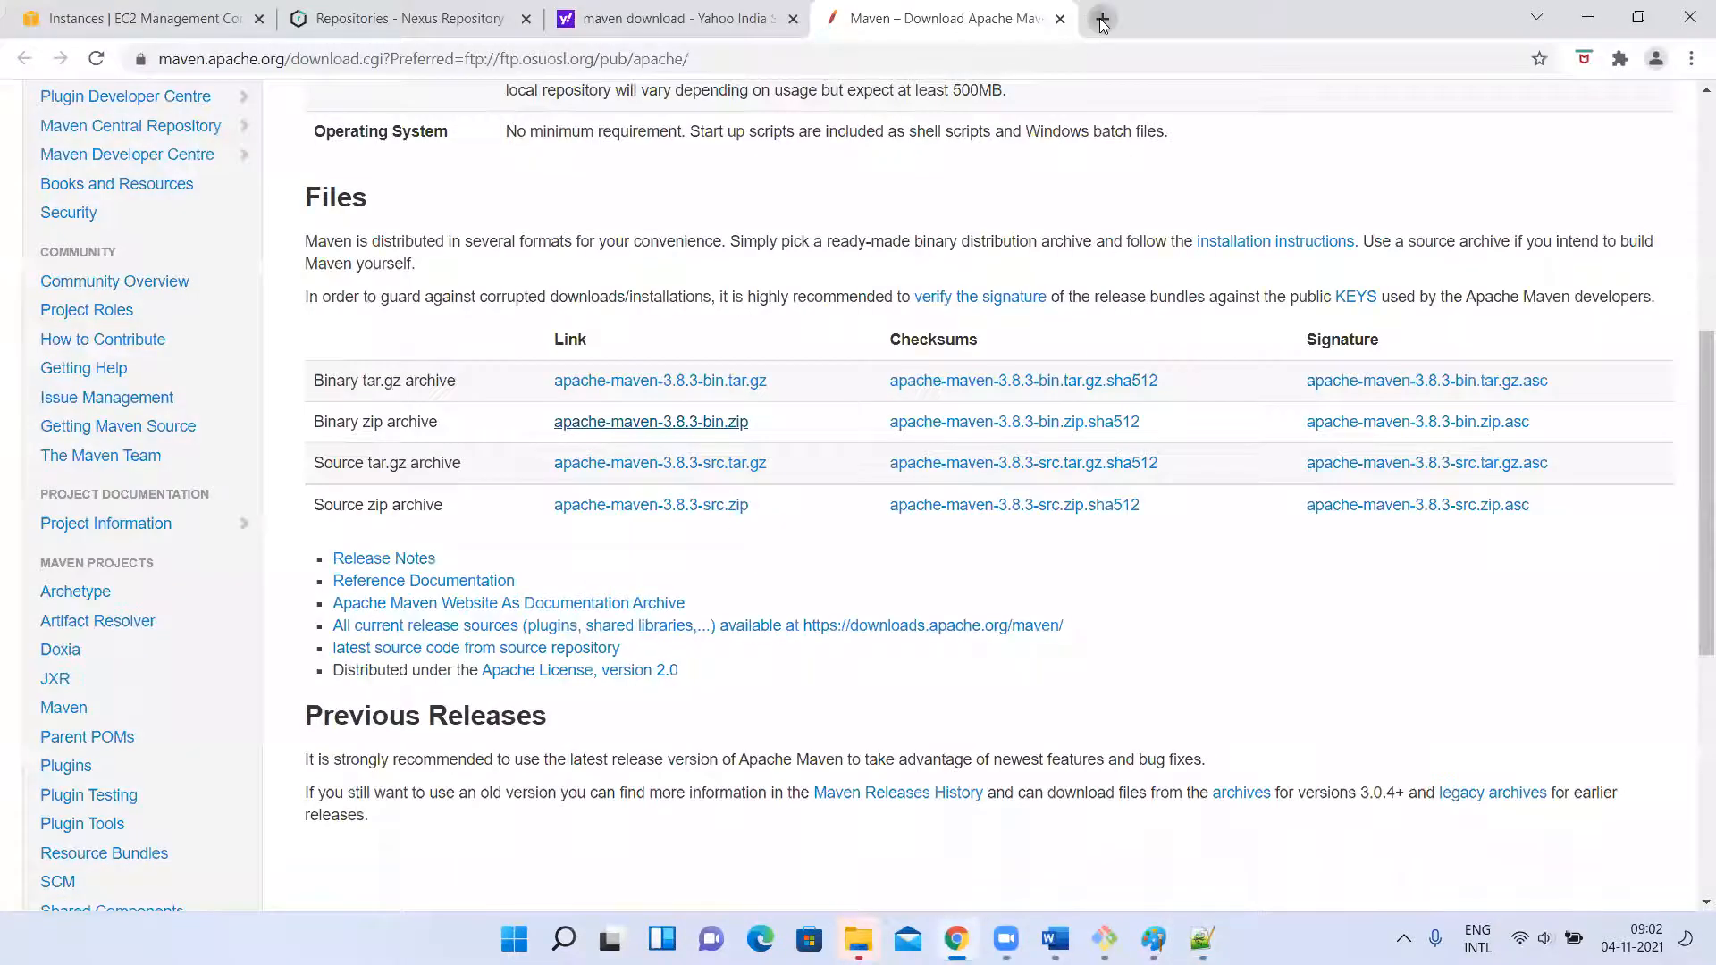
pyautogui.click(1098, 18)
pyautogui.write('kcma')
pyautogui.press('Down')
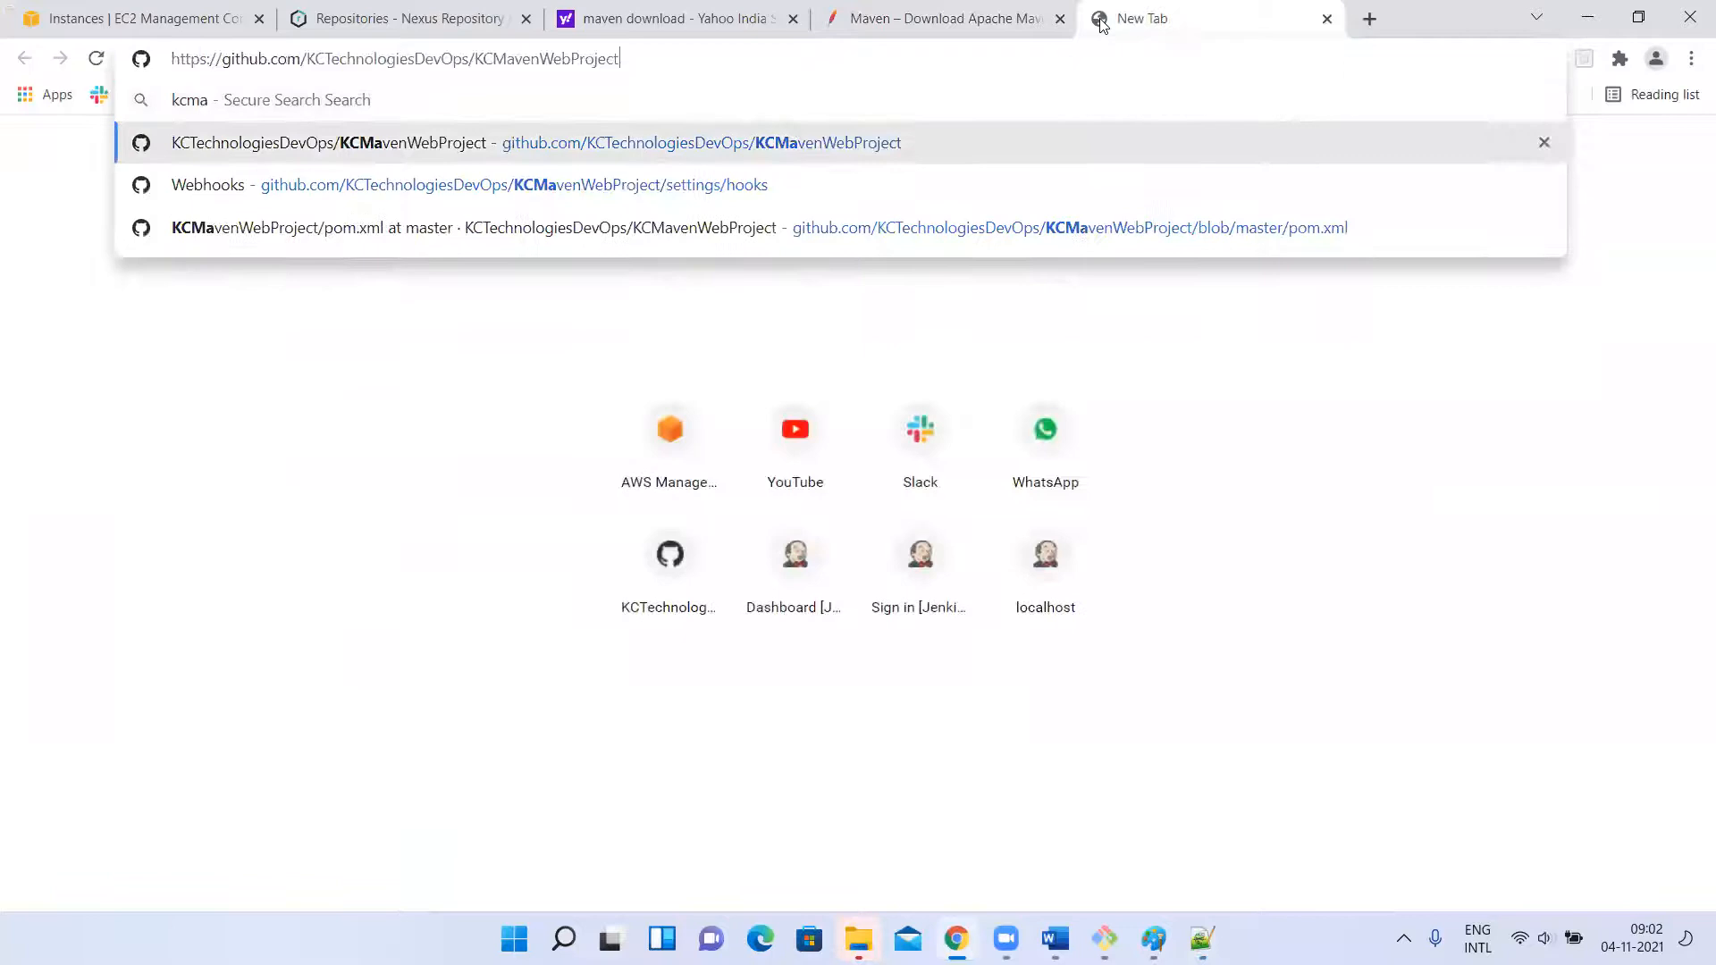
pyautogui.press('Return')
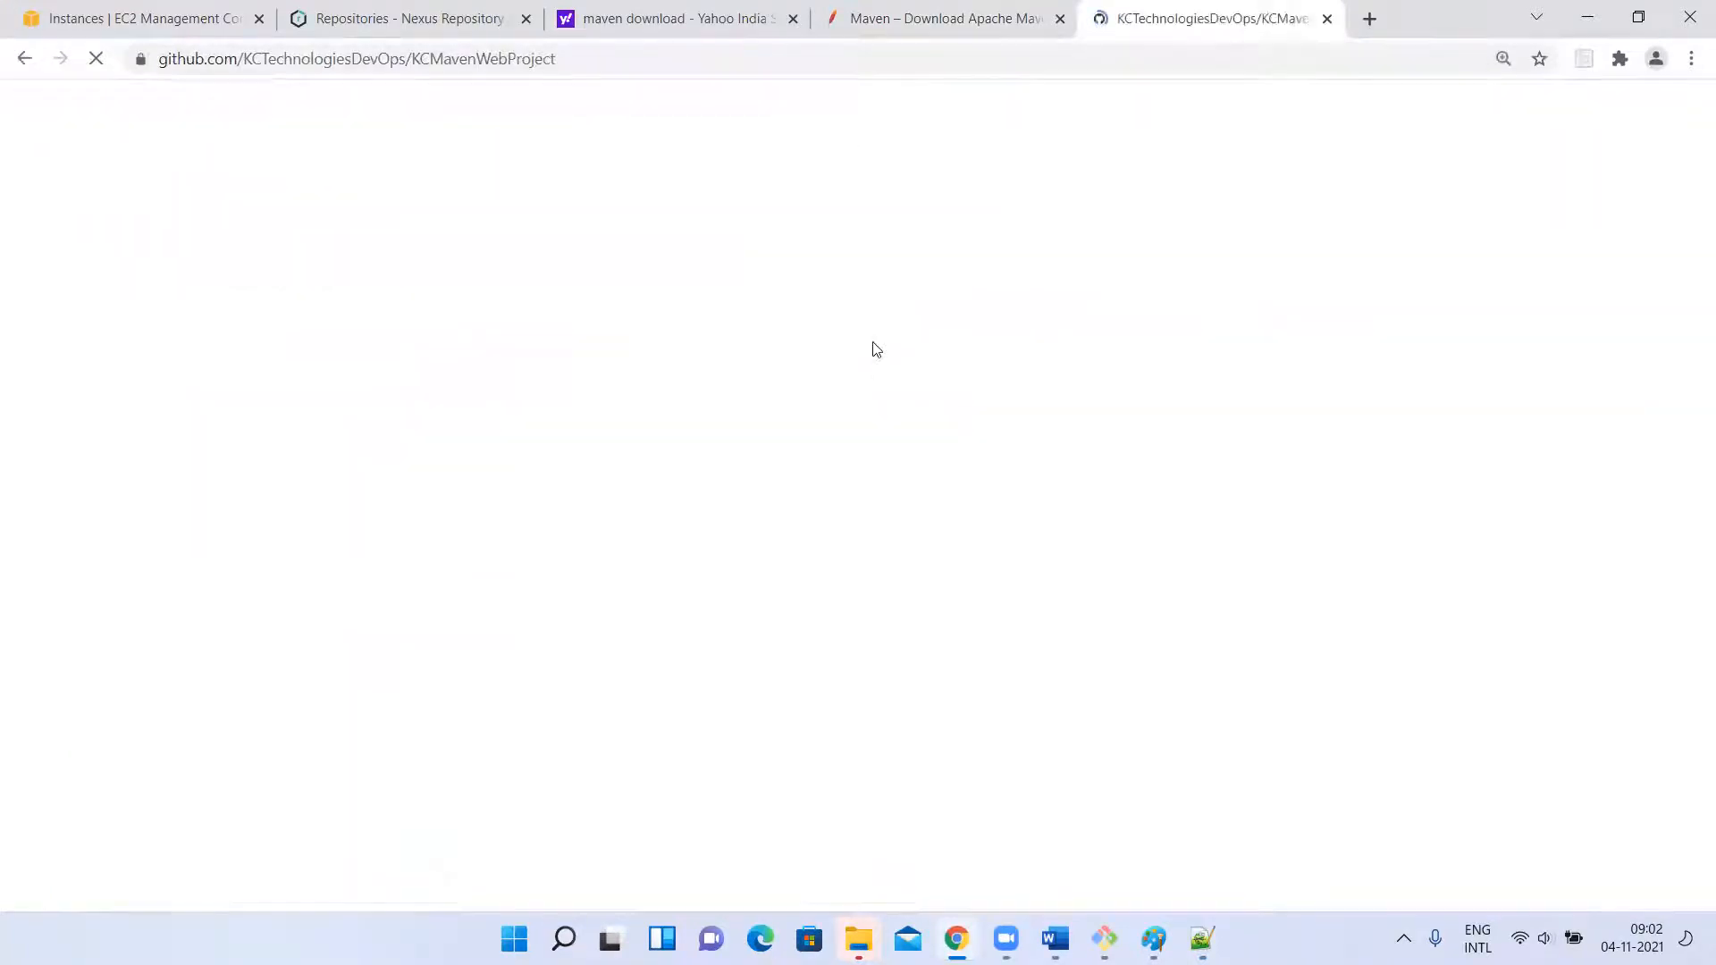
# Copy the HTTPS clone URL of the KCMavenWebProject repository.
pyautogui.click(1194, 541)
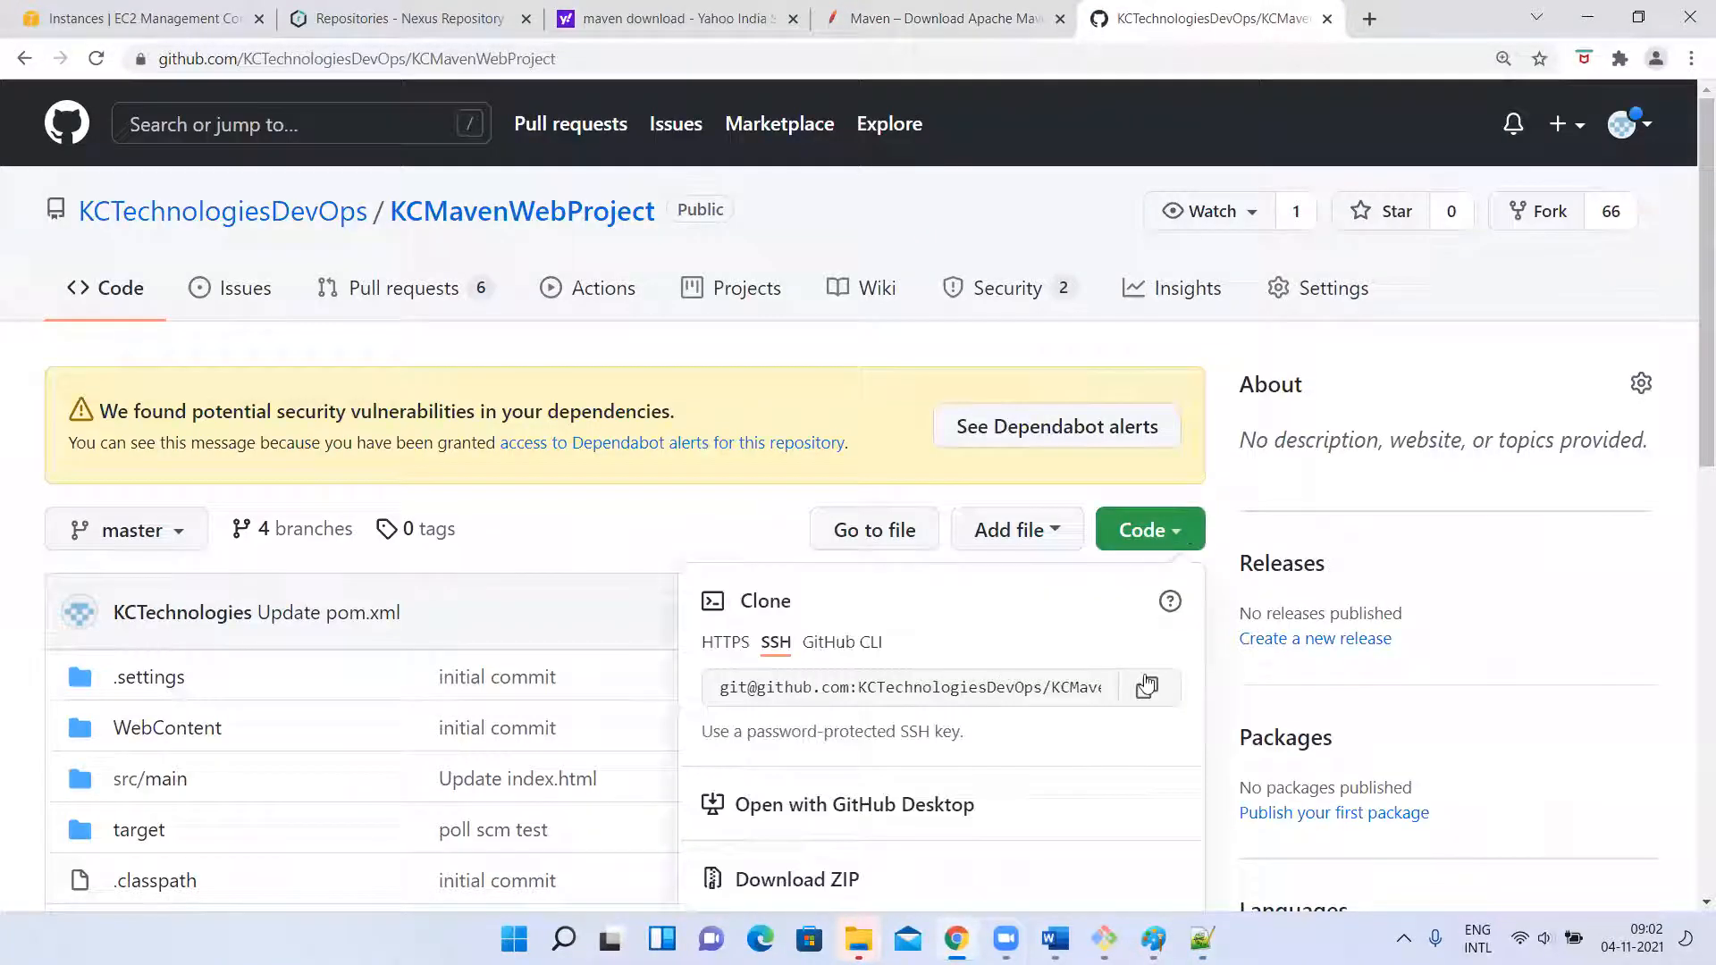
pyautogui.click(720, 649)
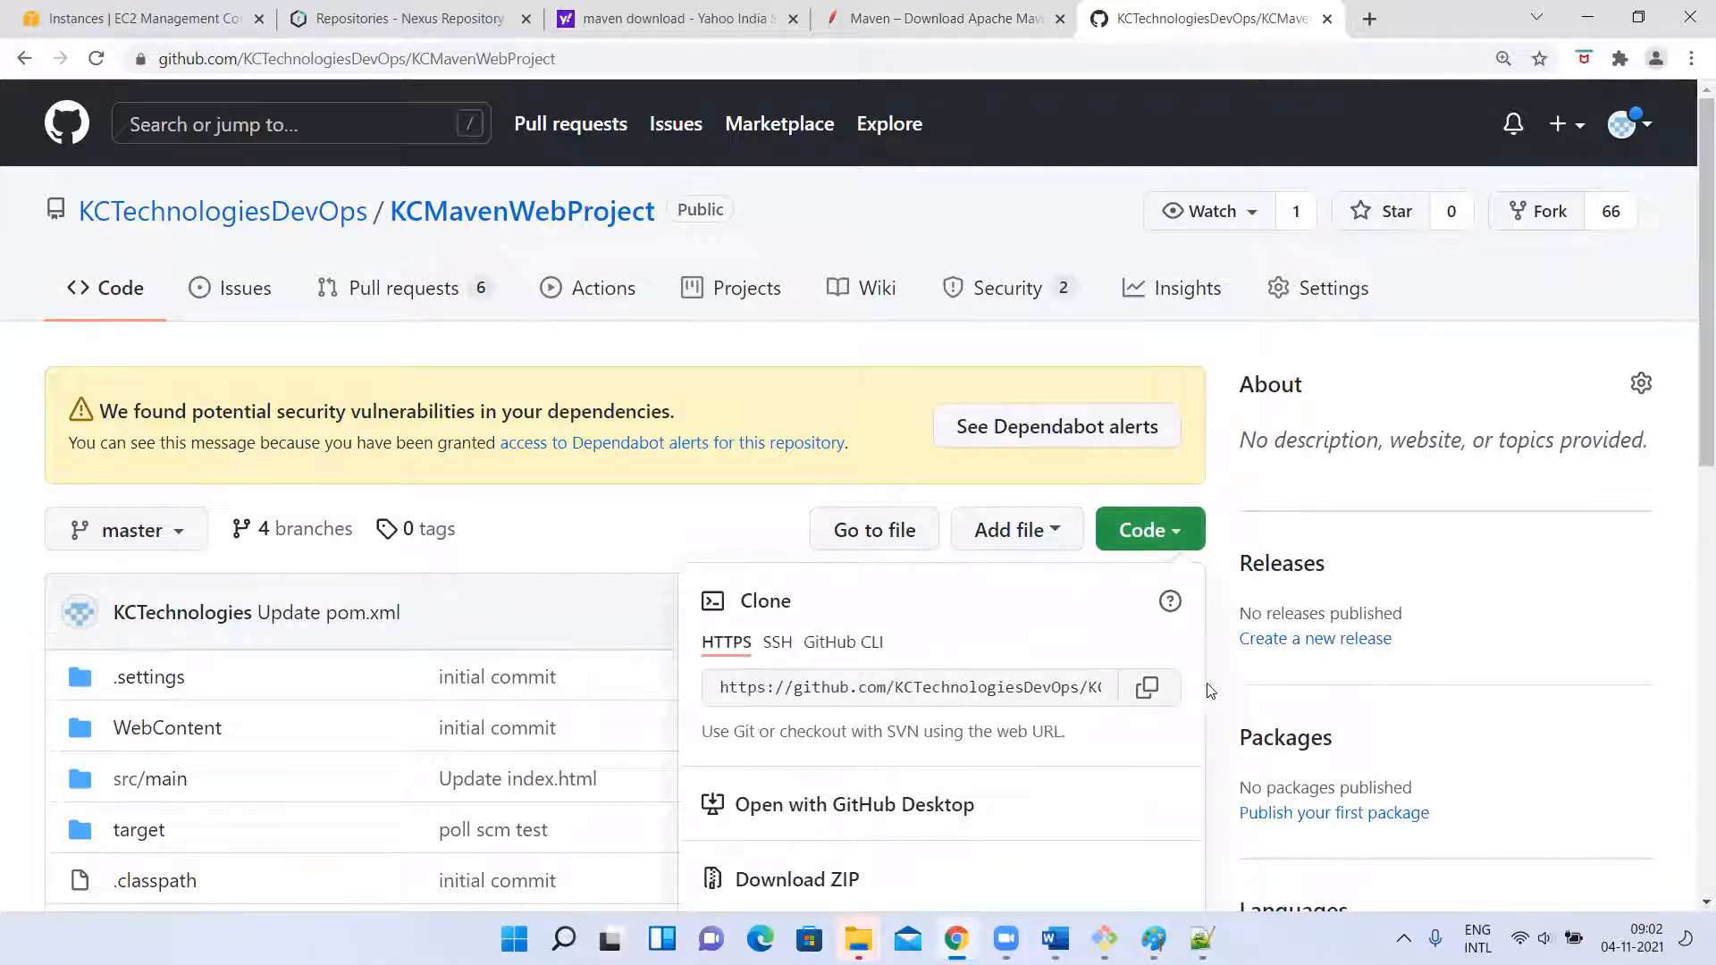
pyautogui.click(1147, 690)
pyautogui.click(1105, 939)
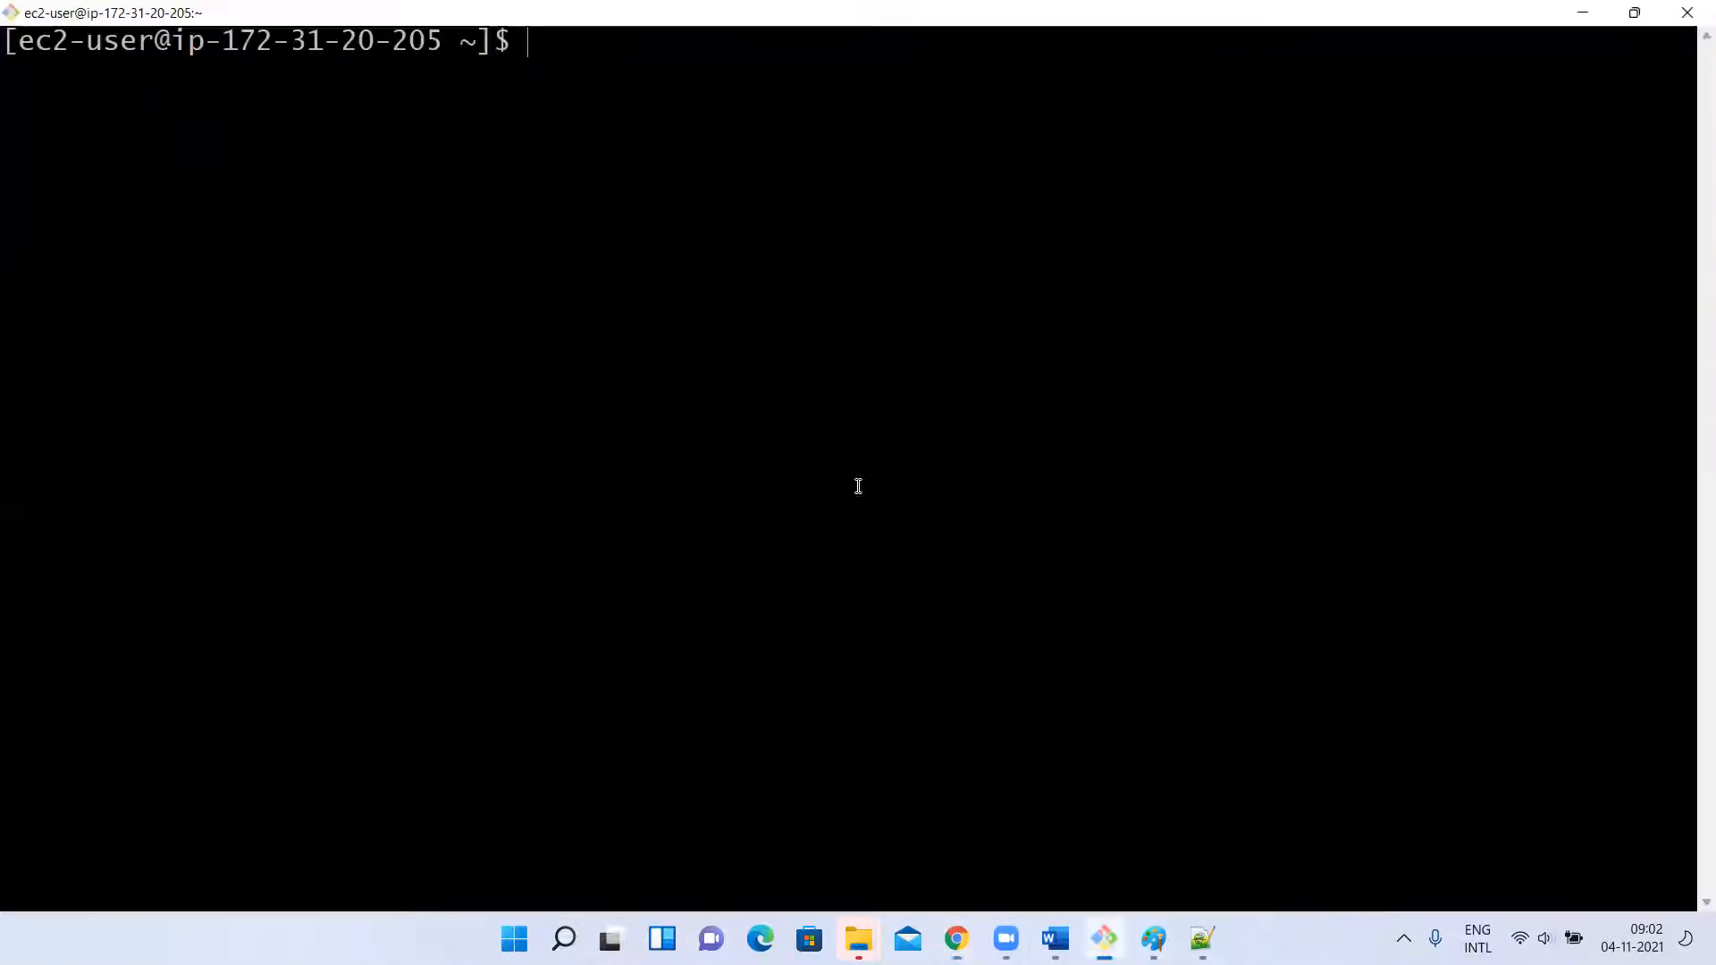
pyautogui.write('git clone')
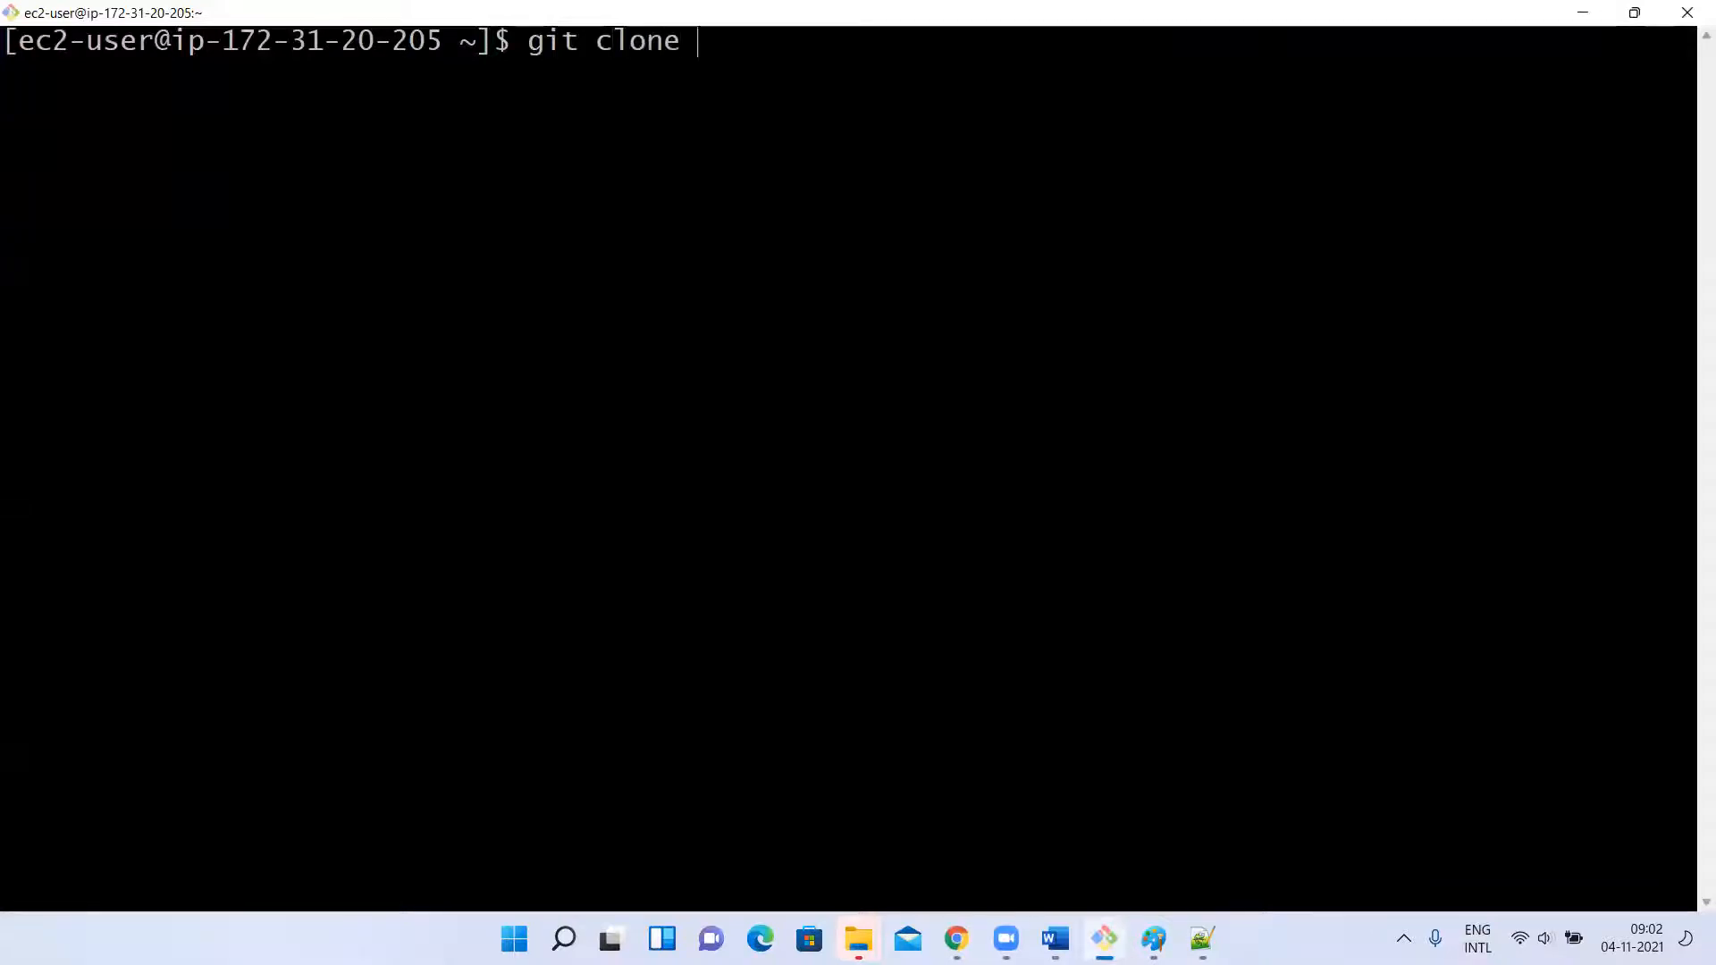
pyautogui.rightClick(694, 379)
pyautogui.click(749, 452)
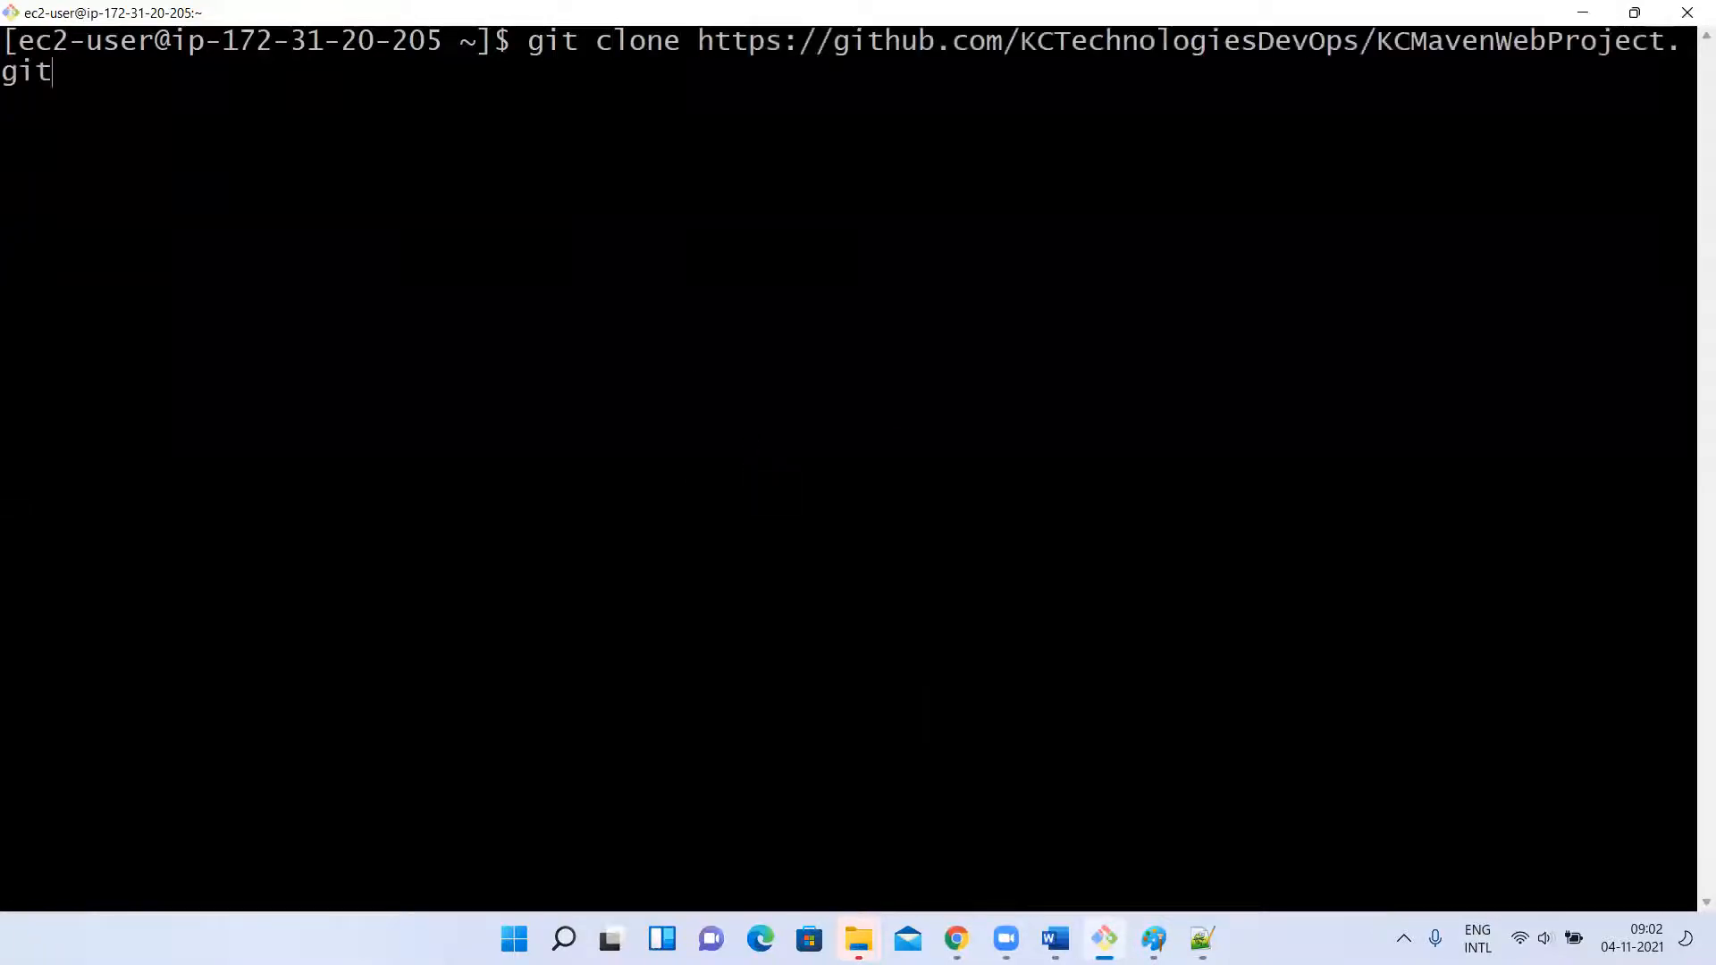
pyautogui.press('Return')
# List the home directory, change into the KCMavenWebProject folder and clear the terminal.
pyautogui.write('ls')
pyautogui.press('Return')
pyautogui.write('cd K')
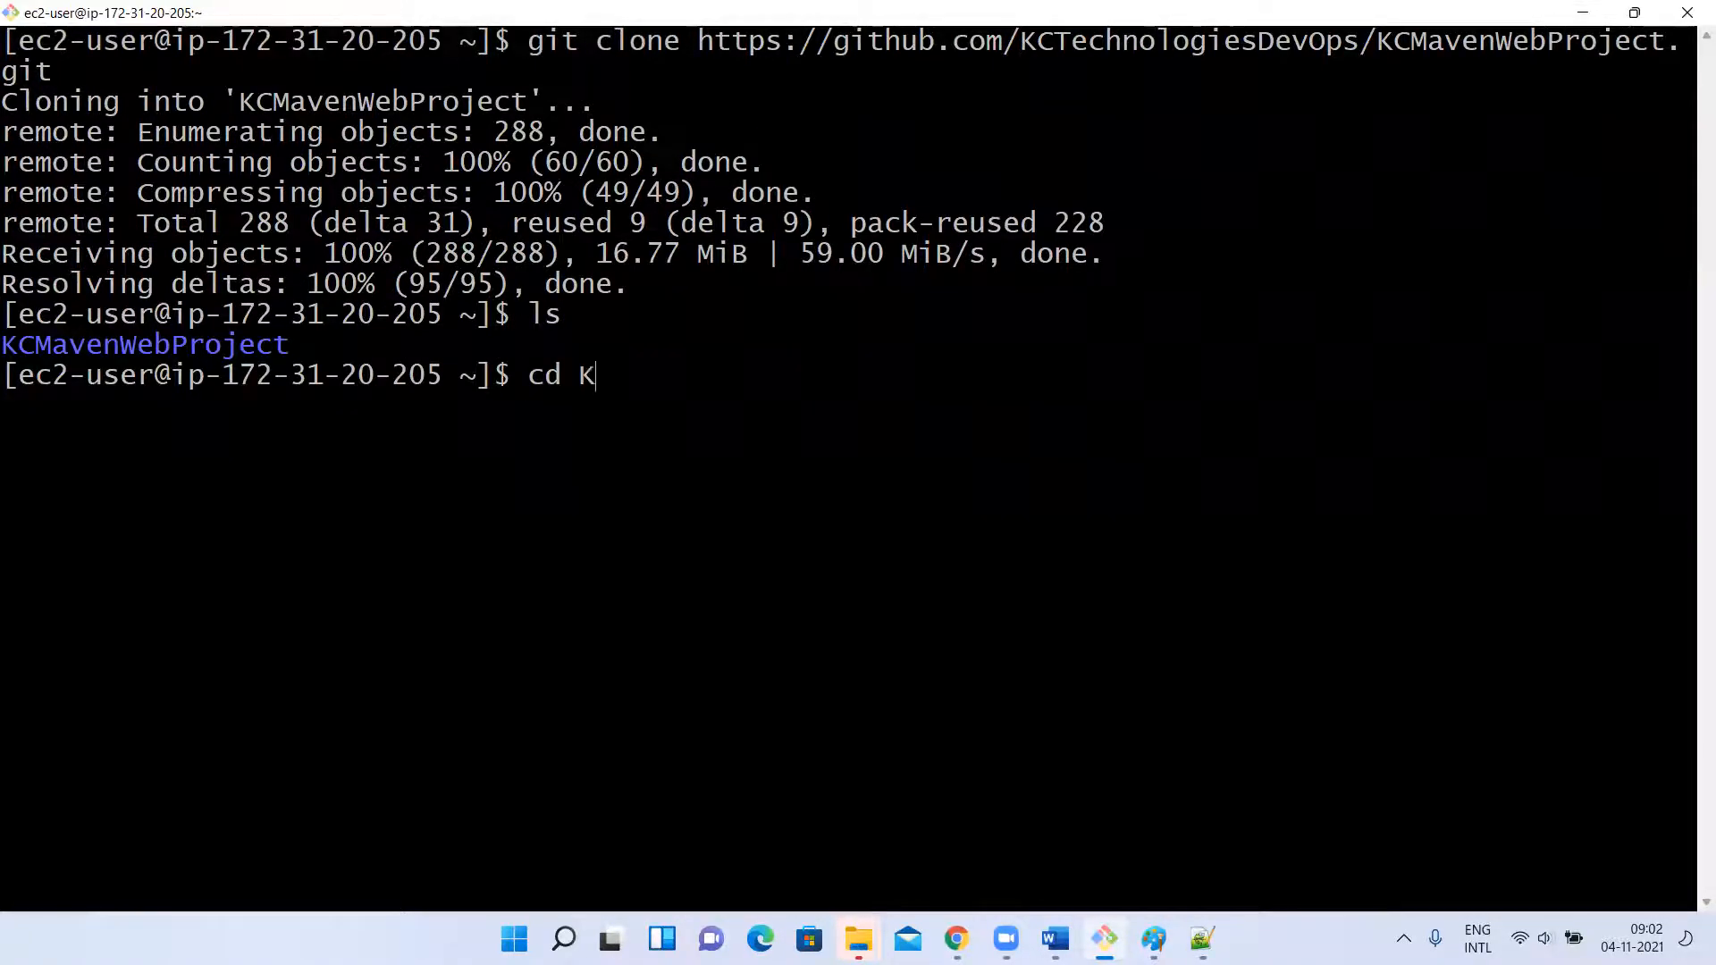
pyautogui.press('Tab')
pyautogui.press('Return')
pyautogui.write('clear')
pyautogui.press('Return')
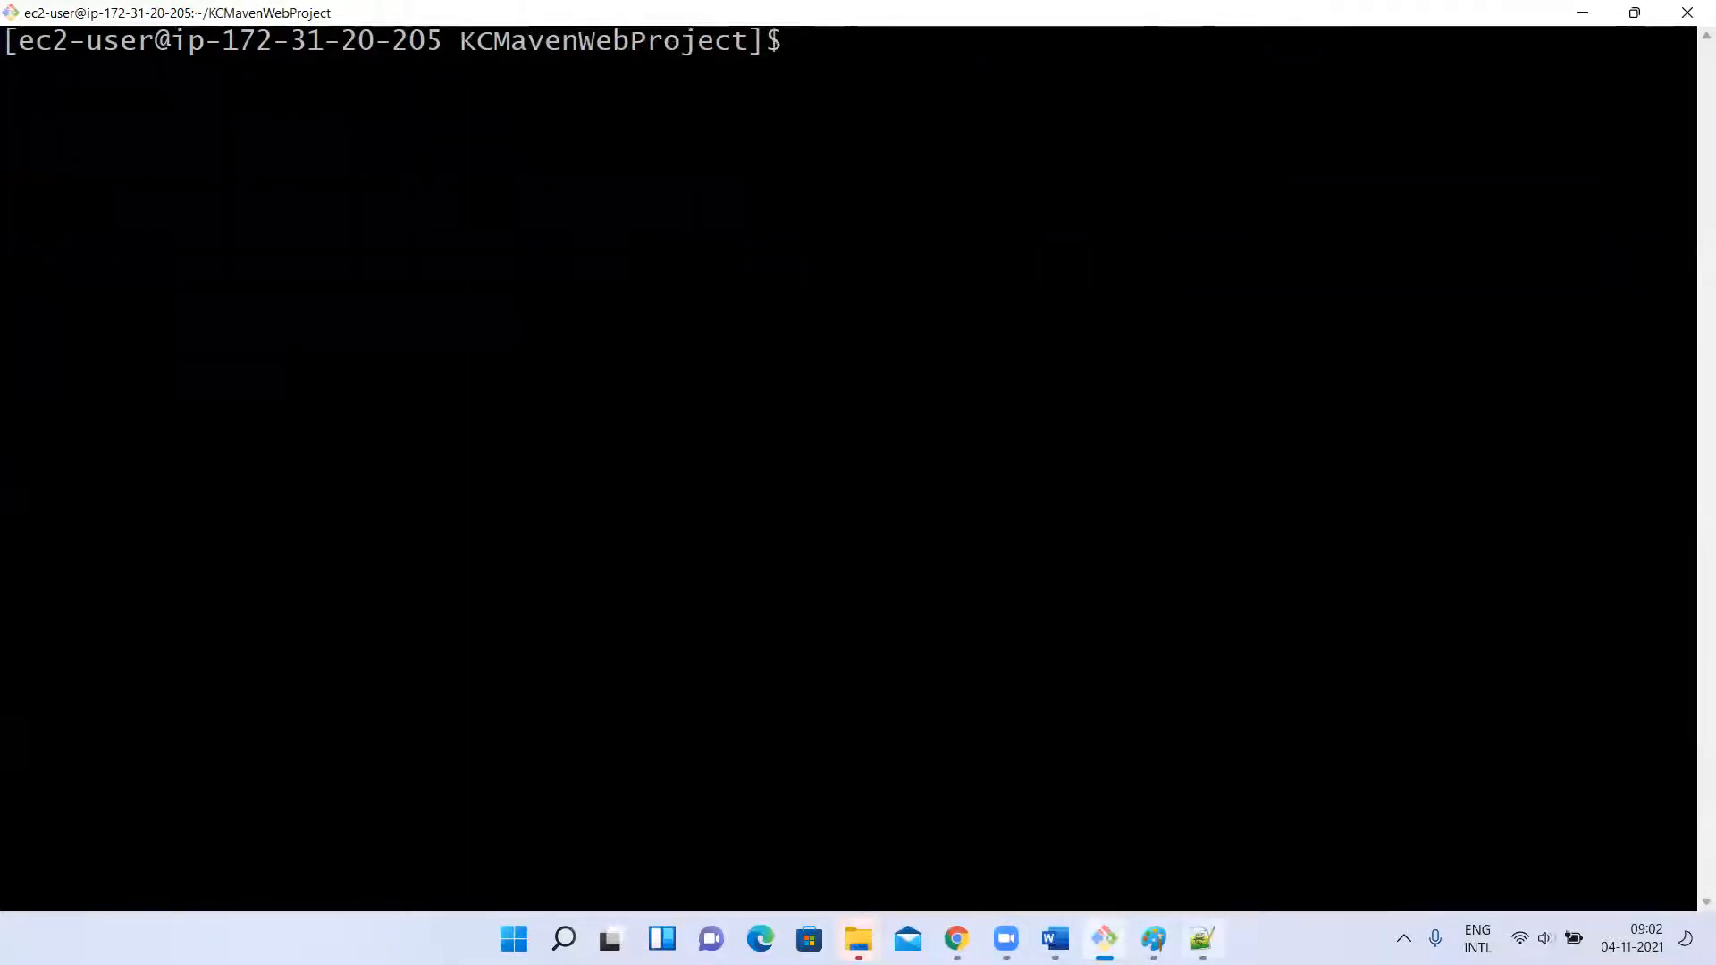
# Switch to File Explorer's local KCMavenWebProject folder and open its pom.xml for editing in Notepad++.
pyautogui.click(1203, 938)
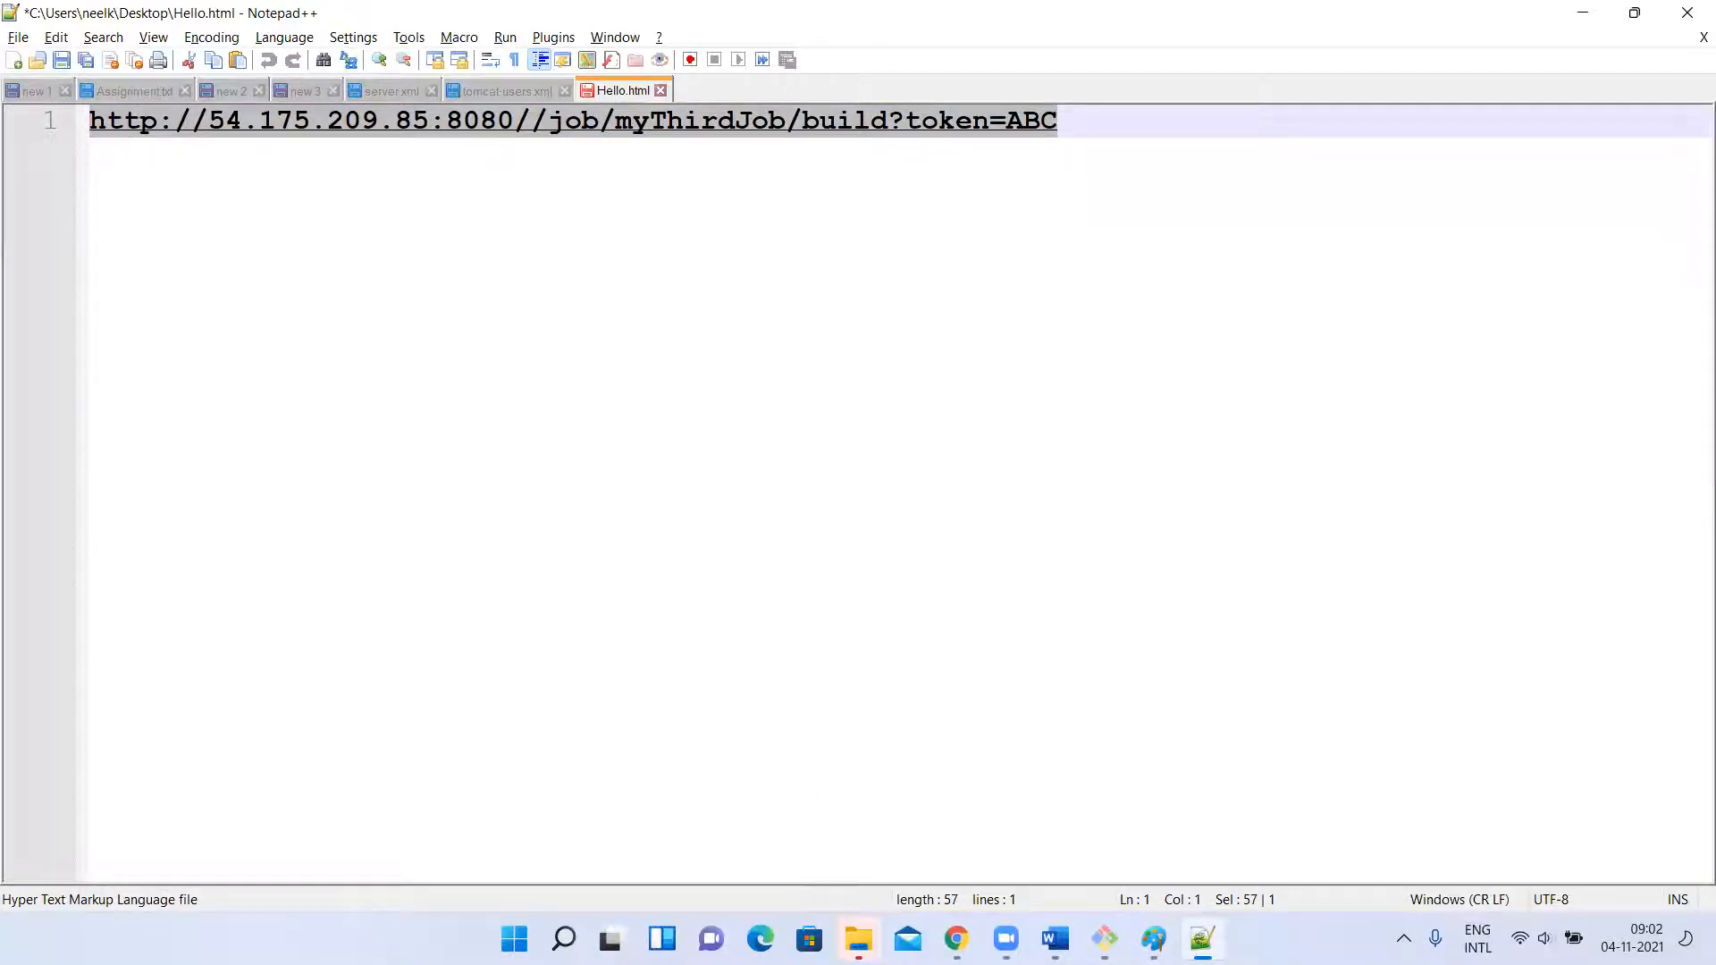
pyautogui.click(859, 938)
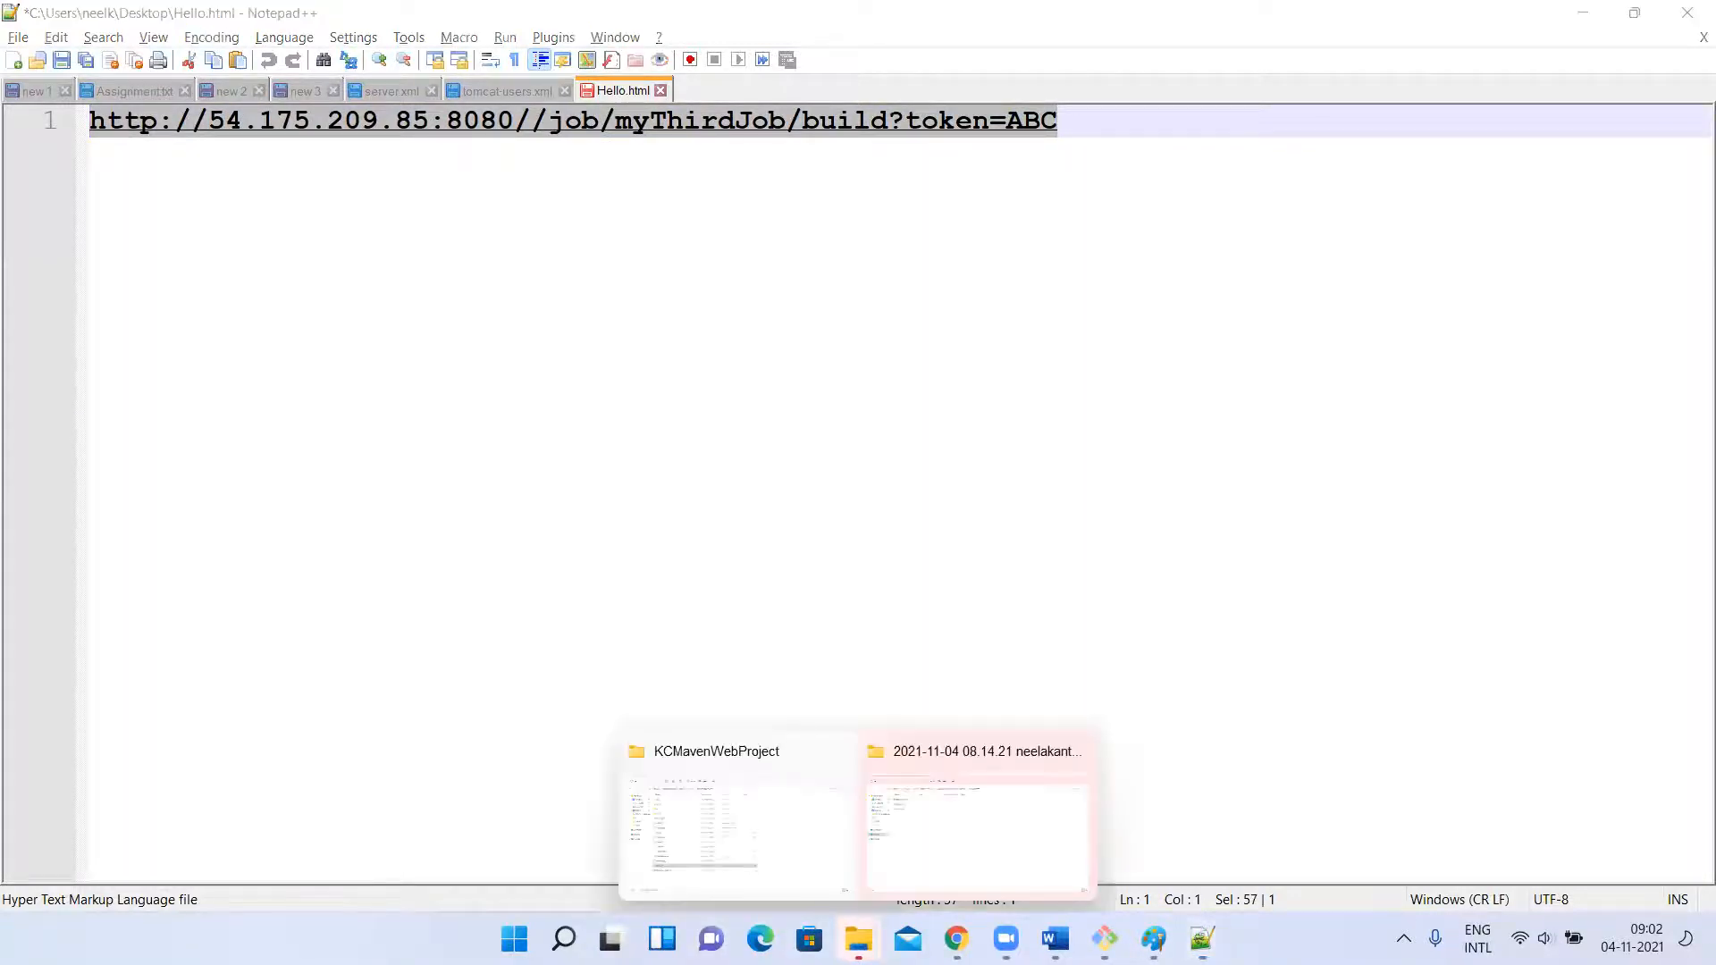
pyautogui.click(767, 790)
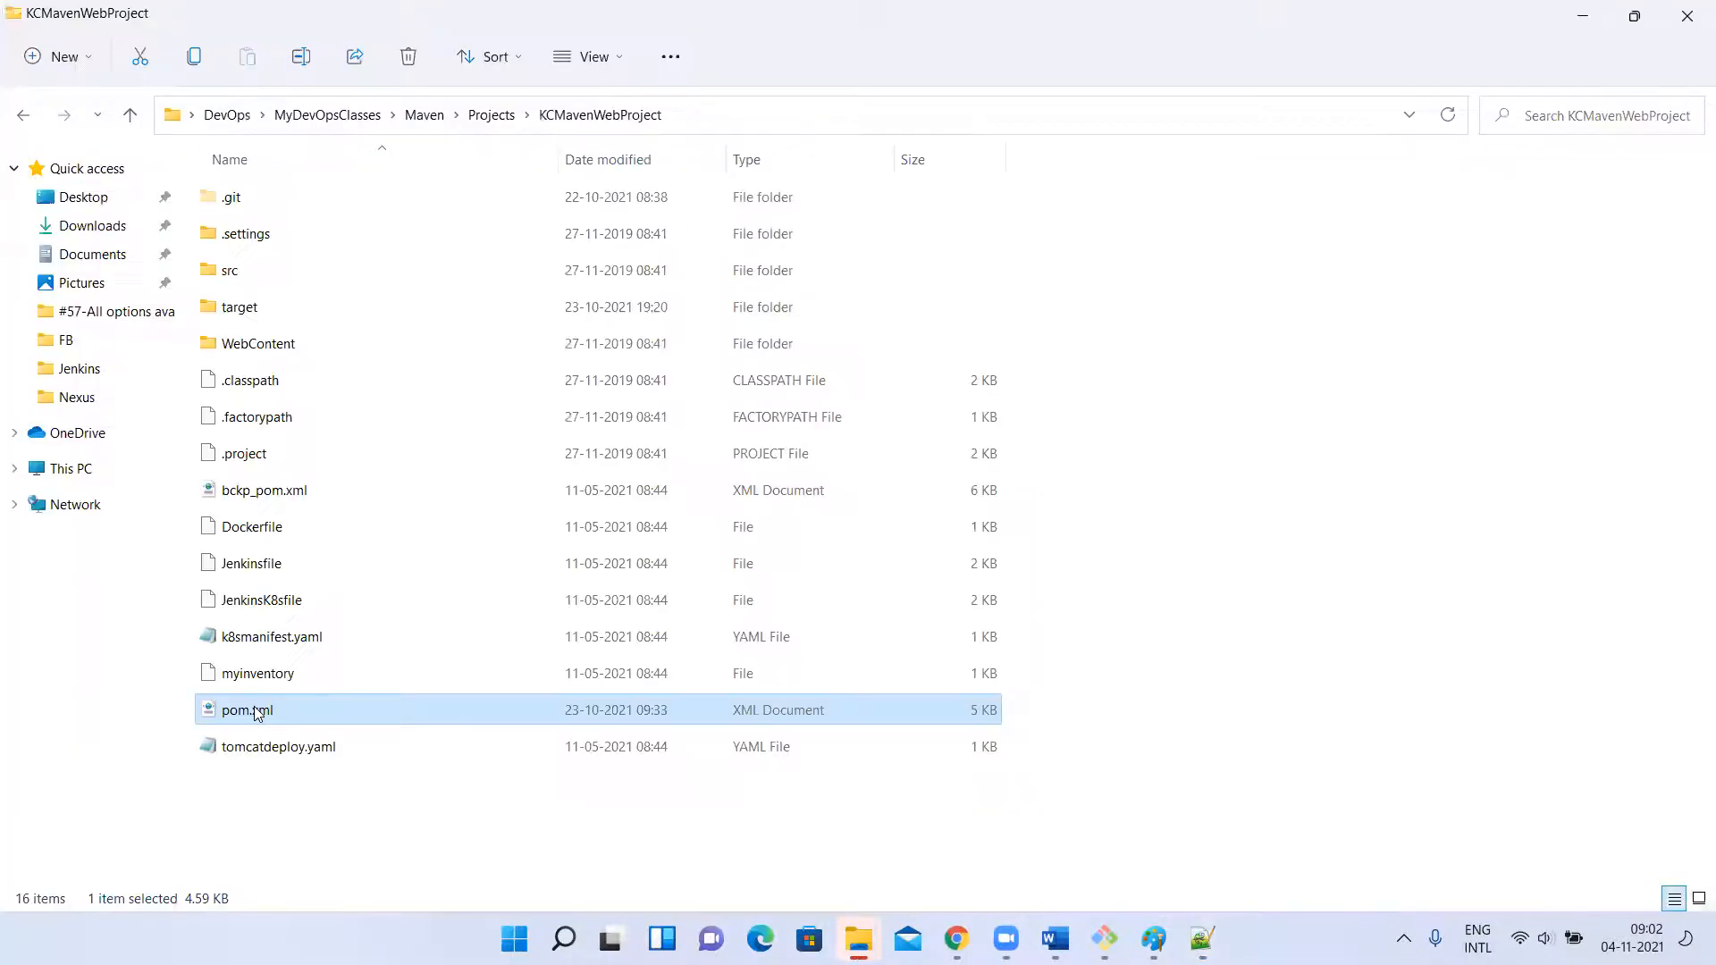
pyautogui.rightClick(254, 708)
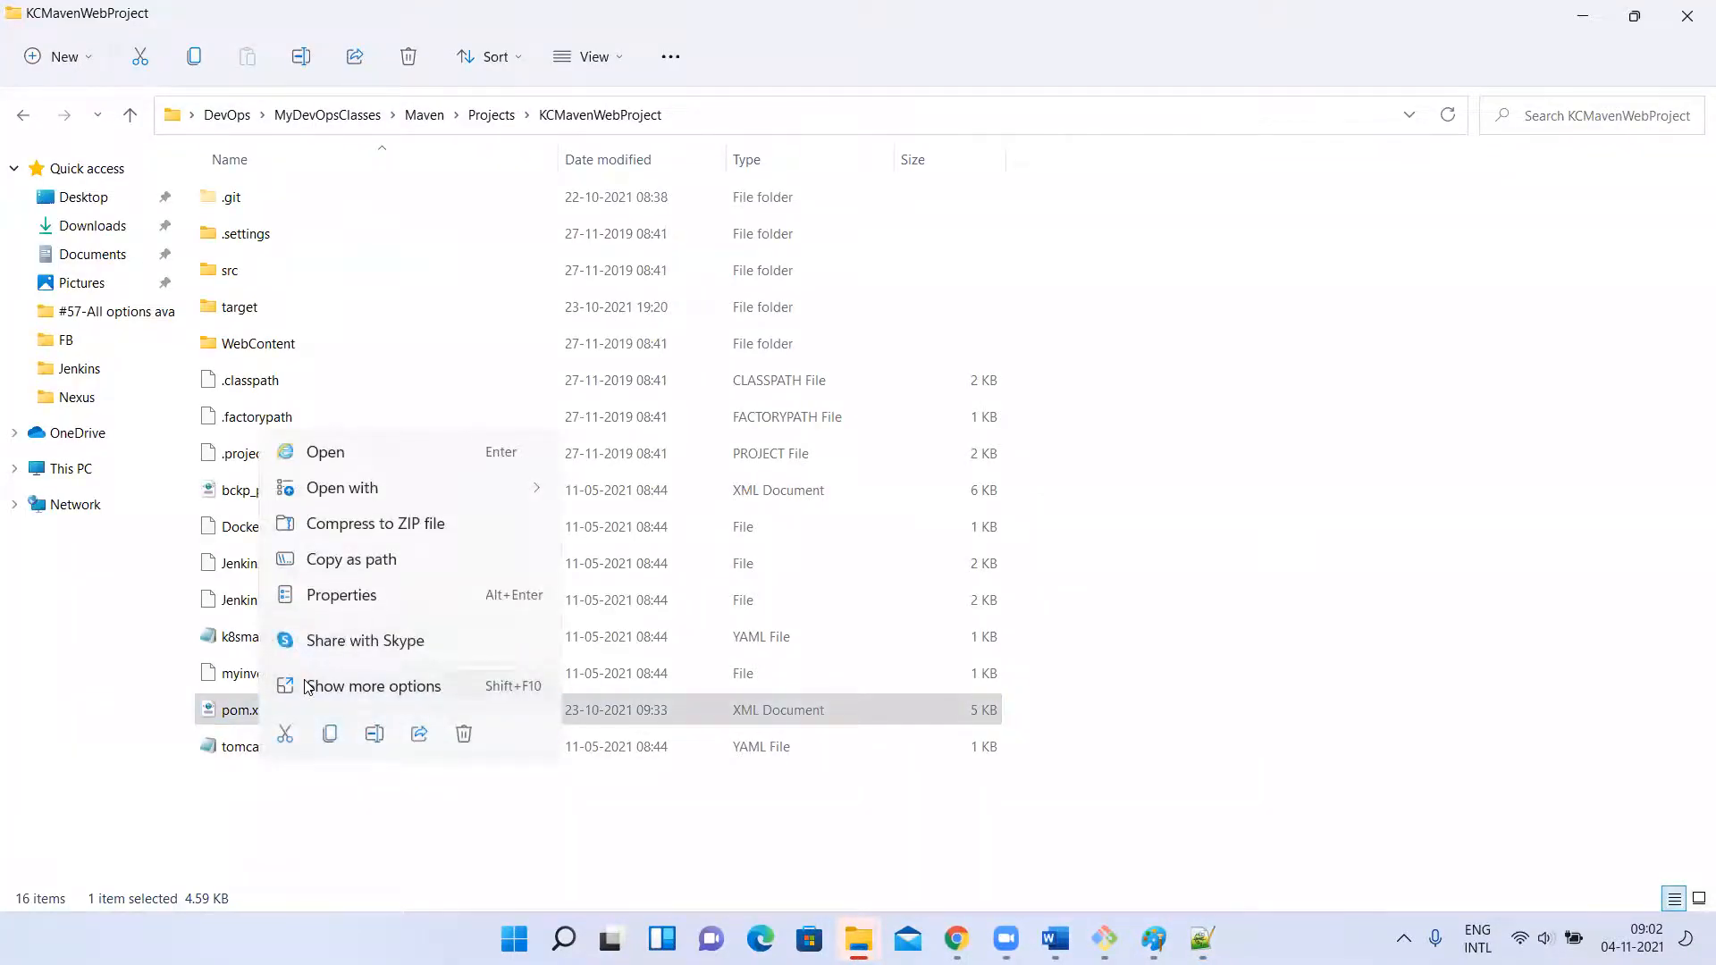
pyautogui.click(309, 686)
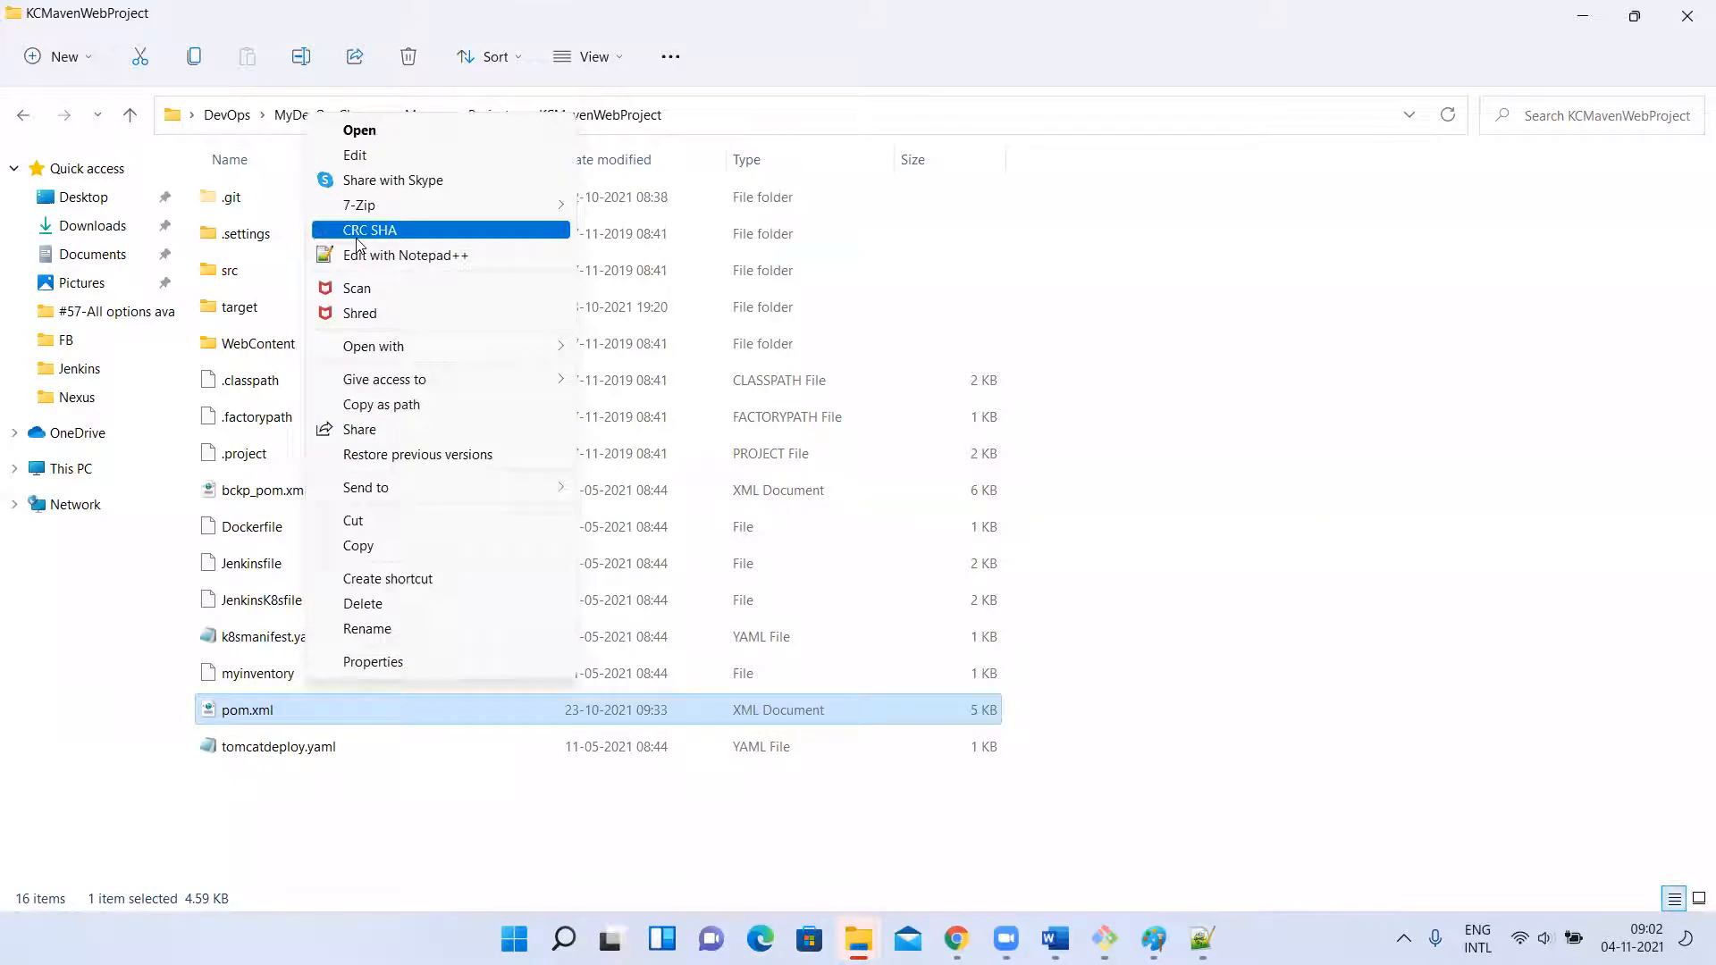
pyautogui.click(393, 256)
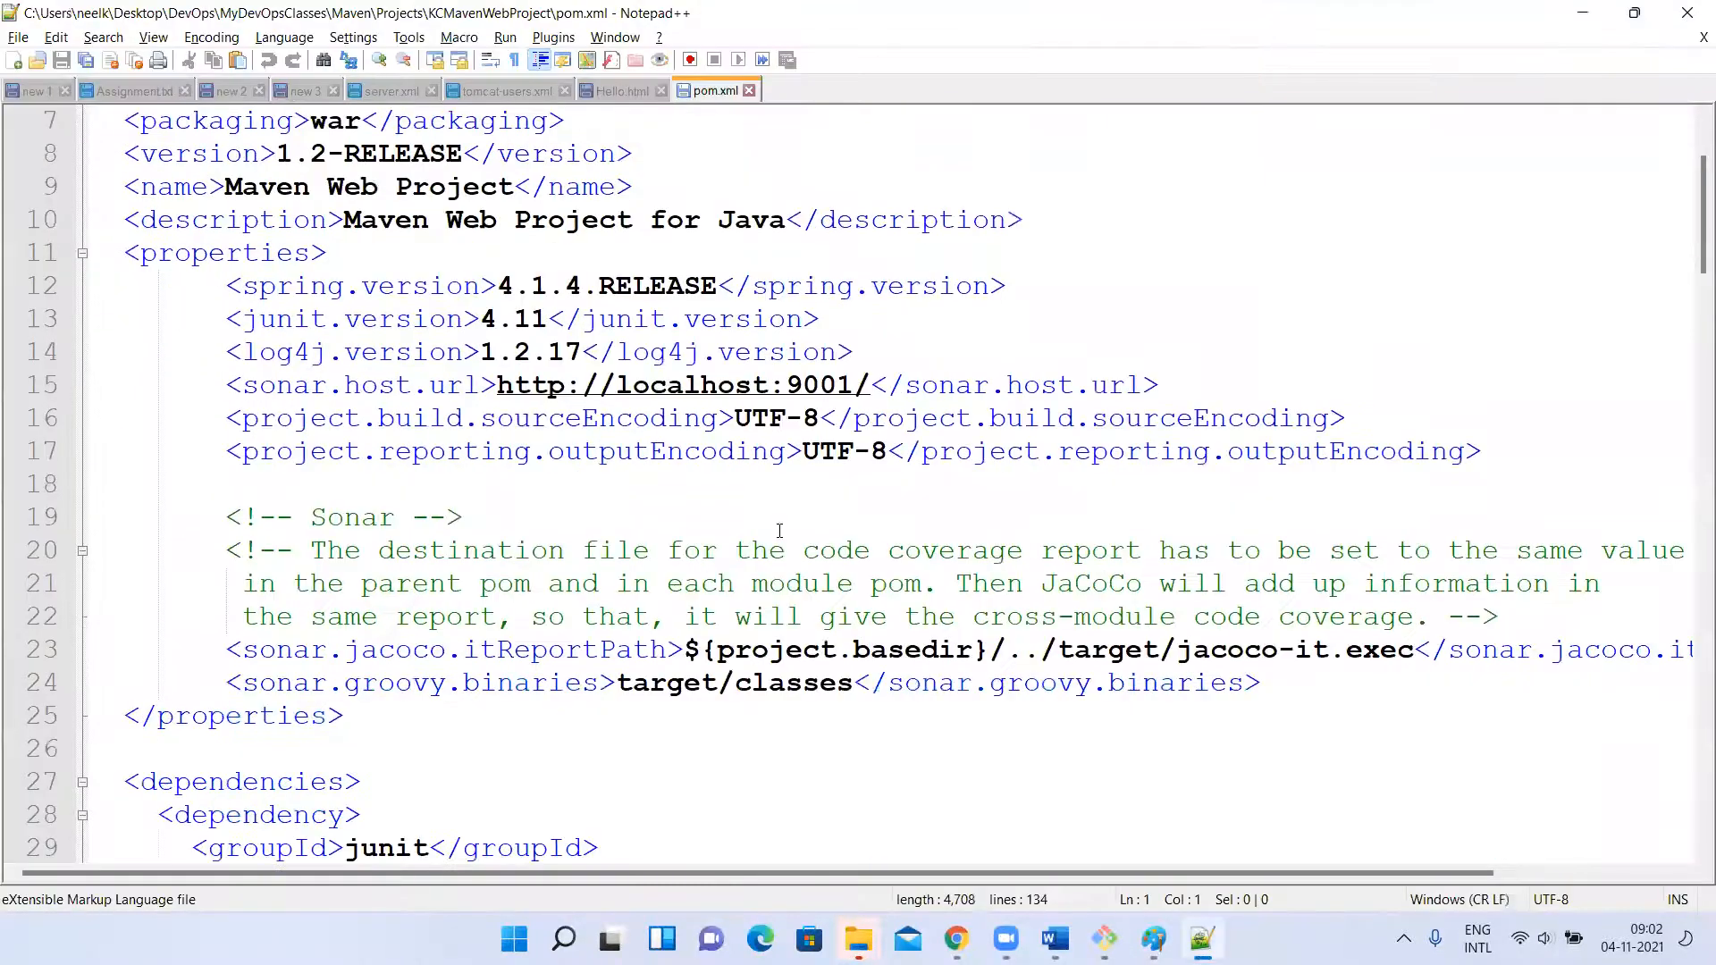
# Examine the distributionManagement block in pom.xml, comparing its repository and snapshotRepository elements.
pyautogui.scroll(-20, 780, 531)
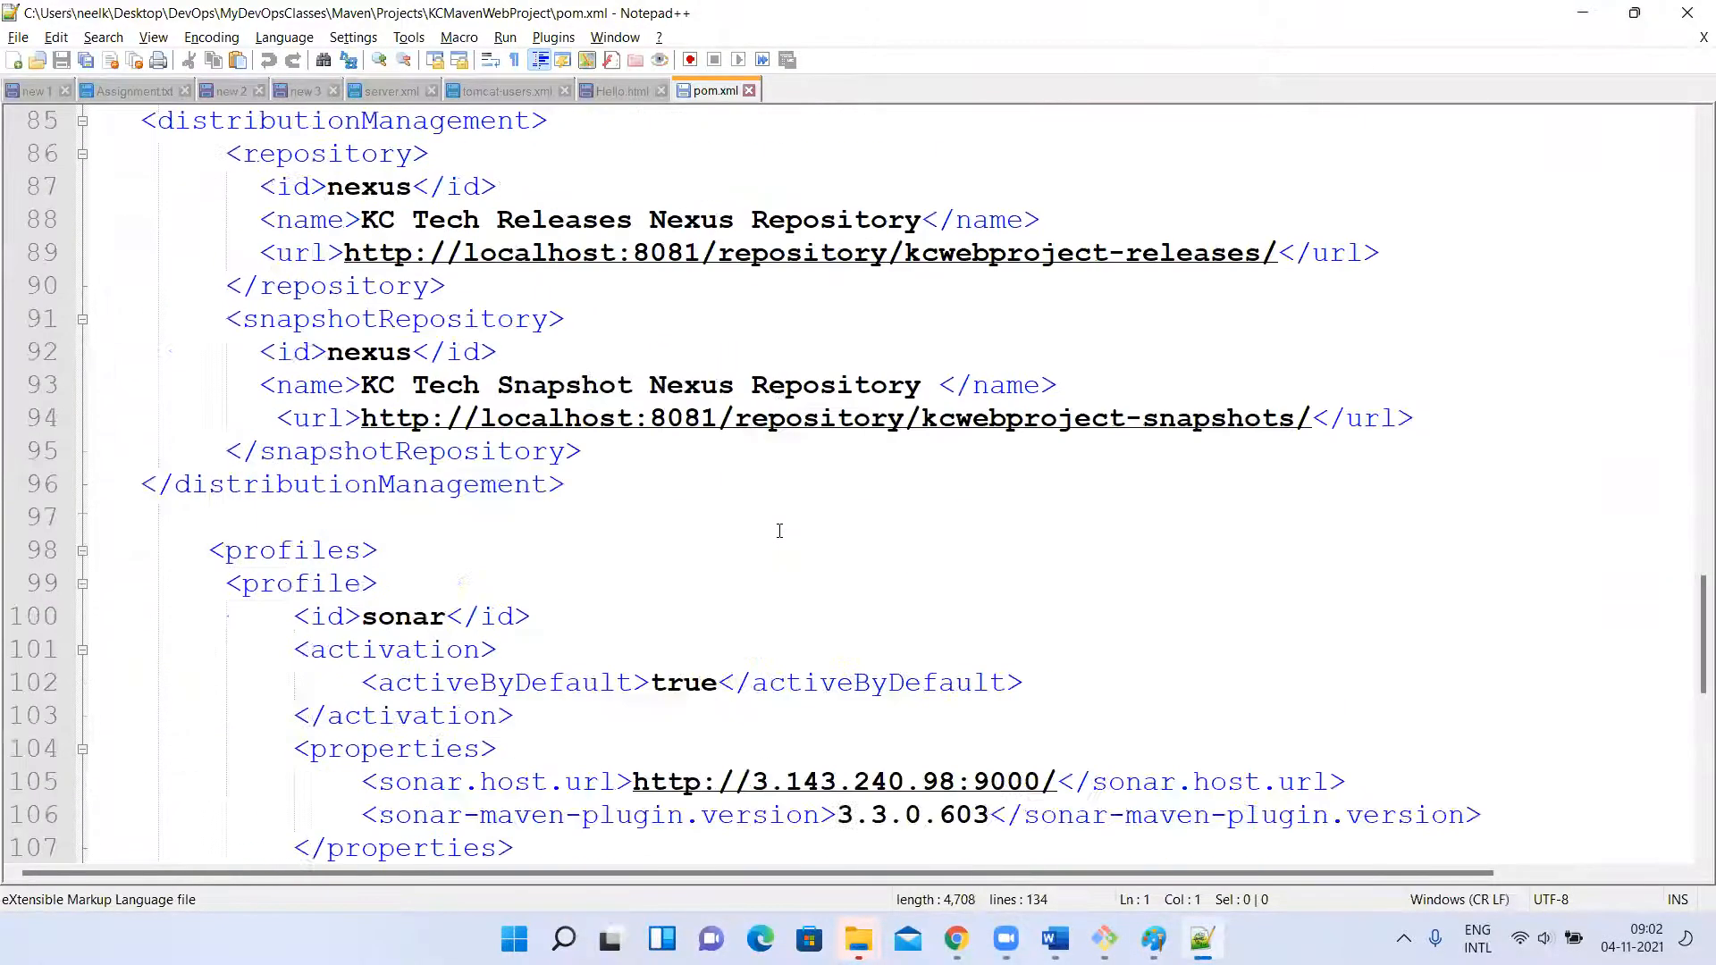
pyautogui.scroll(-1, 780, 531)
pyautogui.scroll(8, 780, 531)
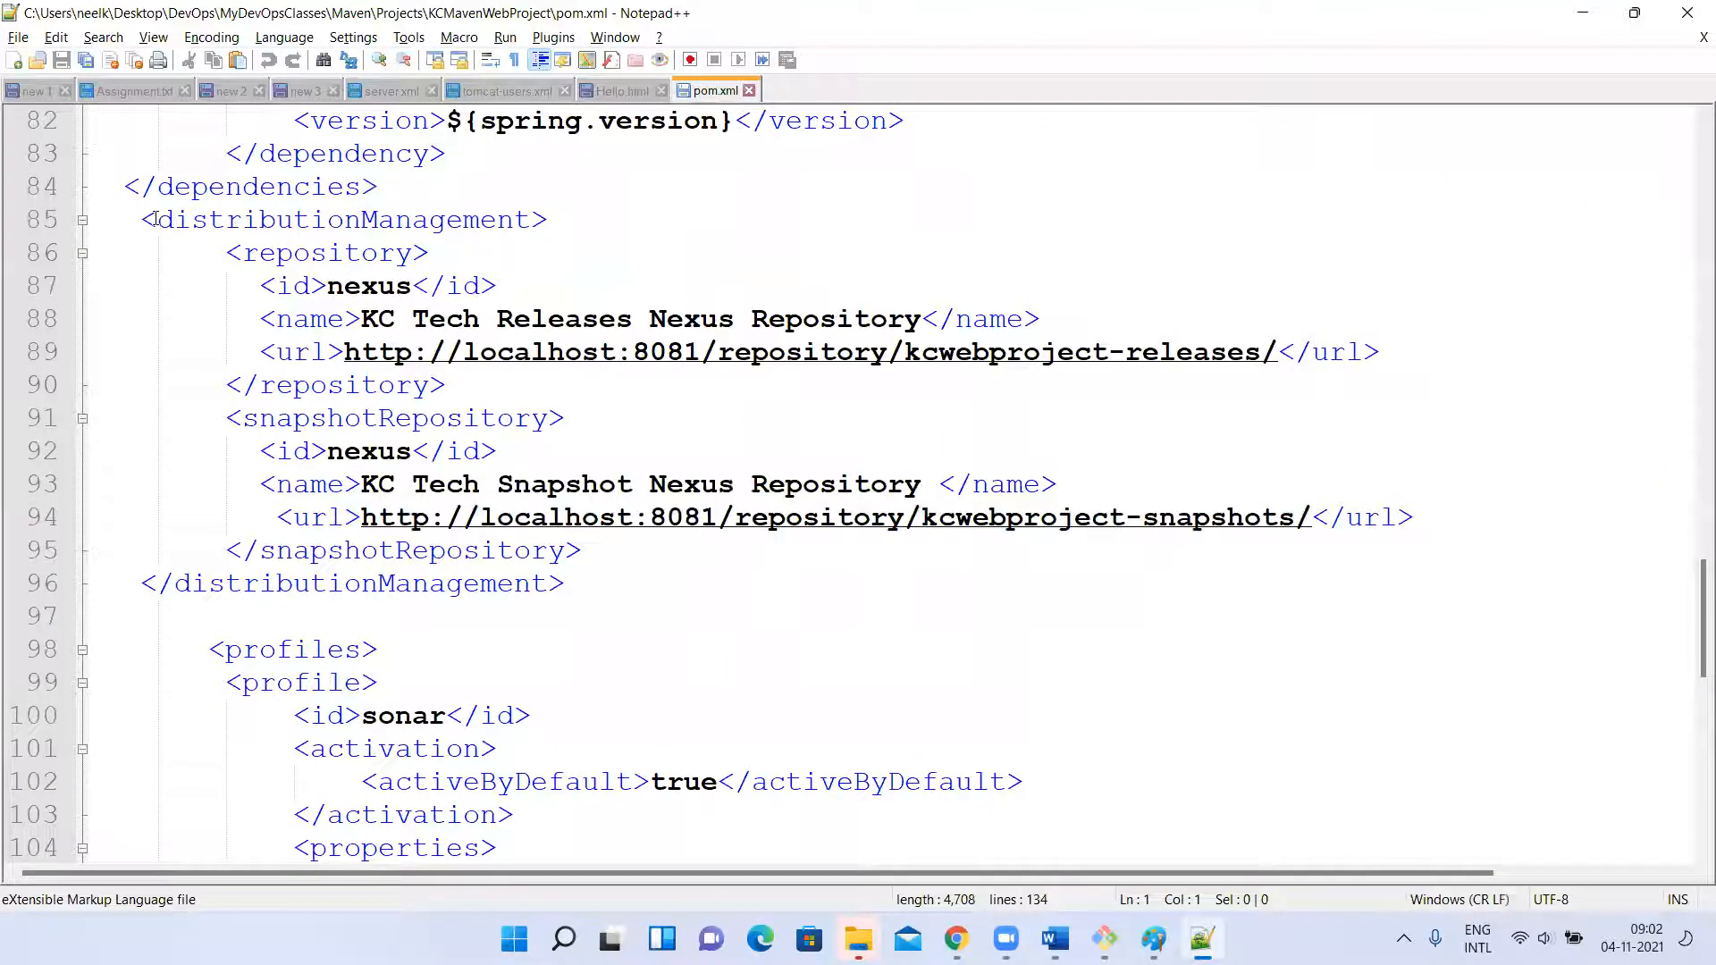
pyautogui.moveTo(137, 220); pyautogui.dragTo(547, 217)
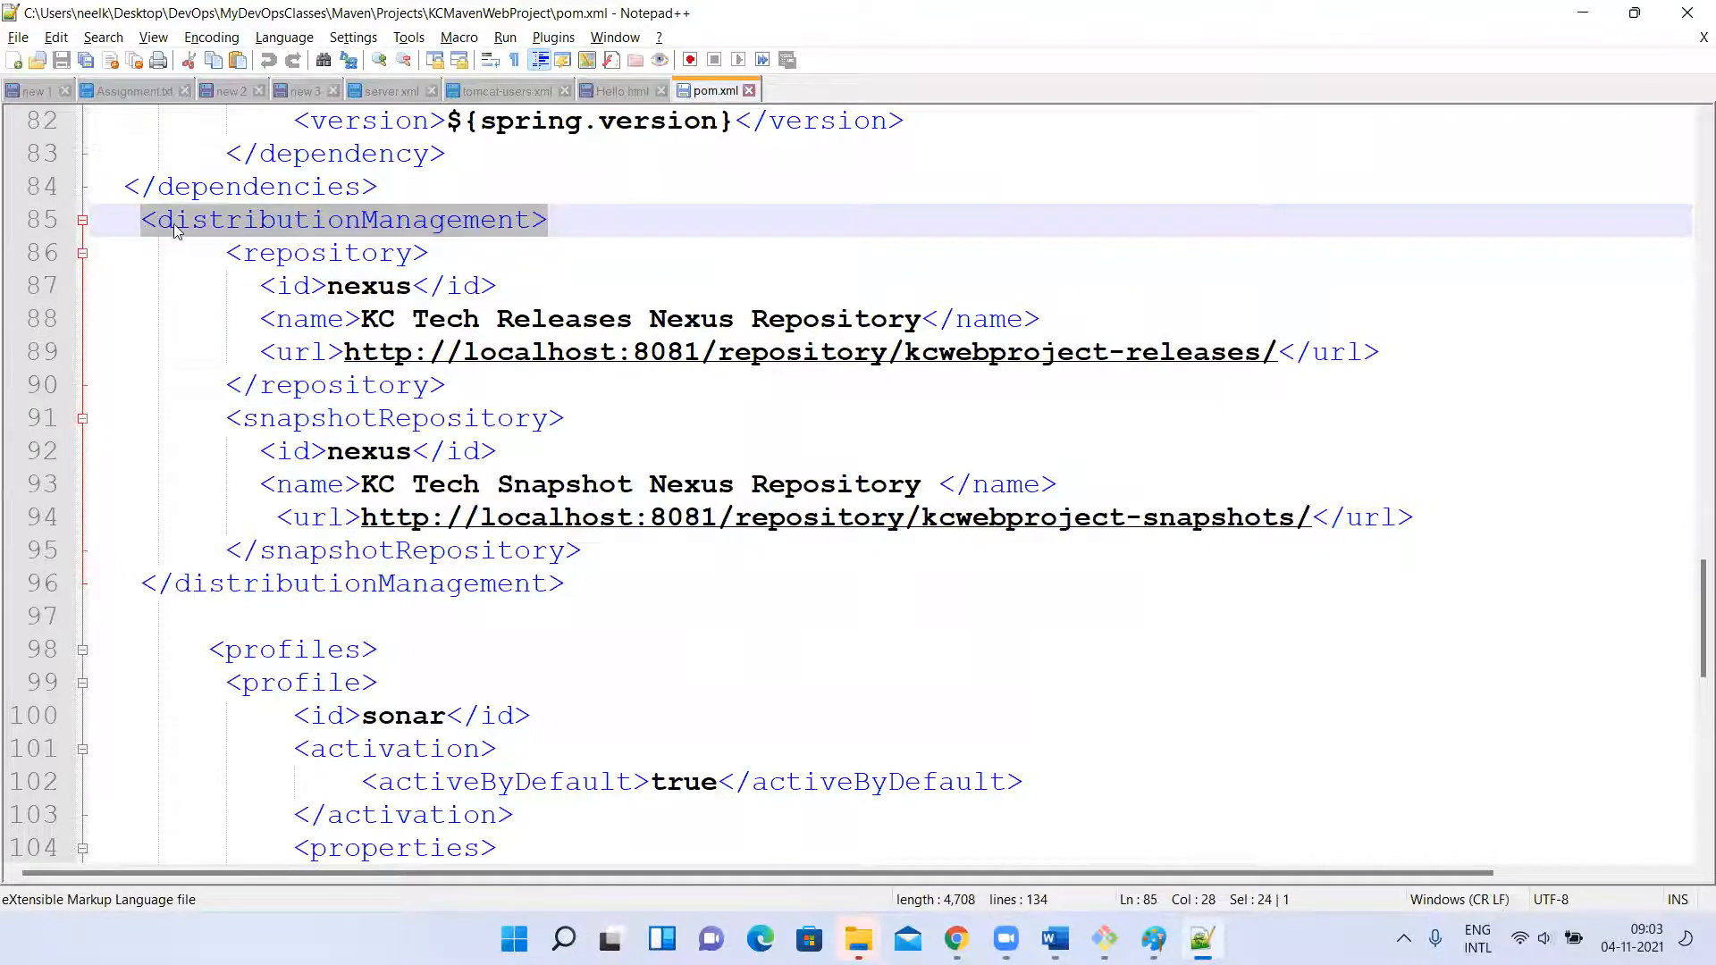
pyautogui.doubleClick(407, 223)
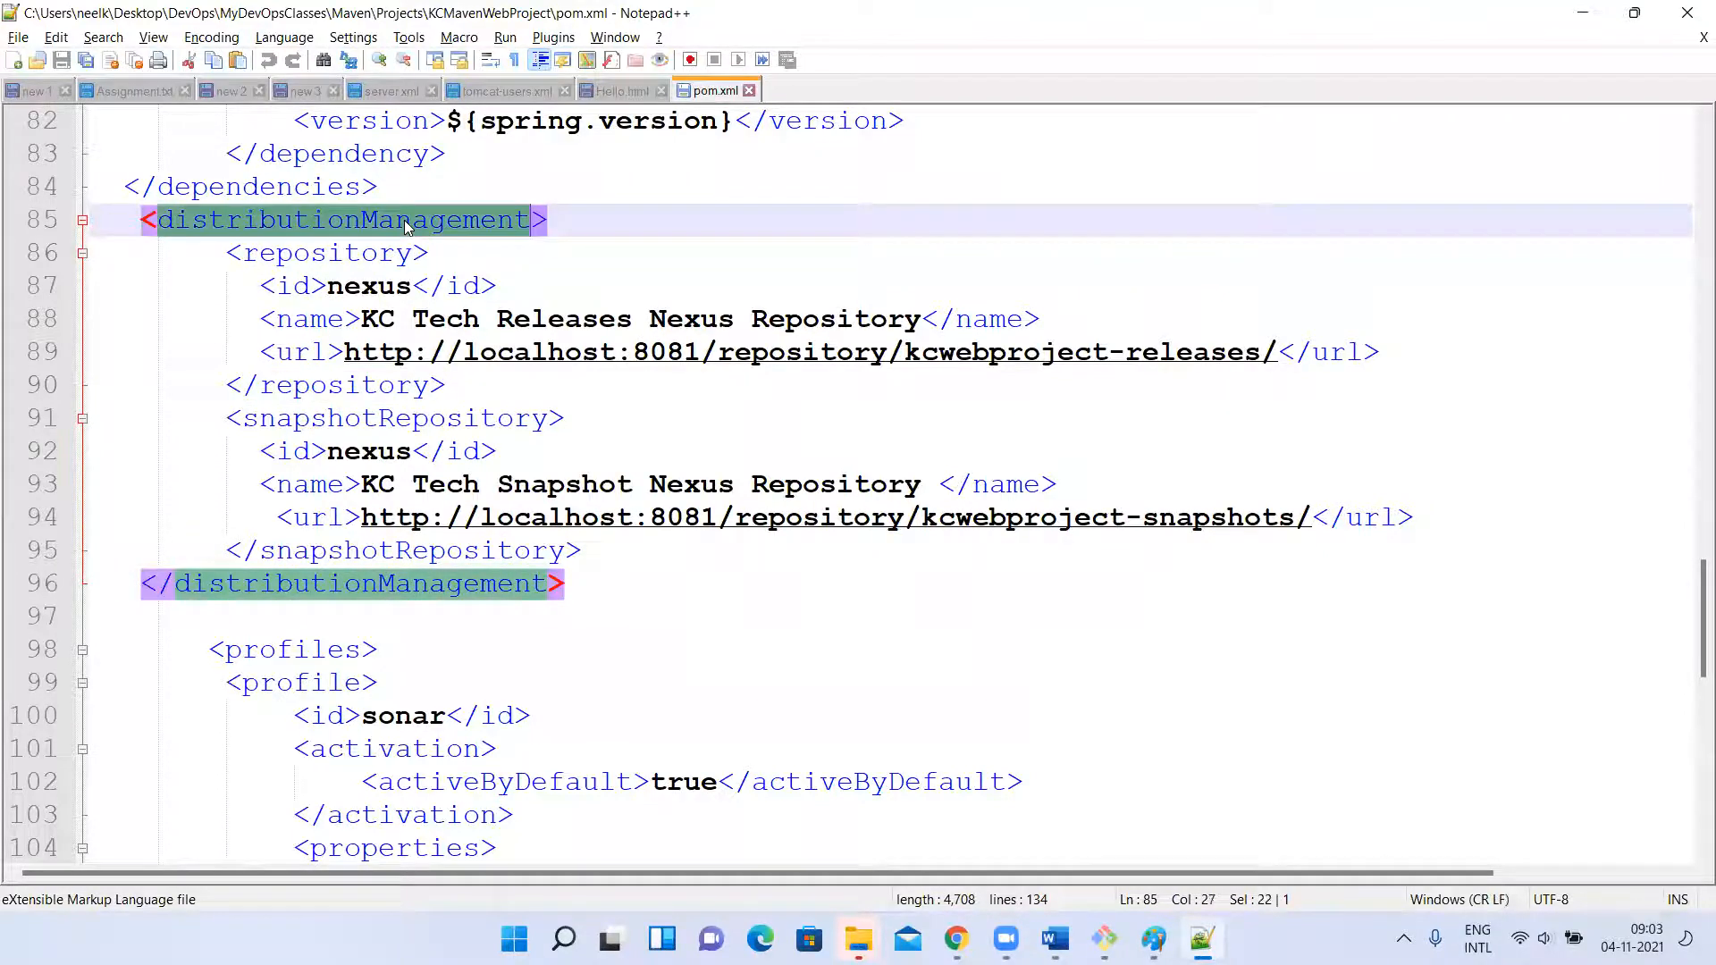
pyautogui.doubleClick(277, 585)
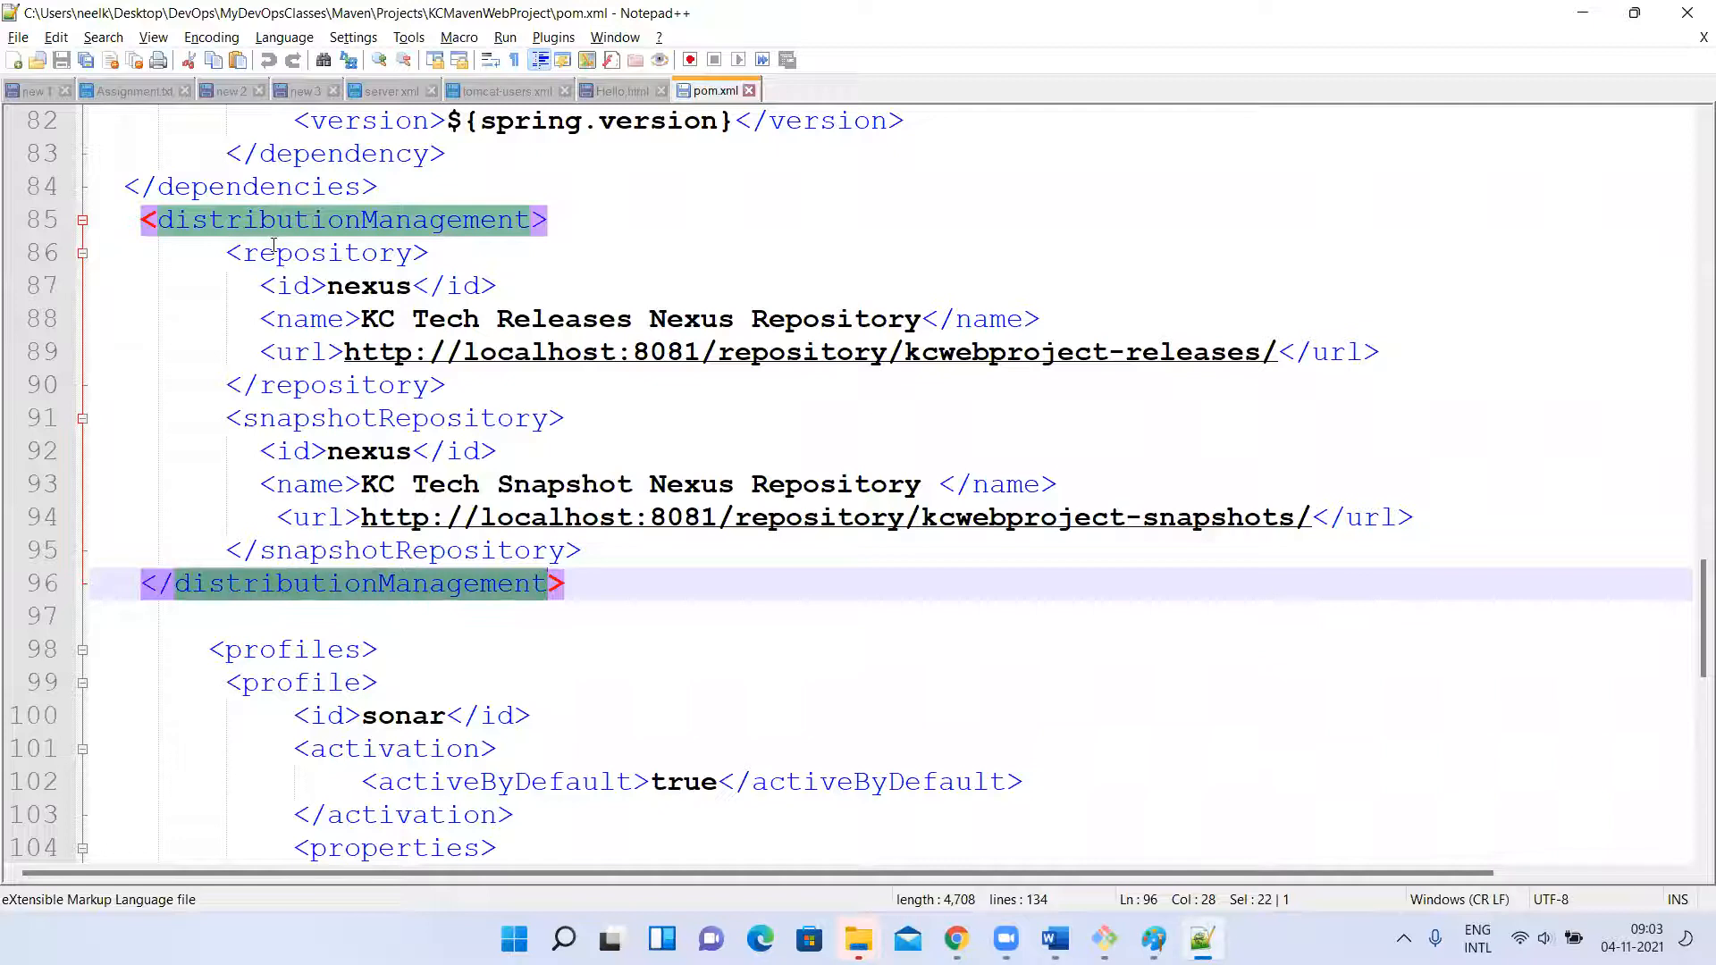
pyautogui.click(143, 219)
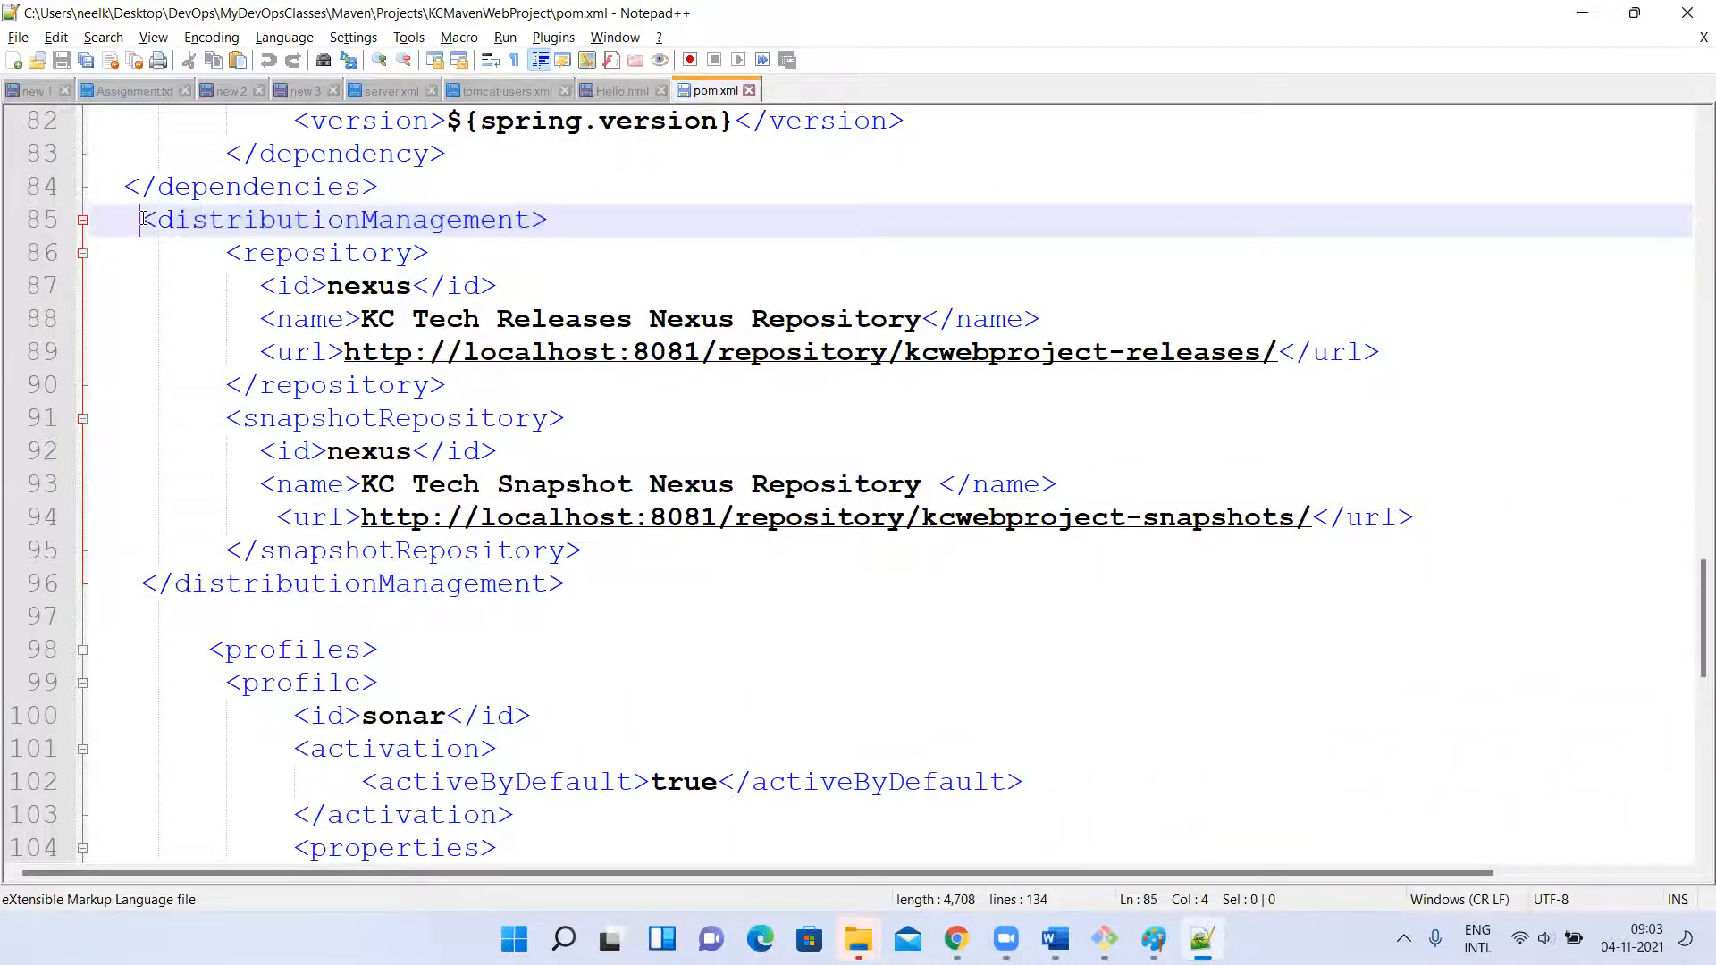
pyautogui.doubleClick(304, 255)
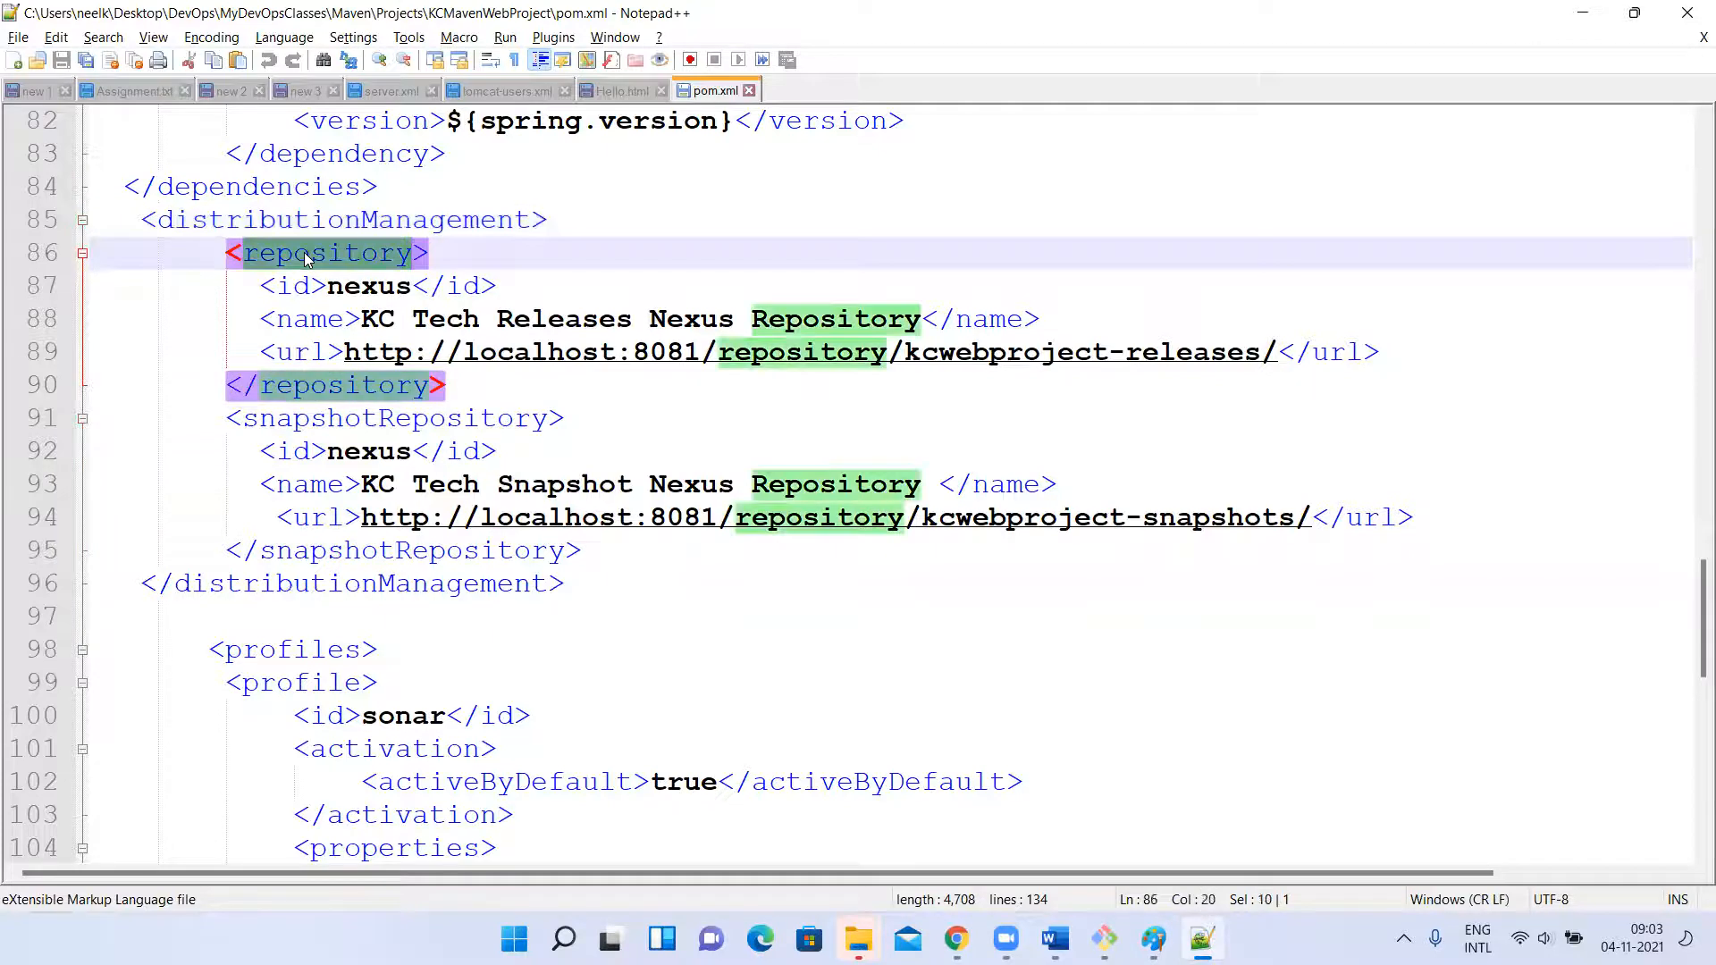
pyautogui.doubleClick(333, 422)
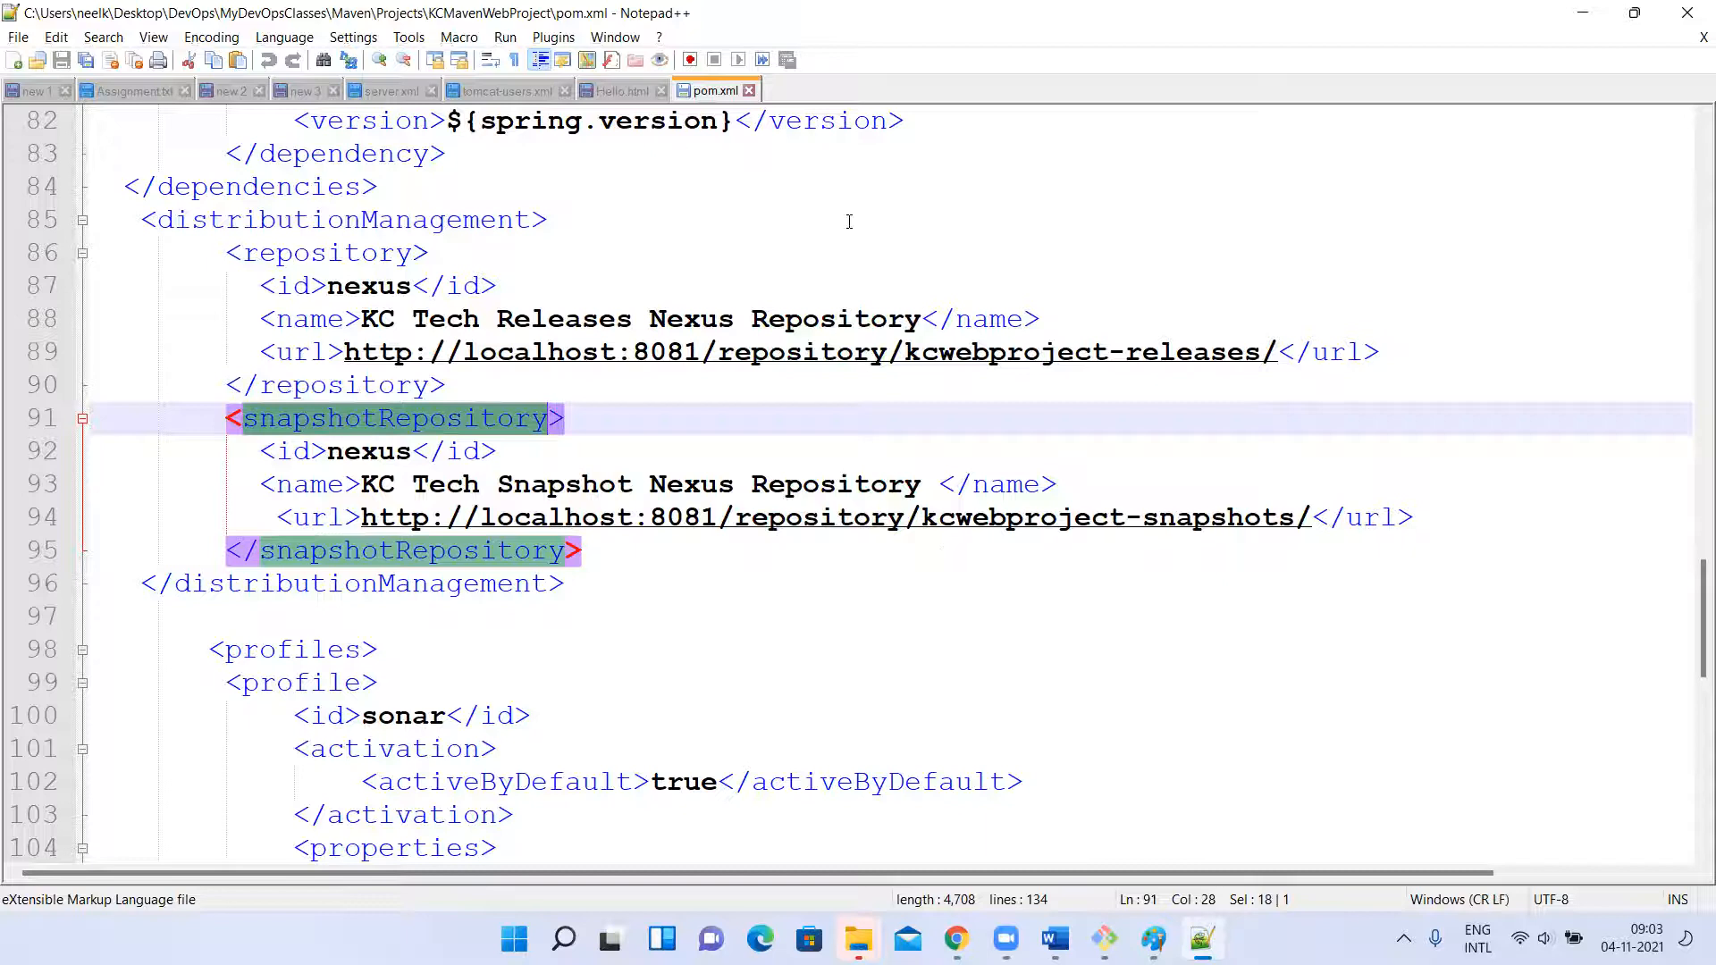
pyautogui.doubleClick(296, 218)
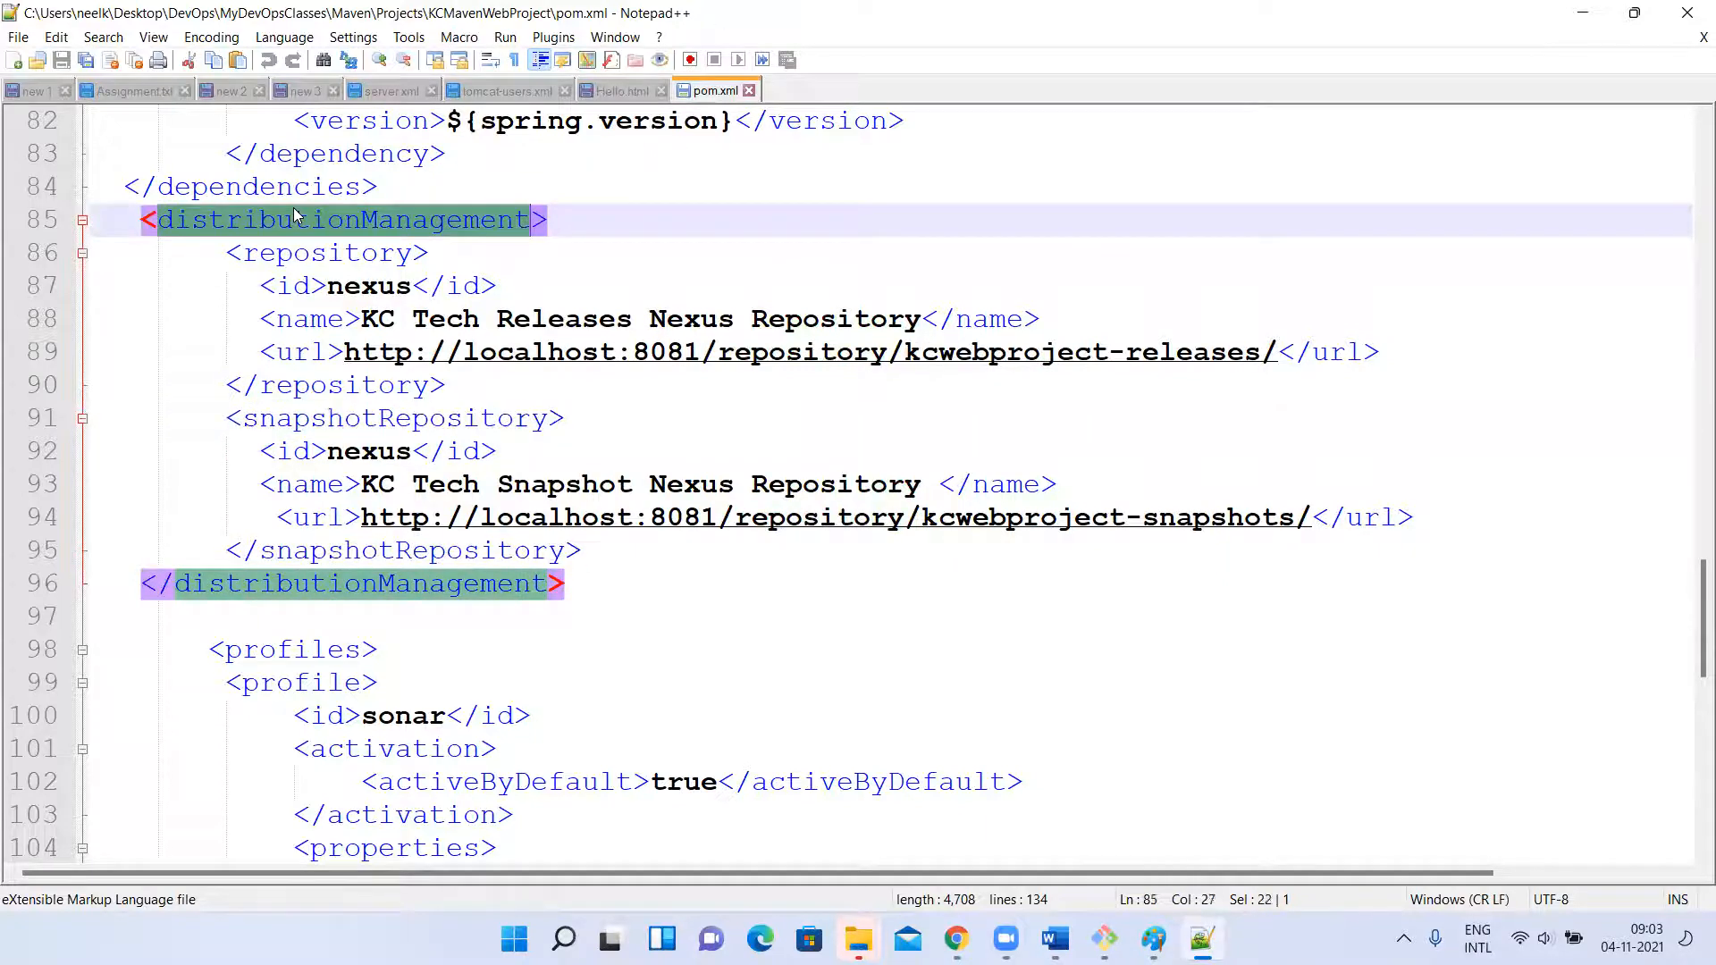
pyautogui.doubleClick(282, 258)
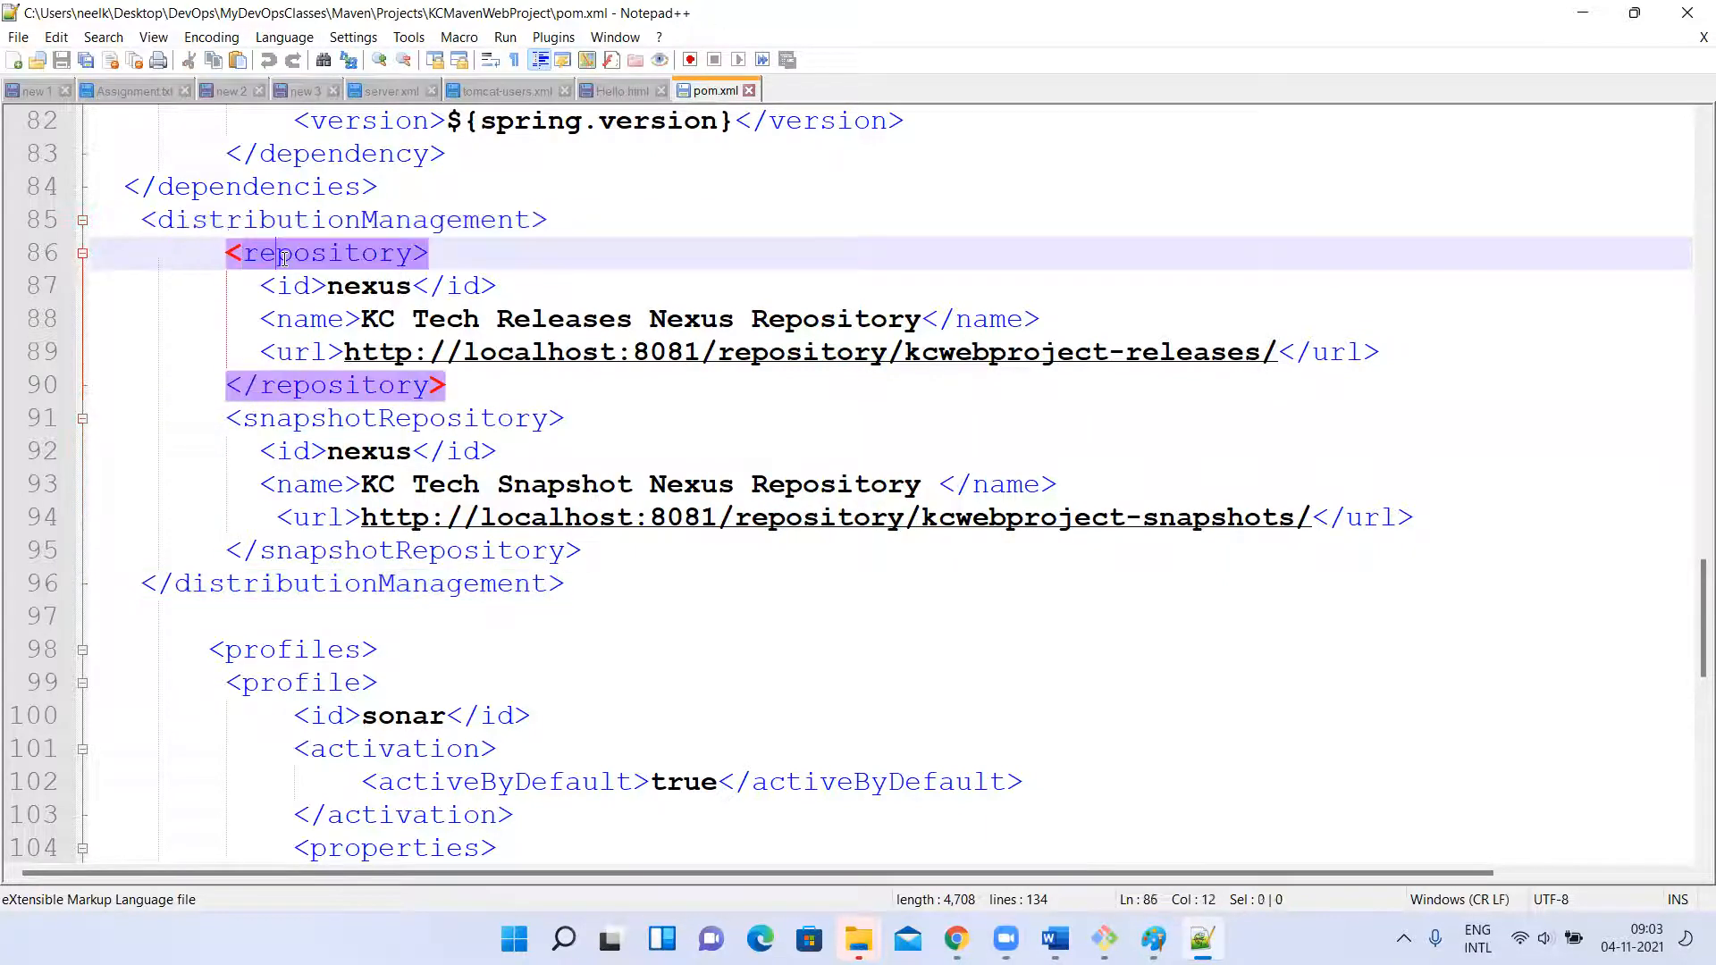
pyautogui.click(307, 427)
pyautogui.doubleClick(307, 427)
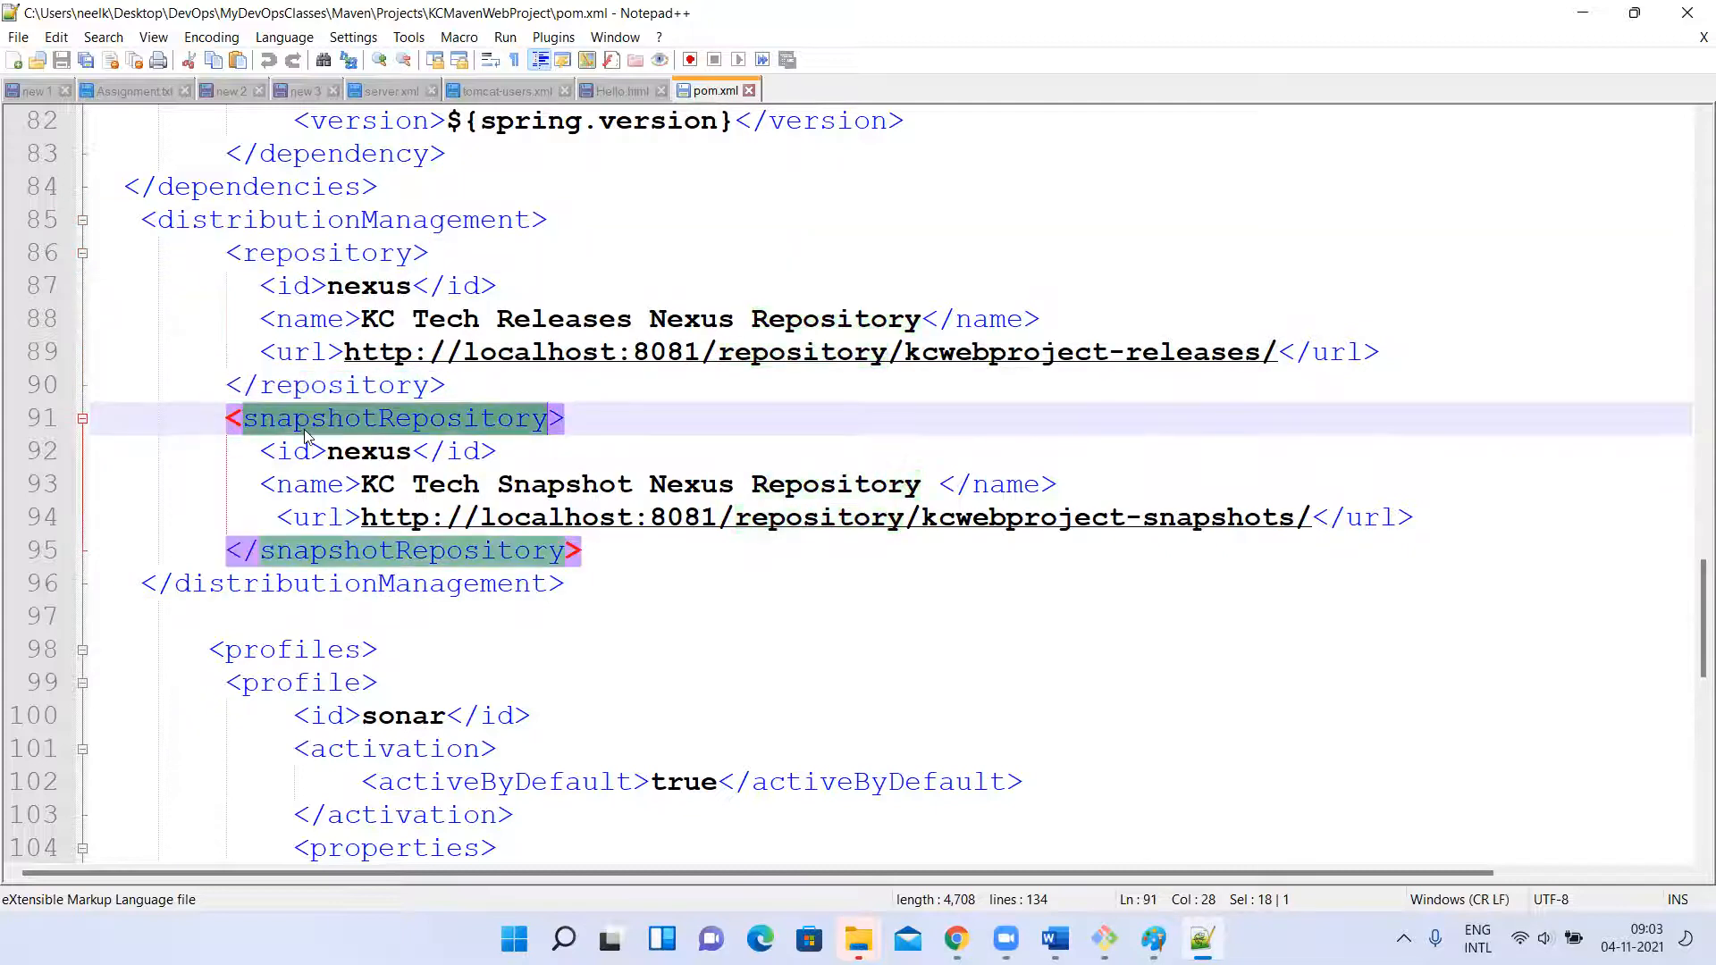
pyautogui.doubleClick(302, 257)
# Review the id and name entries inside the repository and snapshotRepository elements of pom.xml.
pyautogui.moveTo(265, 286); pyautogui.dragTo(507, 277)
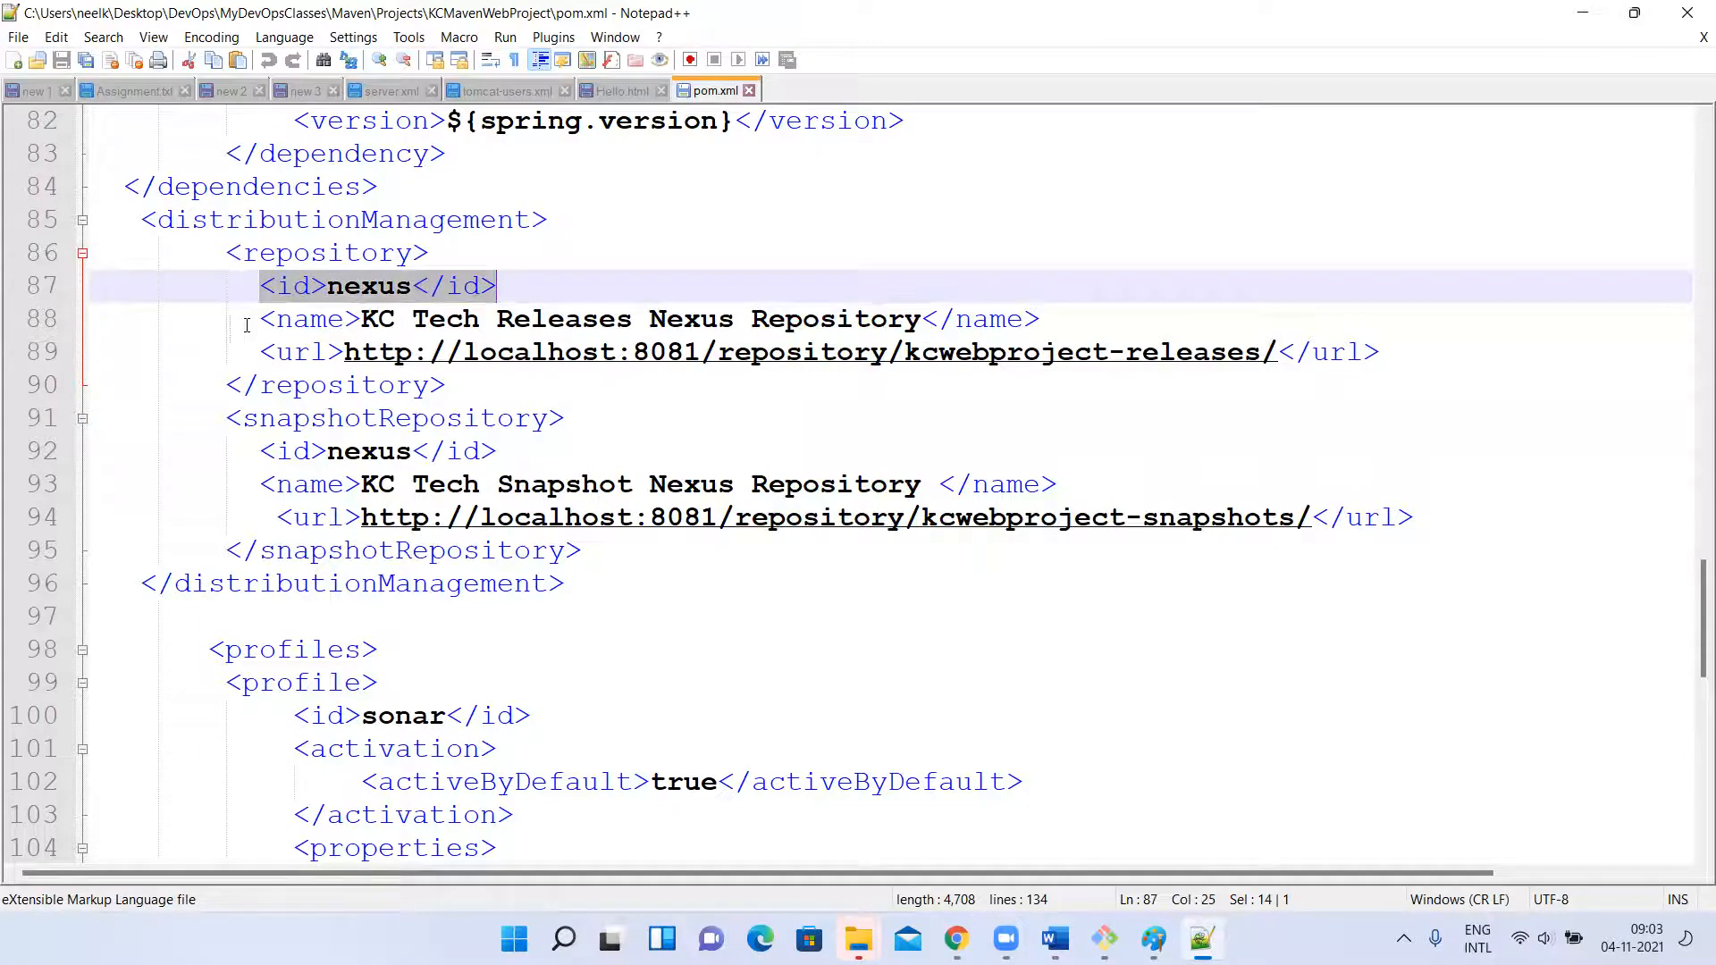
pyautogui.doubleClick(271, 254)
pyautogui.click(266, 288)
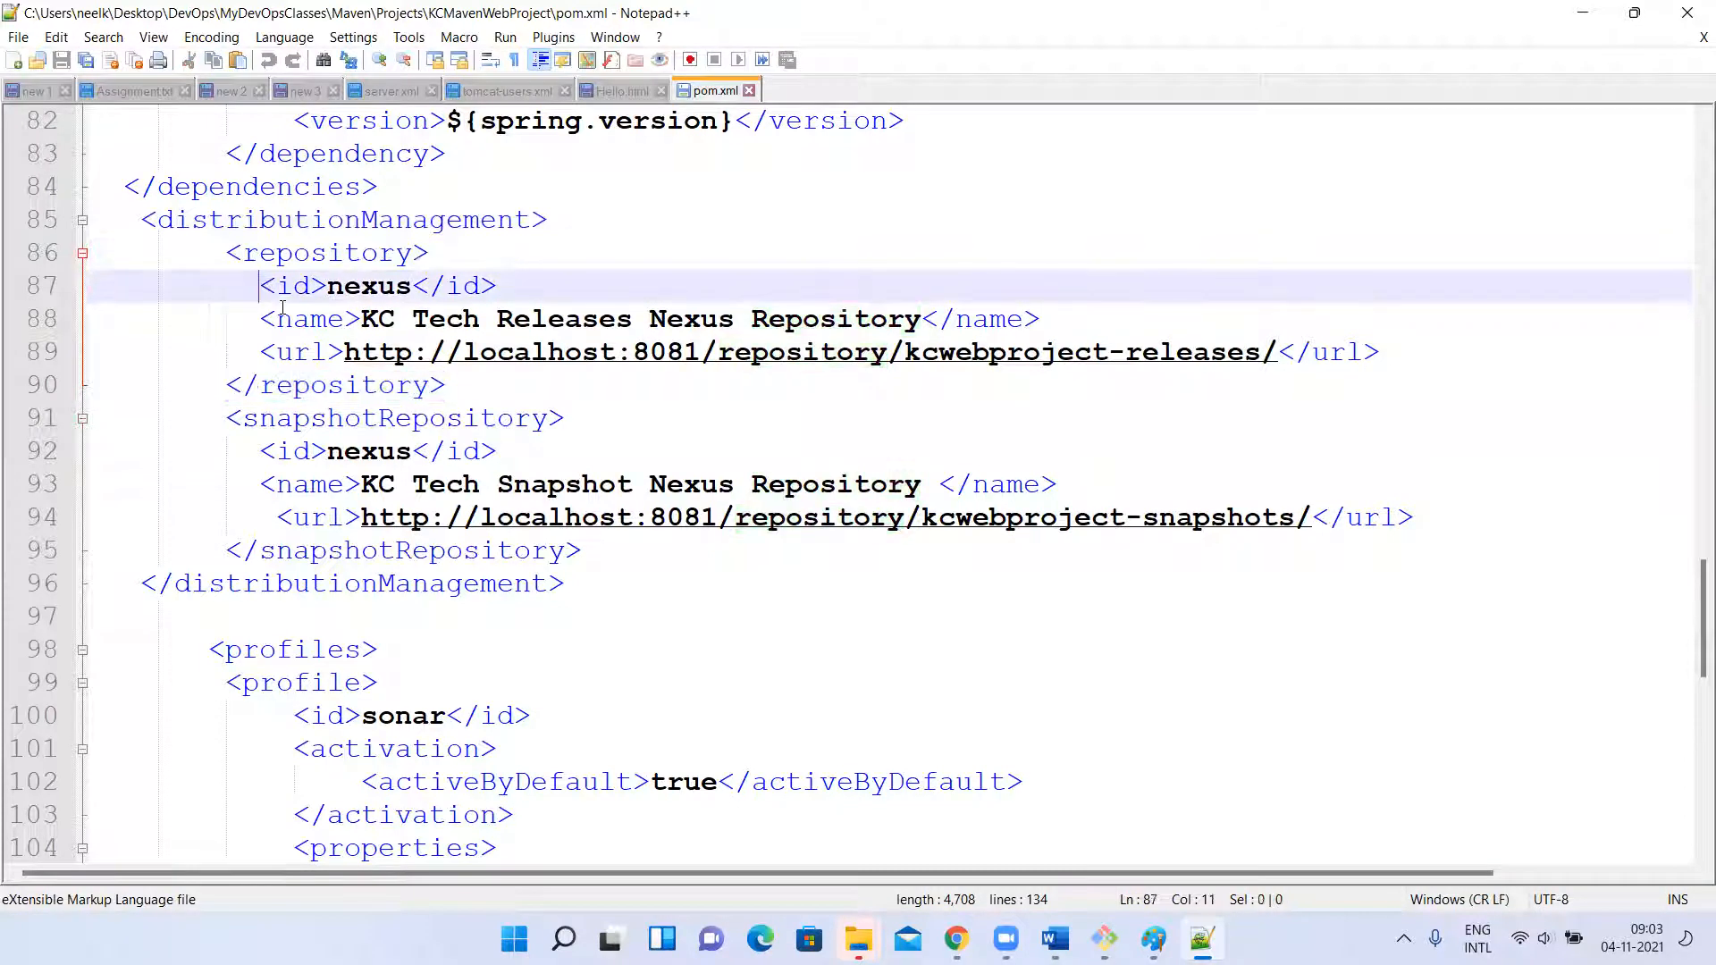
pyautogui.click(281, 420)
pyautogui.click(291, 452)
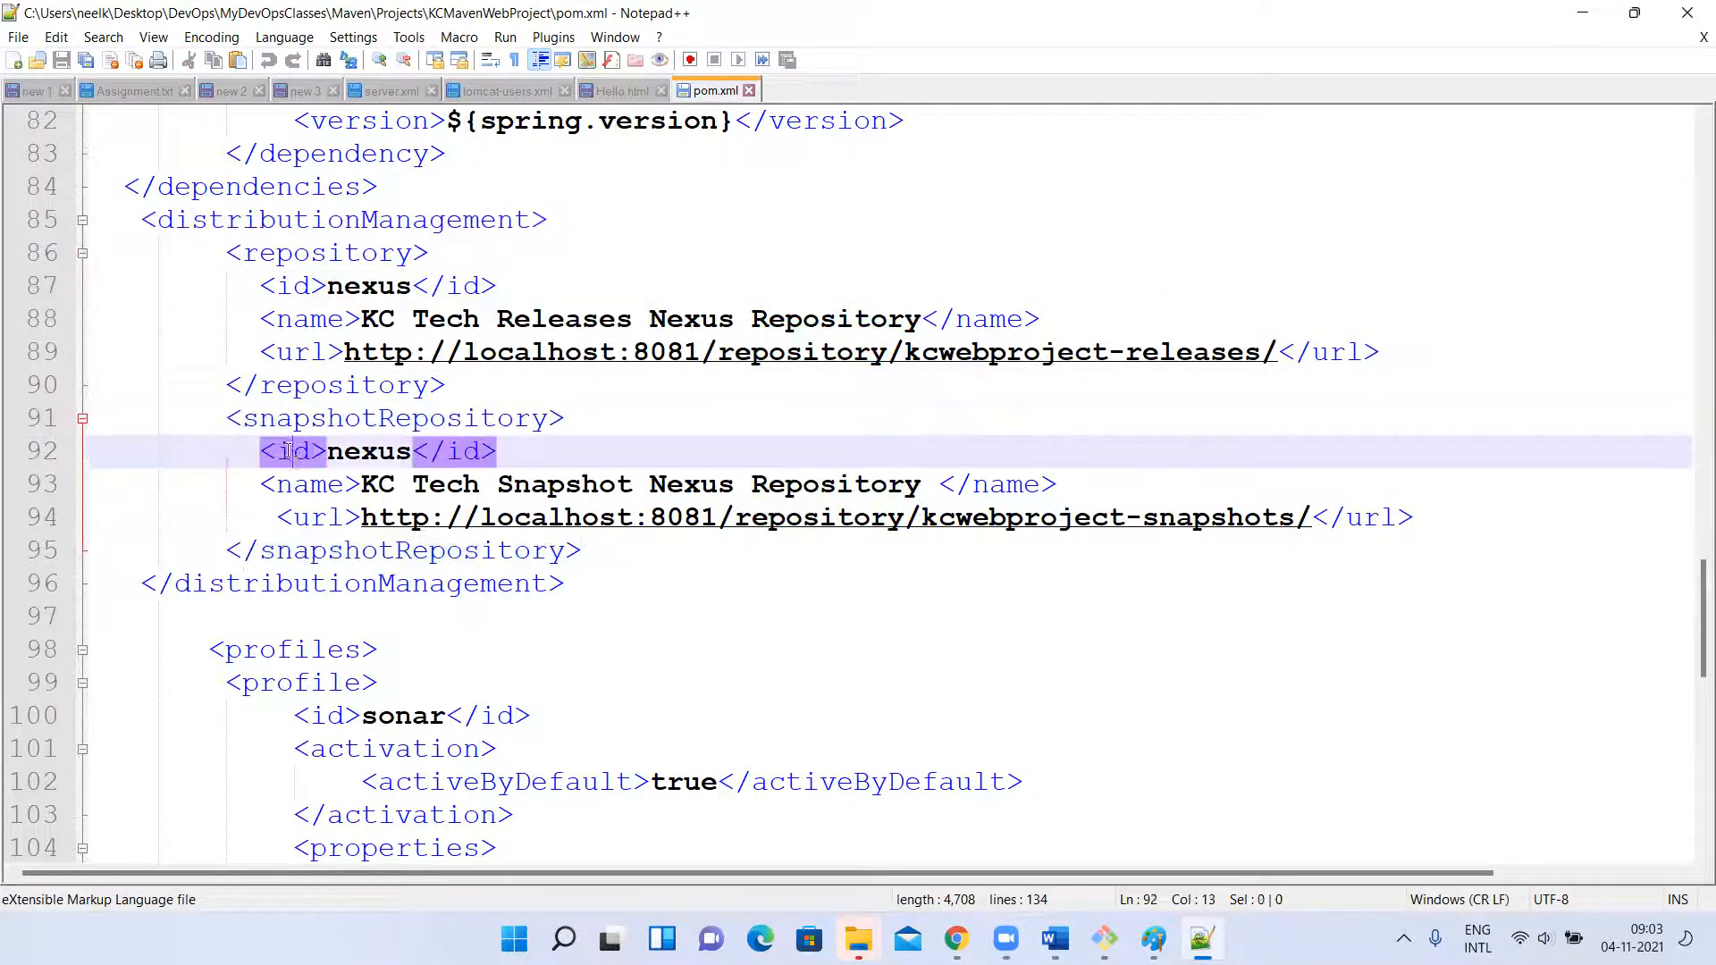
pyautogui.click(294, 484)
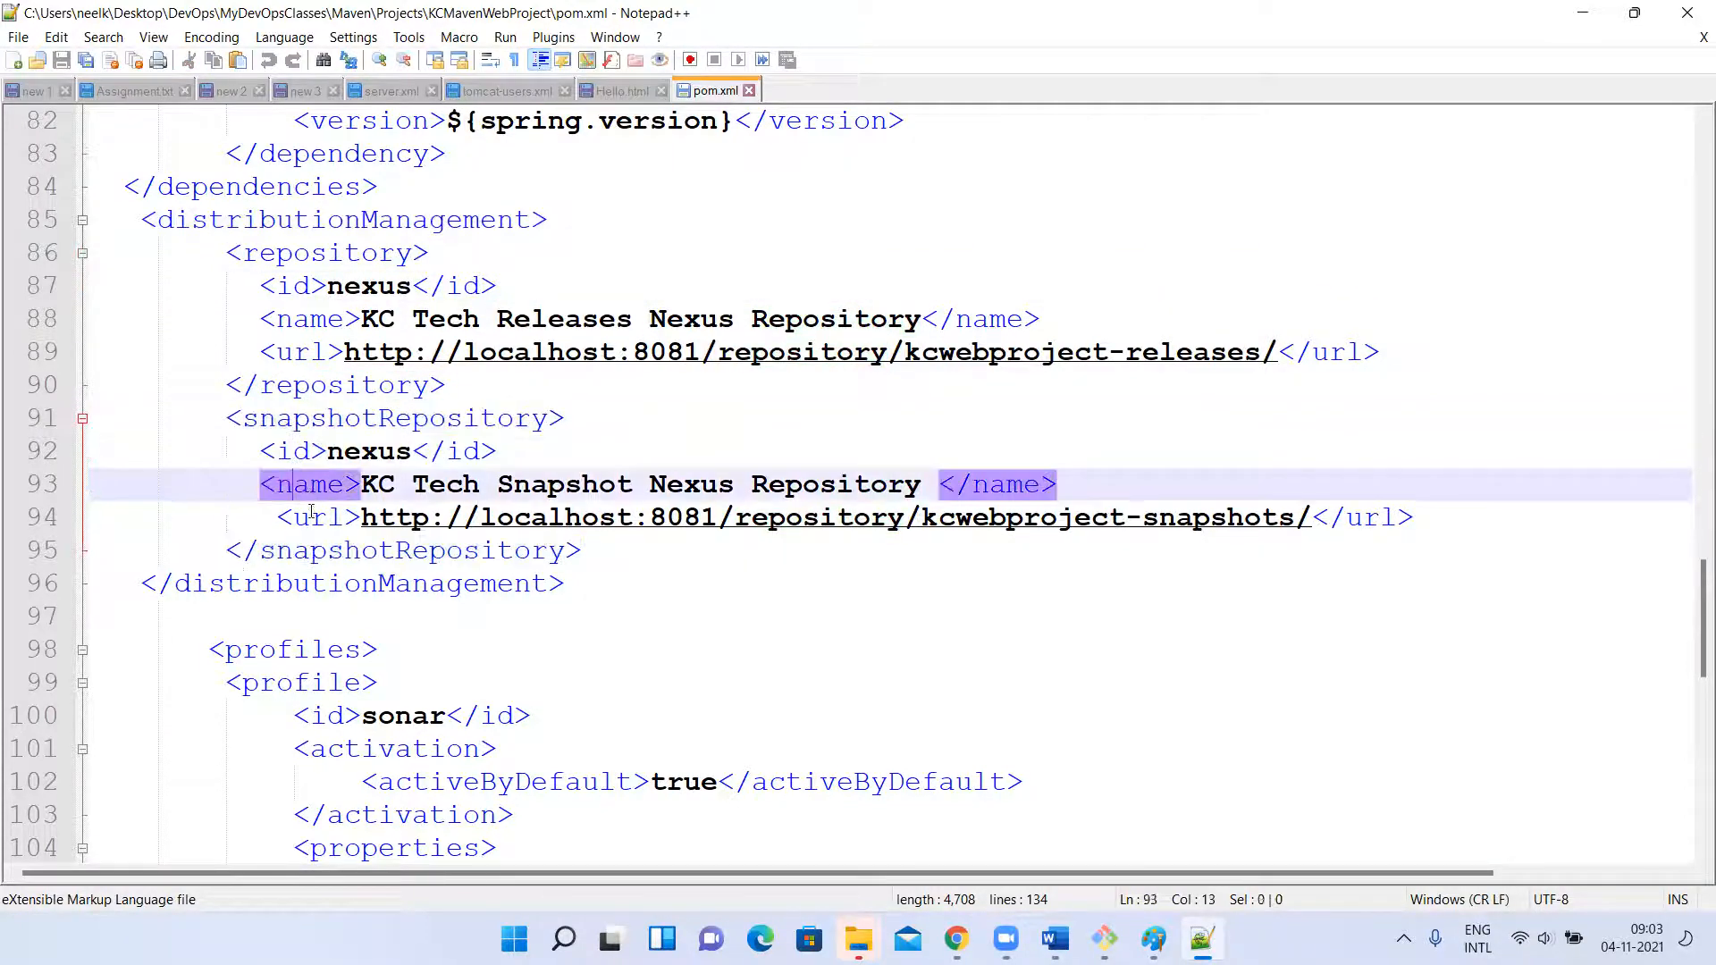
pyautogui.click(255, 283)
pyautogui.doubleClick(276, 258)
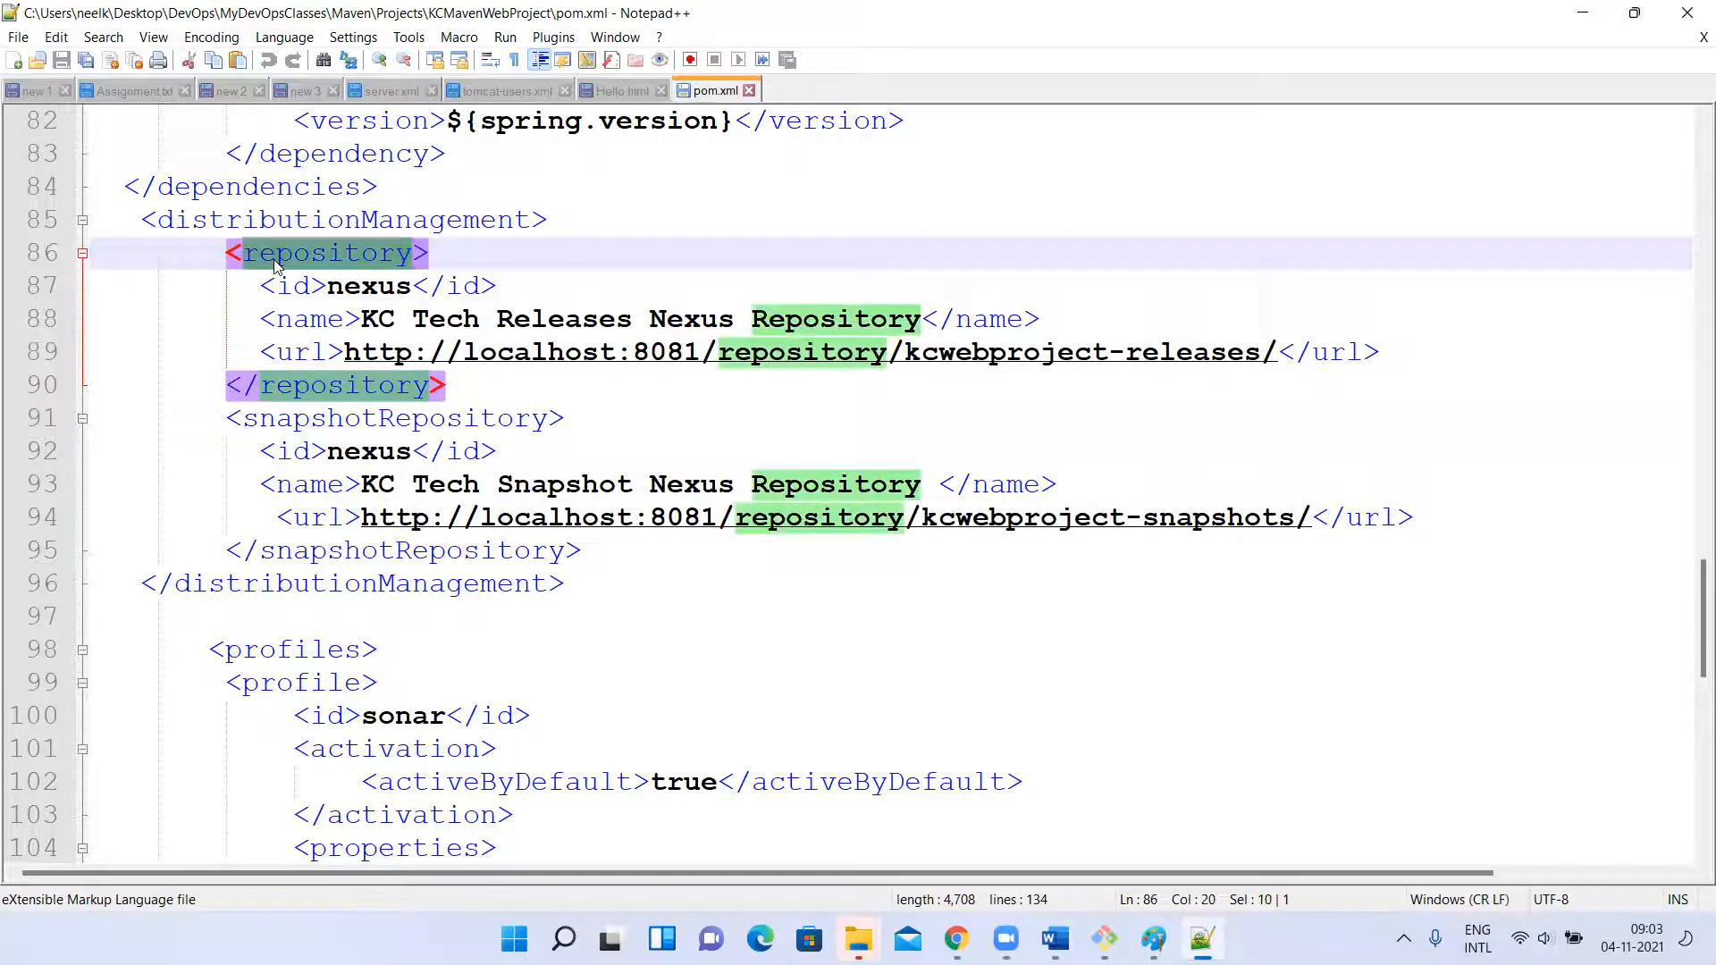
pyautogui.doubleClick(355, 293)
pyautogui.doubleClick(376, 453)
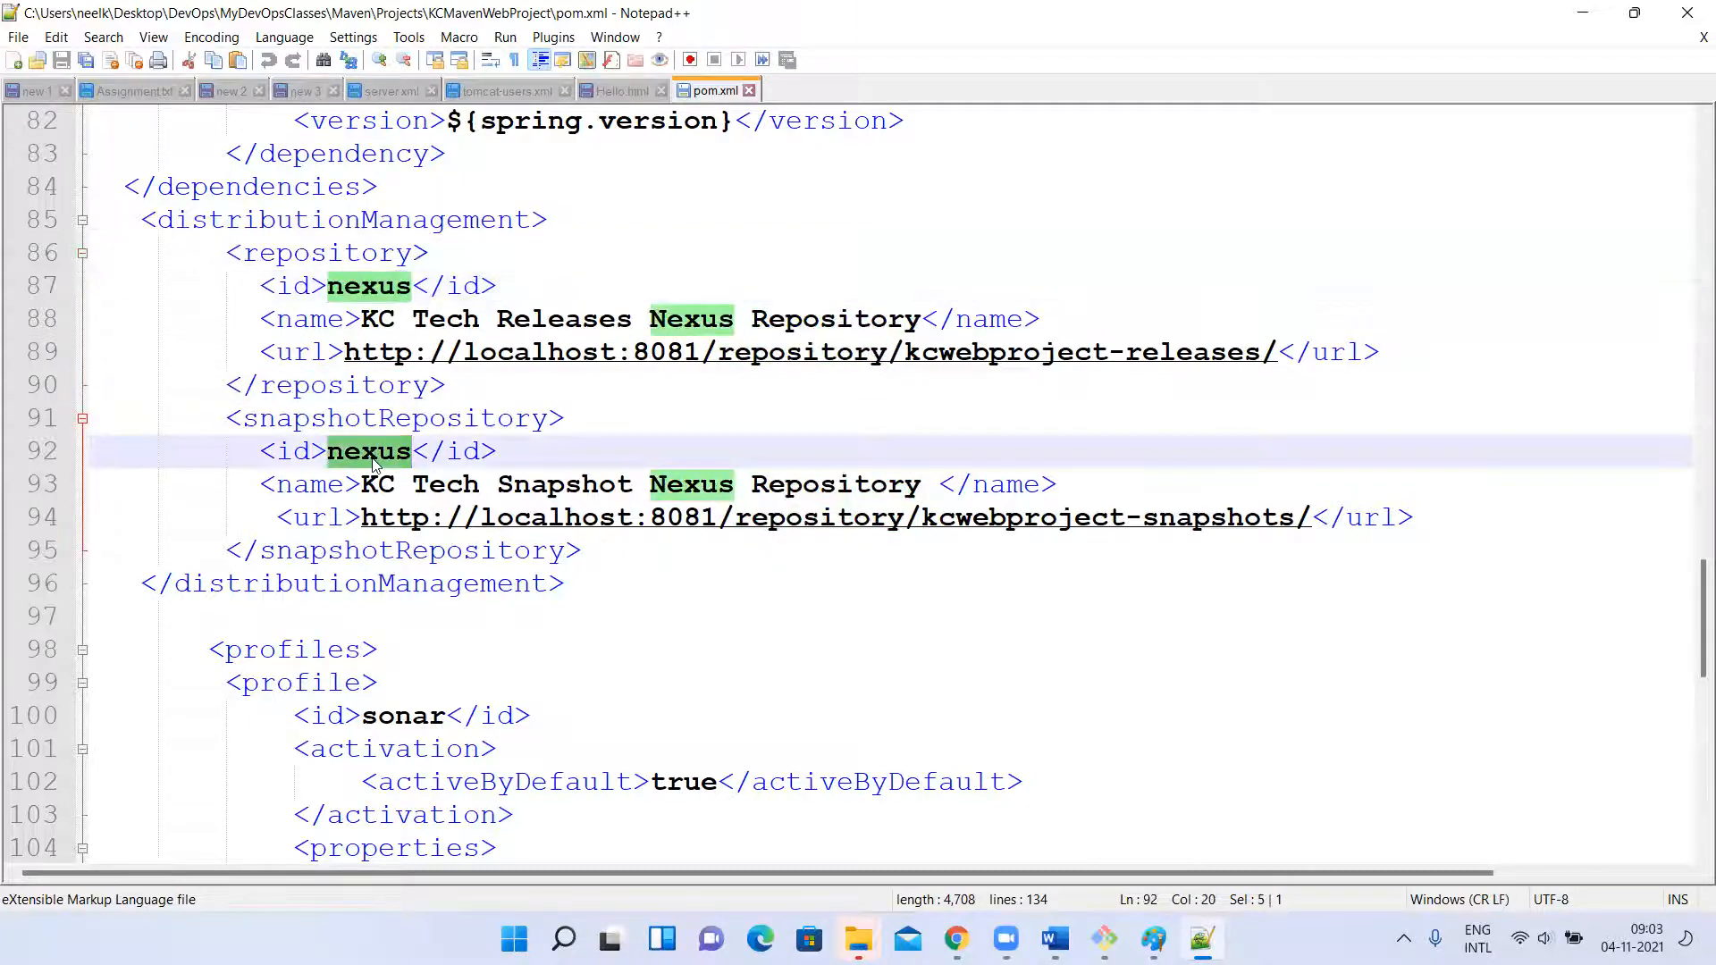
# Change the release repository's name in pom.xml to KC Tech Release Nexus Repository and save the file.
pyautogui.moveTo(361, 321); pyautogui.dragTo(921, 322)
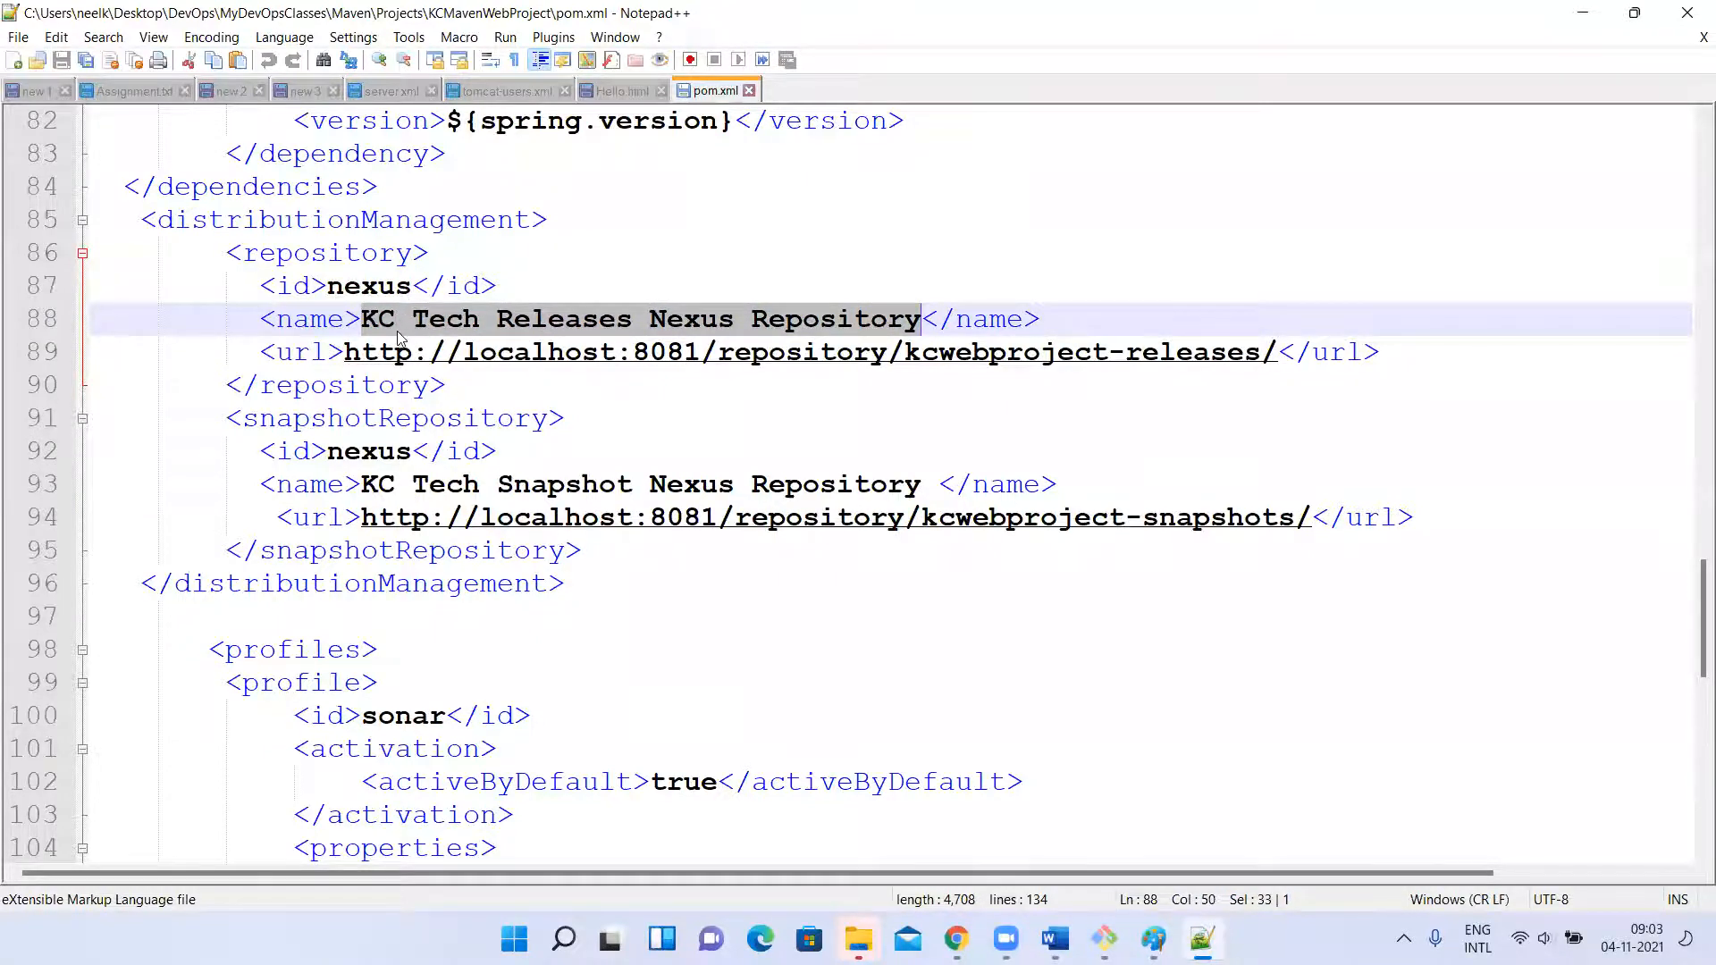
pyautogui.click(632, 320)
pyautogui.press('BackSpace')
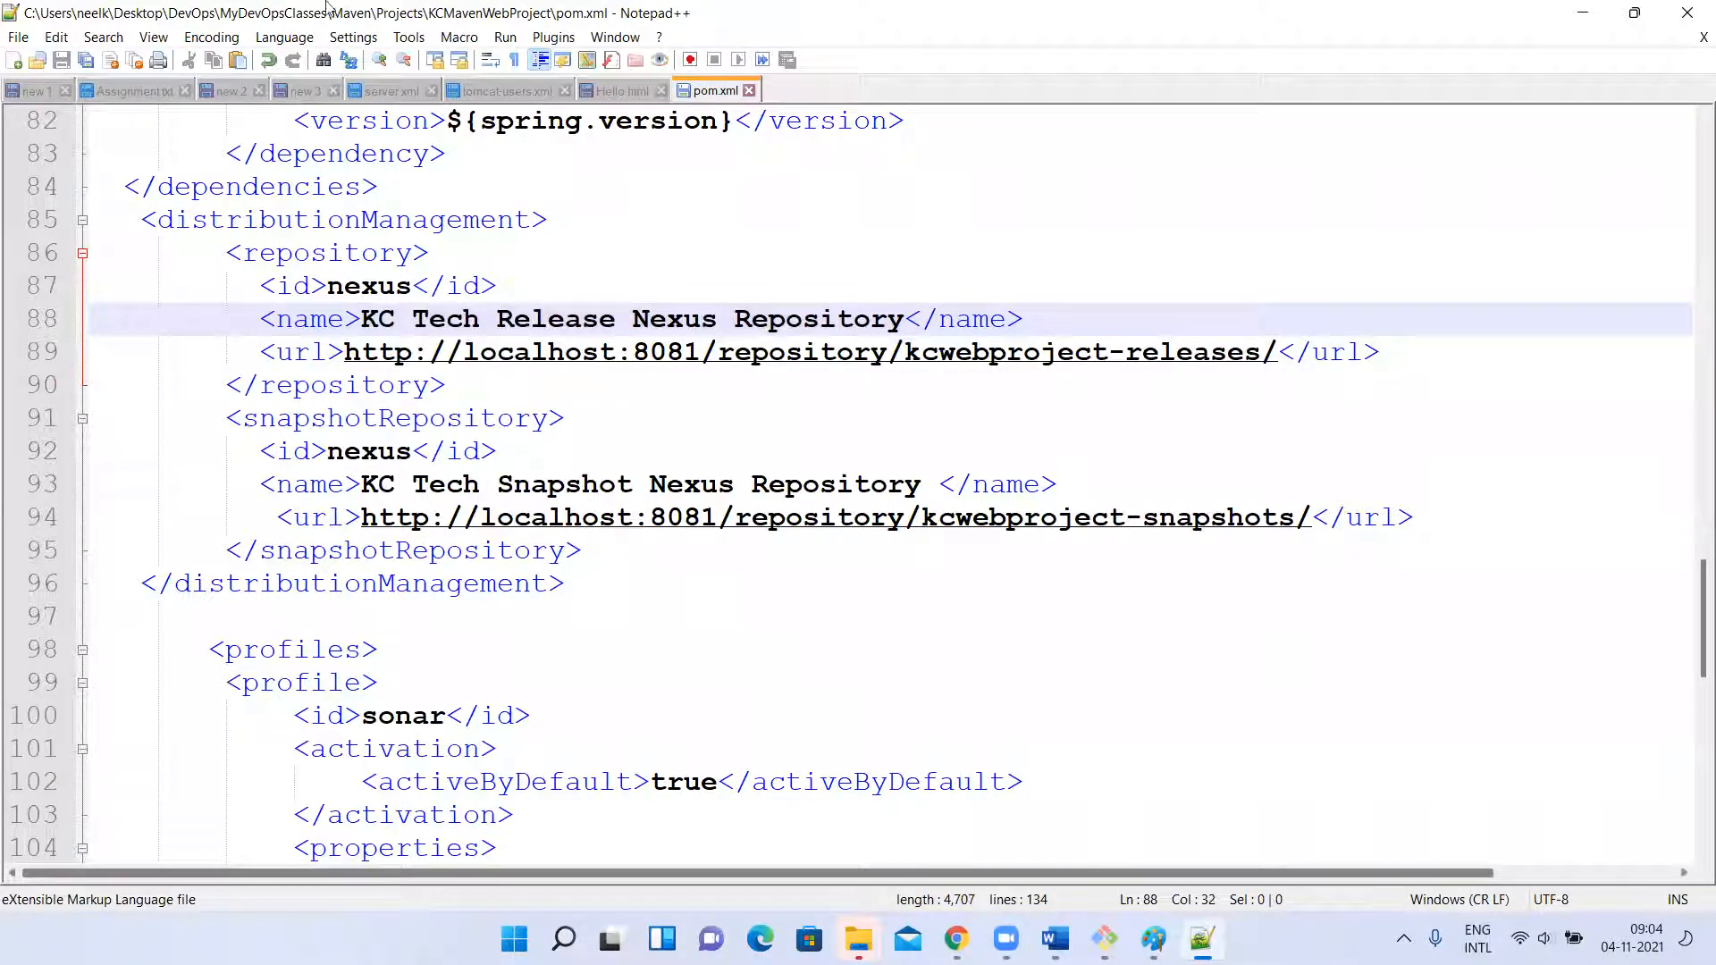
# Check kcmaven-release in the Nexus repositories list against the release repository's id and name in pom.xml.
pyautogui.hotkey('alt', 'Tab')
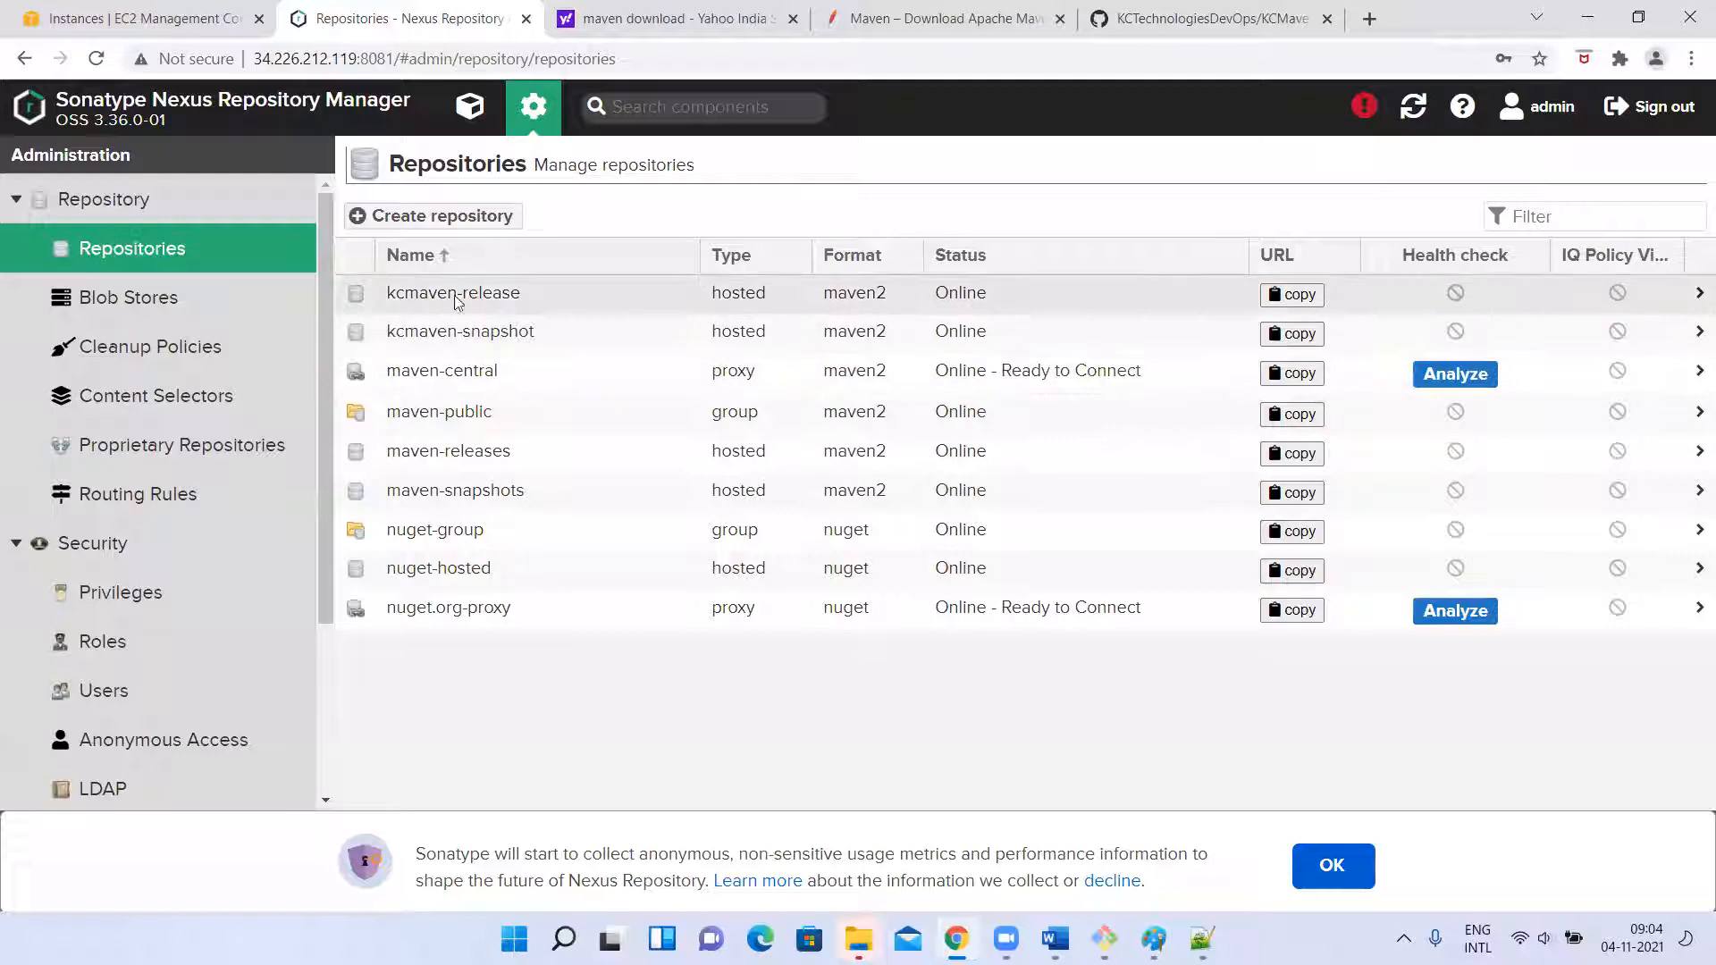
pyautogui.hotkey('alt', 'Tab')
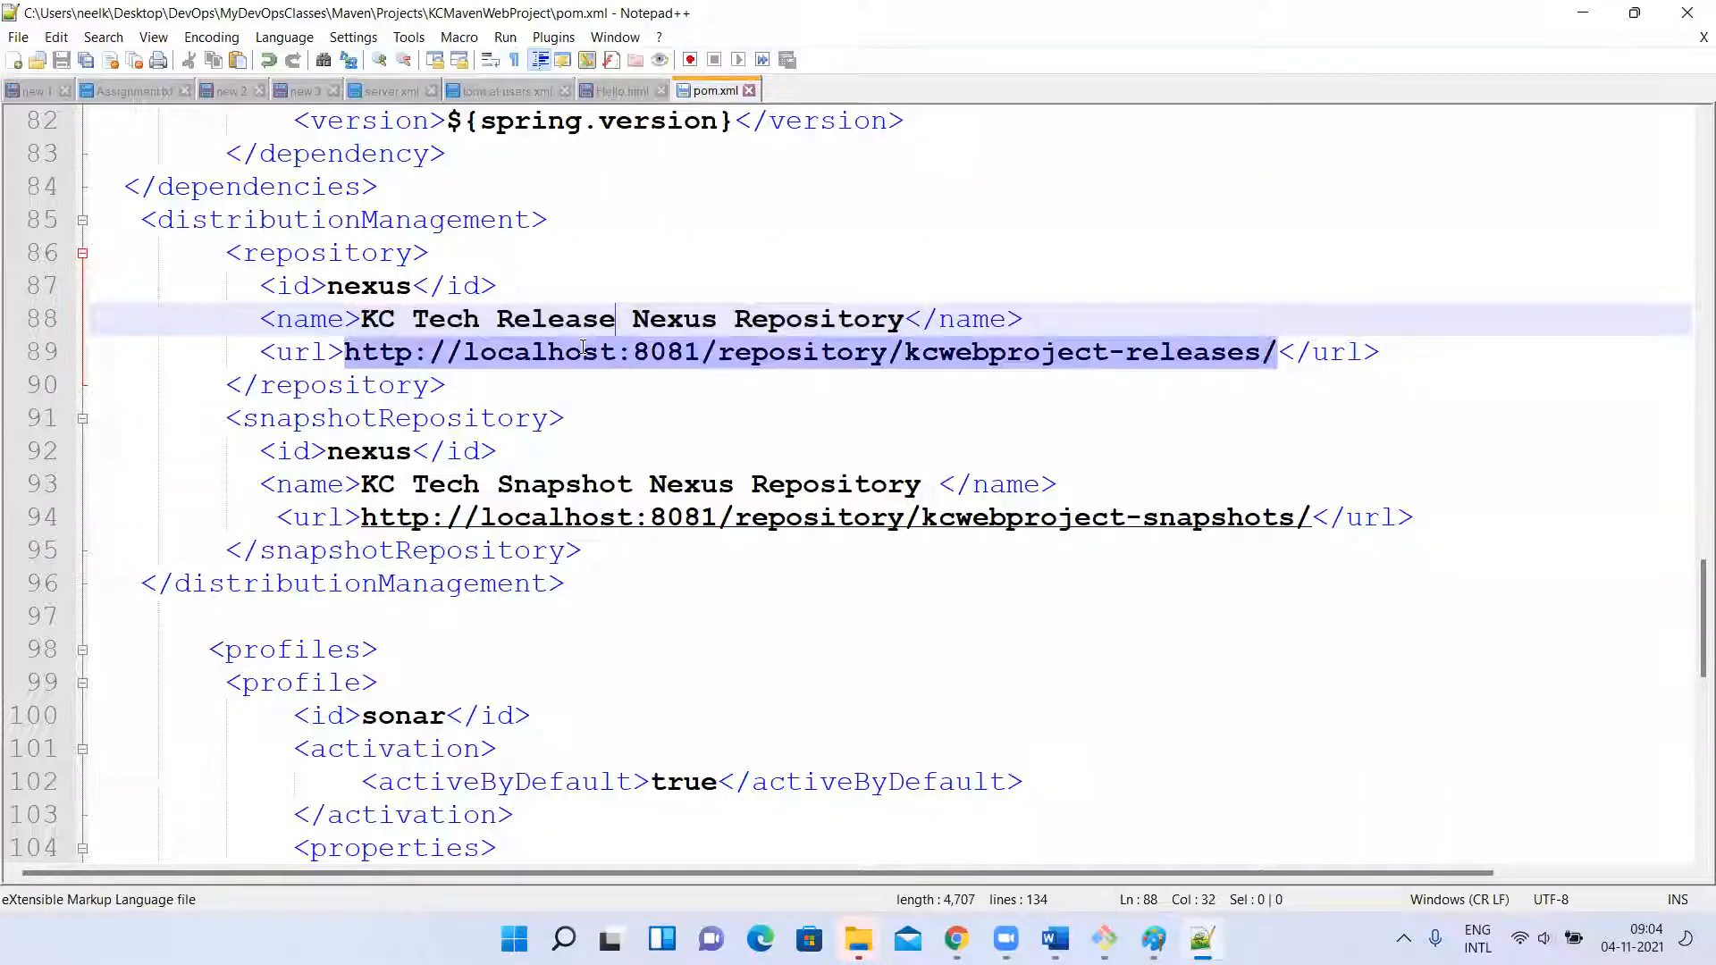
pyautogui.doubleClick(320, 259)
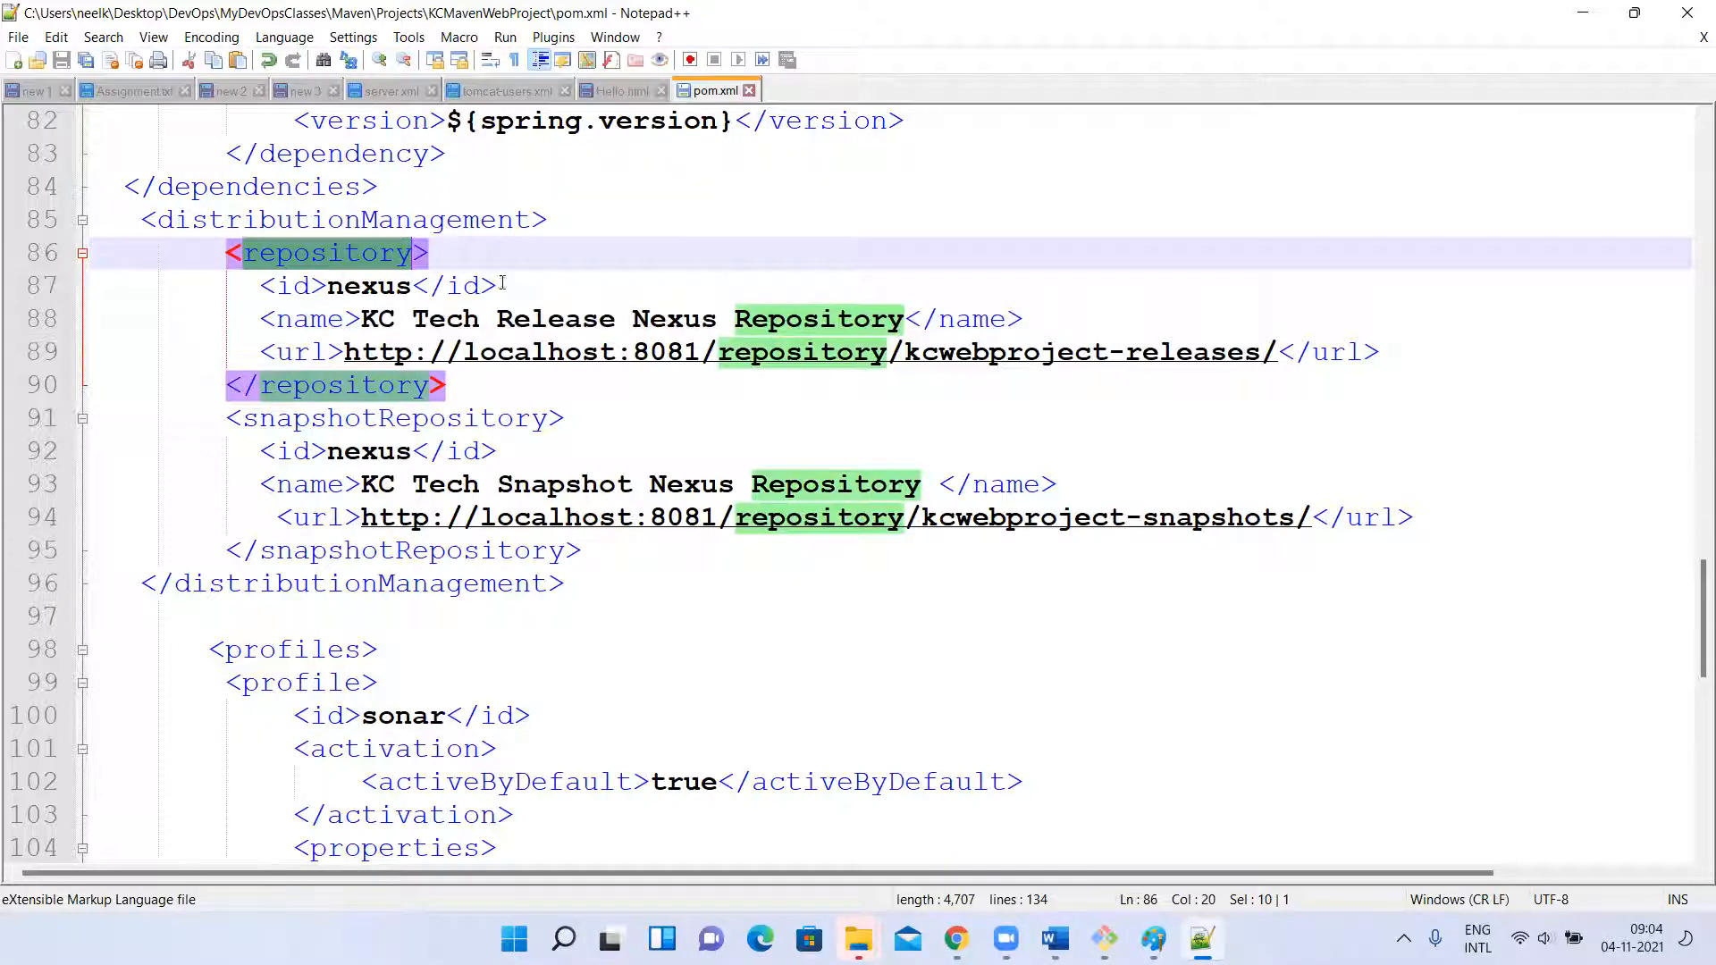
pyautogui.doubleClick(349, 292)
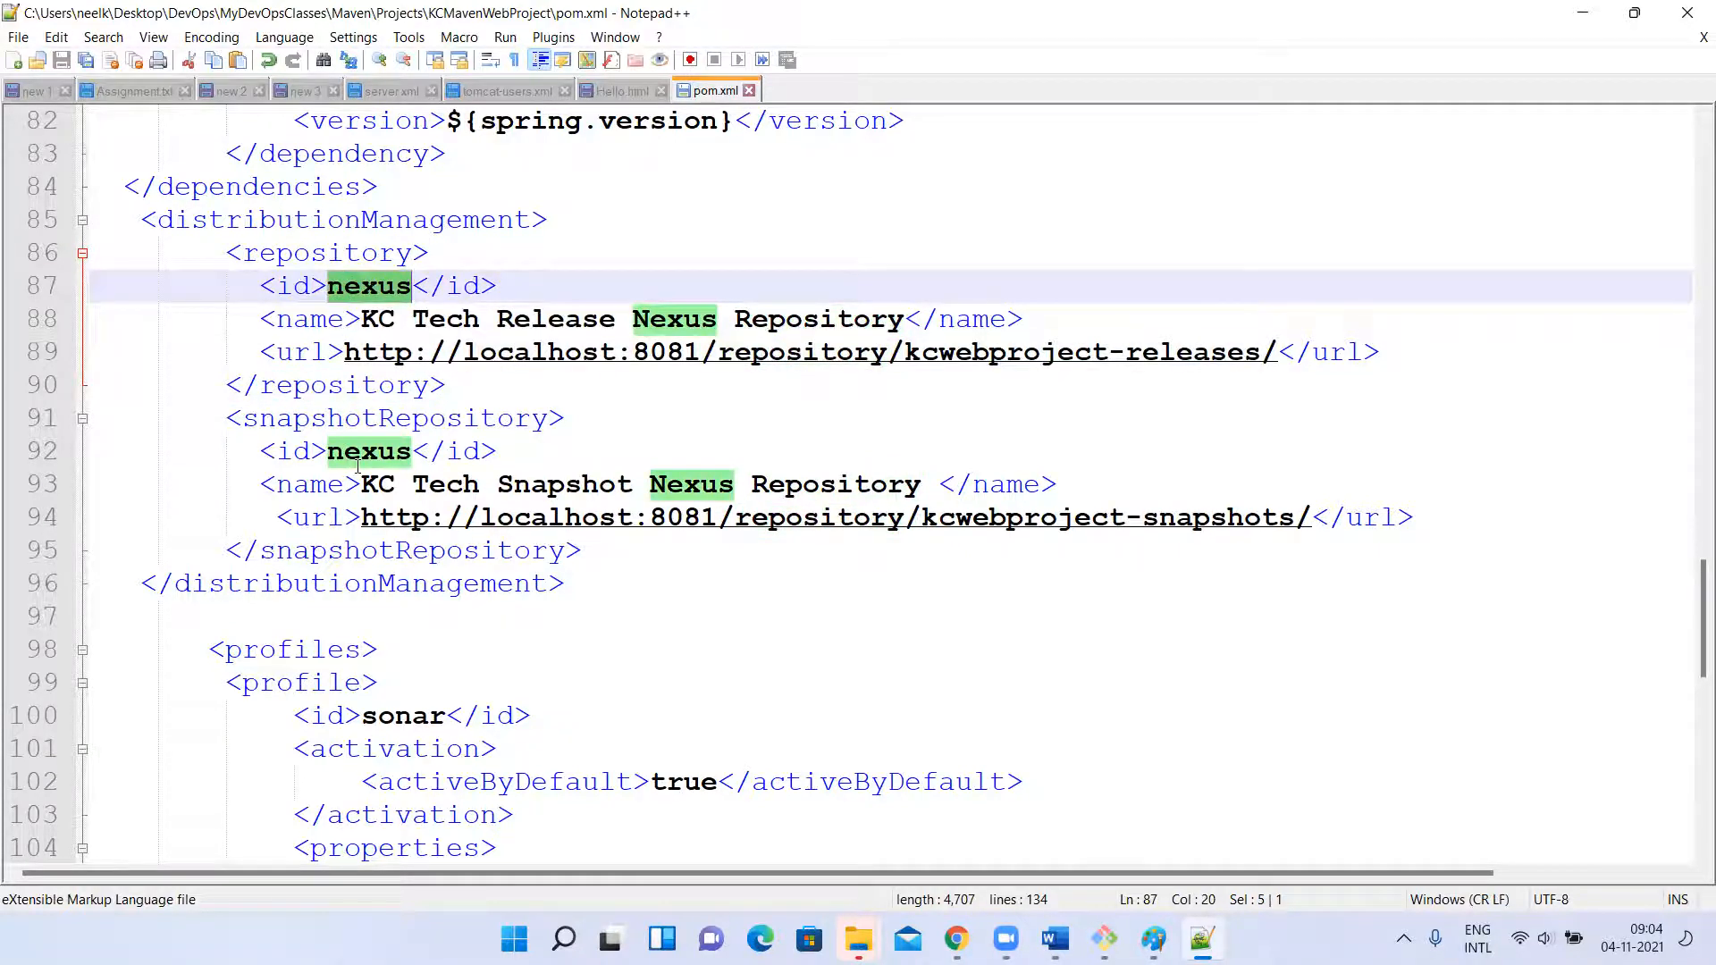
pyautogui.moveTo(361, 319); pyautogui.dragTo(900, 319)
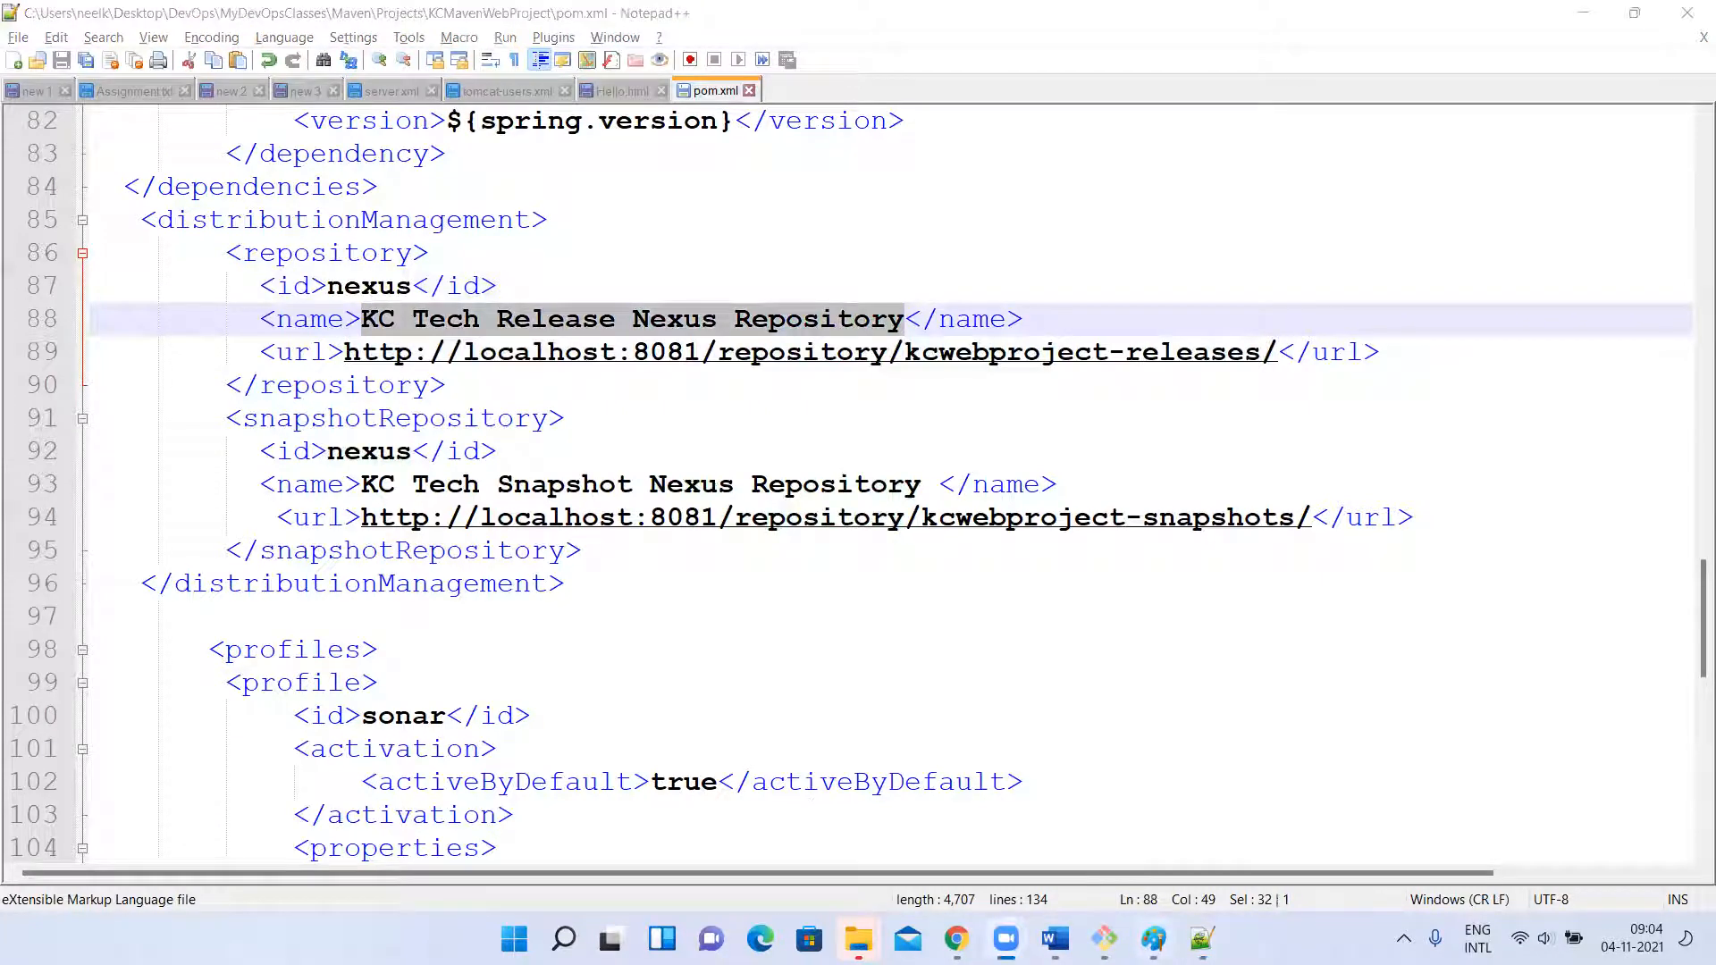
# Switch to Chrome and copy the URL of the kcmaven-release repository from Nexus.
pyautogui.click(871, 830)
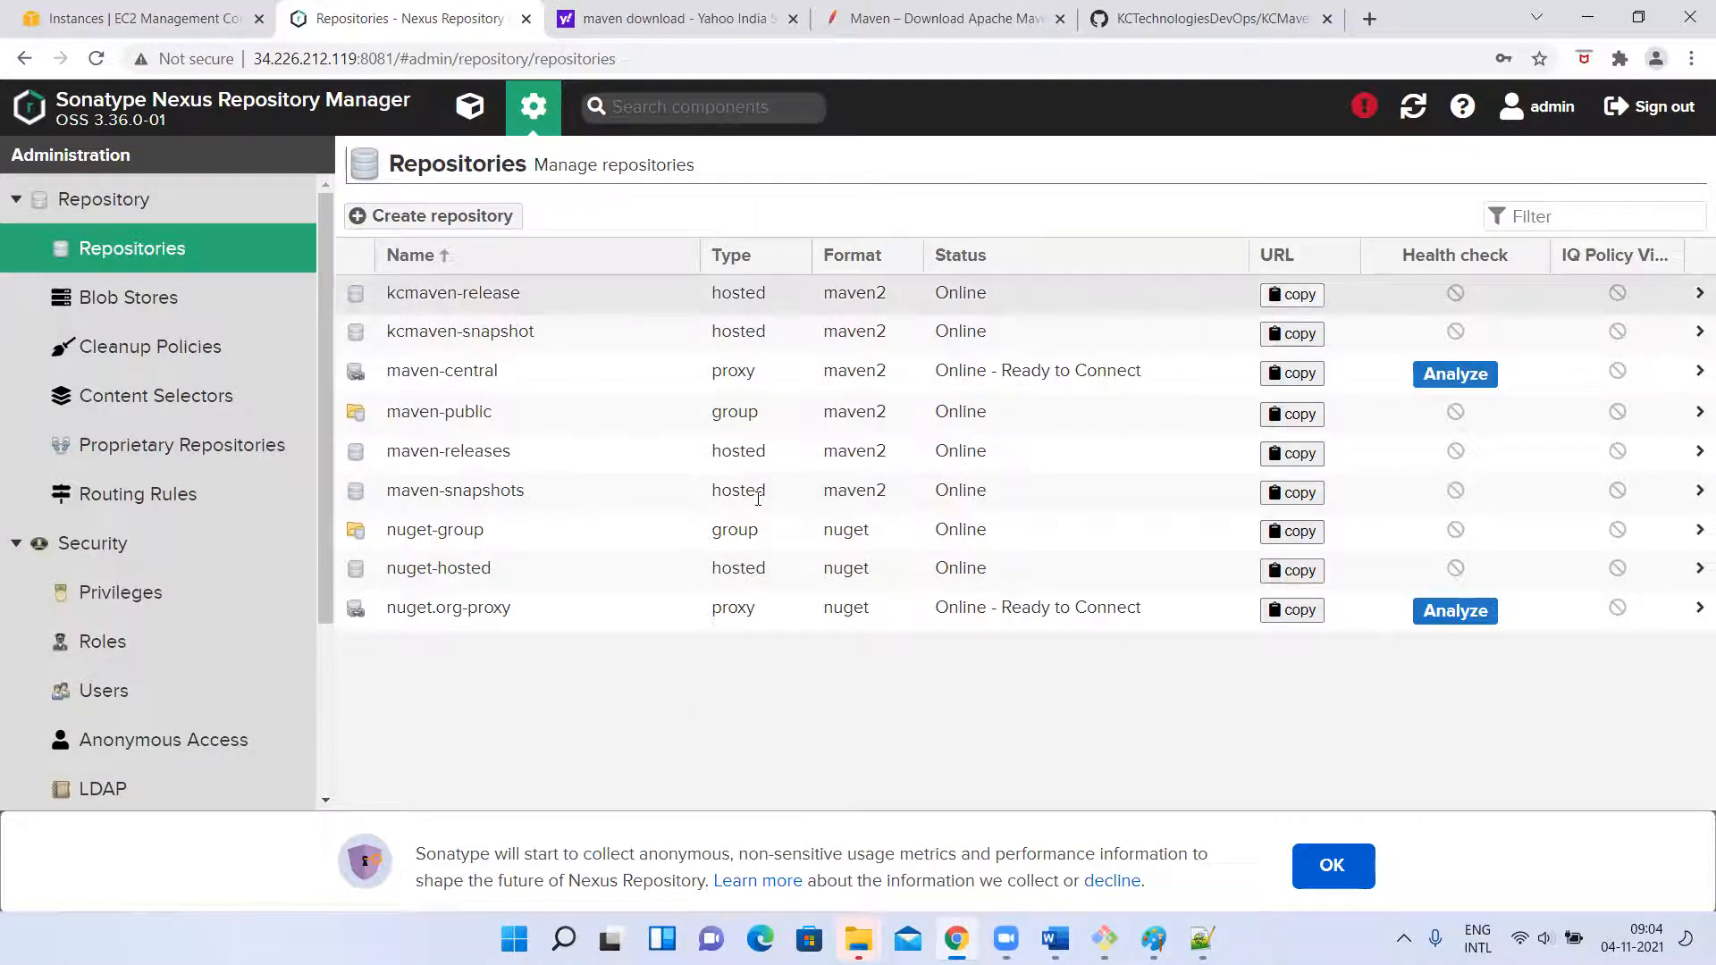
pyautogui.click(634, 502)
pyautogui.moveTo(654, 501); pyautogui.dragTo(543, 496)
pyautogui.hotkey('ctrl', 'c')
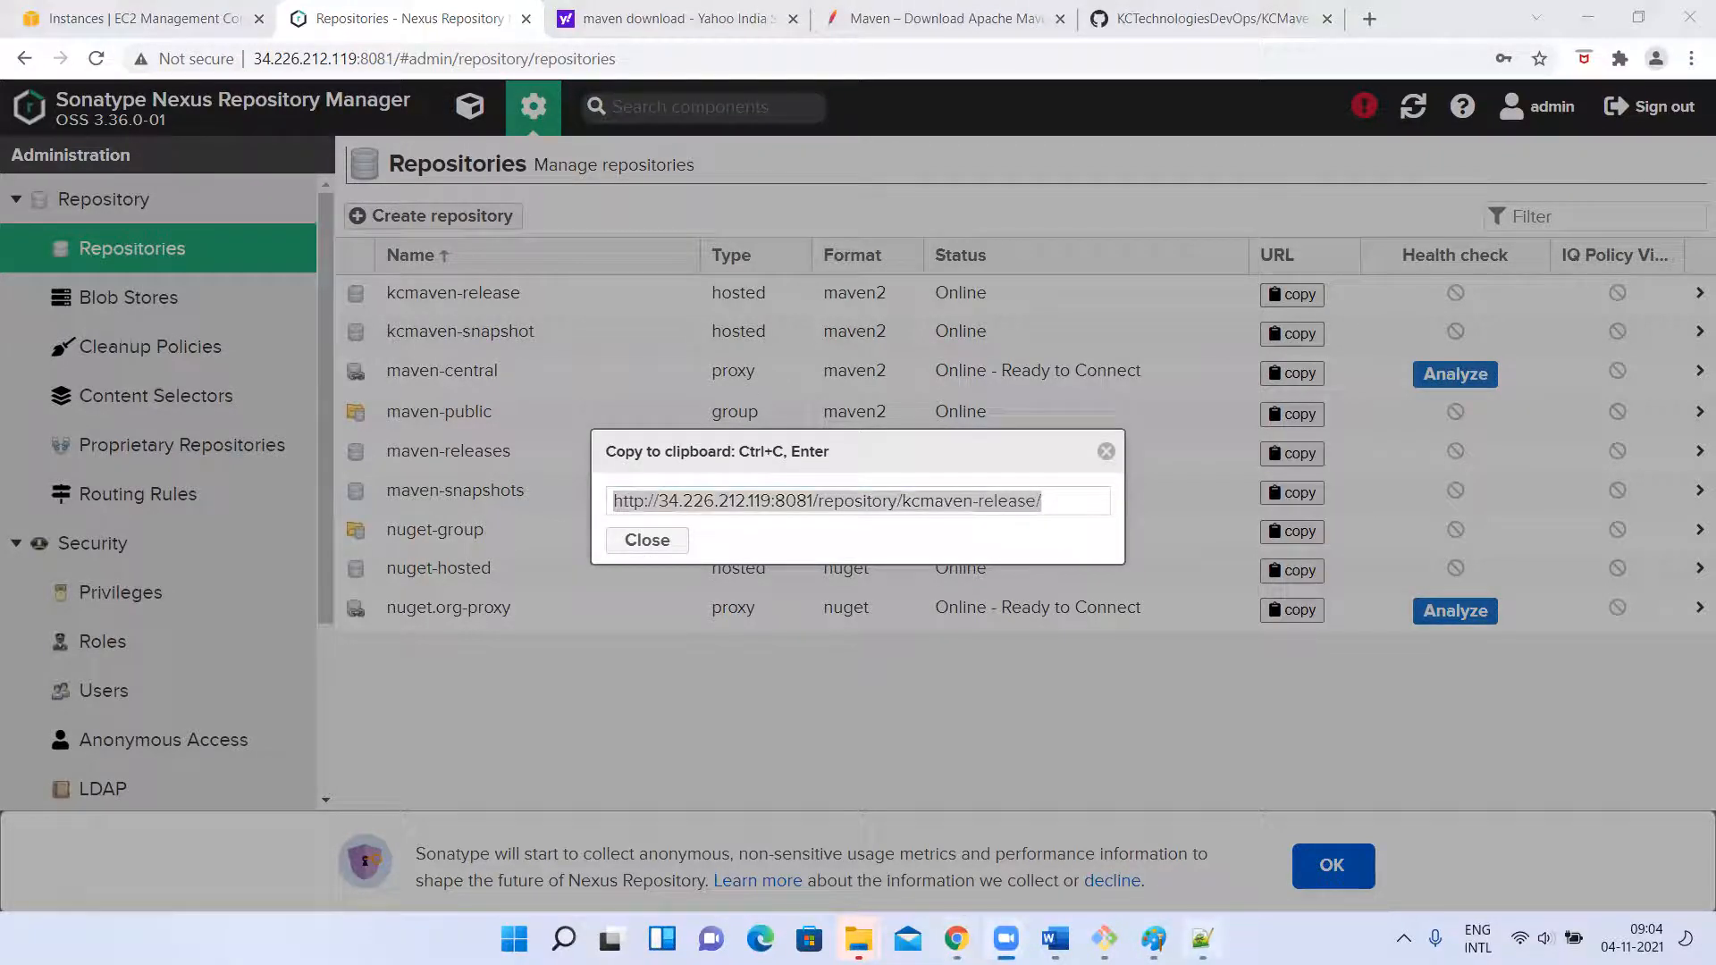
pyautogui.click(1201, 938)
pyautogui.click(345, 352)
pyautogui.keyDown('shift'); pyautogui.click(1278, 356); pyautogui.keyUp('shift')
pyautogui.click(1278, 356)
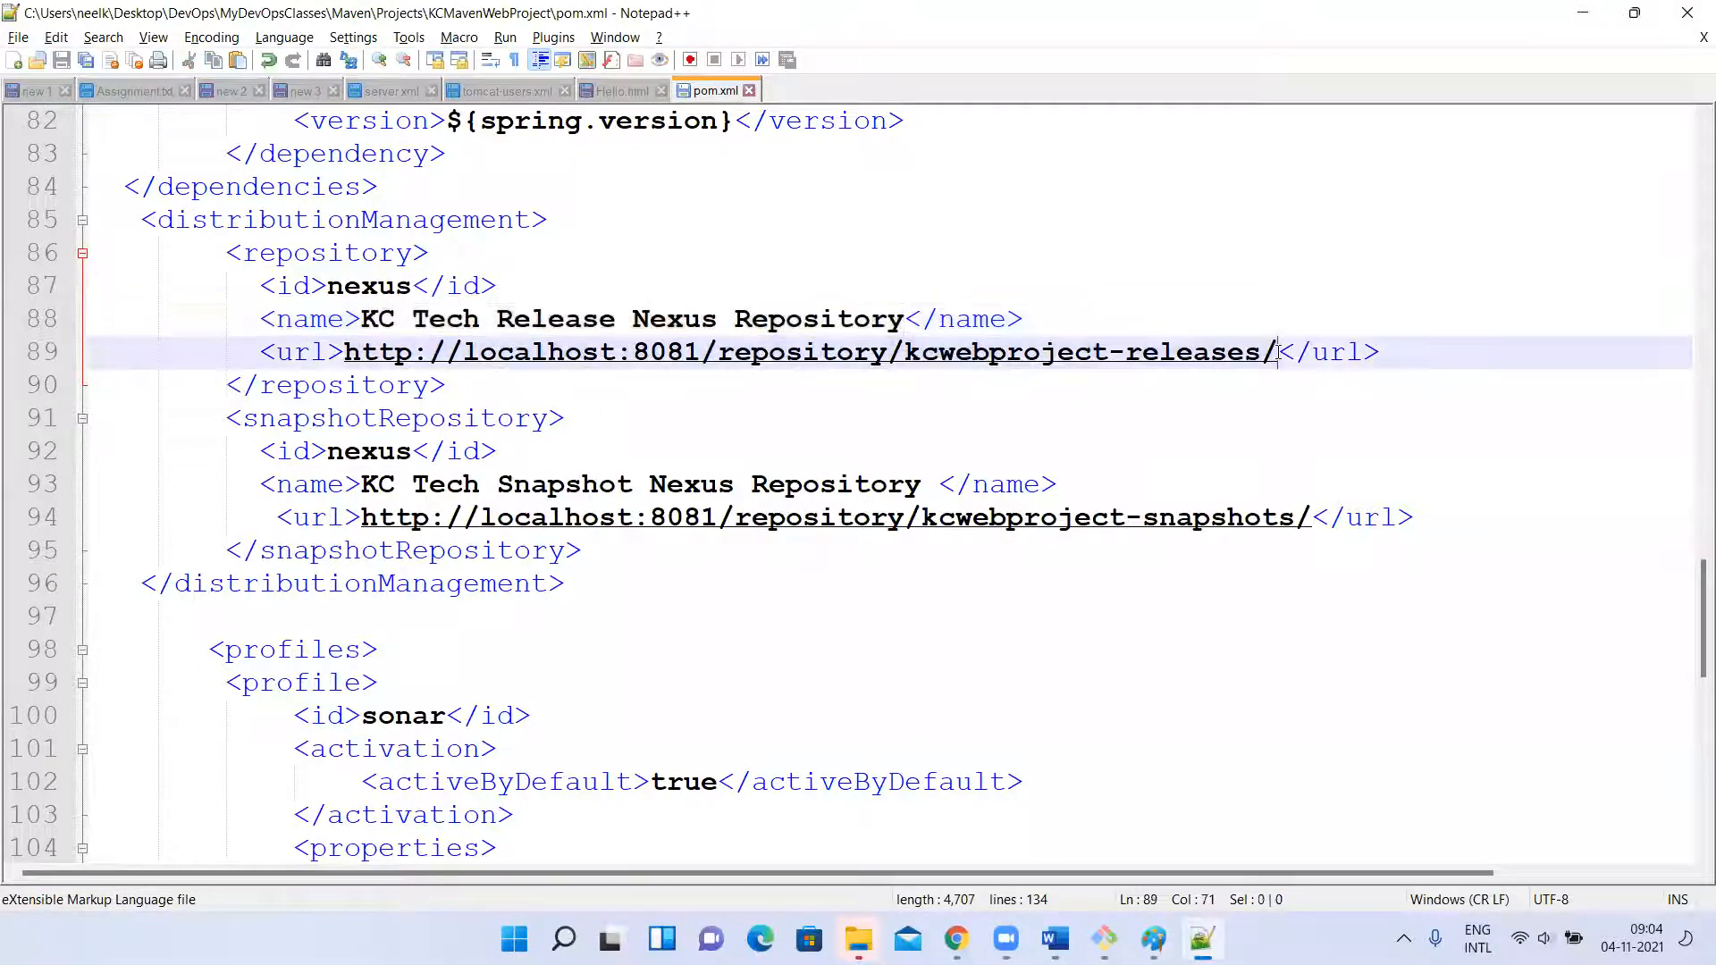
pyautogui.moveTo(345, 357); pyautogui.dragTo(1276, 359)
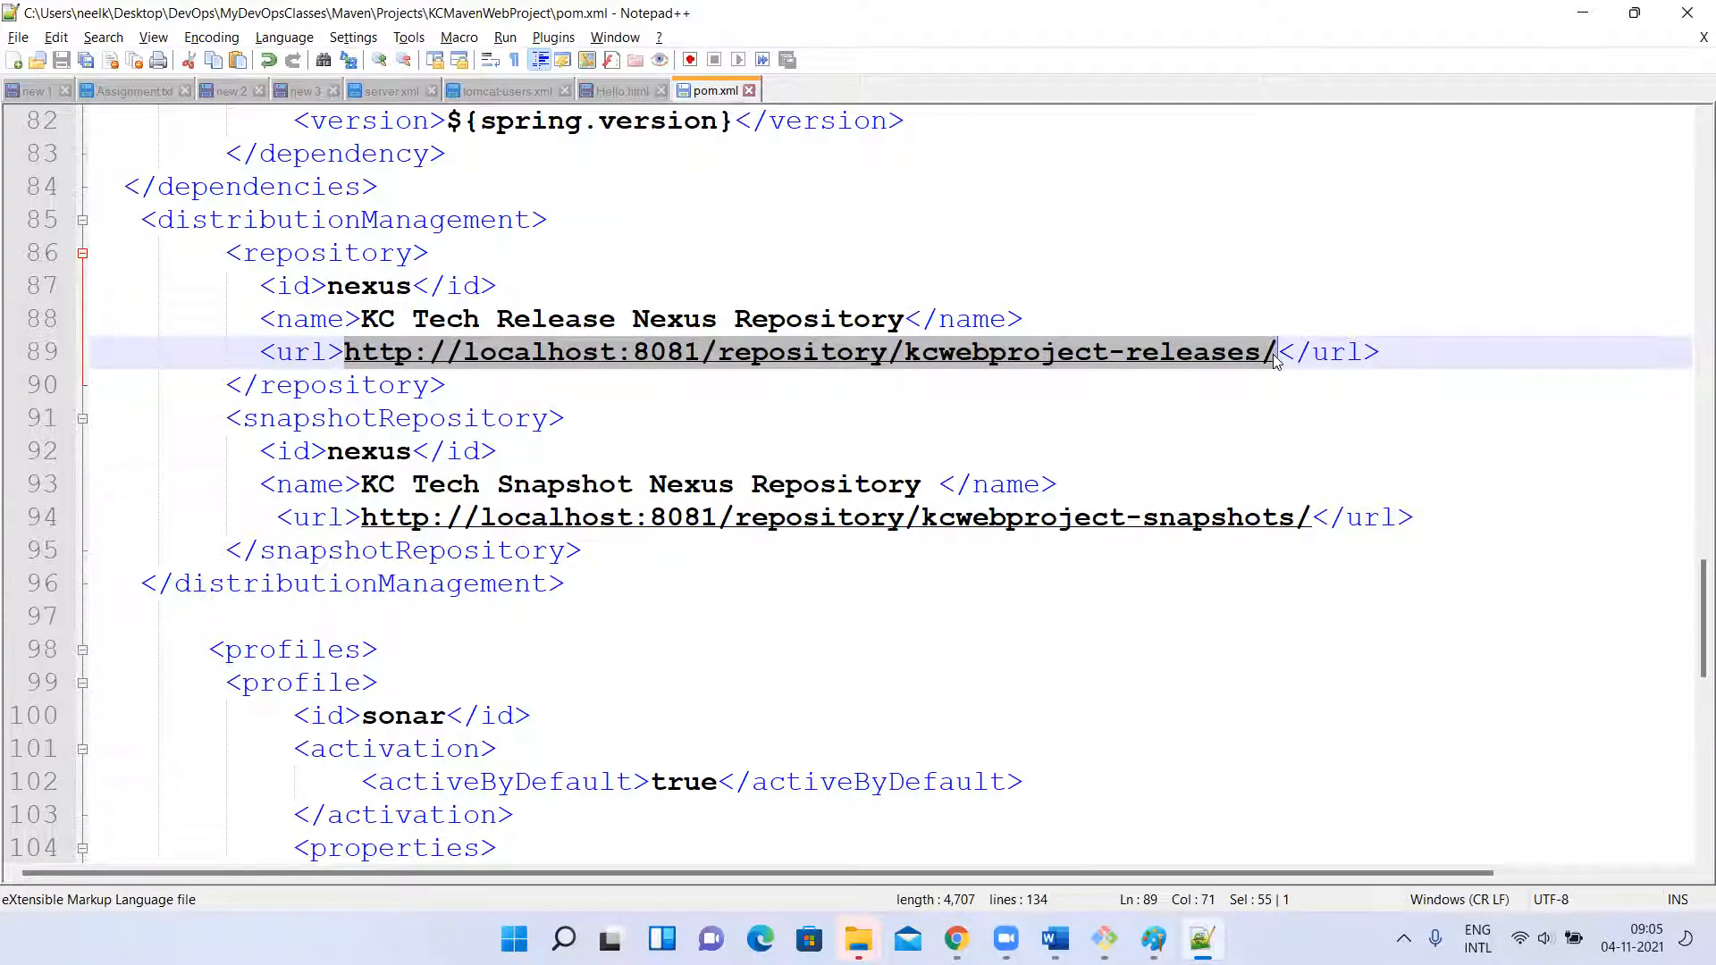
pyautogui.hotkey('ctrl', 'v')
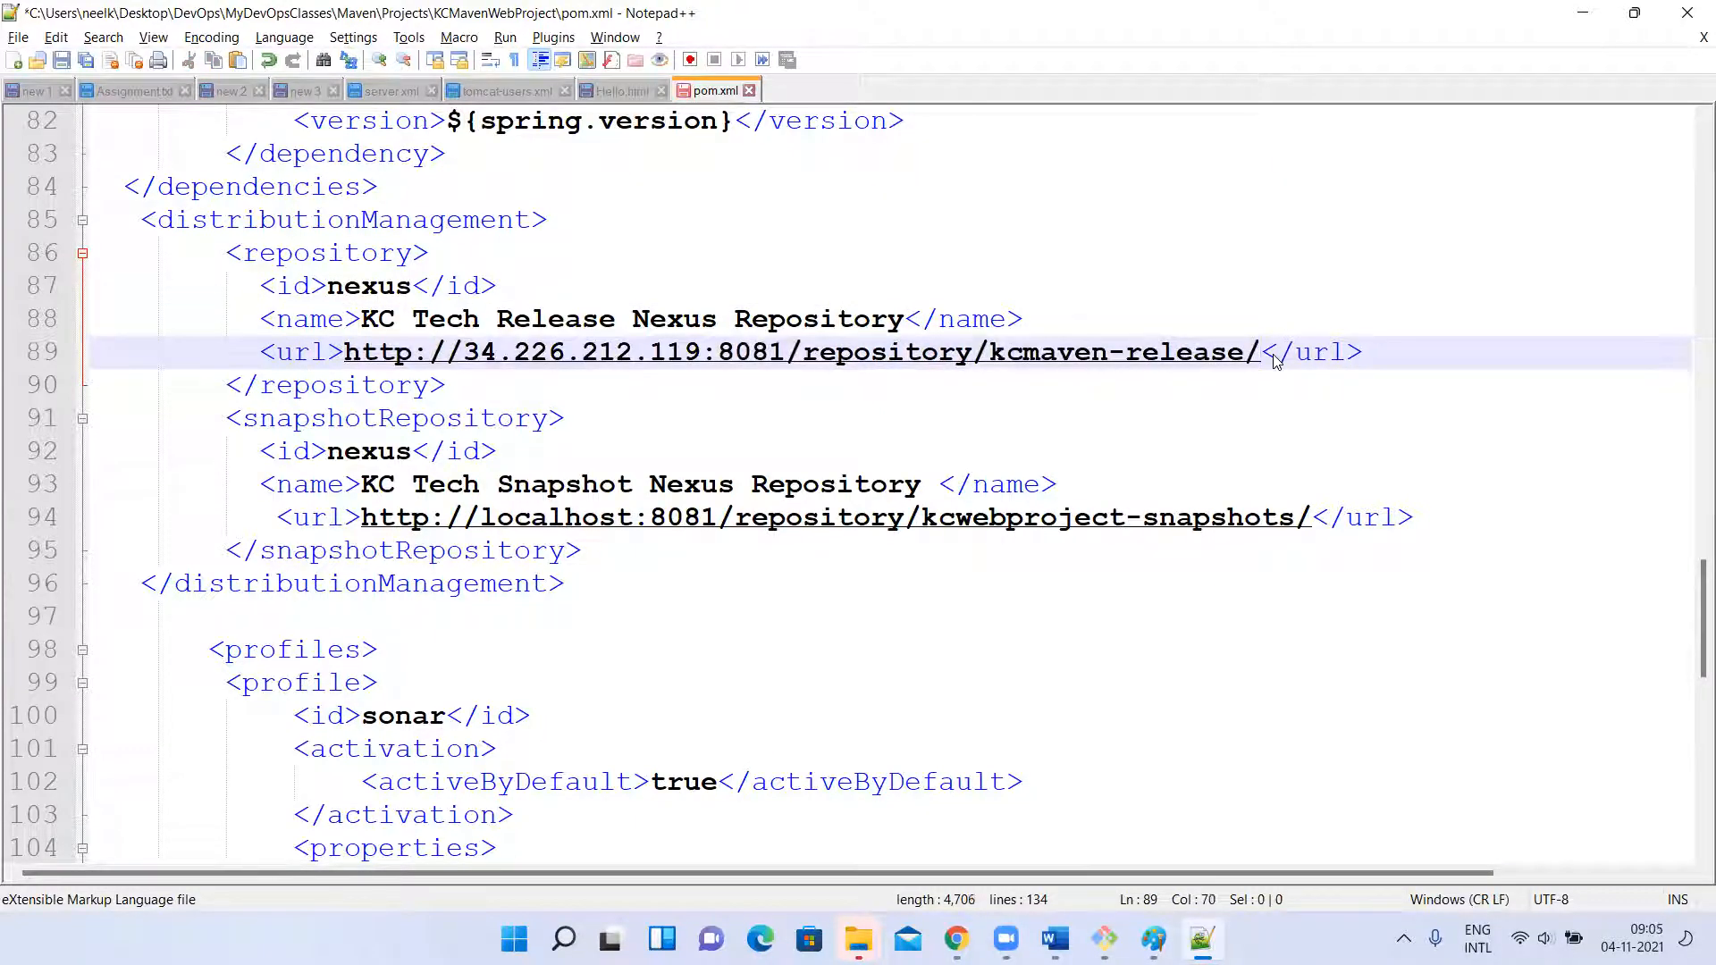
# Save pom.xml and check the snapshotRepository's id and name against the release repository's entries.
pyautogui.hotkey('ctrl', 's')
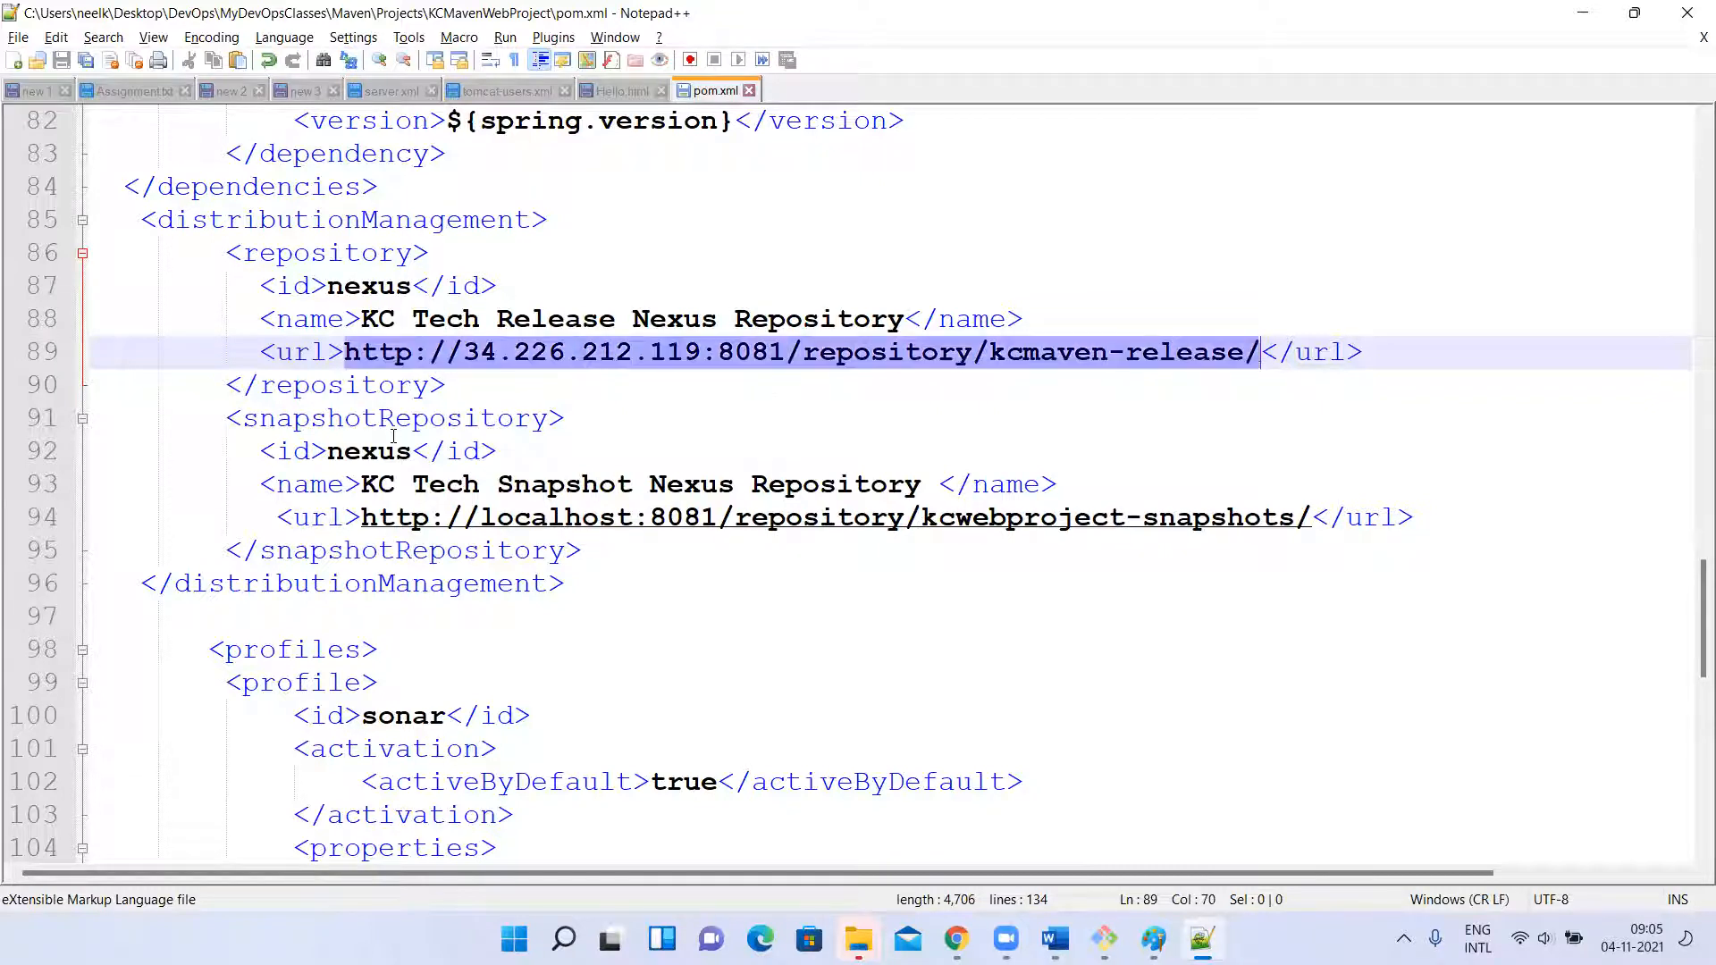
pyautogui.doubleClick(345, 451)
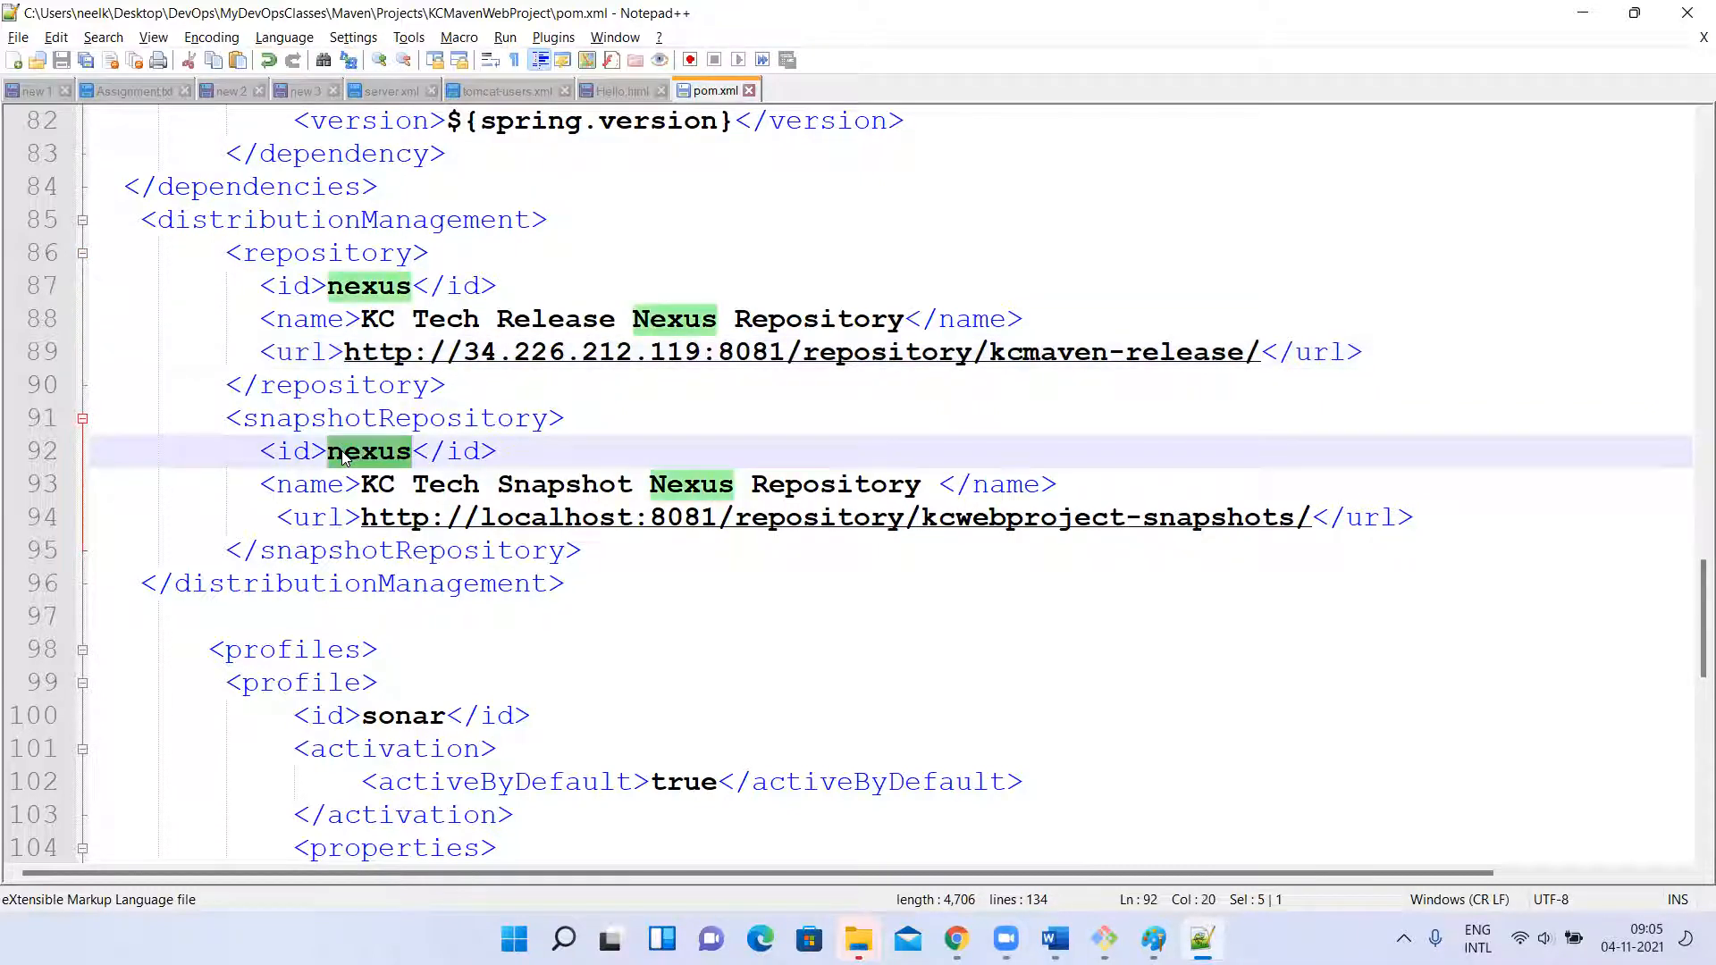
pyautogui.moveTo(276, 285); pyautogui.dragTo(524, 284)
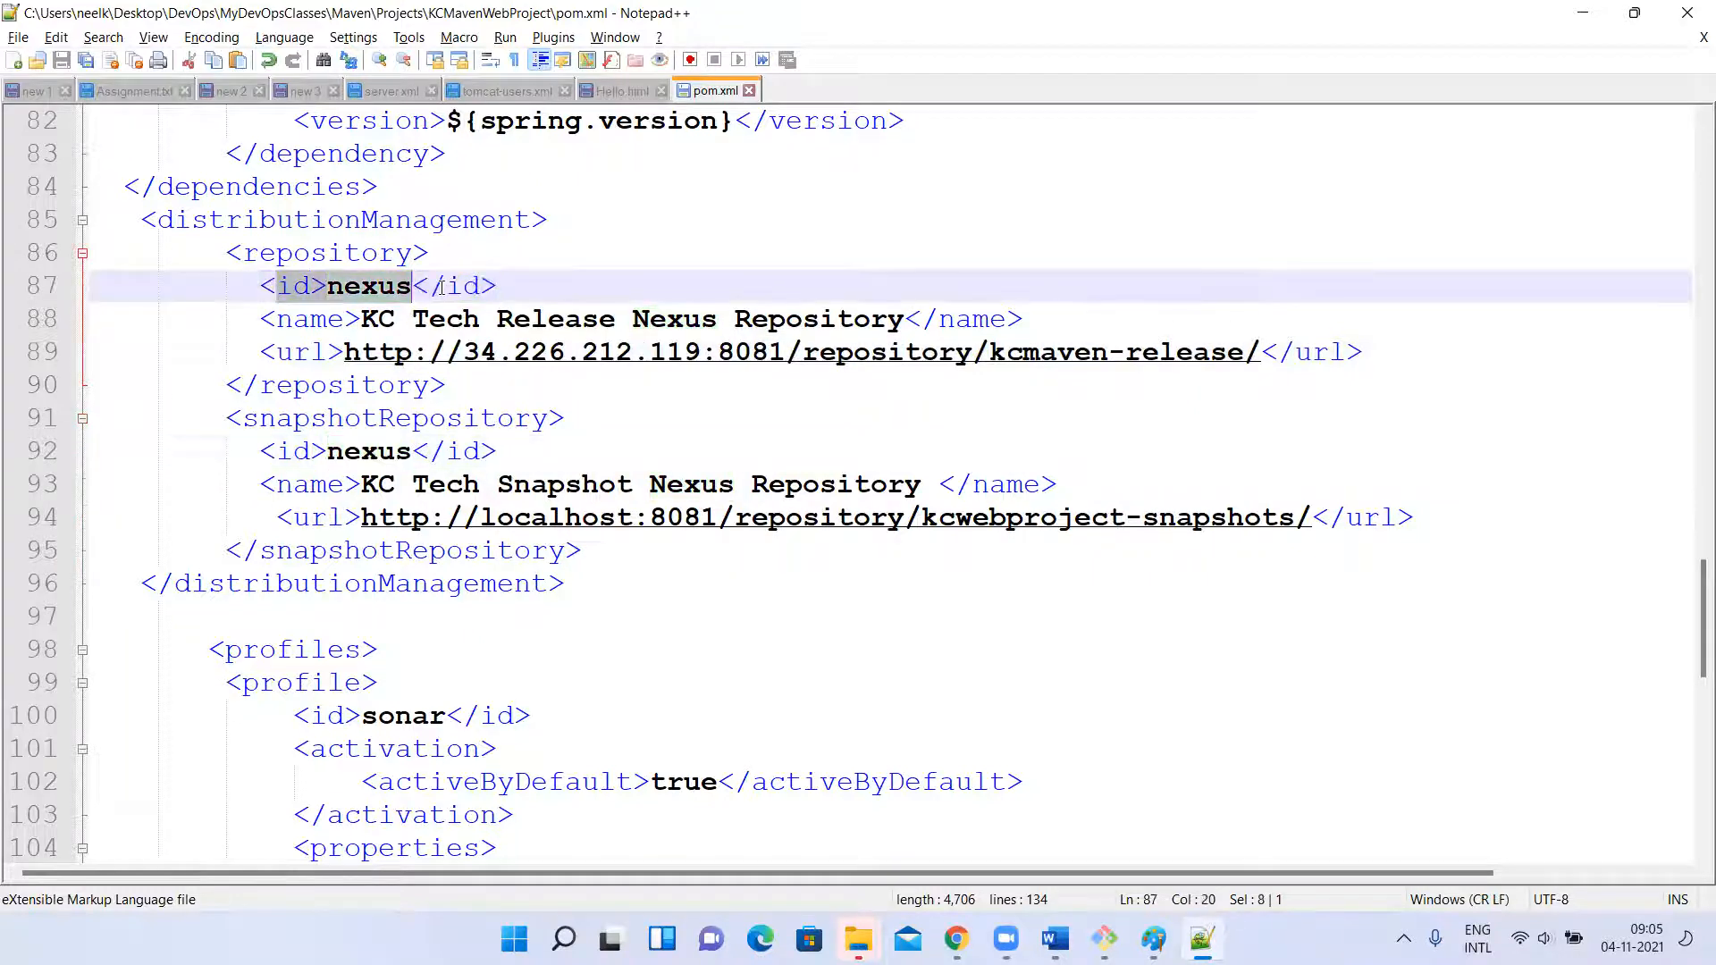
pyautogui.moveTo(231, 452); pyautogui.dragTo(516, 464)
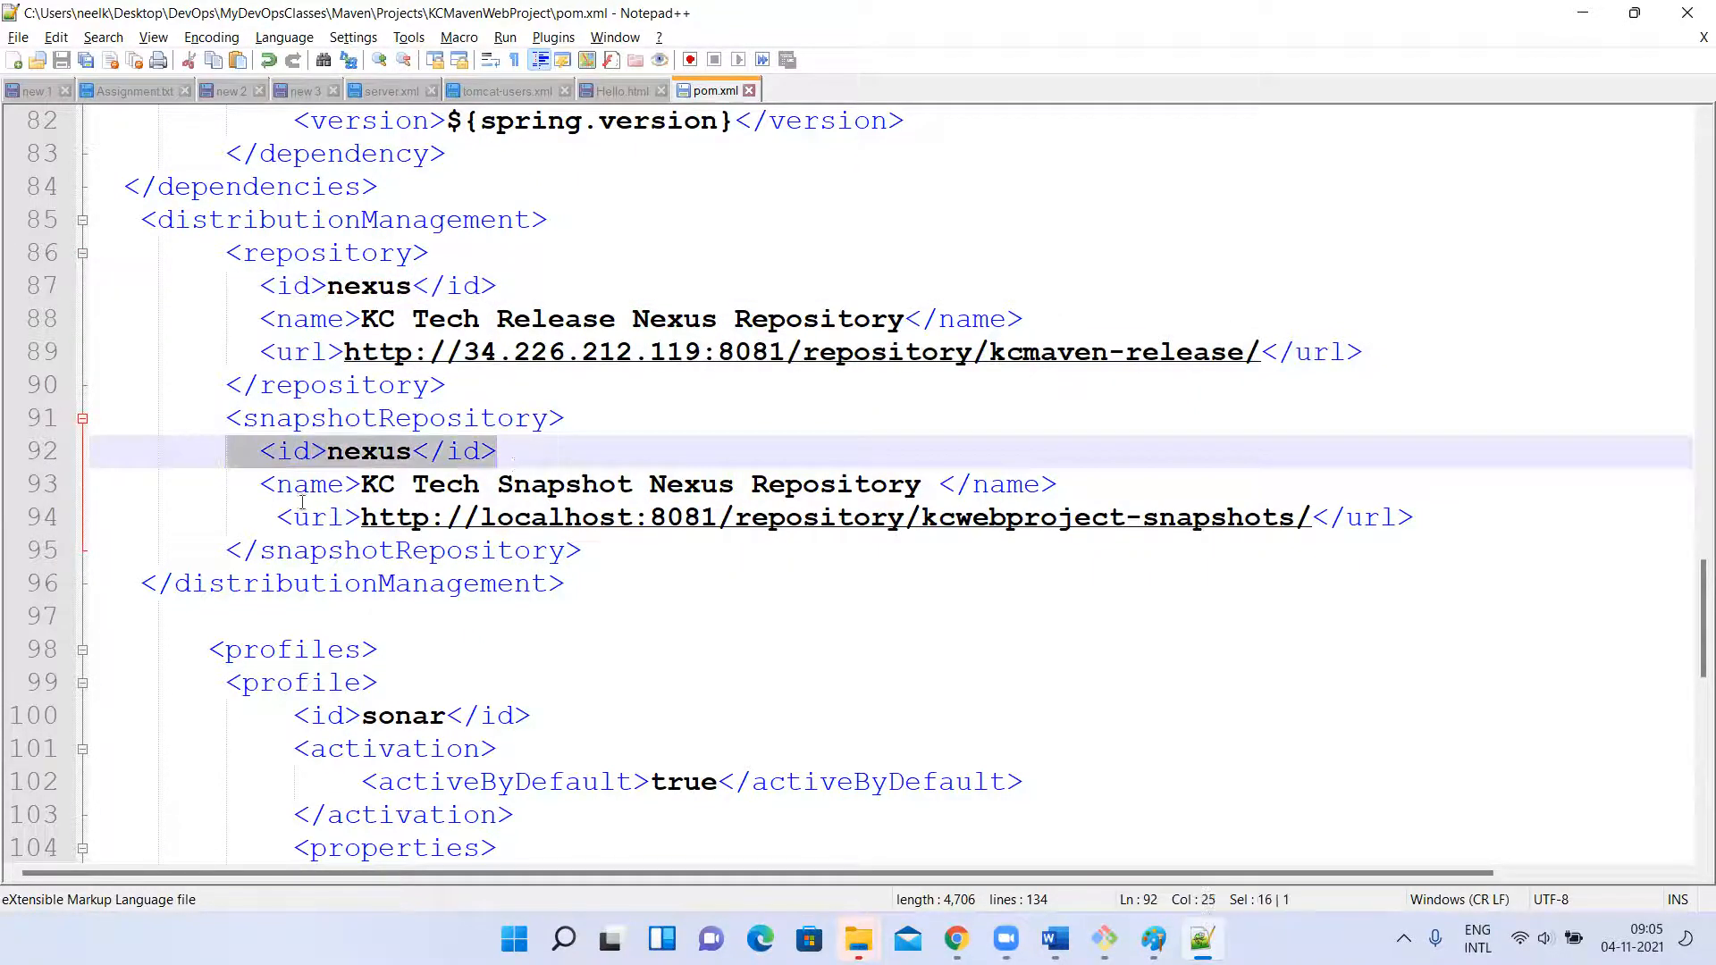
pyautogui.click(264, 497)
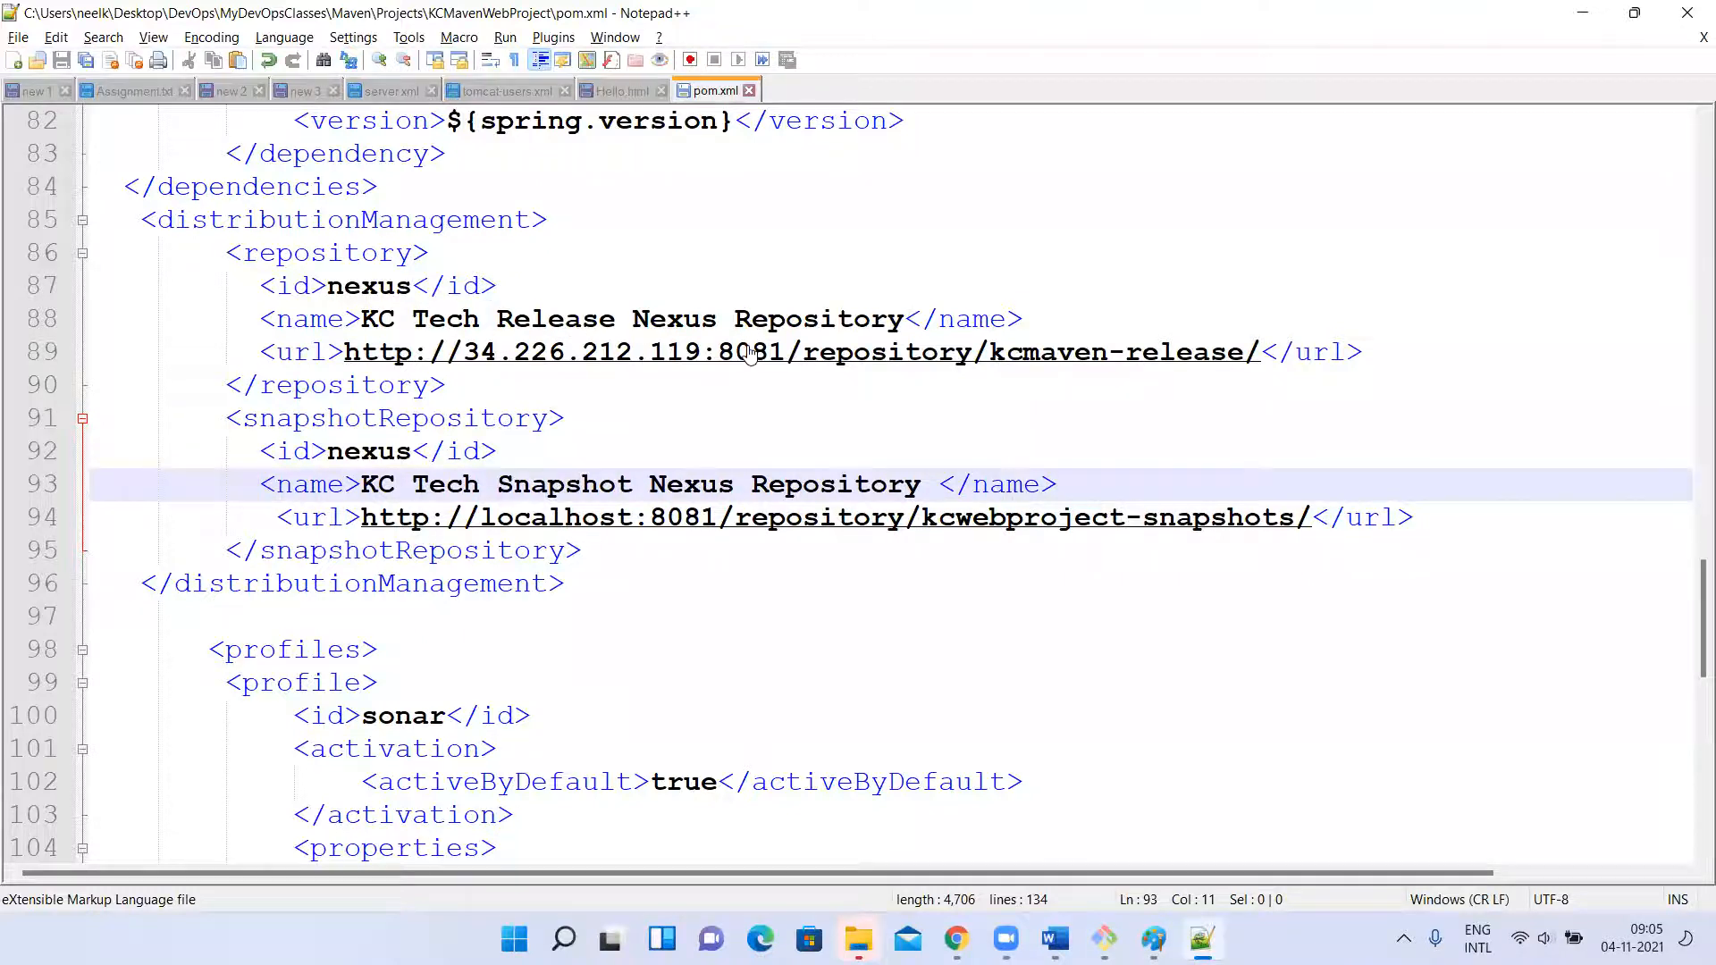
pyautogui.moveTo(389, 488); pyautogui.dragTo(918, 482)
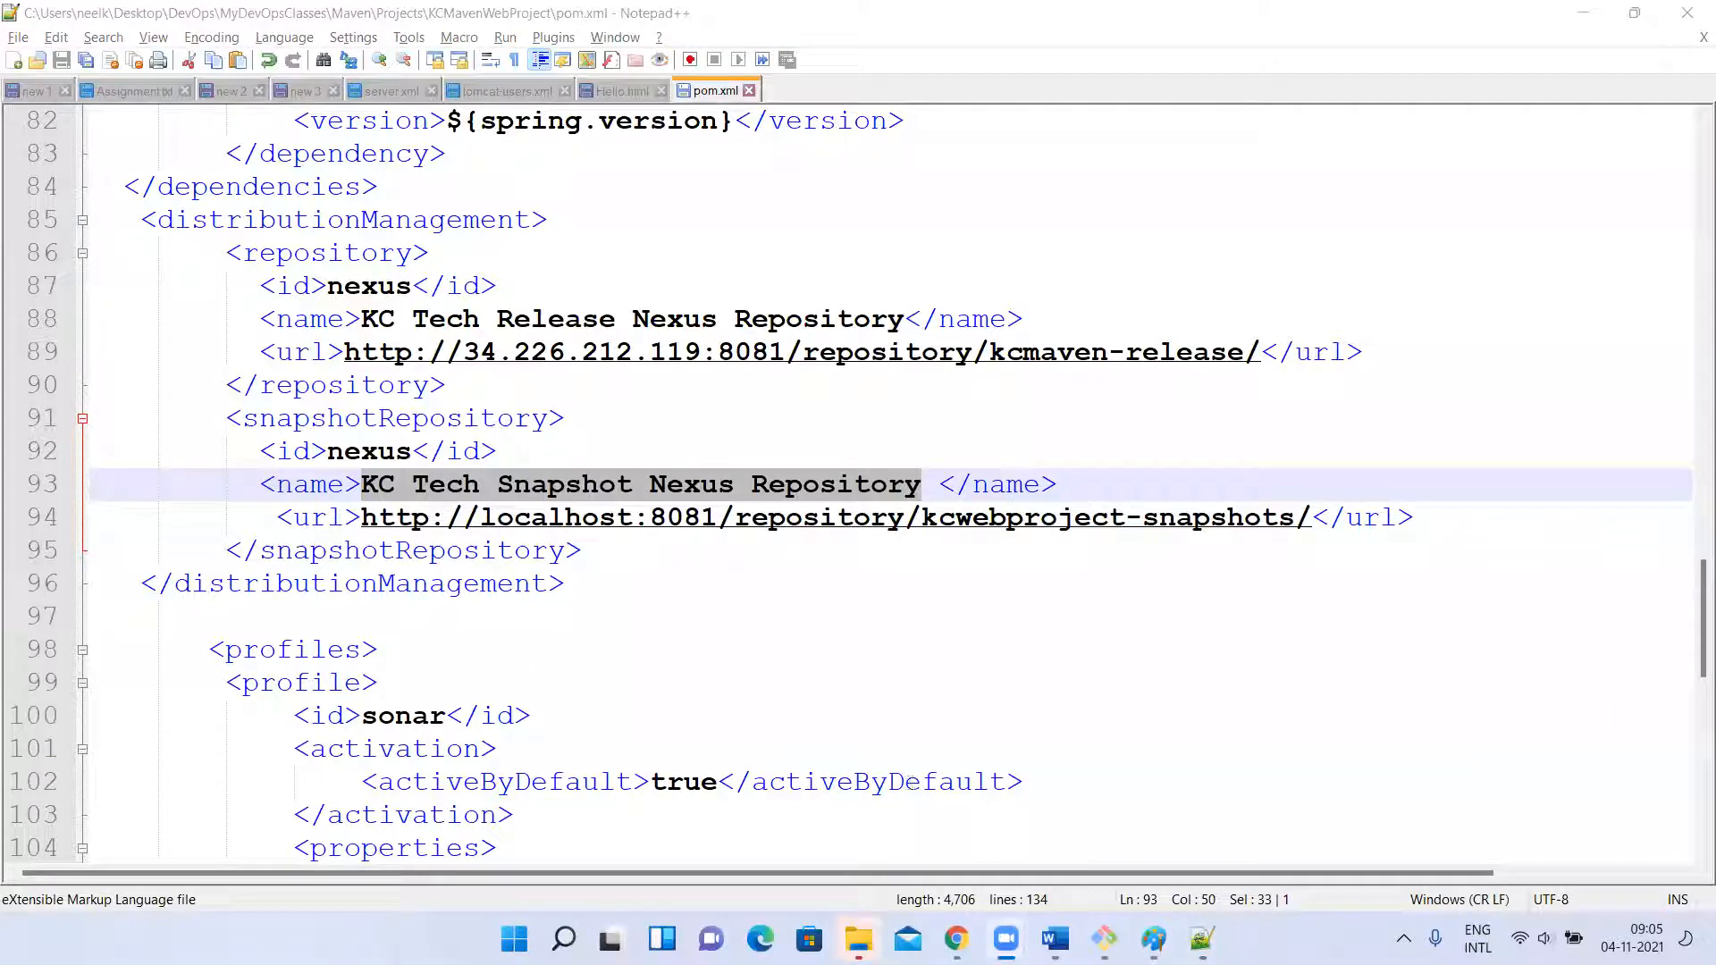
# Switch to Chrome, view the kcmaven-snapshot repository's settings in Nexus, and copy its URL.
pyautogui.hotkey('alt', 'Tab')
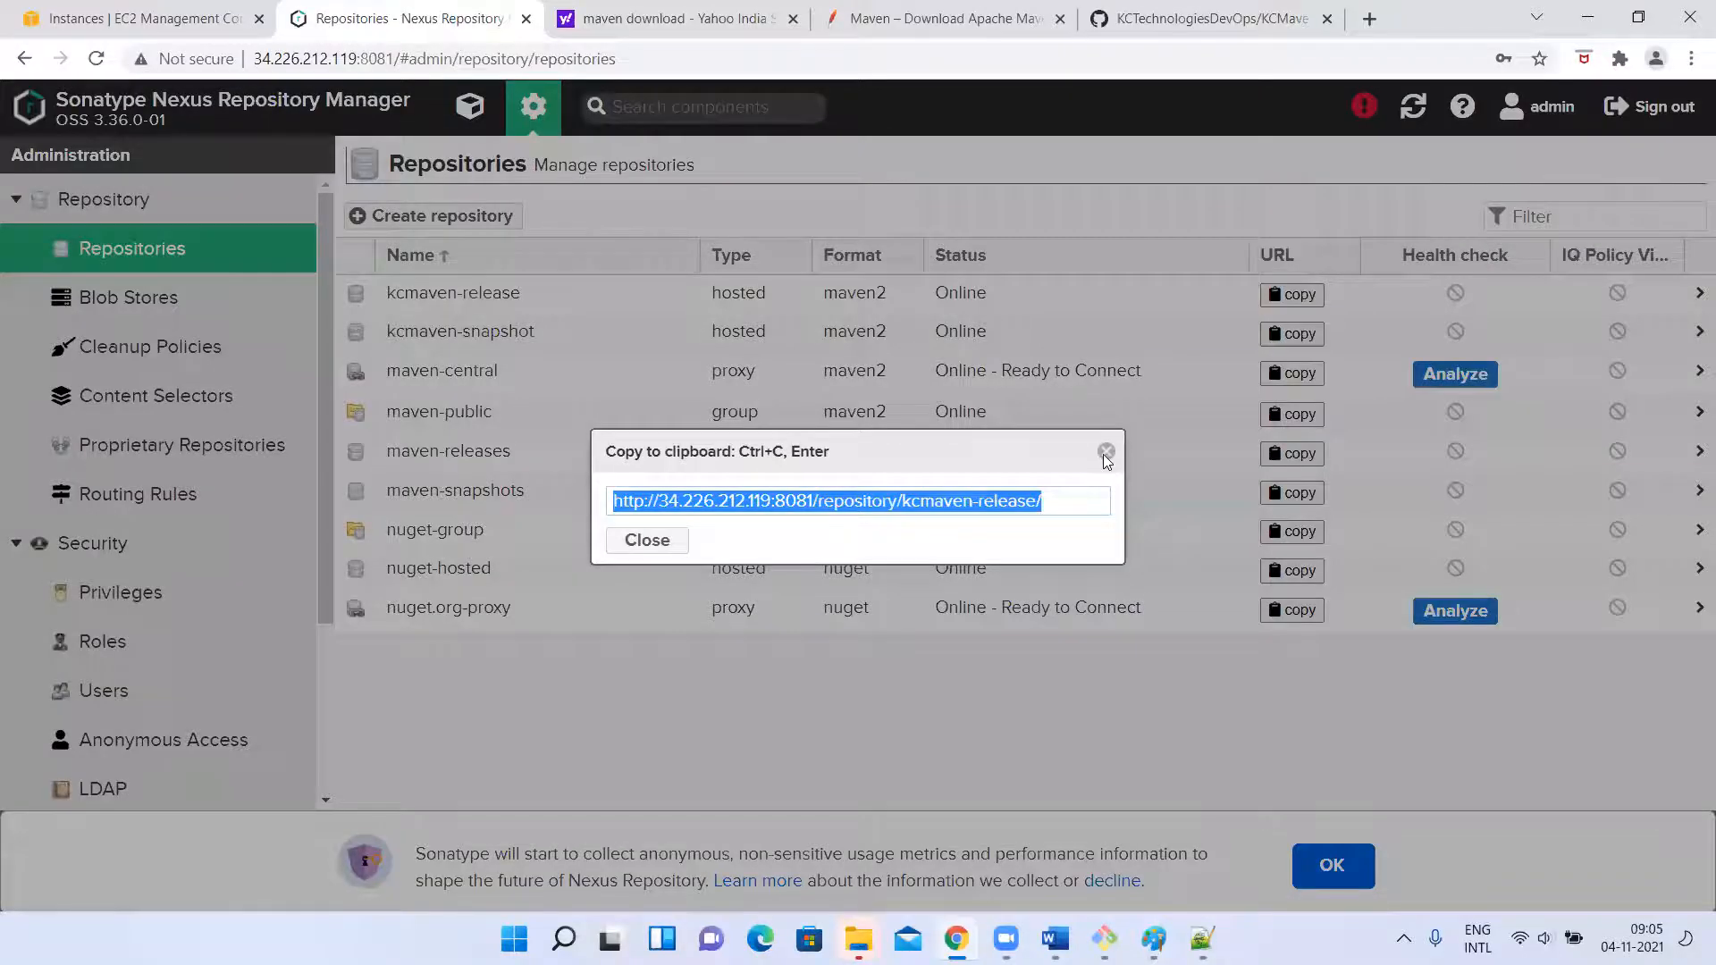
pyautogui.click(1105, 454)
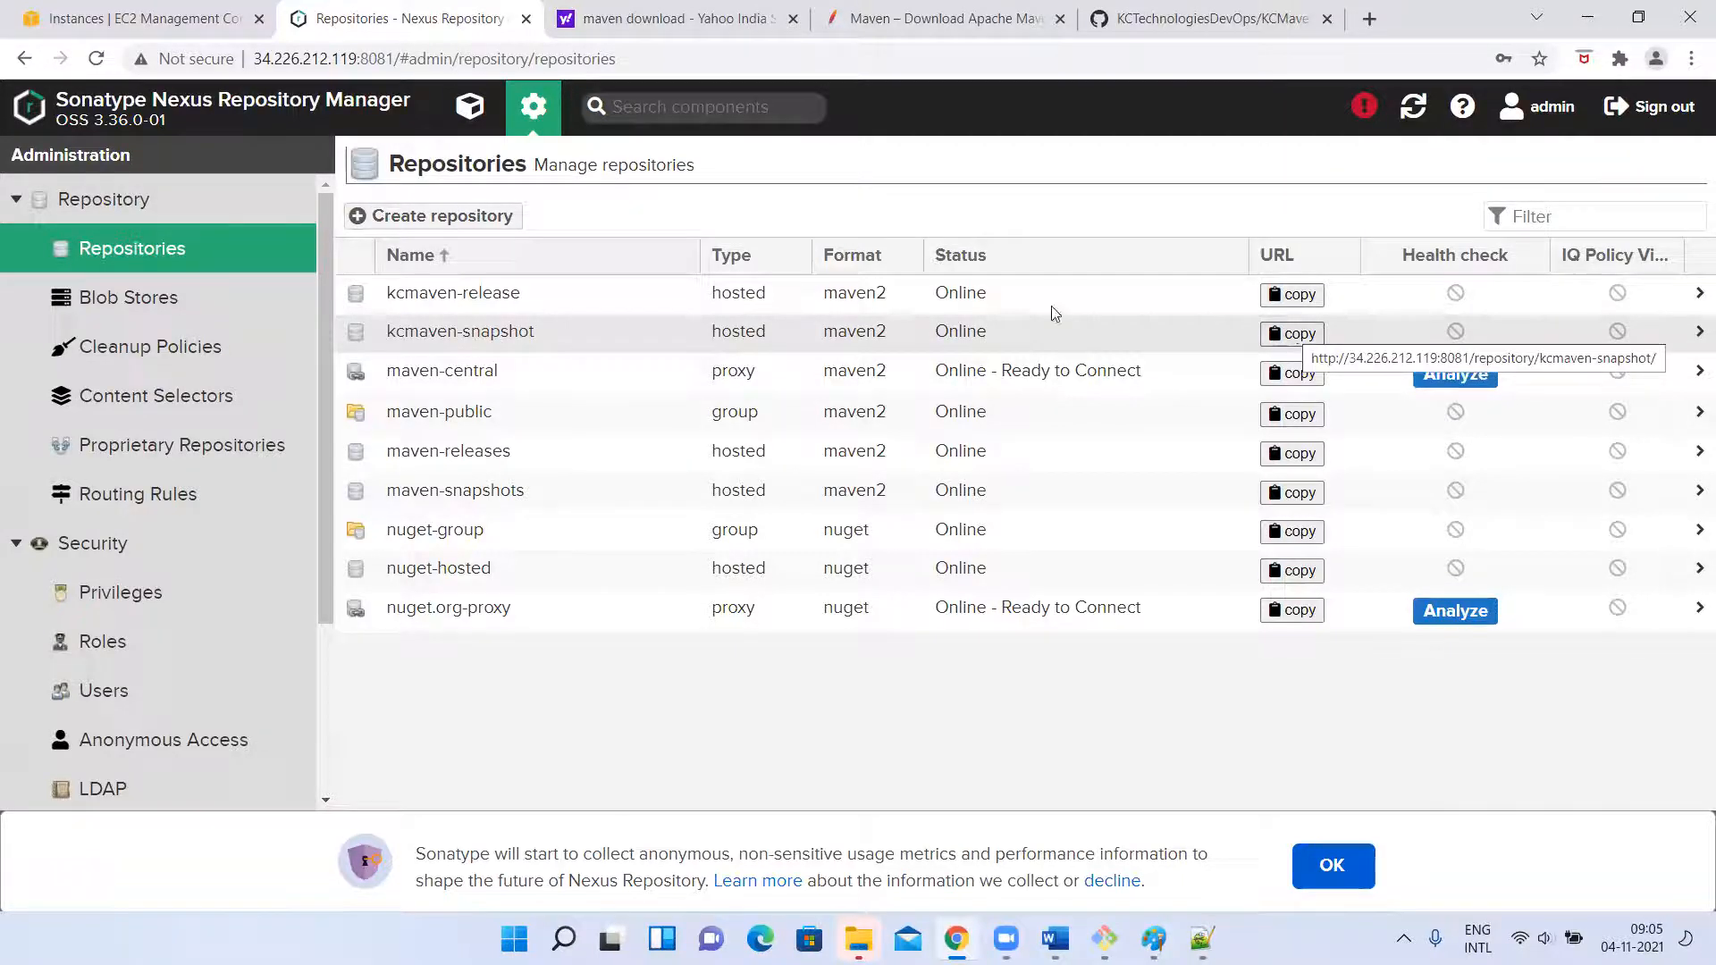
pyautogui.click(473, 331)
pyautogui.scroll(-2, 739, 483)
pyautogui.scroll(2, 738, 483)
pyautogui.moveTo(494, 410); pyautogui.dragTo(951, 423)
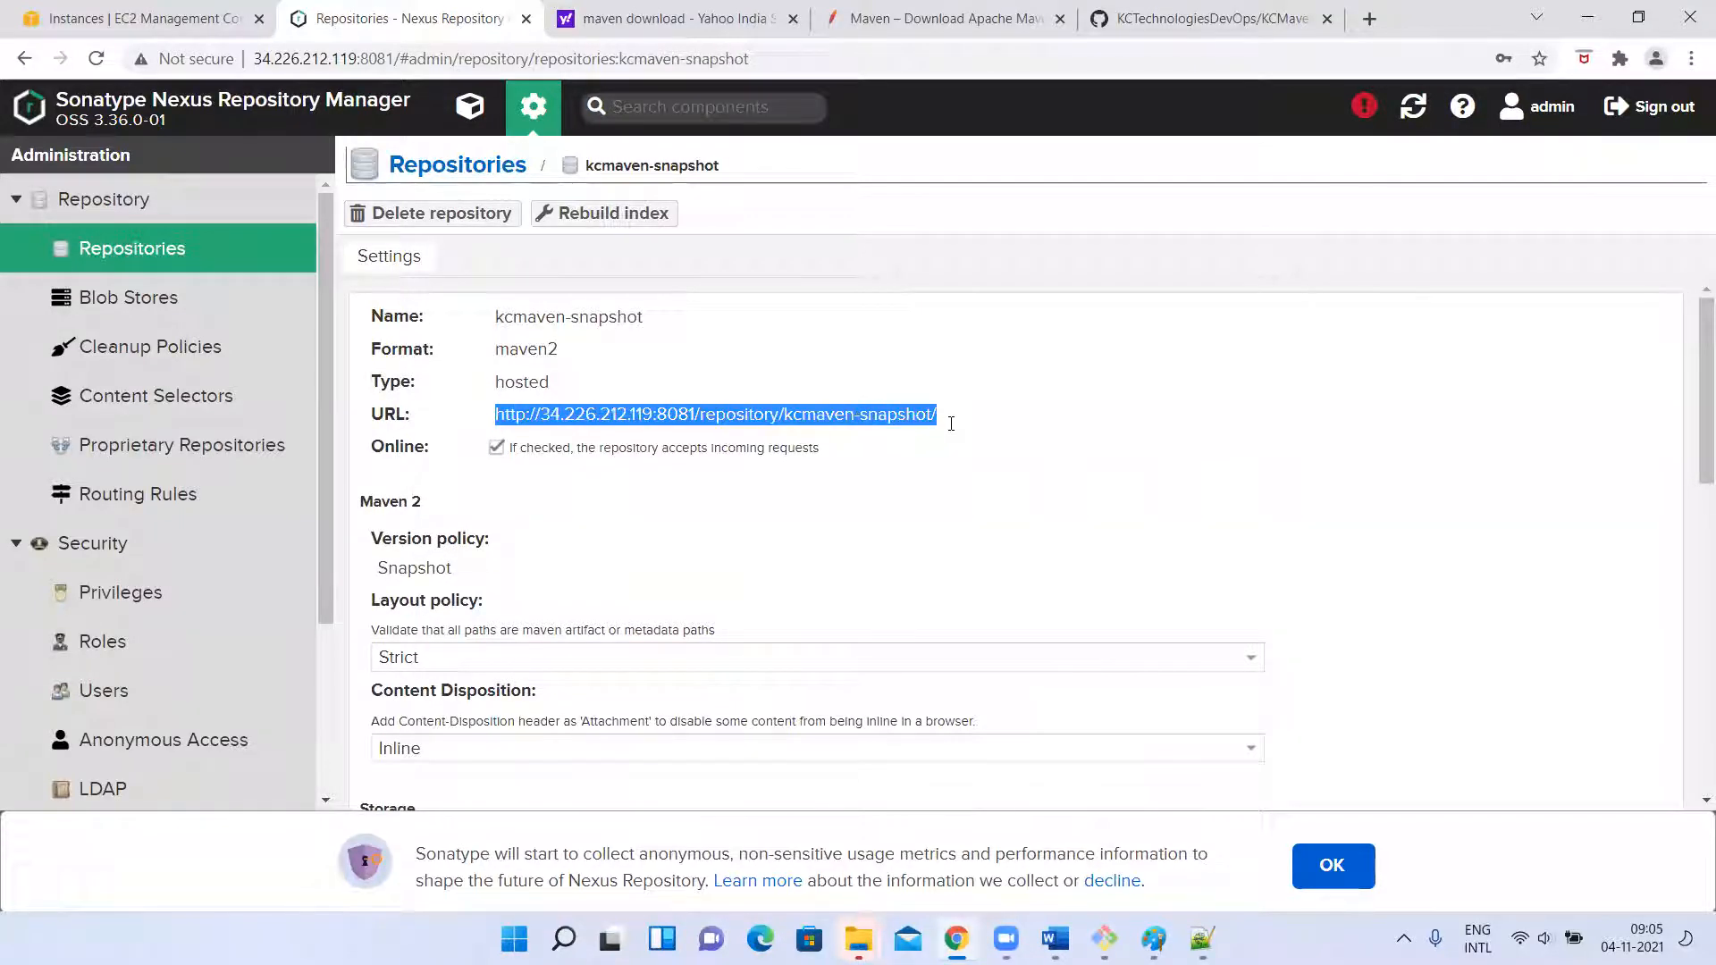
pyautogui.click(431, 166)
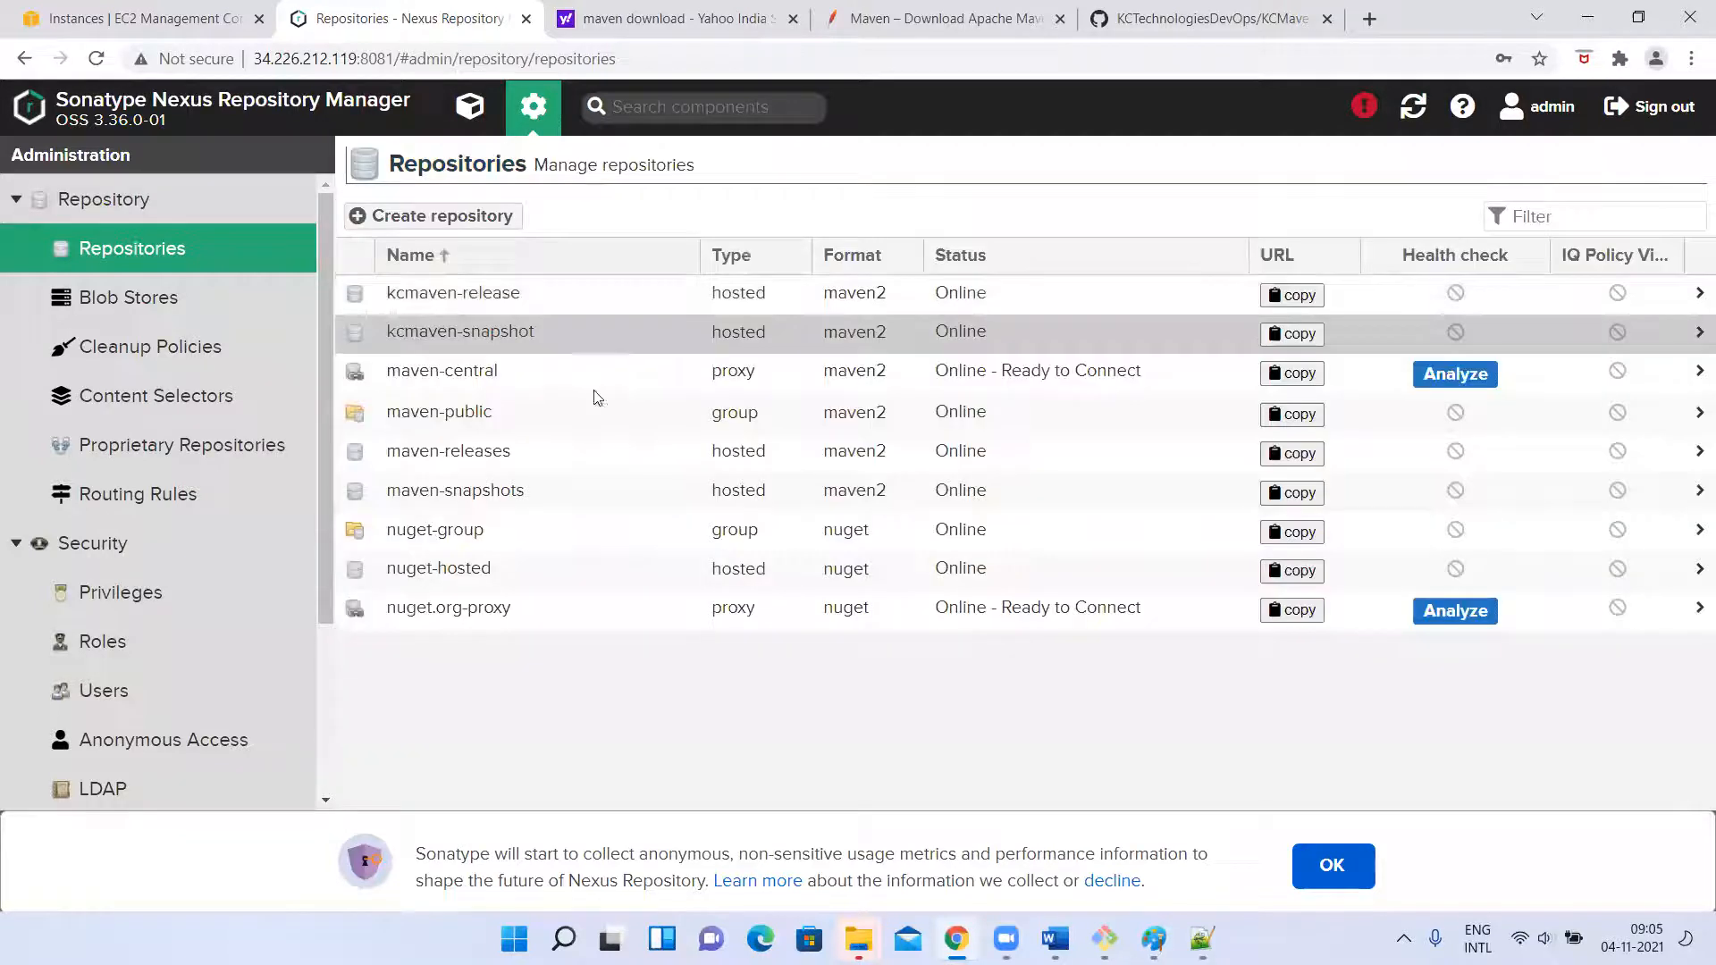
pyautogui.click(1298, 340)
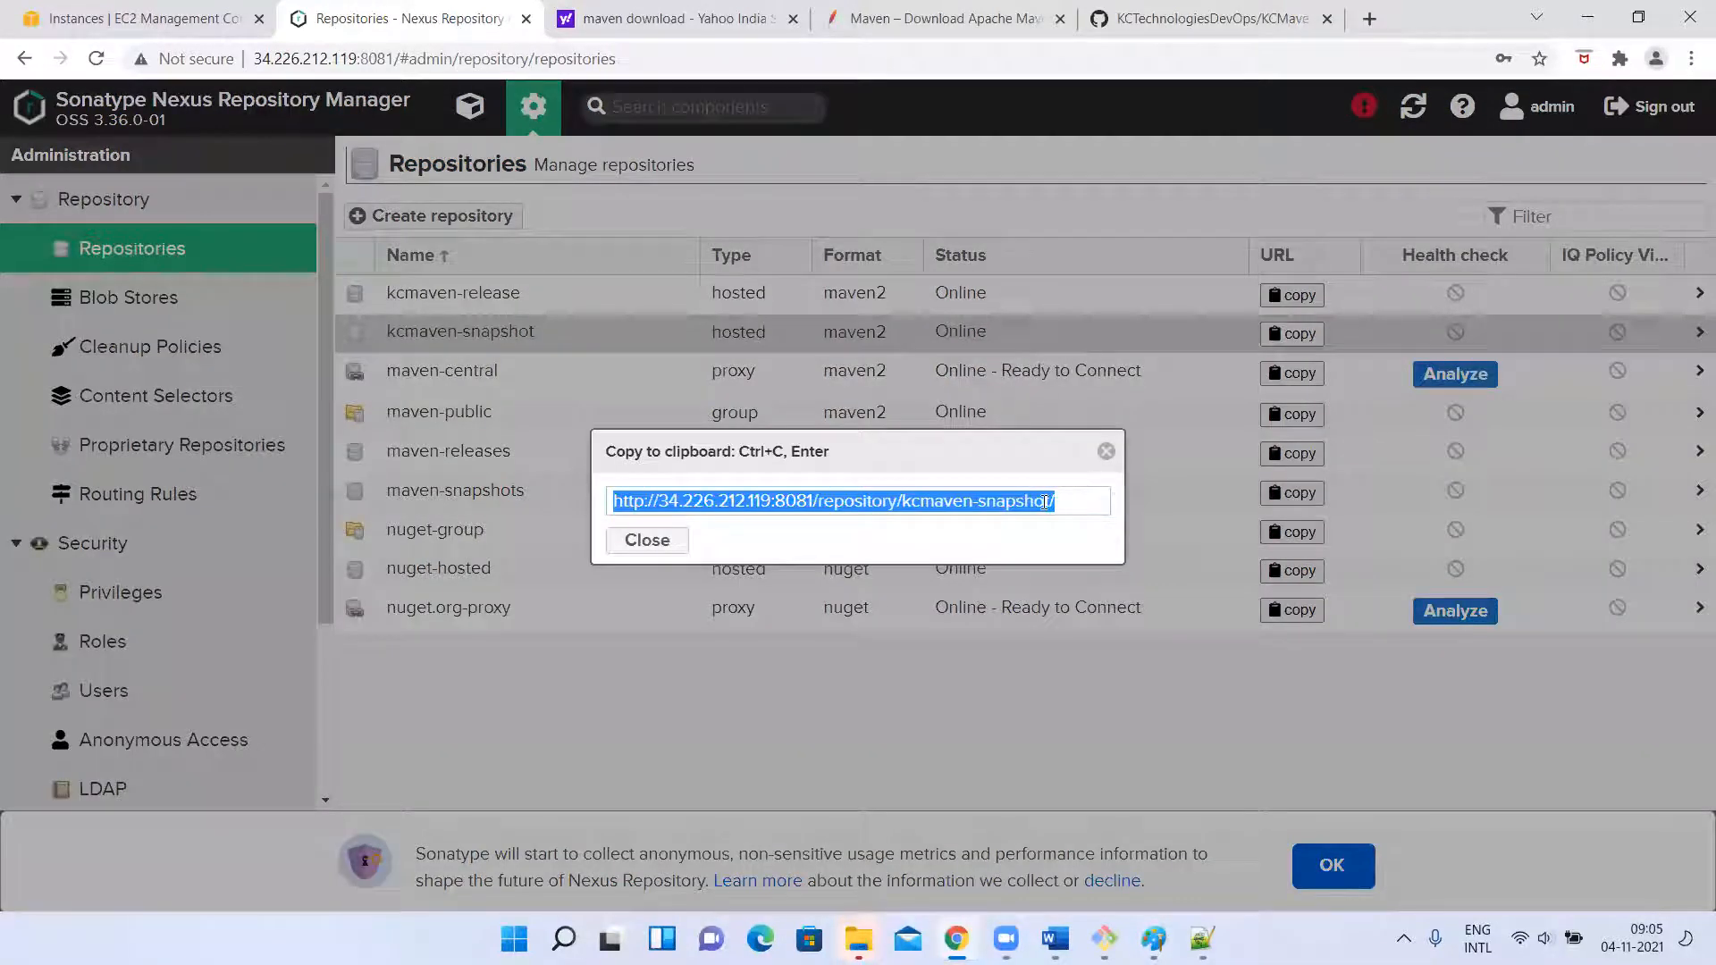
pyautogui.click(1106, 451)
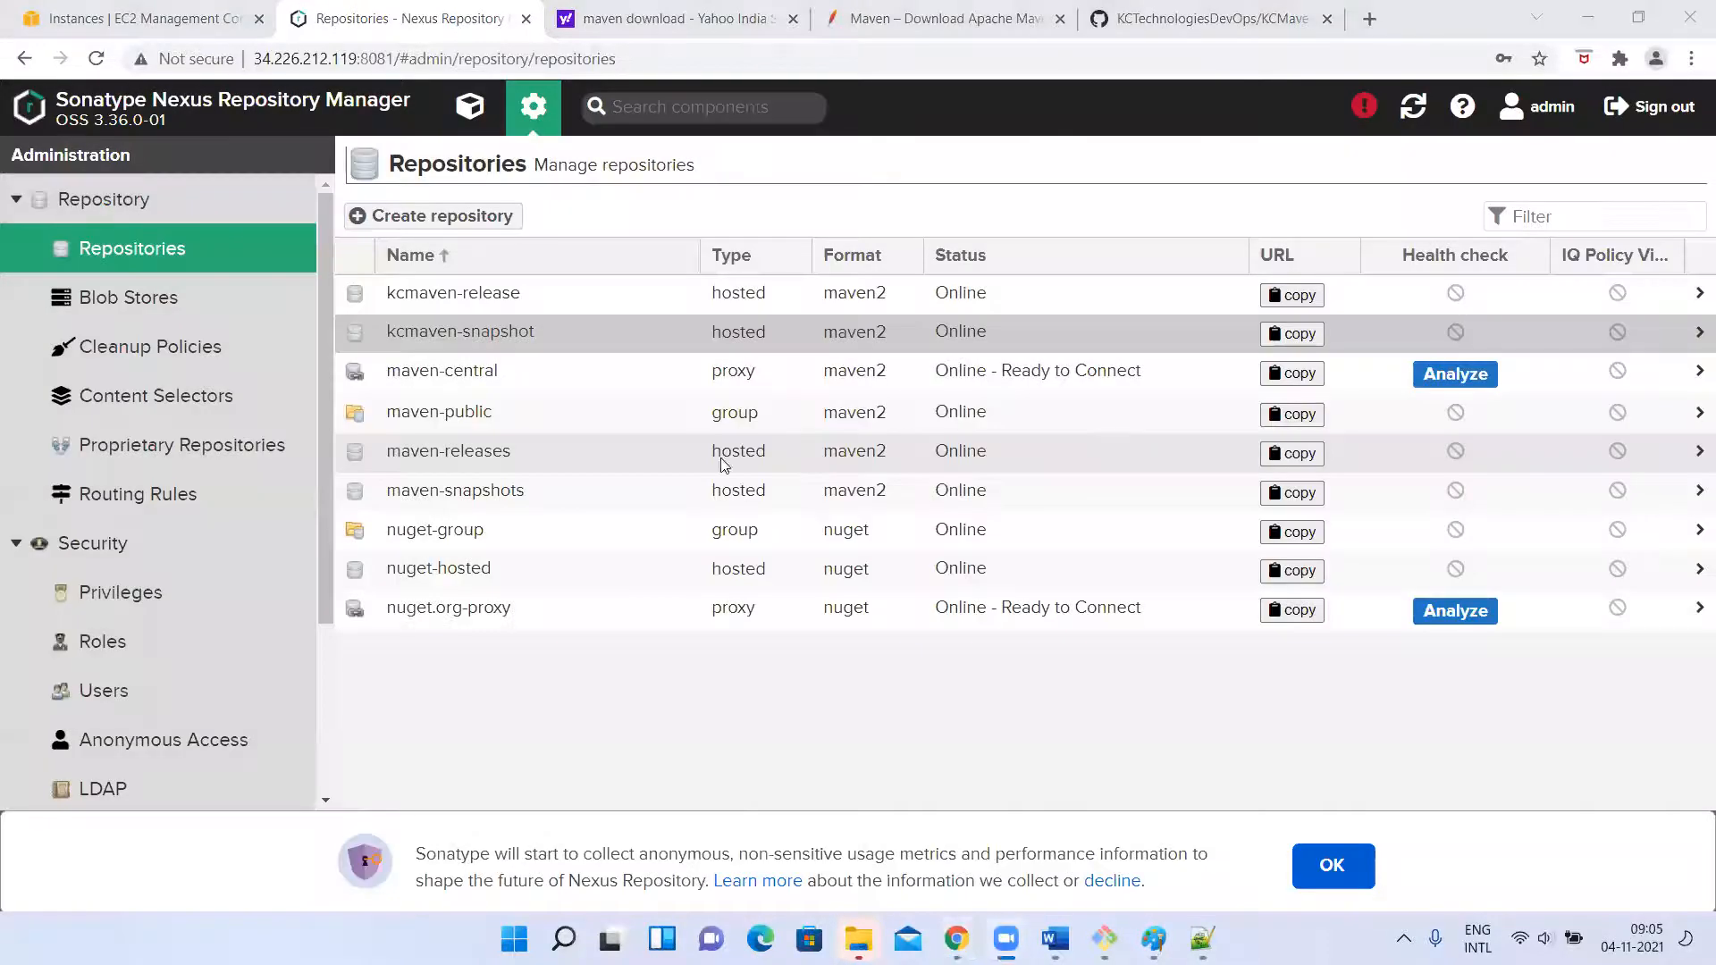
pyautogui.hotkey('alt', 'Tab')
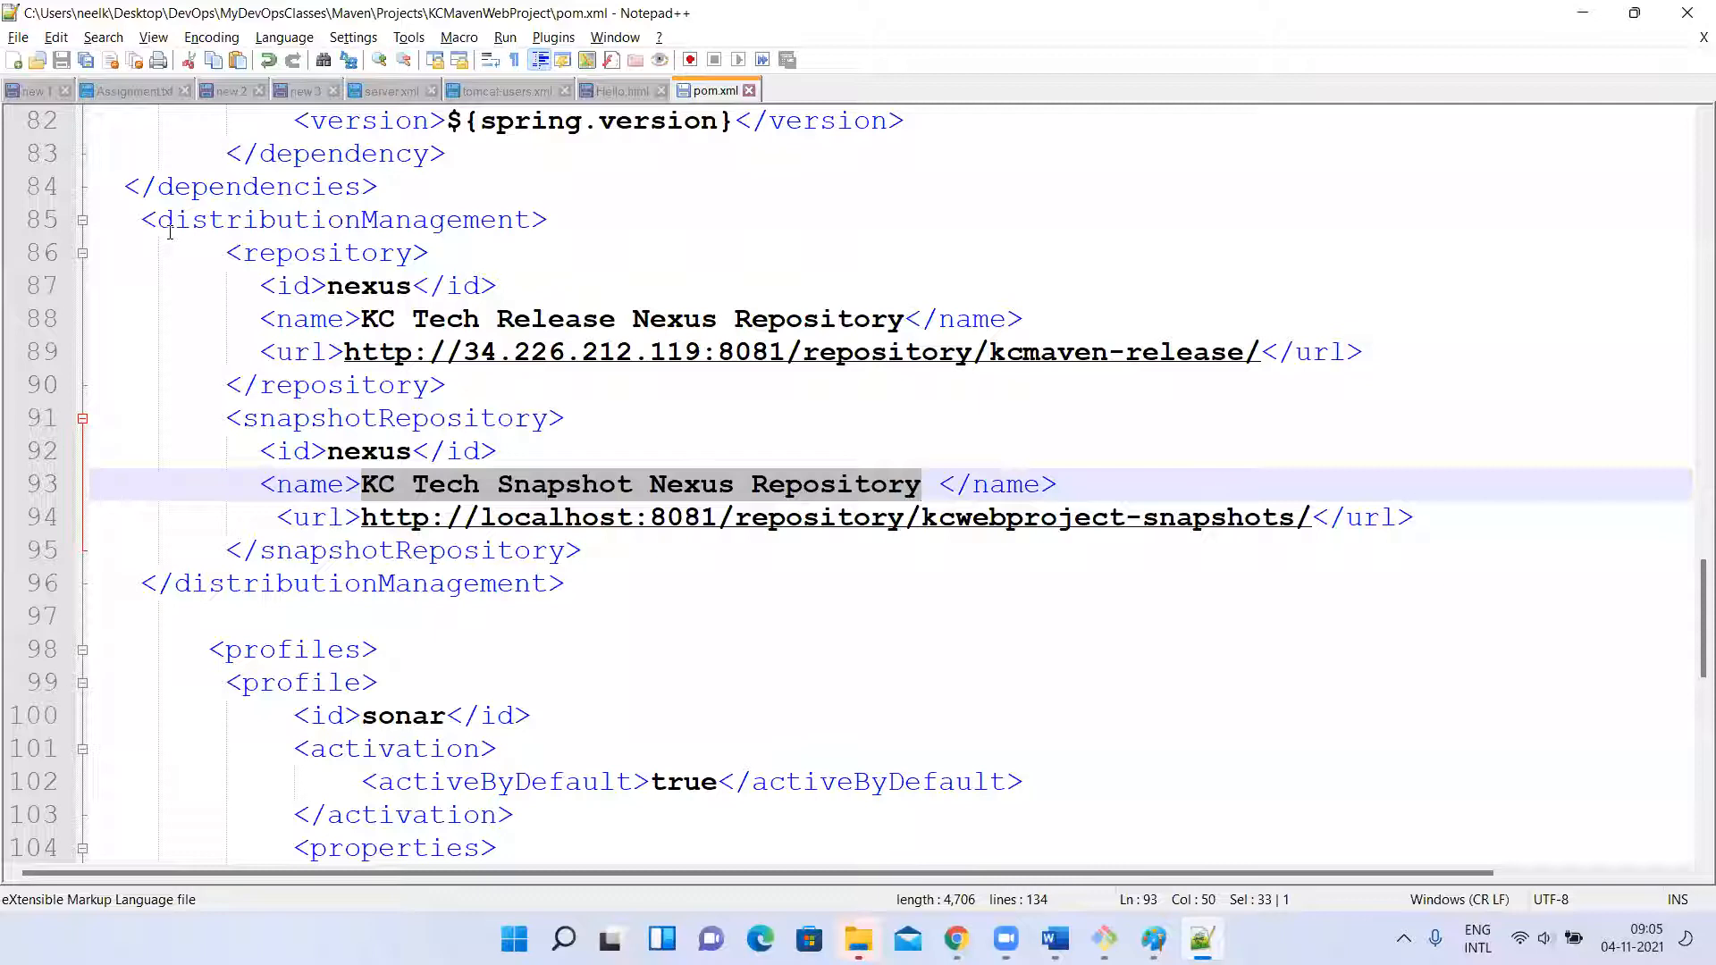
pyautogui.moveTo(361, 517); pyautogui.dragTo(1311, 520)
pyautogui.hotkey('ctrl', 'v')
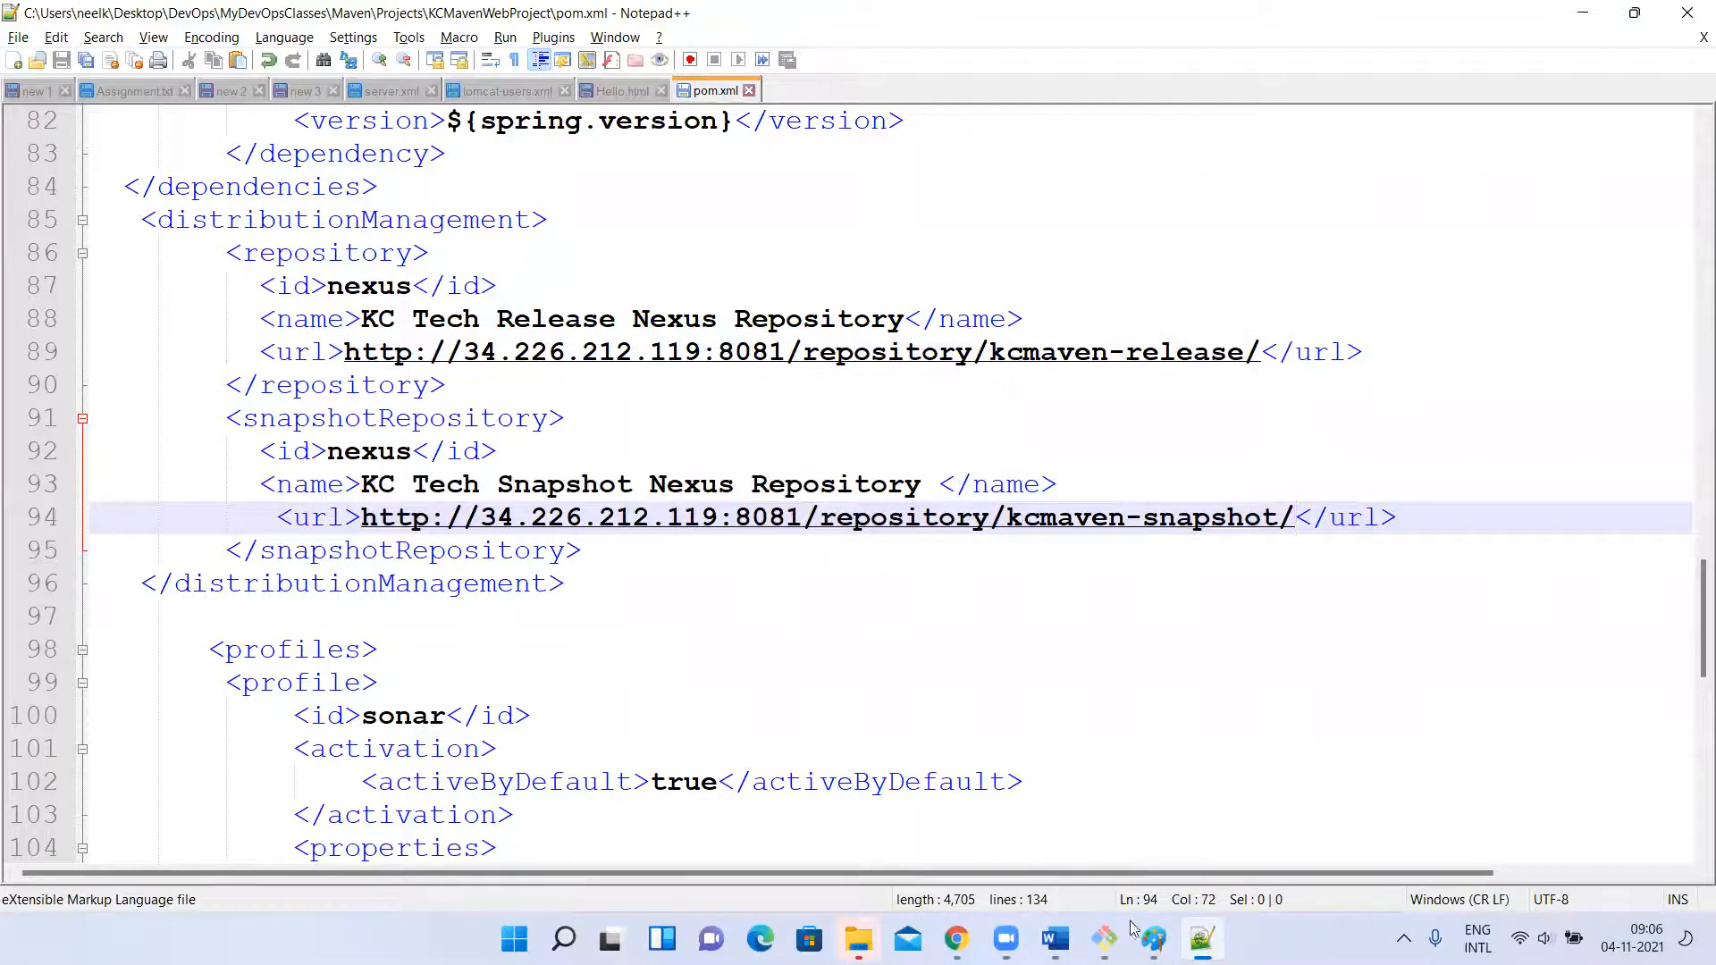
# Switch to the EC2 terminal, list the KCMavenWebProject files with ls, and open pom.xml in vi.
pyautogui.click(1107, 937)
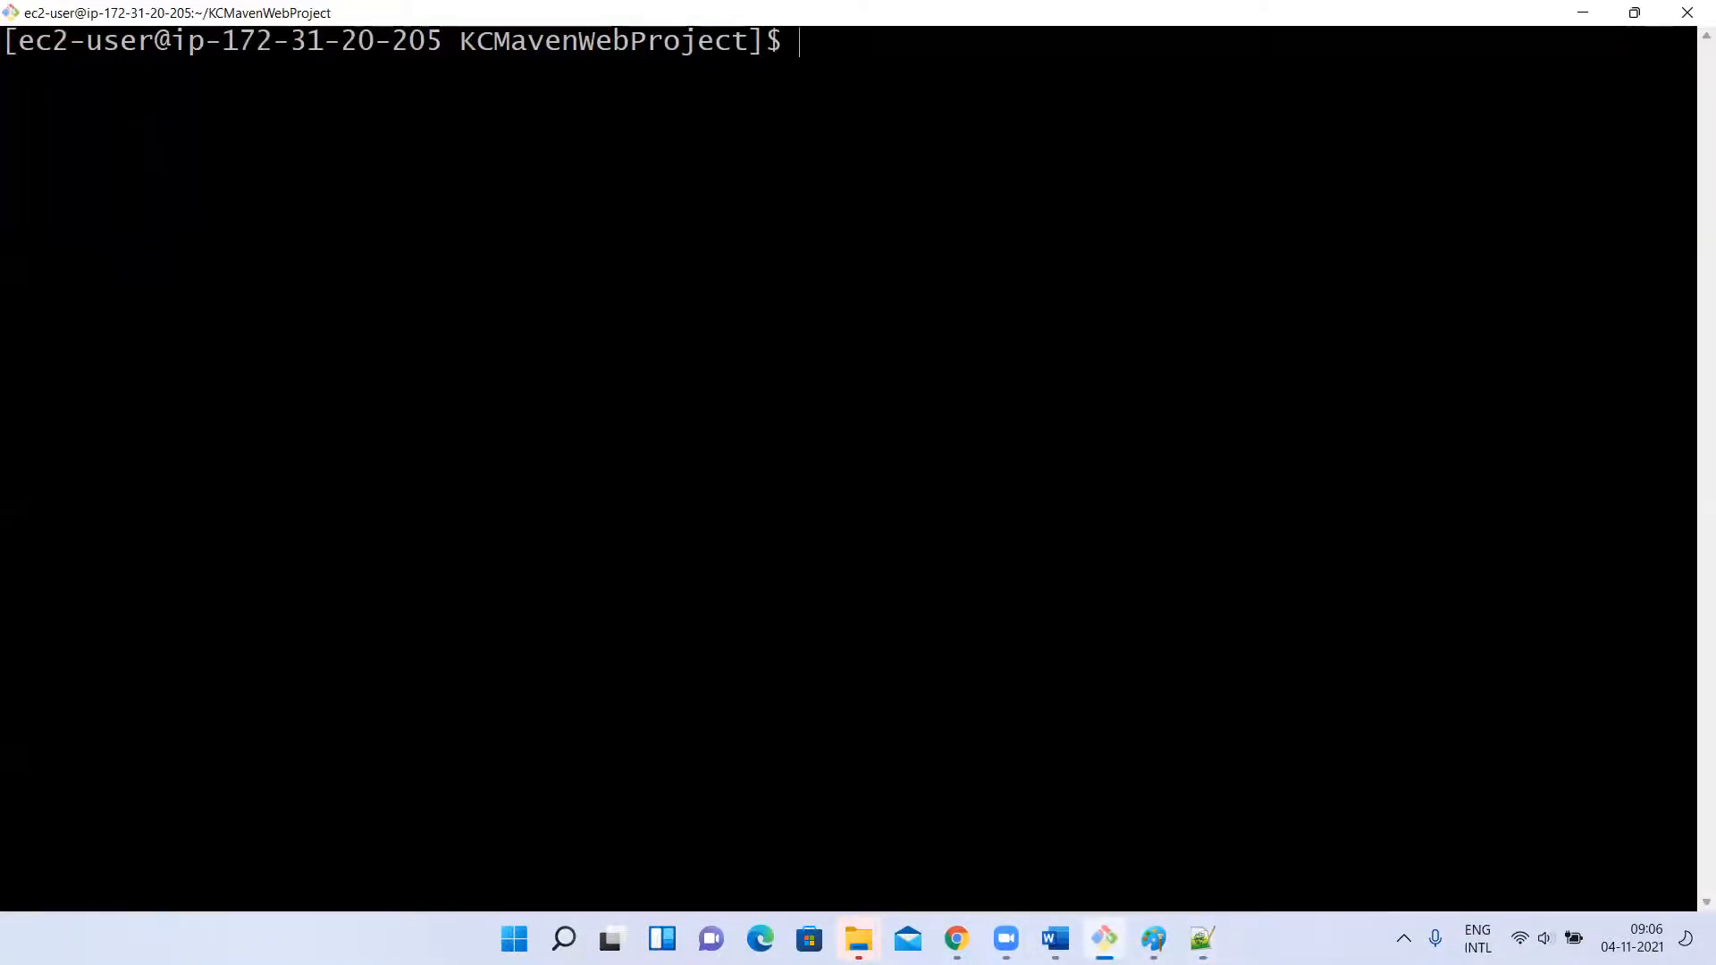
pyautogui.write('ls')
pyautogui.press('Return')
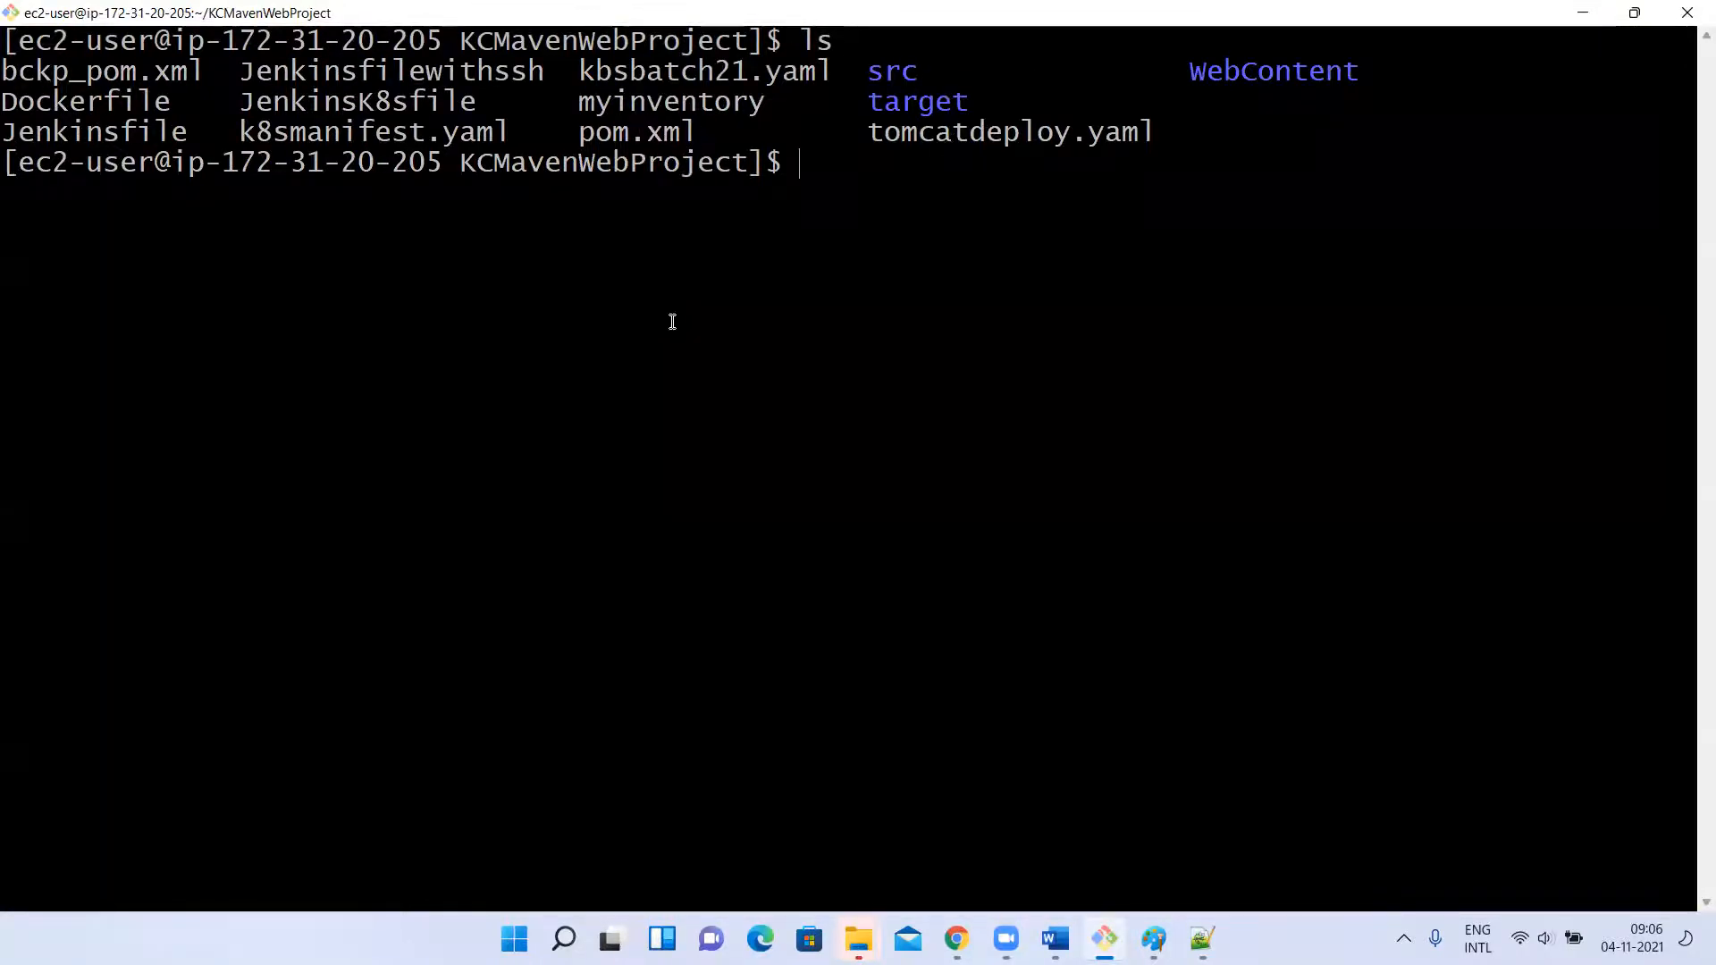
pyautogui.write('vi po')
pyautogui.press('Tab')
pyautogui.press('Return')
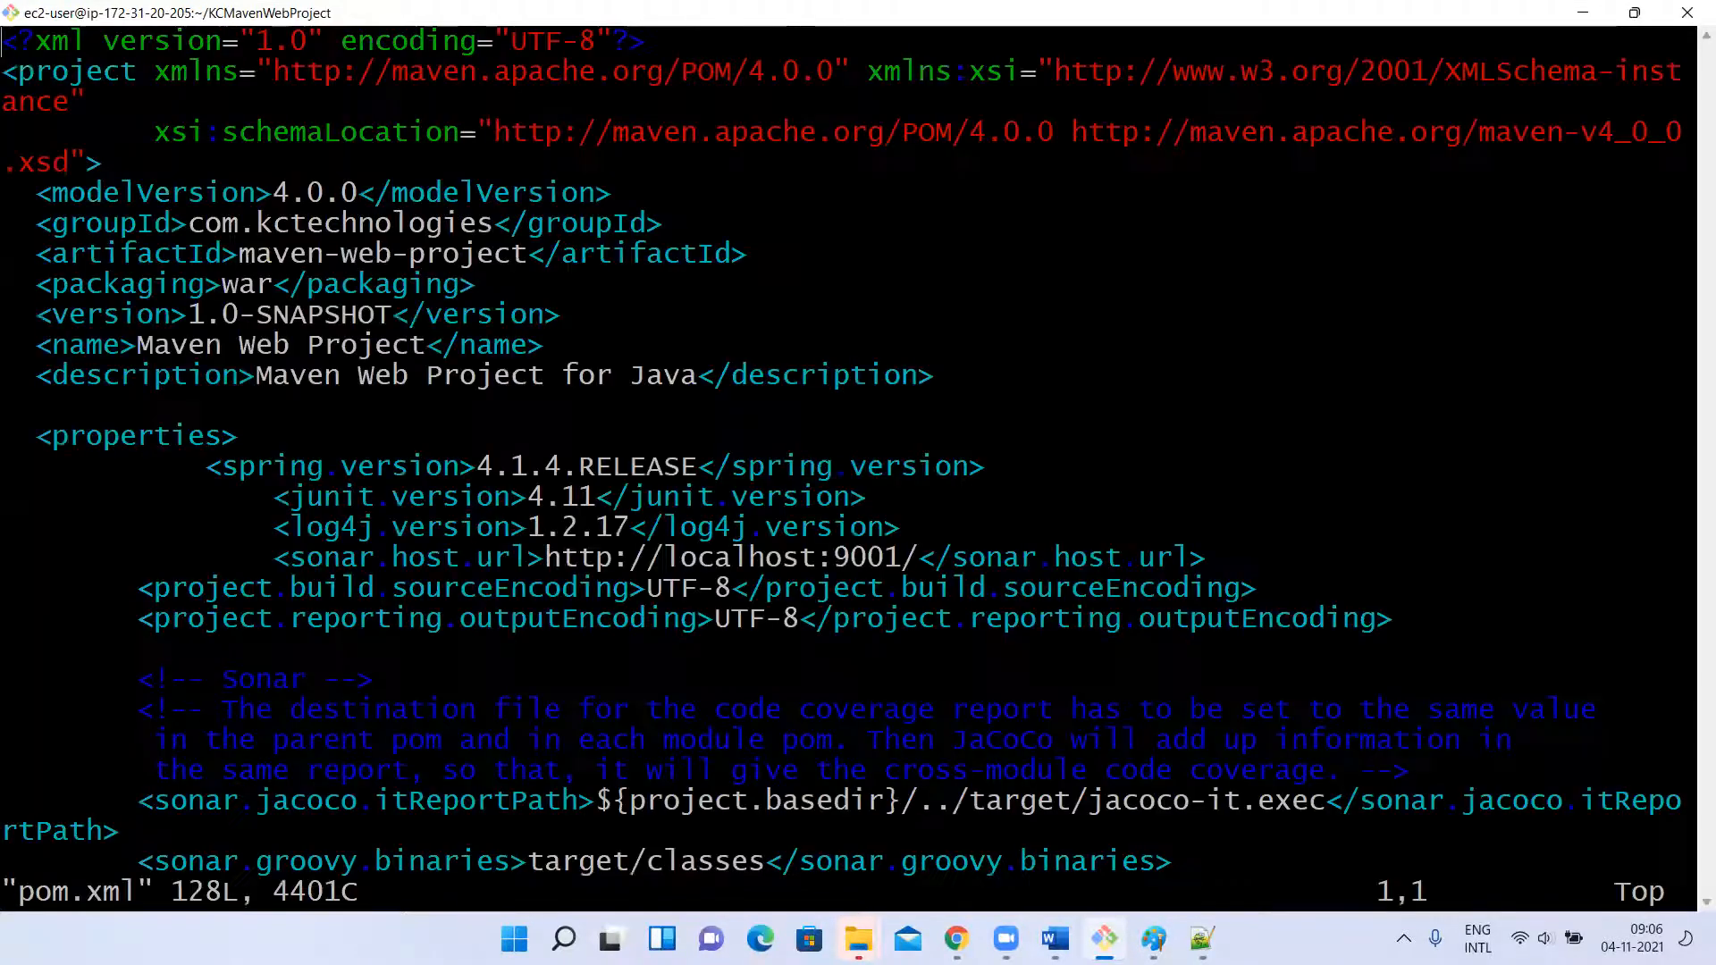
# Enter insert mode in vi and place the cursor at the end of the release repository's URL in distributionManagement.
pyautogui.press('i')
pyautogui.press('Down')
pyautogui.press('Down')
pyautogui.press('Down')
pyautogui.press('Down')
pyautogui.press('Down')
pyautogui.press('Down')
pyautogui.press('Down')
pyautogui.press('Down')
pyautogui.press('Down')
pyautogui.press('Down')
pyautogui.press('Down')
pyautogui.press('Down')
pyautogui.press('Down')
pyautogui.press('Down')
pyautogui.press('Down')
pyautogui.press('Down')
pyautogui.press('Down')
pyautogui.press('Down')
pyautogui.press('Down')
pyautogui.press('Down')
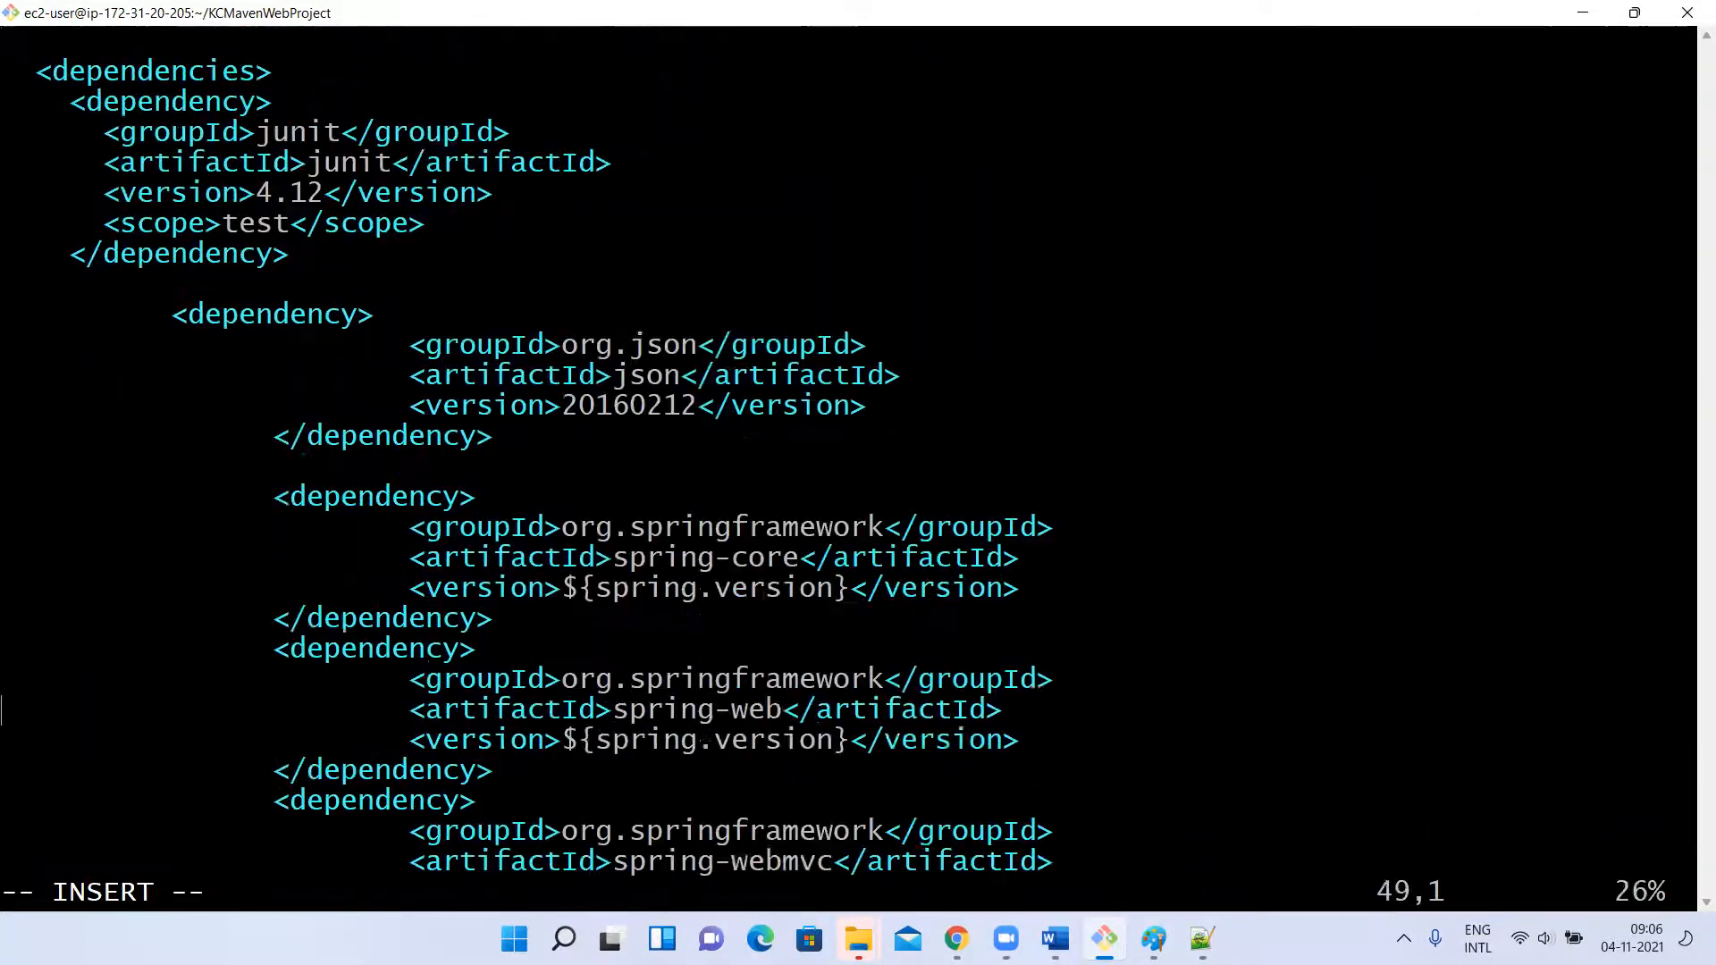
pyautogui.press('Down')
pyautogui.press('Down')
pyautogui.press('Down')
pyautogui.press('Down')
pyautogui.press('Down')
pyautogui.press('Down')
pyautogui.press('Down')
pyautogui.press('Down')
pyautogui.press('Down')
pyautogui.press('Down')
pyautogui.press('Down')
pyautogui.press('Down')
pyautogui.press('Down')
pyautogui.press('Down')
pyautogui.press('Down')
pyautogui.press('Down')
pyautogui.press('Down')
pyautogui.press('Down')
pyautogui.press('Down')
pyautogui.press('Down')
pyautogui.press('Up')
pyautogui.press('Up')
pyautogui.press('Up')
pyautogui.press('Up')
pyautogui.press('Up')
pyautogui.press('Up')
pyautogui.press('Down')
pyautogui.press('Up')
pyautogui.press('Up')
pyautogui.press('Up')
pyautogui.press('Up')
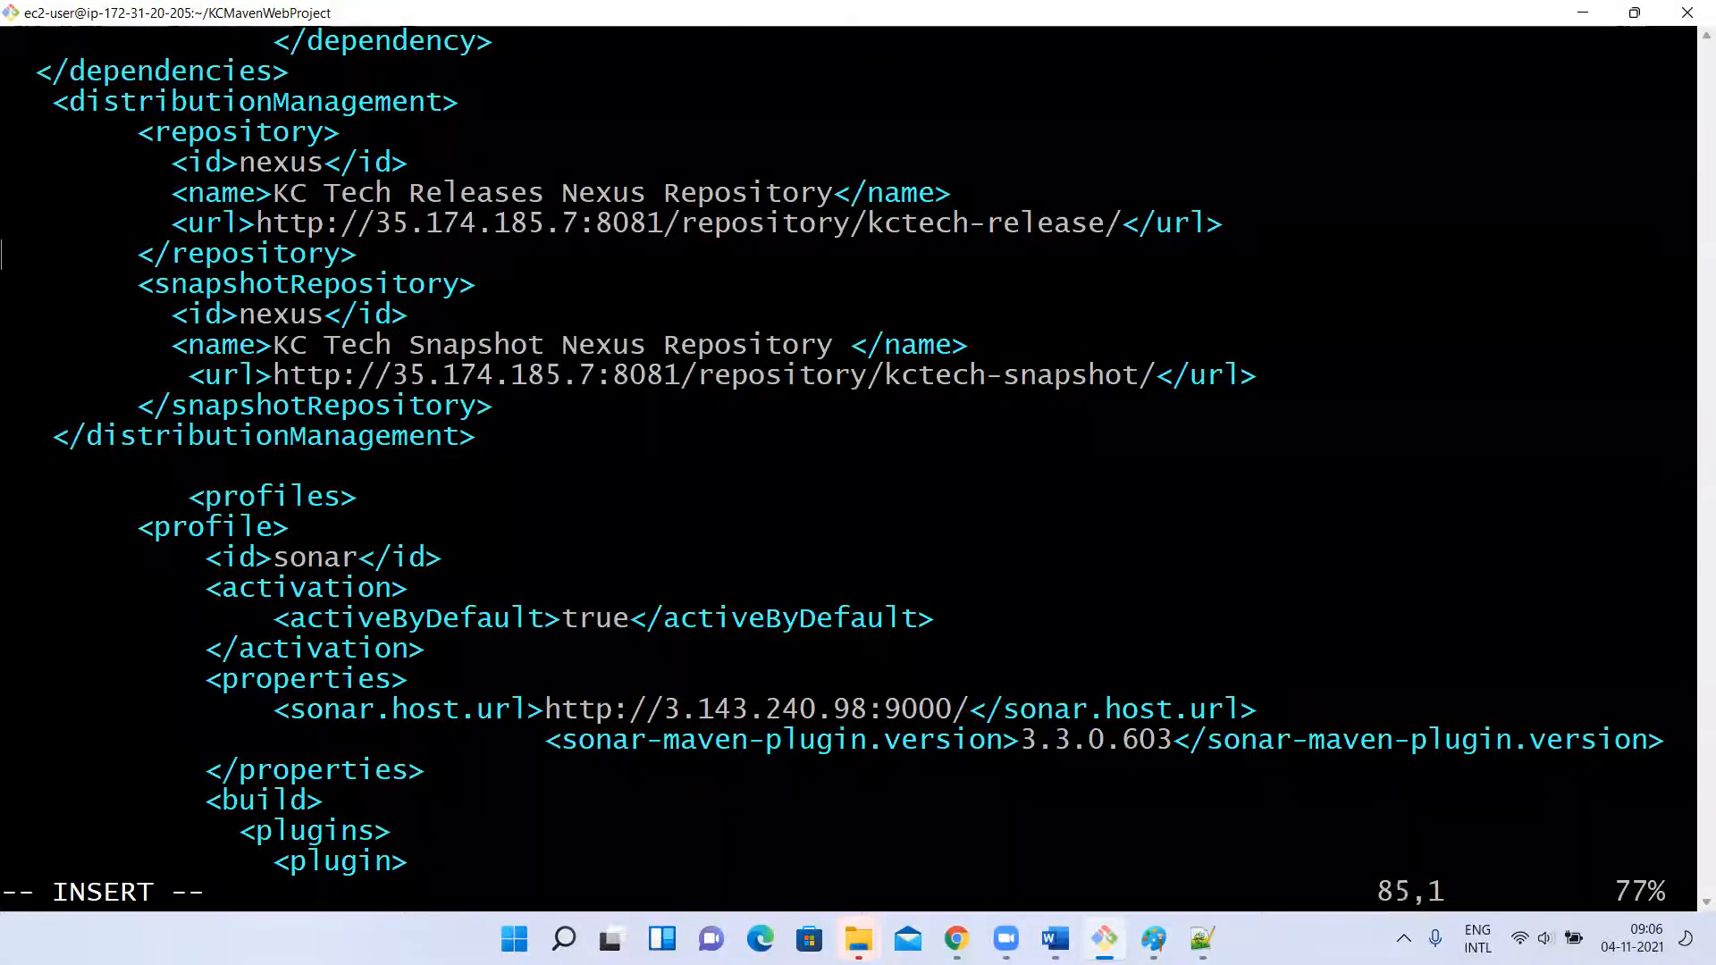
pyautogui.press('Down')
pyautogui.press('Up')
pyautogui.press('Right')
pyautogui.press('Right')
pyautogui.press('Right')
pyautogui.press('Right')
pyautogui.press('Right')
pyautogui.press('Right')
pyautogui.press('Right')
pyautogui.press('Right')
pyautogui.press('Right')
pyautogui.press('Right')
pyautogui.press('Right')
pyautogui.press('Right')
pyautogui.press('Right')
pyautogui.press('Right')
pyautogui.press('Right')
pyautogui.press('Right')
pyautogui.press('Right')
pyautogui.press('Right')
pyautogui.press('Right')
pyautogui.press('Right')
pyautogui.press('Right')
pyautogui.press('Right')
pyautogui.press('Right')
pyautogui.press('Right')
pyautogui.press('Right')
pyautogui.press('Right')
pyautogui.press('Right')
pyautogui.press('Right')
pyautogui.press('Right')
pyautogui.press('Right')
pyautogui.press('Right')
pyautogui.press('Right')
pyautogui.press('Right')
pyautogui.press('Right')
pyautogui.press('Right')
pyautogui.press('Right')
pyautogui.press('Right')
pyautogui.press('Right')
pyautogui.press('Right')
pyautogui.press('Right')
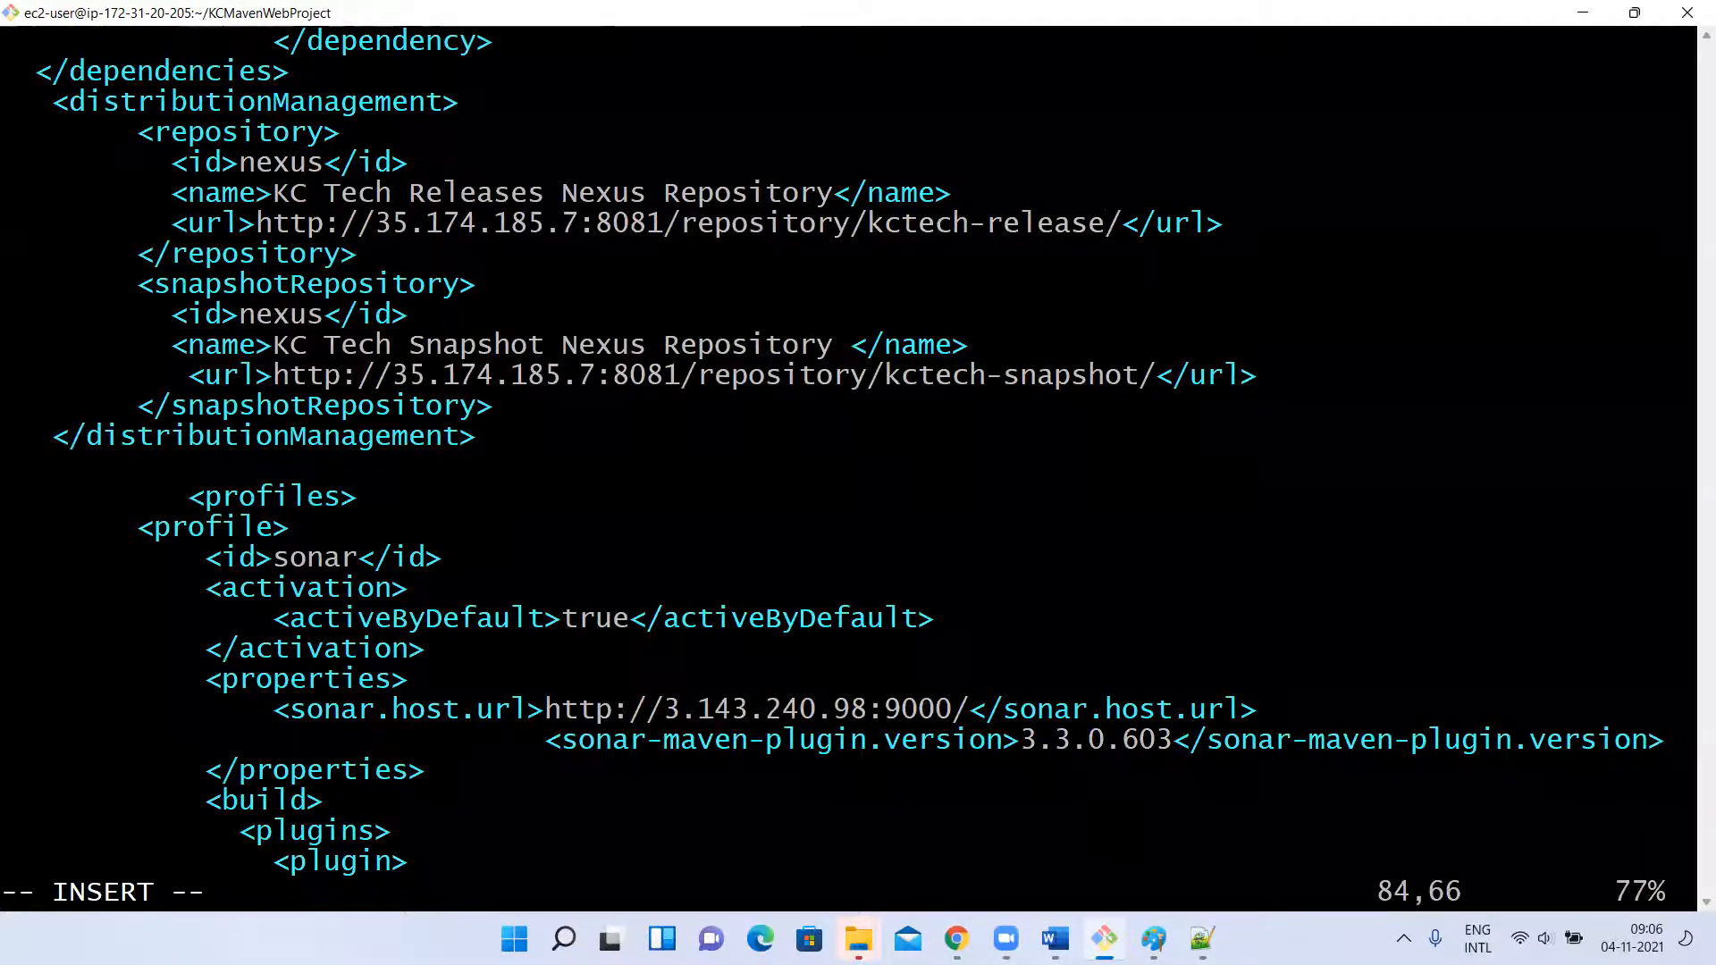
# Switch to Chrome and copy the kcmaven-release repository's URL from the Nexus repositories list.
pyautogui.hotkey('alt', 'Tab')
pyautogui.hotkey('alt', 'Tab')
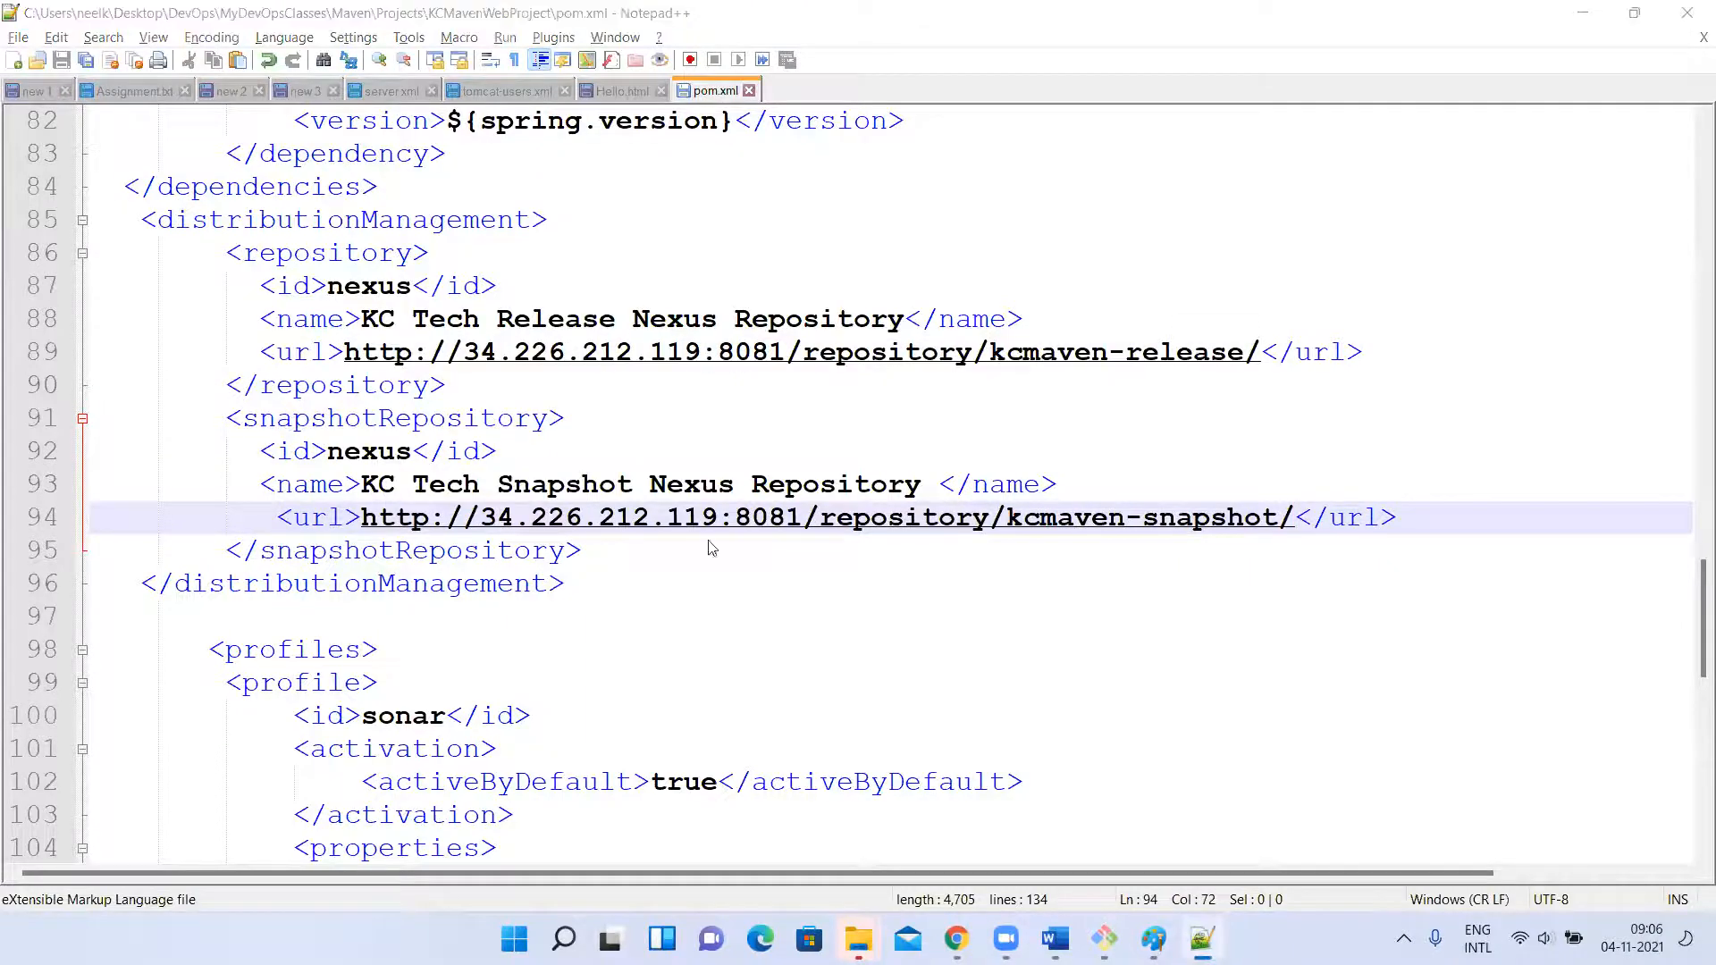
pyautogui.hotkey('alt', 'Tab')
pyautogui.hotkey('alt', 'Tab')
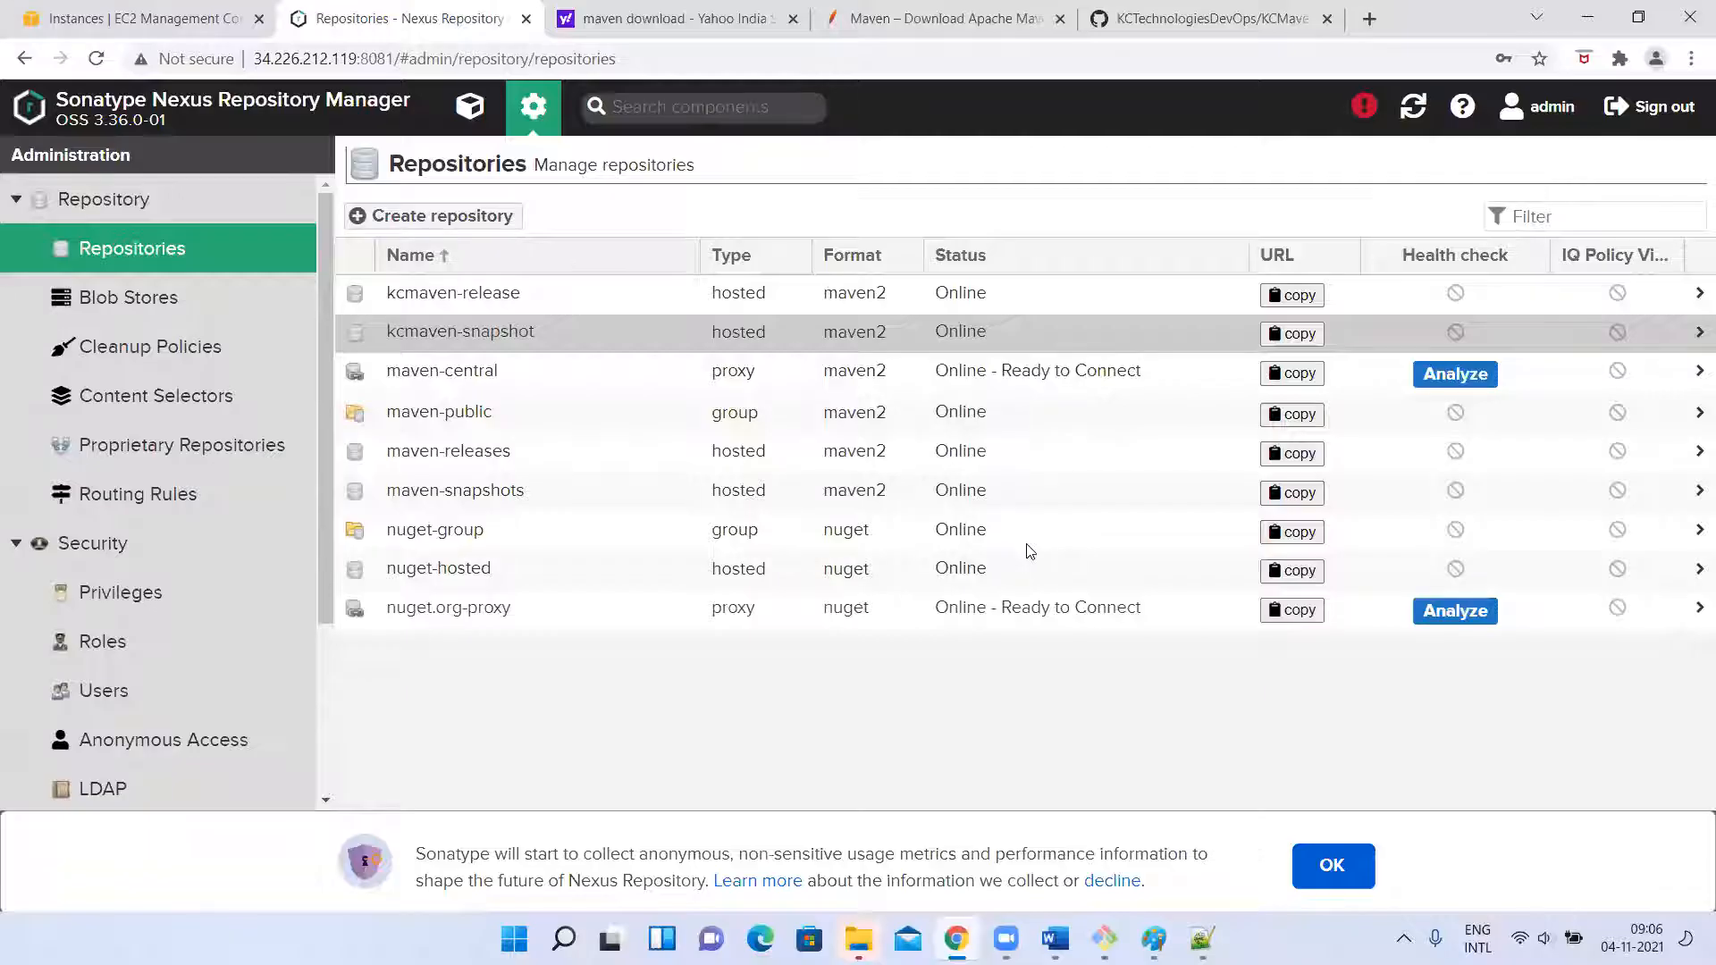
pyautogui.click(1292, 295)
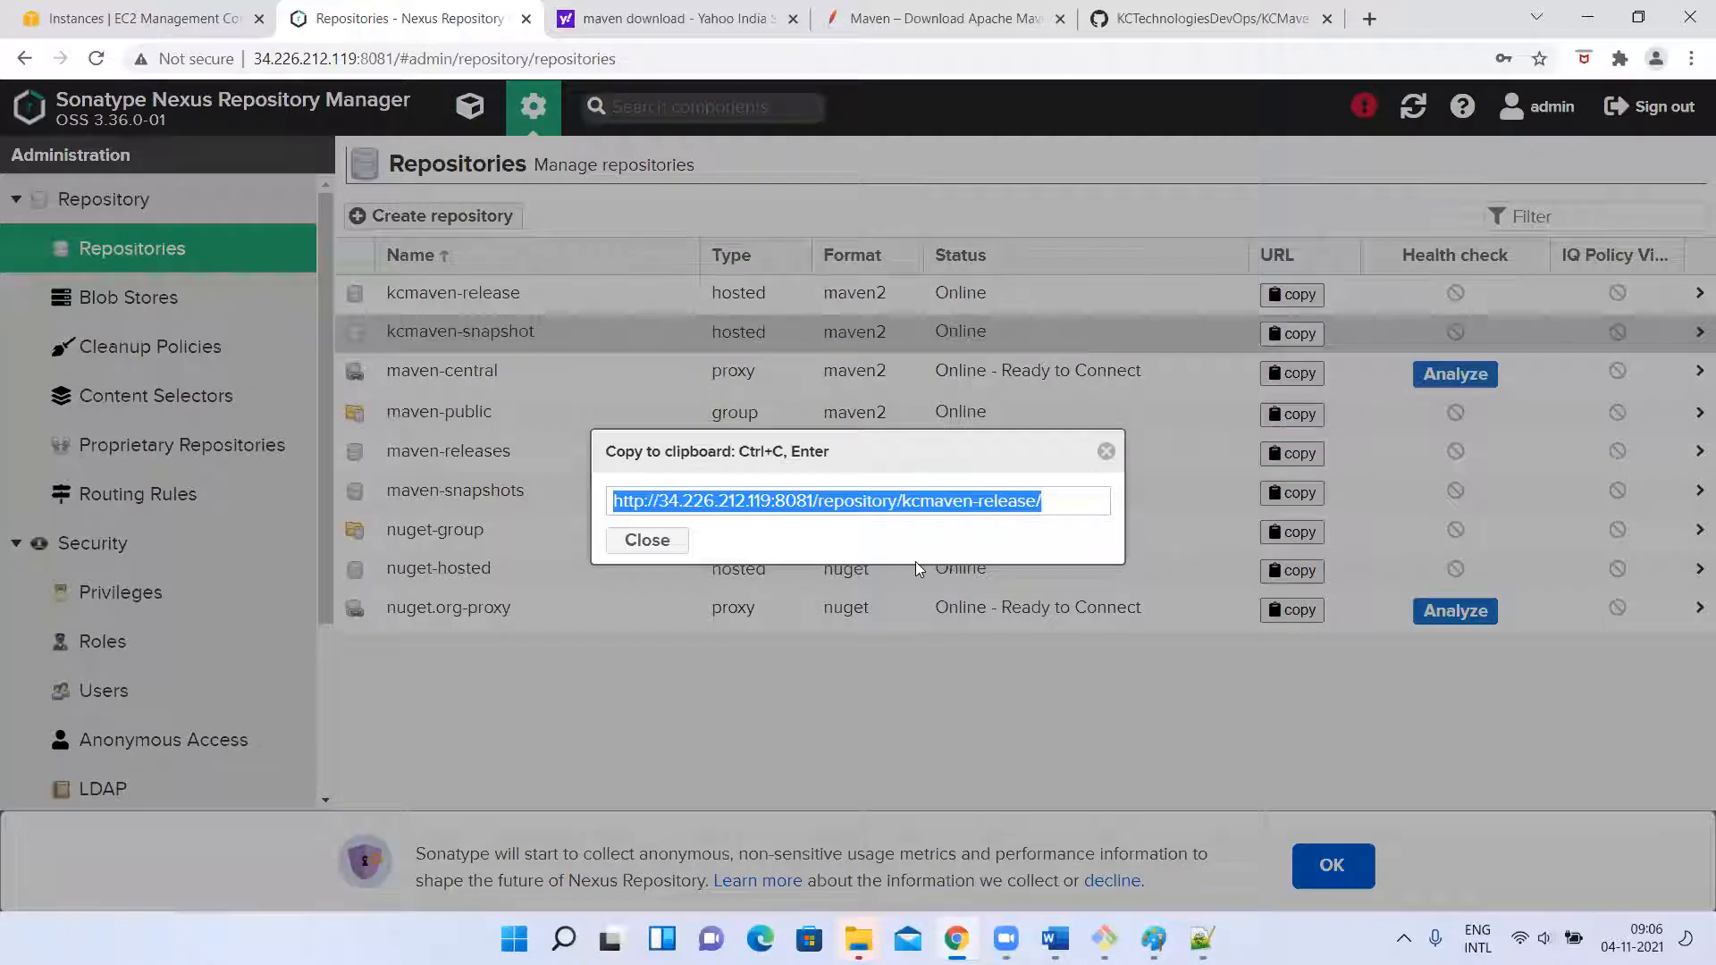
pyautogui.hotkey('ctrl', 'c')
pyautogui.hotkey('alt', 'Tab')
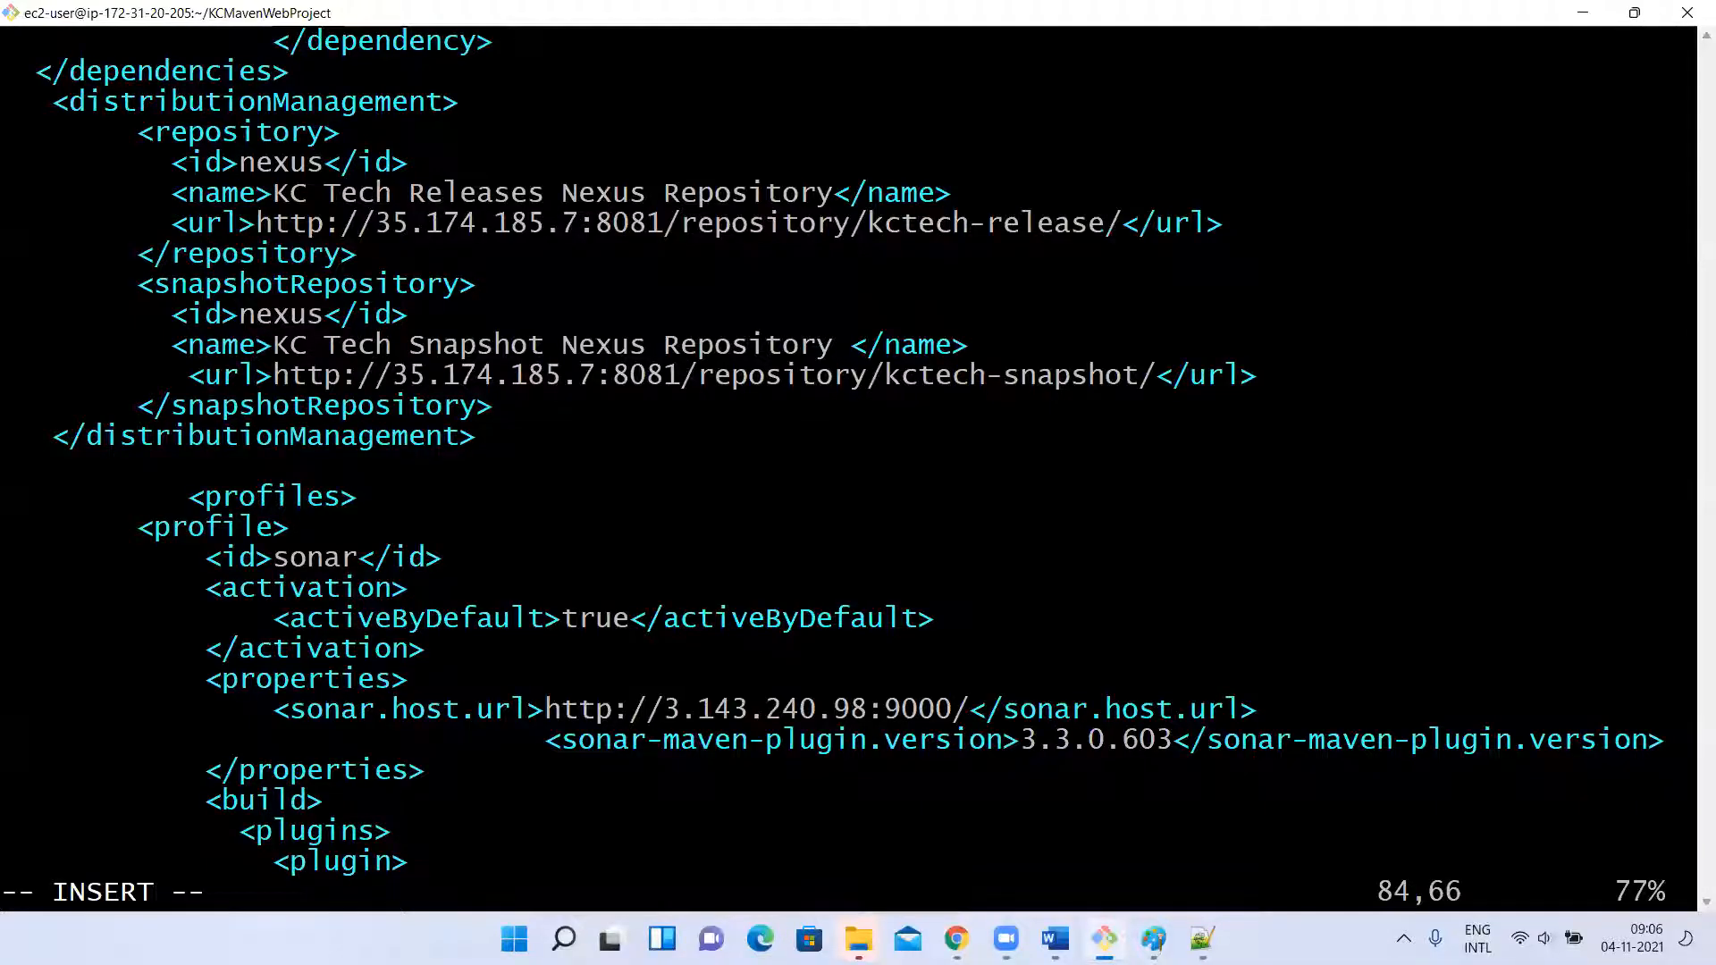
pyautogui.press('Up')
pyautogui.press('Down')
pyautogui.press('BackSpace')
pyautogui.press('BackSpace')
pyautogui.press('BackSpace')
pyautogui.press('BackSpace')
pyautogui.press('BackSpace')
pyautogui.press('BackSpace')
pyautogui.press('BackSpace')
pyautogui.press('BackSpace')
pyautogui.press('BackSpace')
pyautogui.press('BackSpace')
pyautogui.press('BackSpace')
pyautogui.press('BackSpace')
pyautogui.press('BackSpace')
pyautogui.press('BackSpace')
pyautogui.press('BackSpace')
pyautogui.press('BackSpace')
pyautogui.press('BackSpace')
pyautogui.press('BackSpace')
pyautogui.press('BackSpace')
pyautogui.press('BackSpace')
pyautogui.press('BackSpace')
pyautogui.press('BackSpace')
pyautogui.press('BackSpace')
pyautogui.press('BackSpace')
pyautogui.press('BackSpace')
pyautogui.press('BackSpace')
pyautogui.press('BackSpace')
pyautogui.press('BackSpace')
pyautogui.press('BackSpace')
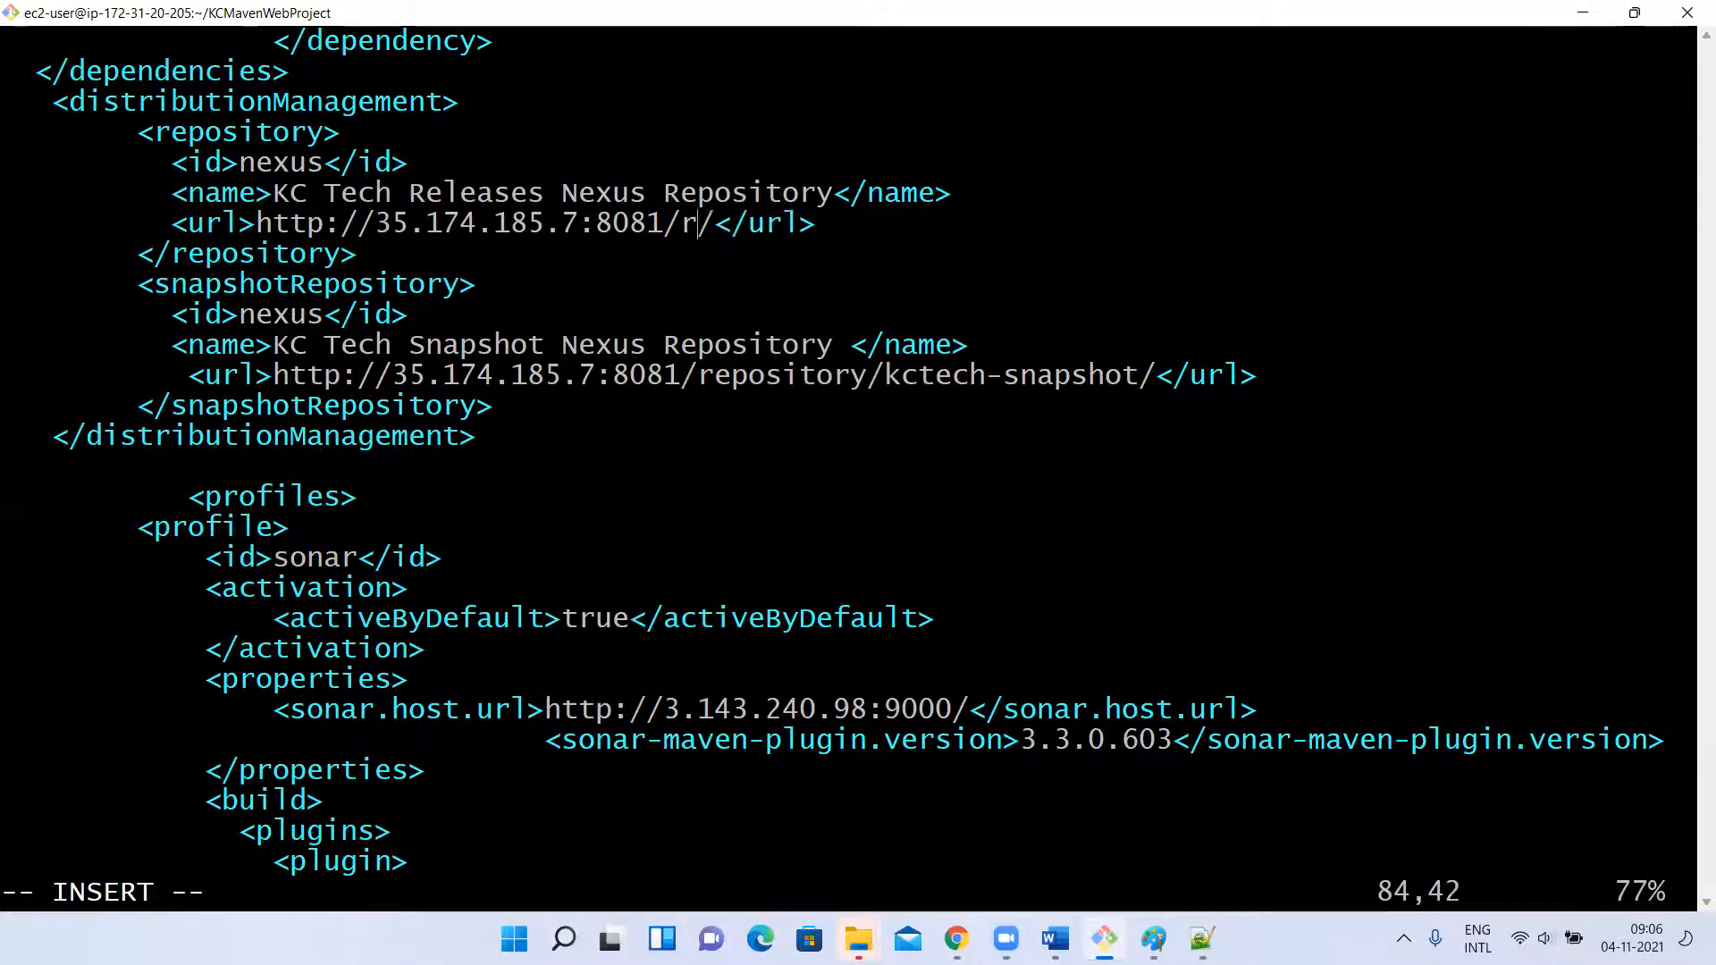
pyautogui.press('BackSpace')
pyautogui.press('BackSpace')
pyautogui.press('BackSpace')
pyautogui.press('BackSpace')
pyautogui.press('BackSpace')
pyautogui.press('BackSpace')
pyautogui.press('BackSpace')
pyautogui.press('BackSpace')
pyautogui.press('BackSpace')
pyautogui.press('BackSpace')
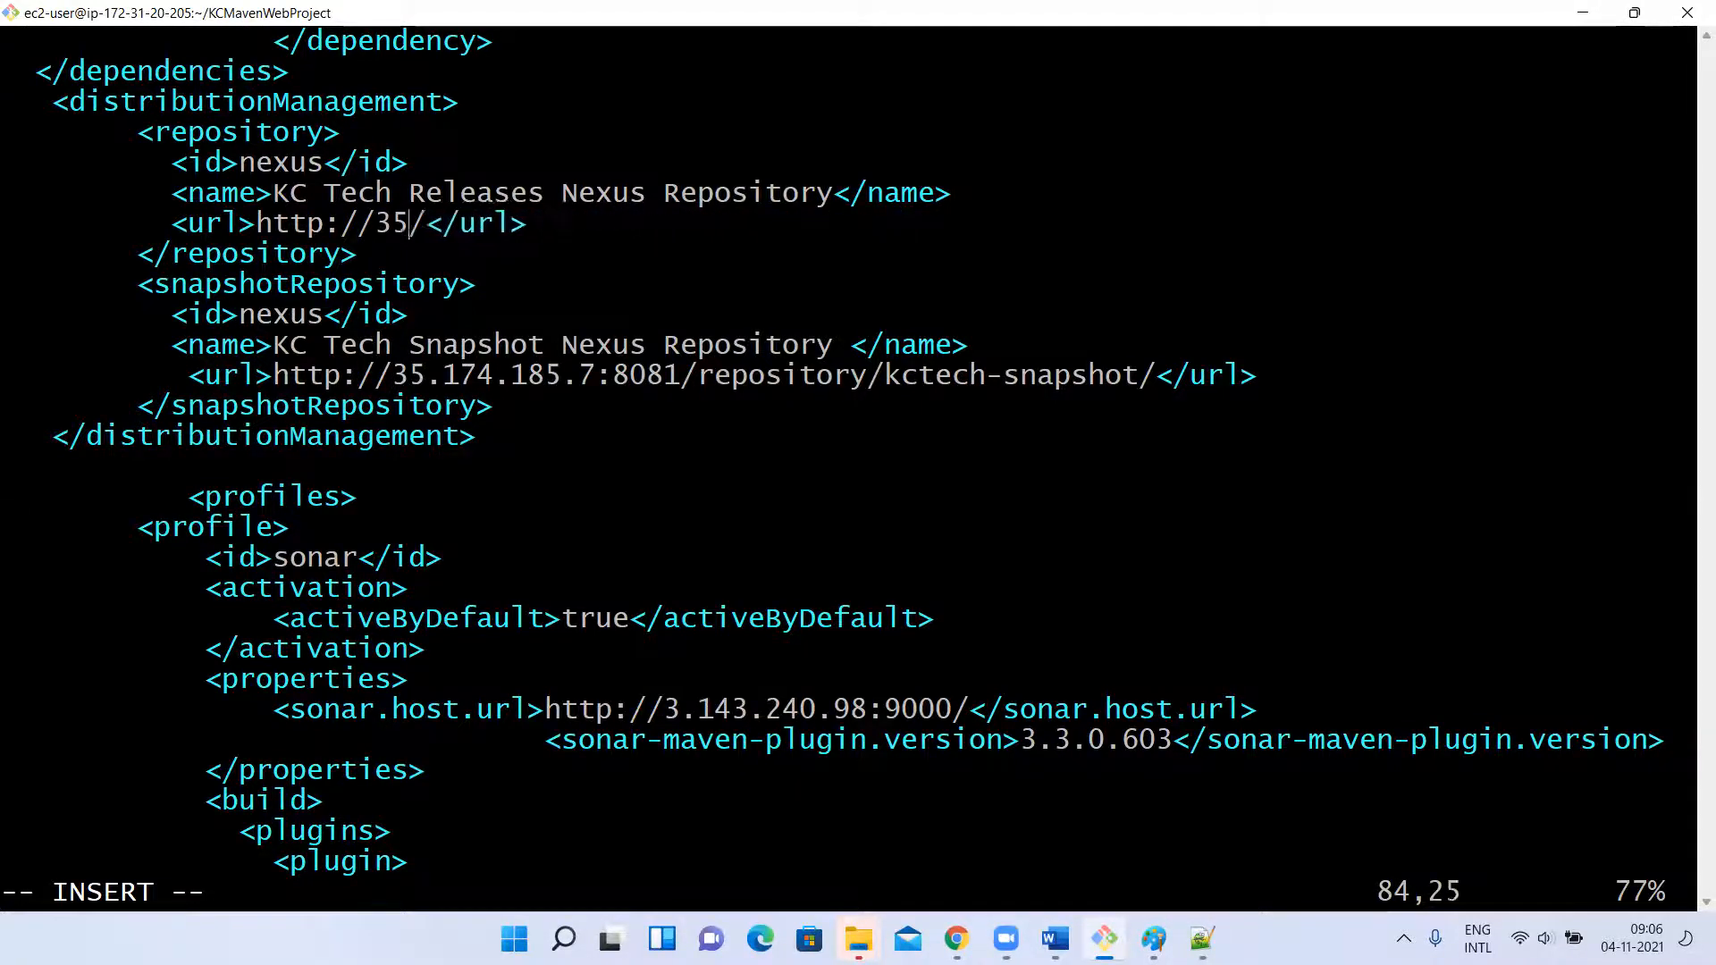
pyautogui.press('BackSpace')
pyautogui.press('BackSpace')
pyautogui.press('Delete')
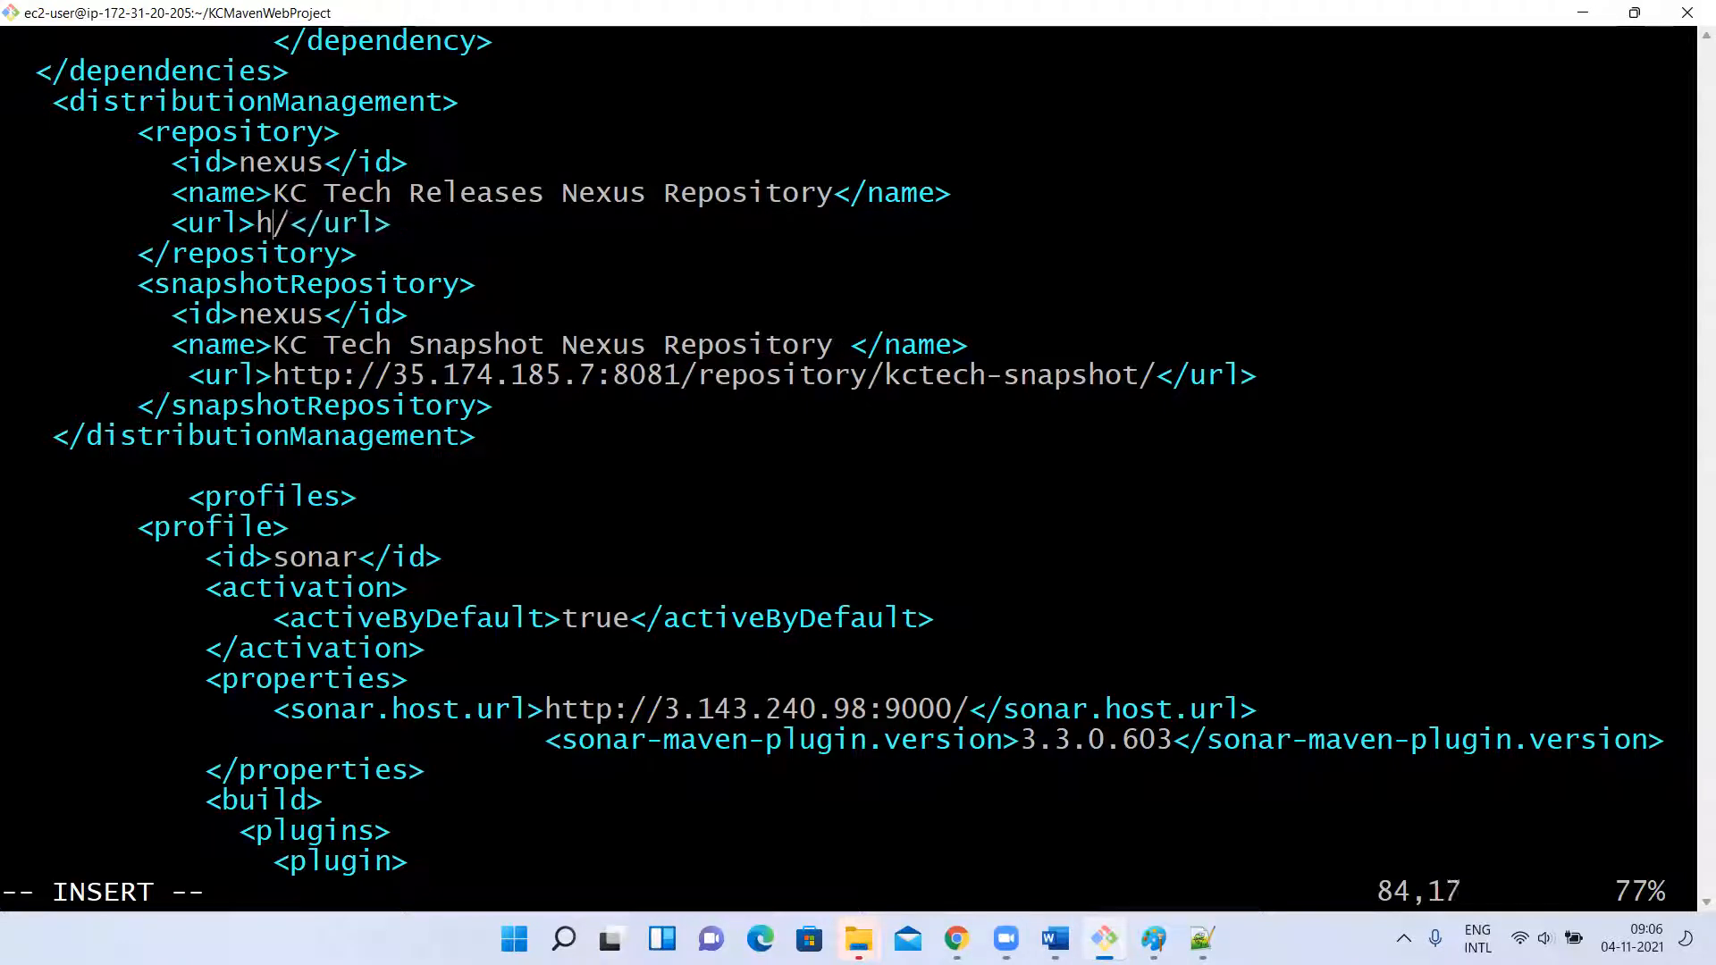
pyautogui.rightClick(434, 213)
pyautogui.click(473, 284)
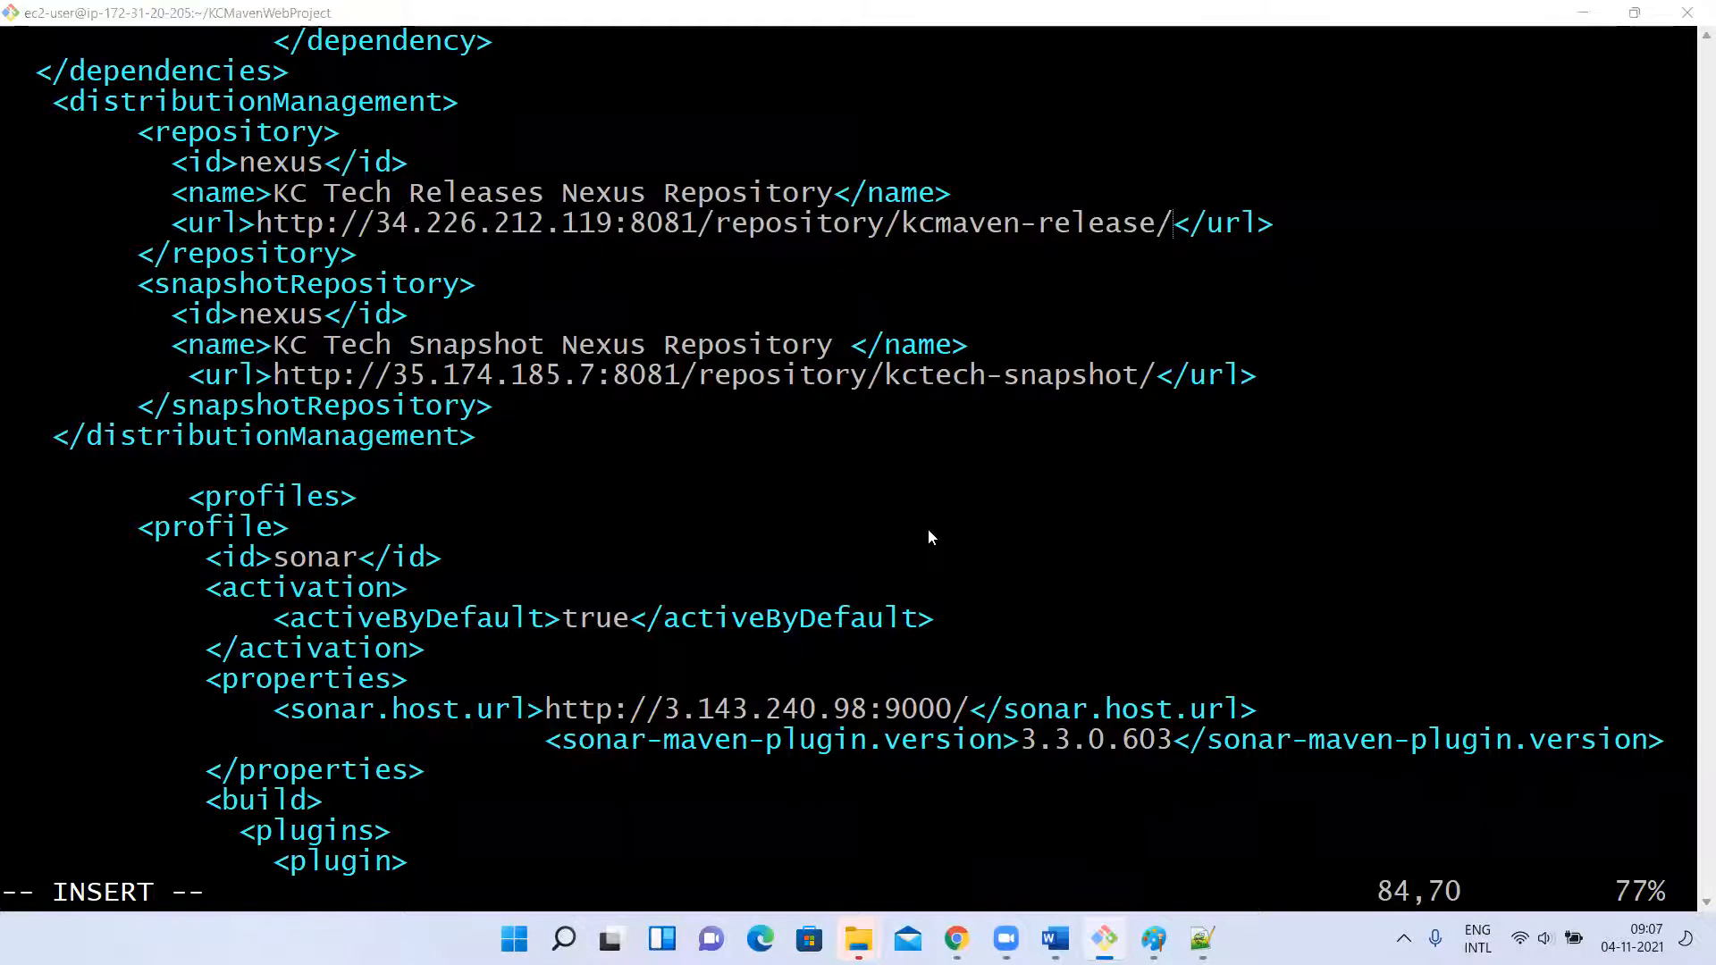
# Switch to Chrome and copy the kcmaven-snapshot repository's URL from the Nexus repositories list.
pyautogui.hotkey('alt', 'Tab')
pyautogui.click(1107, 451)
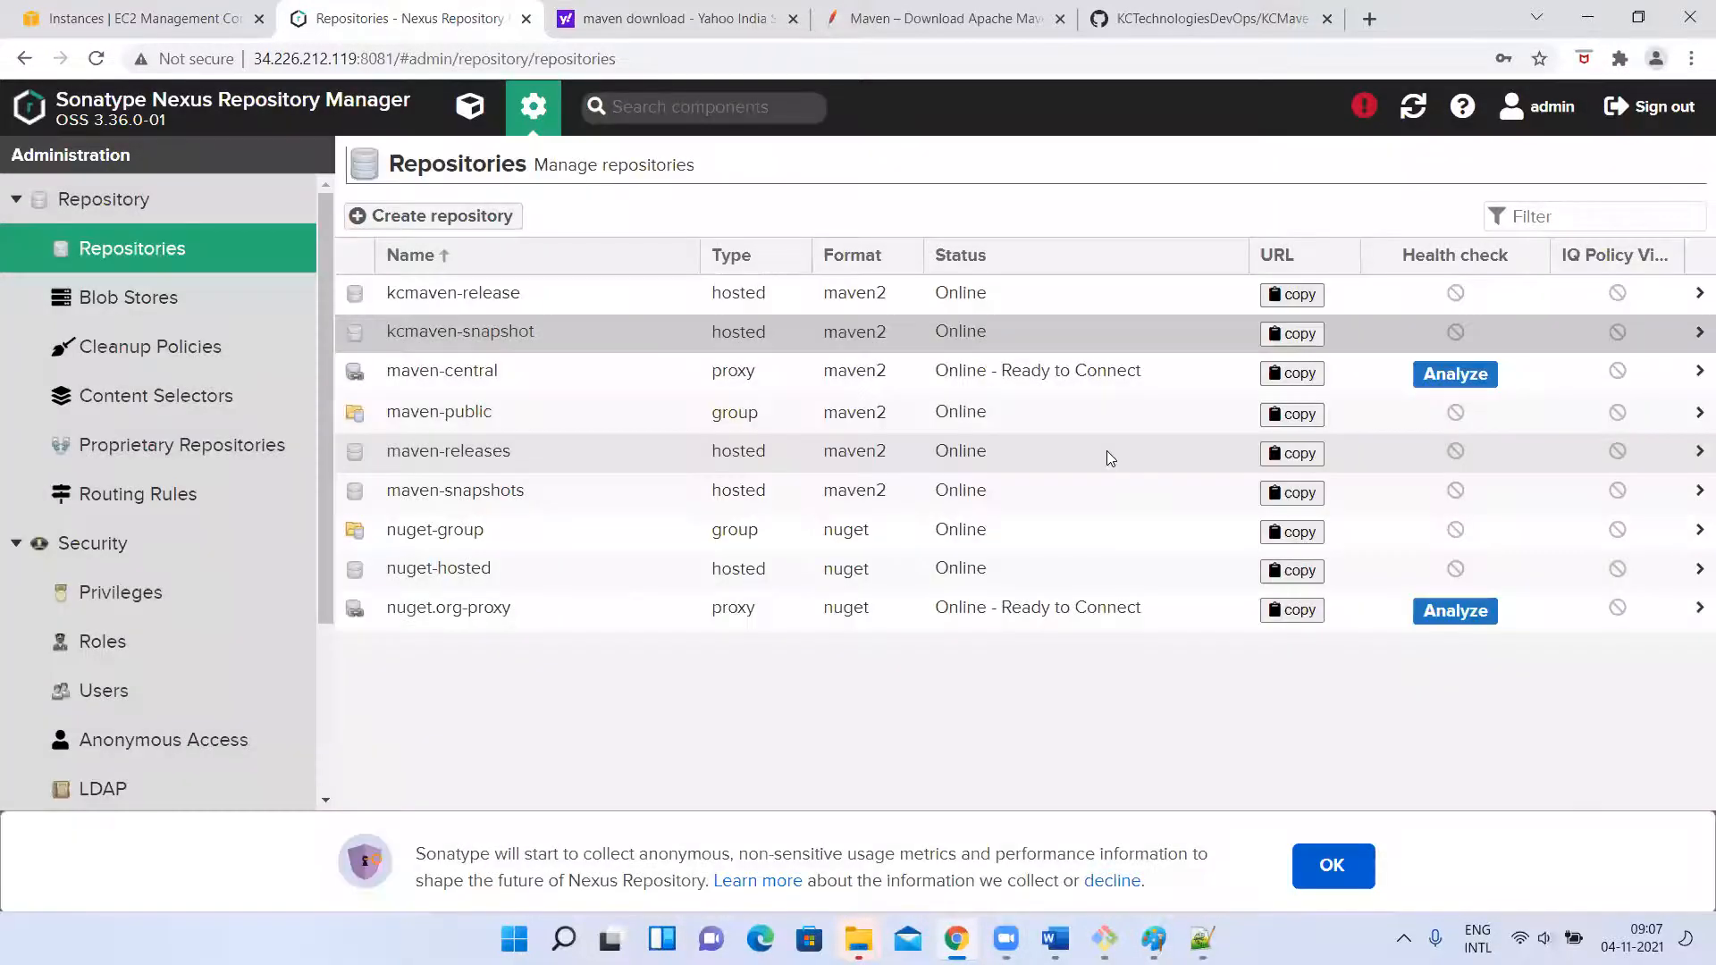
pyautogui.click(1303, 335)
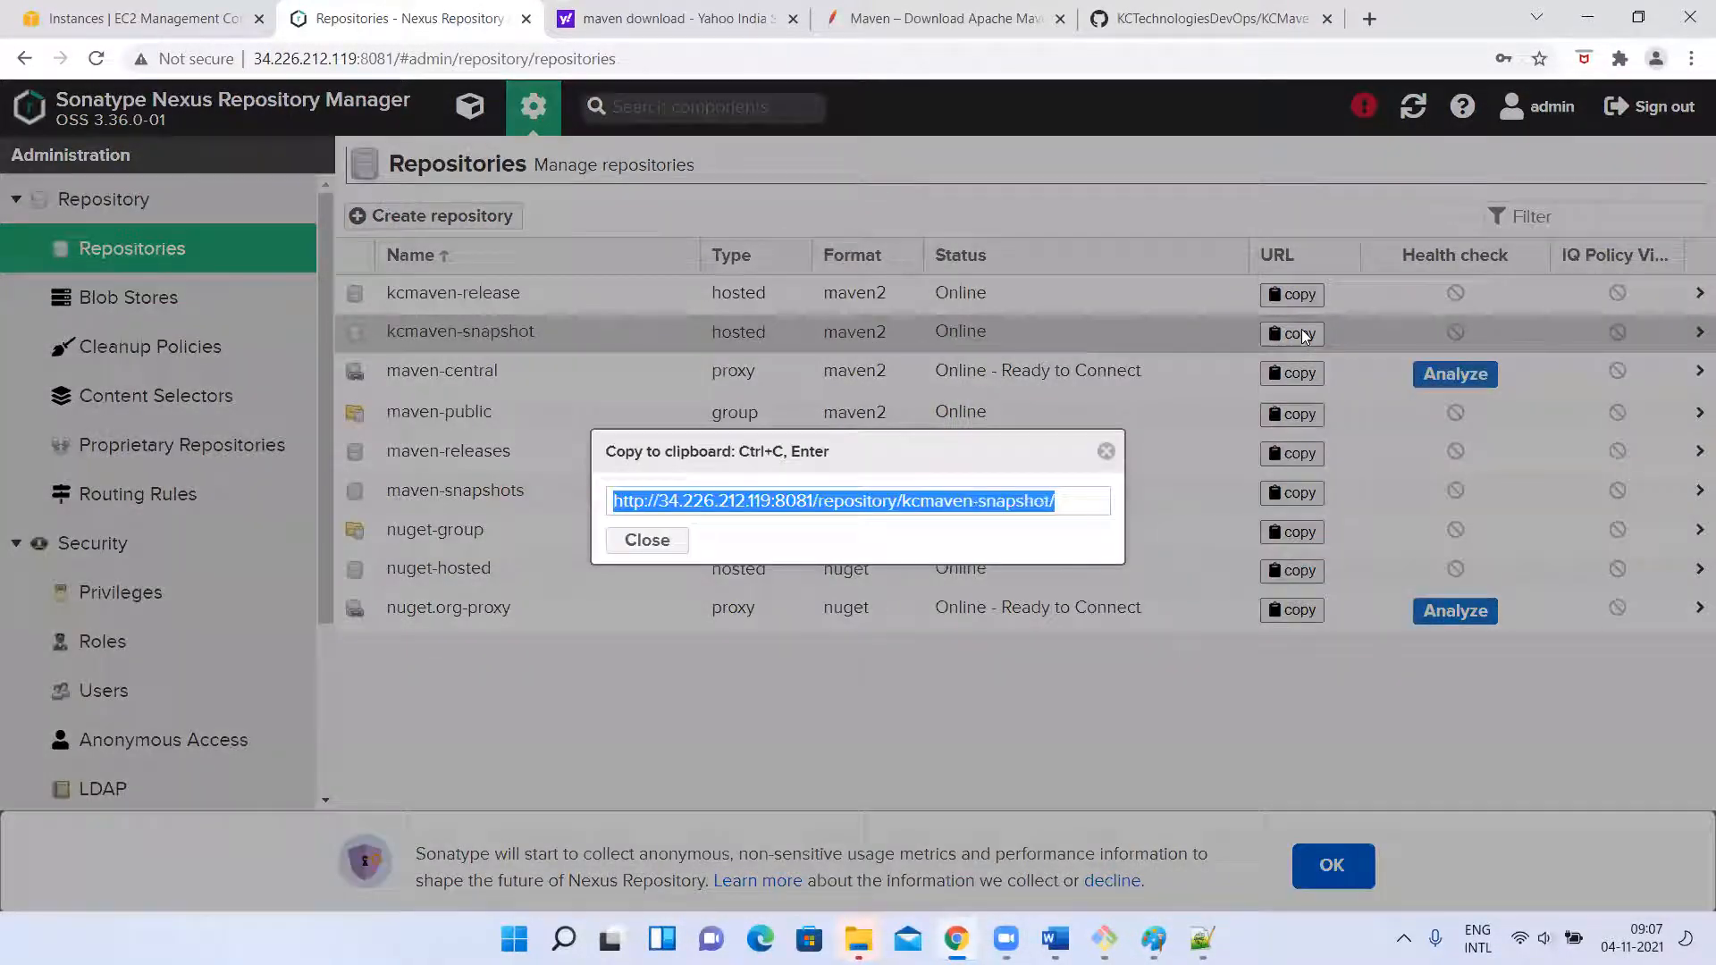
# Switch to the EC2 terminal and clear the old snapshotRepository URL from distributionManagement in pom.xml.
pyautogui.hotkey('alt', 'Tab')
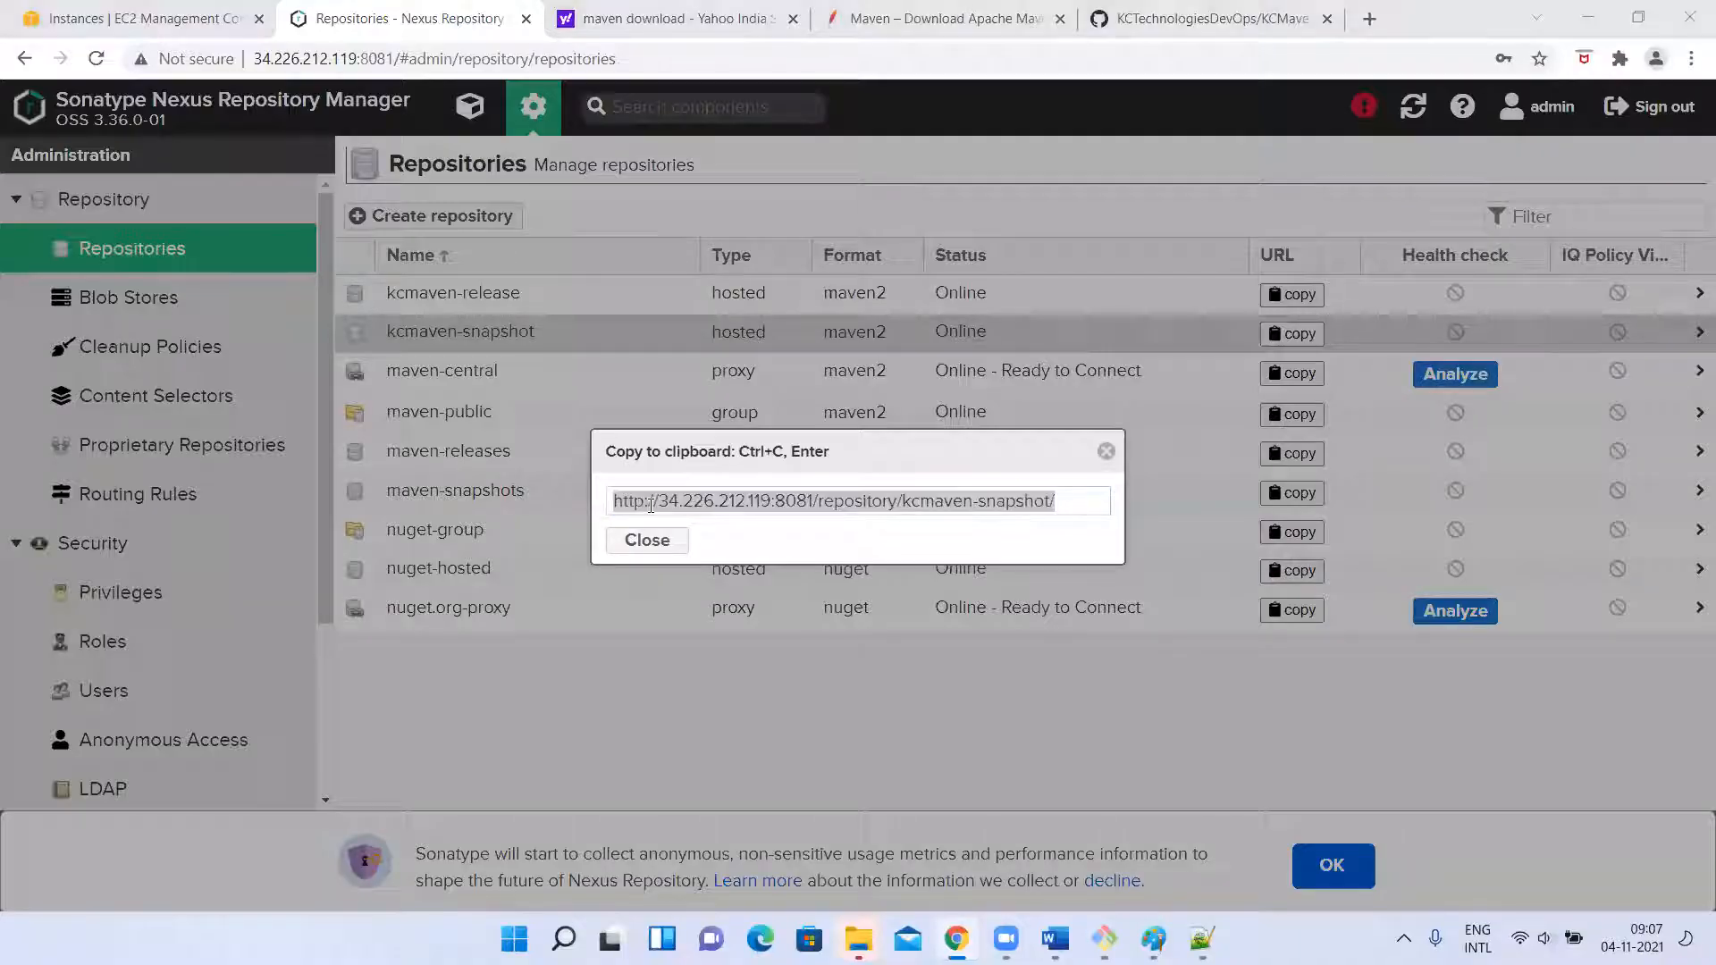
pyautogui.press('Down')
pyautogui.press('Down')
pyautogui.press('Down')
pyautogui.press('Down')
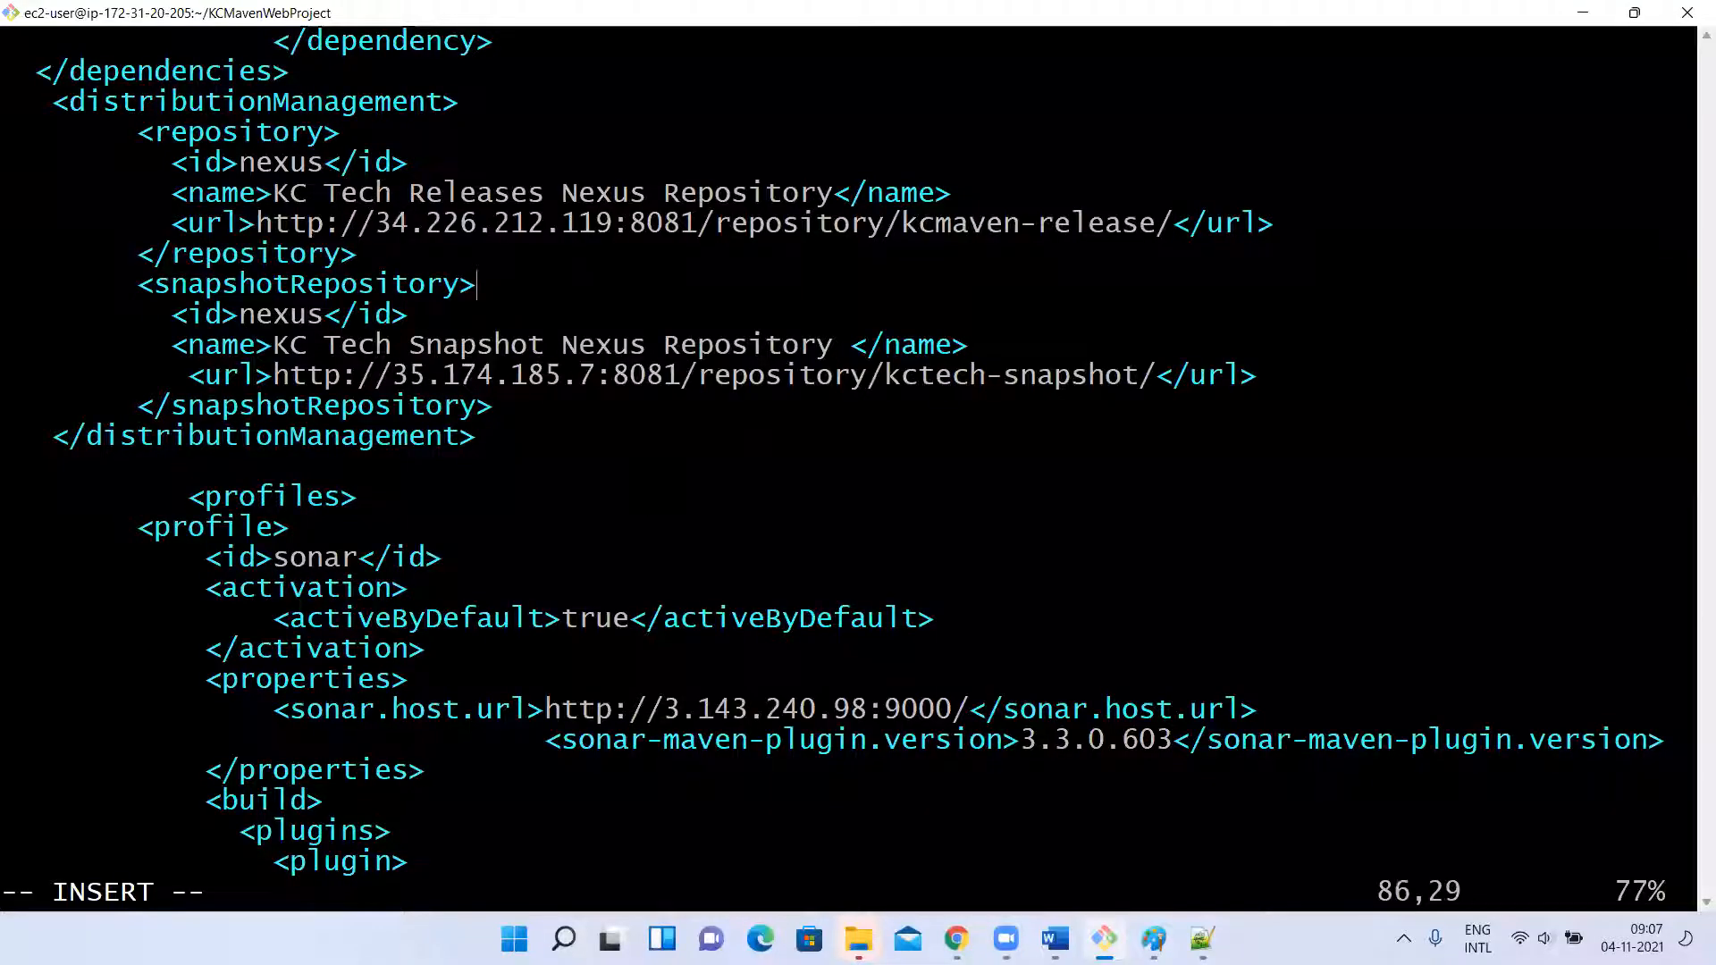
pyautogui.press('Down')
pyautogui.press('Down')
pyautogui.press('Left')
pyautogui.press('Left')
pyautogui.press('Up')
pyautogui.press('BackSpace')
pyautogui.press('BackSpace')
pyautogui.press('BackSpace')
pyautogui.press('BackSpace')
pyautogui.press('BackSpace')
pyautogui.press('BackSpace')
pyautogui.press('BackSpace')
pyautogui.press('BackSpace')
pyautogui.press('BackSpace')
pyautogui.press('BackSpace')
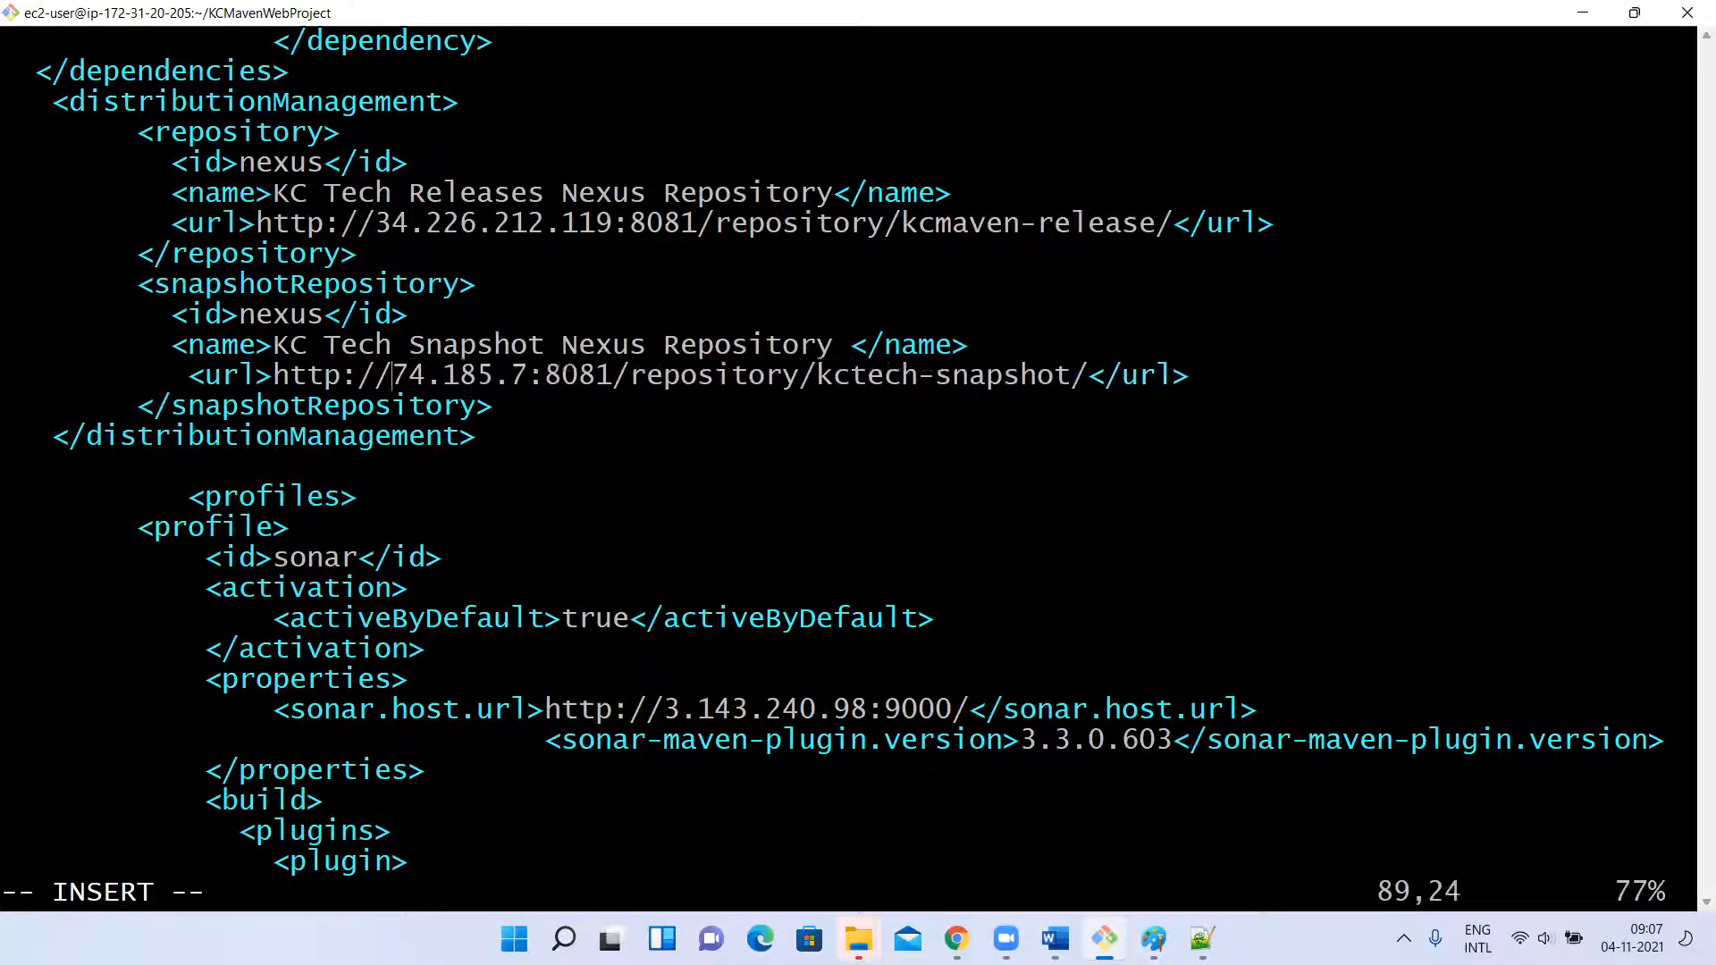
pyautogui.press('BackSpace')
pyautogui.press('Delete')
pyautogui.press('Delete')
pyautogui.press('Delete')
pyautogui.press('Delete')
pyautogui.press('Delete')
pyautogui.press('Delete')
pyautogui.press('Delete')
pyautogui.press('Delete')
pyautogui.press('Delete')
pyautogui.press('Delete')
pyautogui.press('Delete')
pyautogui.press('Delete')
pyautogui.press('Delete')
pyautogui.press('Delete')
pyautogui.press('Delete')
pyautogui.press('Delete')
pyautogui.press('Delete')
pyautogui.press('Delete')
pyautogui.press('Delete')
pyautogui.press('Delete')
pyautogui.press('Delete')
pyautogui.press('Delete')
pyautogui.press('Delete')
pyautogui.press('Delete')
pyautogui.press('Delete')
pyautogui.press('Delete')
pyautogui.press('Delete')
pyautogui.press('Delete')
pyautogui.press('Delete')
pyautogui.press('Delete')
pyautogui.press('Delete')
pyautogui.press('Delete')
pyautogui.press('Delete')
pyautogui.press('Delete')
pyautogui.press('Delete')
pyautogui.press('Delete')
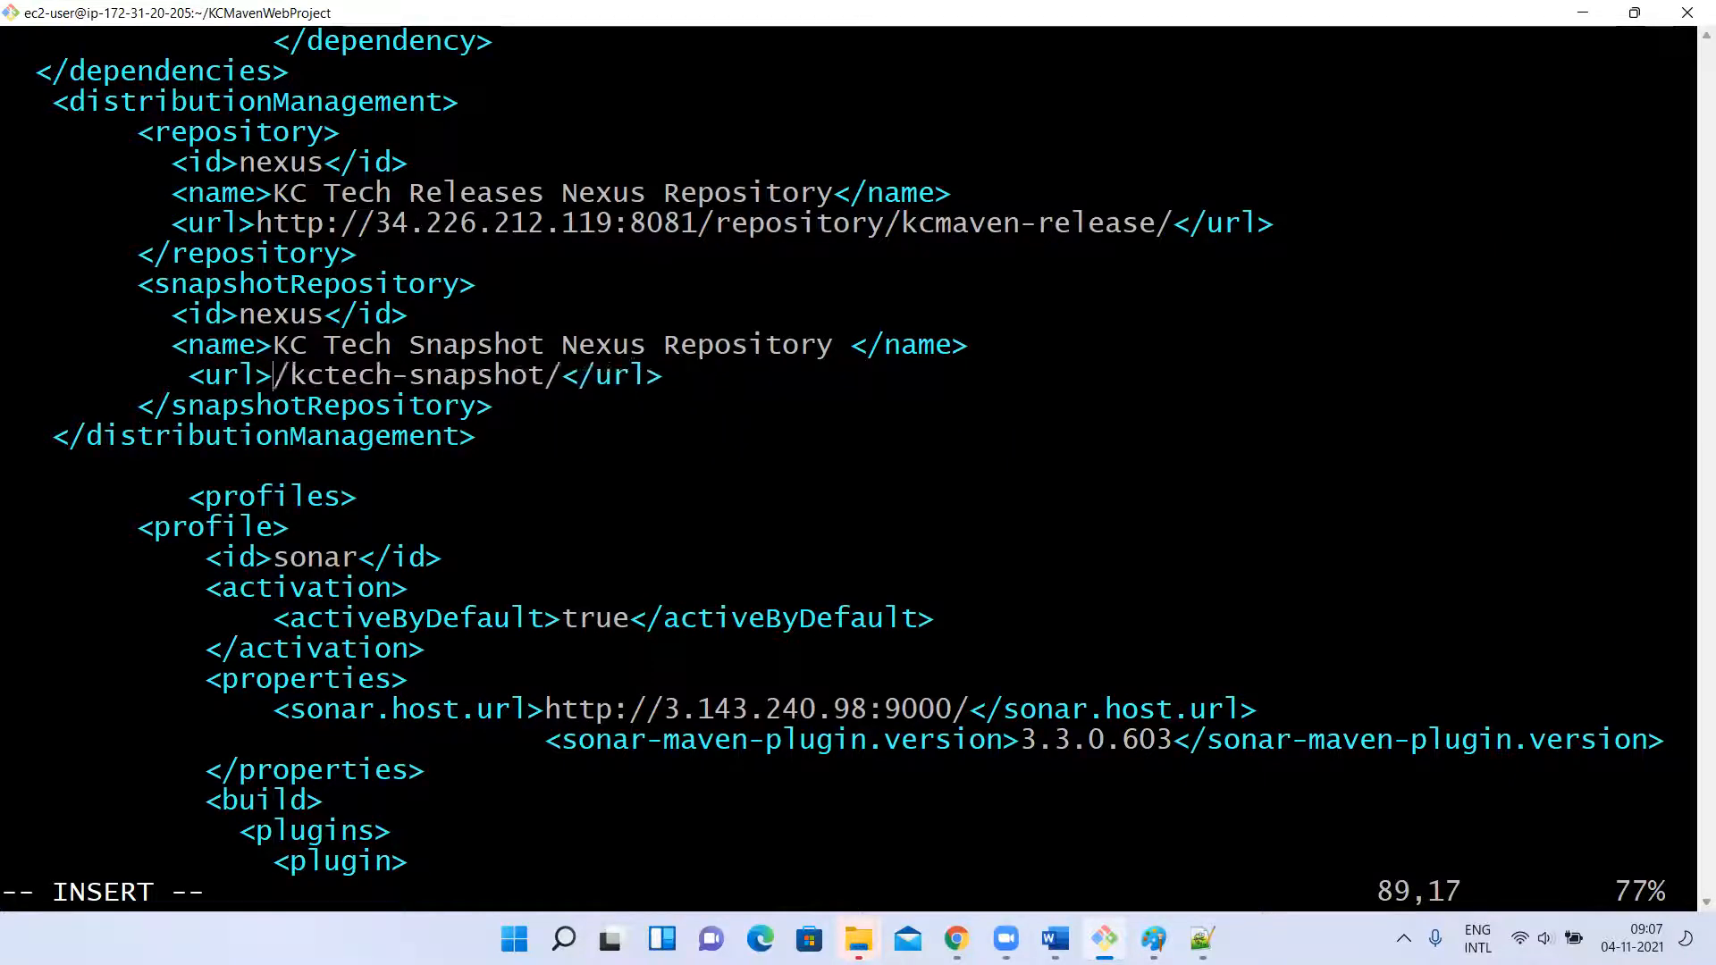
pyautogui.press('Delete')
pyautogui.press('Delete')
pyautogui.press('Delete')
pyautogui.press('Delete')
pyautogui.press('Delete')
pyautogui.press('Delete')
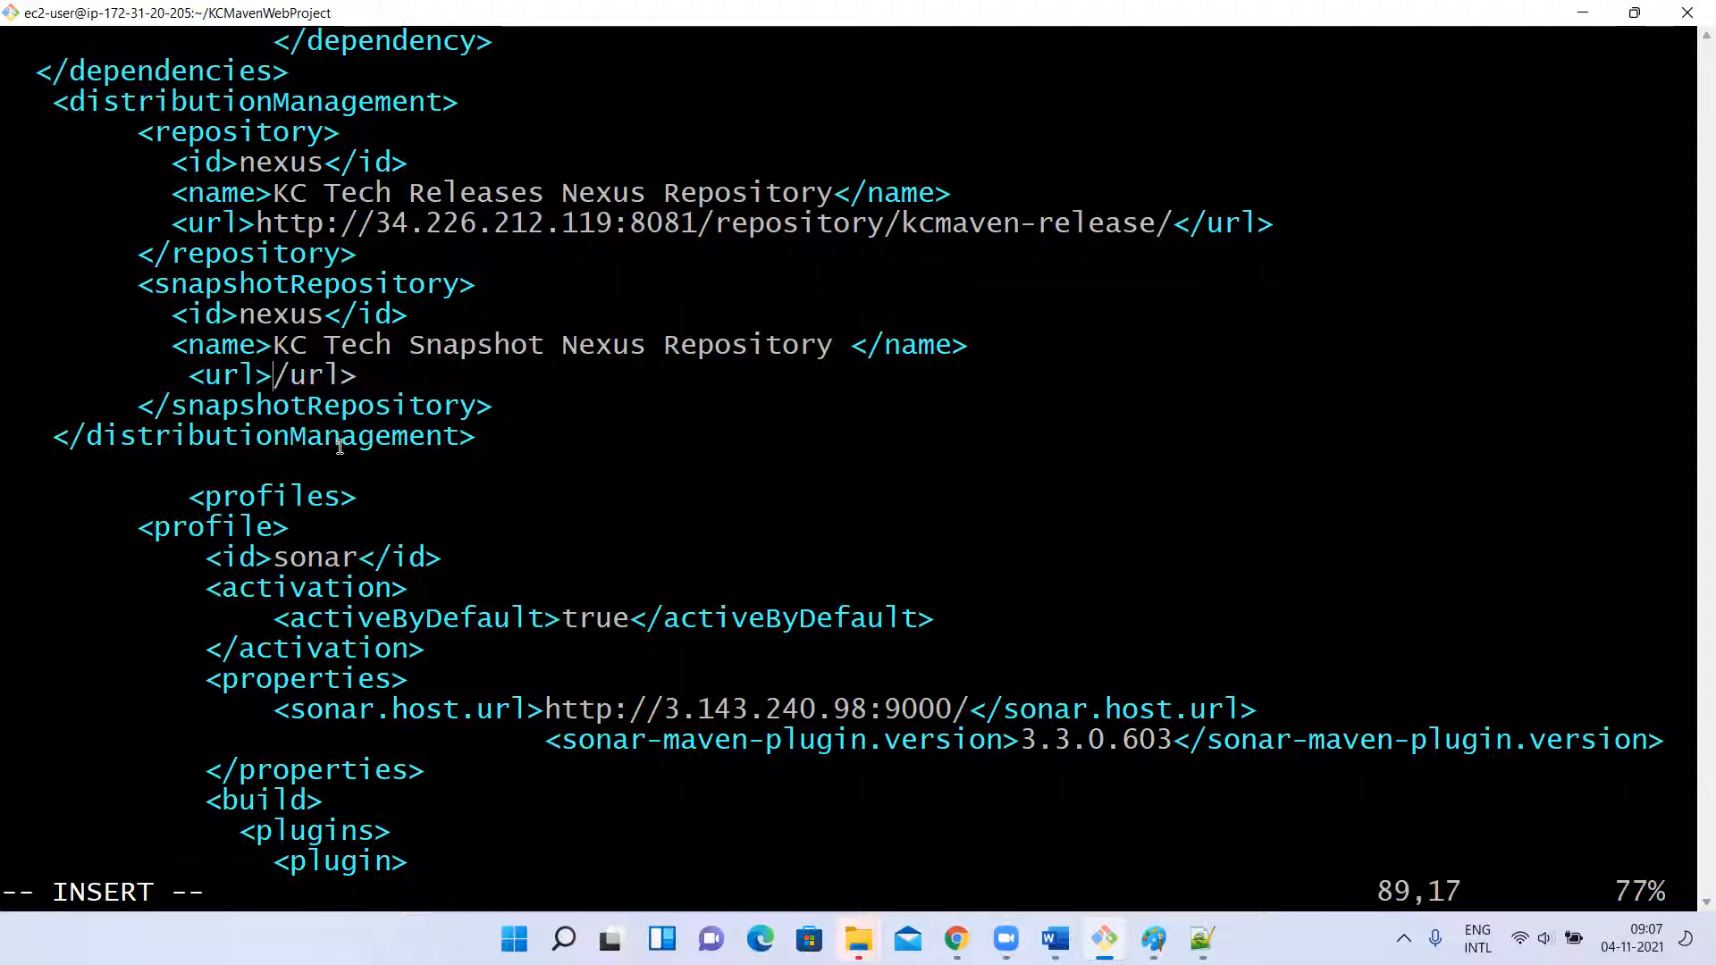
pyautogui.write('<')
pyautogui.press('Left')
pyautogui.rightClick(232, 348)
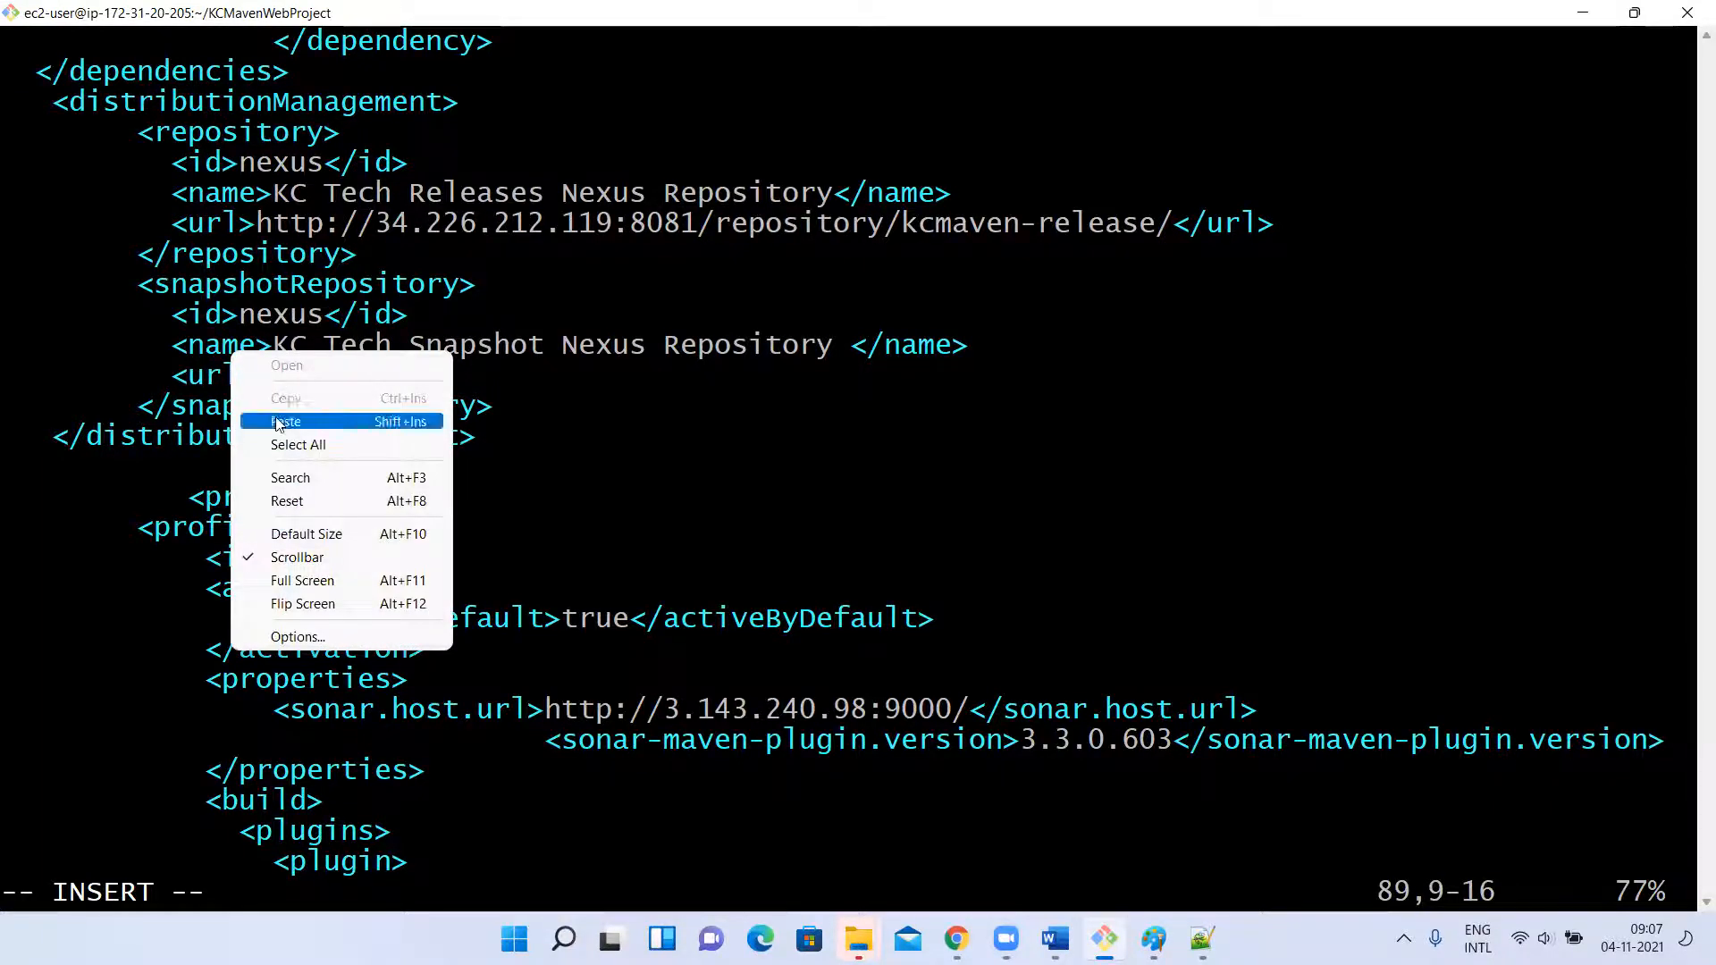
pyautogui.click(279, 415)
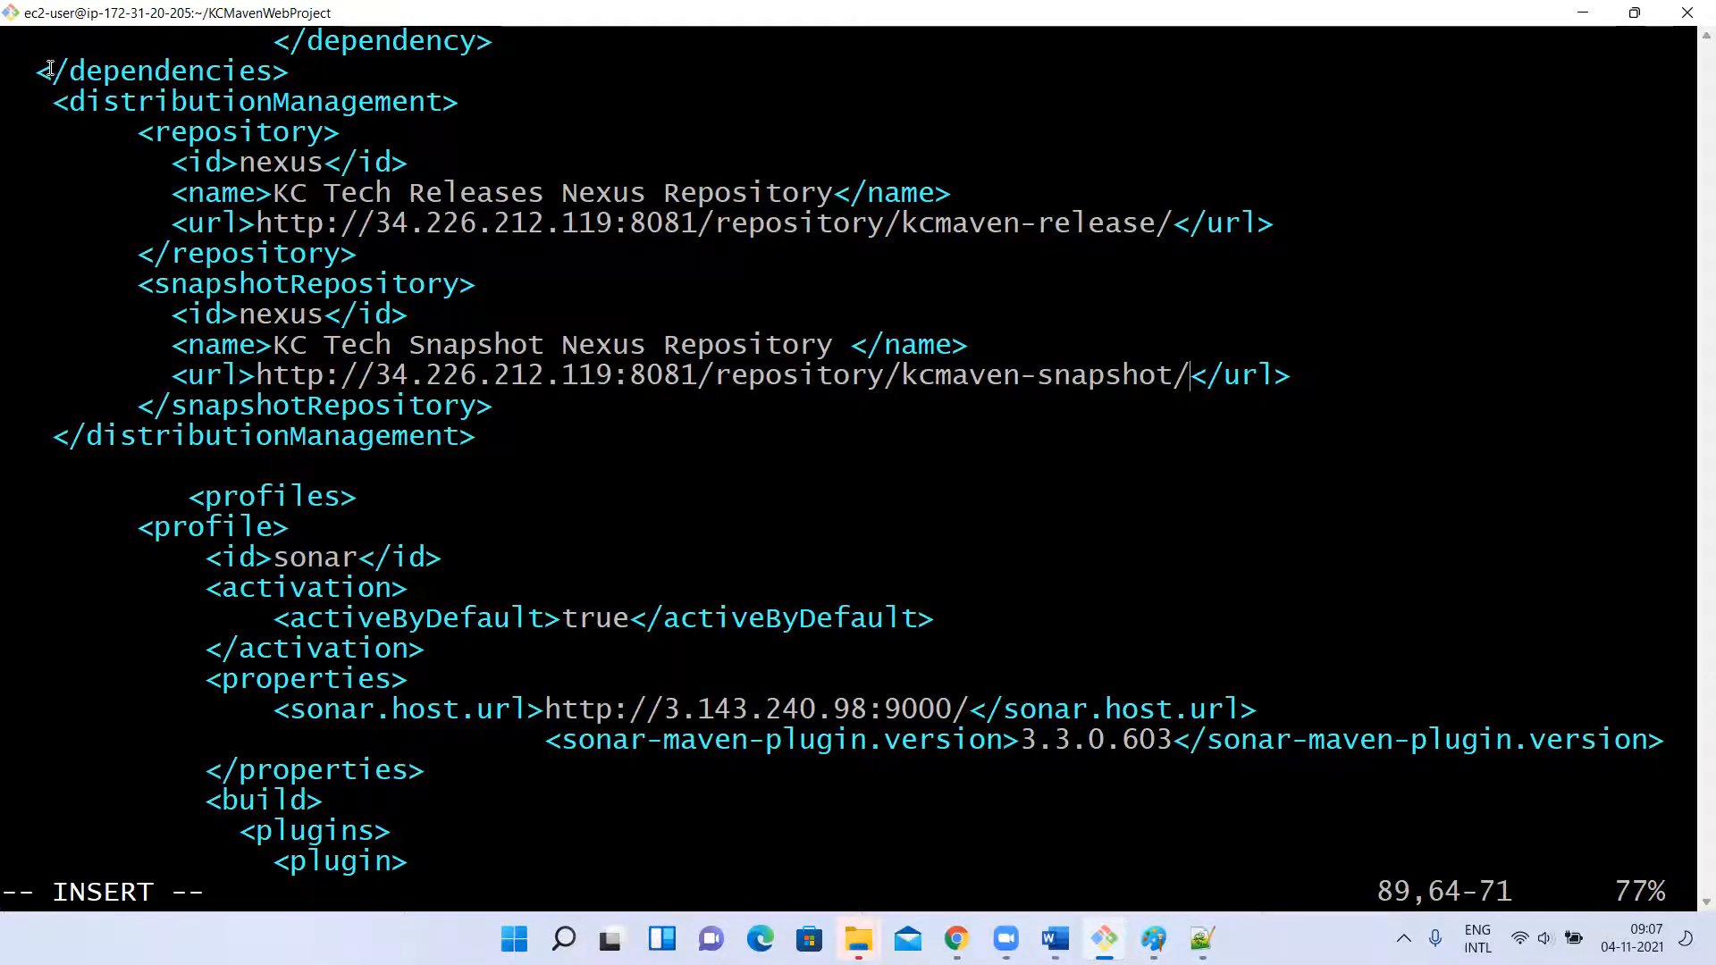
# Review the distributionManagement block in pom.xml, checking its opening and closing tags, the repository section and the snapshot URL.
pyautogui.moveTo(64, 107); pyautogui.dragTo(447, 109)
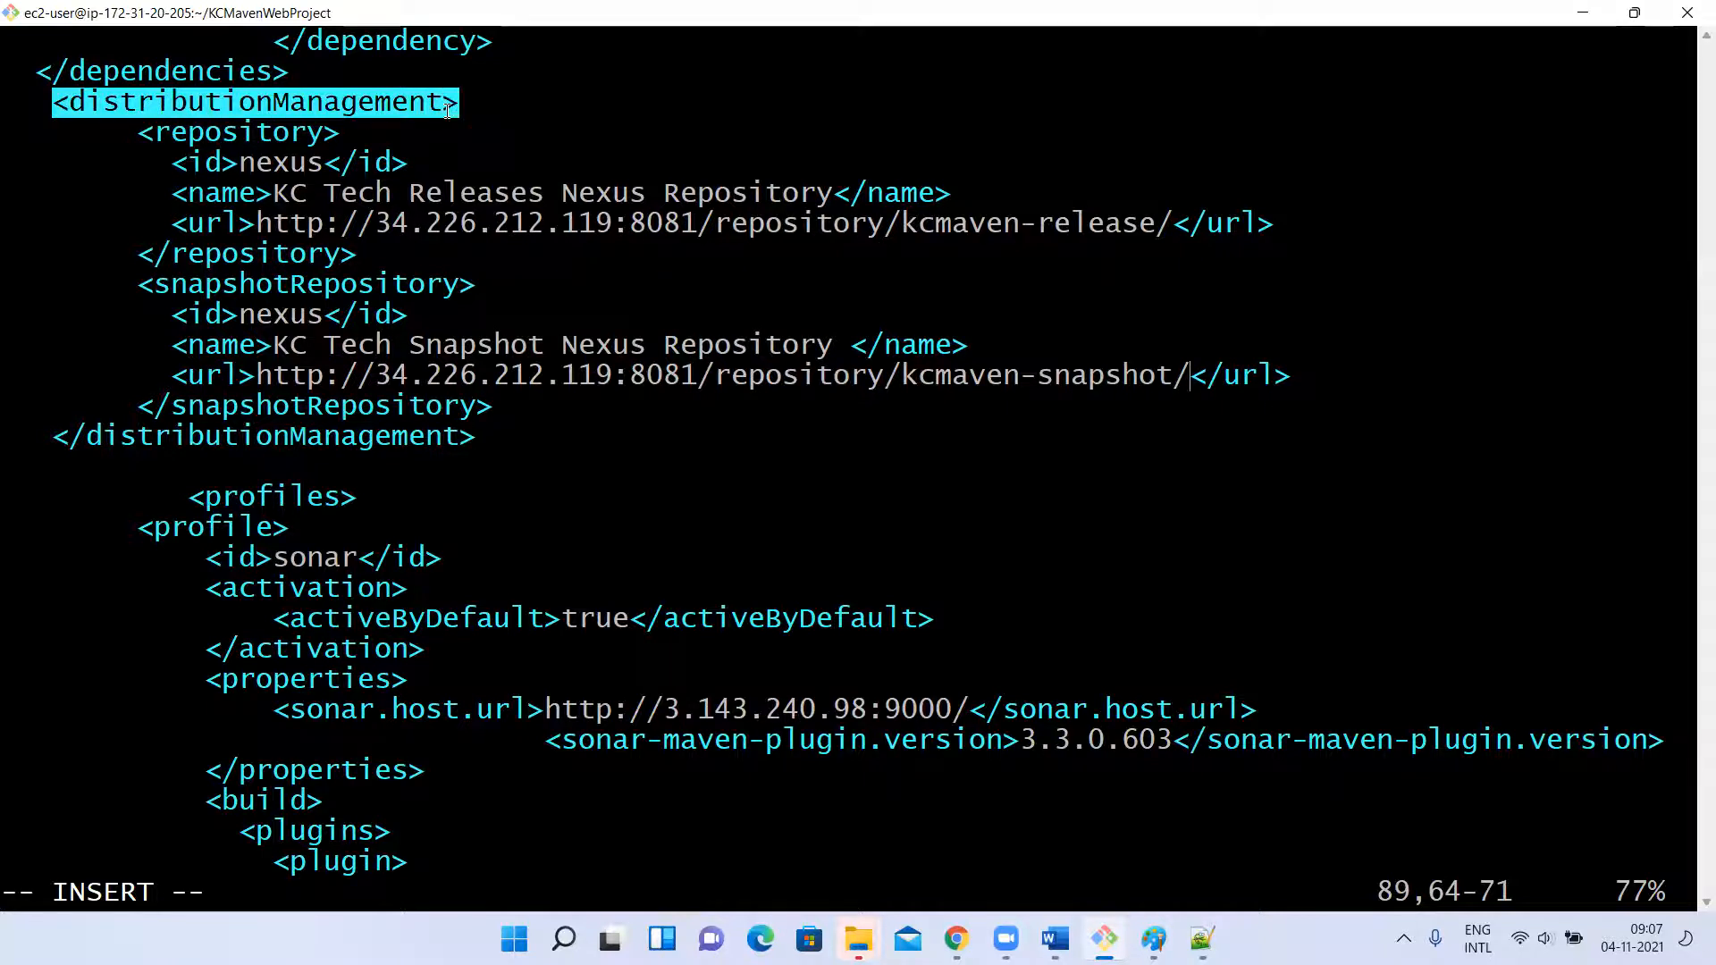
pyautogui.moveTo(74, 443); pyautogui.dragTo(474, 440)
pyautogui.click(239, 131)
pyautogui.doubleClick(239, 131)
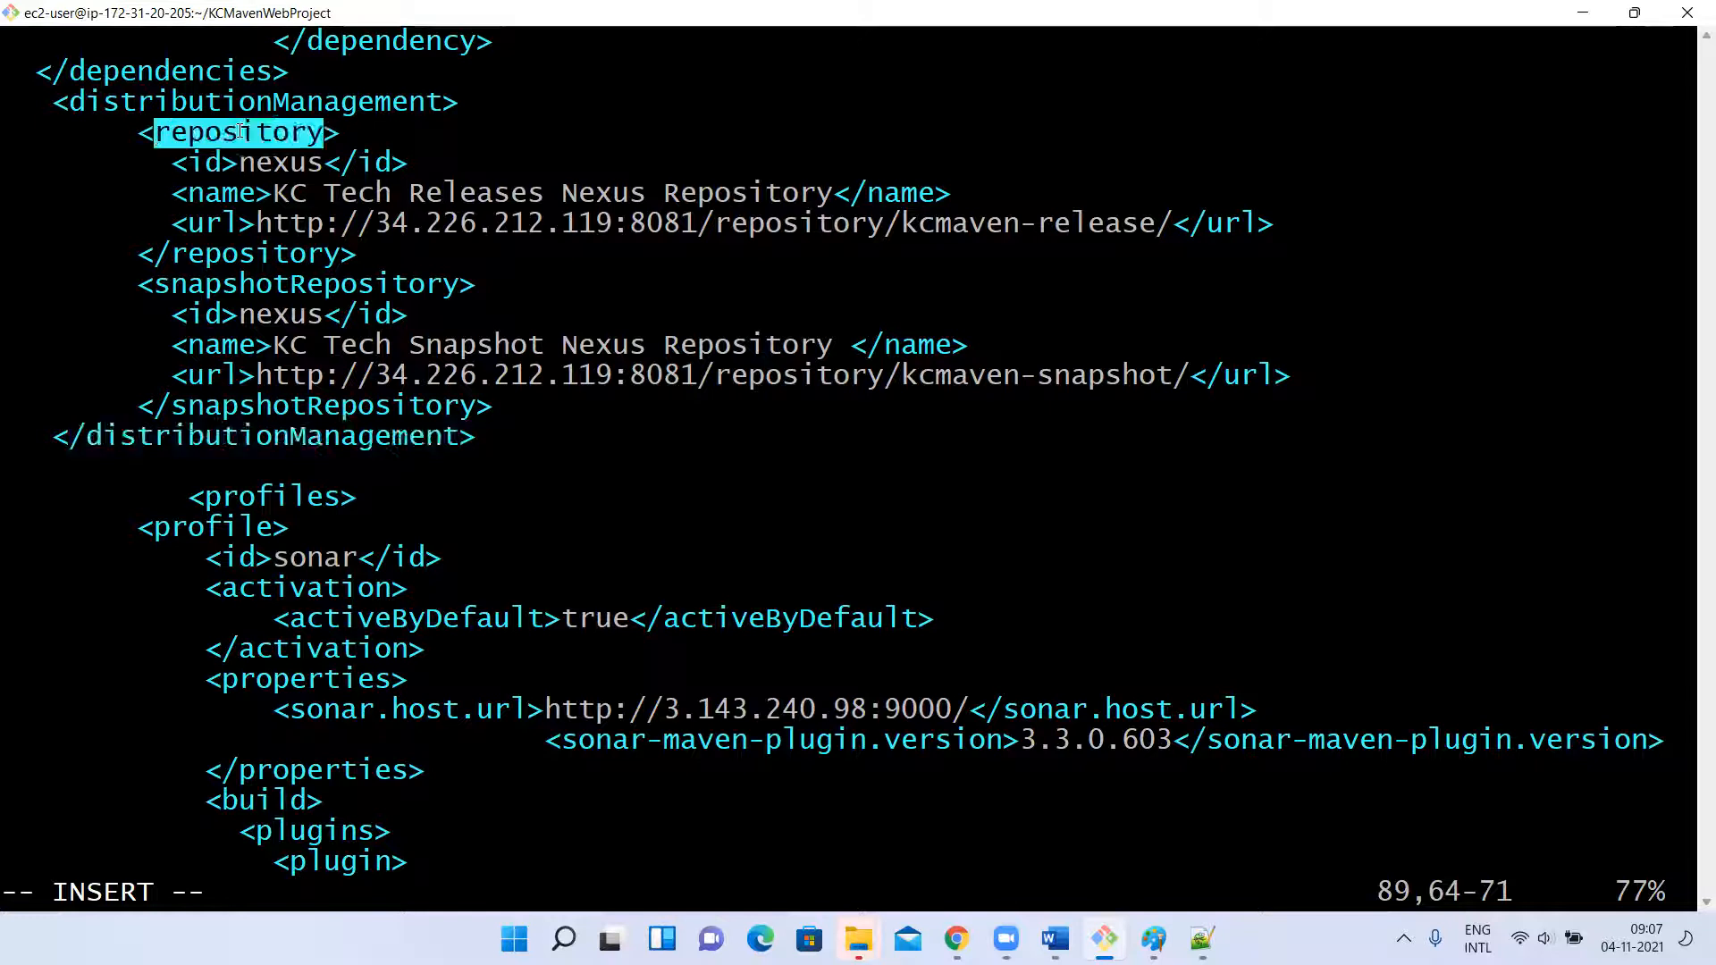
pyautogui.click(223, 252)
pyautogui.moveTo(141, 135); pyautogui.dragTo(358, 255)
pyautogui.click(266, 161)
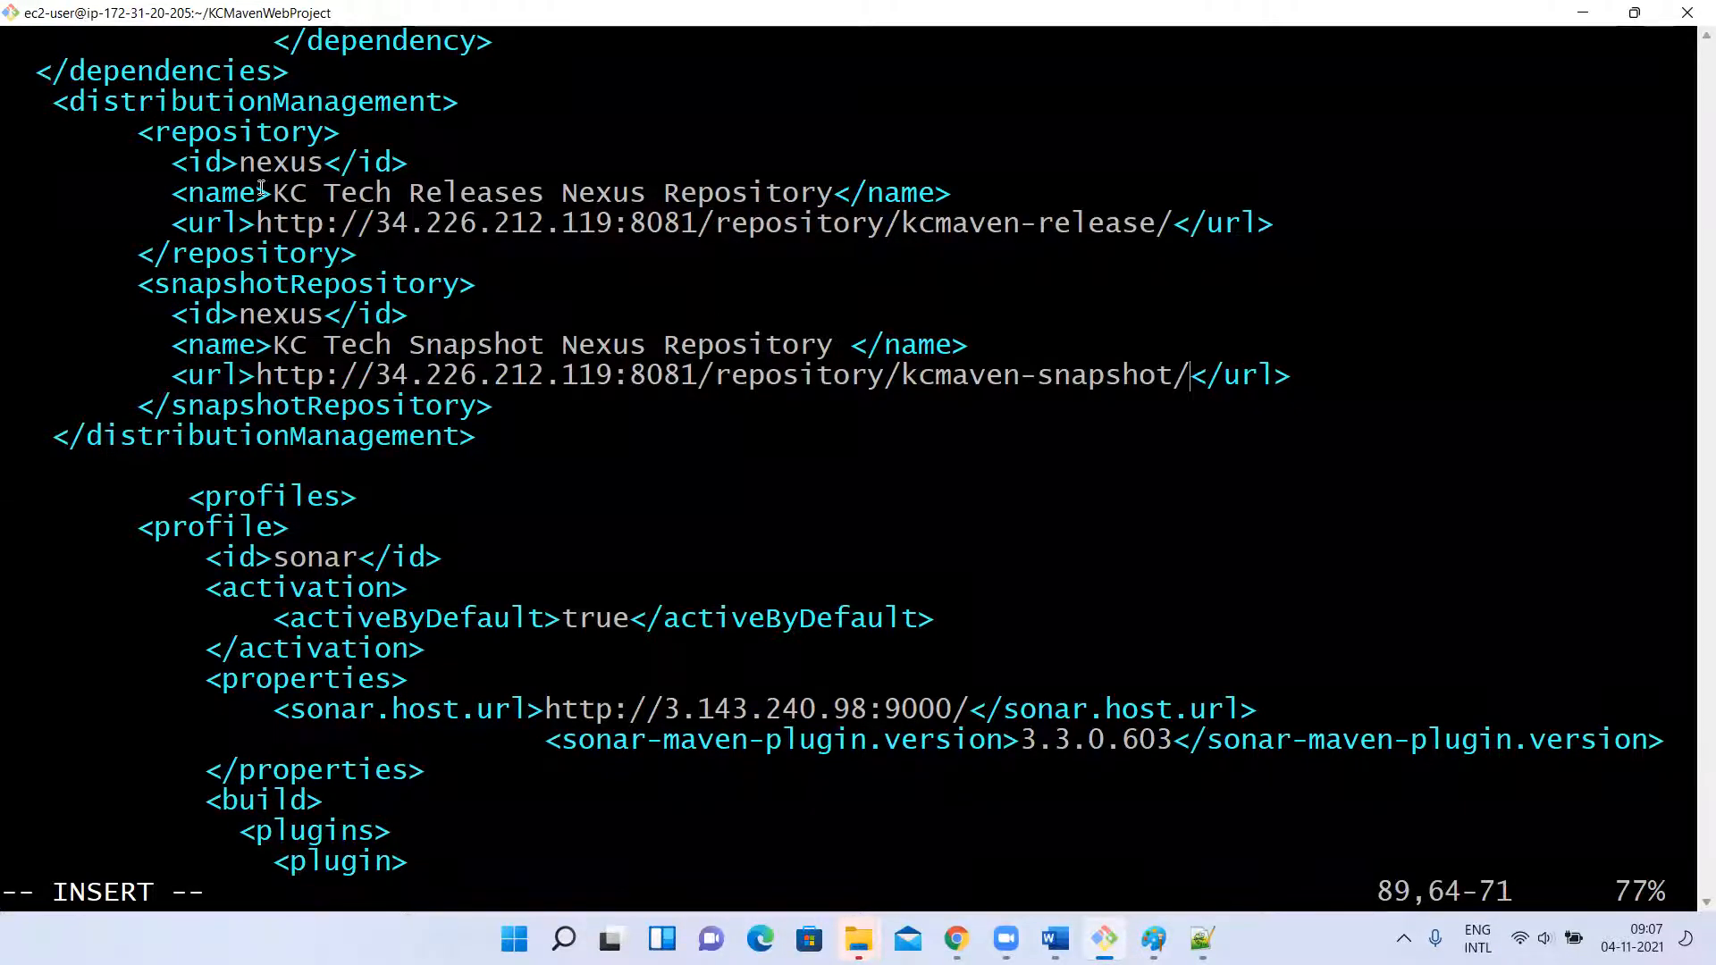
pyautogui.moveTo(177, 375); pyautogui.dragTo(1215, 402)
pyautogui.click(1214, 399)
# Save pom.xml and quit vi with :wq.
pyautogui.press('Escape')
pyautogui.write(':wq')
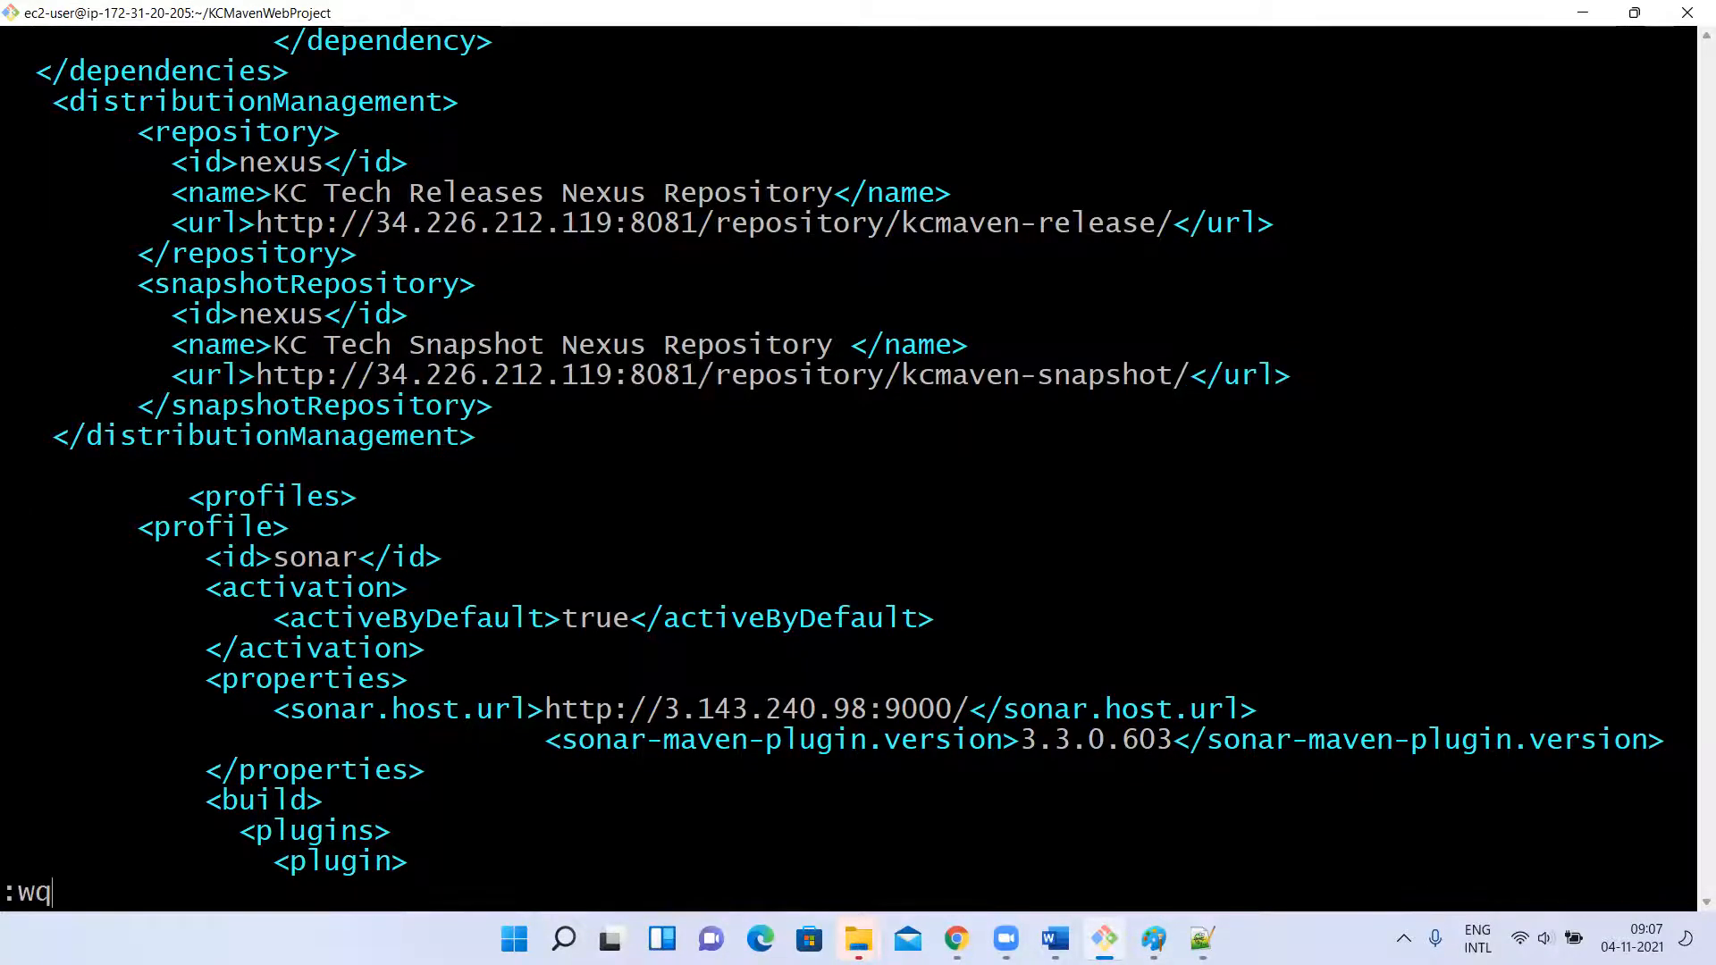
pyautogui.press('Return')
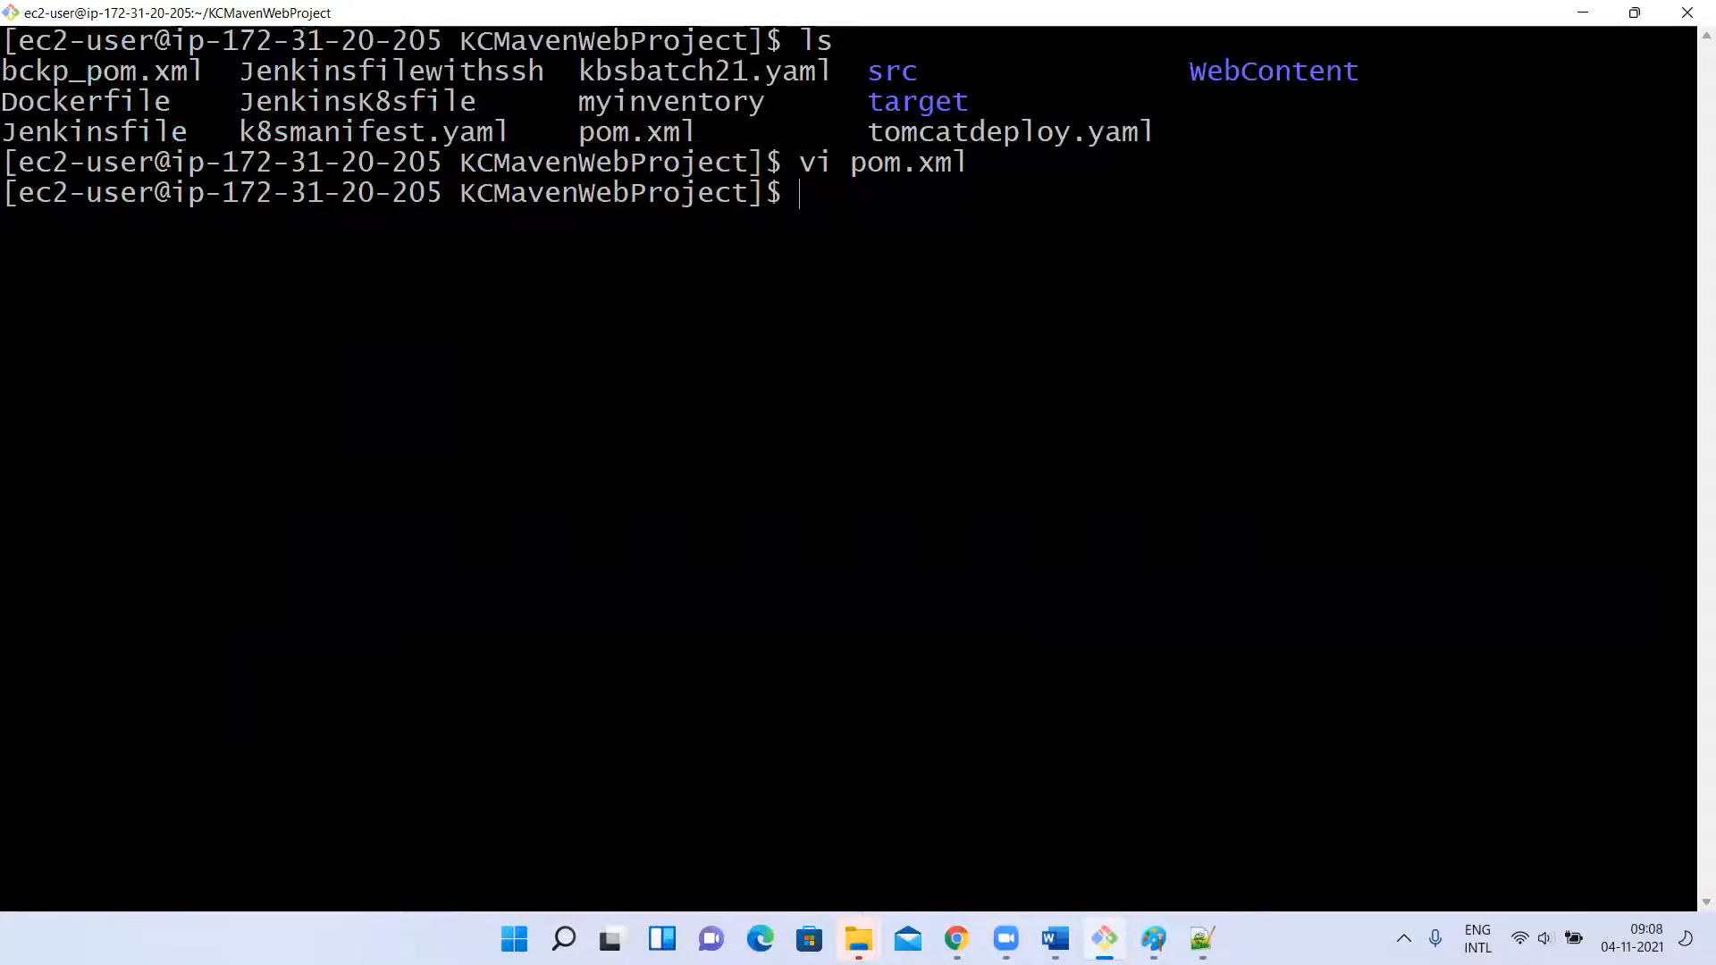
# Build KCMavenWebProject on the server with mvn clean package, clearing the terminal before and after the build.
pyautogui.write('clear')
pyautogui.press('Return')
pyautogui.write('m')
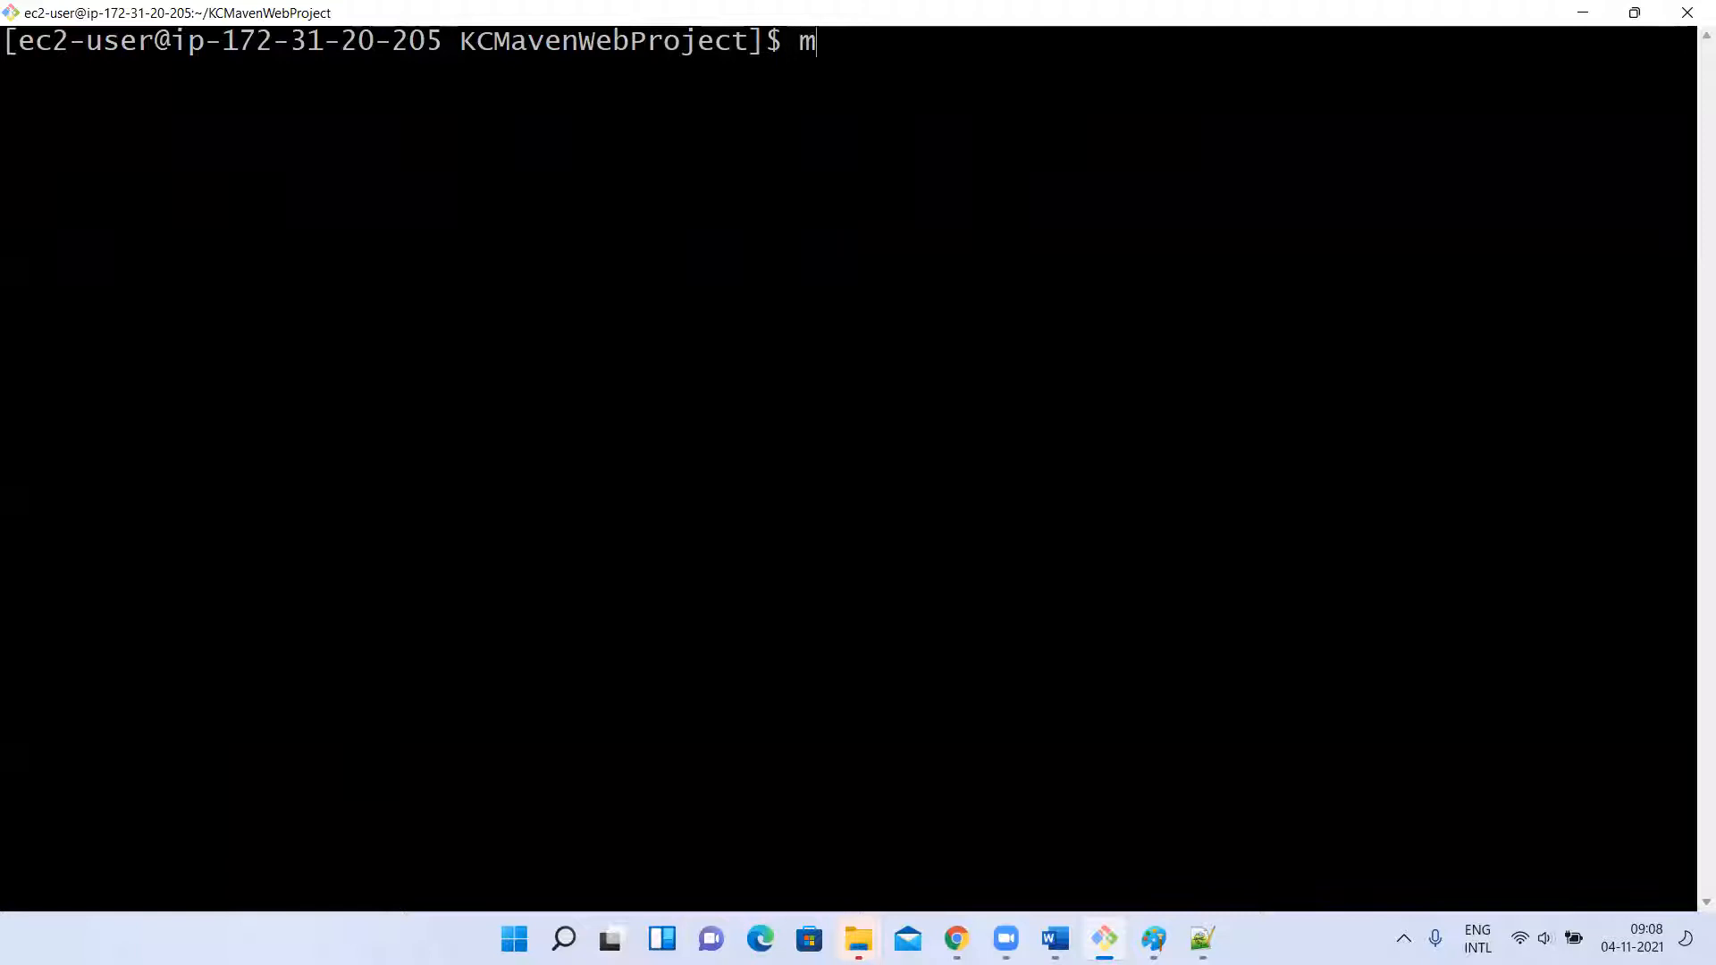
pyautogui.write('vn clean package')
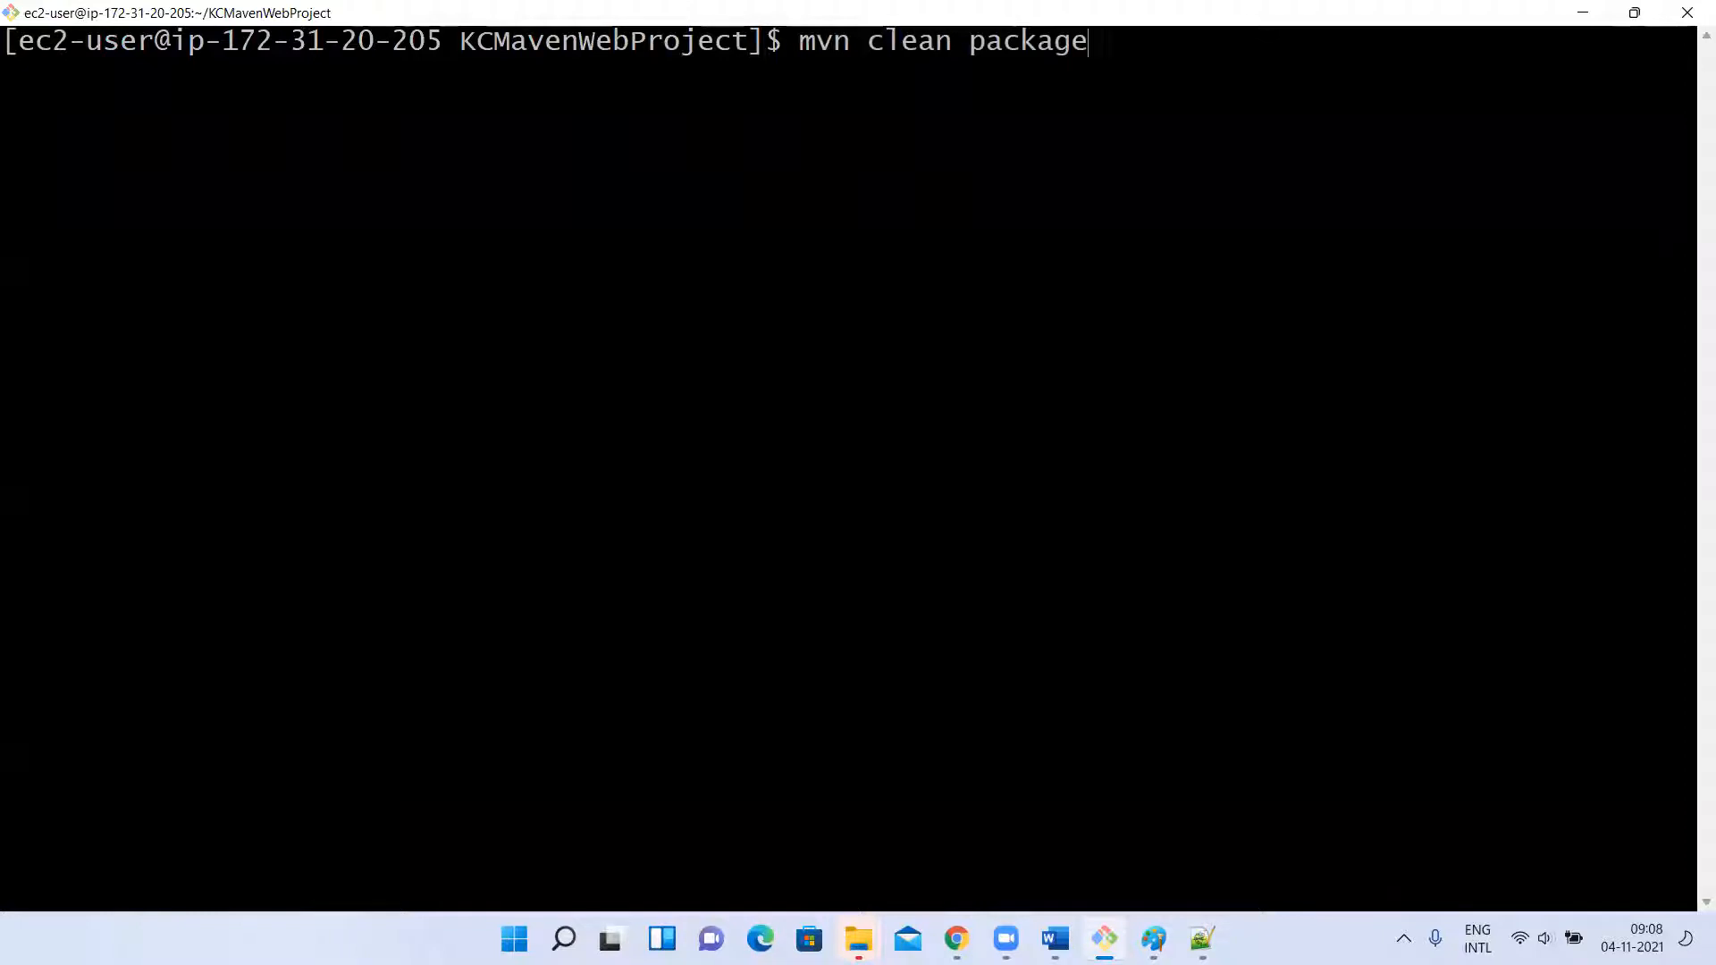
pyautogui.press('Return')
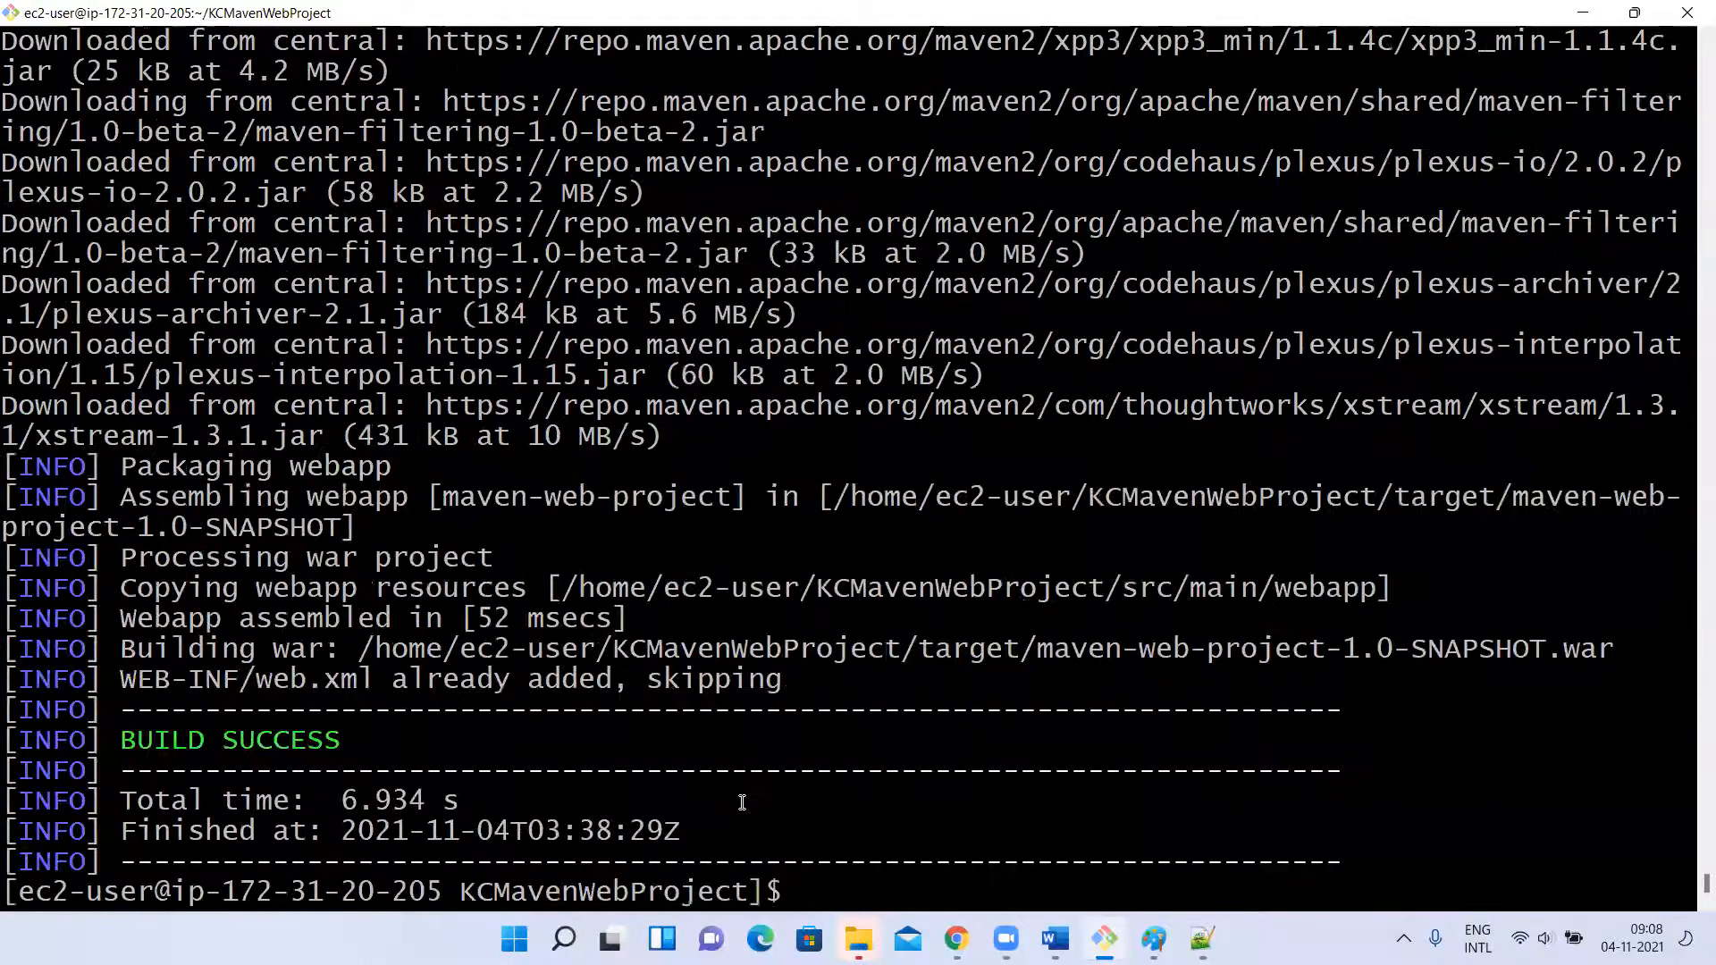
pyautogui.write('clear')
pyautogui.press('Return')
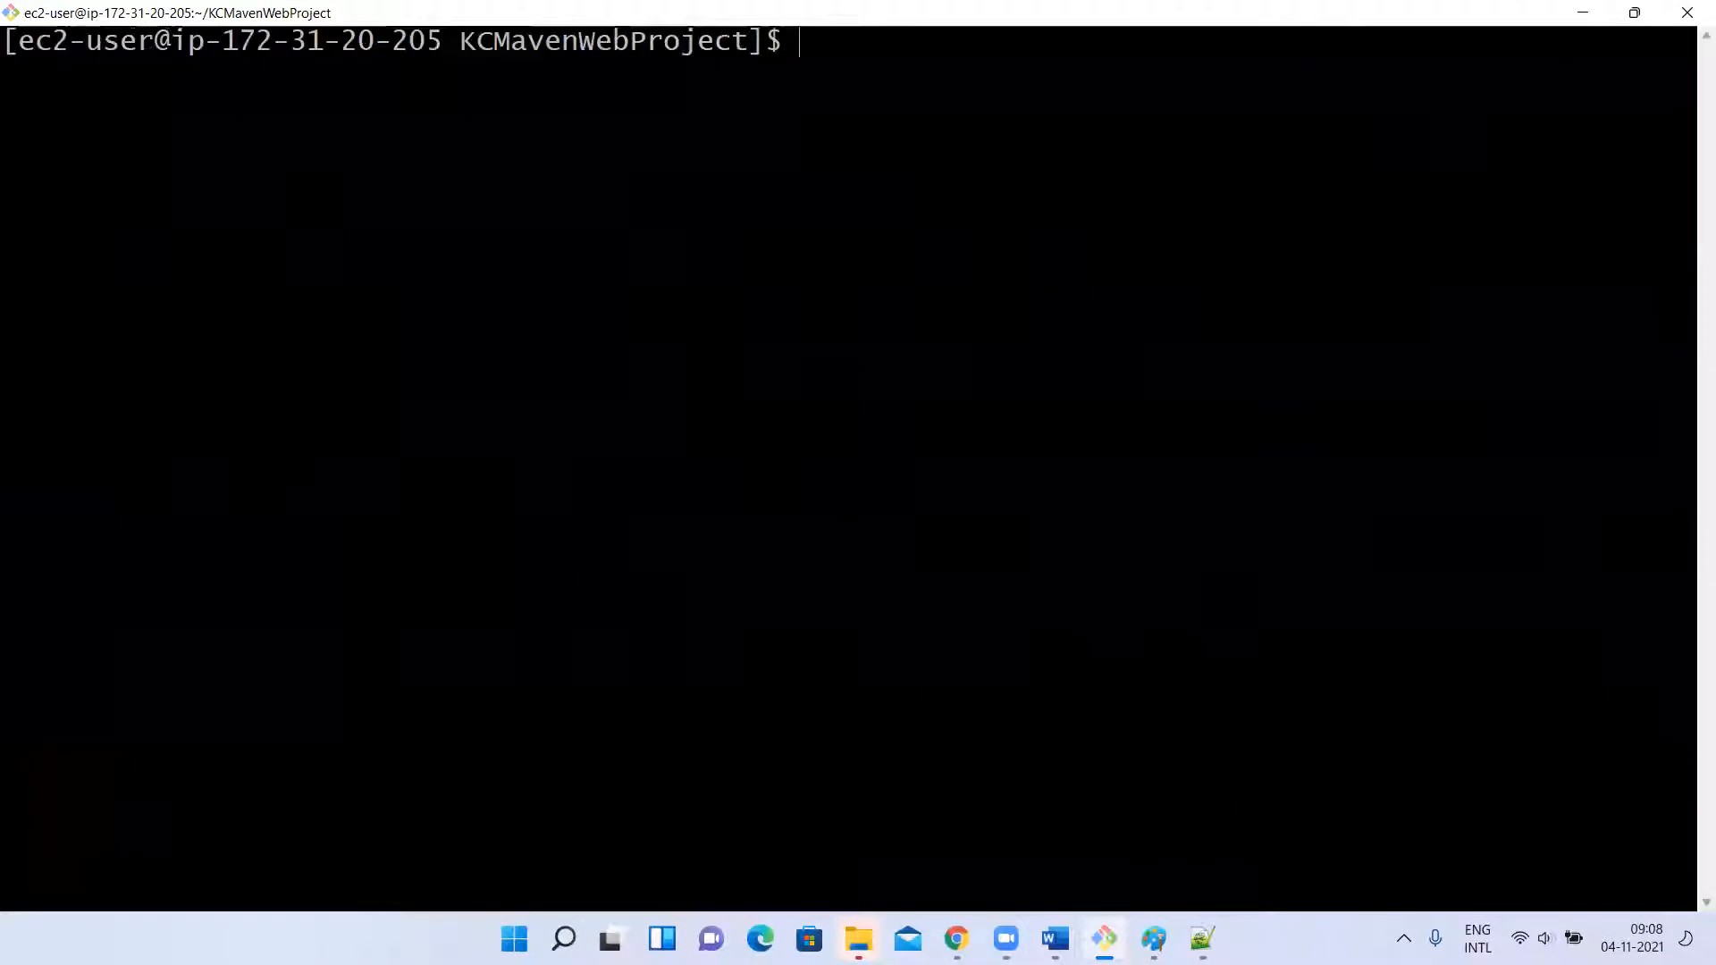
# Switch to Chrome, close the URL copy dialog and open the Nexus Browse list of repositories.
pyautogui.hotkey('alt', 'Tab')
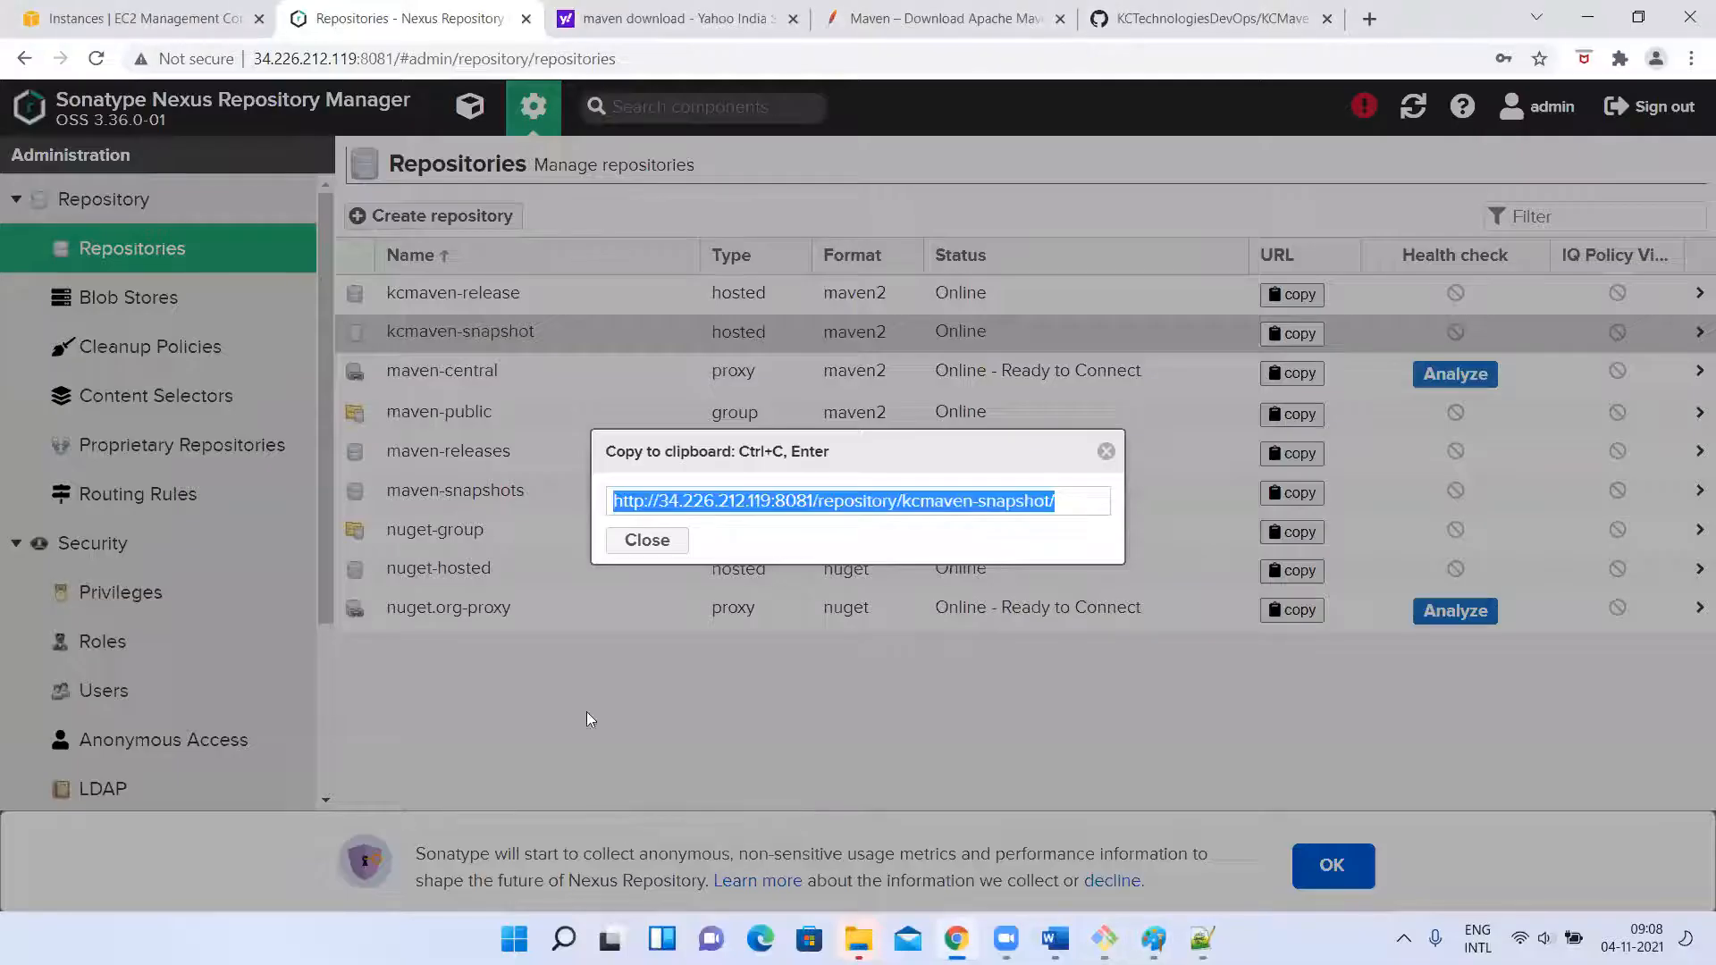
pyautogui.click(1109, 453)
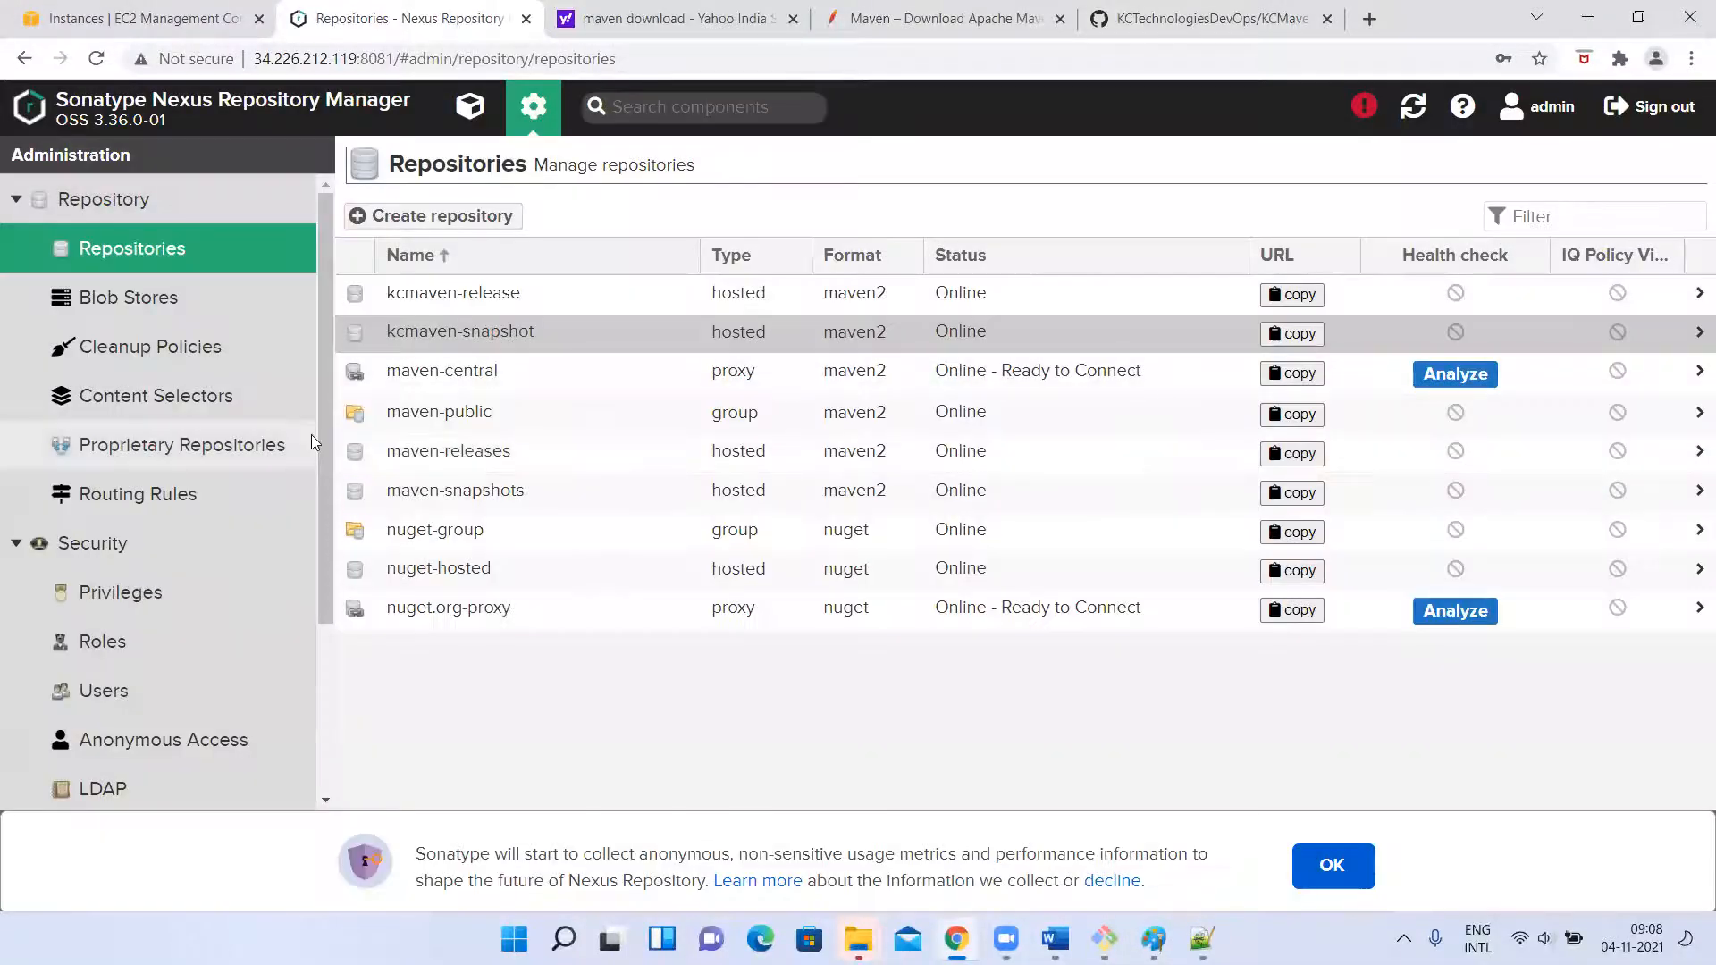
pyautogui.click(469, 105)
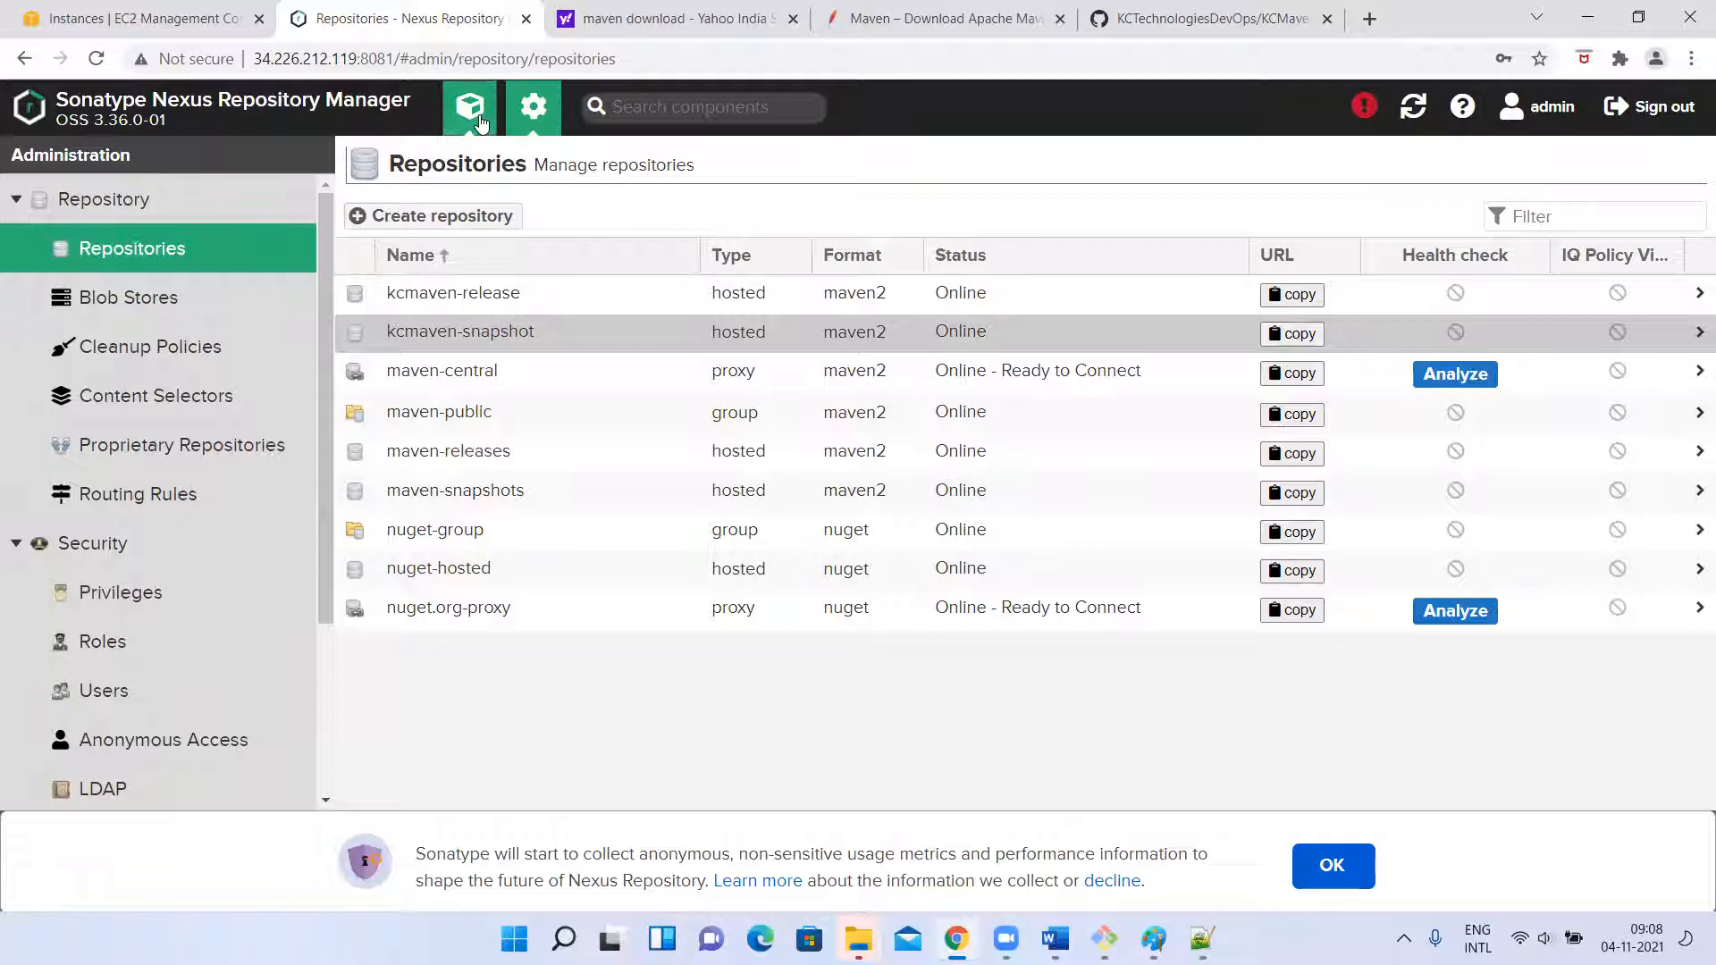
pyautogui.click(79, 313)
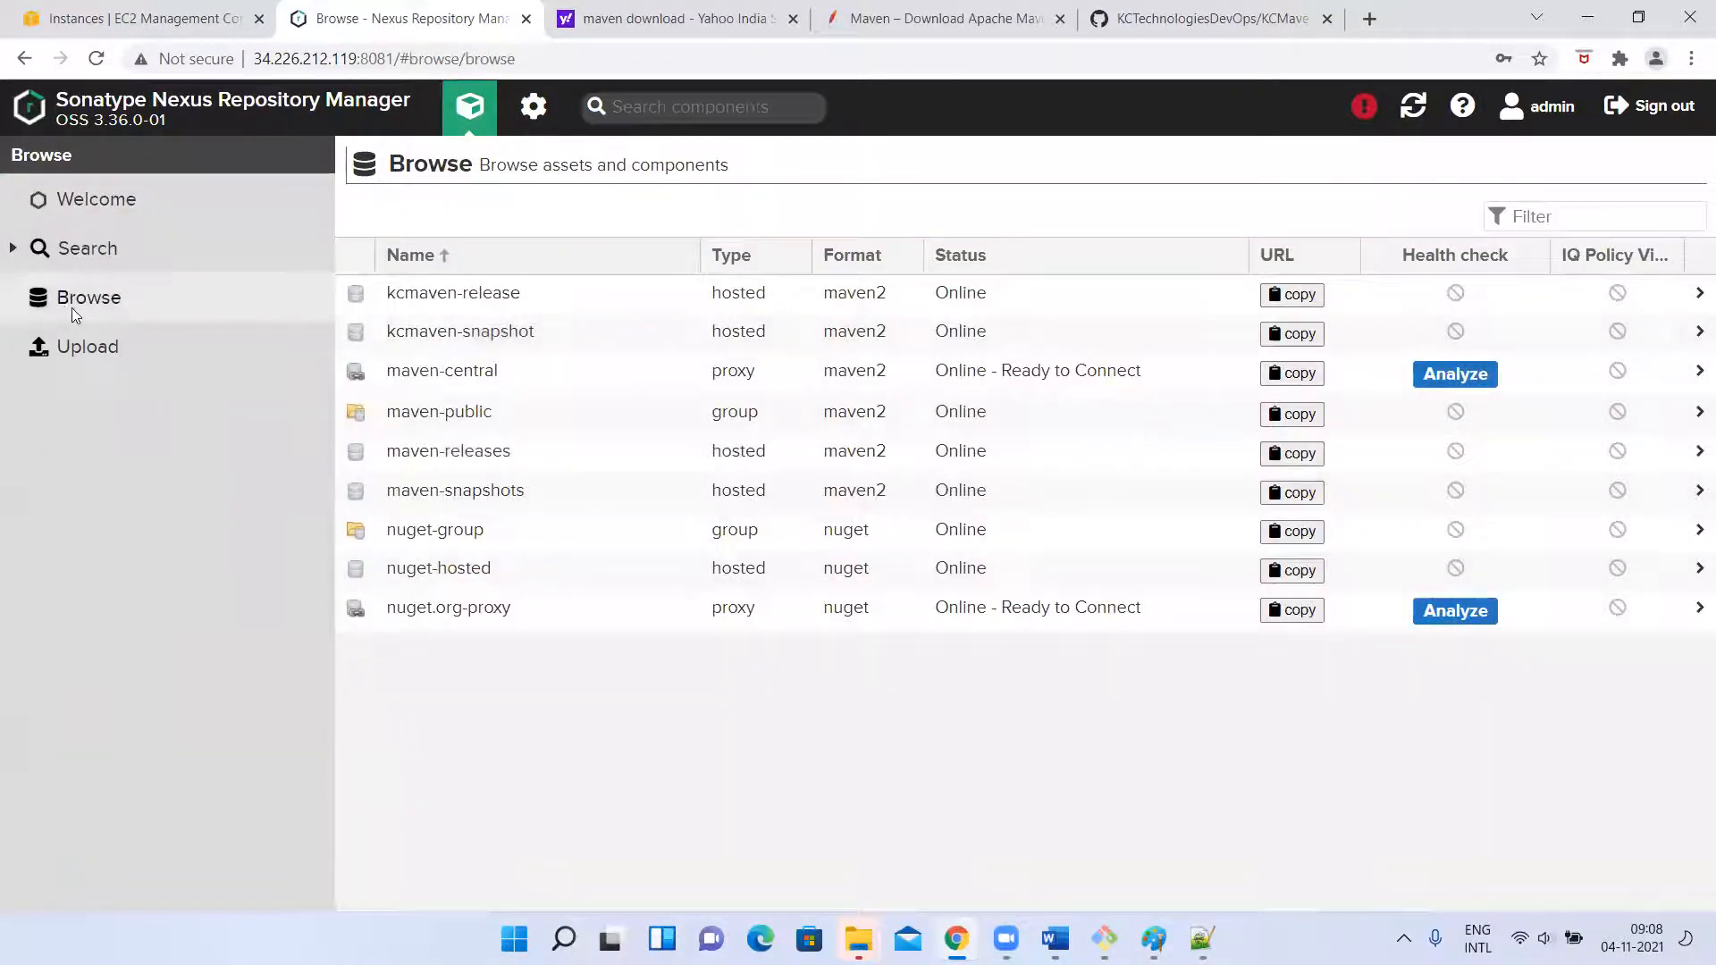
pyautogui.click(127, 305)
# Examine the kcmaven-snapshot repository's settings in Nexus administration, and return to the Browse list of repositories.
pyautogui.click(534, 109)
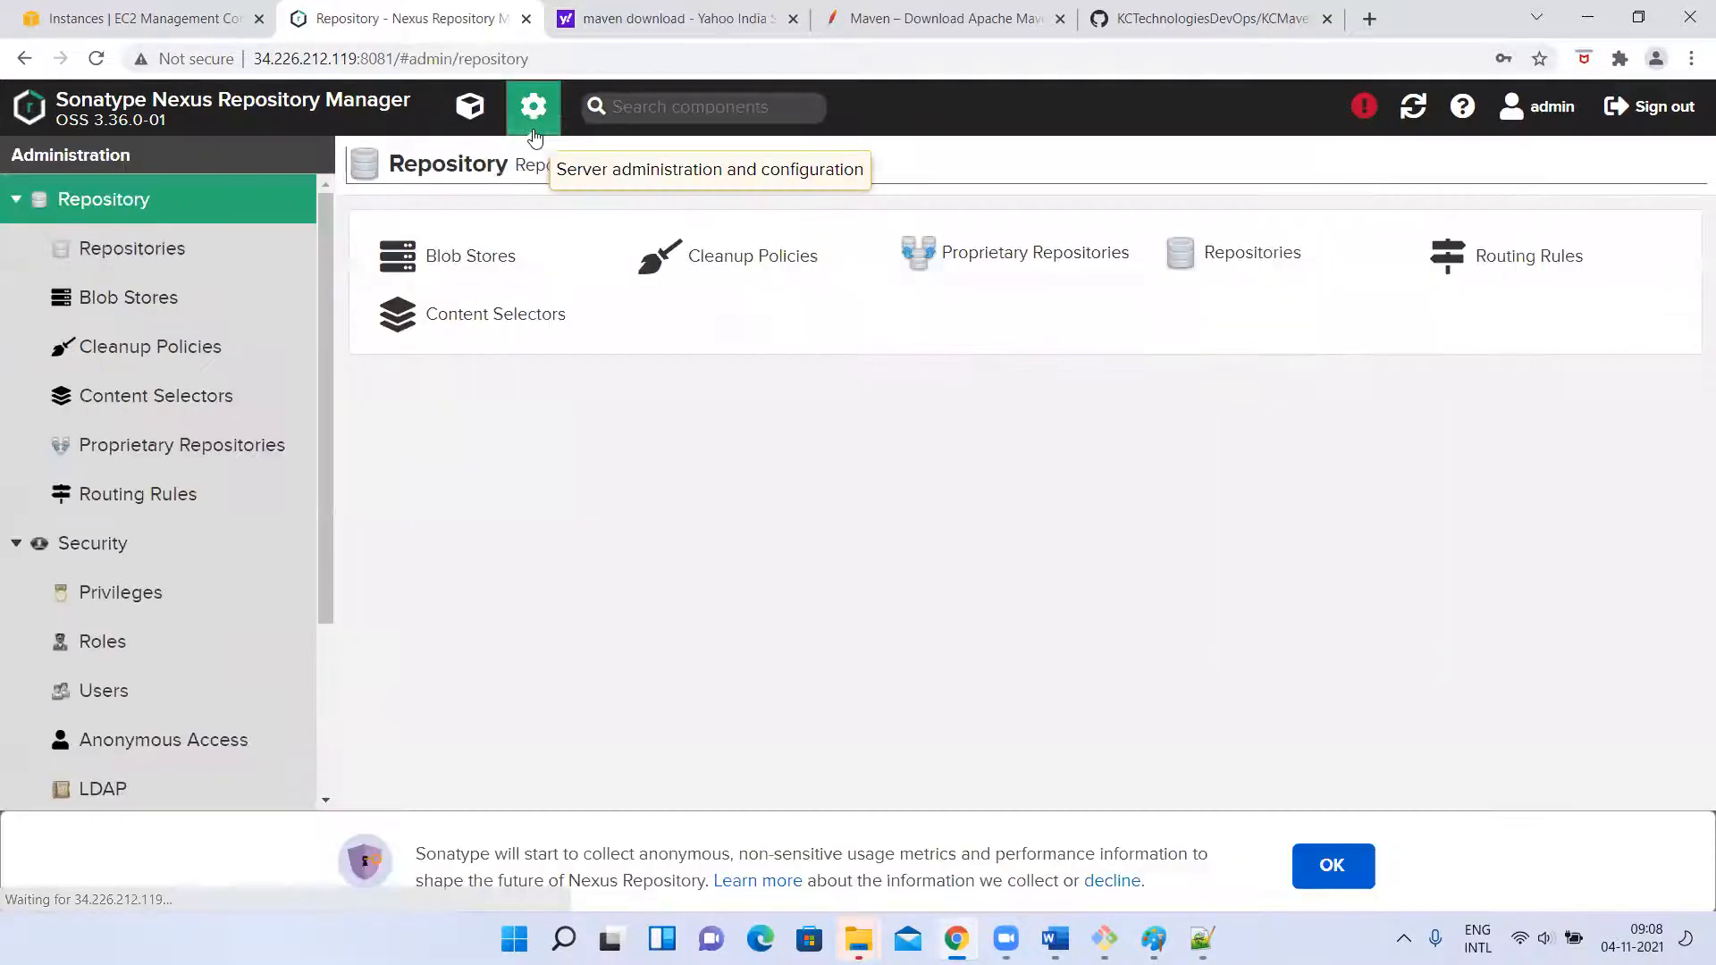
pyautogui.click(158, 254)
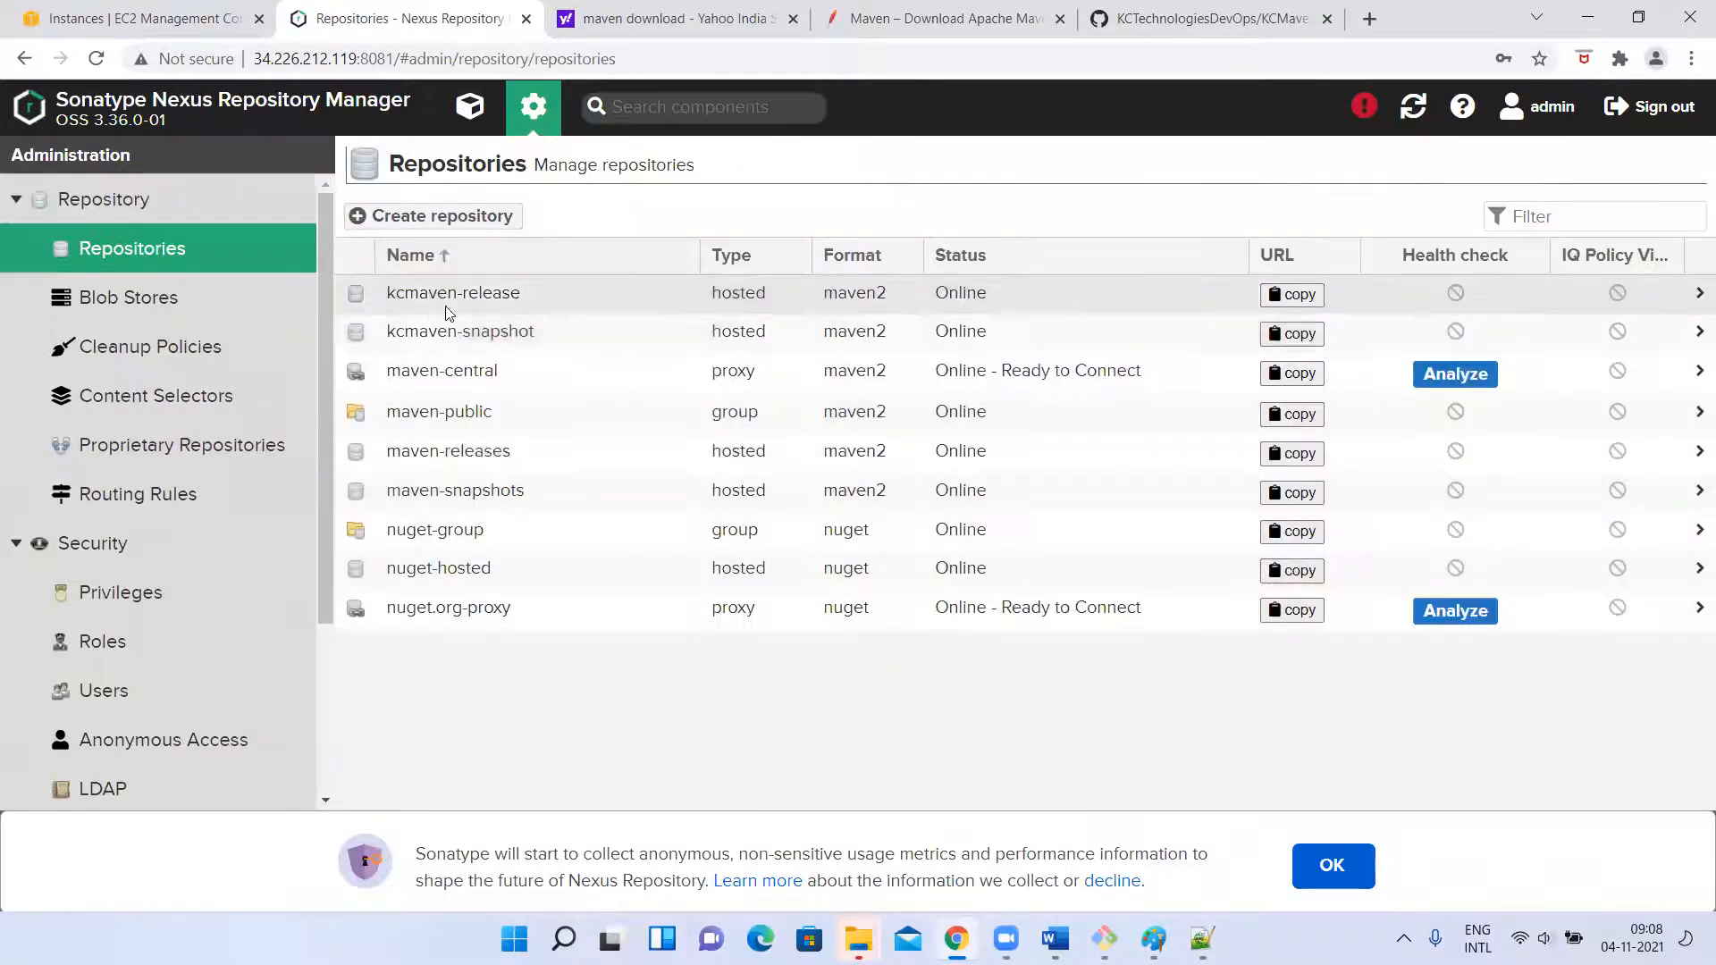
pyautogui.click(550, 331)
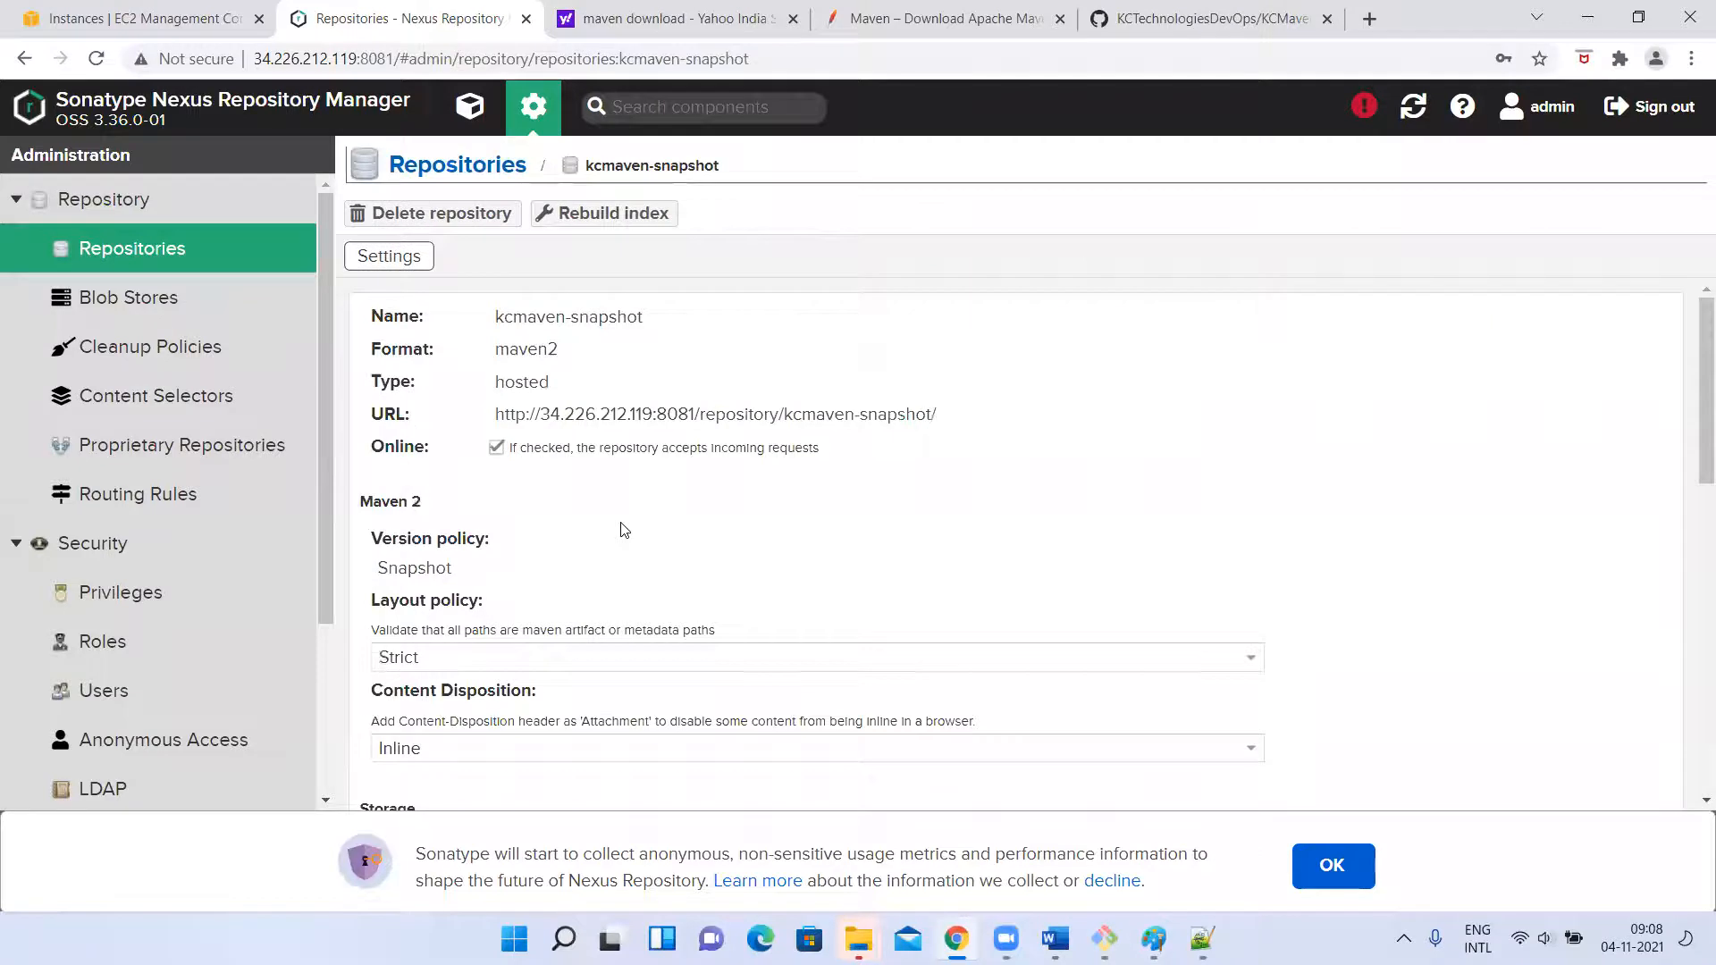
pyautogui.scroll(-4, 624, 530)
pyautogui.scroll(4, 536, 447)
pyautogui.click(469, 106)
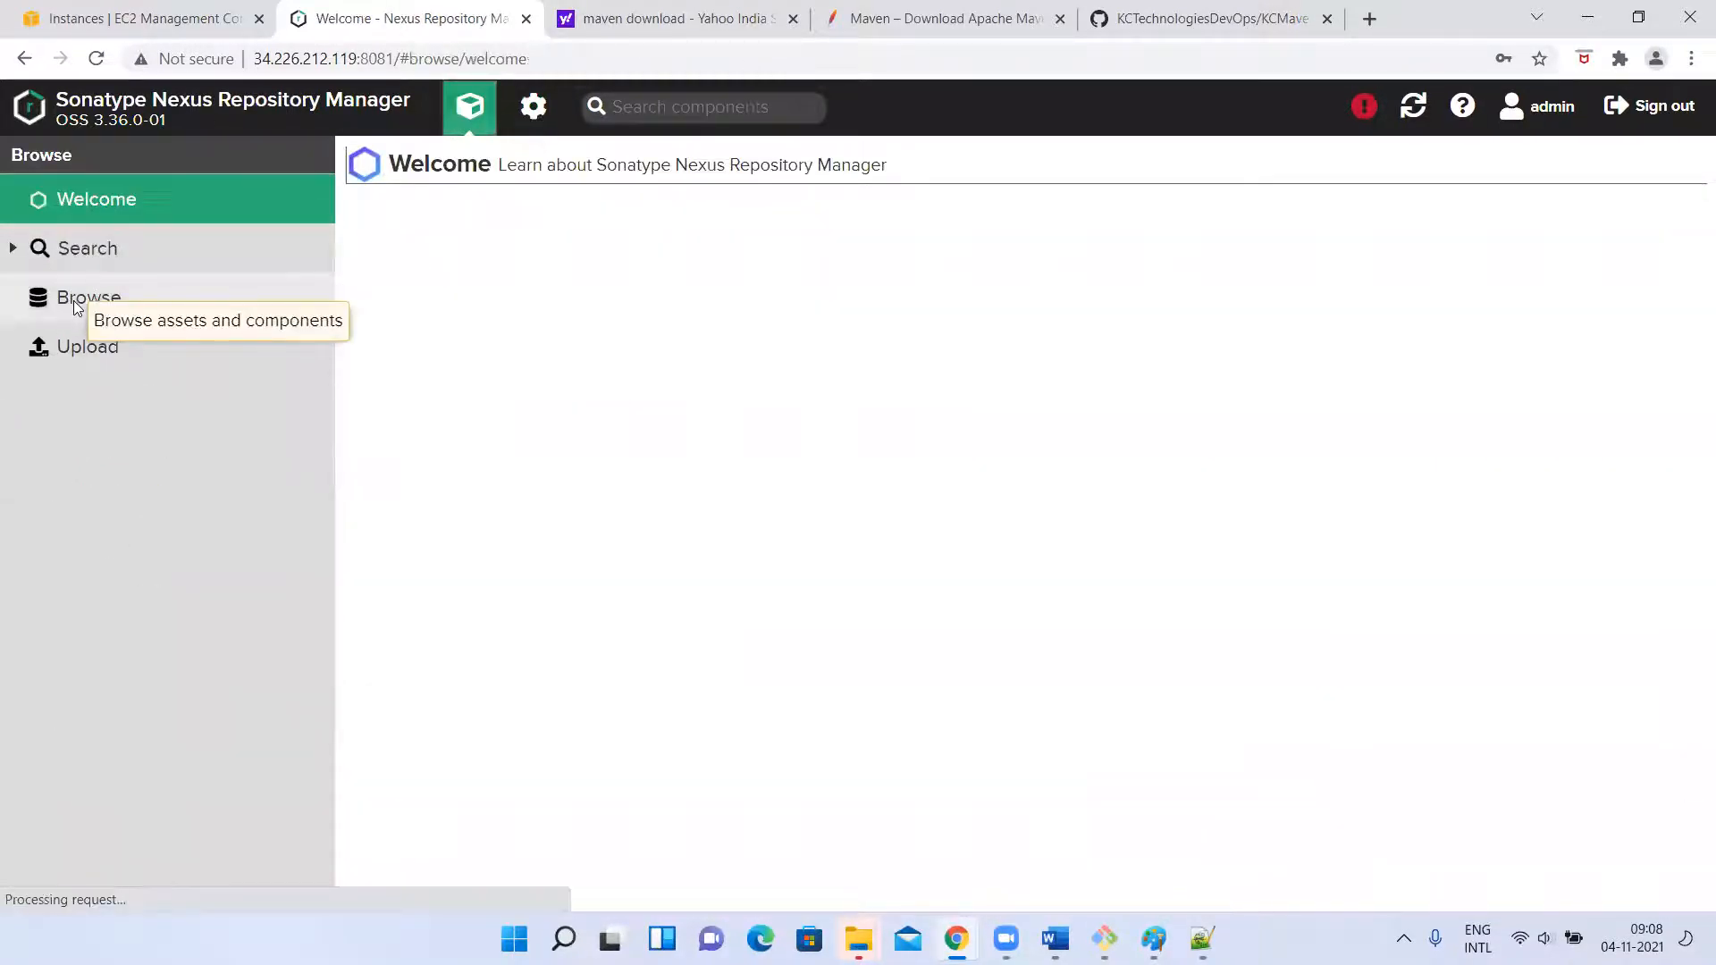
pyautogui.click(64, 302)
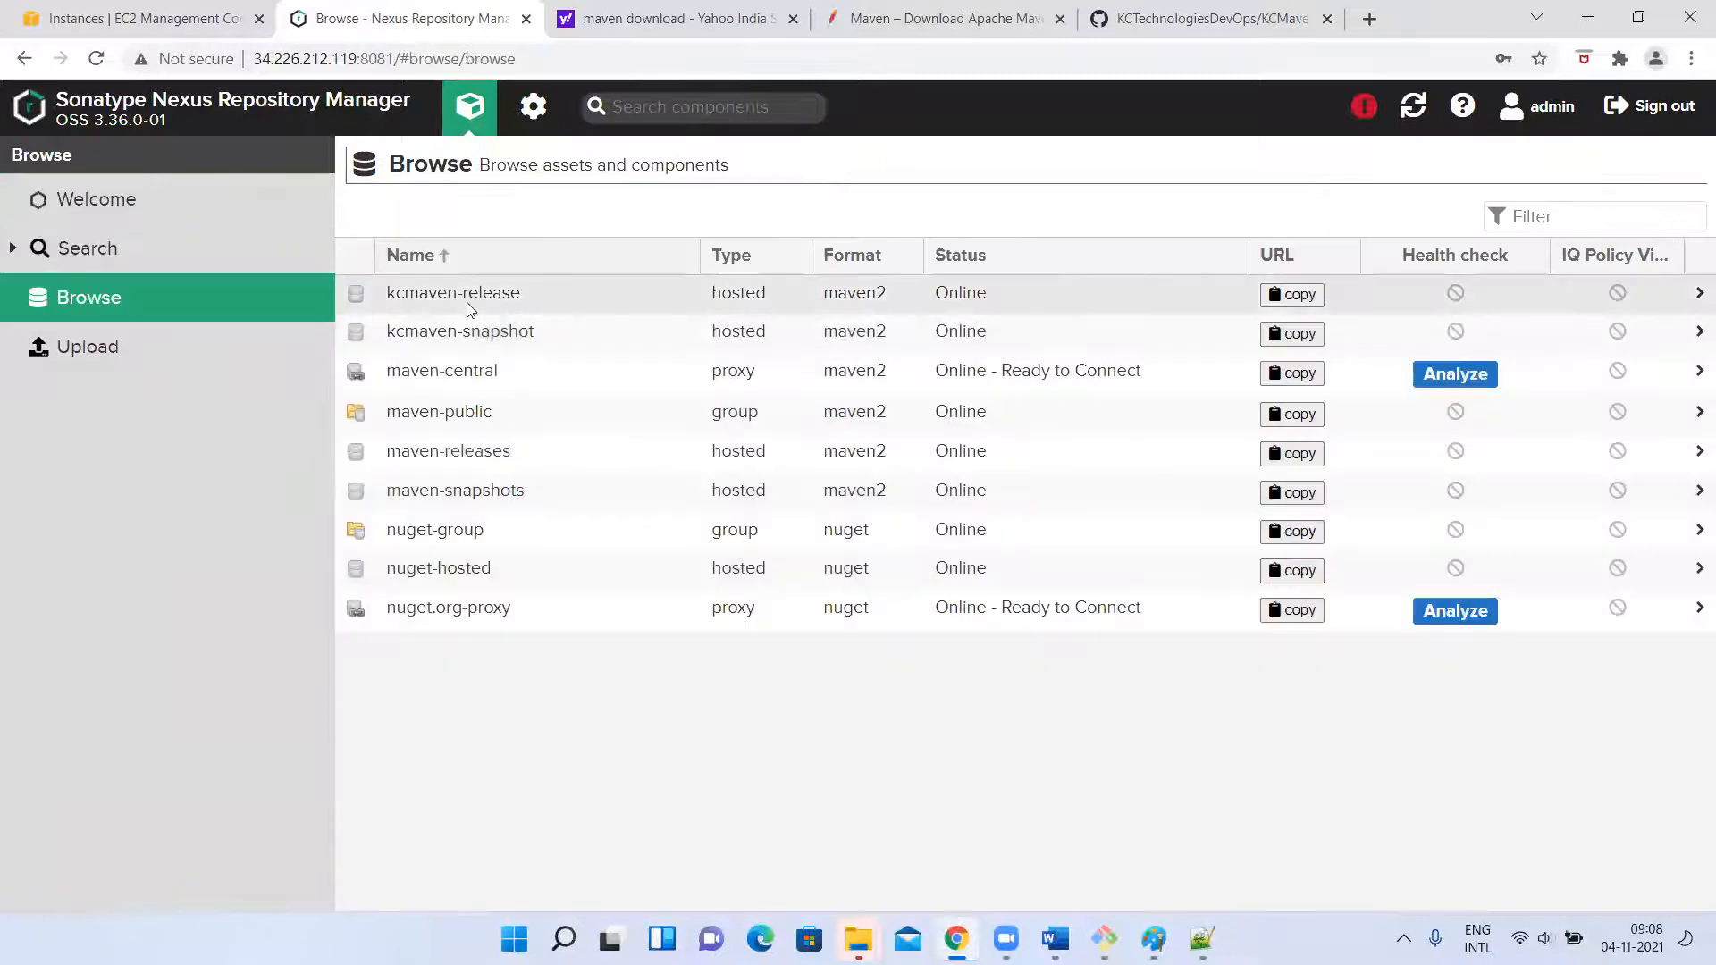
# Switch to Notepad++ and examine the project version's RELEASE suffix and the release repository block in the local pom.xml.
pyautogui.hotkey('alt', 'Tab')
pyautogui.hotkey('alt', 'Tab')
pyautogui.hotkey('alt', 'Tab')
pyautogui.scroll(20, 590, 386)
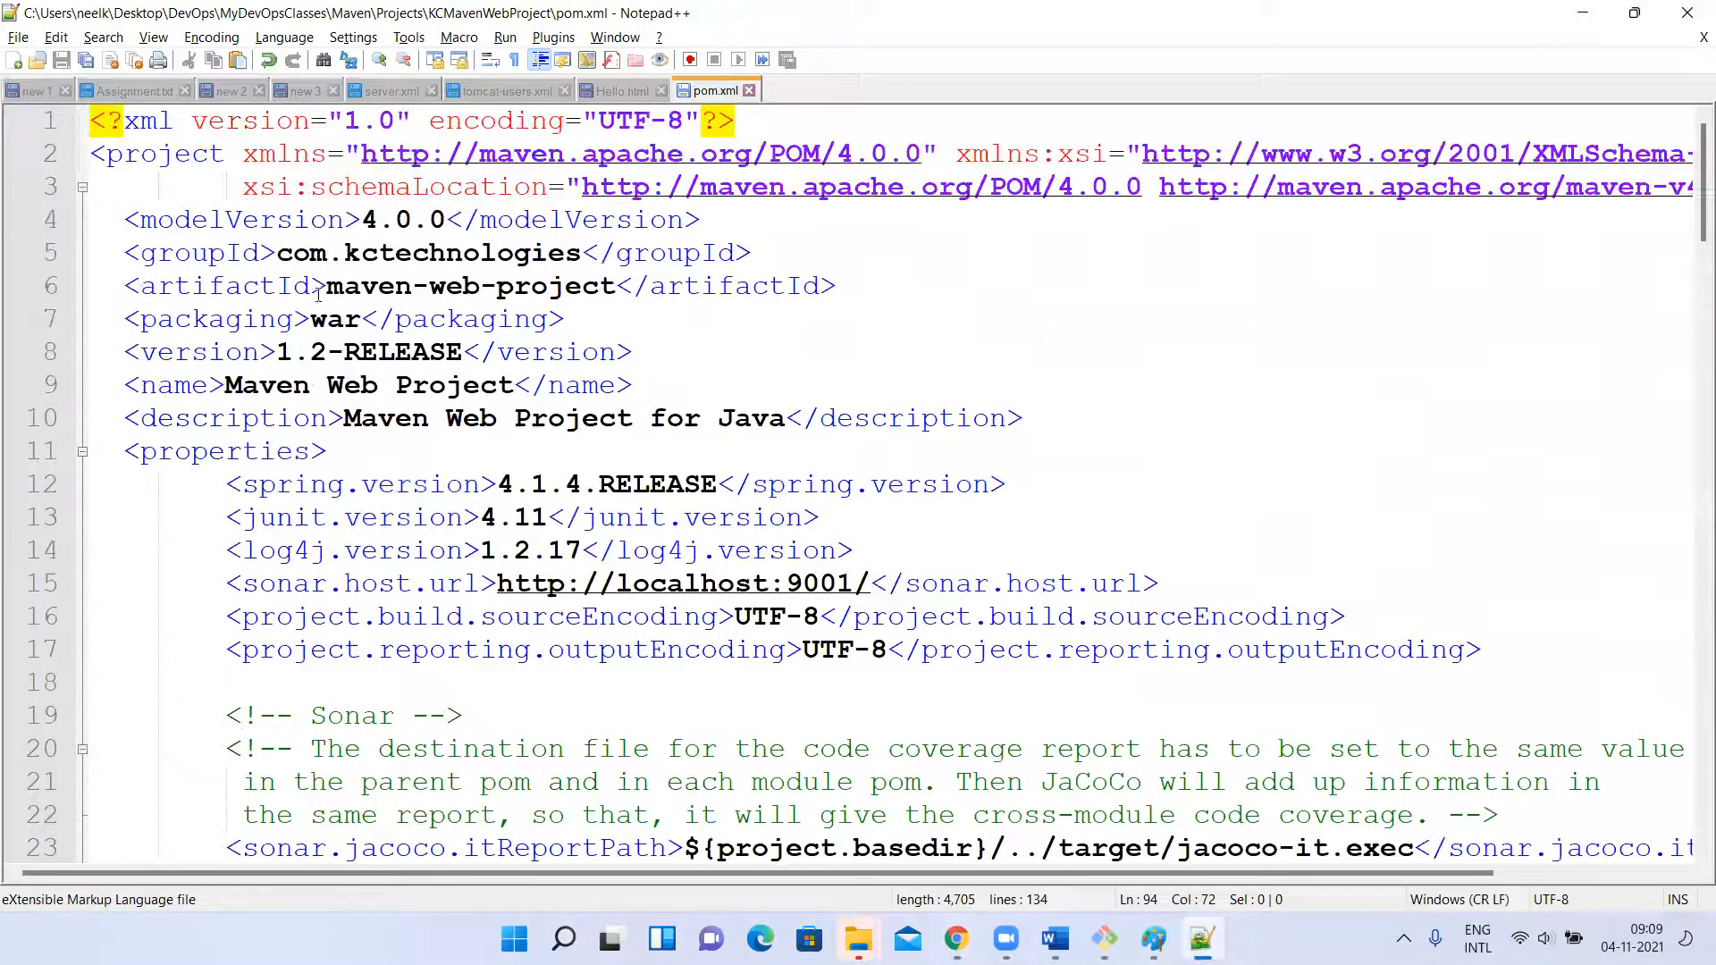
pyautogui.moveTo(327, 351); pyautogui.dragTo(461, 353)
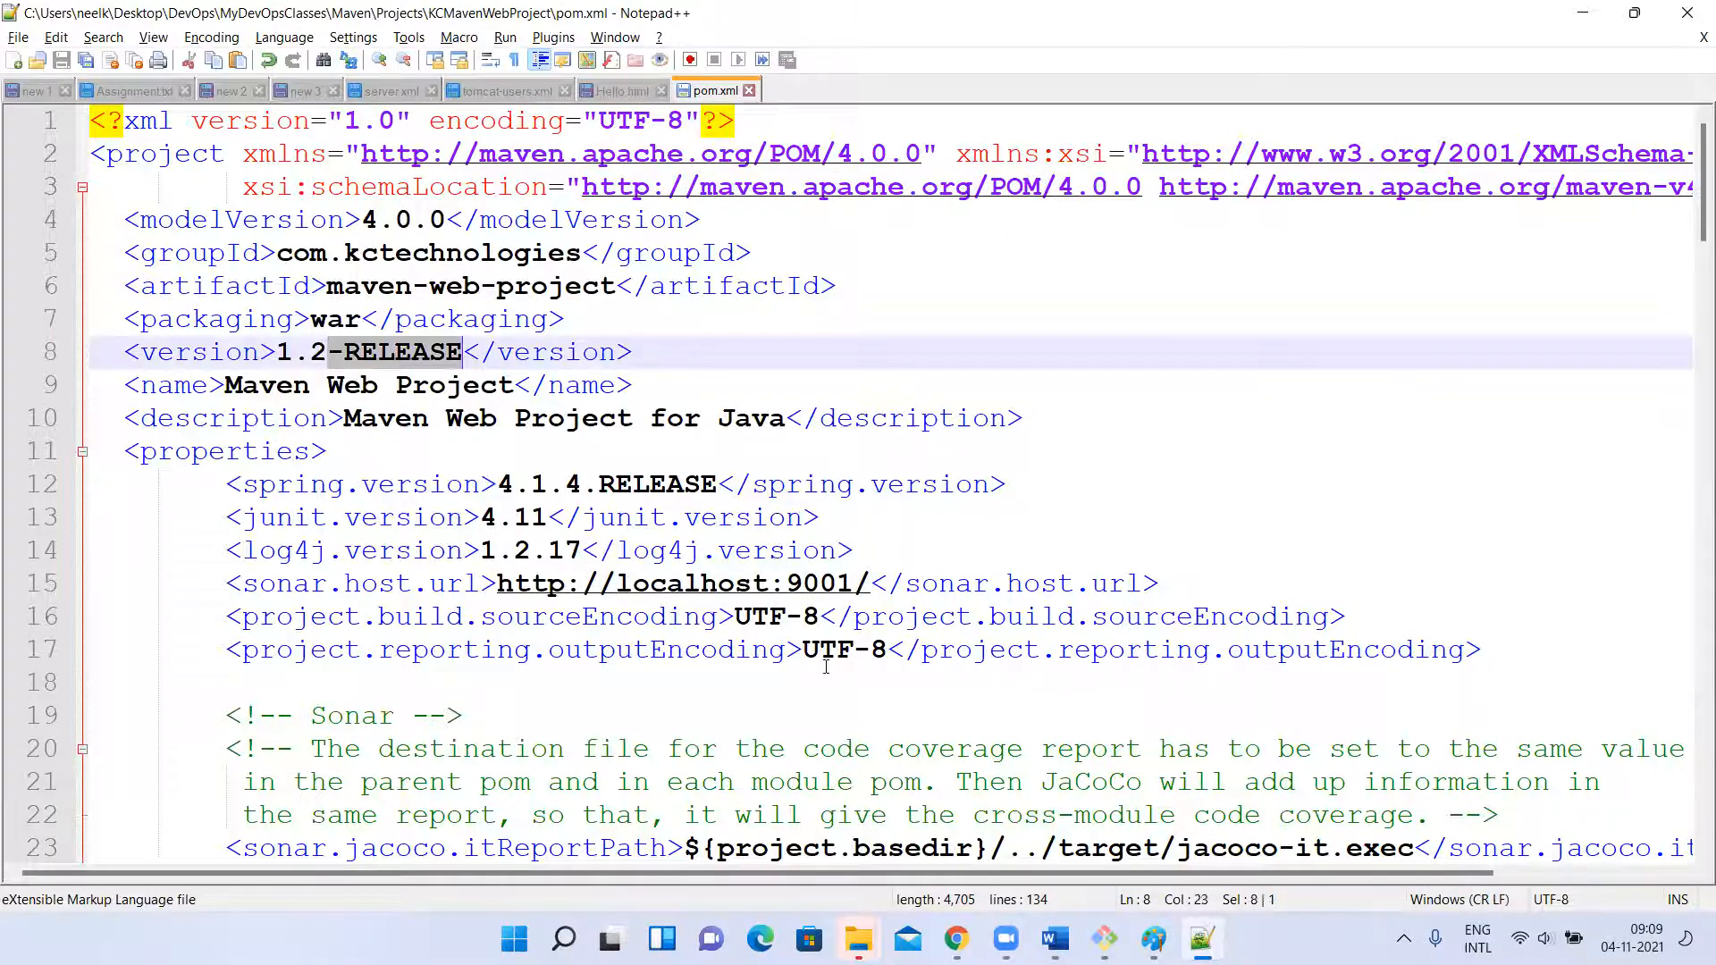
pyautogui.scroll(-3, 711, 554)
pyautogui.scroll(3, 711, 554)
pyautogui.scroll(-20, 599, 405)
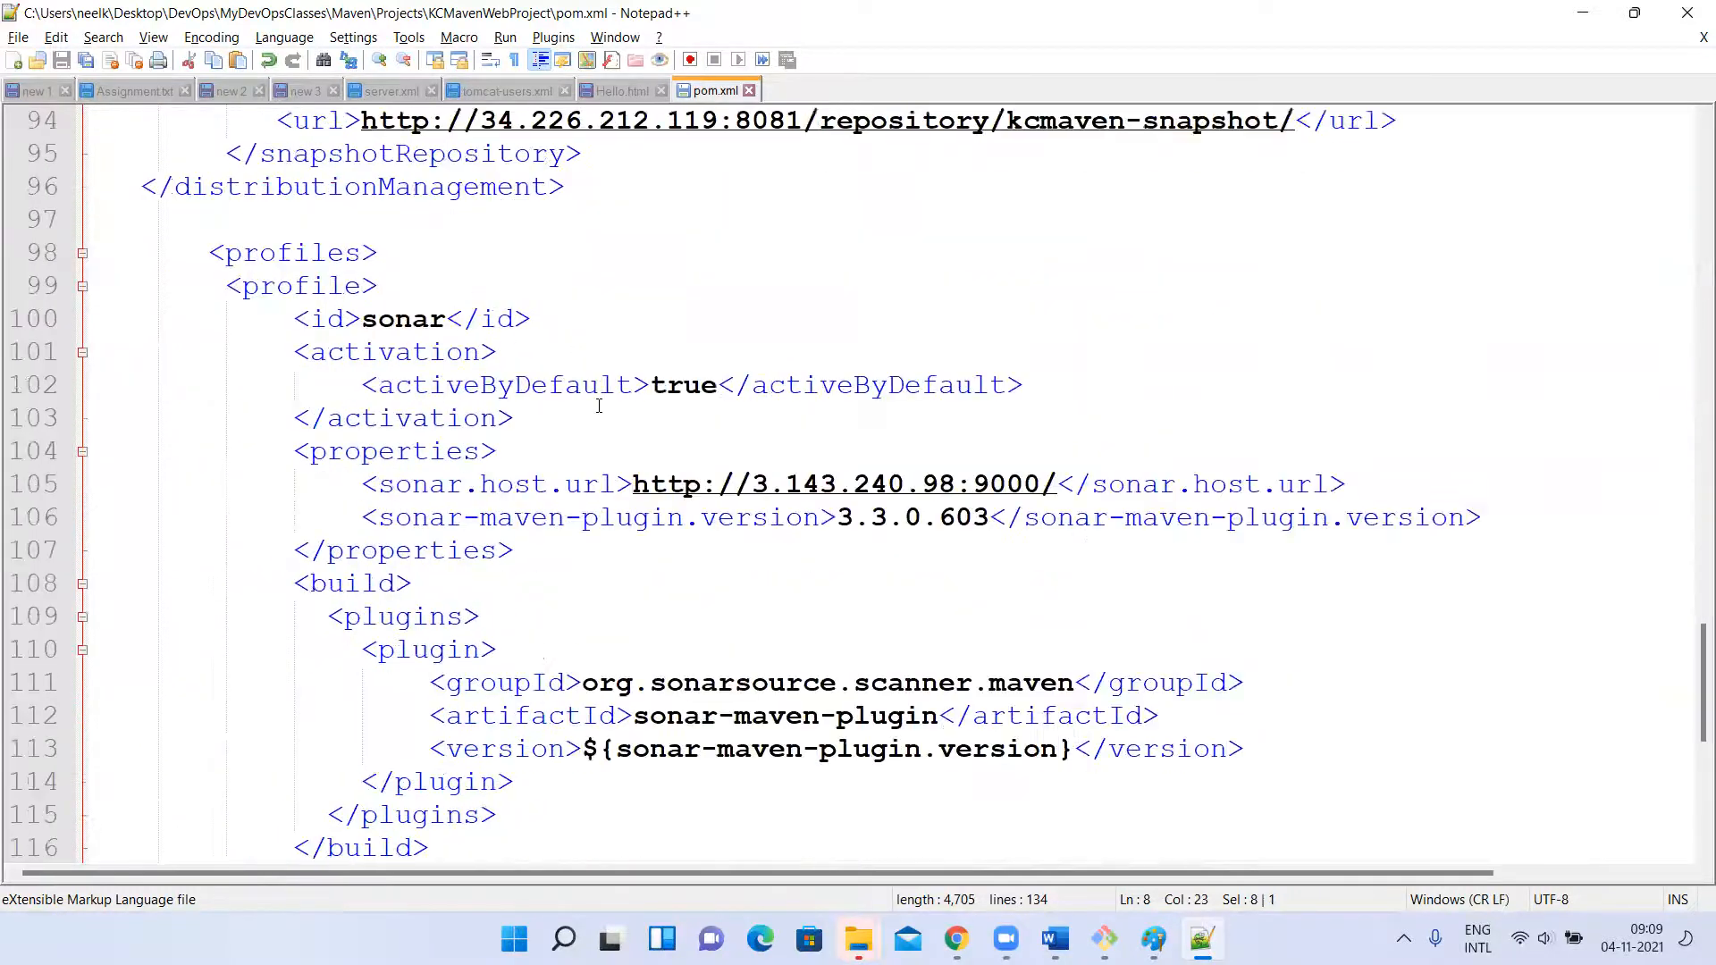
pyautogui.scroll(4, 599, 405)
pyautogui.moveTo(228, 253); pyautogui.dragTo(486, 390)
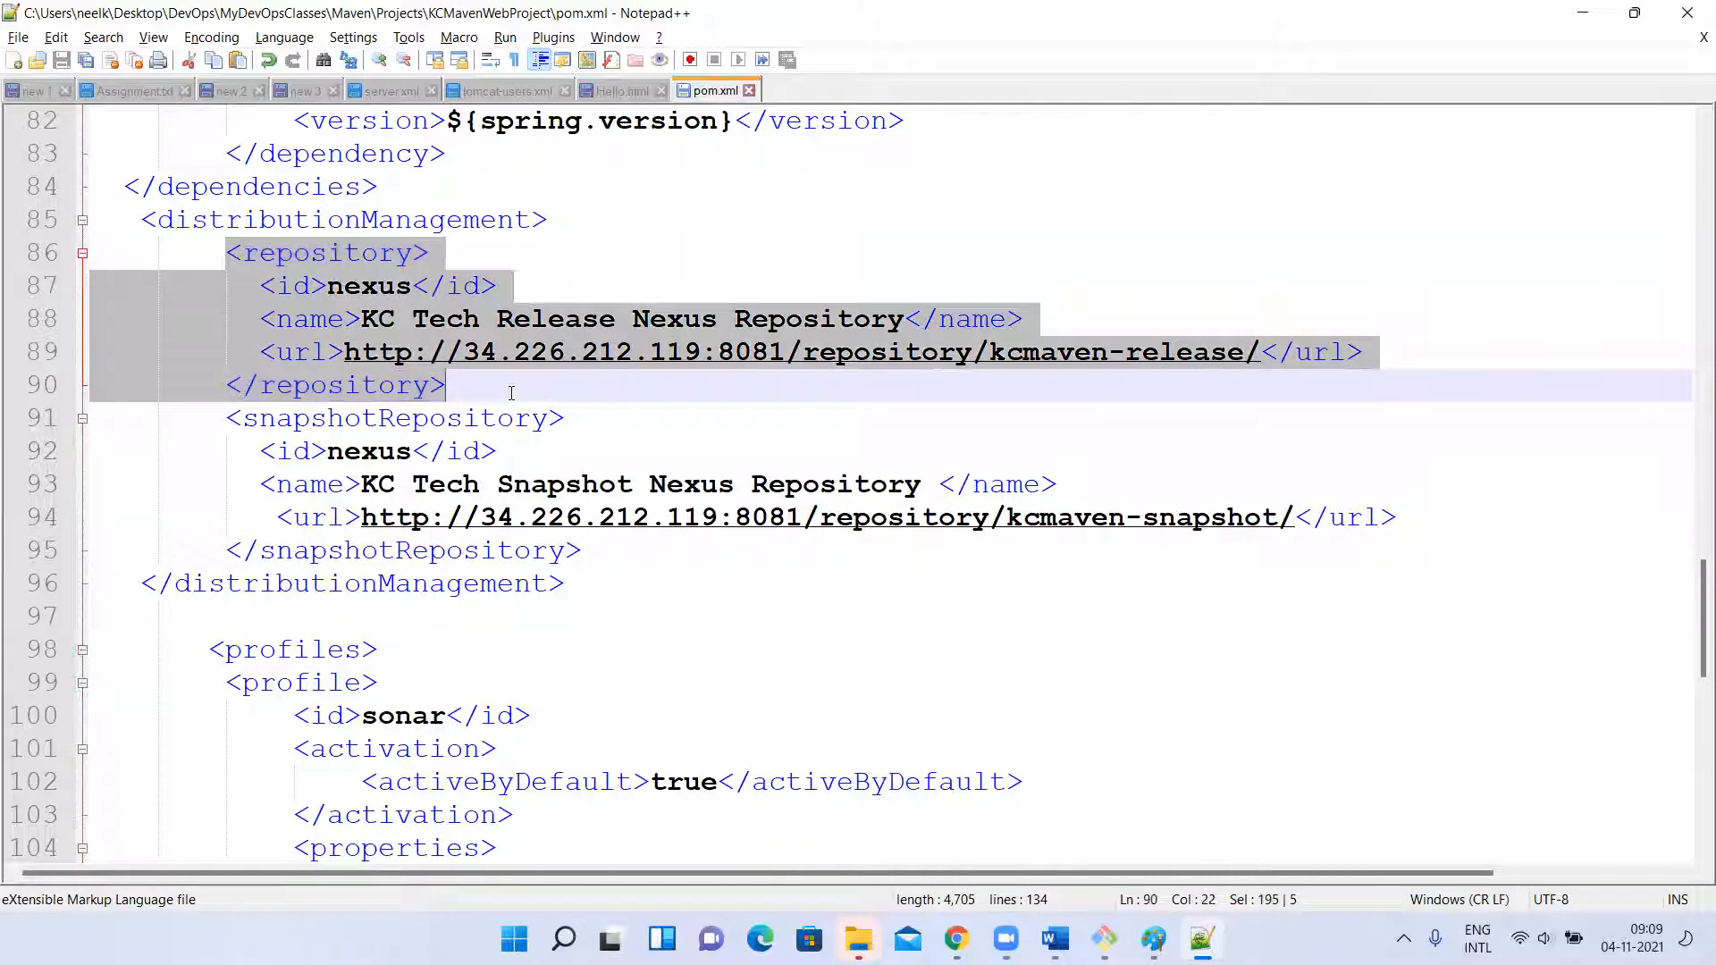
# Check the project version again and examine the snapshotRepository block in the local pom.xml.
pyautogui.scroll(20, 514, 367)
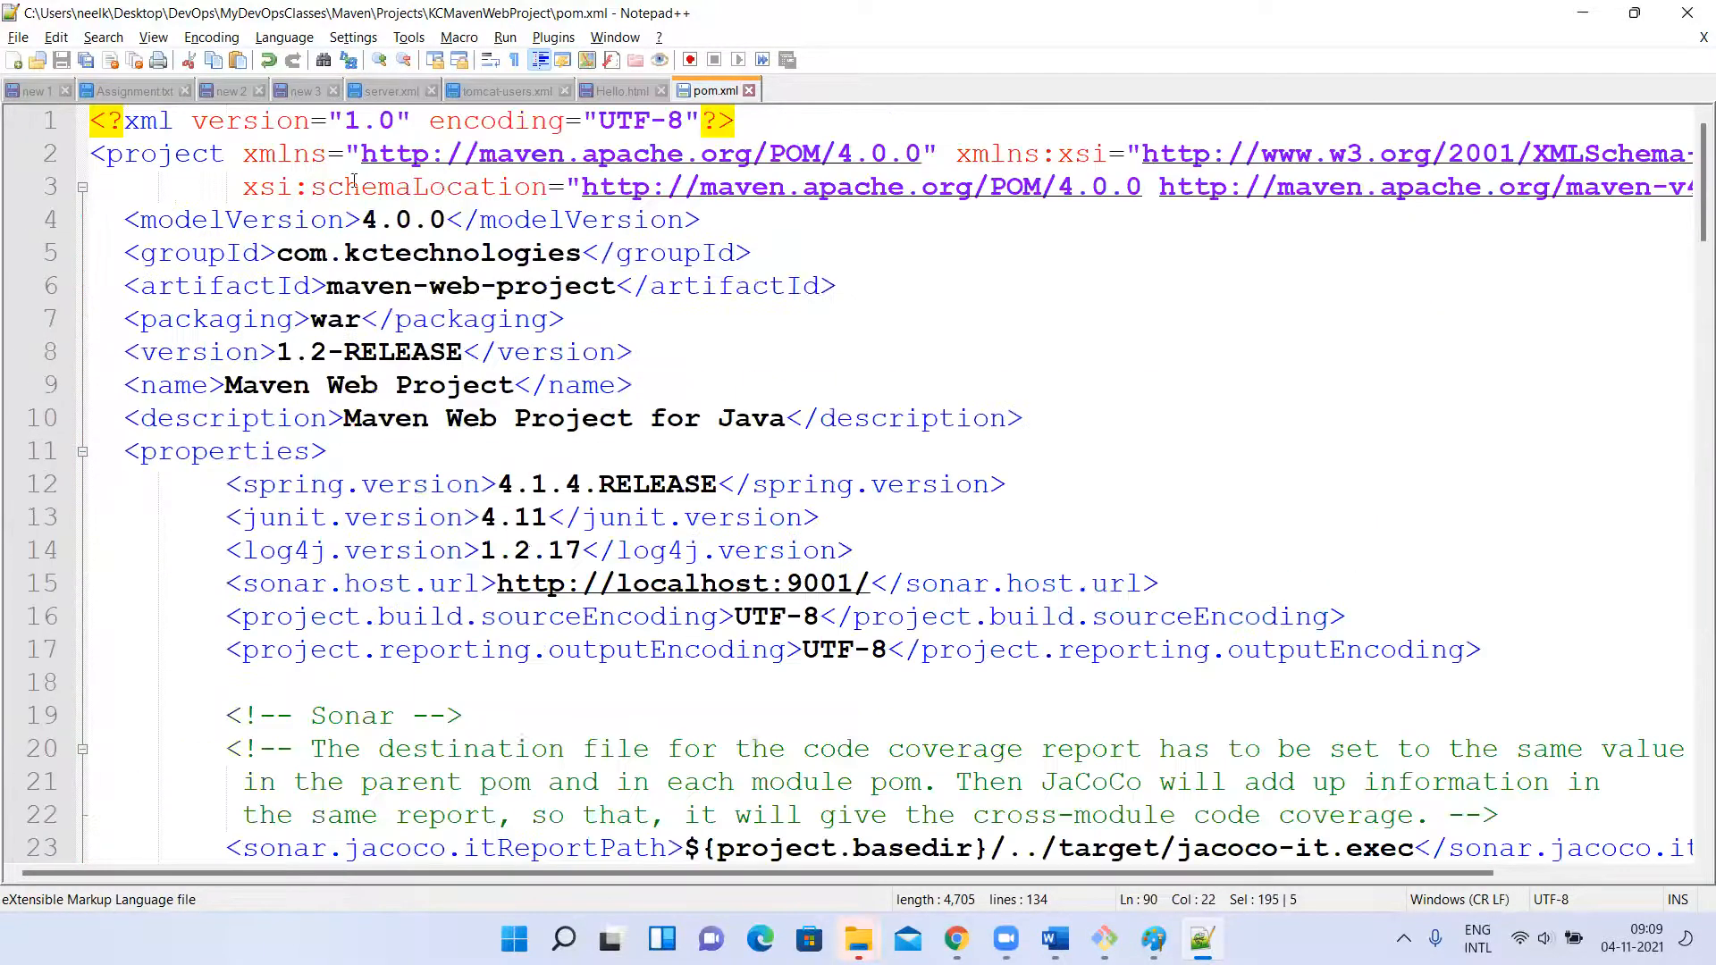
pyautogui.scroll(-20, 431, 395)
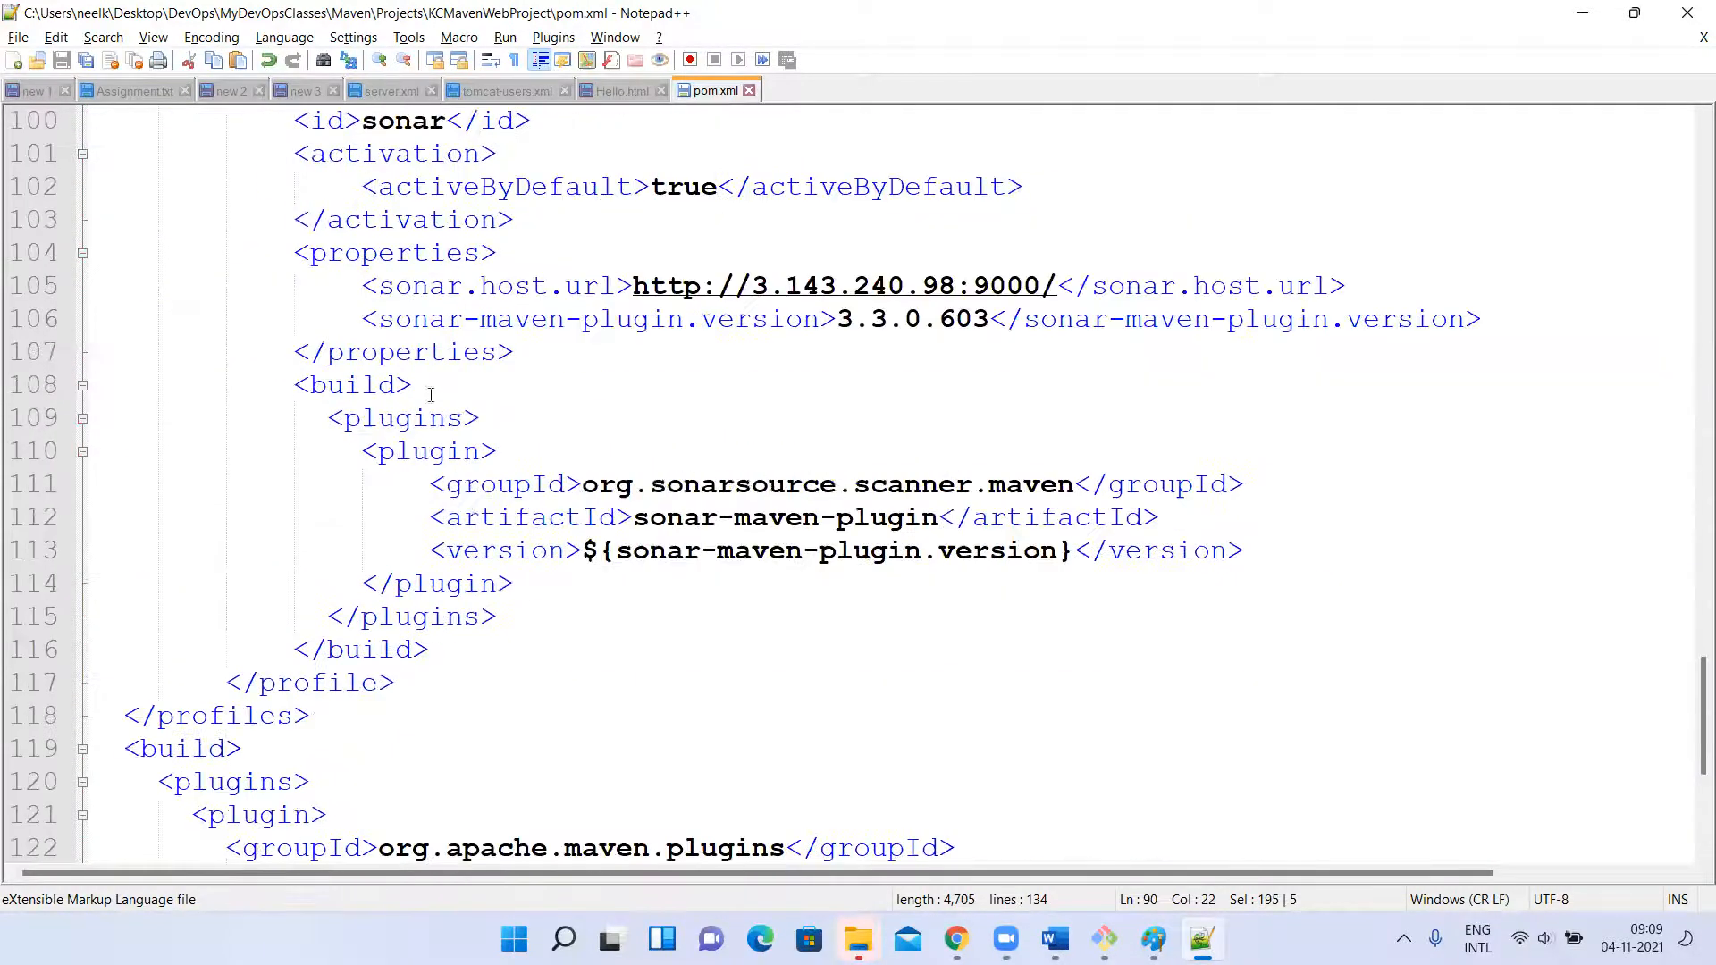
pyautogui.scroll(4, 492, 322)
pyautogui.moveTo(226, 220); pyautogui.dragTo(942, 348)
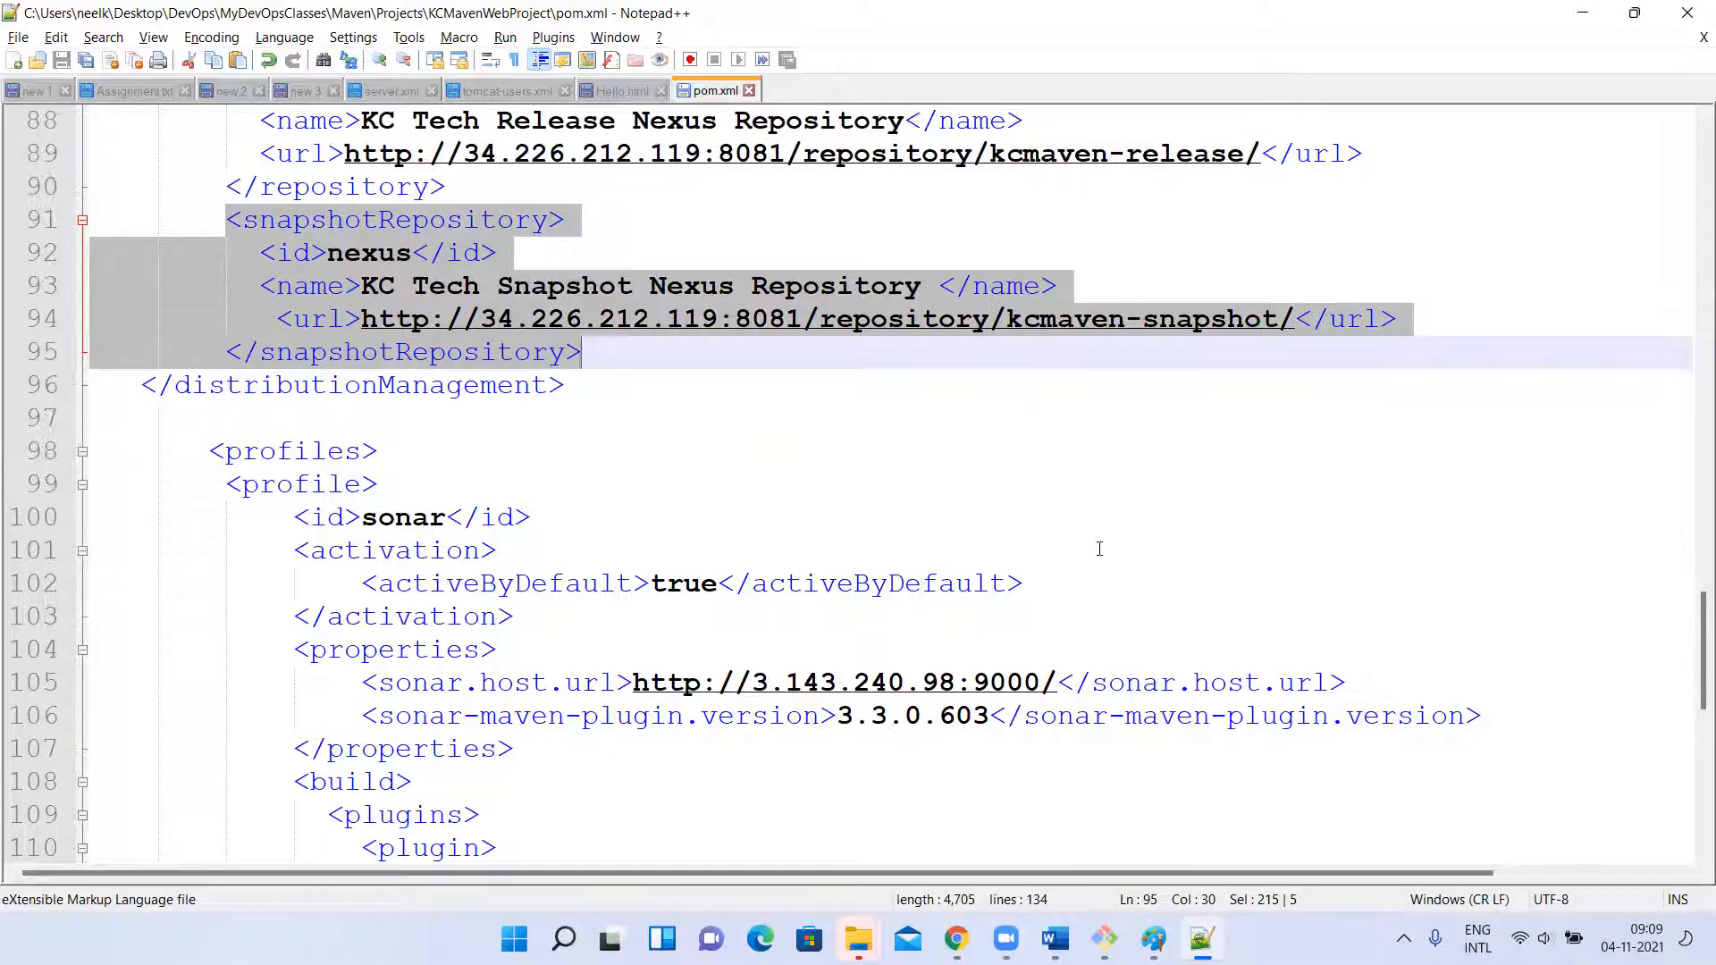
# Compare the Nexus repositories in Chrome with the project version in Notepad++'s pom.xml, ending on the Nexus Browse list.
pyautogui.hotkey('alt', 'Tab')
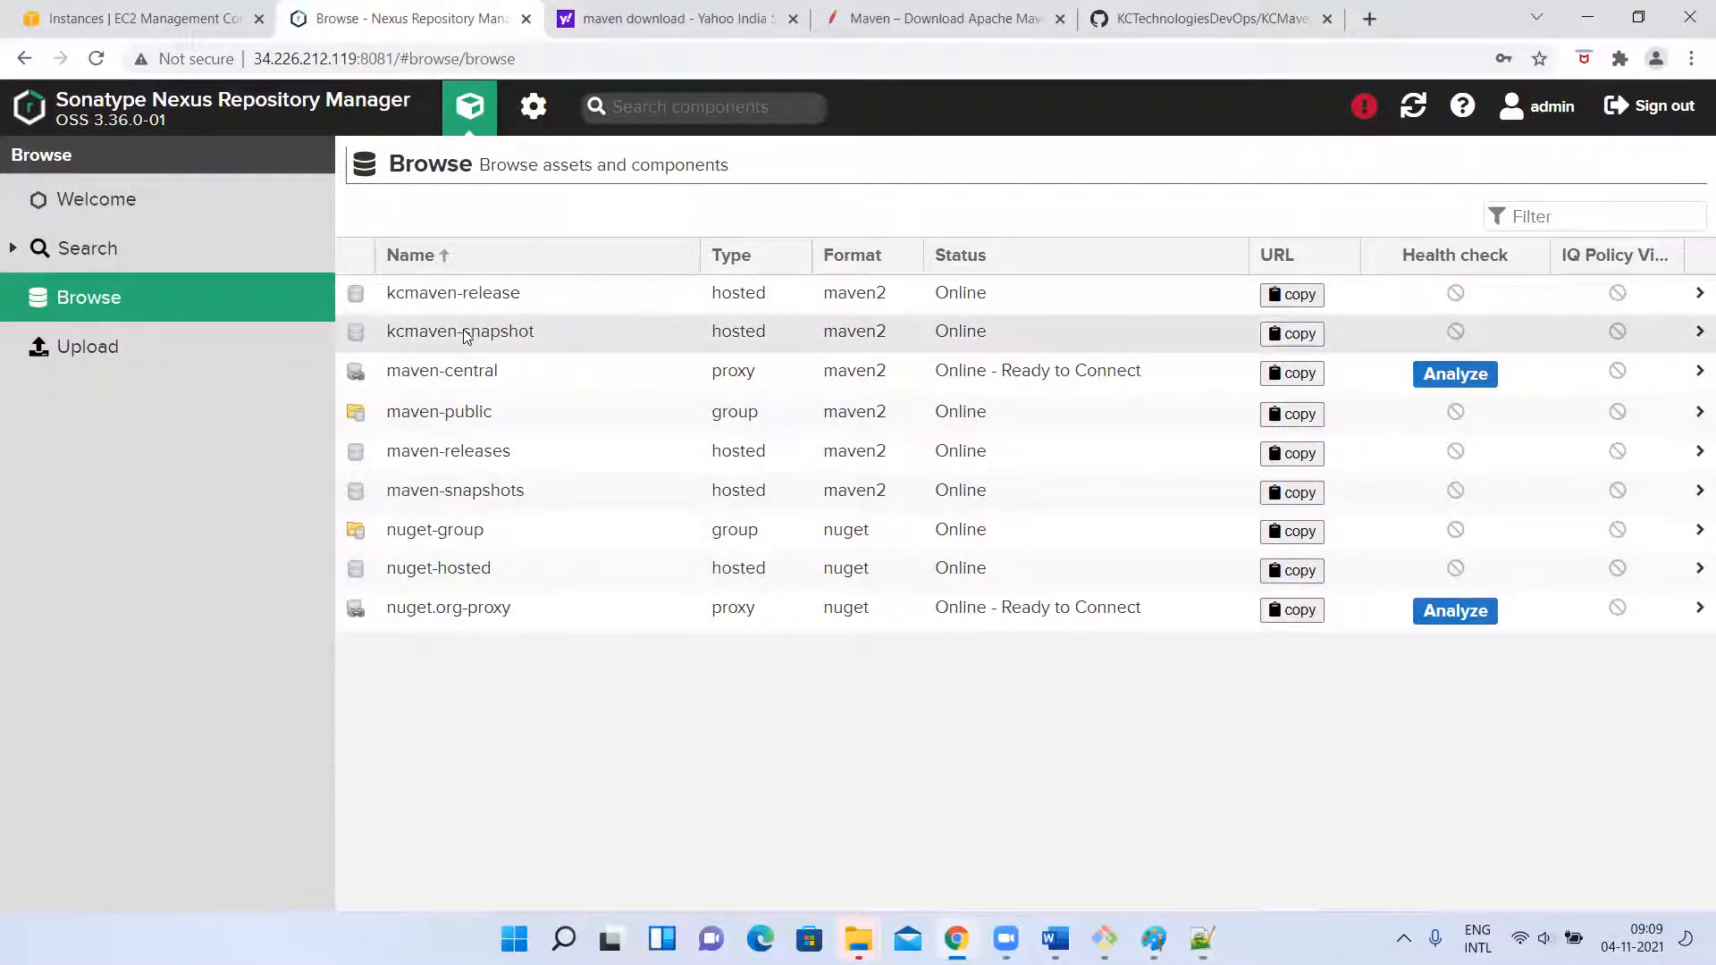
pyautogui.hotkey('alt', 'Tab')
pyautogui.scroll(20, 946, 368)
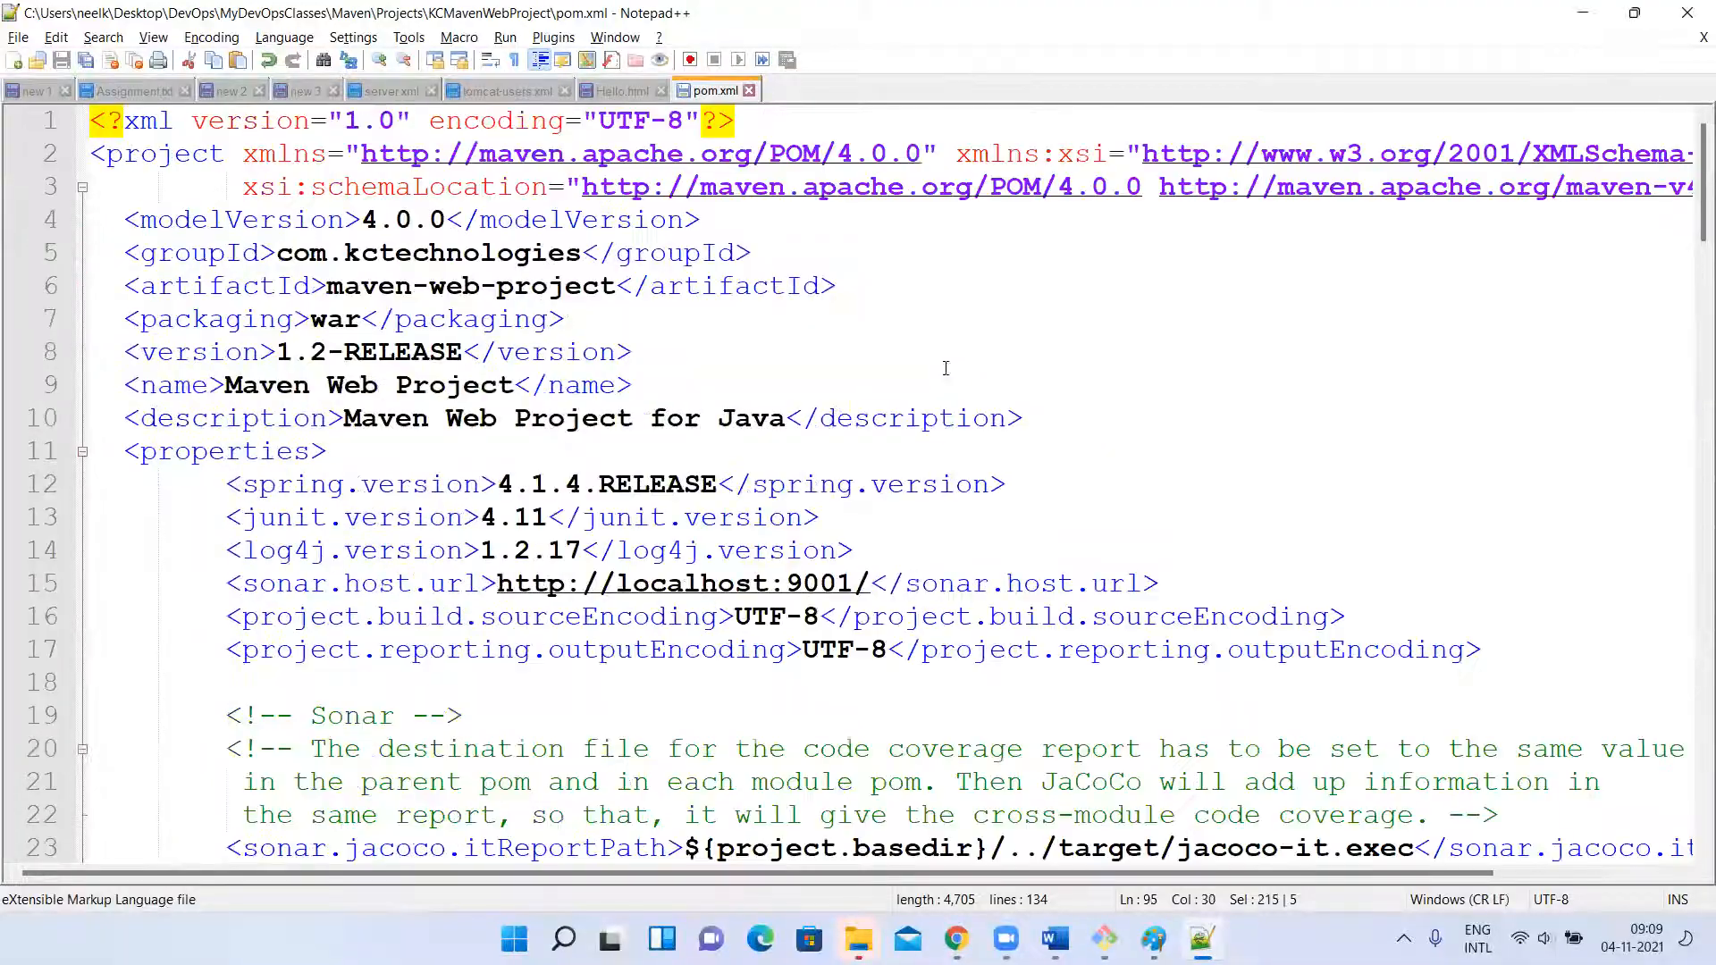
pyautogui.hotkey('alt', 'Tab')
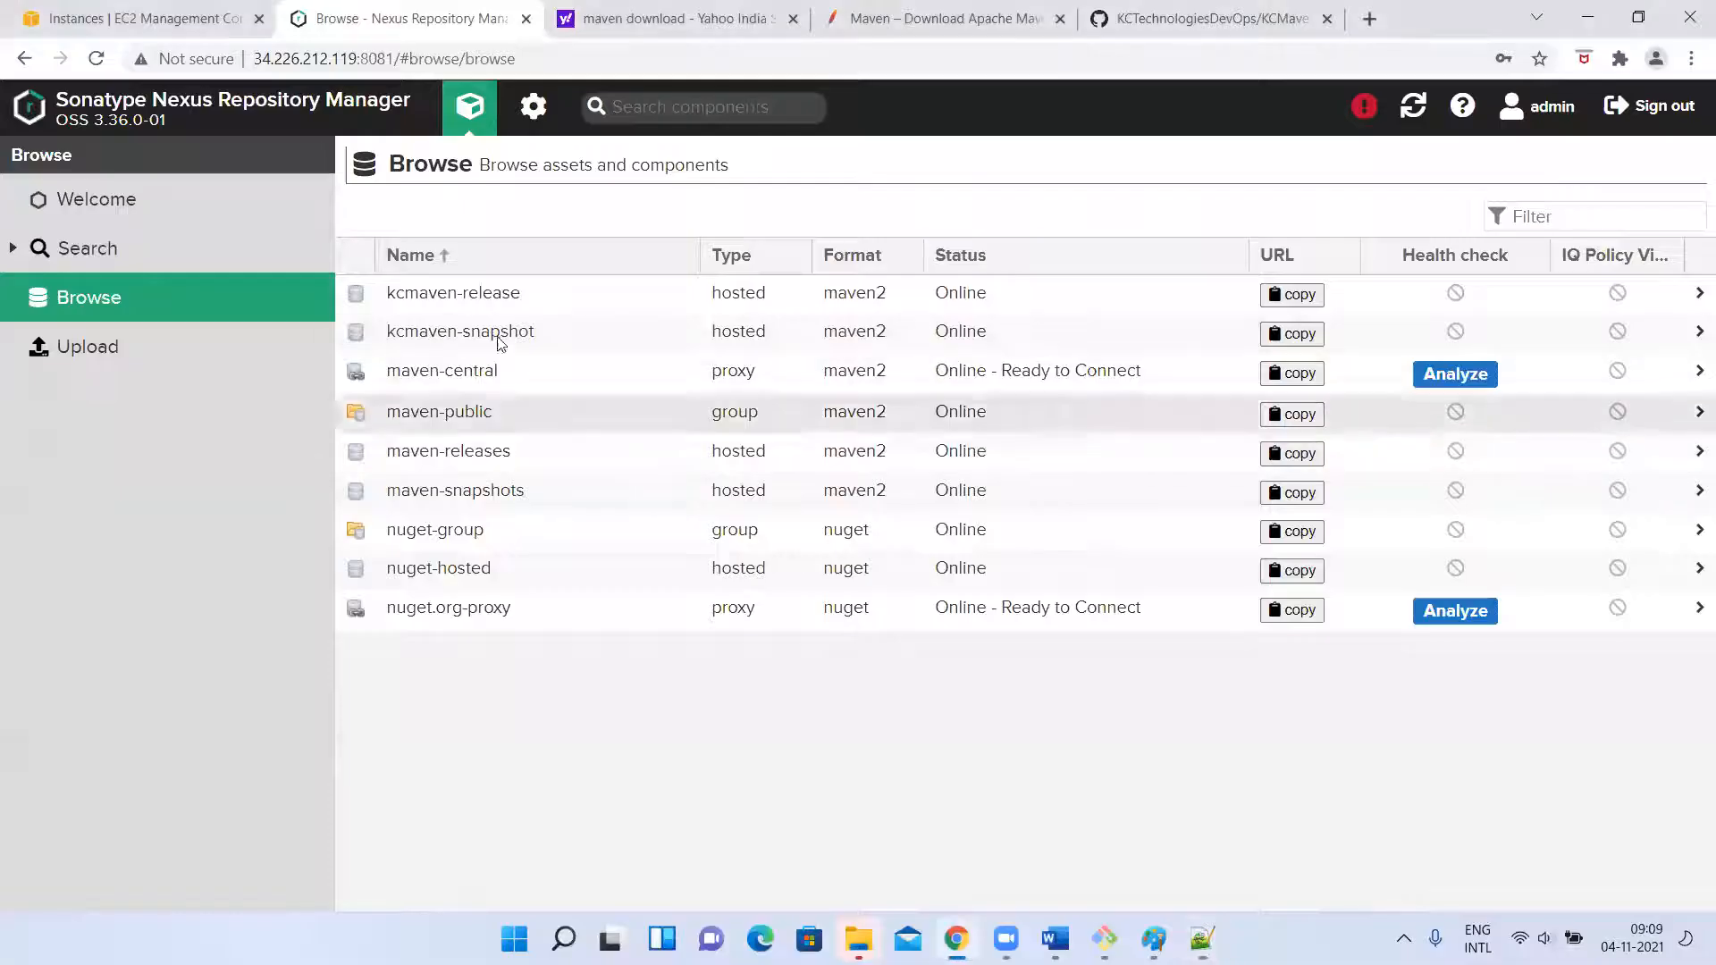
# Examine the contents of the kcmaven-release and kcmaven-snapshot repositories in Nexus, ending on the Welcome page.
pyautogui.click(447, 299)
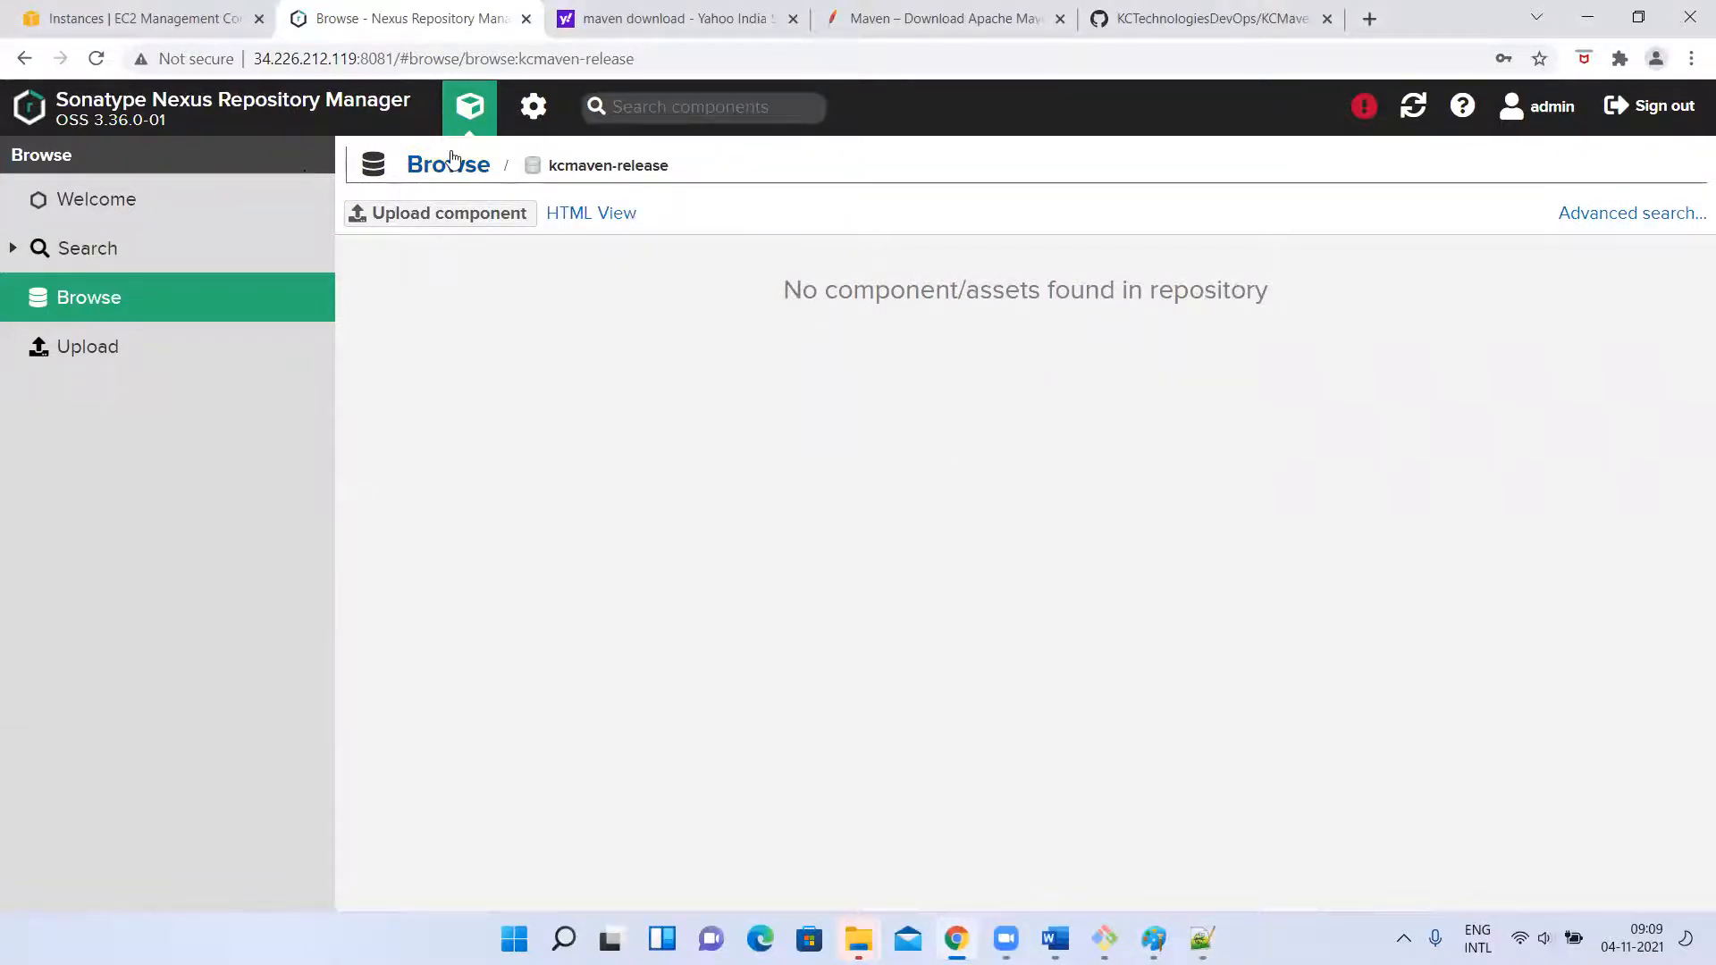
pyautogui.click(429, 178)
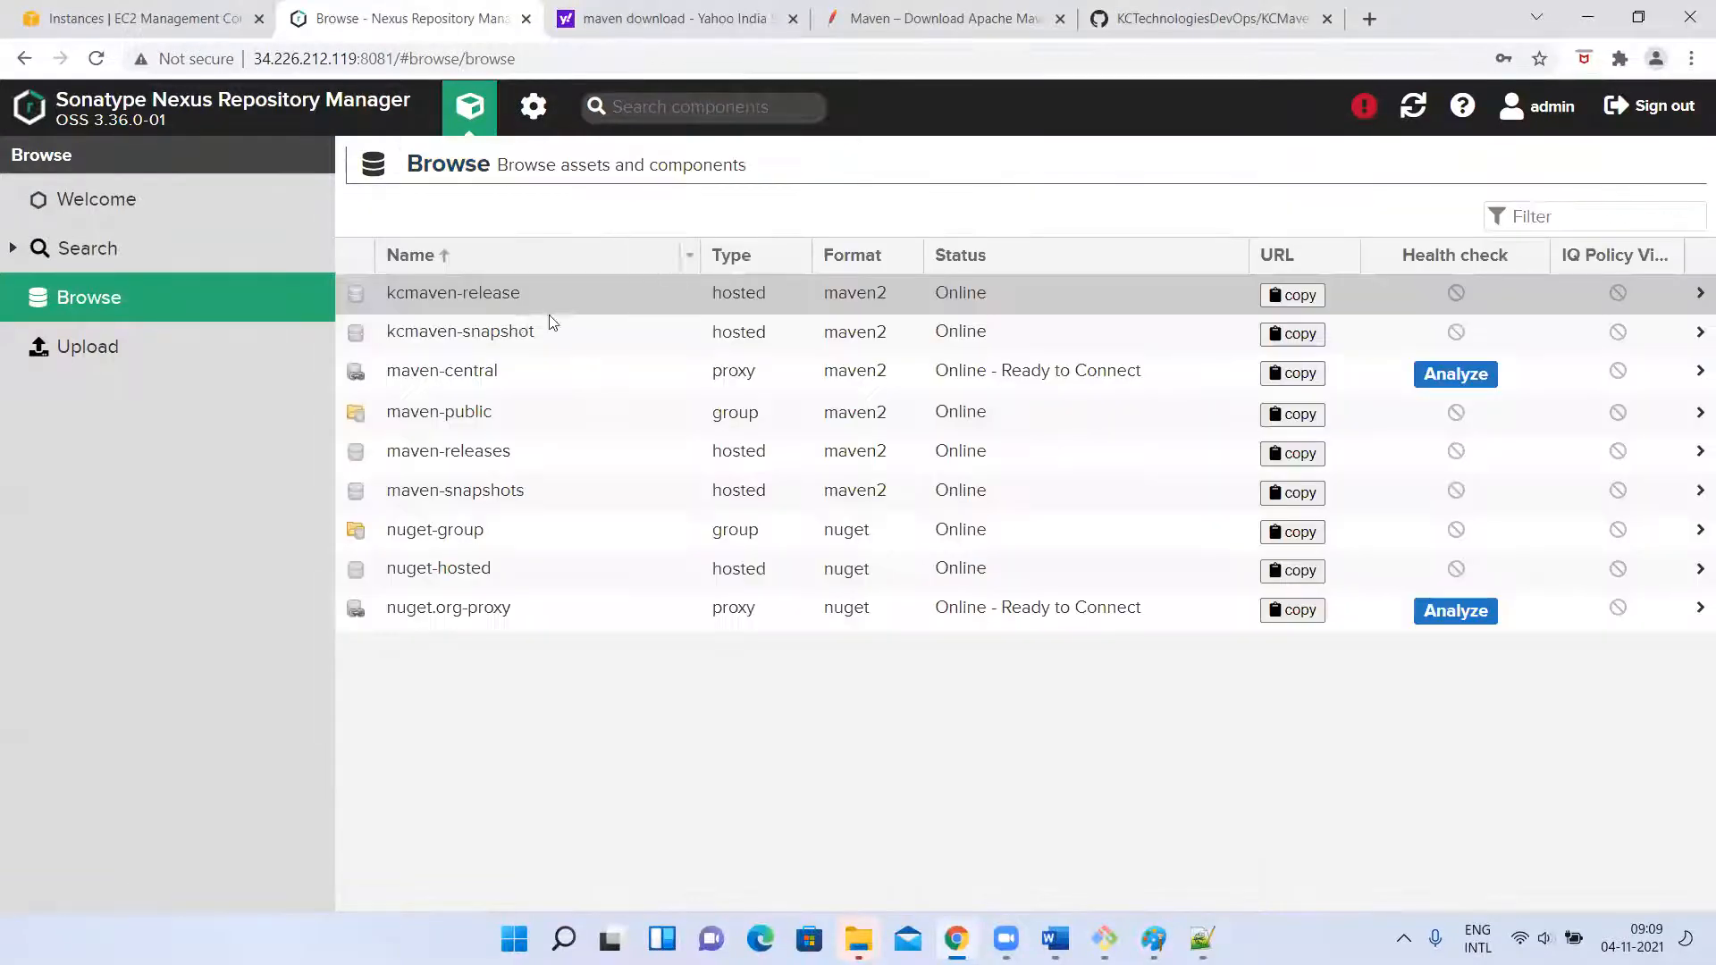
pyautogui.click(477, 333)
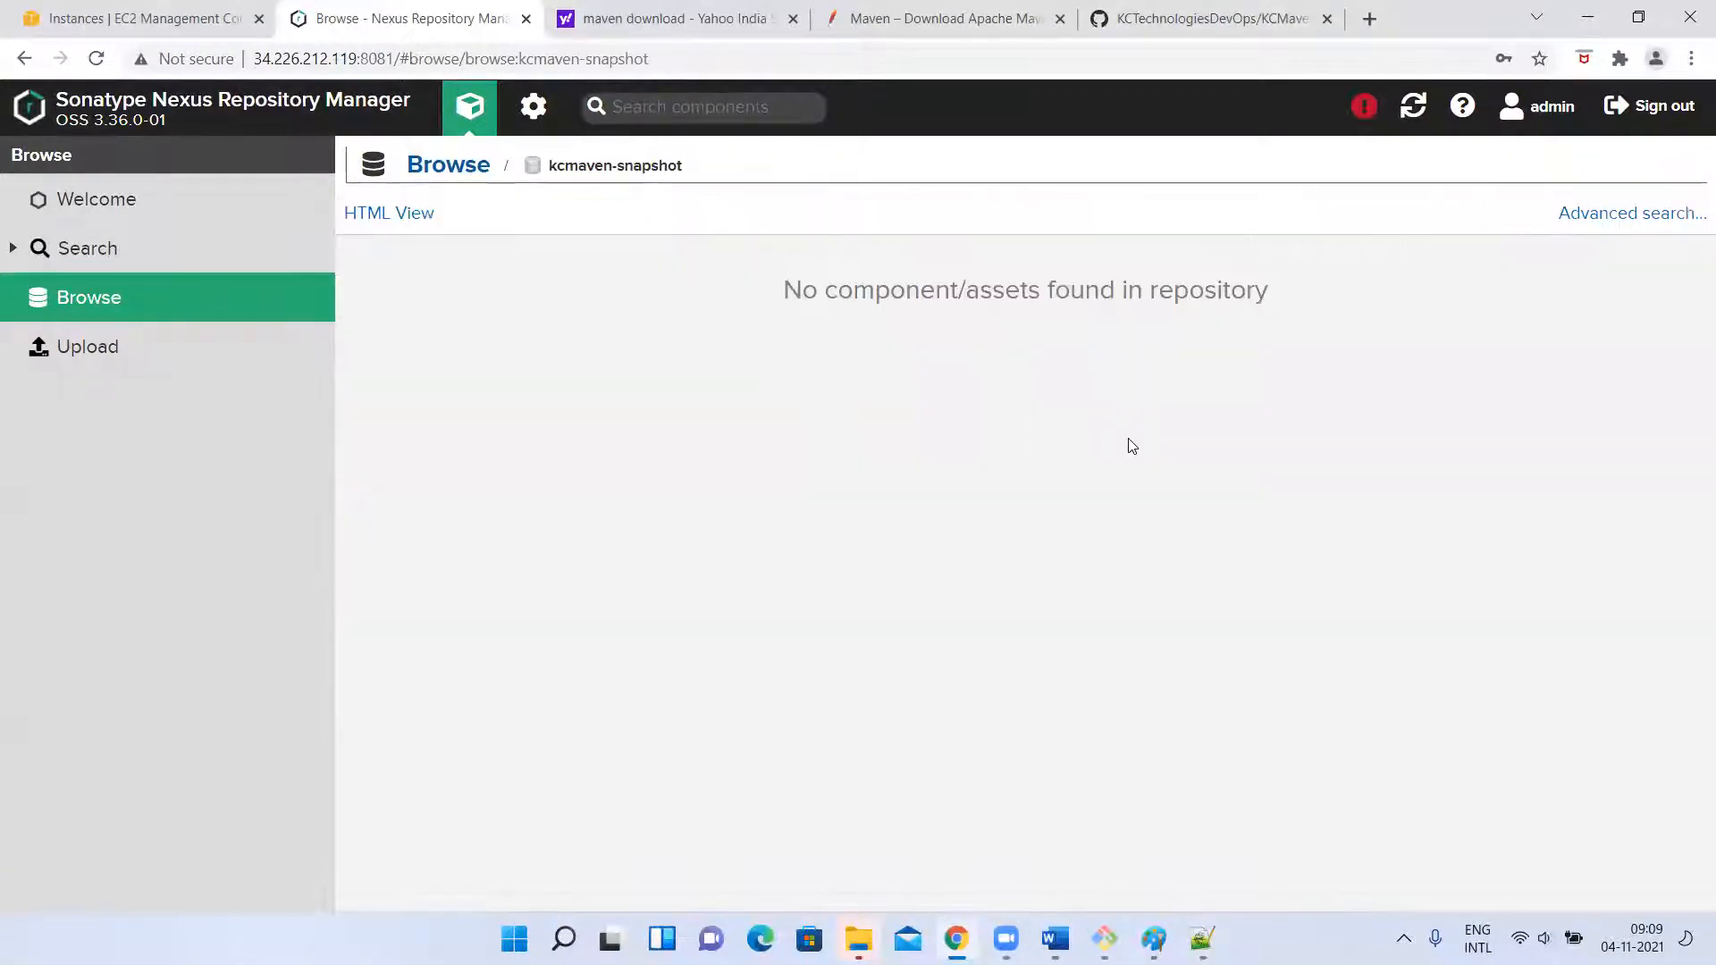
pyautogui.click(126, 257)
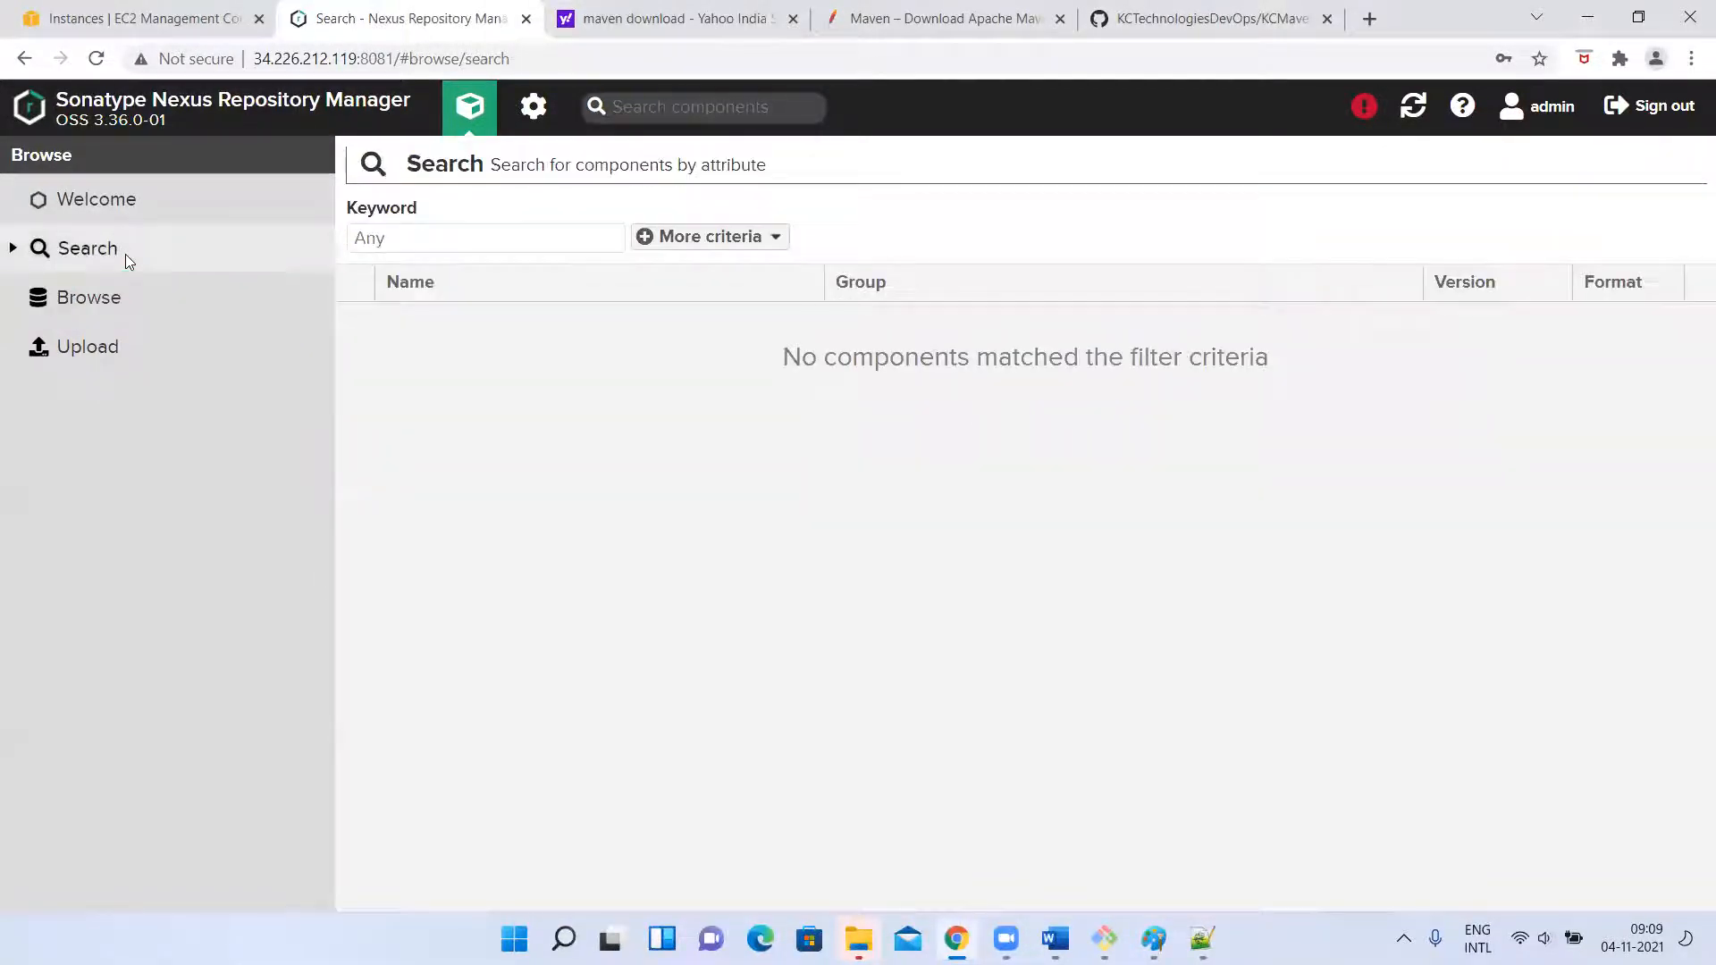
pyautogui.click(88, 199)
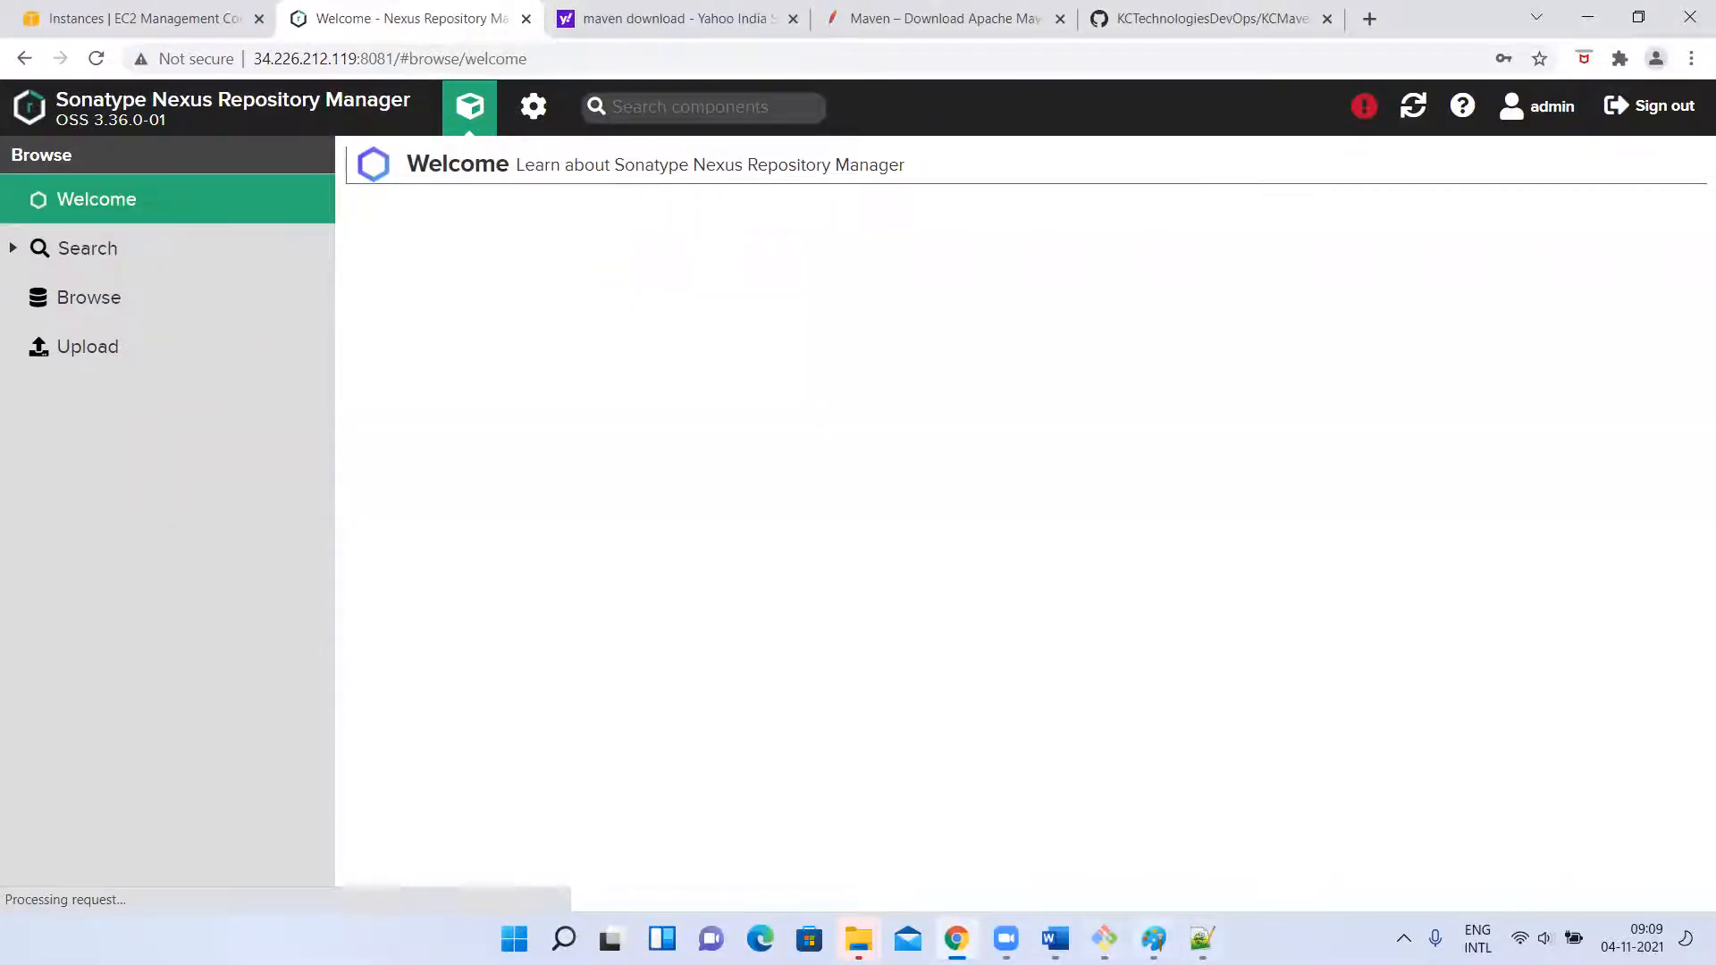
# Switch to the EC2 terminal, run mvn clean package in KCMavenWebProject and check the war file's target path in the output.
pyautogui.click(1105, 938)
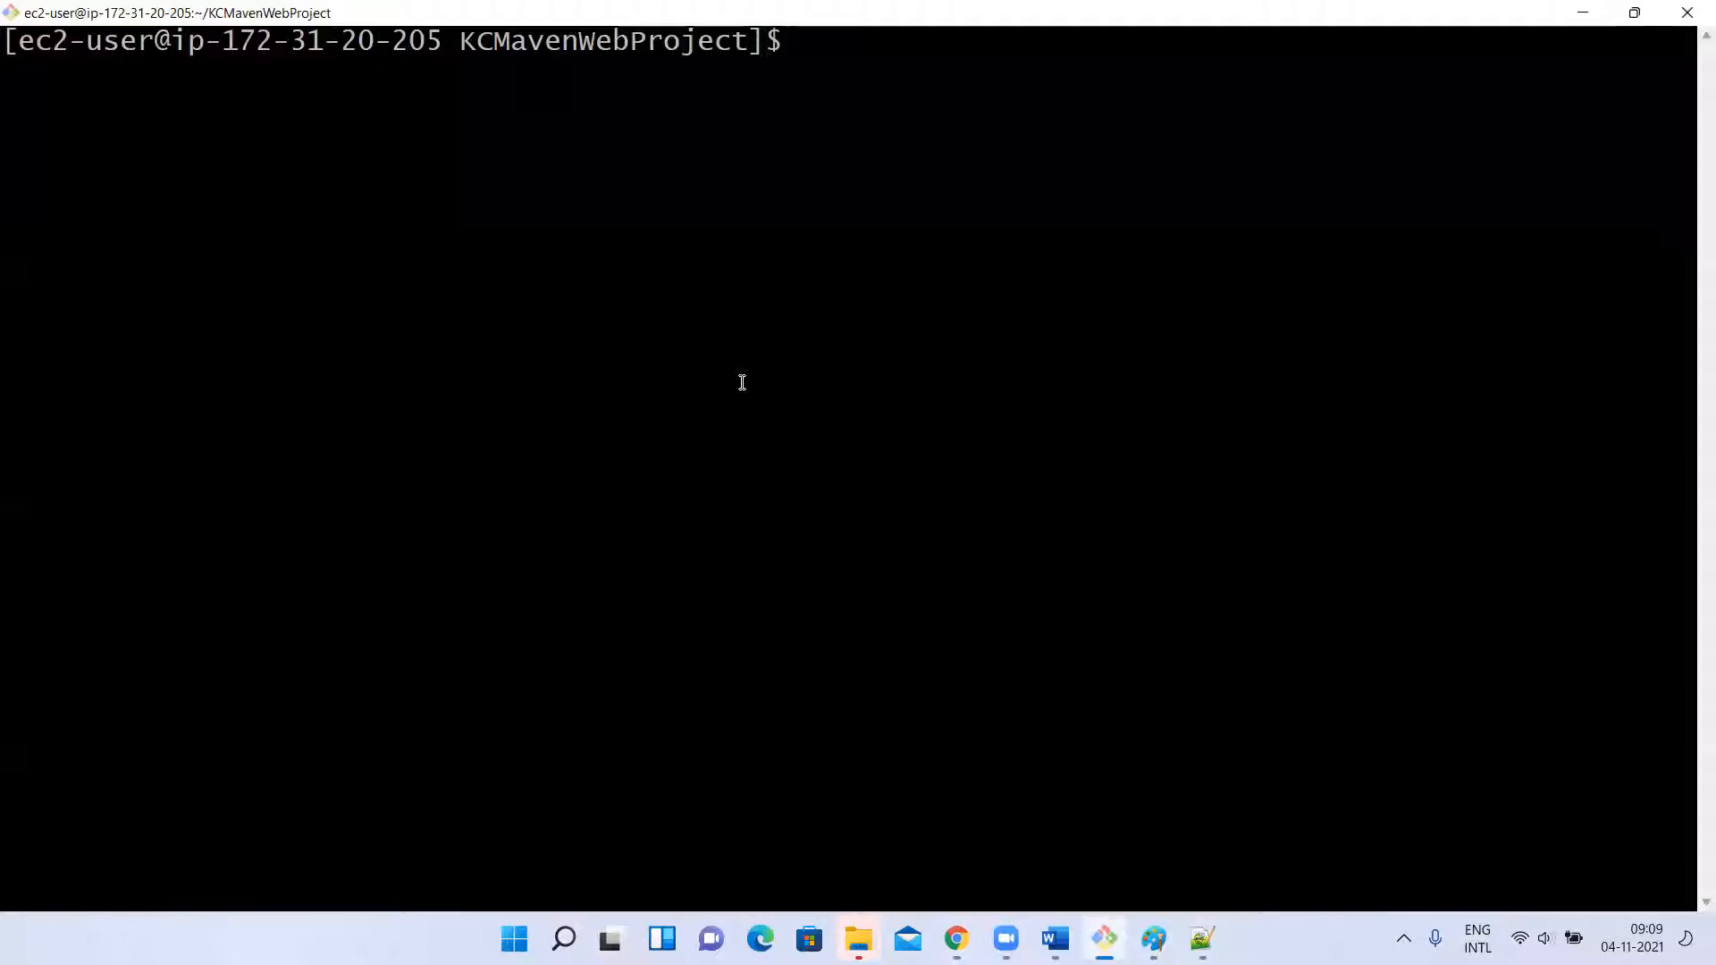
pyautogui.write('clear')
pyautogui.press('Up')
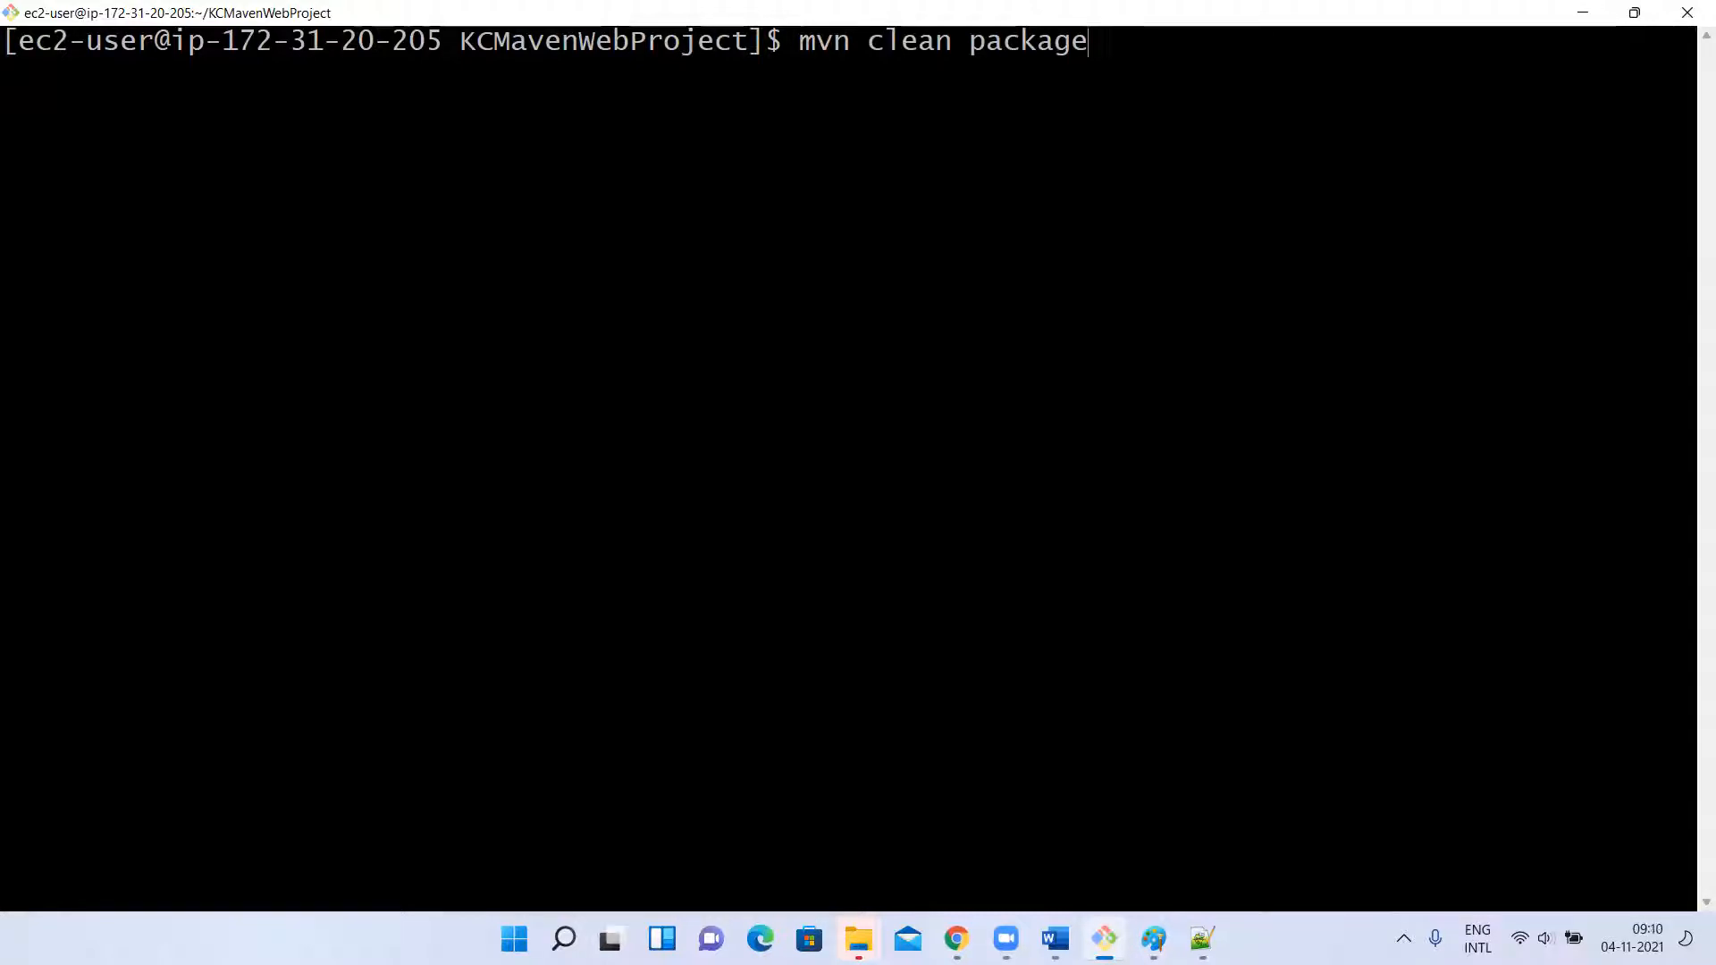
pyautogui.press('BackSpace')
pyautogui.press('BackSpace')
pyautogui.press('BackSpace')
pyautogui.press('BackSpace')
pyautogui.press('BackSpace')
pyautogui.press('BackSpace')
pyautogui.press('BackSpace')
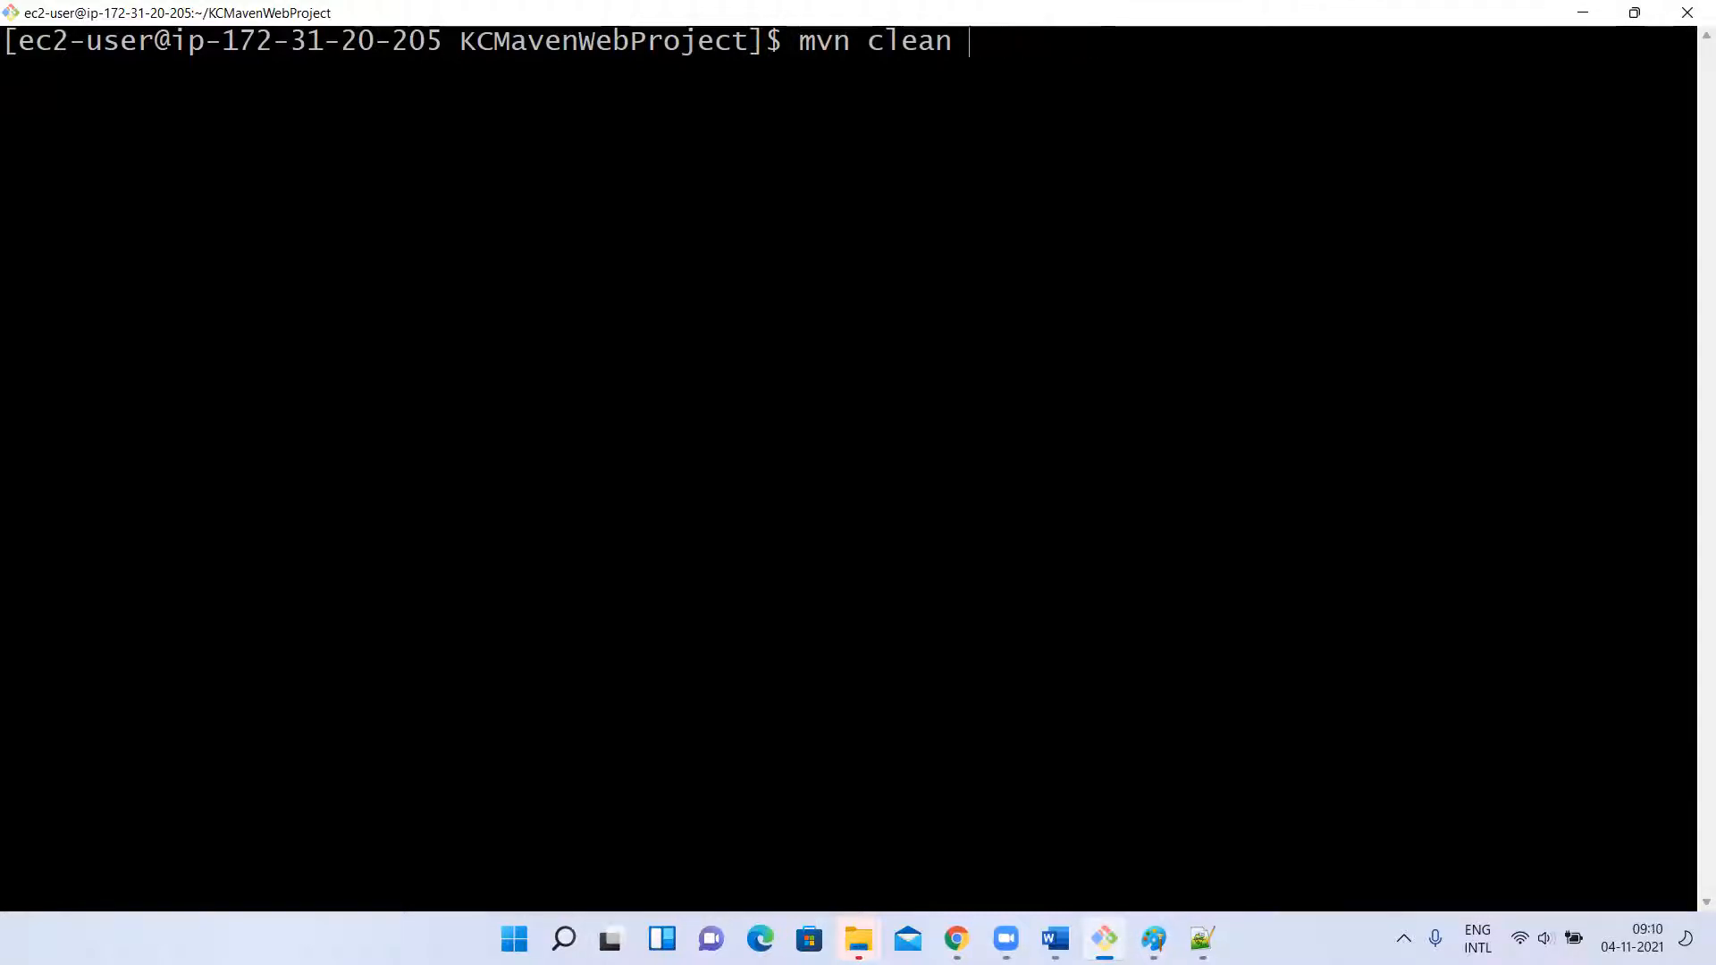
pyautogui.write('deploy')
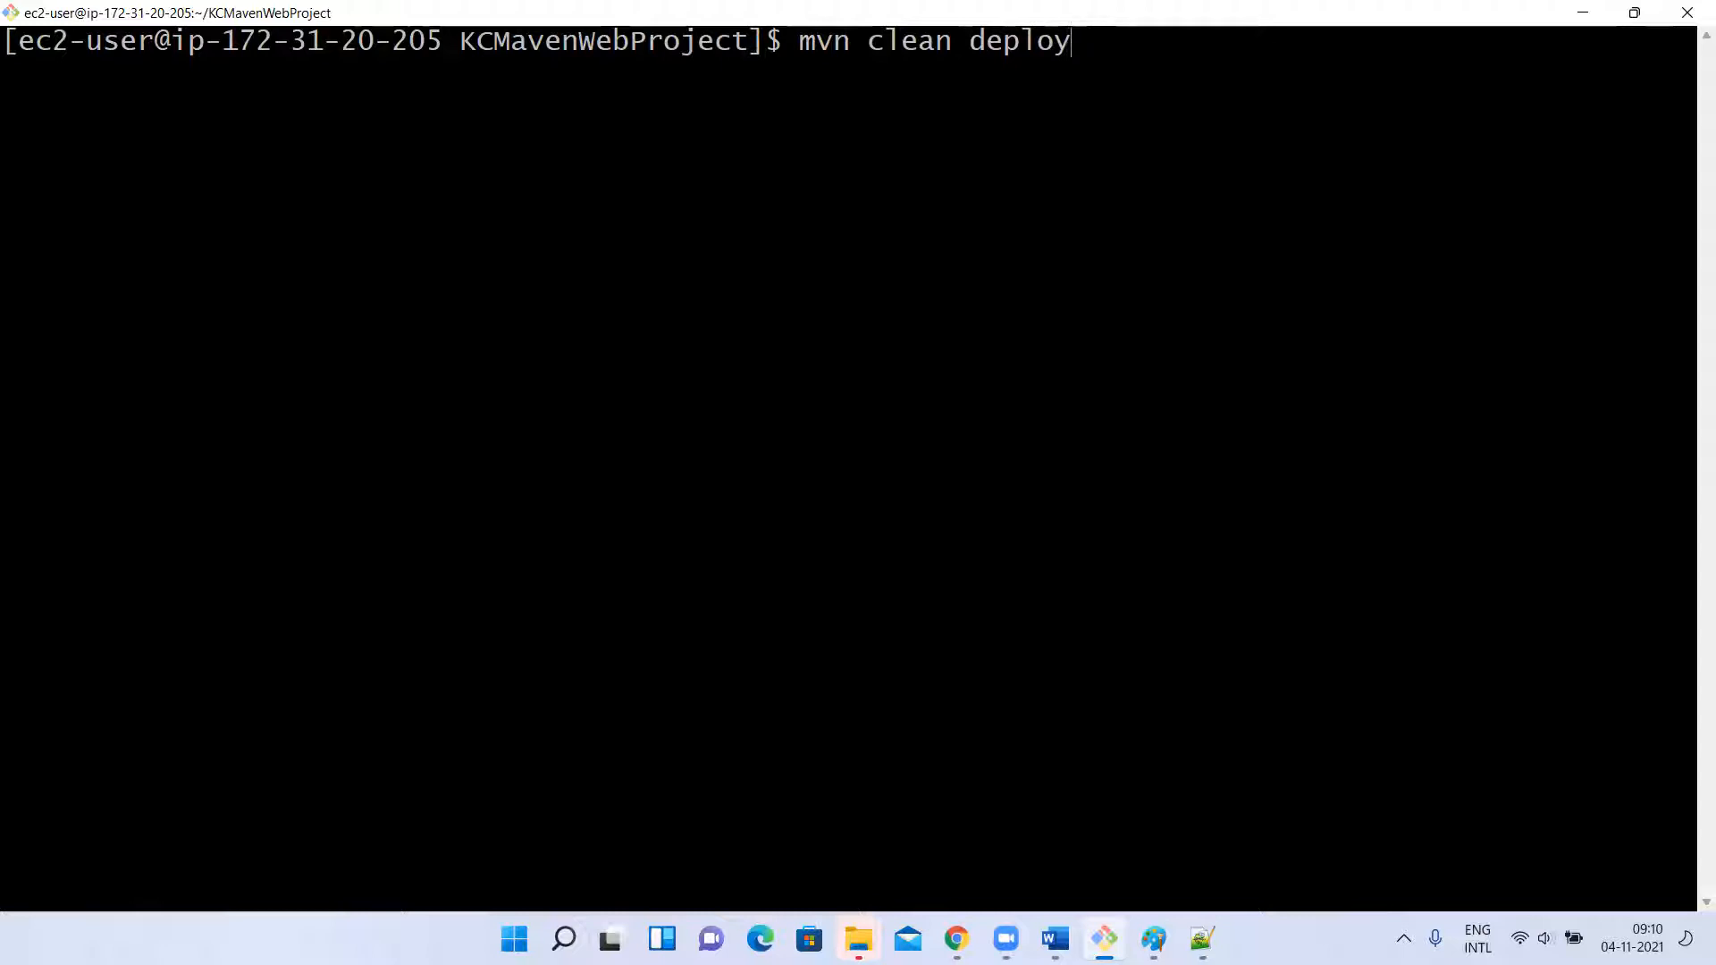
pyautogui.press('BackSpace')
pyautogui.press('BackSpace')
pyautogui.press('BackSpace')
pyautogui.press('BackSpace')
pyautogui.press('BackSpace')
pyautogui.press('BackSpace')
pyautogui.write('package')
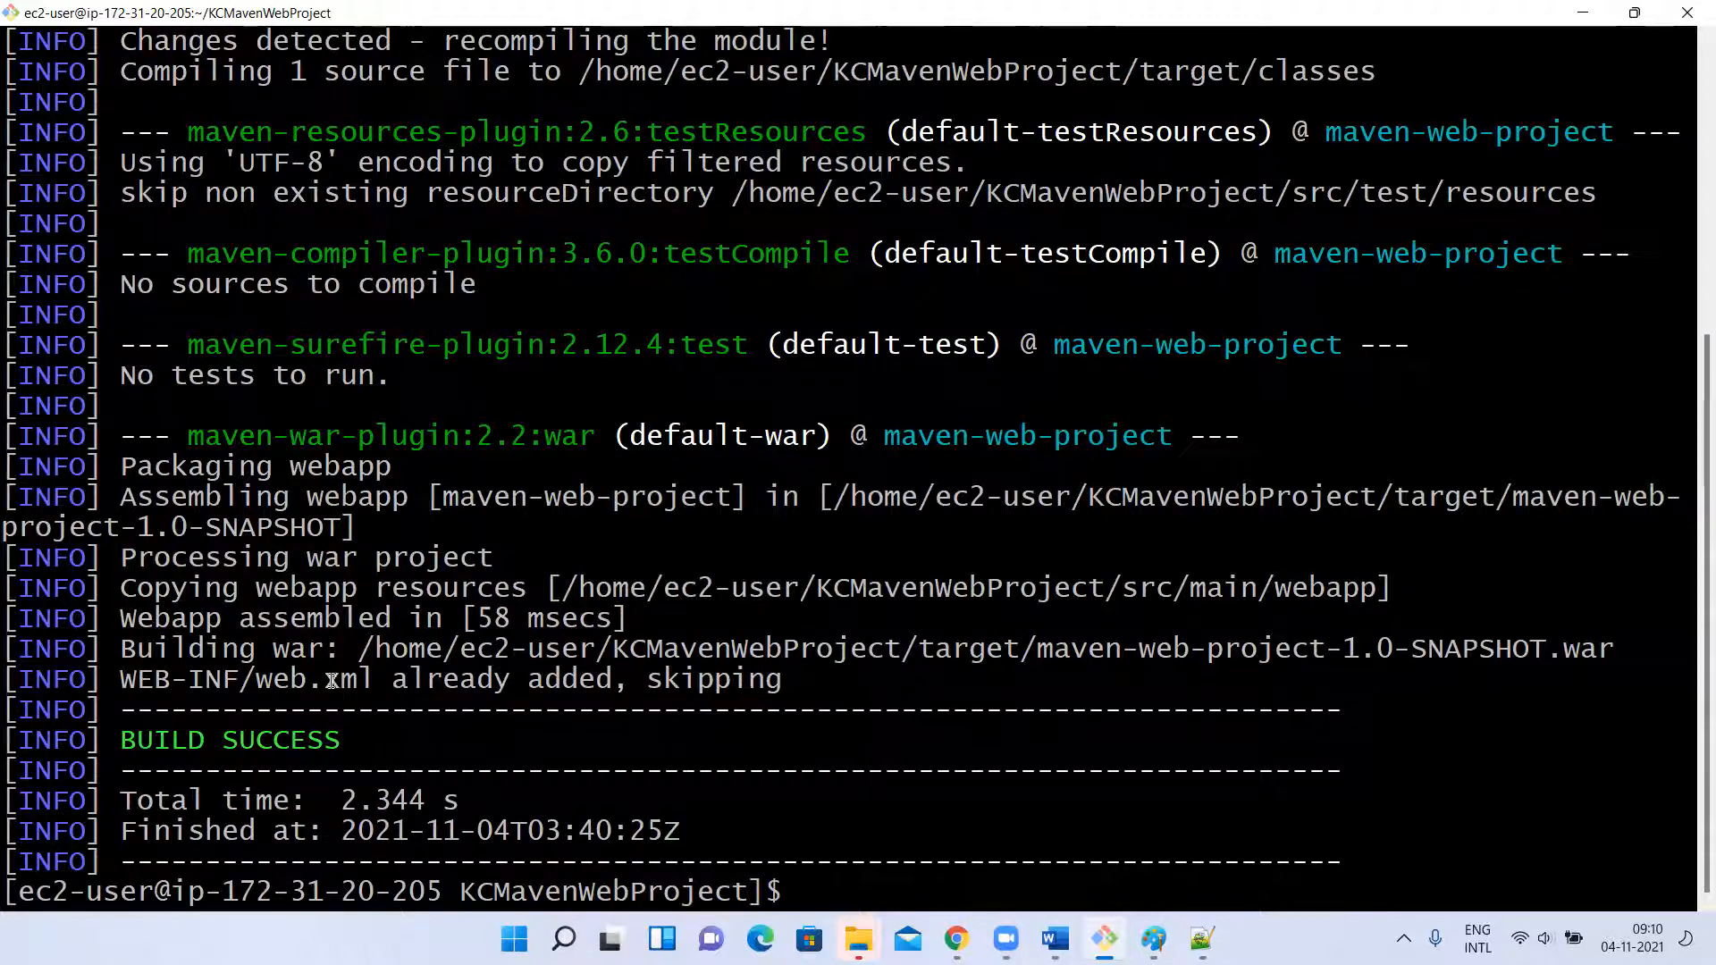
pyautogui.moveTo(903, 653); pyautogui.dragTo(1020, 650)
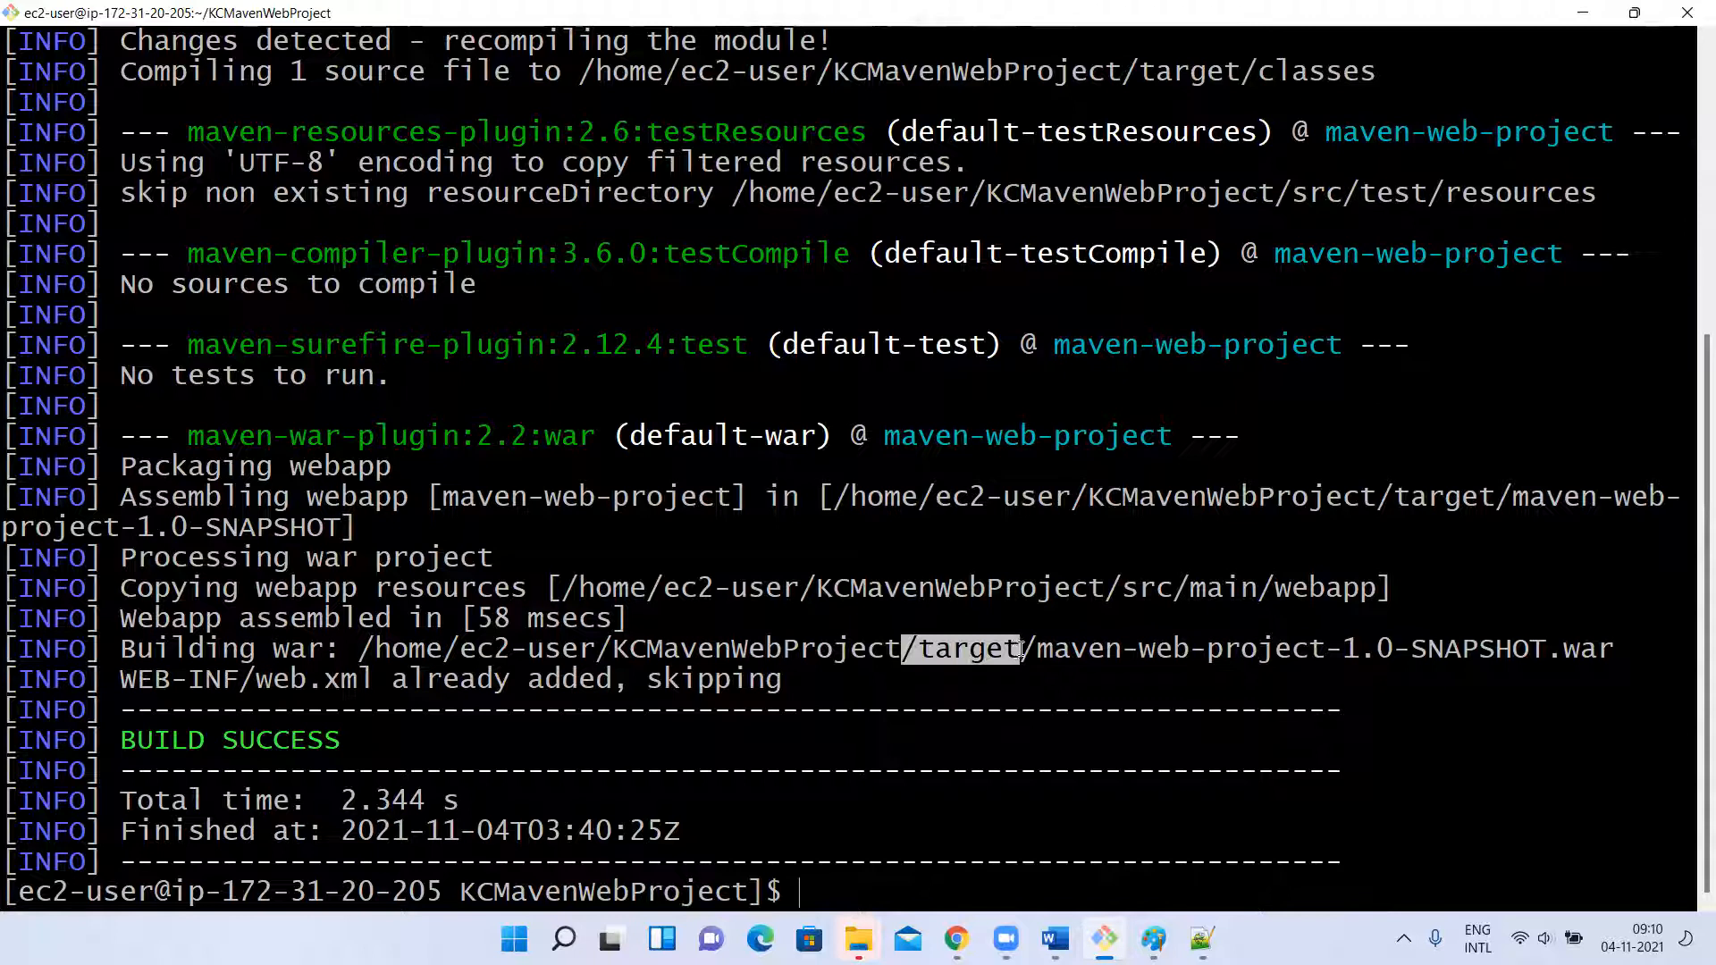
pyautogui.click(595, 565)
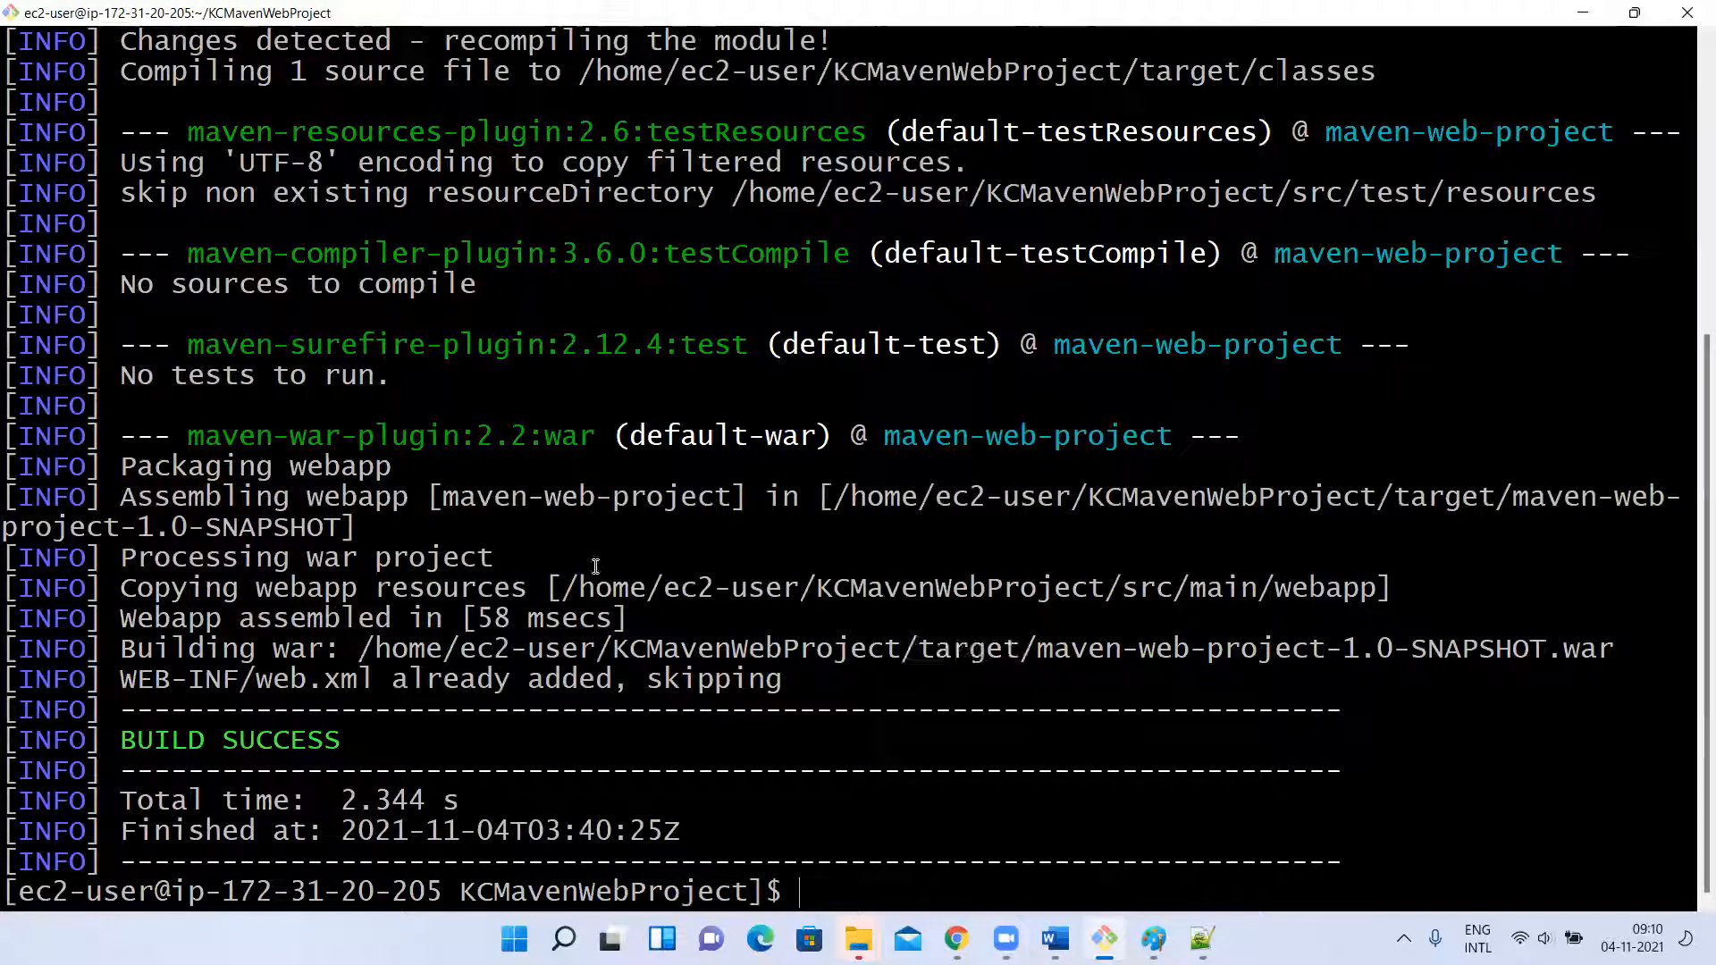
# Clear the terminal and run mvn clean install in KCMavenWebProject.
pyautogui.write('clear')
pyautogui.press('Return')
pyautogui.press('Up')
pyautogui.press('Up')
pyautogui.press('BackSpace')
pyautogui.press('BackSpace')
pyautogui.press('BackSpace')
pyautogui.press('BackSpace')
pyautogui.press('BackSpace')
pyautogui.press('BackSpace')
pyautogui.press('BackSpace')
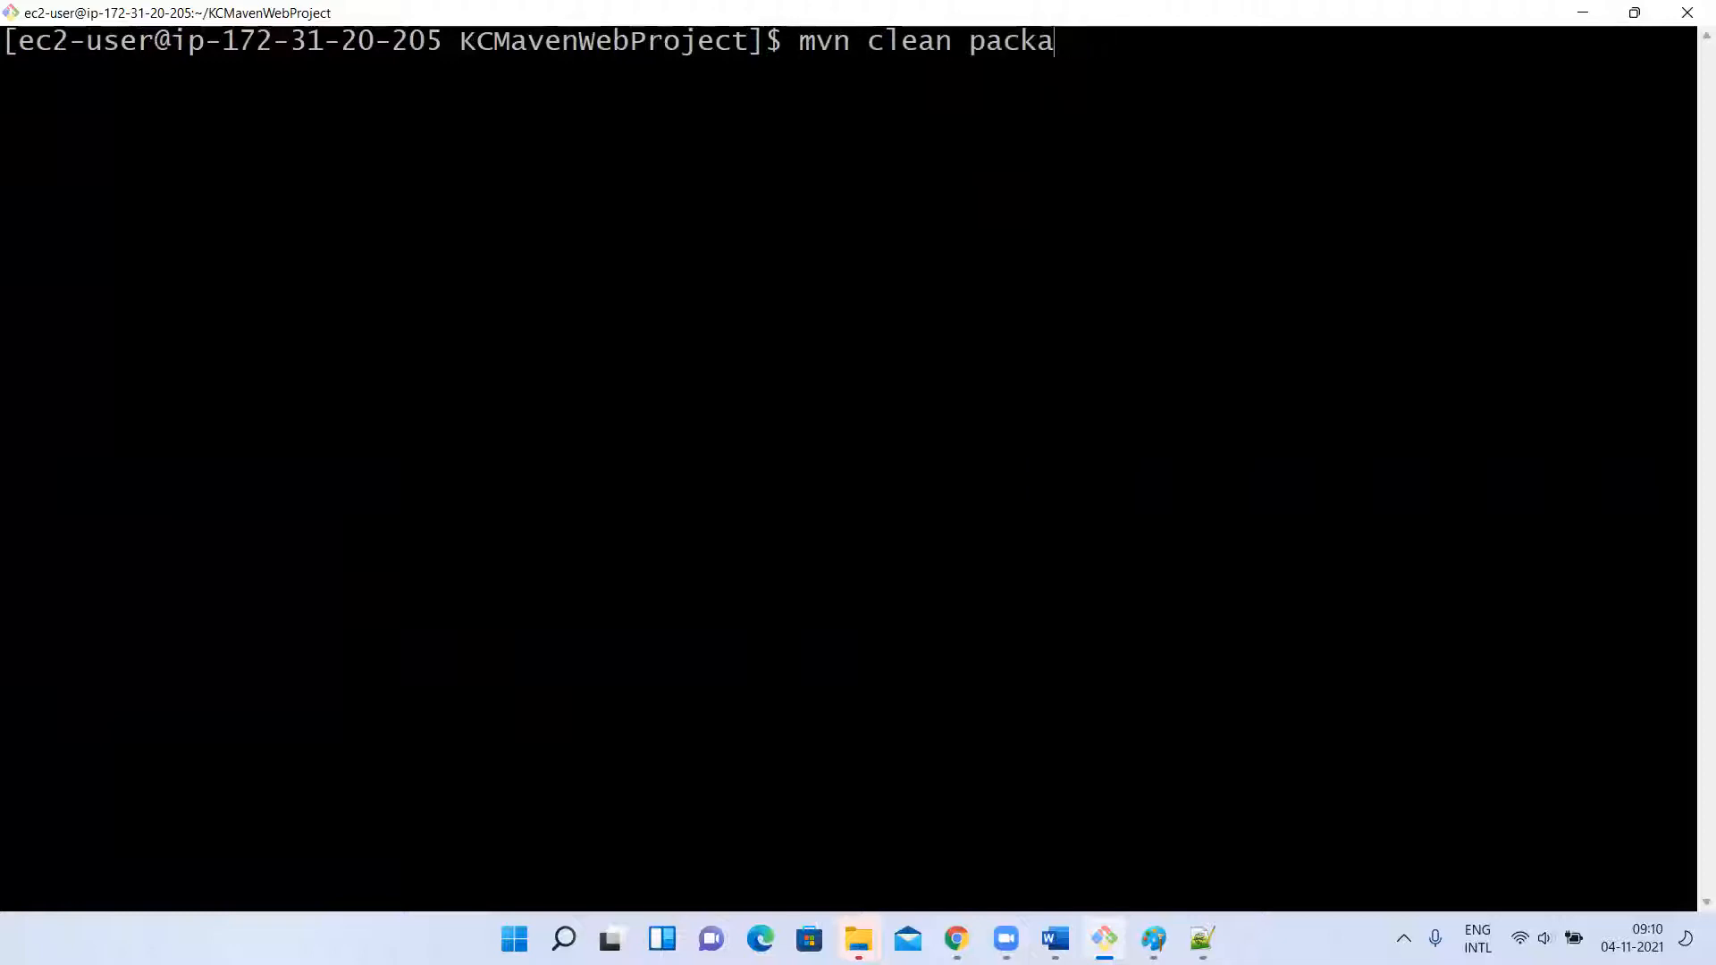
pyautogui.write('install')
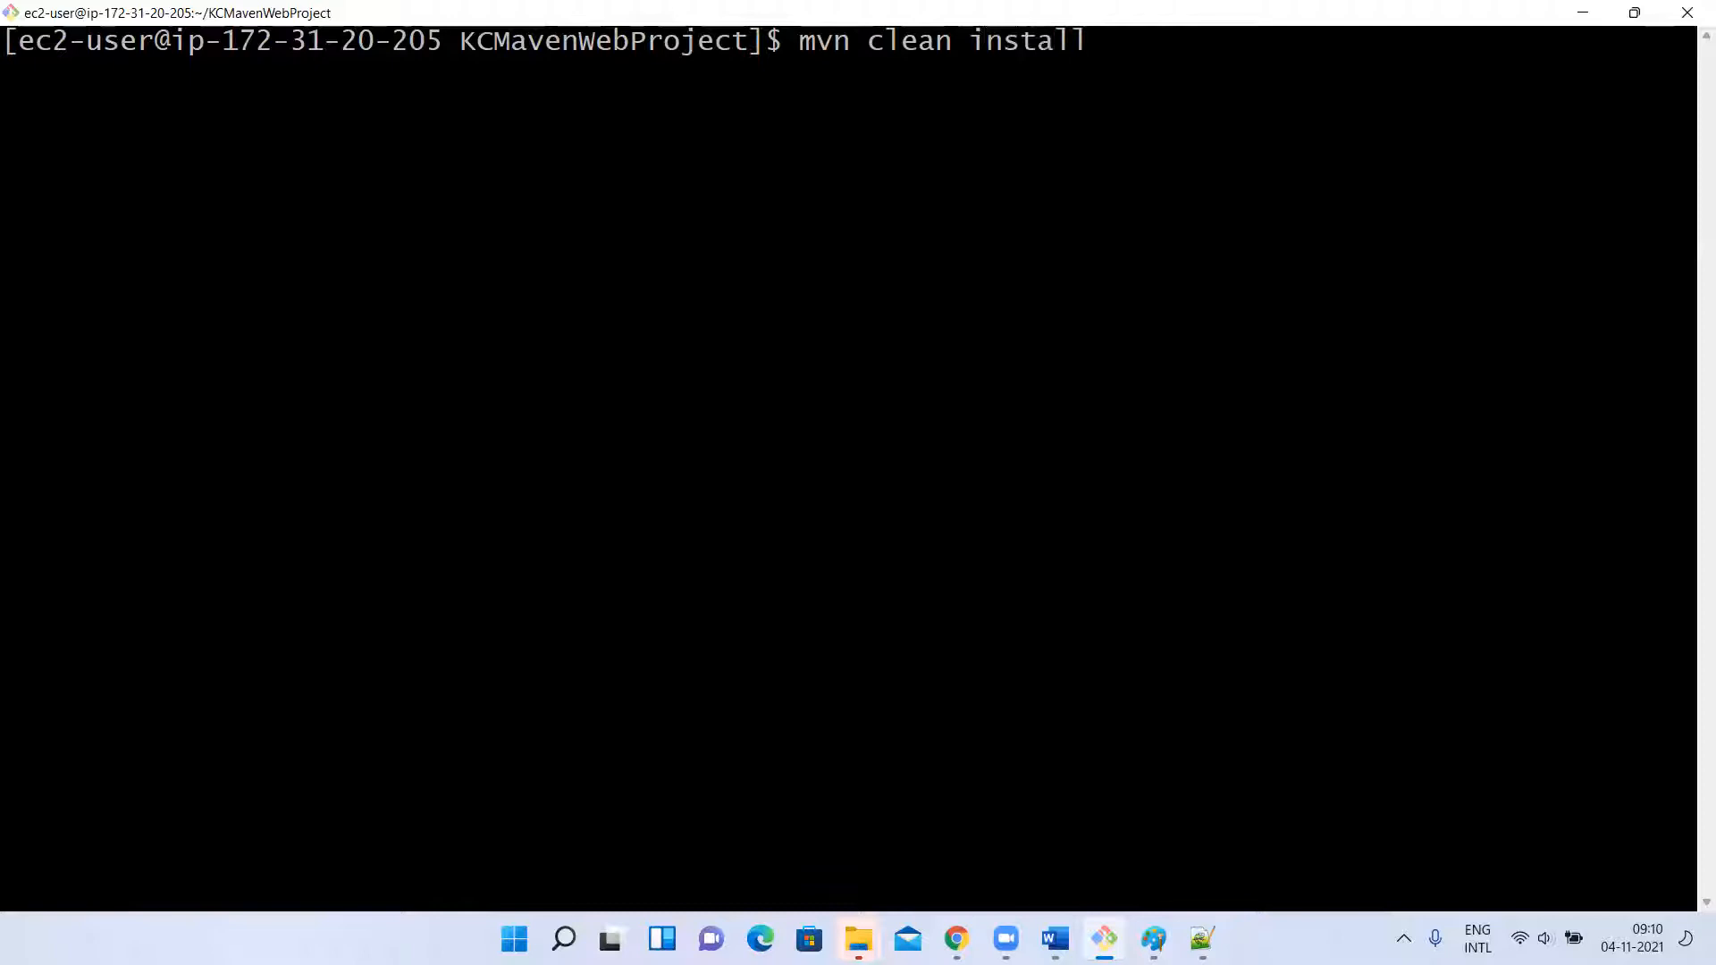
pyautogui.press('Return')
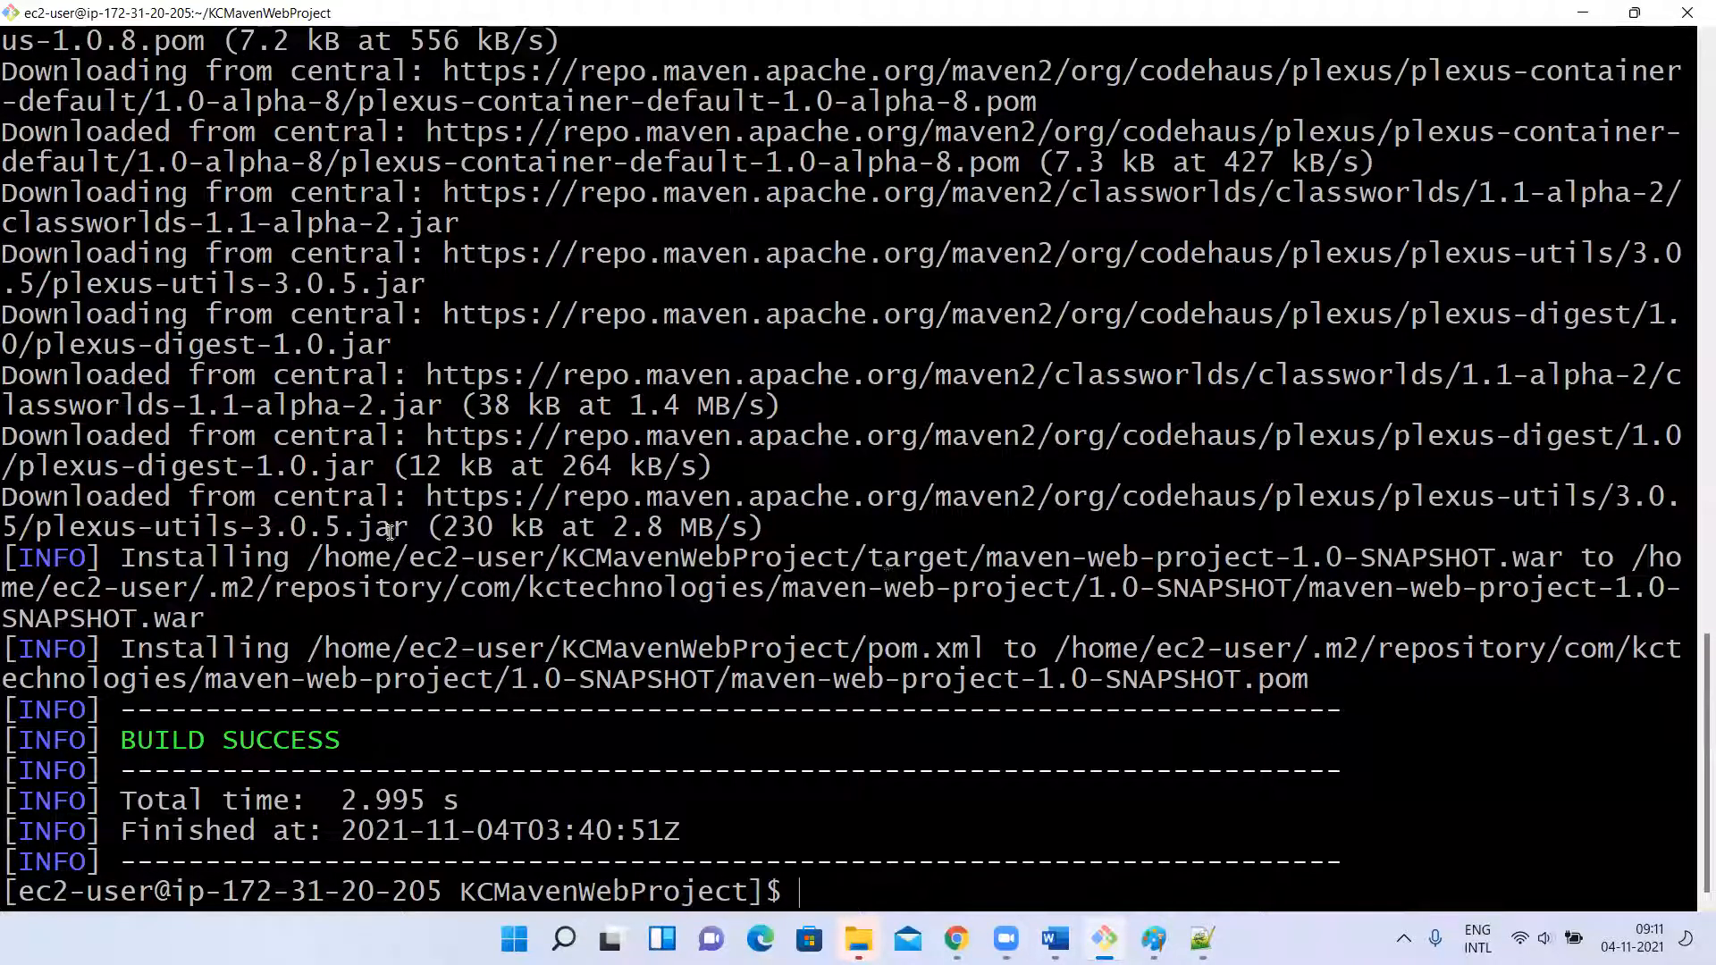
# Examine the install output's source paths for the war and pom.xml and their destination in the local .m2 repository.
pyautogui.moveTo(320, 557); pyautogui.dragTo(979, 558)
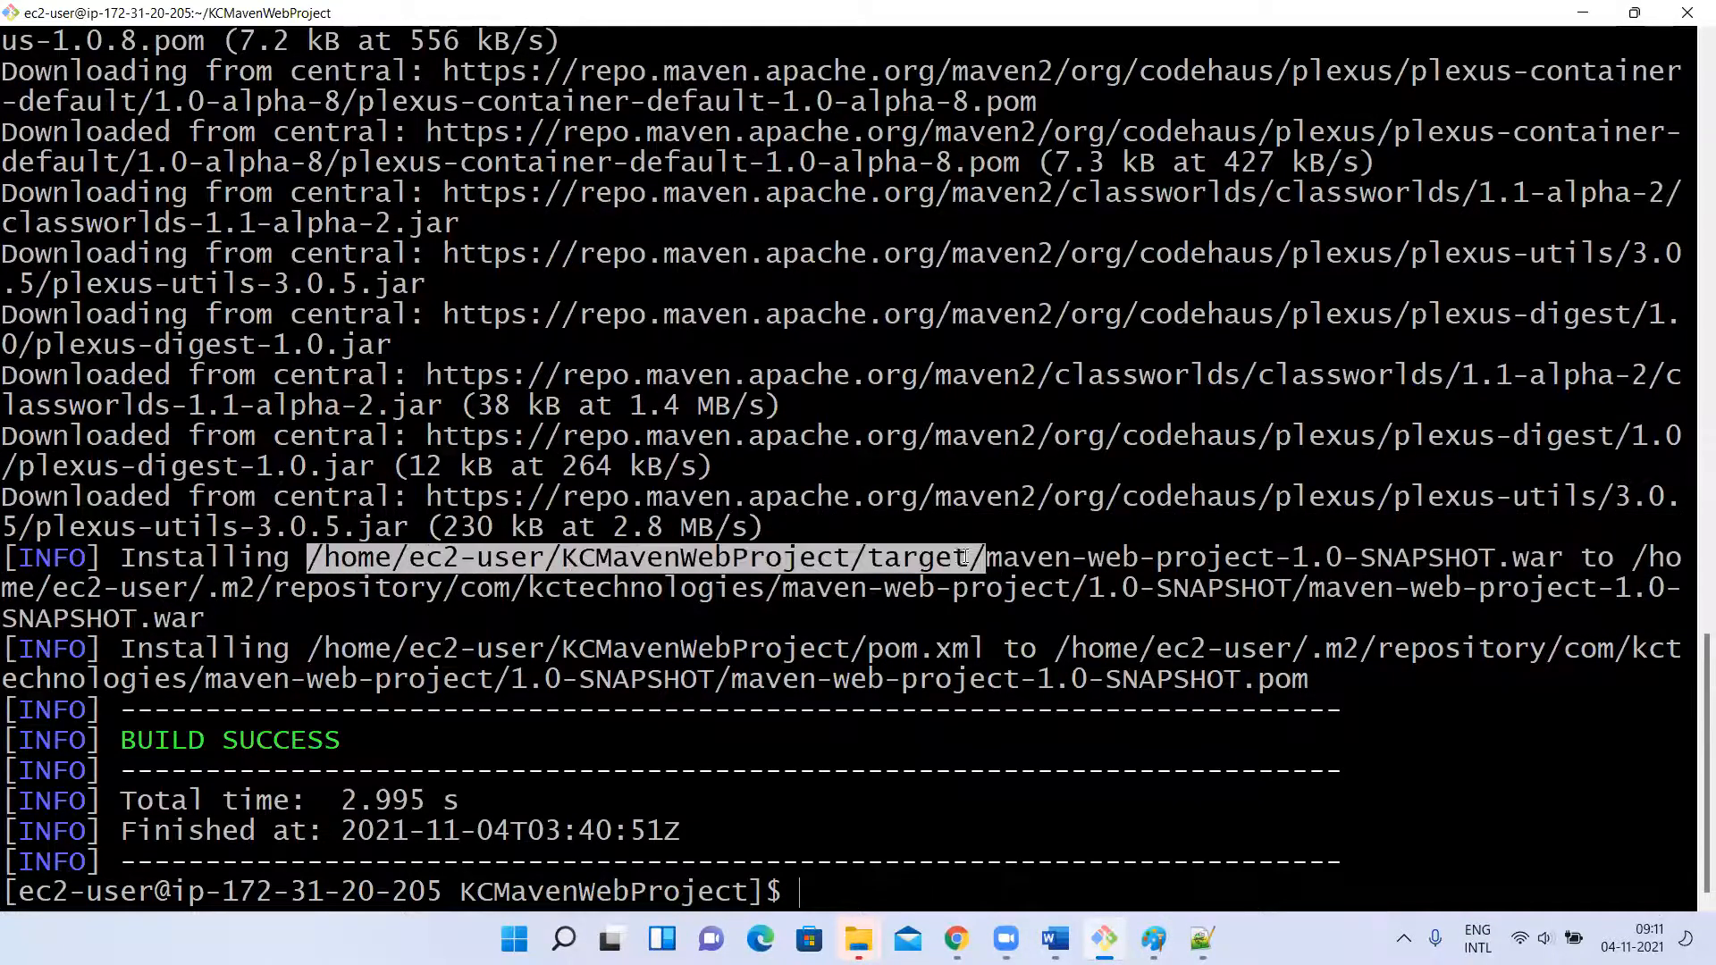
pyautogui.doubleClick(923, 559)
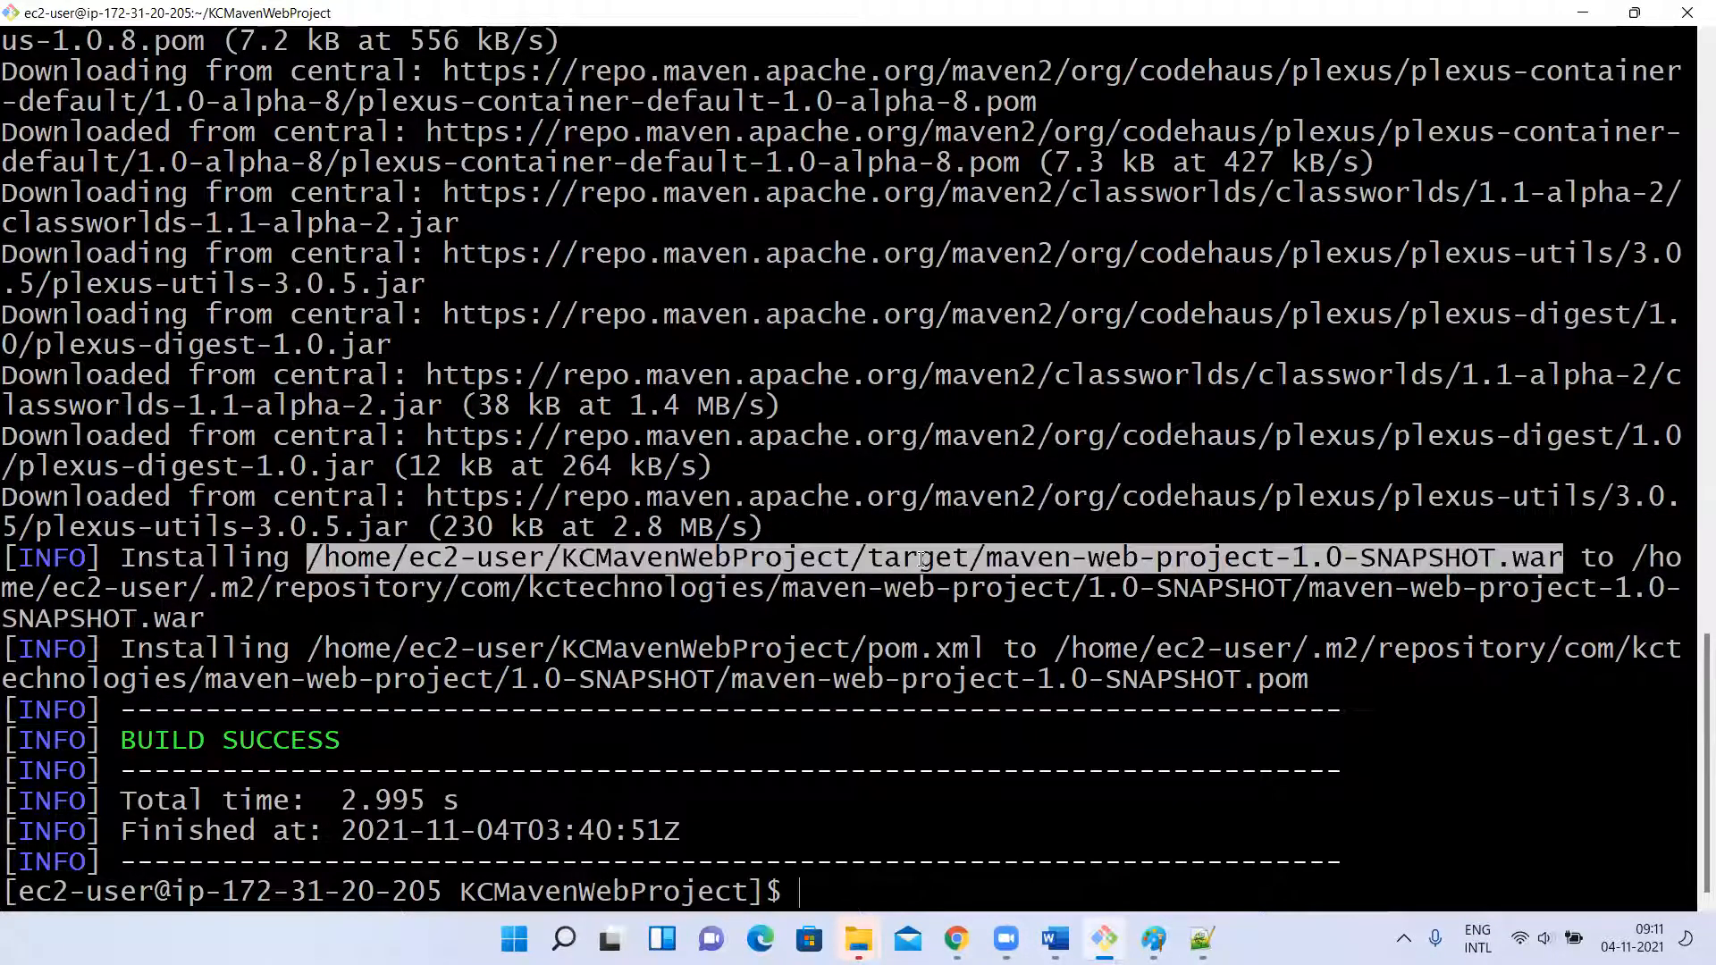
pyautogui.click(881, 561)
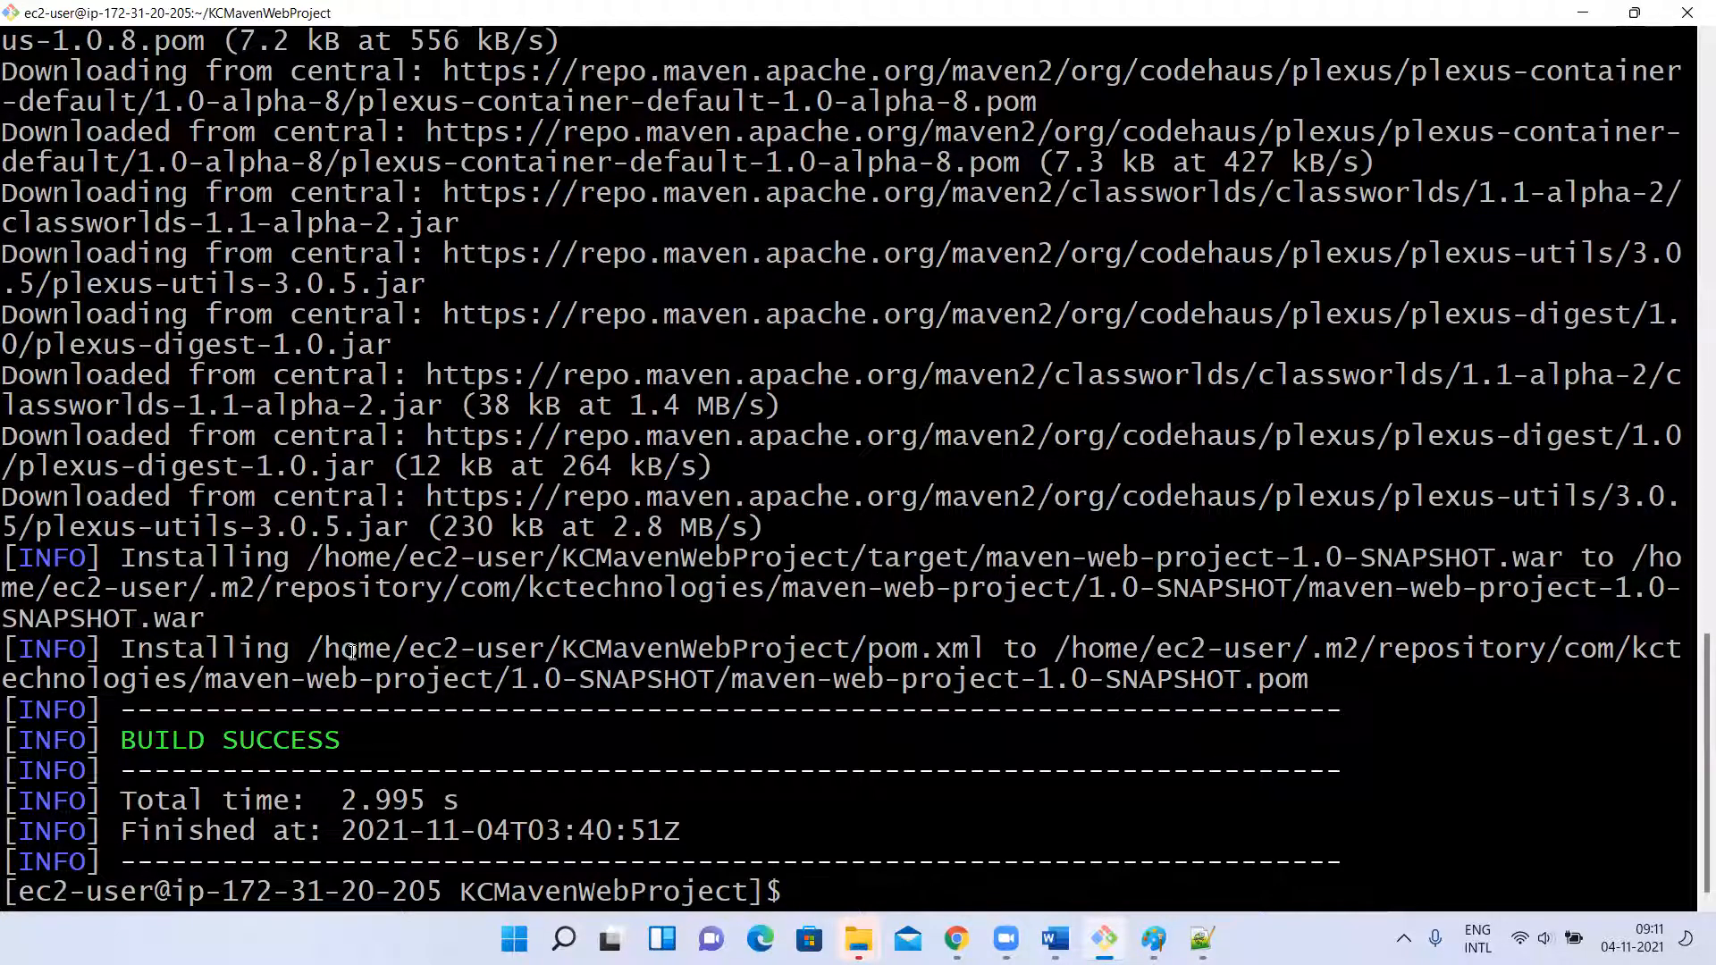
pyautogui.moveTo(308, 648); pyautogui.dragTo(921, 652)
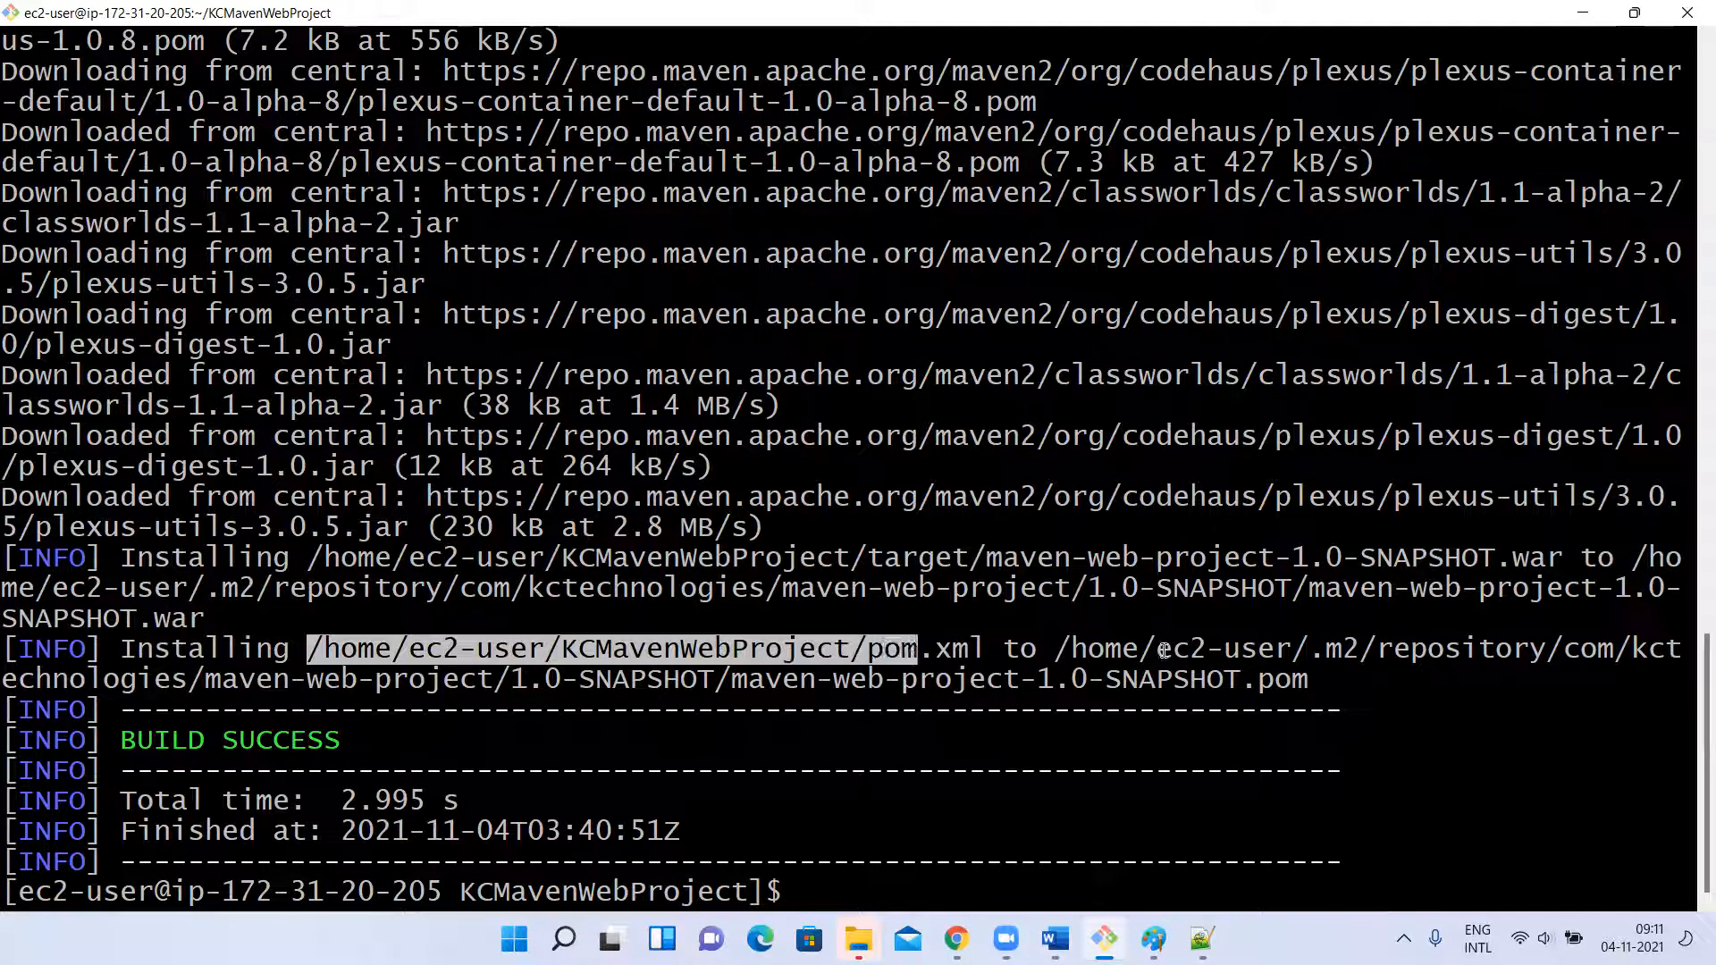
pyautogui.moveTo(1055, 649); pyautogui.dragTo(1352, 645)
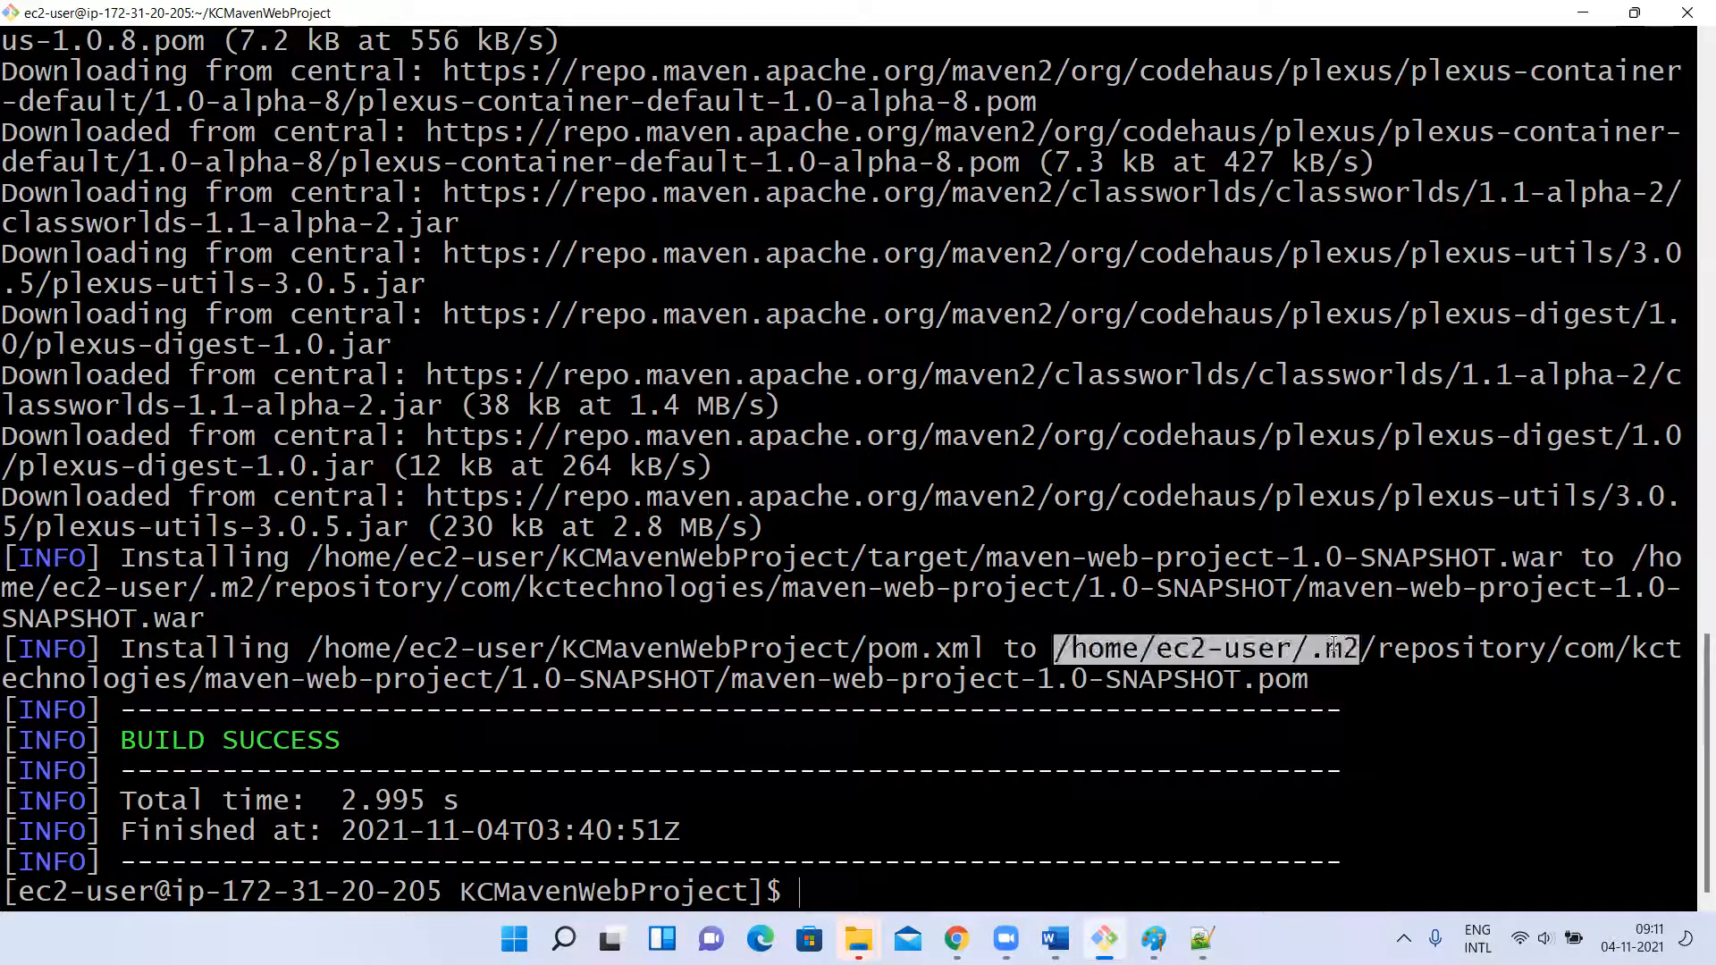
pyautogui.rightClick(1333, 645)
pyautogui.click(1247, 629)
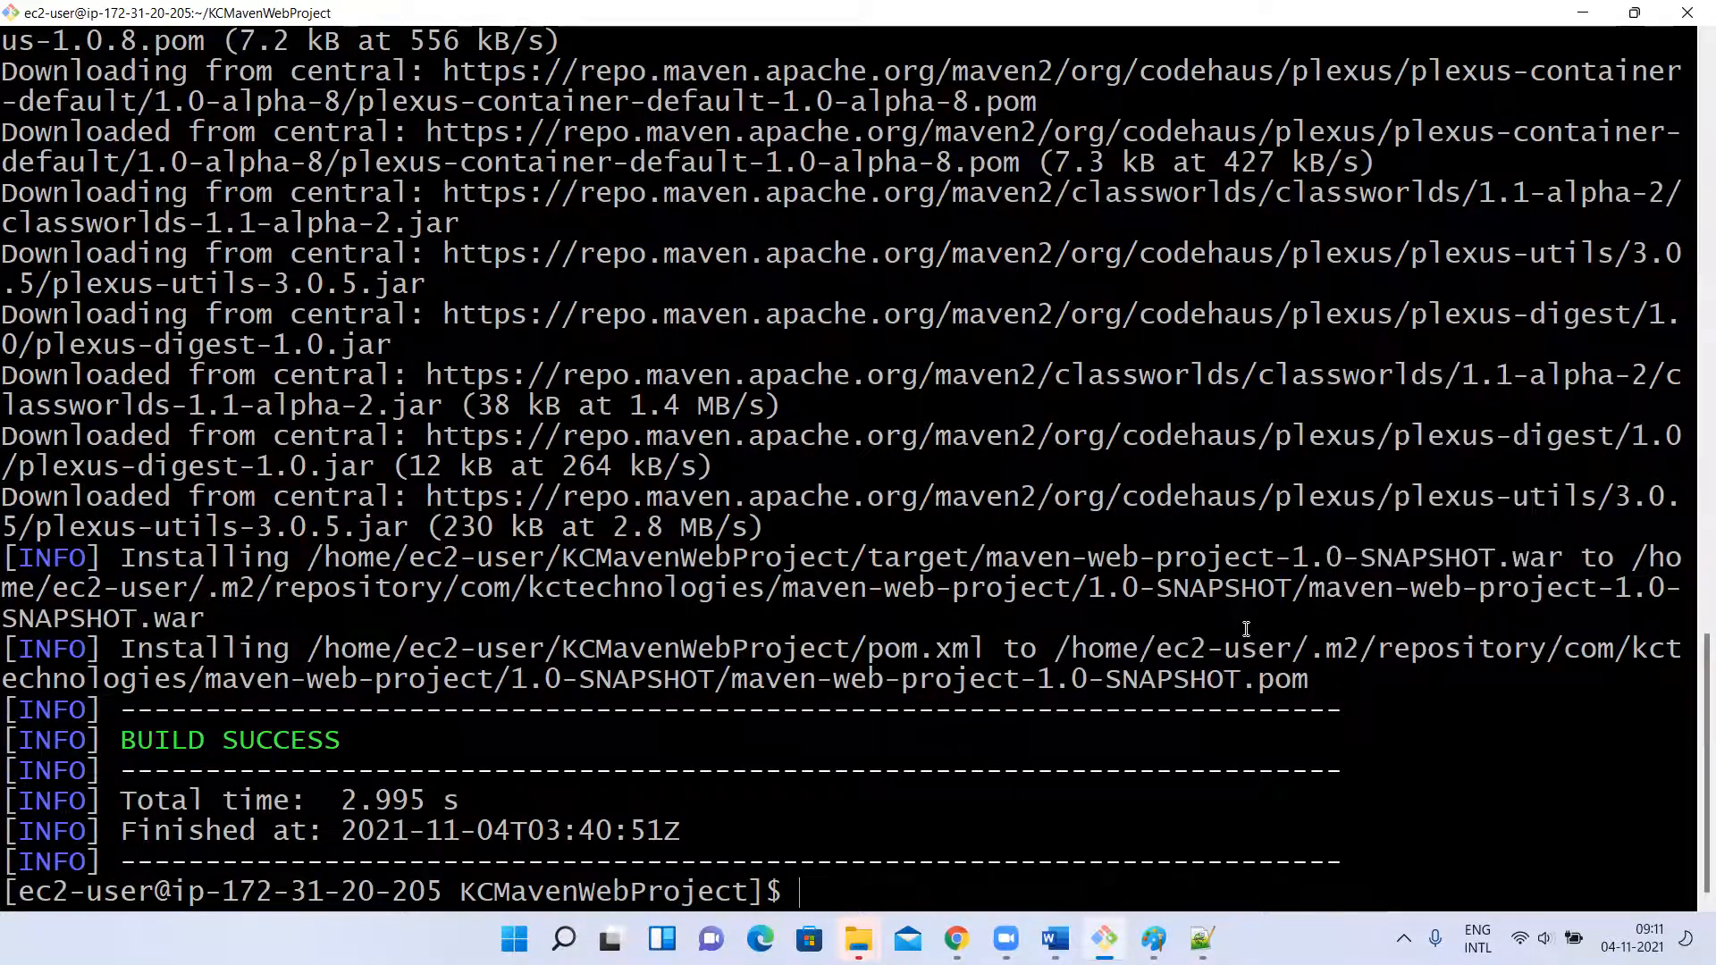
pyautogui.moveTo(1310, 646); pyautogui.dragTo(1534, 638)
pyautogui.click(1245, 640)
# Clear the terminal, rerun mvn clean install and check the target and .m2 paths in its output.
pyautogui.write('clear')
pyautogui.press('Return')
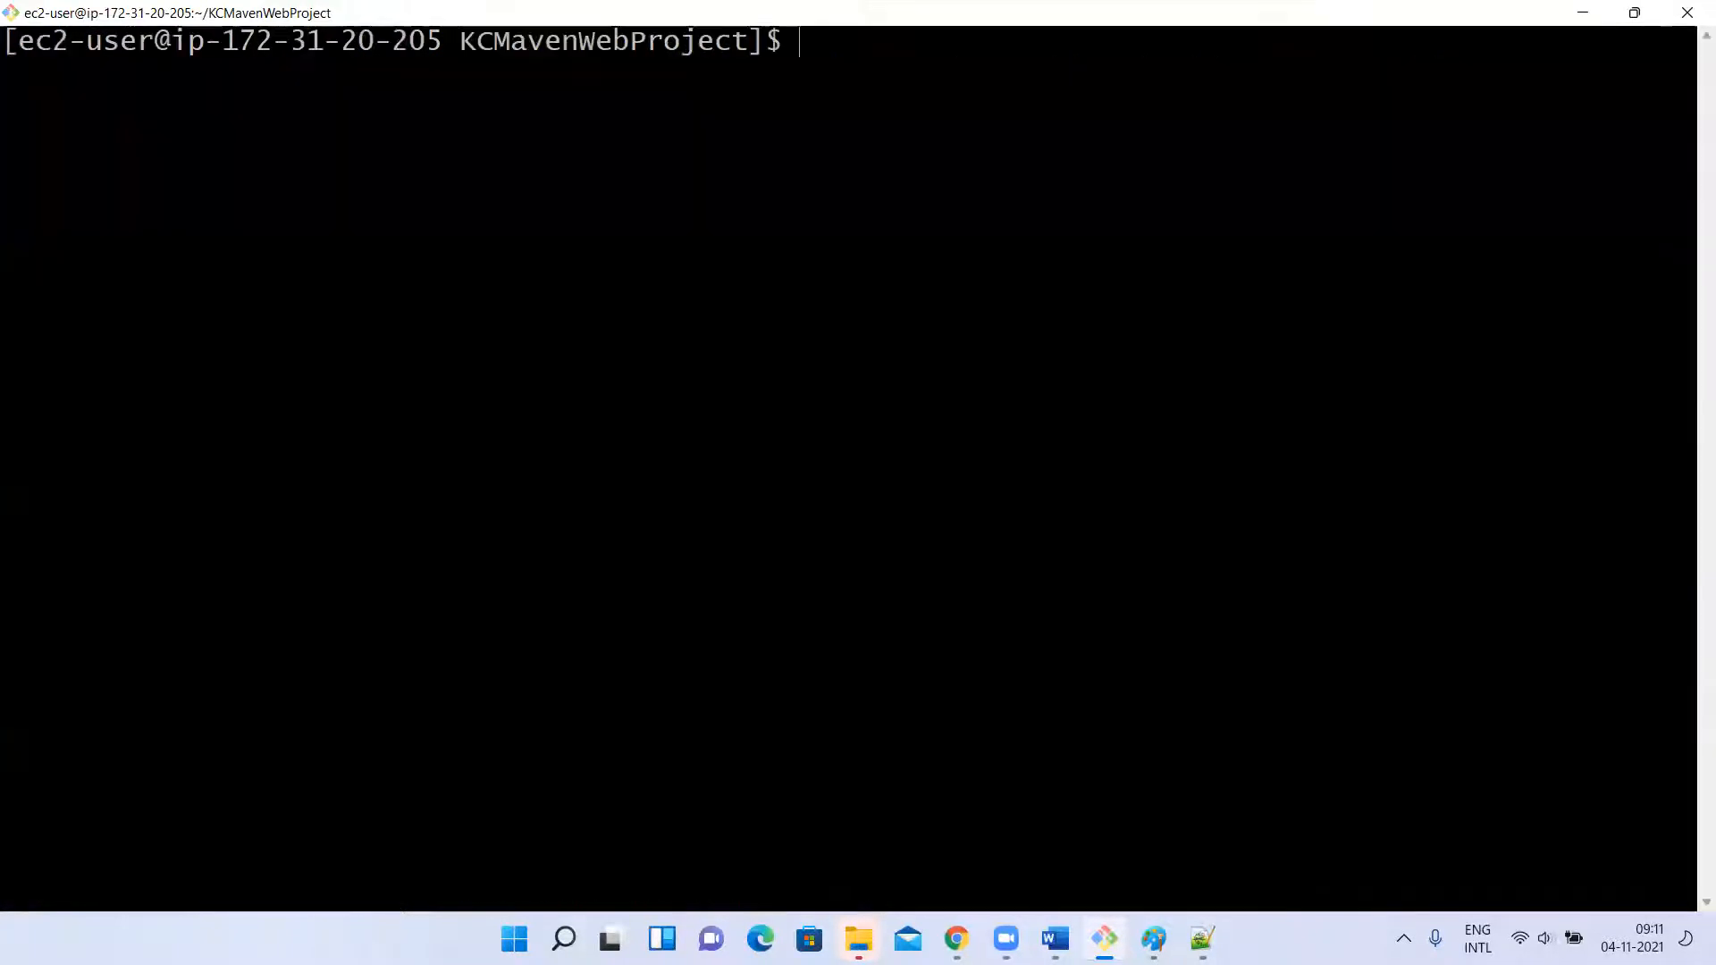
pyautogui.press('Up')
pyautogui.press('Up')
pyautogui.press('BackSpace')
pyautogui.press('BackSpace')
pyautogui.press('BackSpace')
pyautogui.press('BackSpace')
pyautogui.press('BackSpace')
pyautogui.press('BackSpace')
pyautogui.press('BackSpace')
pyautogui.press('BackSpace')
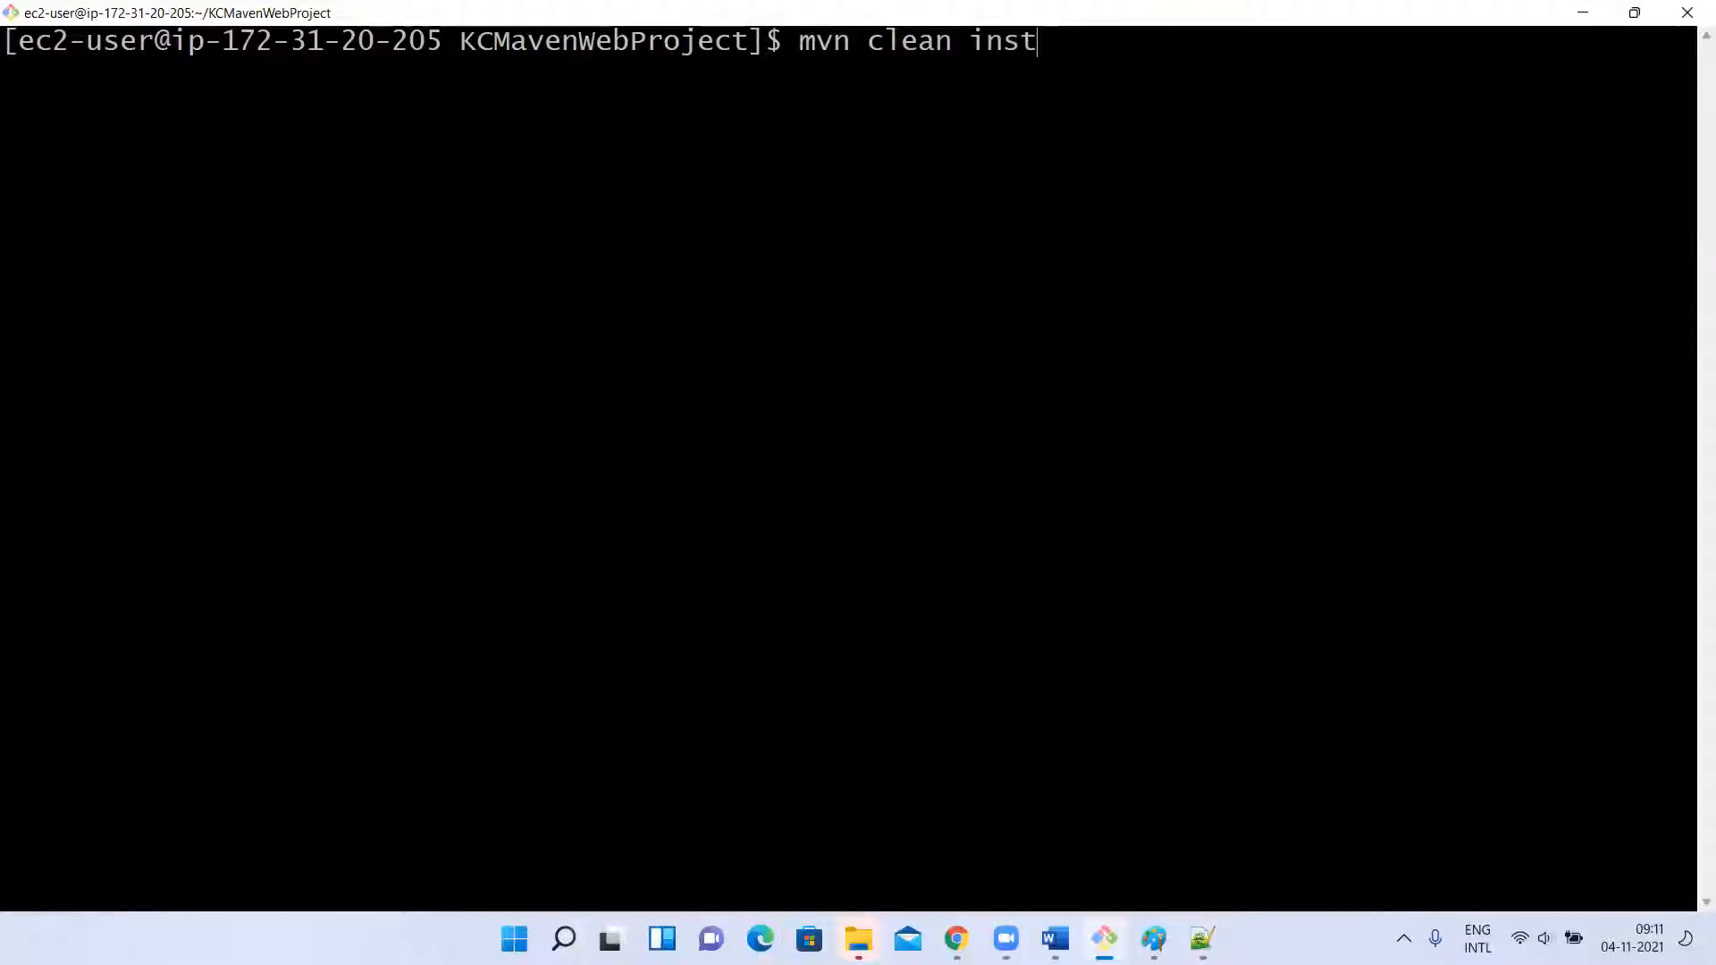
pyautogui.write('deploy')
pyautogui.press('BackSpace')
pyautogui.press('BackSpace')
pyautogui.press('BackSpace')
pyautogui.press('BackSpace')
pyautogui.press('BackSpace')
pyautogui.press('BackSpace')
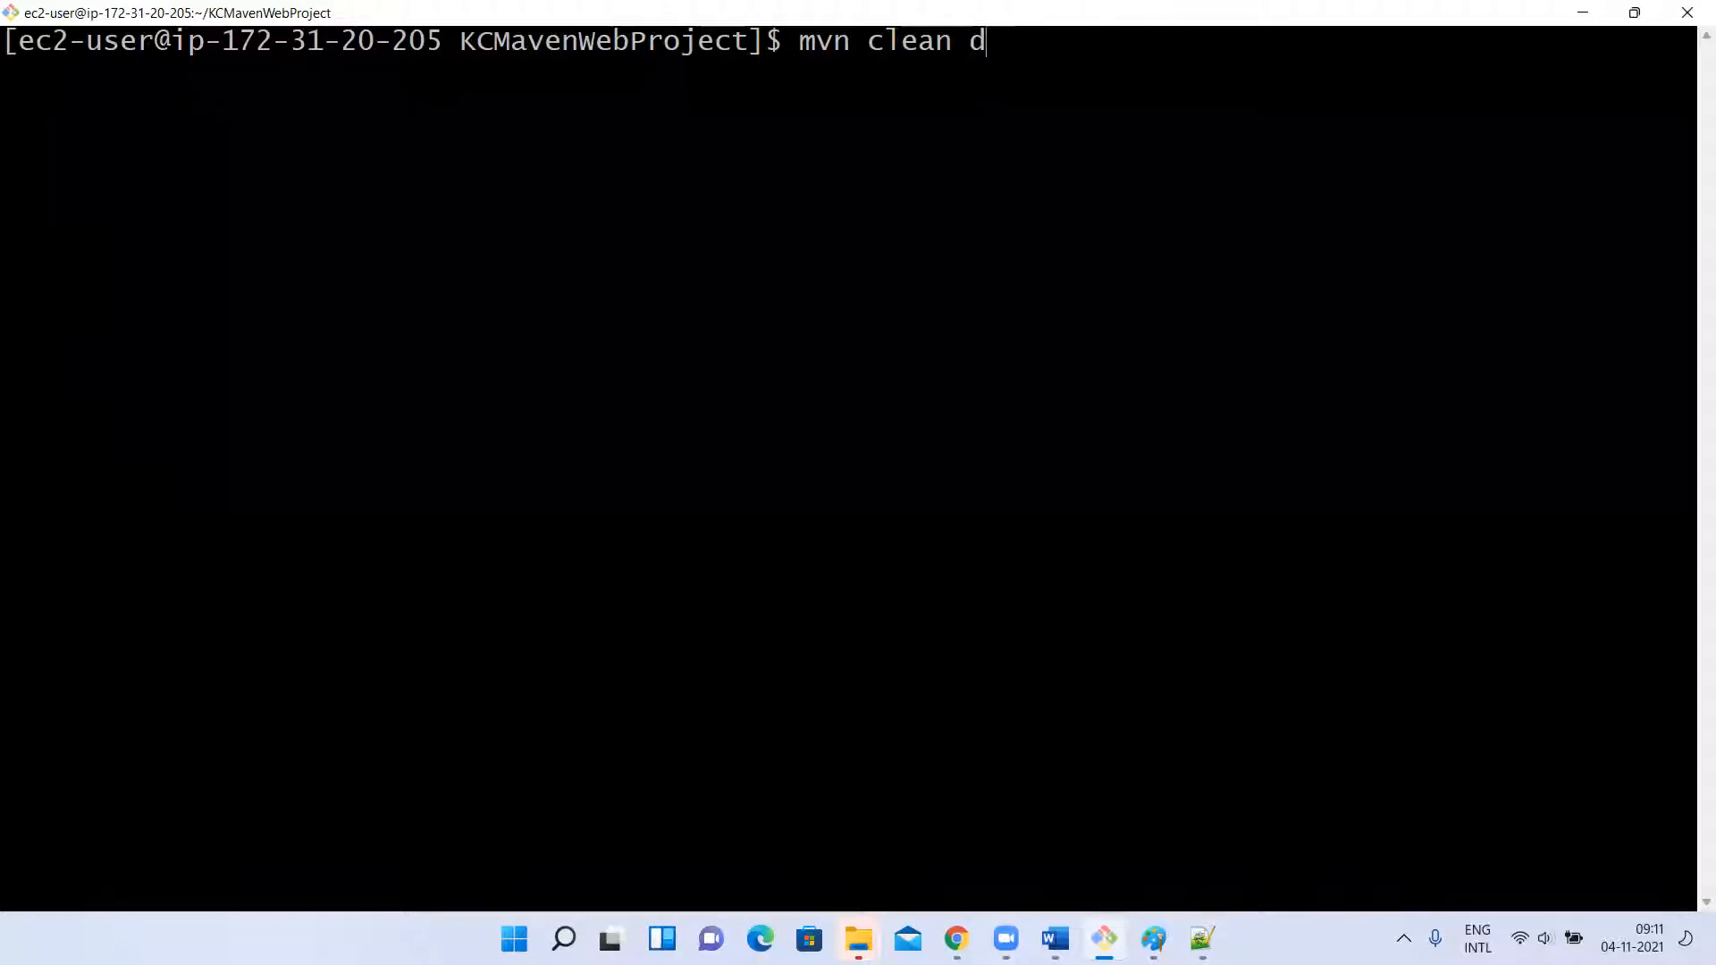
pyautogui.write('install')
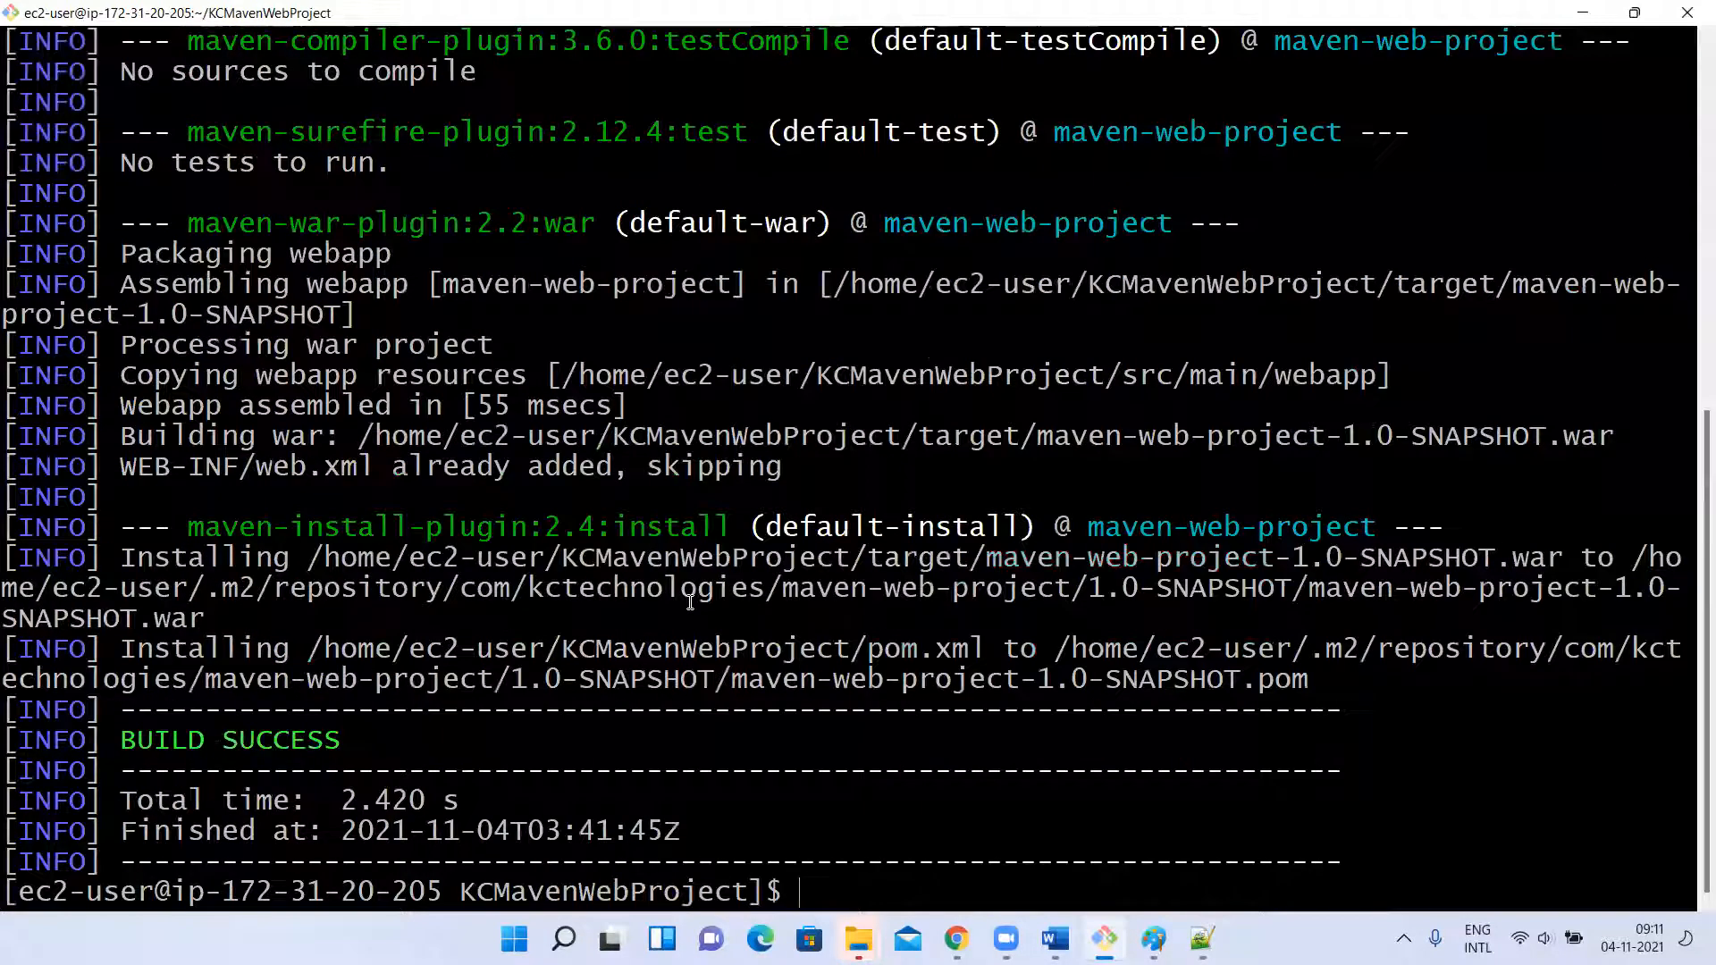
pyautogui.moveTo(851, 557); pyautogui.dragTo(954, 560)
pyautogui.moveTo(1239, 650); pyautogui.dragTo(1374, 651)
pyautogui.click(1374, 649)
# Clear the terminal and run mvn clean deploy to publish the snapshot artifact to Nexus.
pyautogui.write('clear')
pyautogui.press('Return')
pyautogui.write('clear')
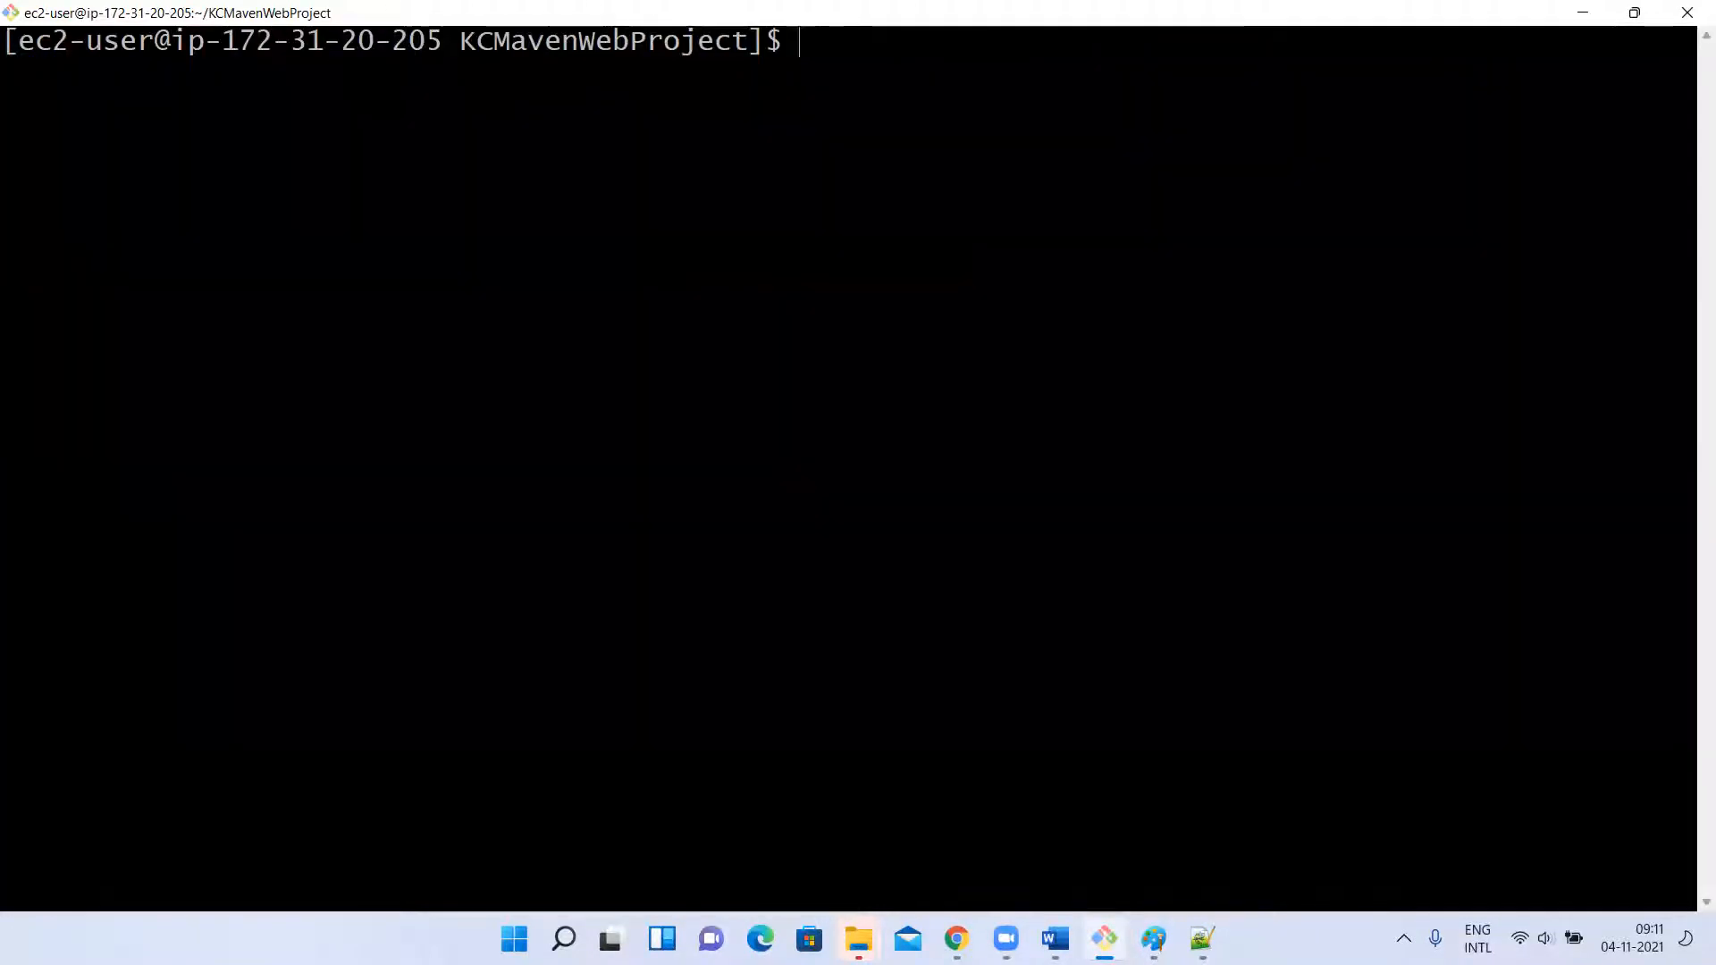
pyautogui.press('Up')
pyautogui.press('BackSpace')
pyautogui.press('BackSpace')
pyautogui.press('BackSpace')
pyautogui.press('BackSpace')
pyautogui.press('BackSpace')
pyautogui.press('BackSpace')
pyautogui.press('BackSpace')
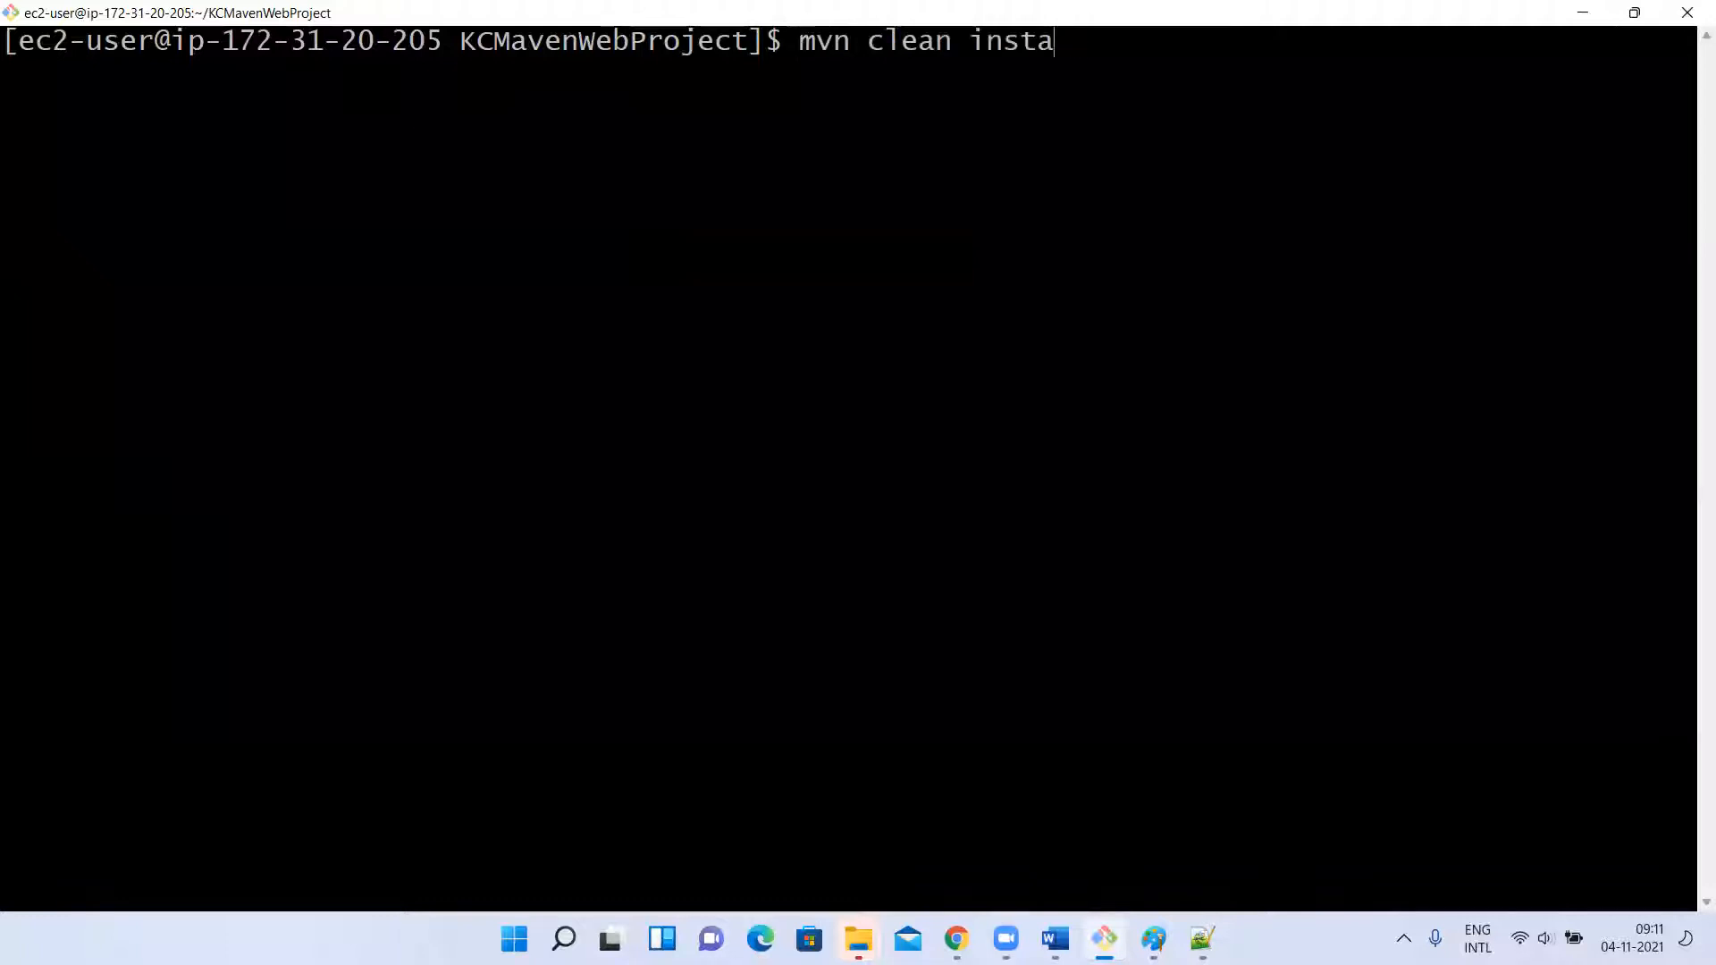
pyautogui.write('deploy')
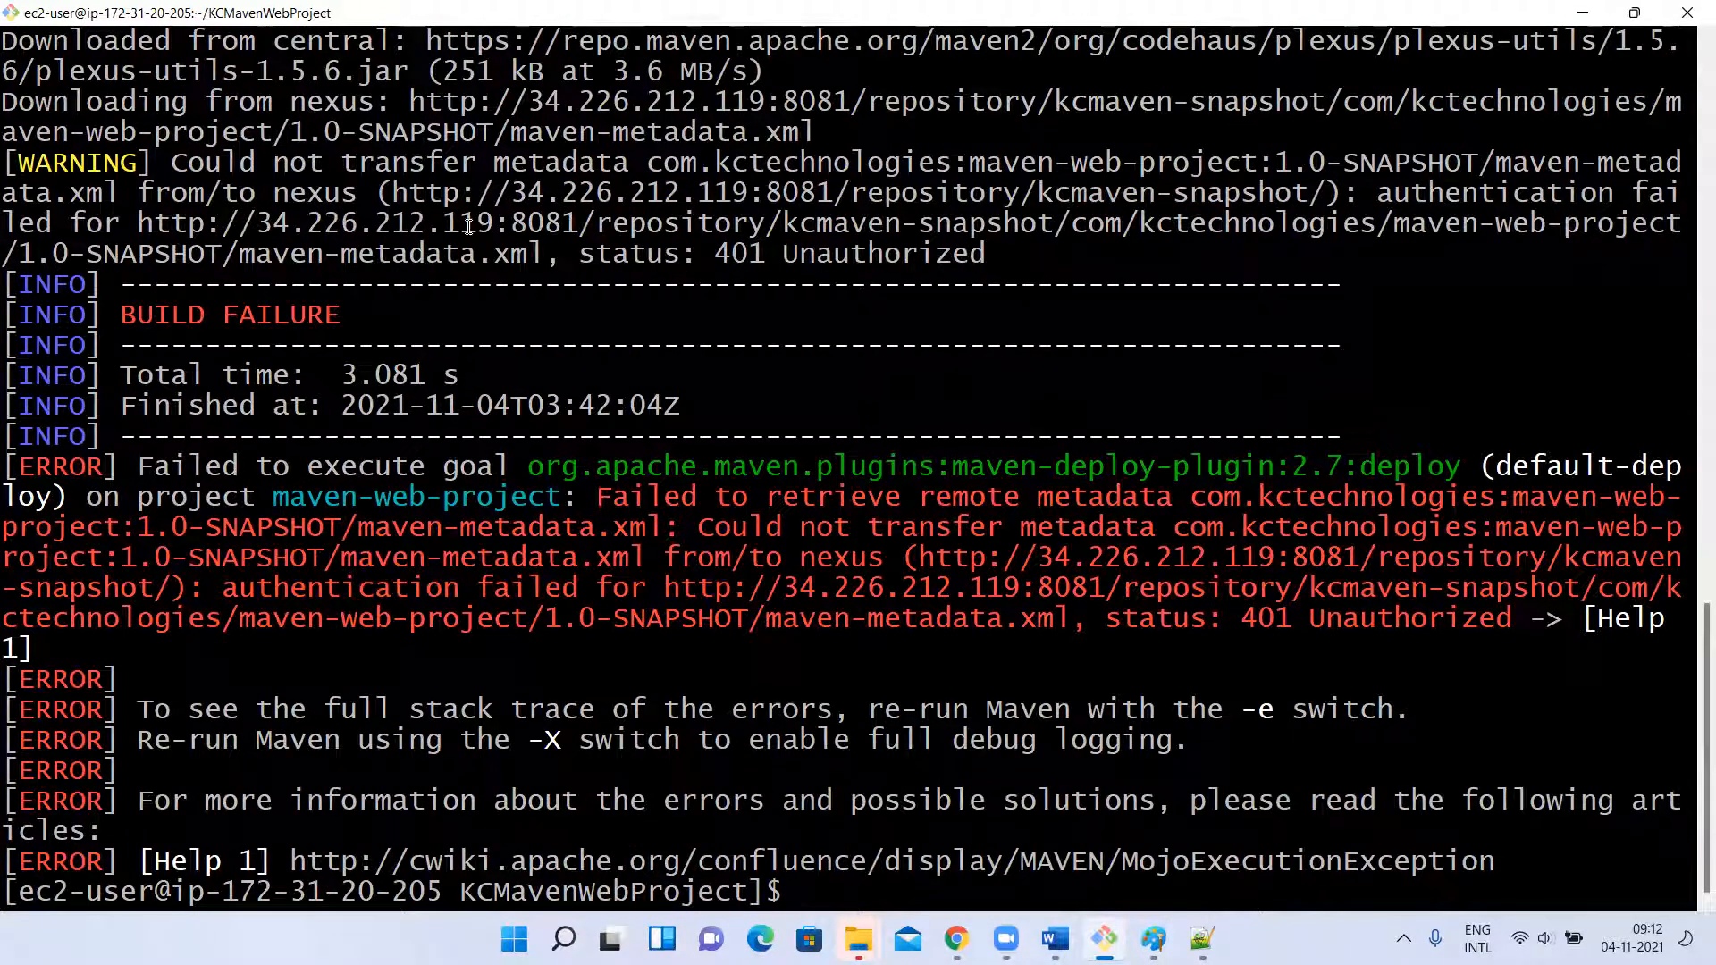
# Examine the install phase in the deploy output, comparing the target folder with the local .m2/repository path.
pyautogui.scroll(1, 811, 454)
pyautogui.scroll(2, 812, 454)
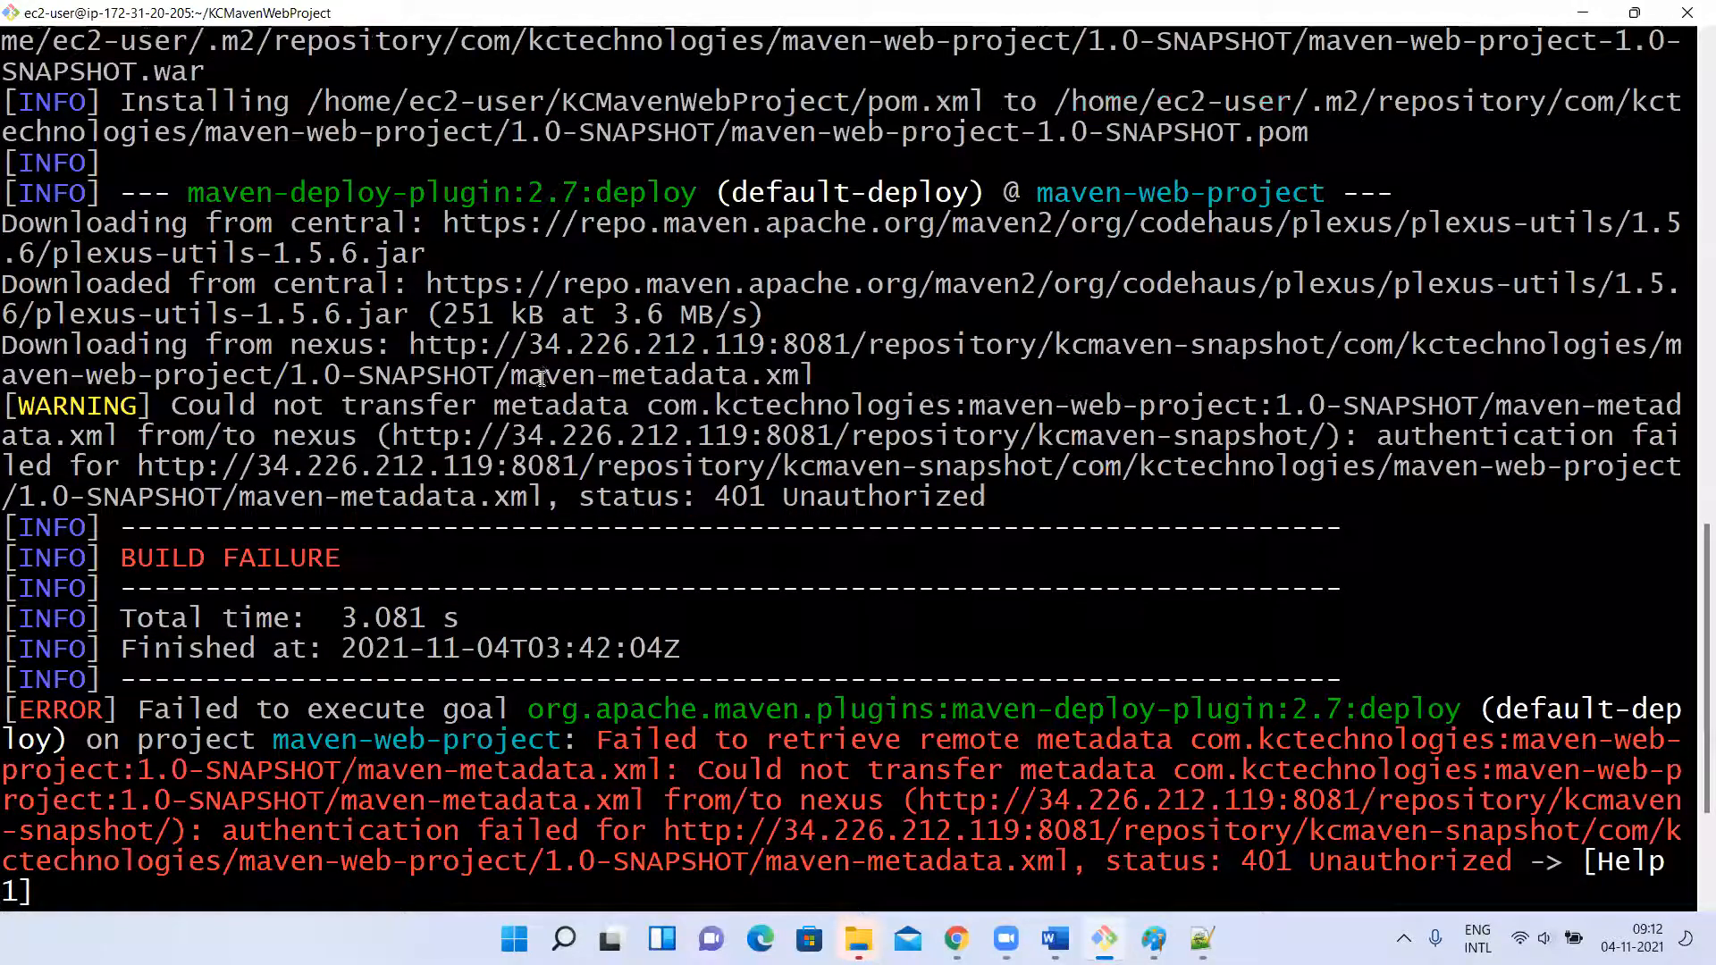
pyautogui.scroll(1, 695, 388)
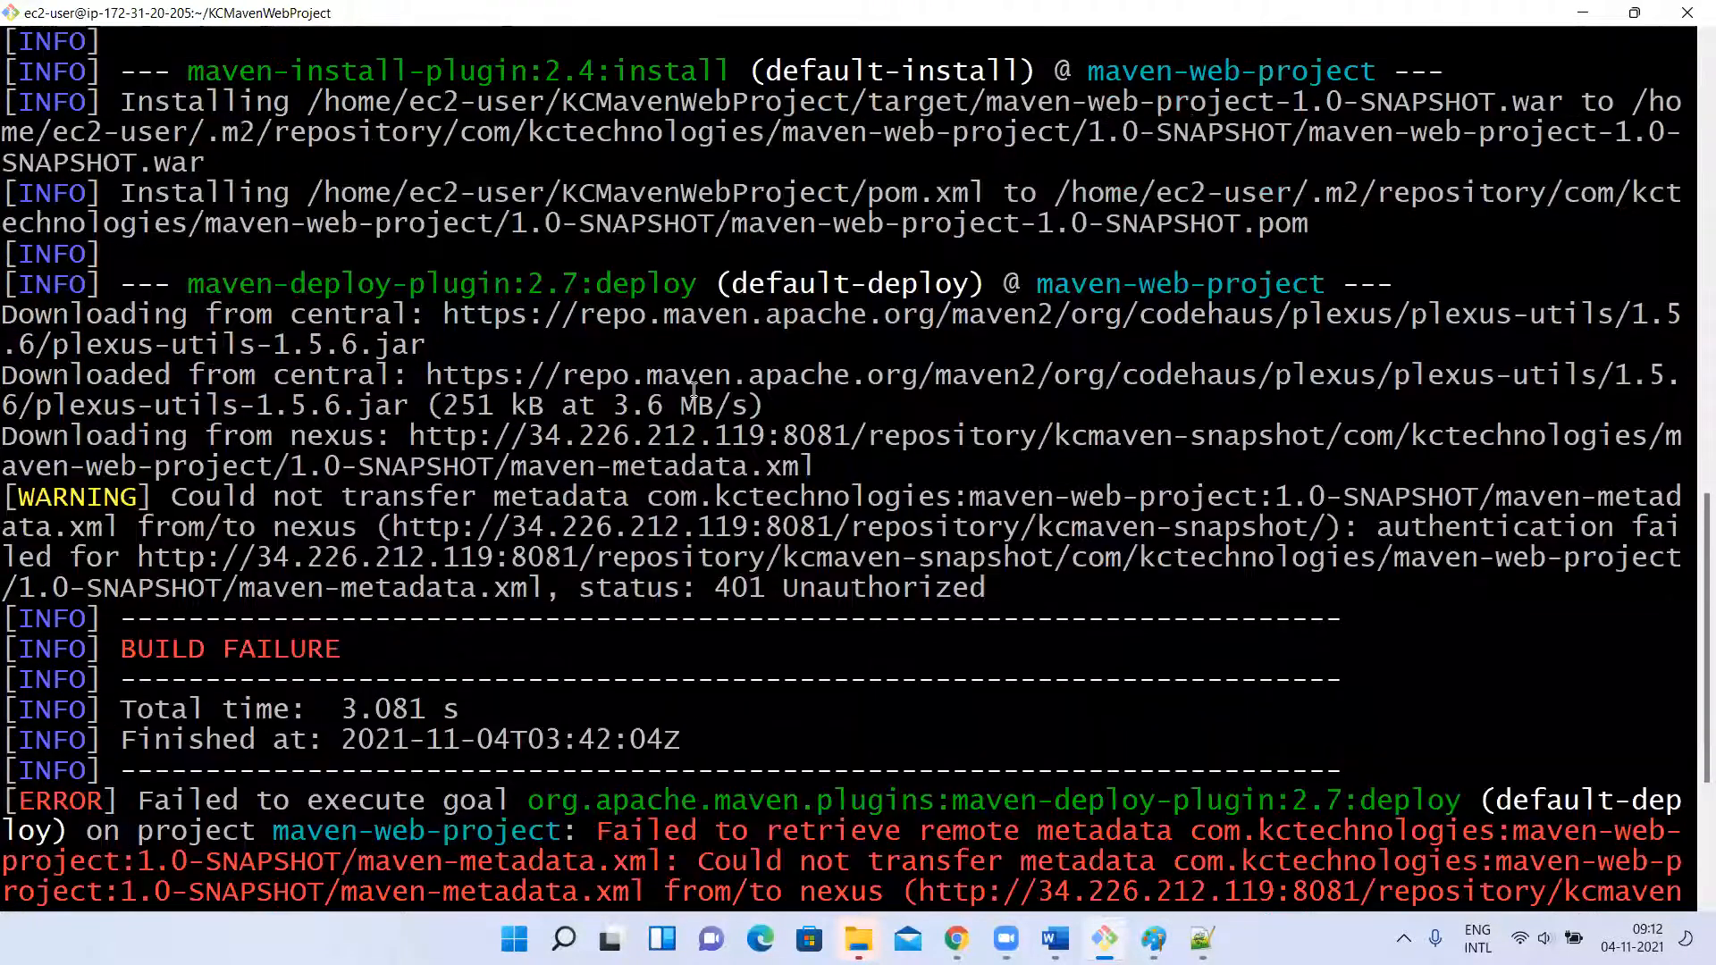
pyautogui.moveTo(1063, 194); pyautogui.dragTo(1534, 192)
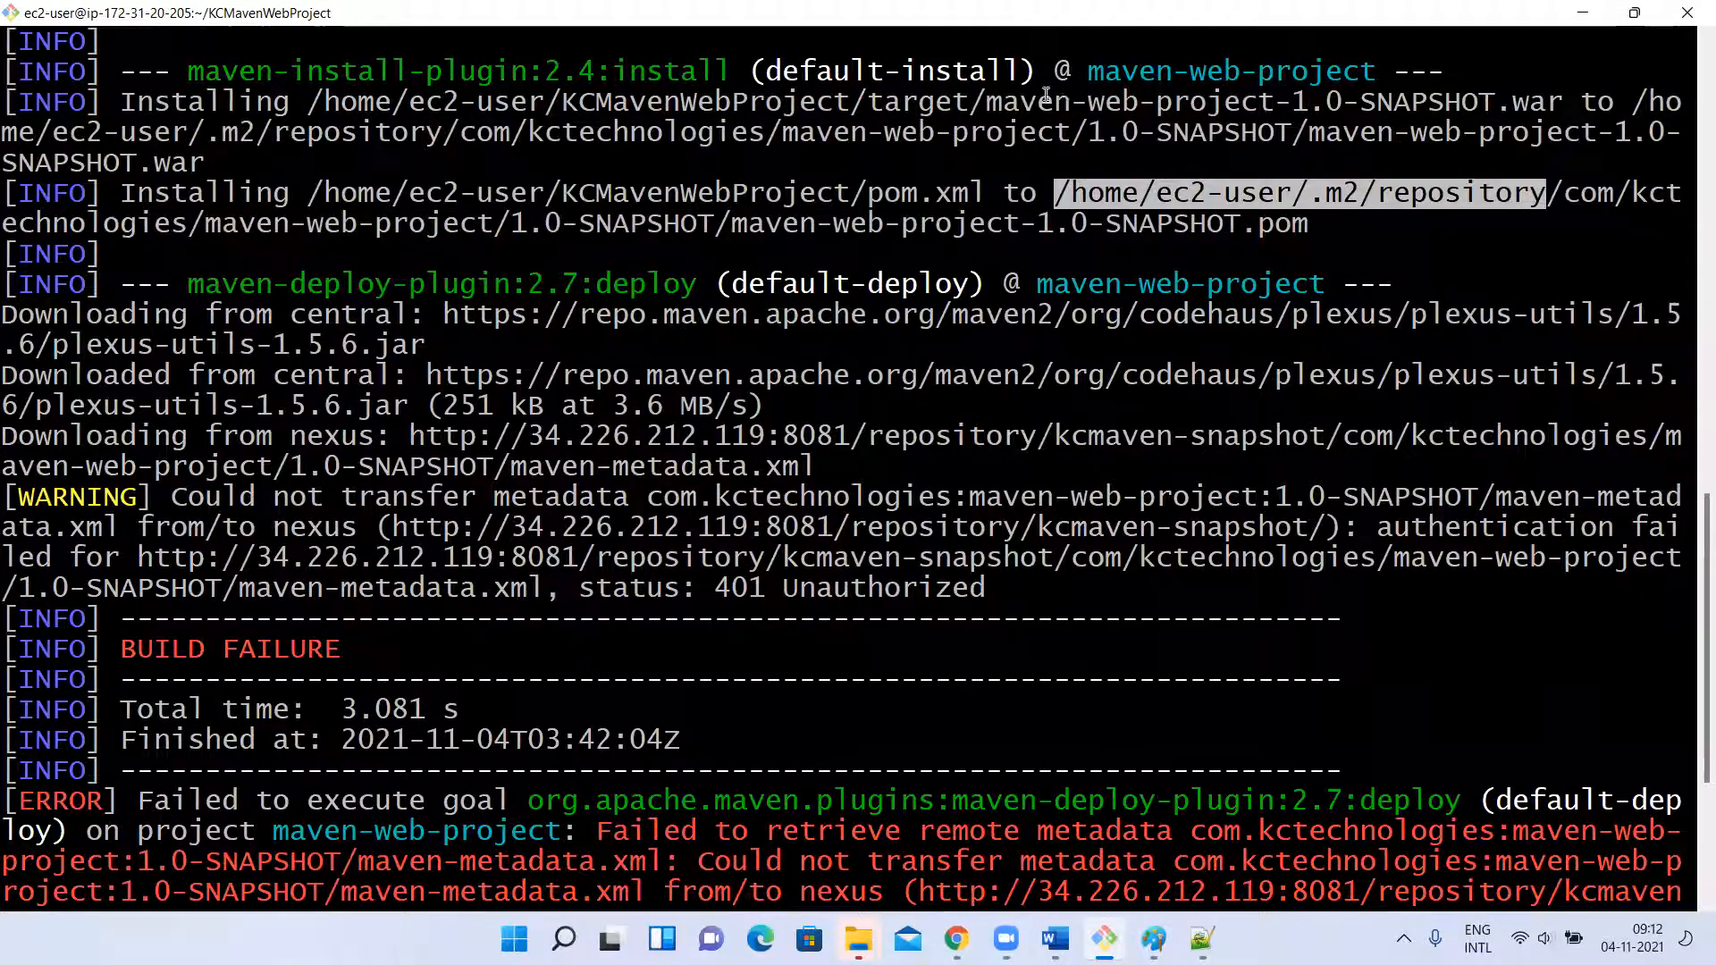
pyautogui.click(866, 98)
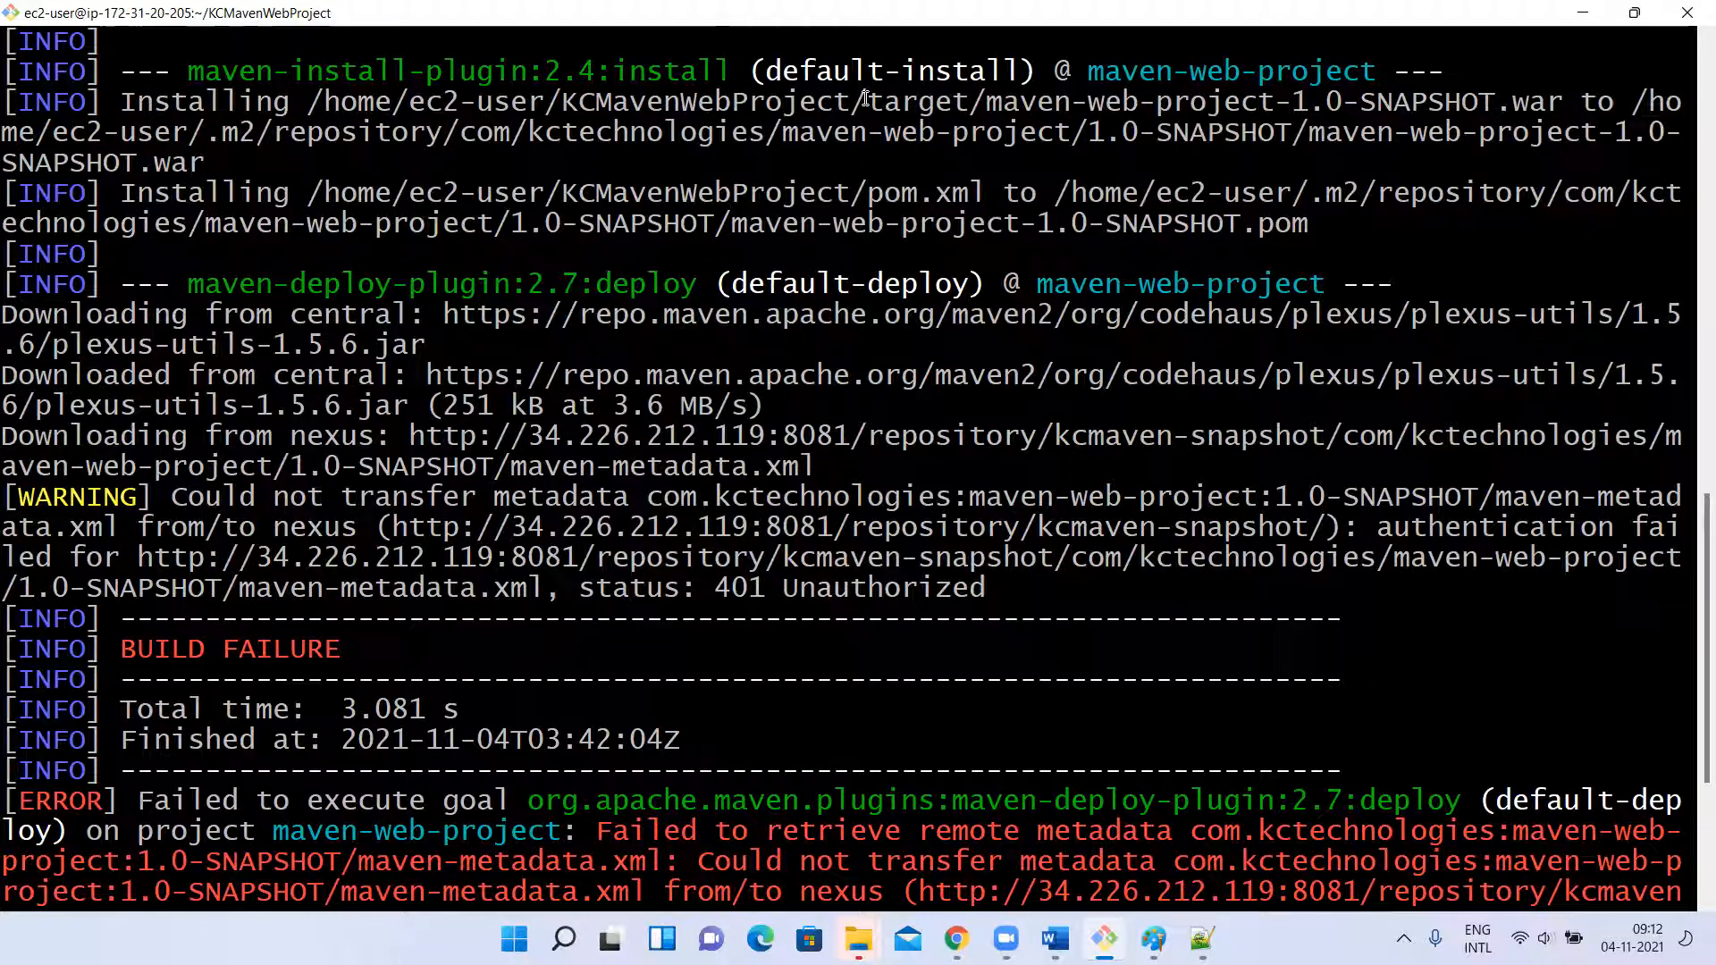
pyautogui.moveTo(871, 101); pyautogui.dragTo(920, 100)
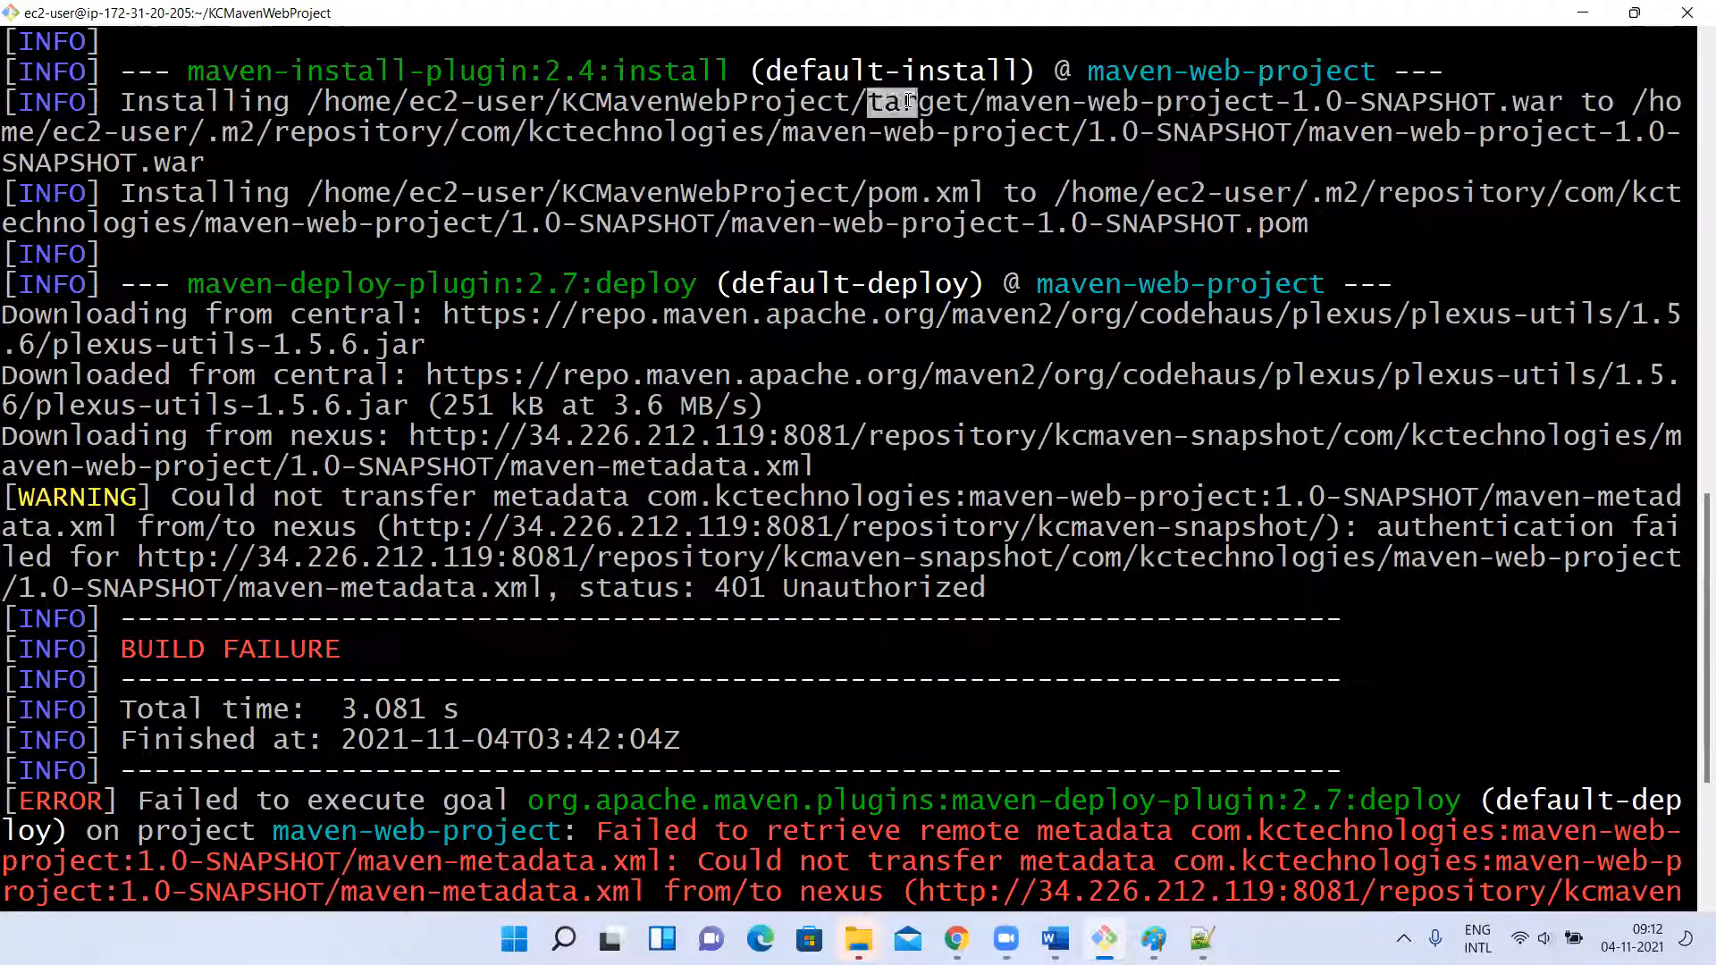
pyautogui.click(1200, 207)
pyautogui.moveTo(1200, 208); pyautogui.dragTo(1405, 202)
pyautogui.click(1403, 202)
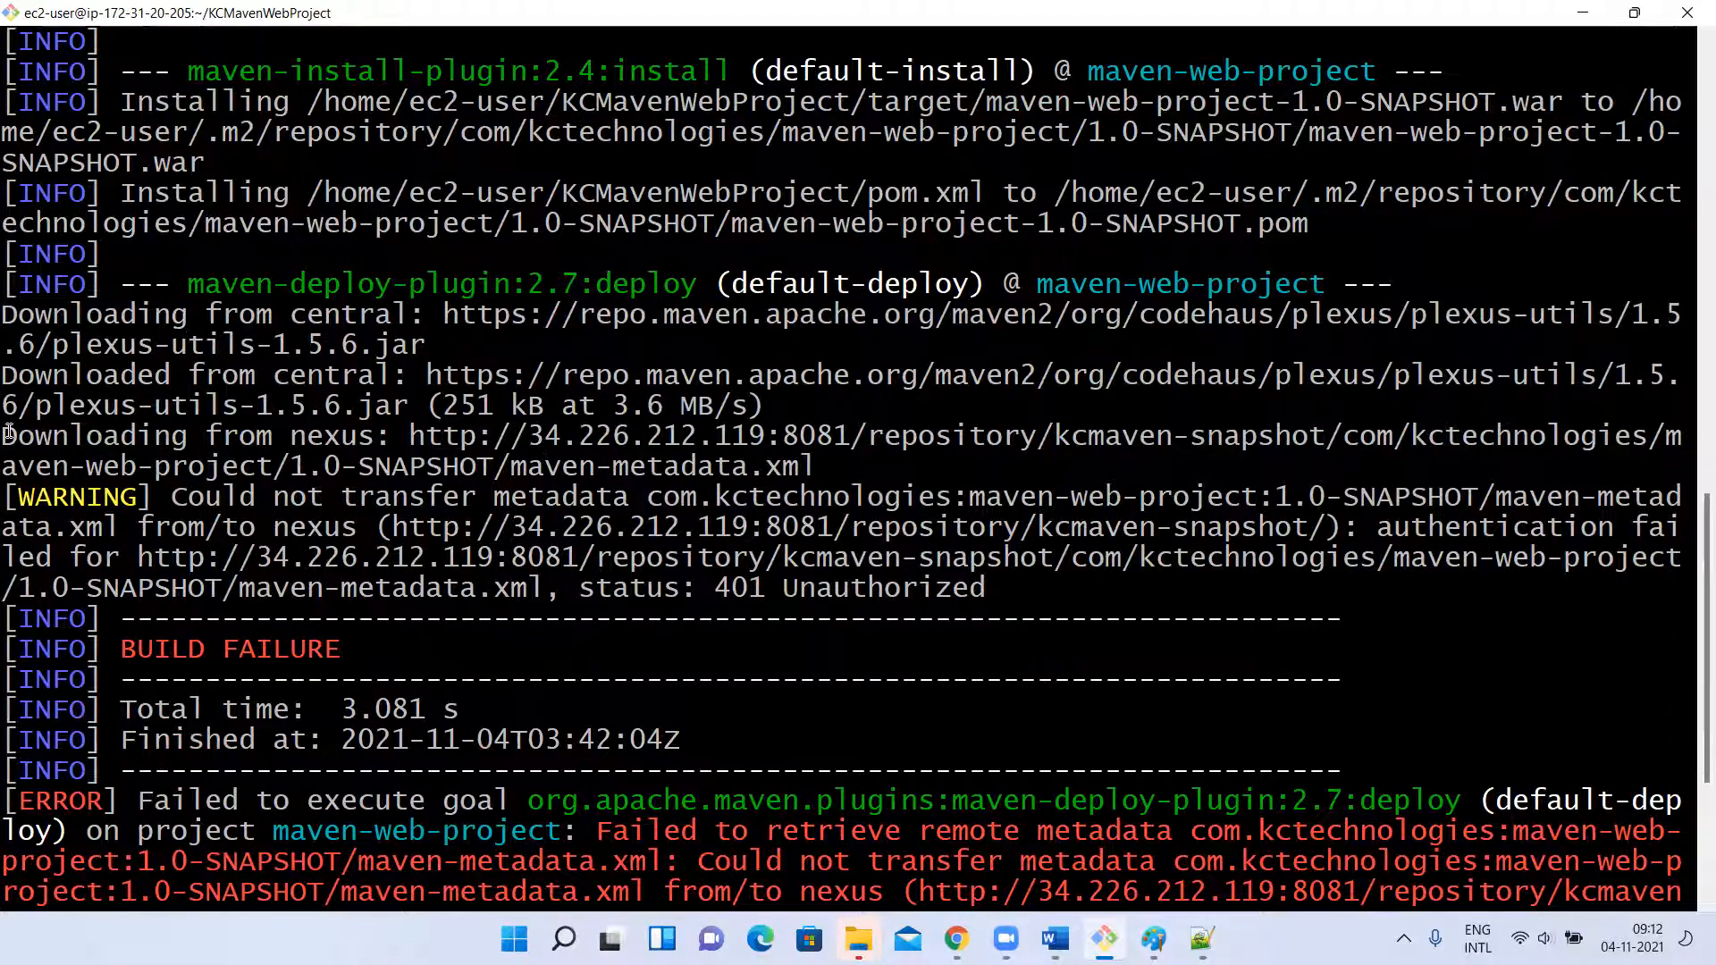
# Examine the deploy phase's Nexus download line and the metadata transfer warning for the kcmaven-snapshot repository, including its status code.
pyautogui.moveTo(9, 434); pyautogui.dragTo(410, 435)
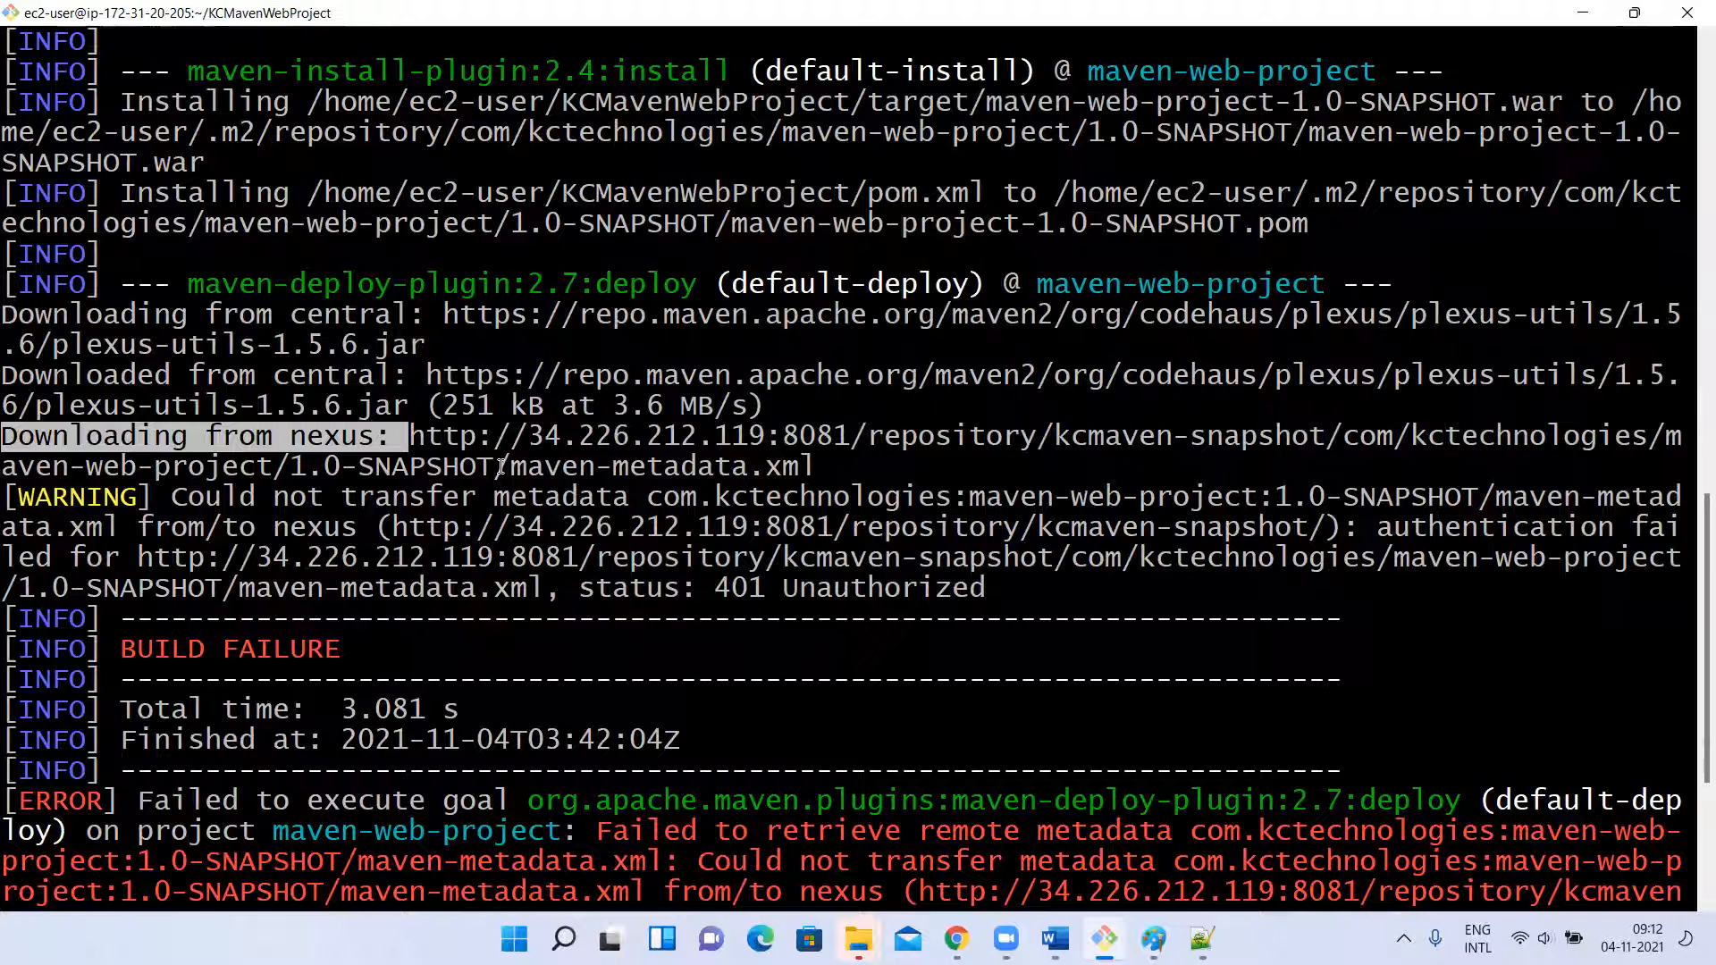
pyautogui.moveTo(833, 435); pyautogui.dragTo(853, 473)
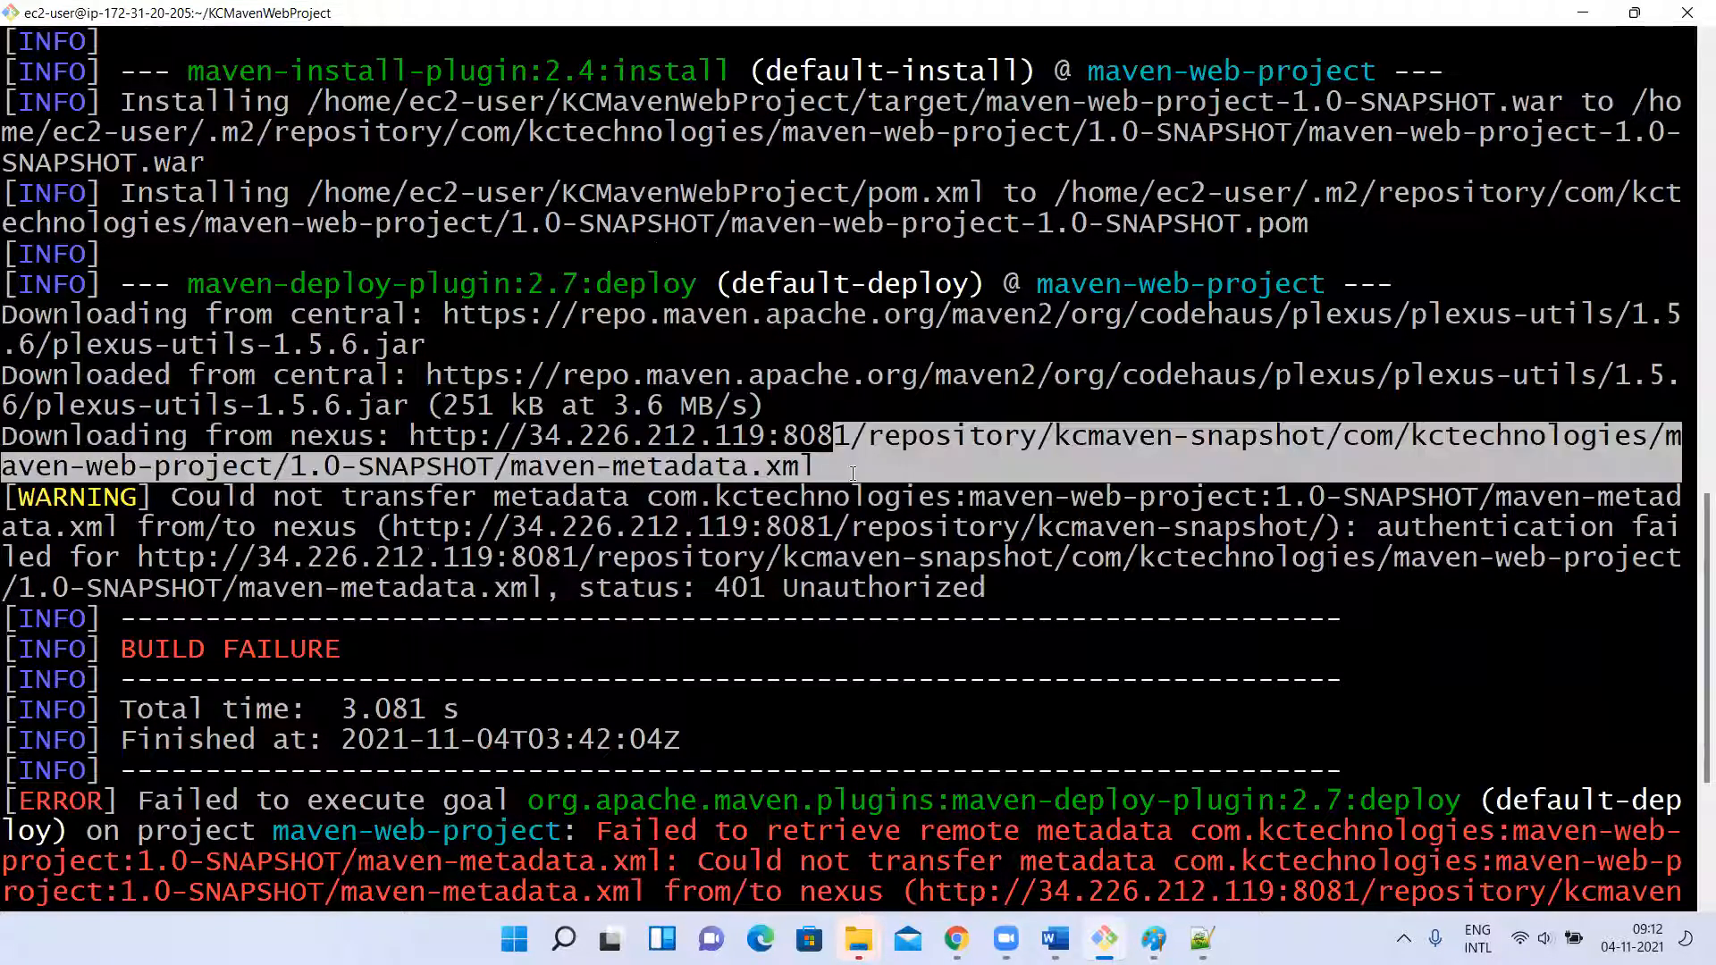
pyautogui.click(853, 474)
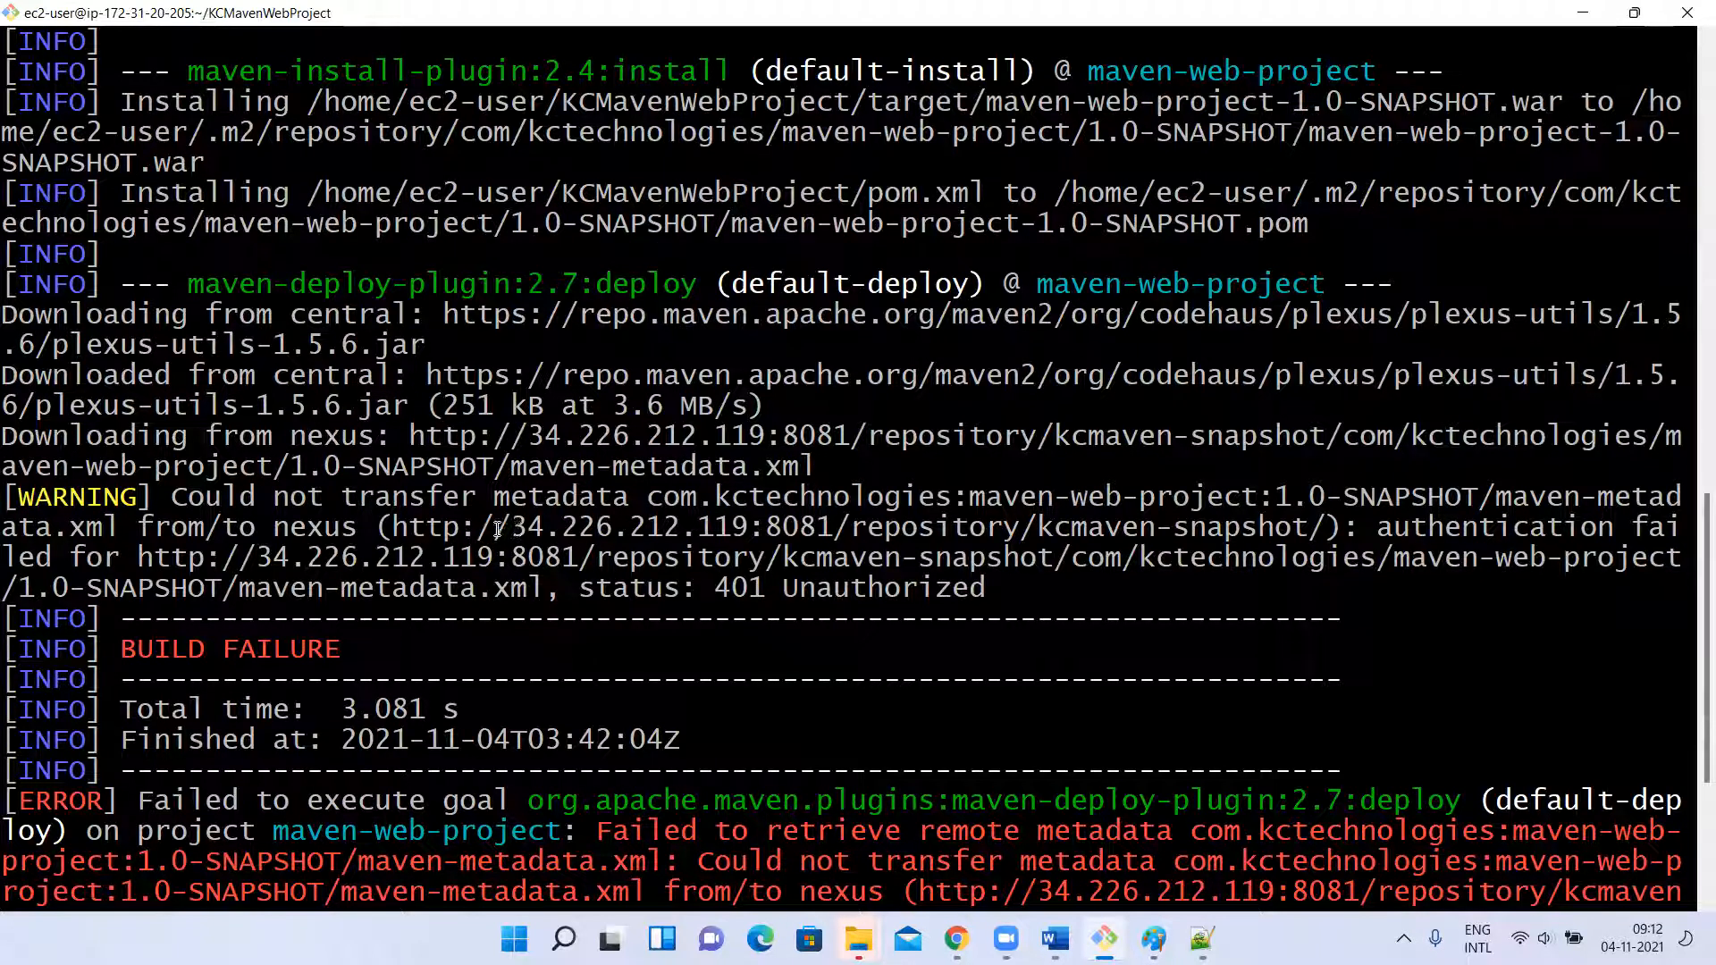
pyautogui.moveTo(172, 499); pyautogui.dragTo(1071, 499)
pyautogui.click(1053, 494)
pyautogui.moveTo(226, 527); pyautogui.dragTo(1292, 528)
pyautogui.doubleClick(1507, 529)
pyautogui.moveTo(1619, 527); pyautogui.dragTo(1630, 528)
pyautogui.moveTo(40, 556); pyautogui.dragTo(1154, 561)
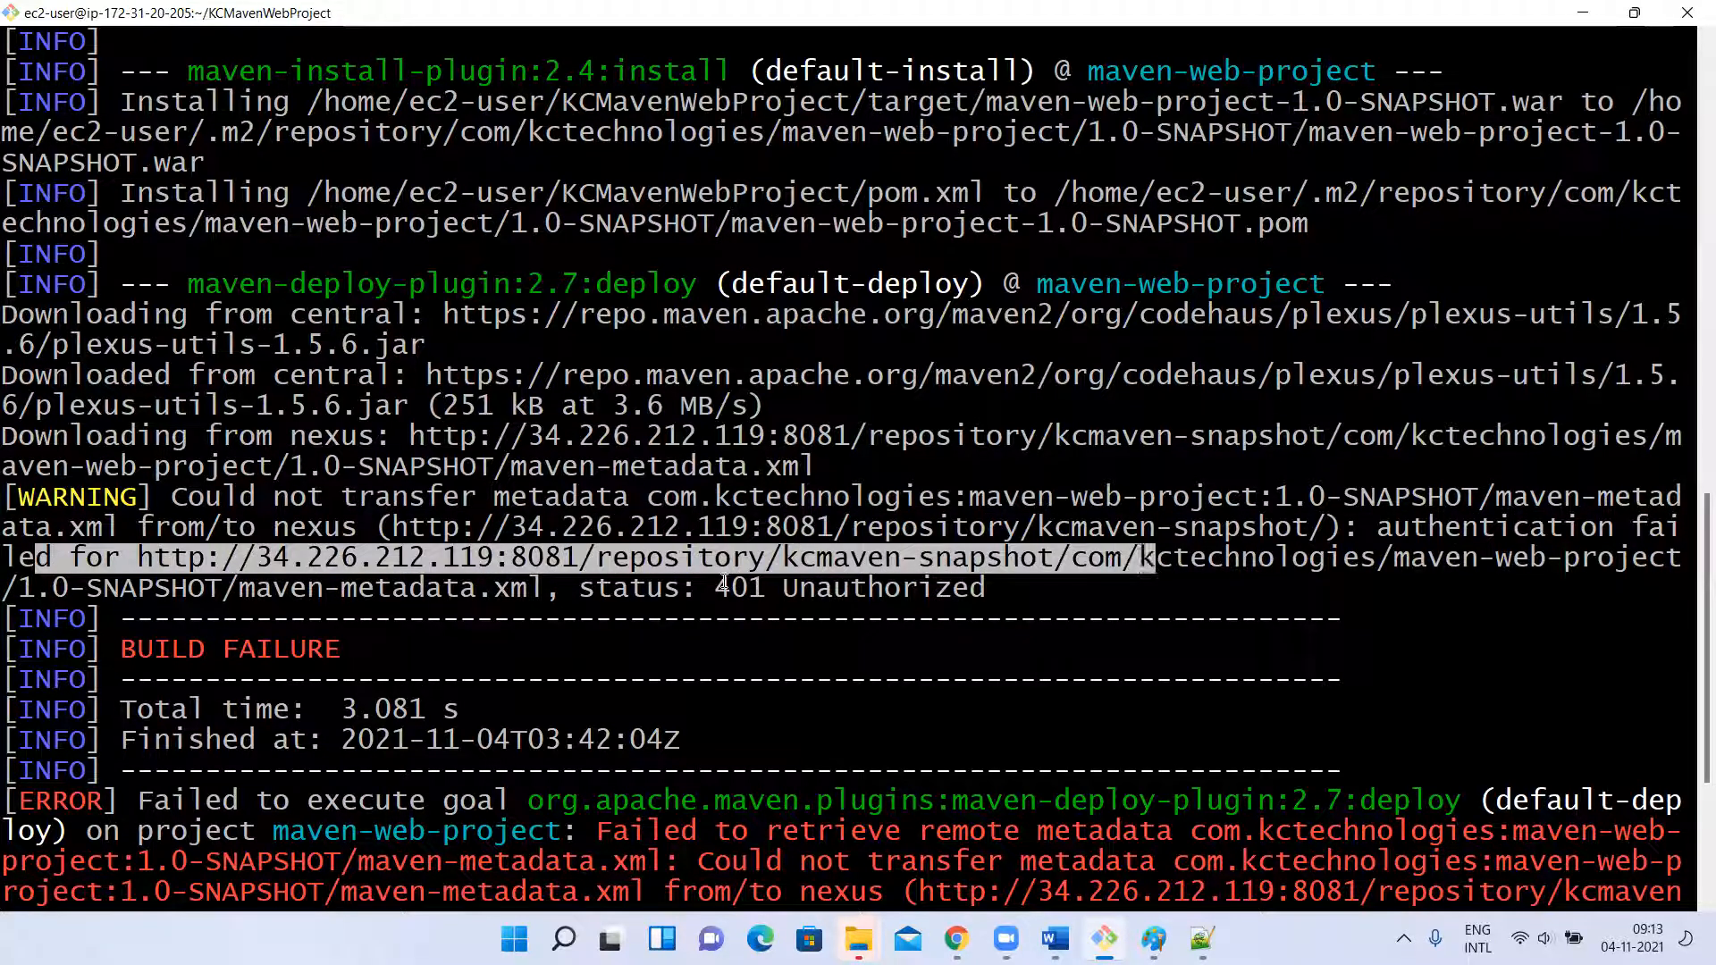
pyautogui.moveTo(711, 594); pyautogui.dragTo(1126, 599)
pyautogui.click(1128, 599)
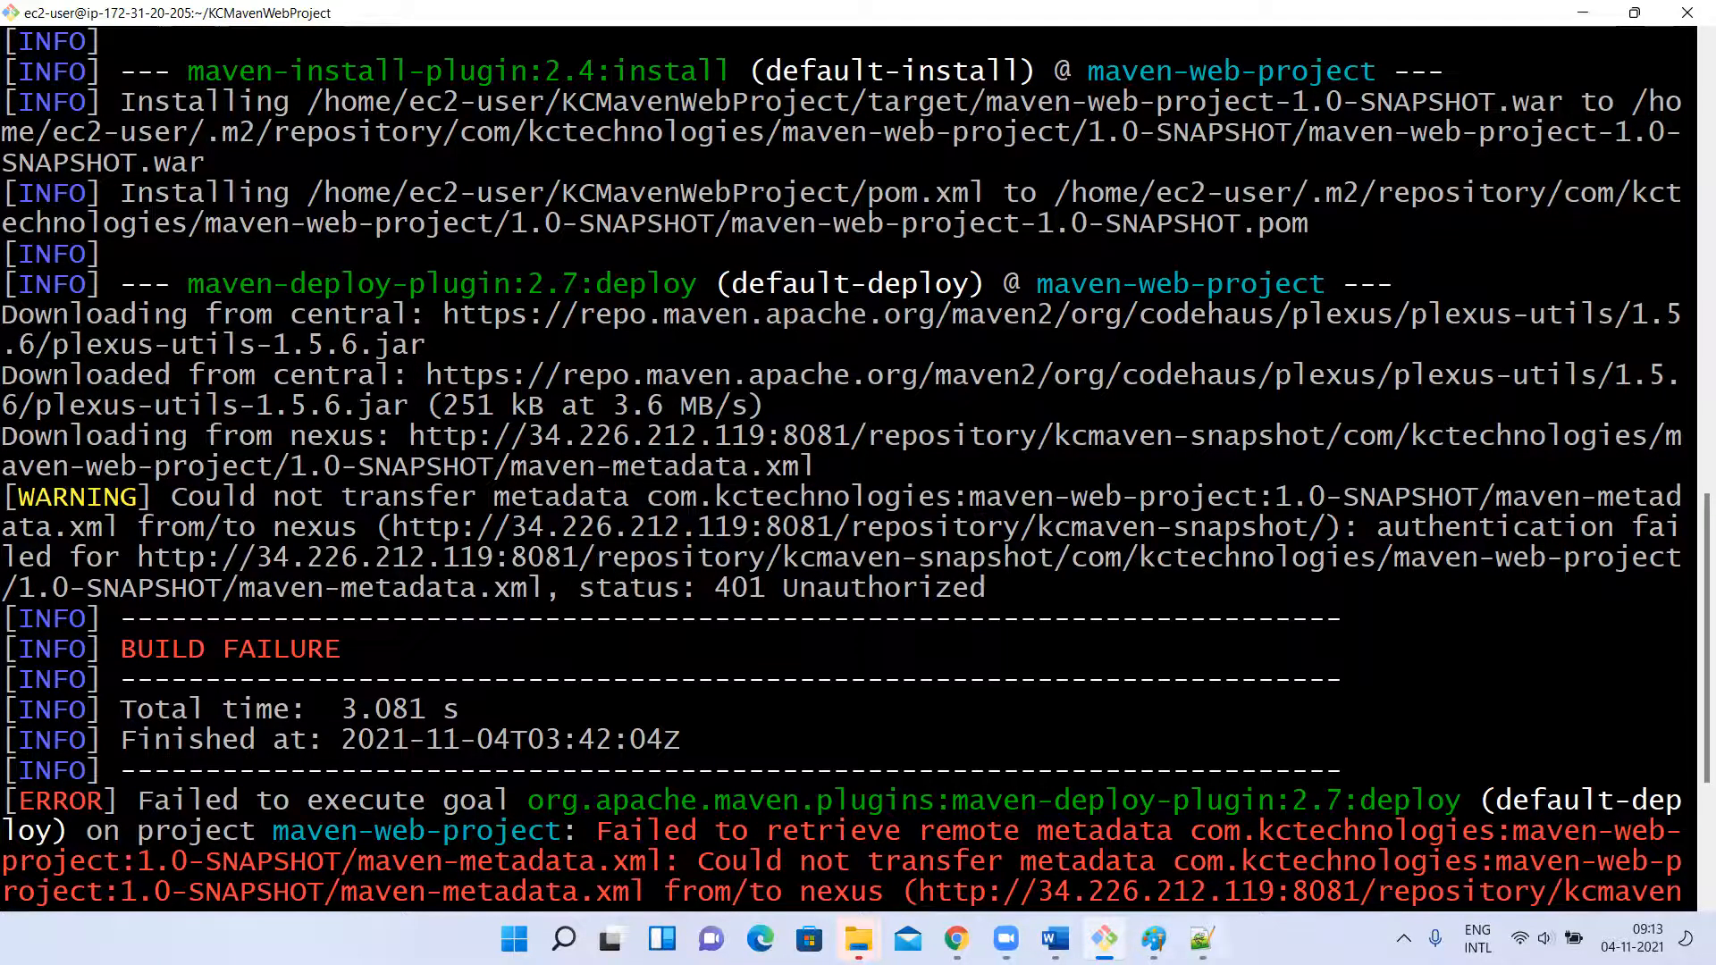
# Switch to pom.xml in Notepad++, review the release and snapshot entries in its distributionManagement block, and bring up the Nexus page in Chrome.
pyautogui.click(1202, 938)
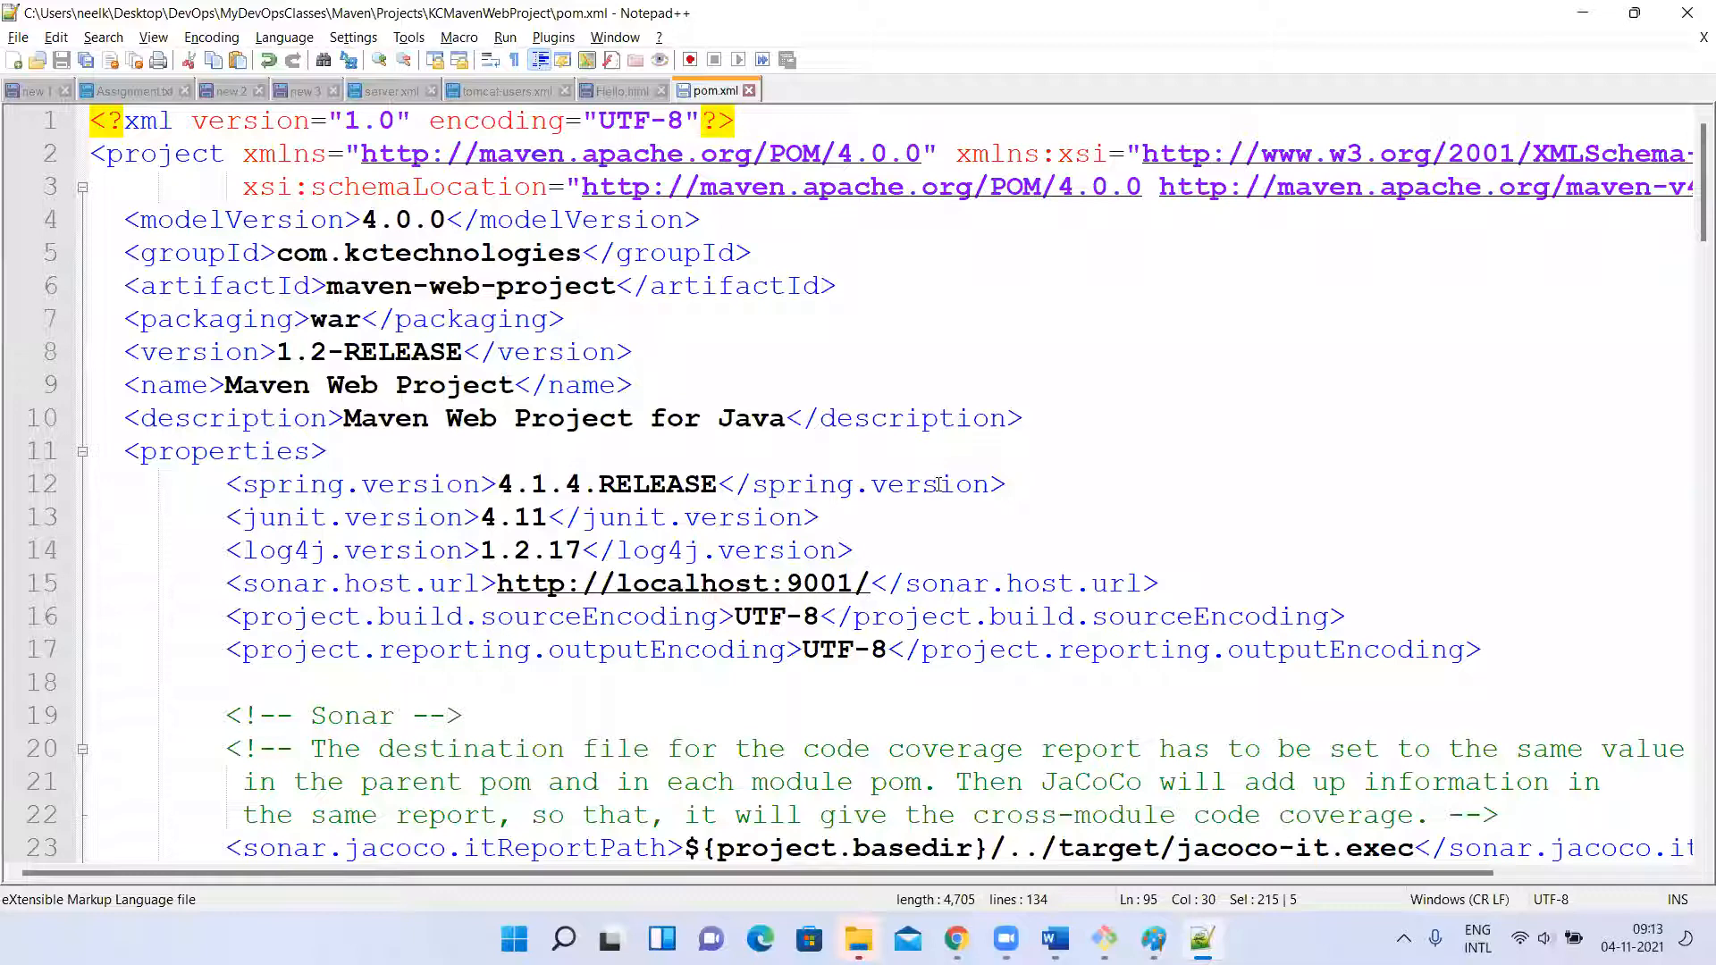
pyautogui.scroll(-20, 772, 587)
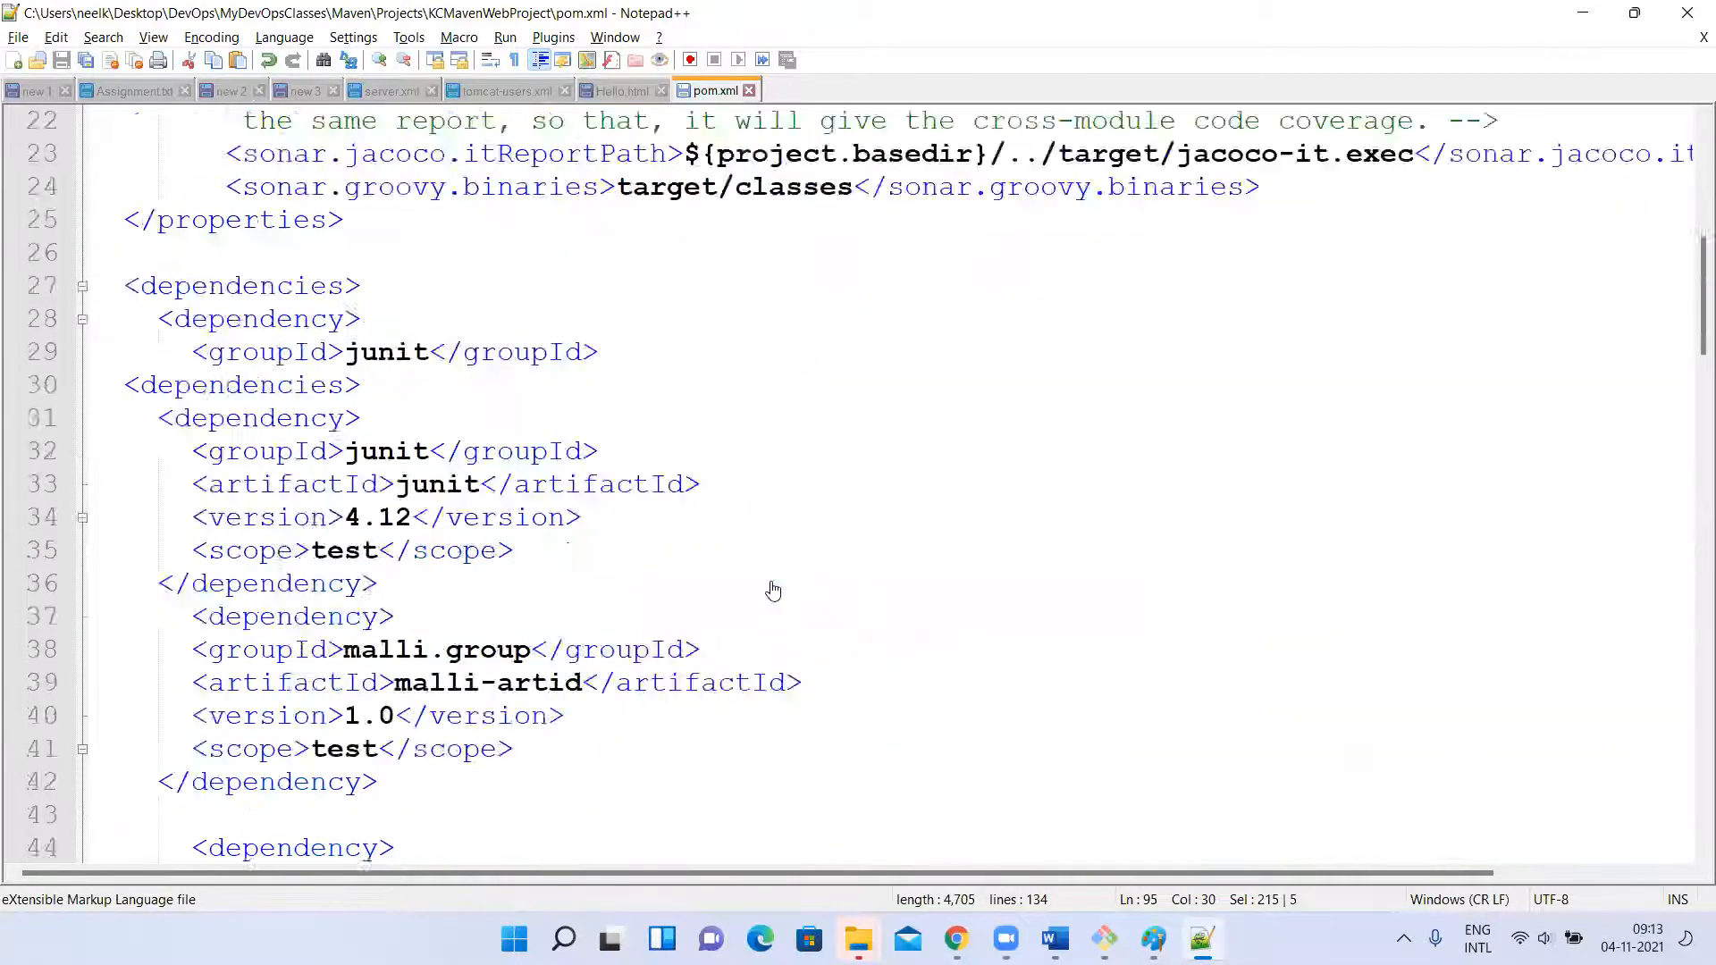
pyautogui.scroll(-6, 773, 590)
pyautogui.scroll(11, 774, 590)
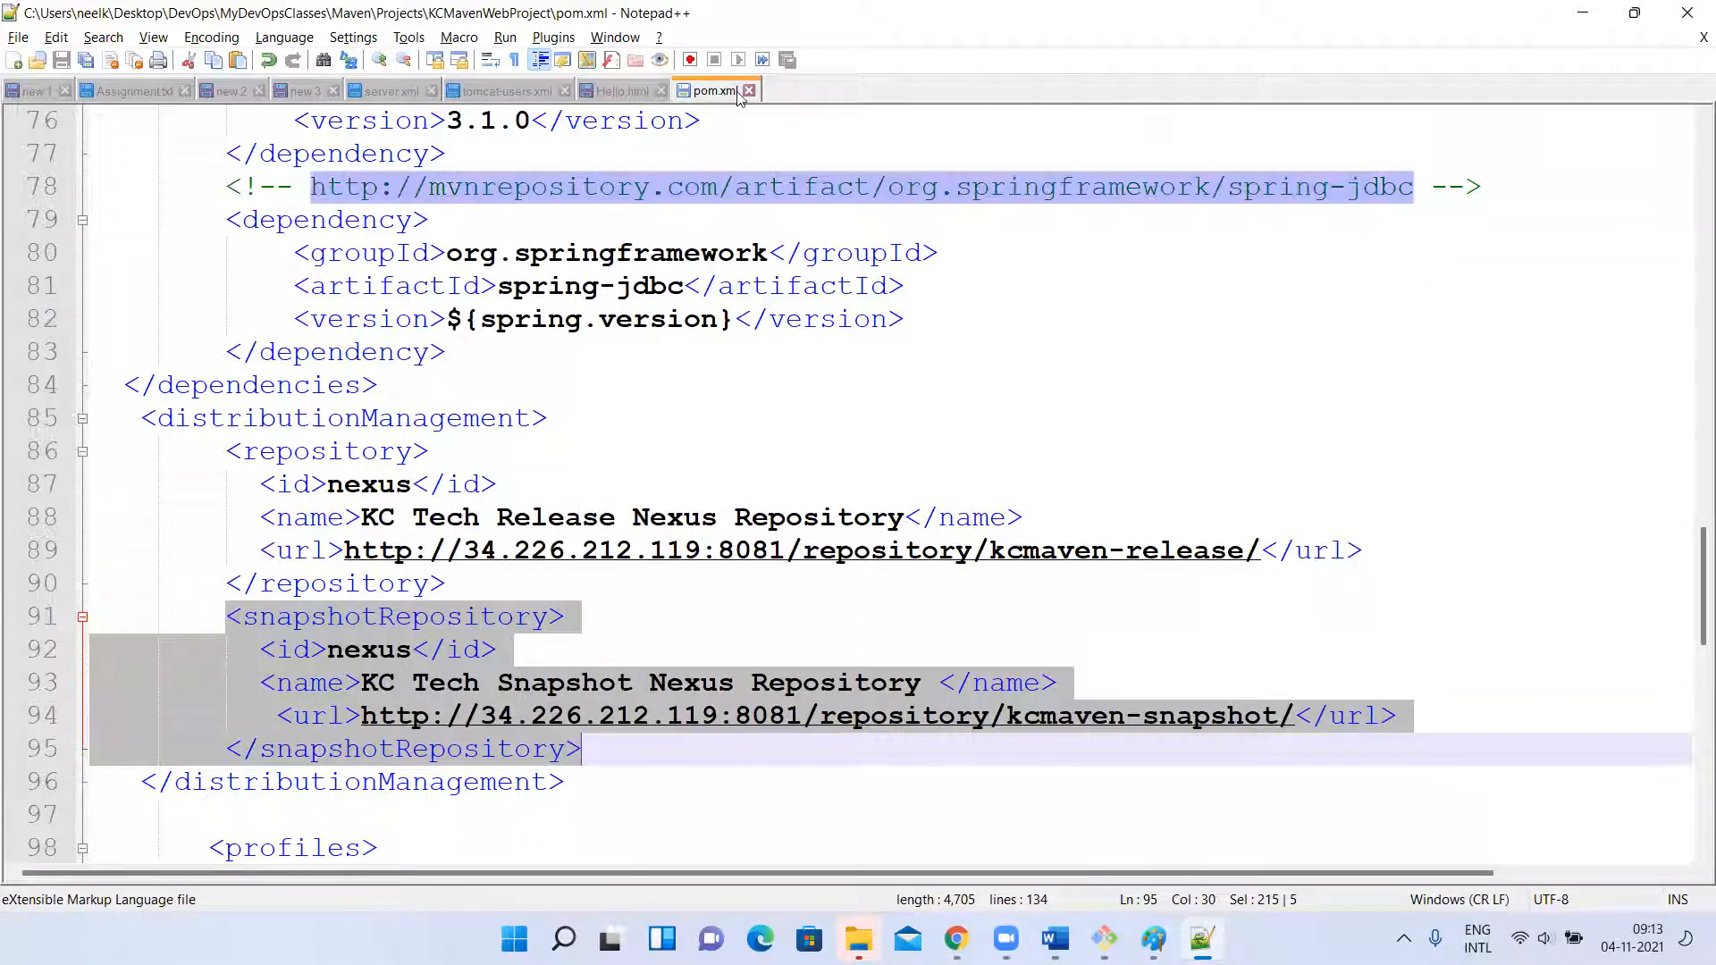
pyautogui.moveTo(142, 418); pyautogui.dragTo(590, 859)
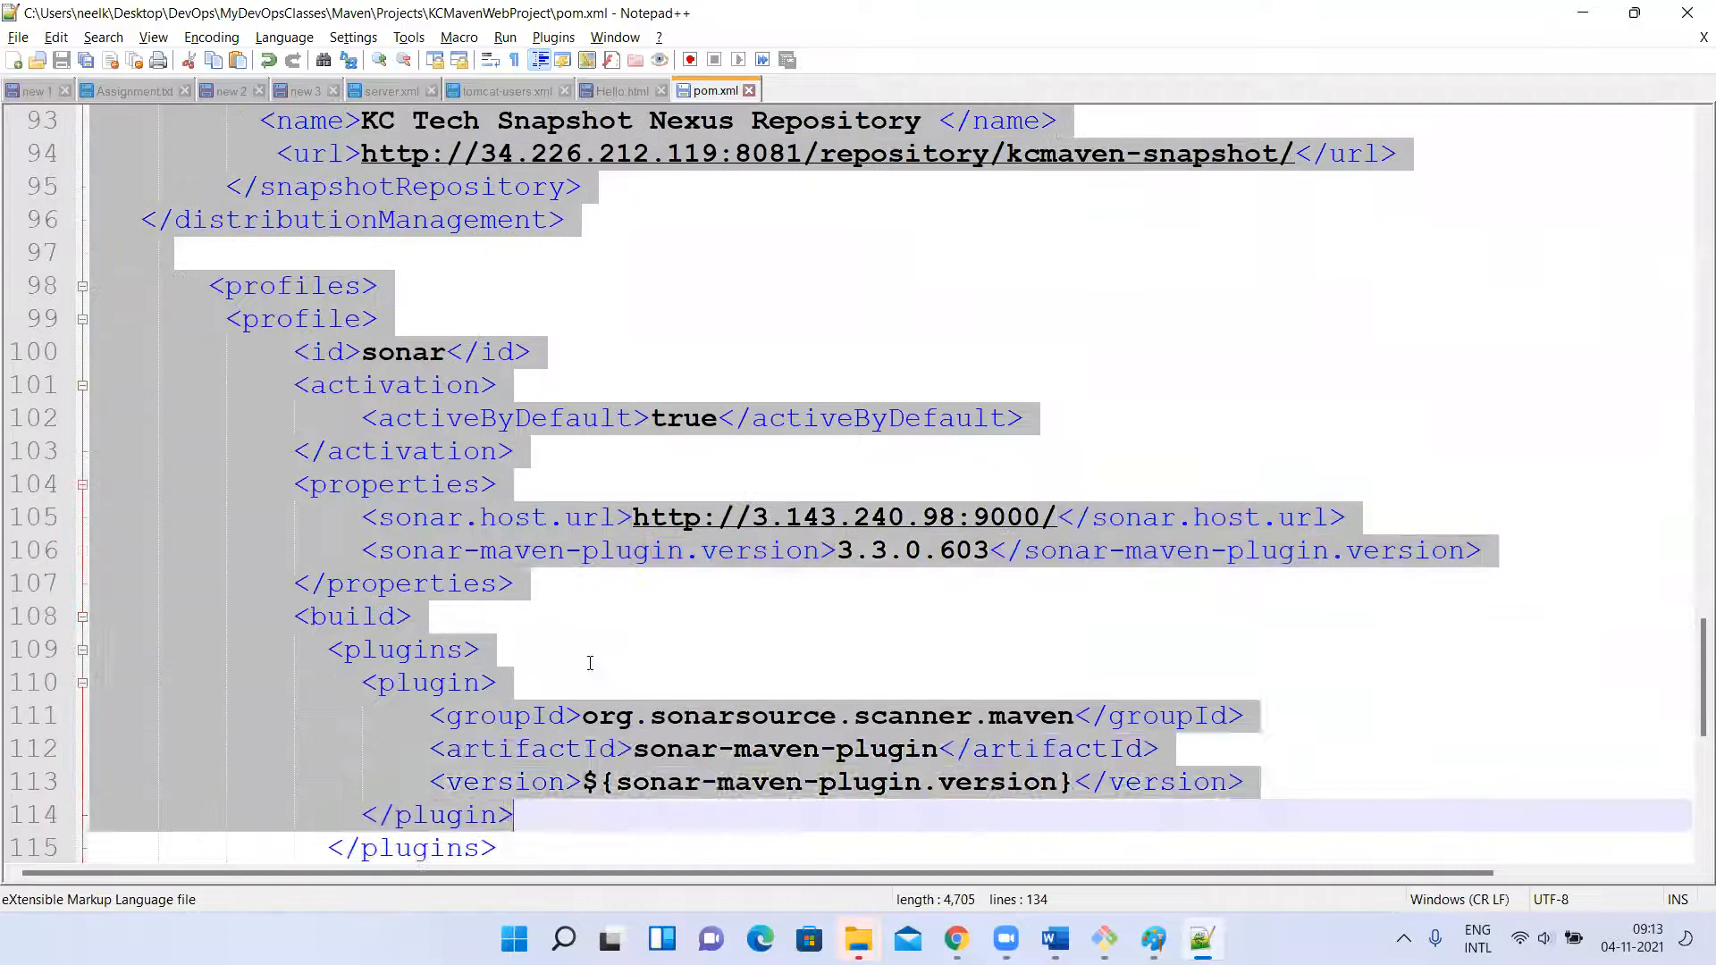
pyautogui.moveTo(590, 663); pyautogui.dragTo(594, 577)
pyautogui.scroll(5, 730, 273)
pyautogui.click(515, 325)
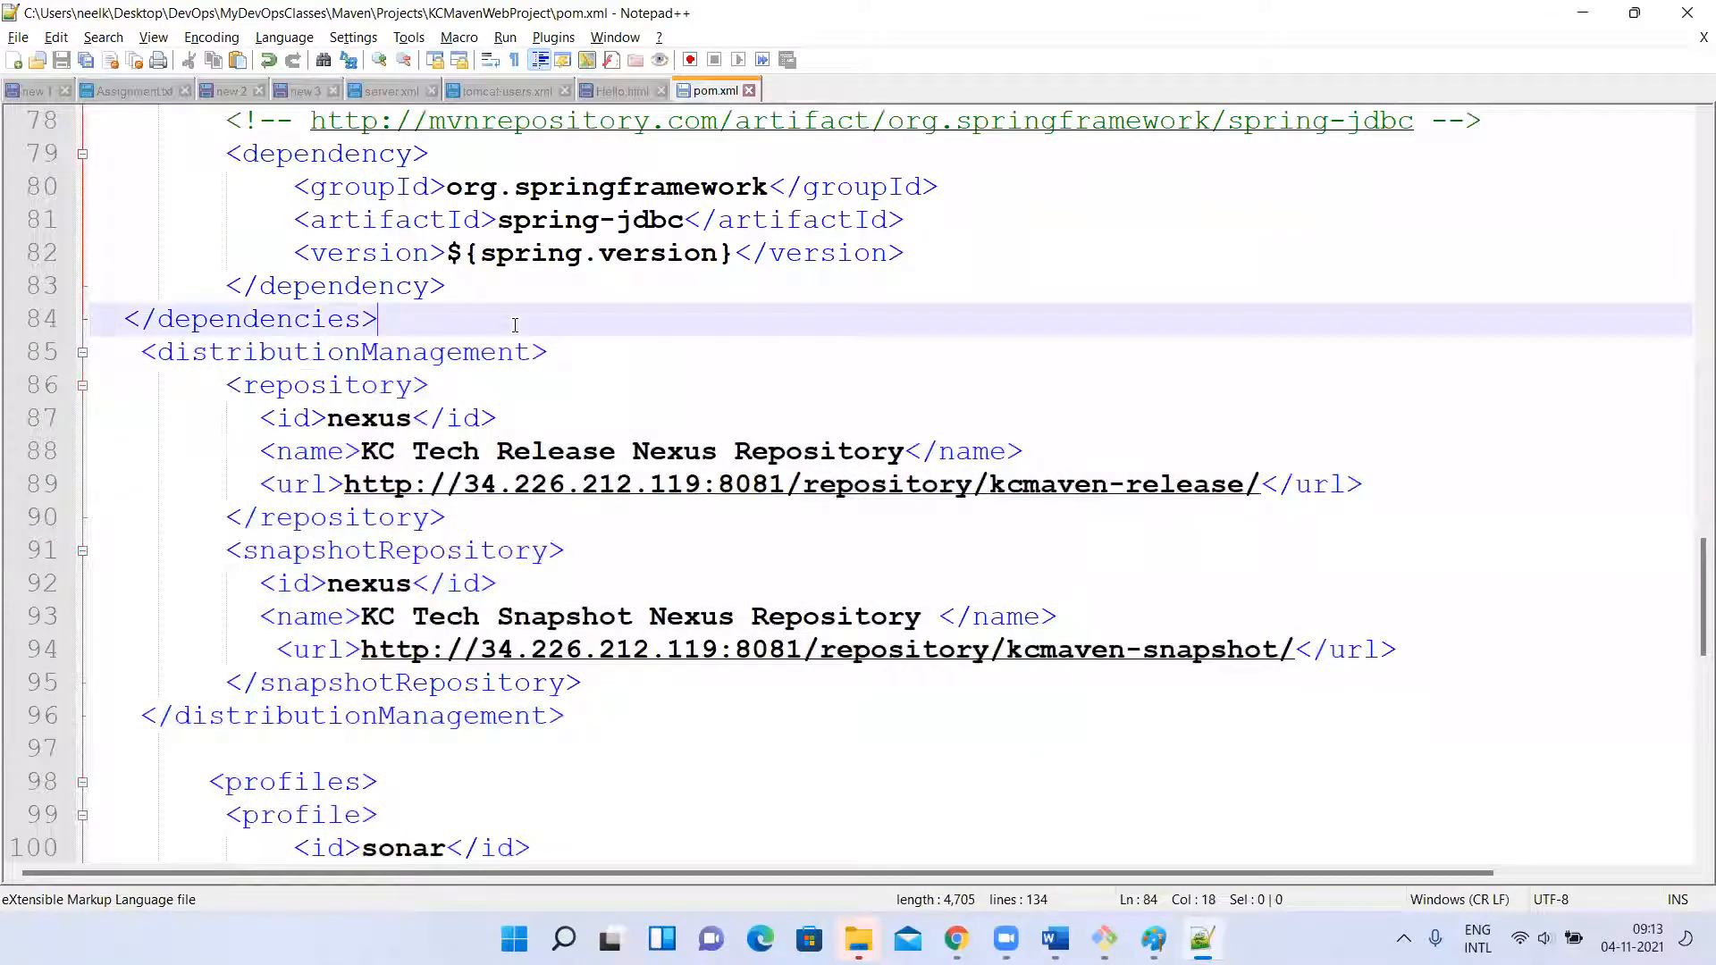
pyautogui.moveTo(141, 346); pyautogui.dragTo(220, 440)
pyautogui.click(602, 713)
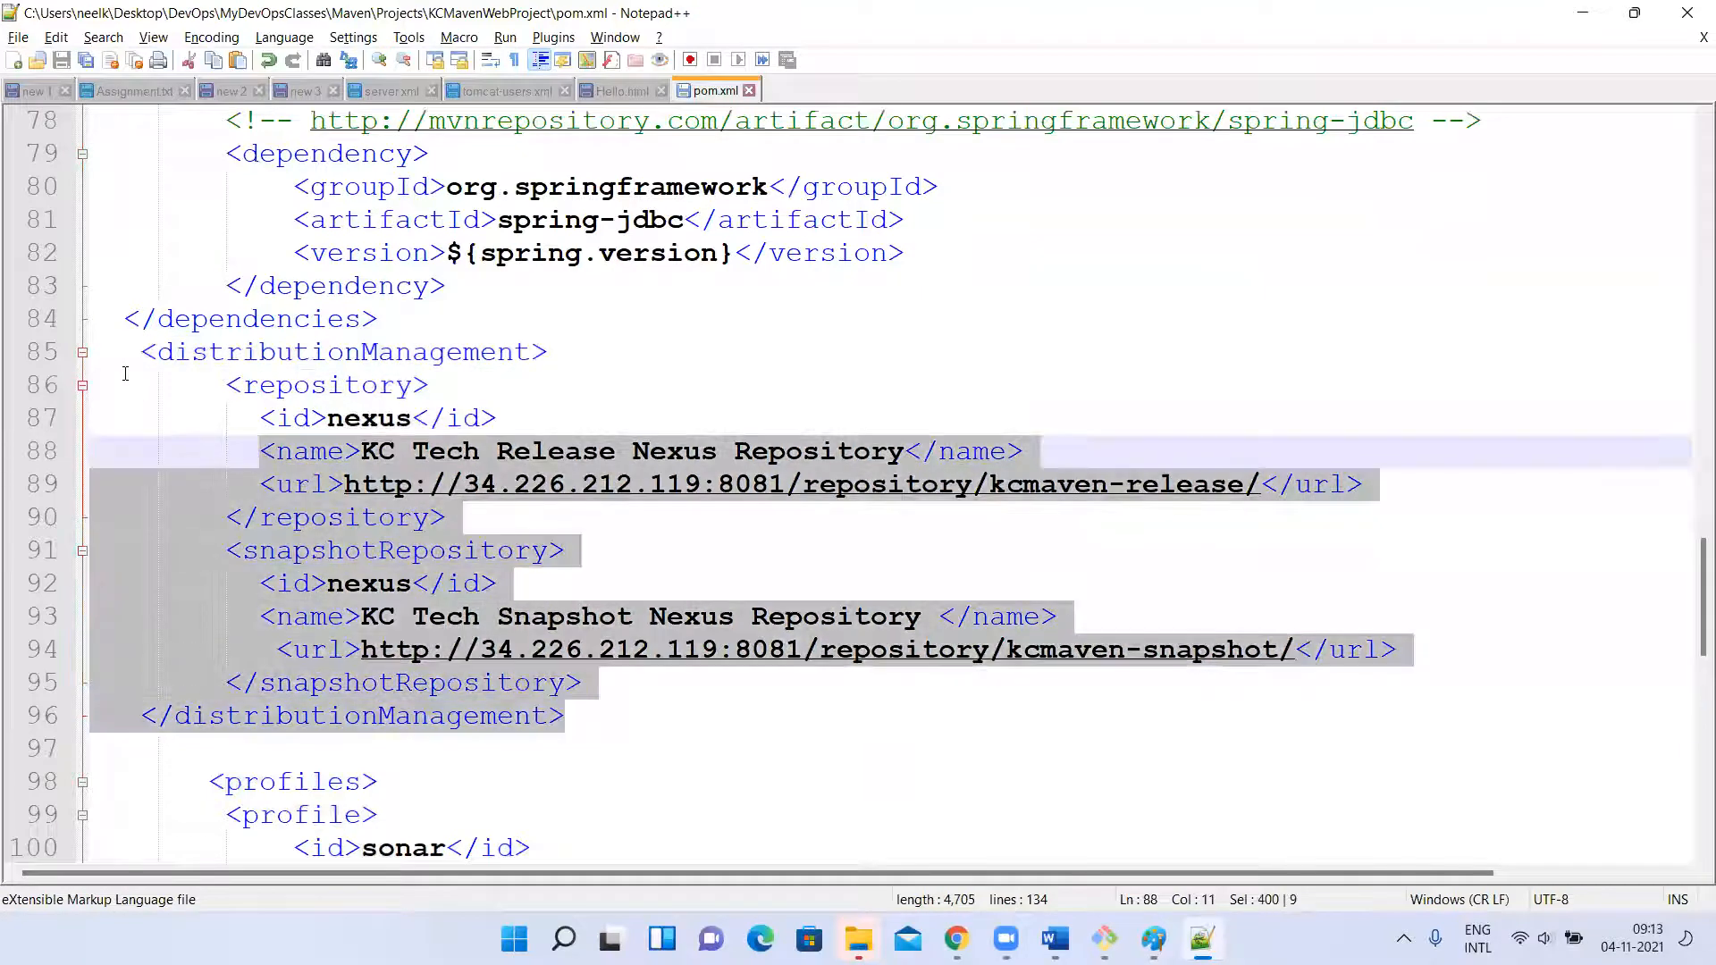
pyautogui.click(804, 617)
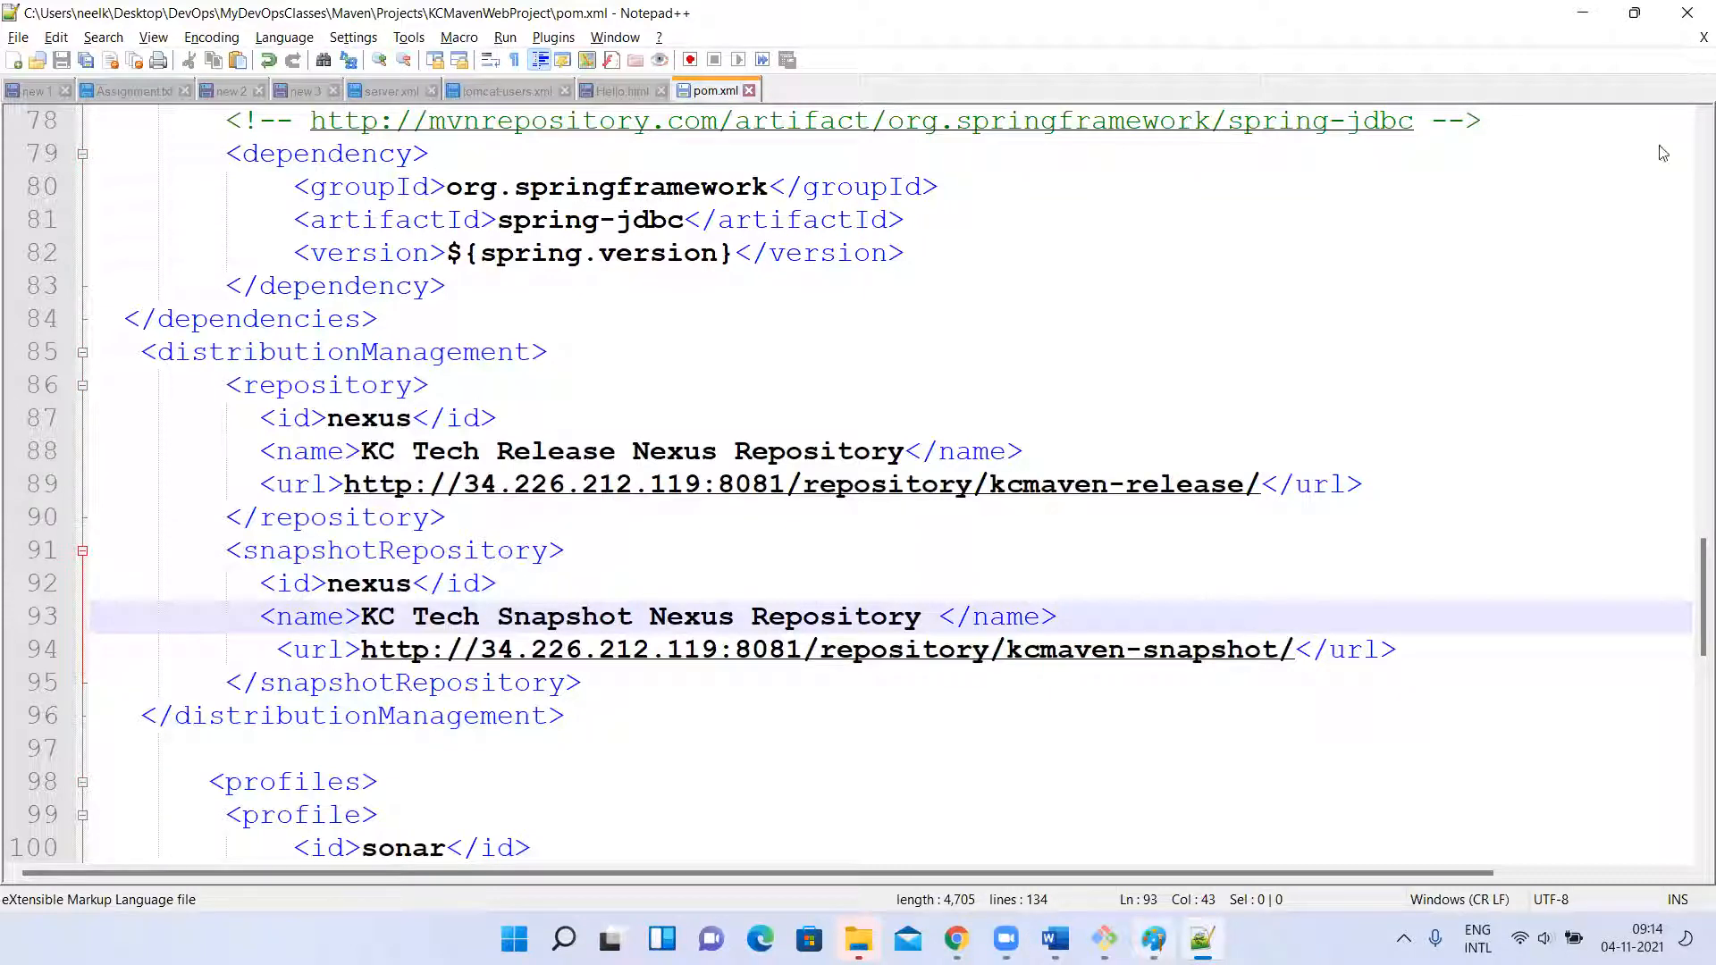
pyautogui.hotkey('alt', 'Tab')
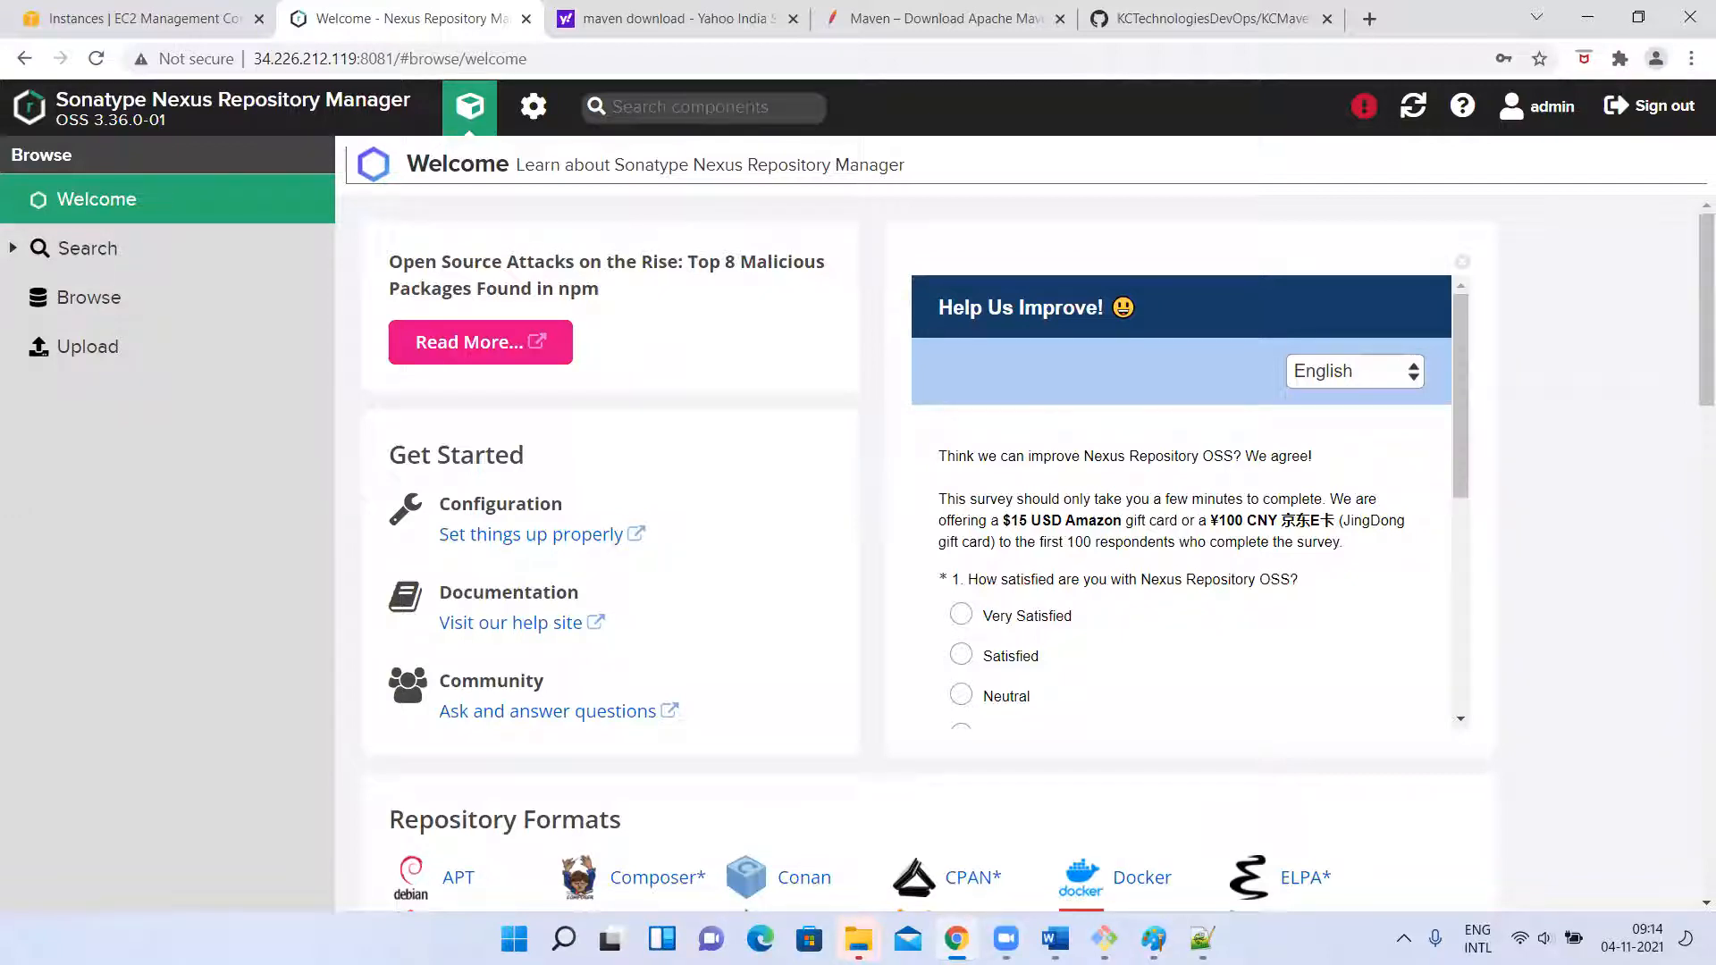
pyautogui.moveTo(1054, 939)
# Return to the terminal, clear it and change to the /opt/apache-maven-3.8.3/ directory.
pyautogui.click(1105, 939)
pyautogui.write('clear')
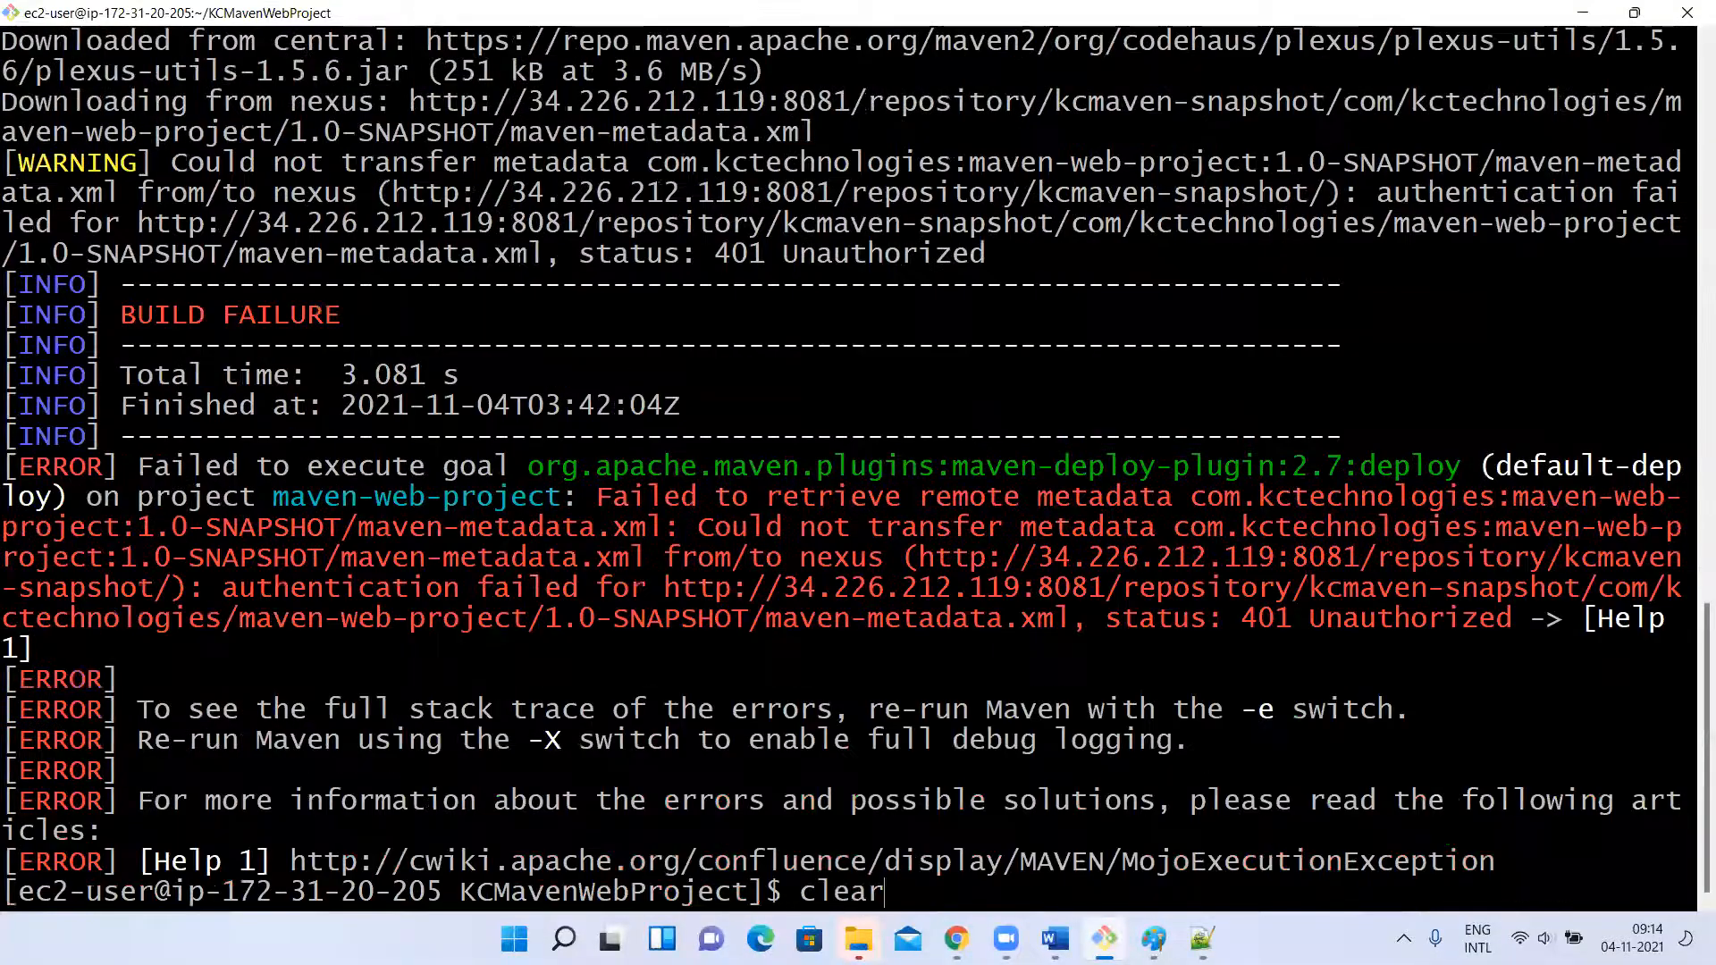
pyautogui.press('Return')
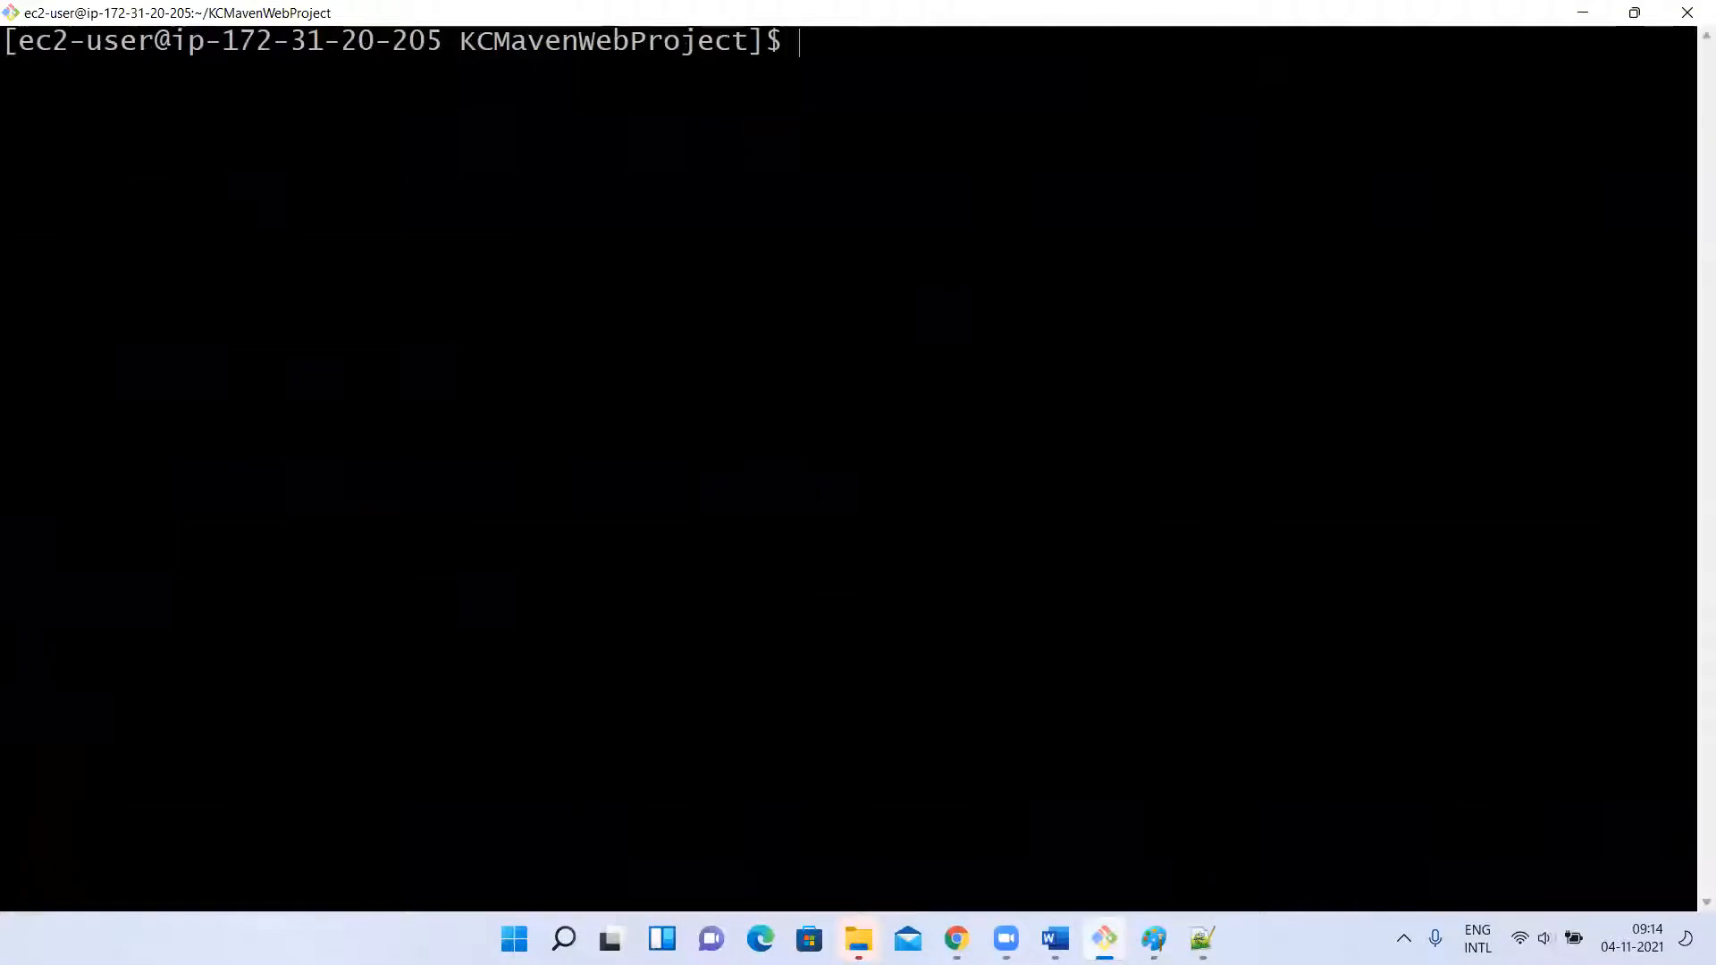
pyautogui.write('cd /opt/')
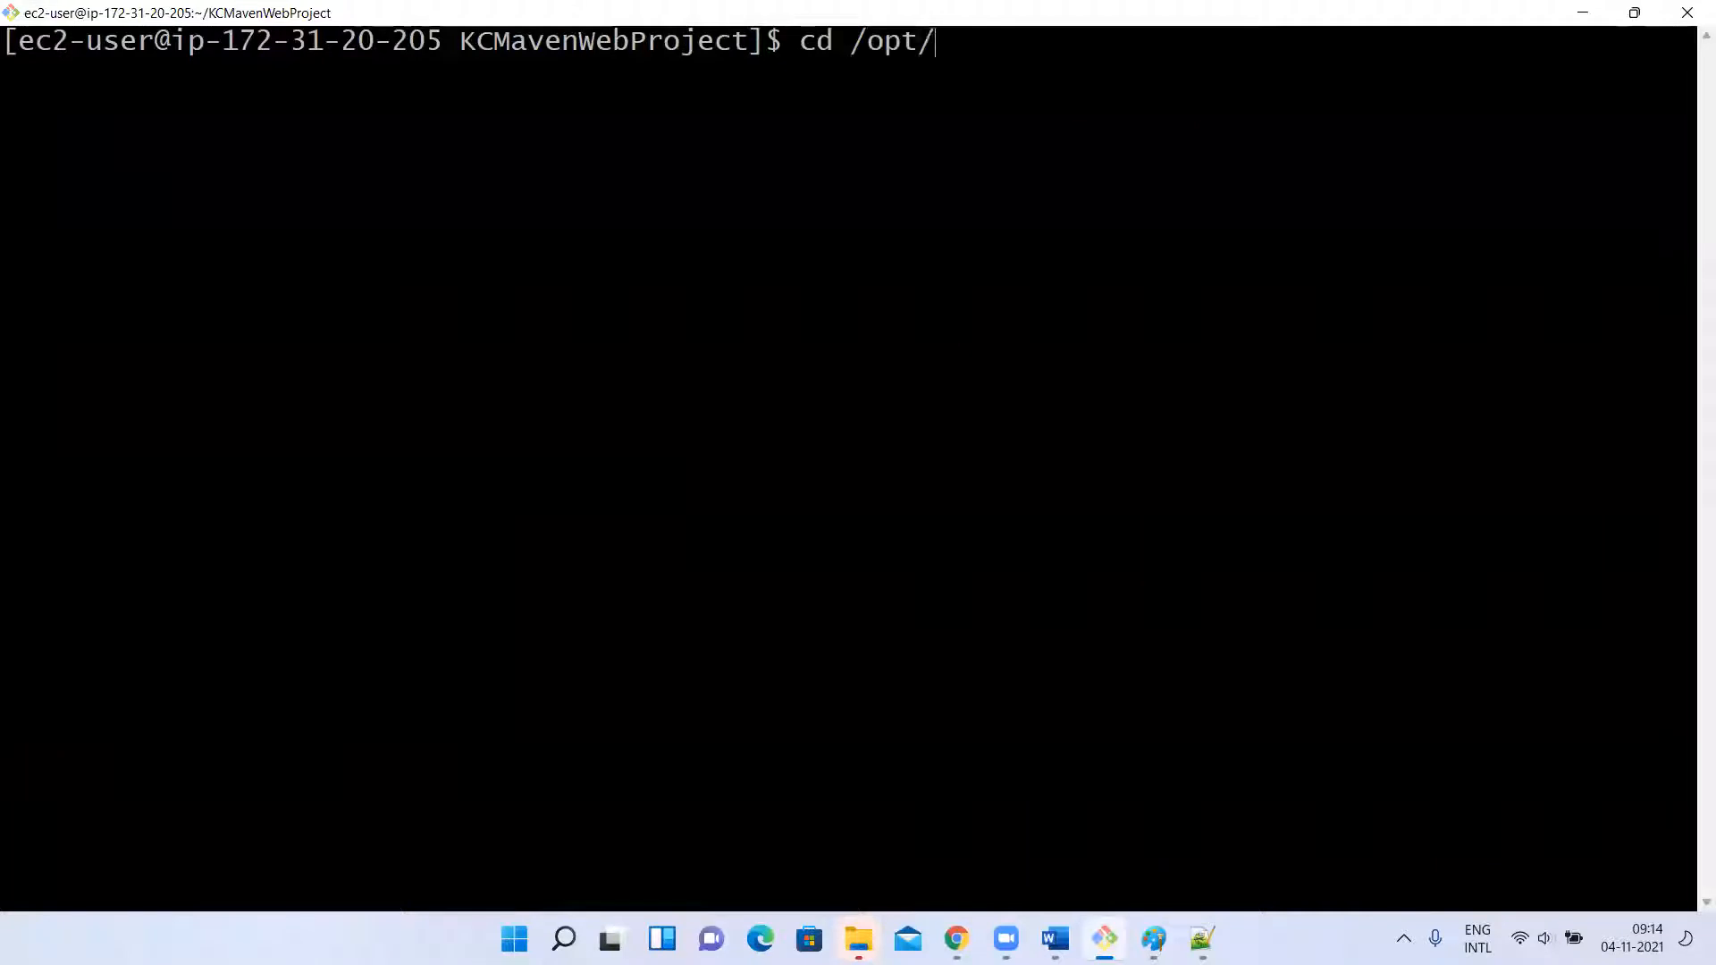
pyautogui.write('apache-maven-3.8.3/')
pyautogui.press('Return')
# Clear the terminal, list the Maven directory's contents and print the working directory path.
pyautogui.write('clear')
pyautogui.press('Return')
pyautogui.write('ls')
pyautogui.press('Return')
pyautogui.write('pwd')
pyautogui.press('Return')
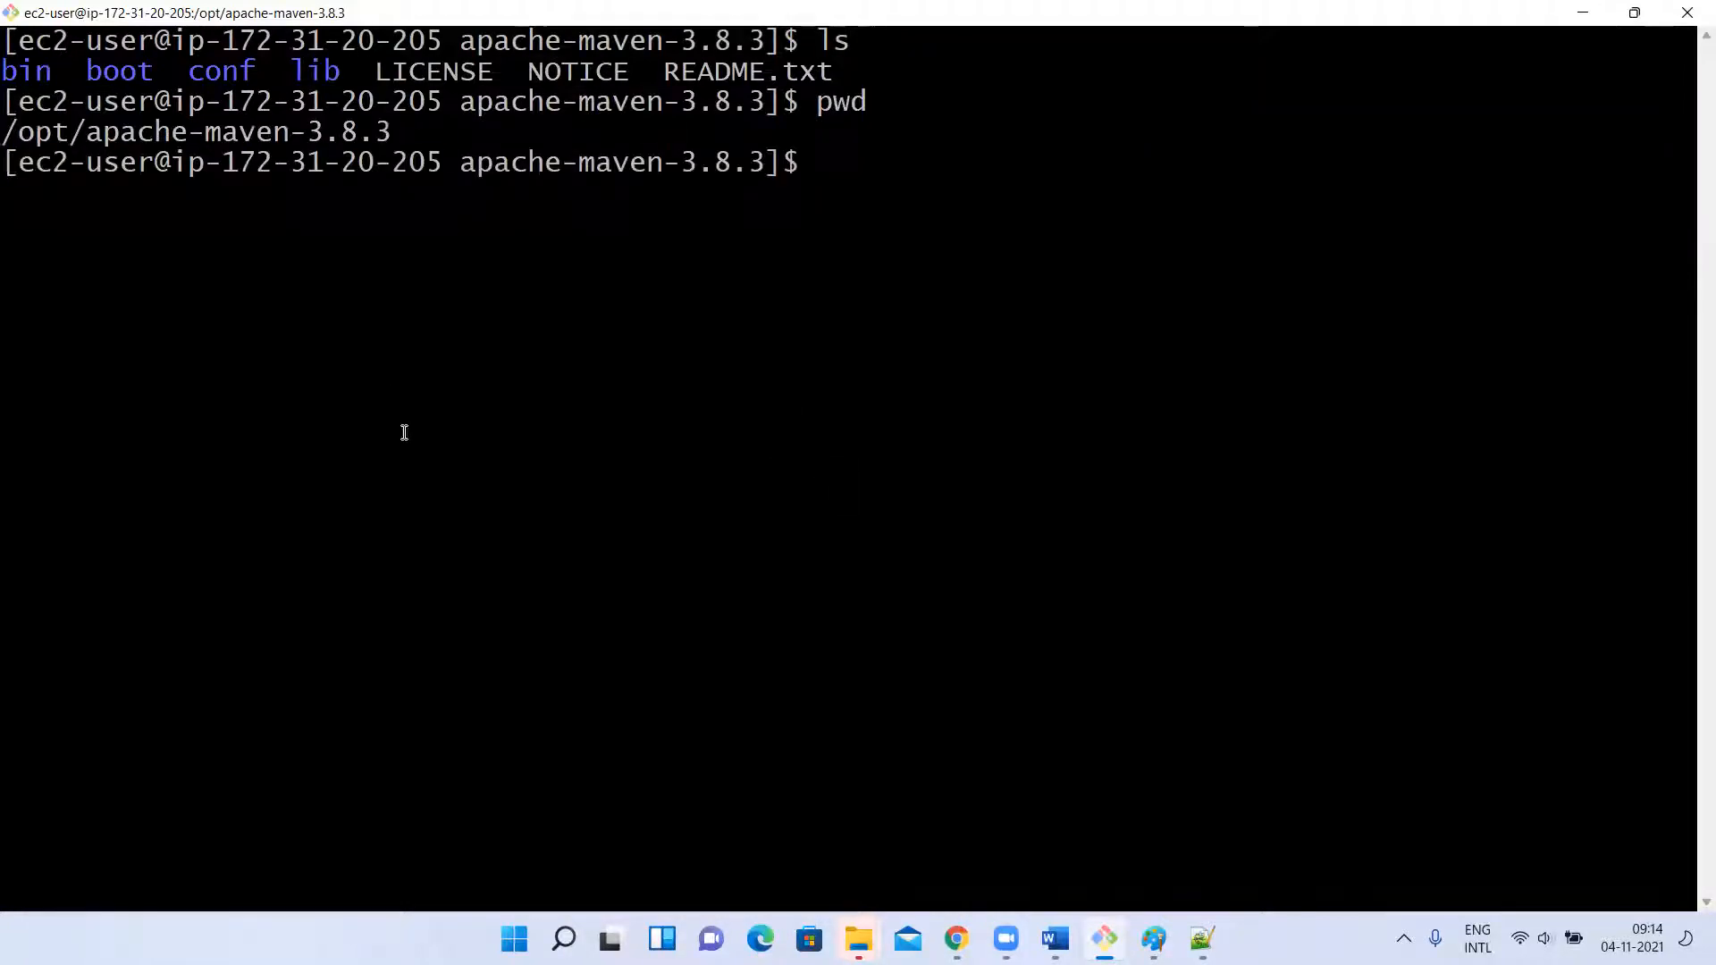
pyautogui.moveTo(7, 131); pyautogui.dragTo(391, 131)
pyautogui.click(624, 440)
# Change to Maven's conf directory and list its files.
pyautogui.write('l')
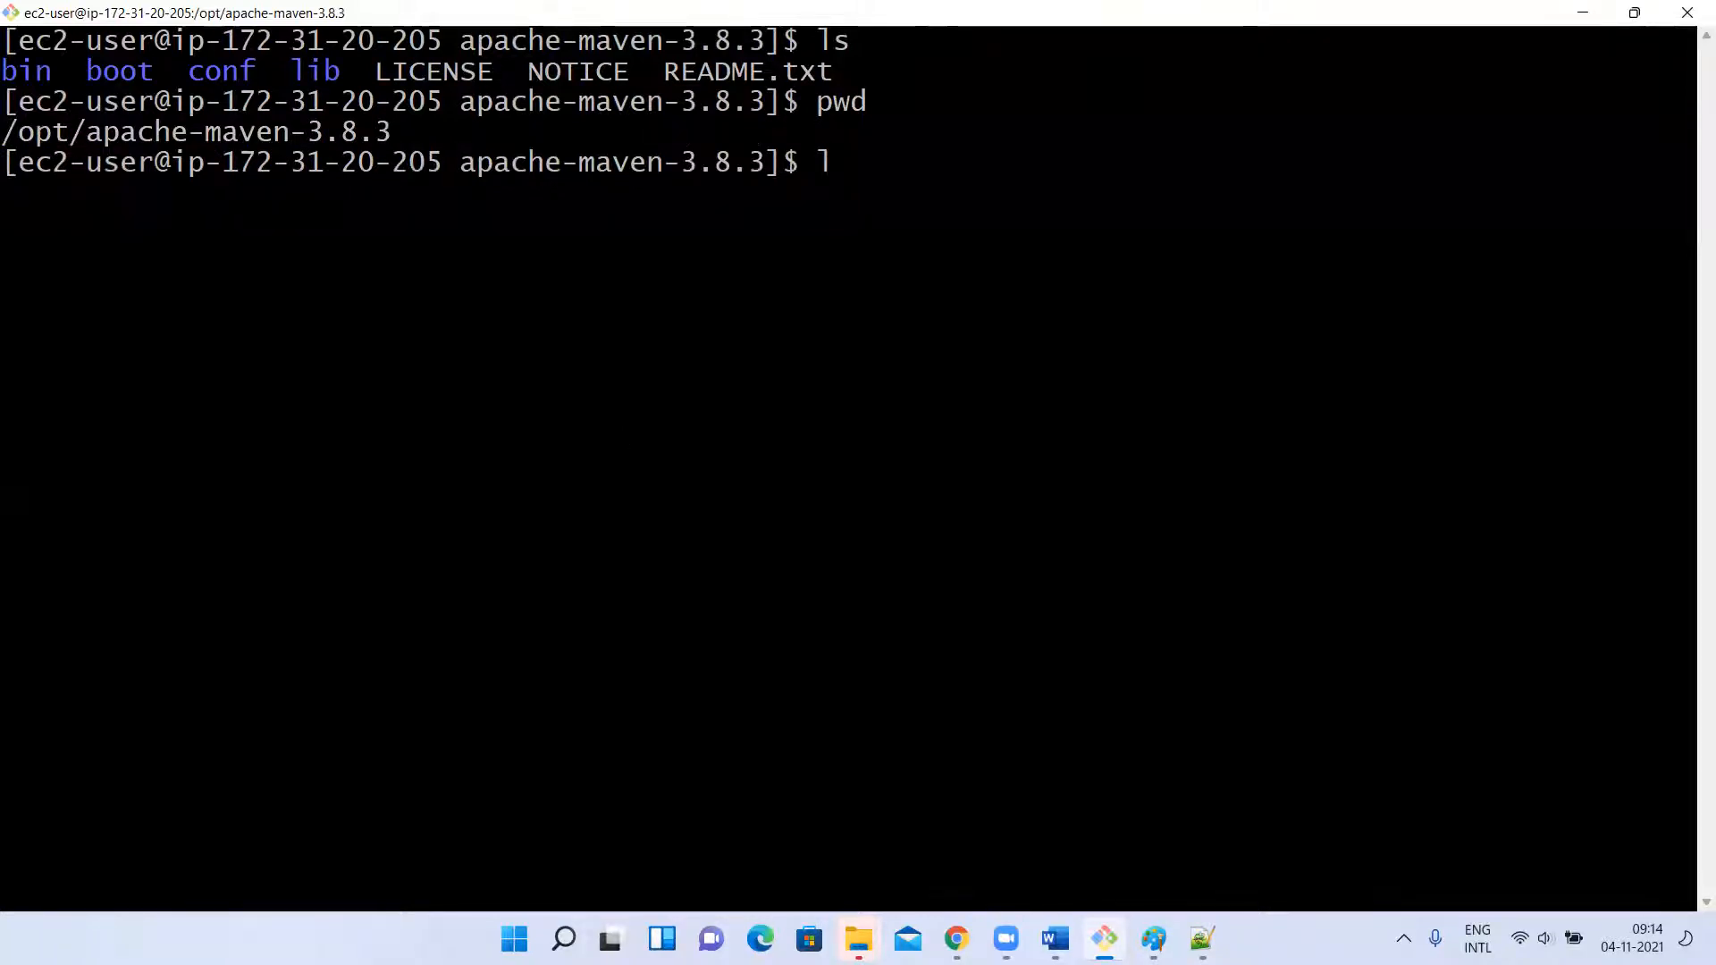
pyautogui.doubleClick(236, 62)
pyautogui.click(445, 310)
pyautogui.write('cd c')
pyautogui.press('Tab')
pyautogui.press('BackSpace')
pyautogui.press('BackSpace')
pyautogui.press('BackSpace')
pyautogui.press('BackSpace')
pyautogui.press('BackSpace')
pyautogui.press('BackSpace')
pyautogui.press('BackSpace')
pyautogui.press('BackSpace')
pyautogui.press('BackSpace')
pyautogui.write('cd c')
pyautogui.press('Tab')
pyautogui.press('Return')
pyautogui.write('ls')
pyautogui.press('Return')
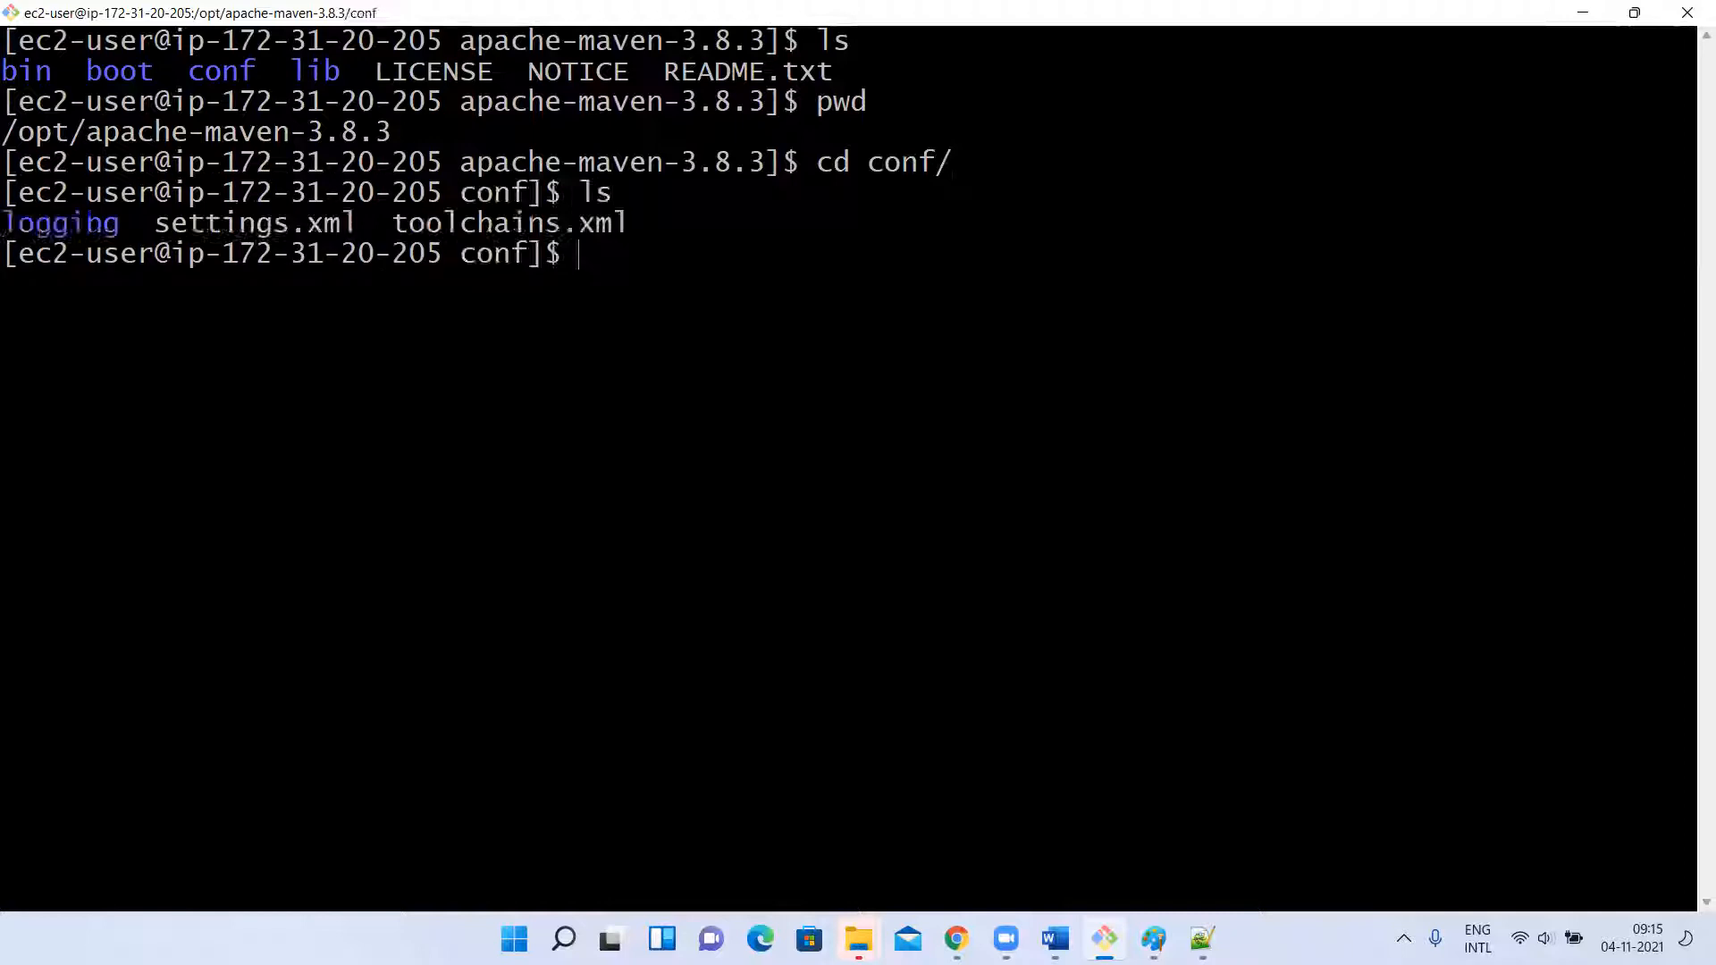
# Open settings.xml in vi and find the sample server entry in the servers section.
pyautogui.moveTo(163, 225); pyautogui.dragTo(349, 220)
pyautogui.click(348, 220)
pyautogui.write('vi se')
pyautogui.press('Tab')
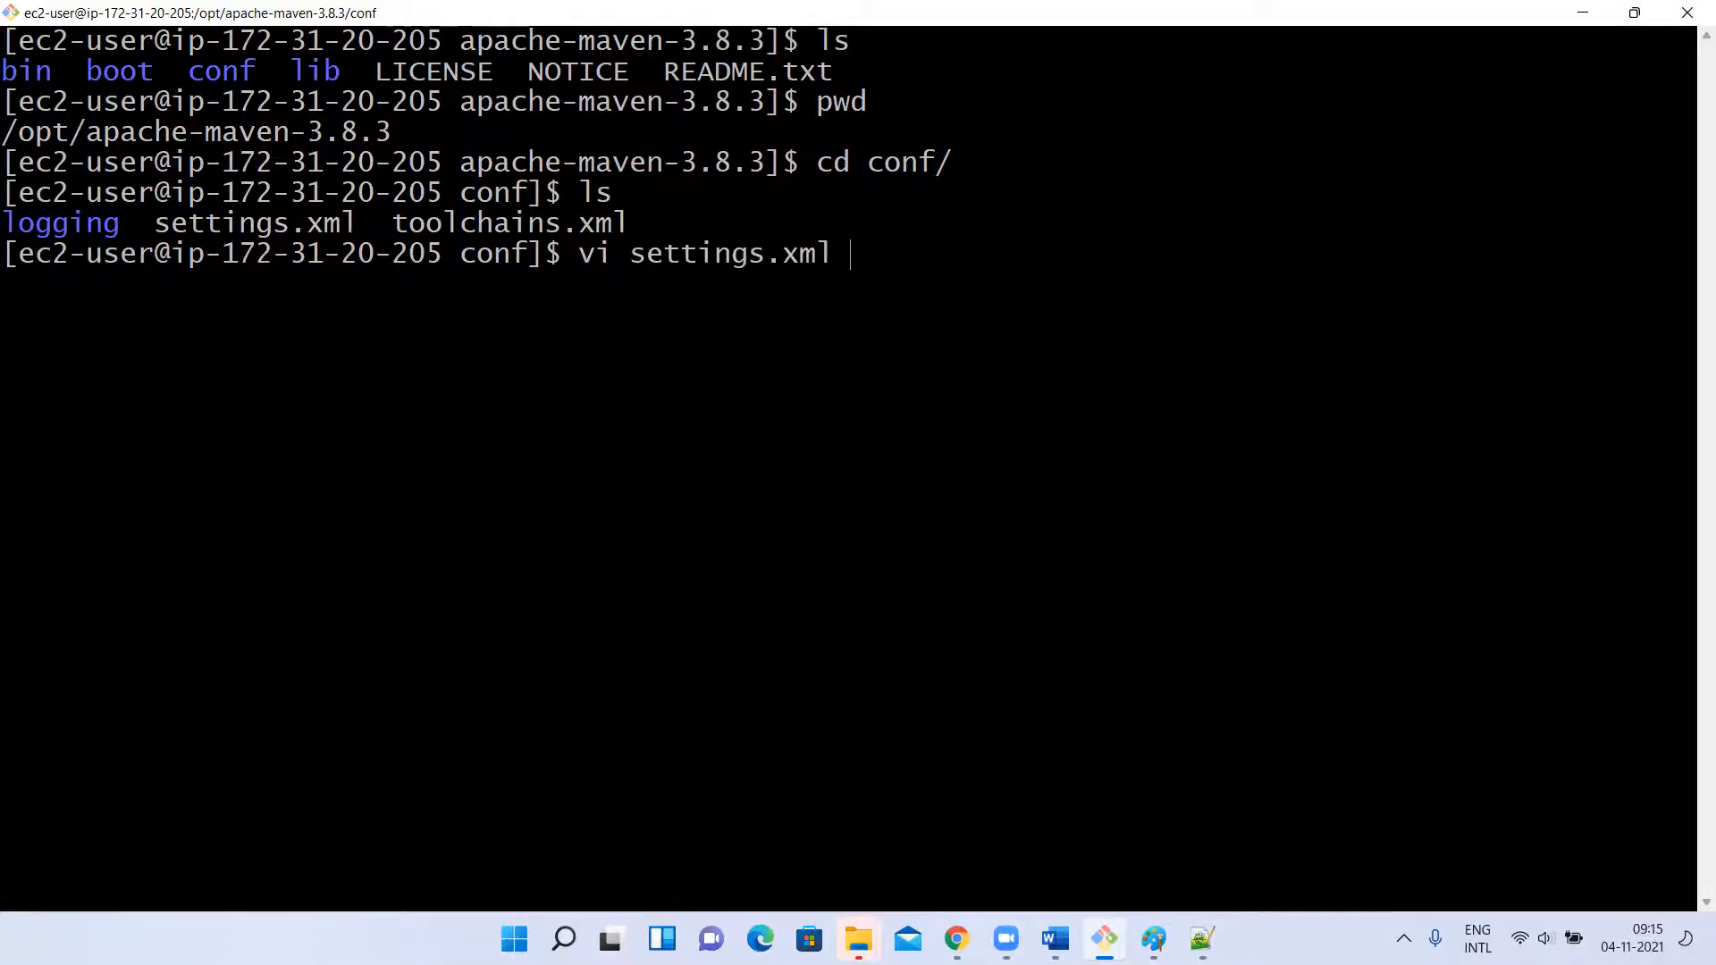
pyautogui.press('Return')
pyautogui.press('i')
pyautogui.press('Down')
pyautogui.press('Down')
pyautogui.press('Down')
pyautogui.press('Down')
pyautogui.press('Down')
pyautogui.press('Down')
pyautogui.press('Down')
pyautogui.press('Down')
pyautogui.press('Down')
pyautogui.press('Down')
pyautogui.press('Down')
pyautogui.press('Down')
pyautogui.press('Down')
pyautogui.press('Down')
pyautogui.press('Down')
pyautogui.press('Down')
pyautogui.press('Down')
pyautogui.press('Down')
pyautogui.press('Down')
pyautogui.press('Down')
pyautogui.press('Down')
pyautogui.press('Down')
pyautogui.press('Down')
pyautogui.press('Down')
pyautogui.press('Down')
pyautogui.press('Down')
pyautogui.press('Down')
pyautogui.press('Down')
pyautogui.press('Down')
pyautogui.press('Down')
pyautogui.press('Down')
pyautogui.press('Down')
pyautogui.press('Down')
pyautogui.press('Down')
pyautogui.press('Down')
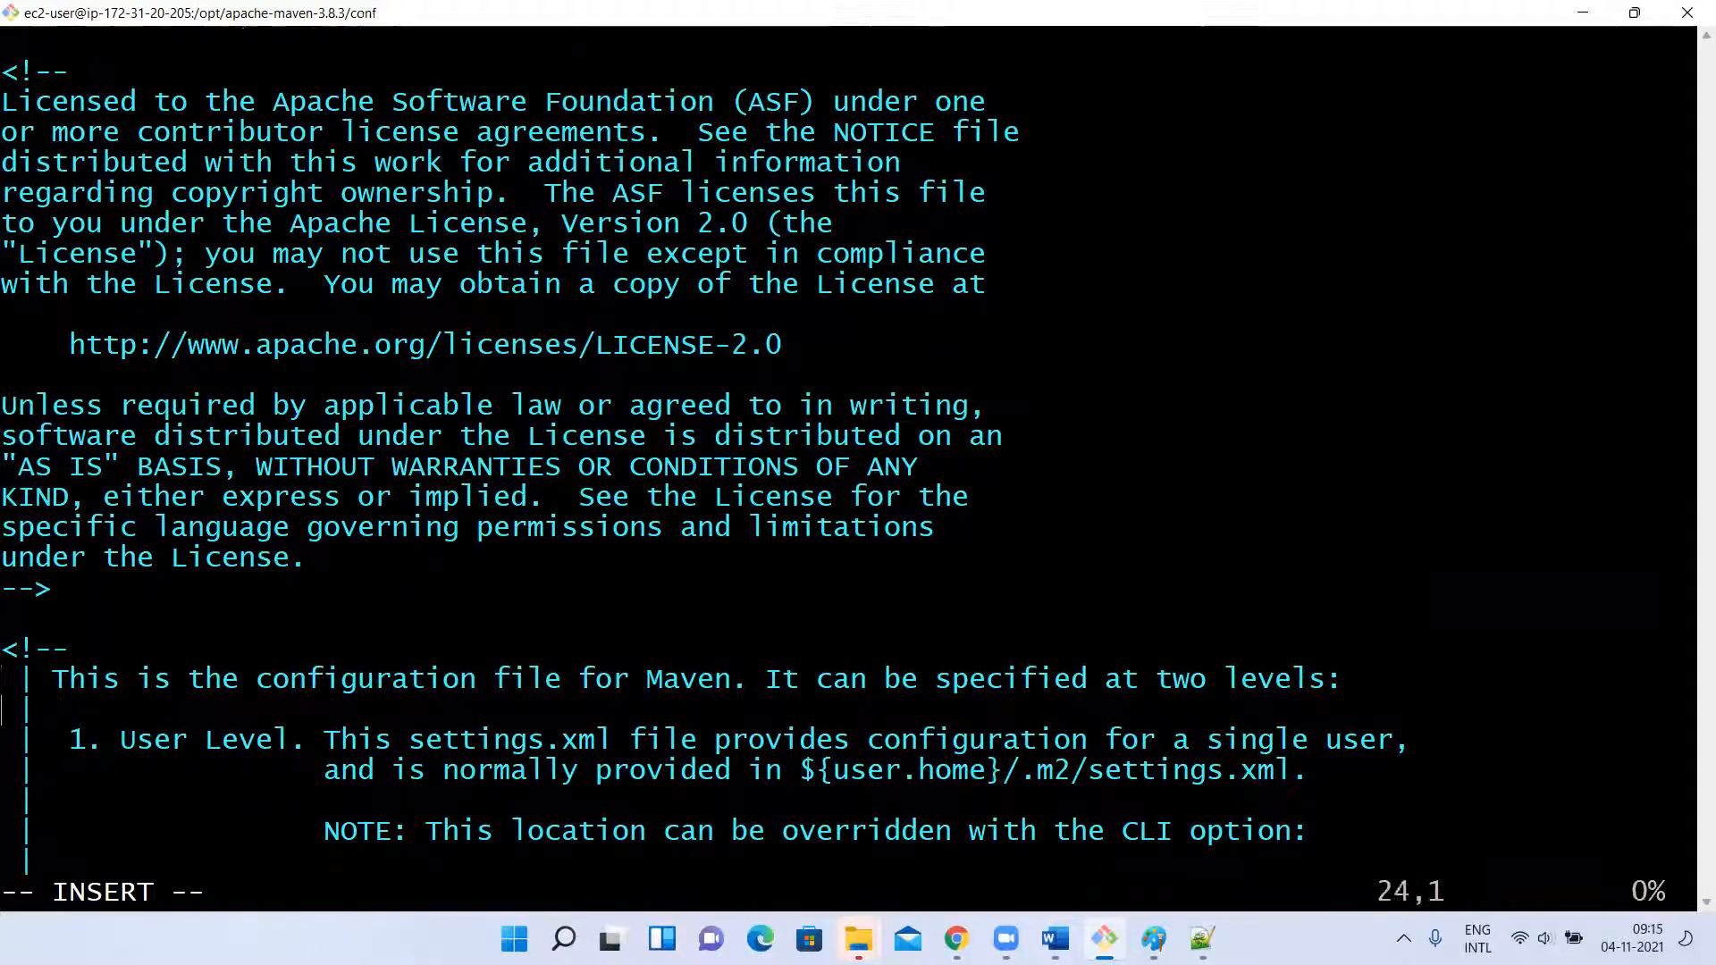
pyautogui.press('Down')
pyautogui.press('Down')
pyautogui.press('Down')
pyautogui.press('Down')
pyautogui.press('Down')
pyautogui.press('Down')
pyautogui.press('Down')
pyautogui.press('Down')
pyautogui.press('Down')
pyautogui.press('Down')
pyautogui.press('Down')
pyautogui.press('Down')
pyautogui.press('Down')
pyautogui.press('Down')
pyautogui.press('Down')
pyautogui.press('Down')
pyautogui.press('Down')
pyautogui.press('Down')
pyautogui.press('Down')
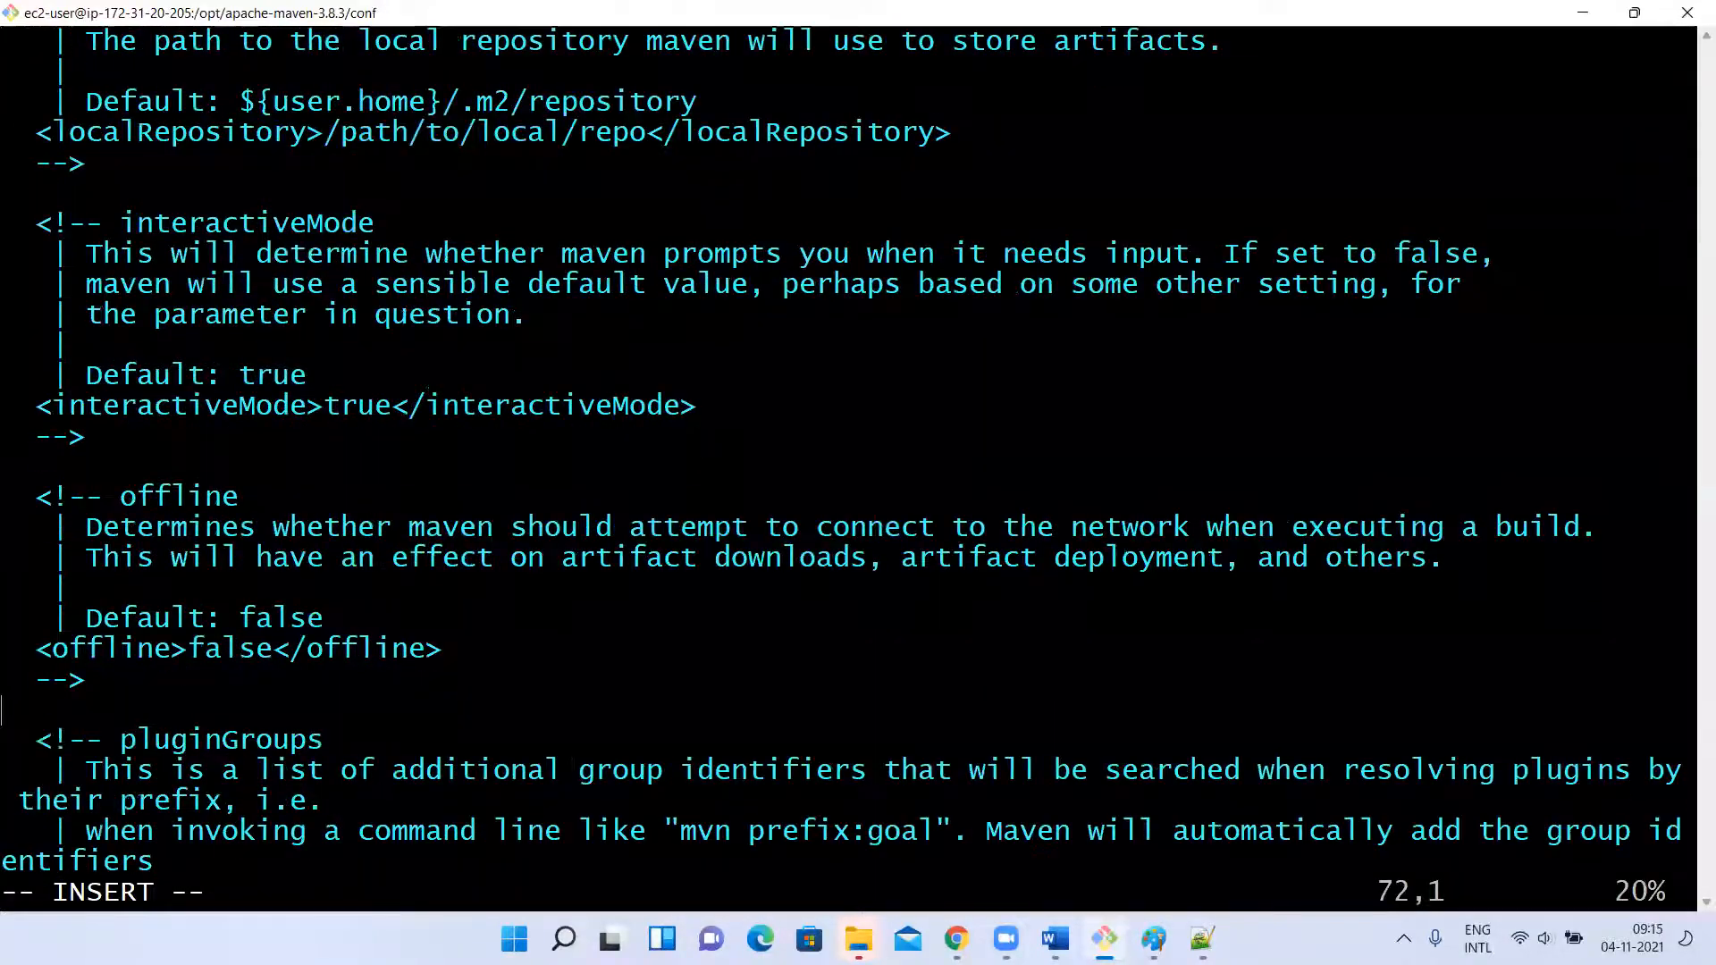
pyautogui.press('Down')
pyautogui.press('Down')
pyautogui.press('Down')
pyautogui.press('Down')
pyautogui.press('Down')
pyautogui.press('Down')
pyautogui.press('Down')
pyautogui.press('Down')
pyautogui.press('Down')
pyautogui.press('Down')
pyautogui.press('Down')
pyautogui.press('Down')
pyautogui.press('Down')
pyautogui.press('Down')
pyautogui.press('Down')
pyautogui.press('Down')
pyautogui.press('Down')
pyautogui.press('Down')
pyautogui.press('Down')
pyautogui.press('Down')
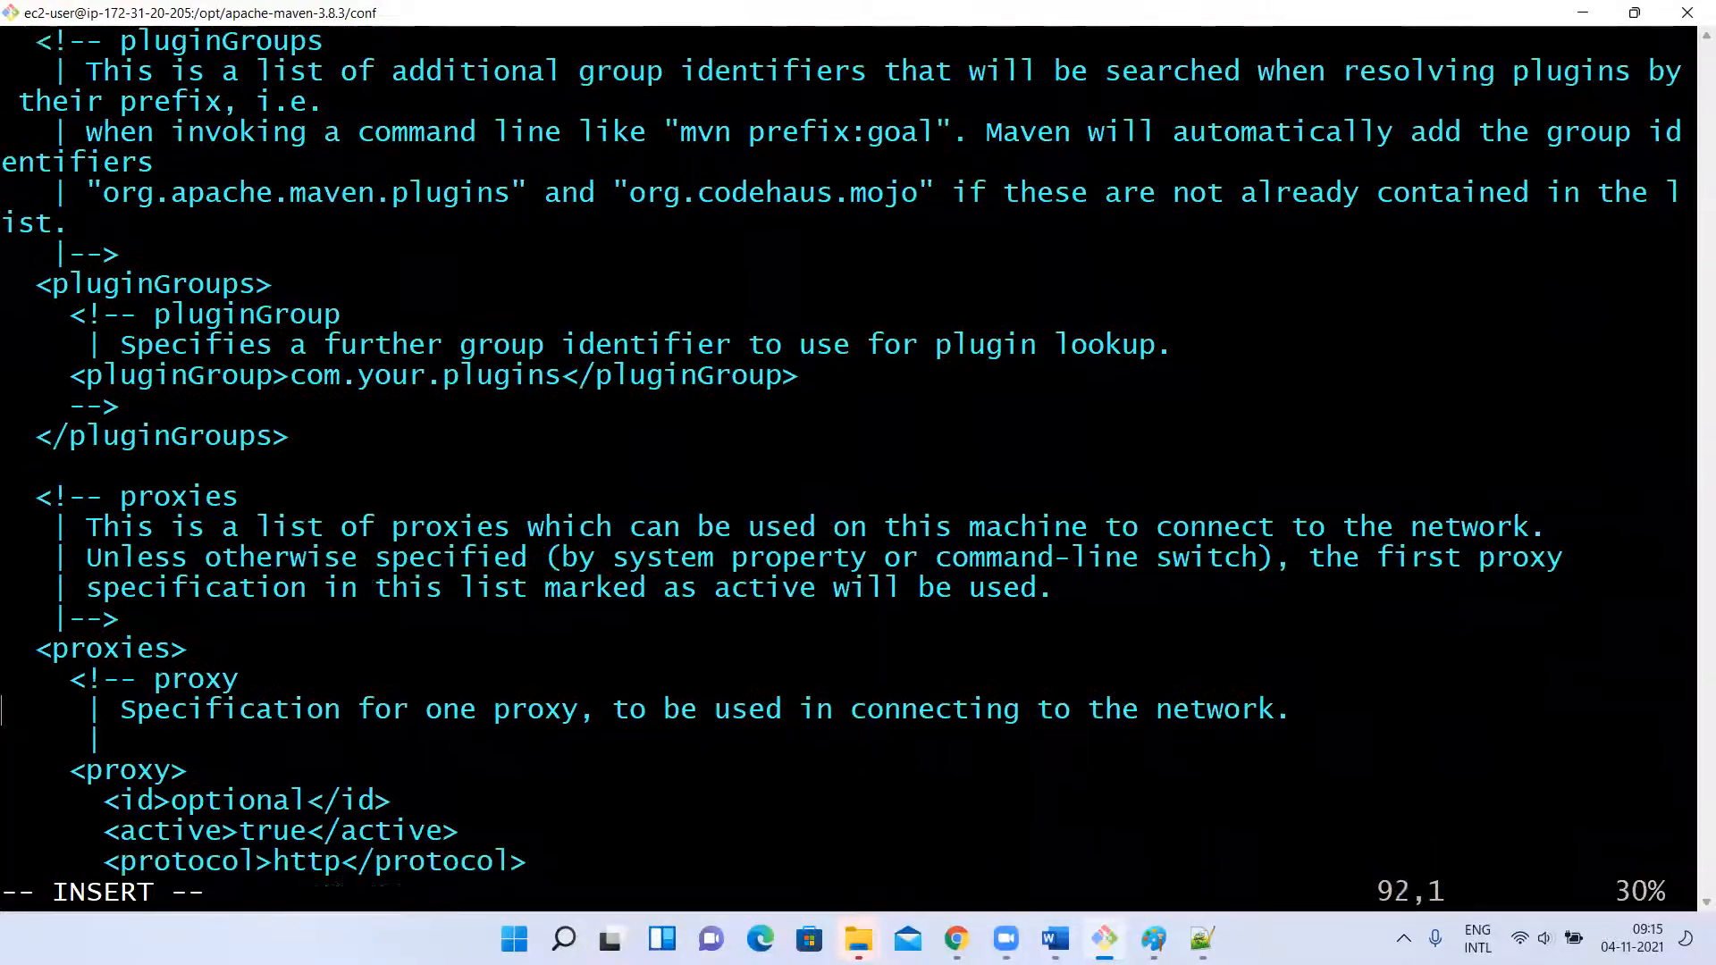
pyautogui.press('Down')
pyautogui.press('Down')
pyautogui.press('Down')
pyautogui.press('Down')
pyautogui.press('Down')
pyautogui.press('Down')
pyautogui.press('Down')
pyautogui.press('Down')
pyautogui.press('Down')
pyautogui.press('Down')
pyautogui.press('Down')
pyautogui.press('Down')
pyautogui.press('Down')
pyautogui.press('Down')
pyautogui.press('Down')
pyautogui.press('Down')
pyautogui.press('Down')
pyautogui.press('Down')
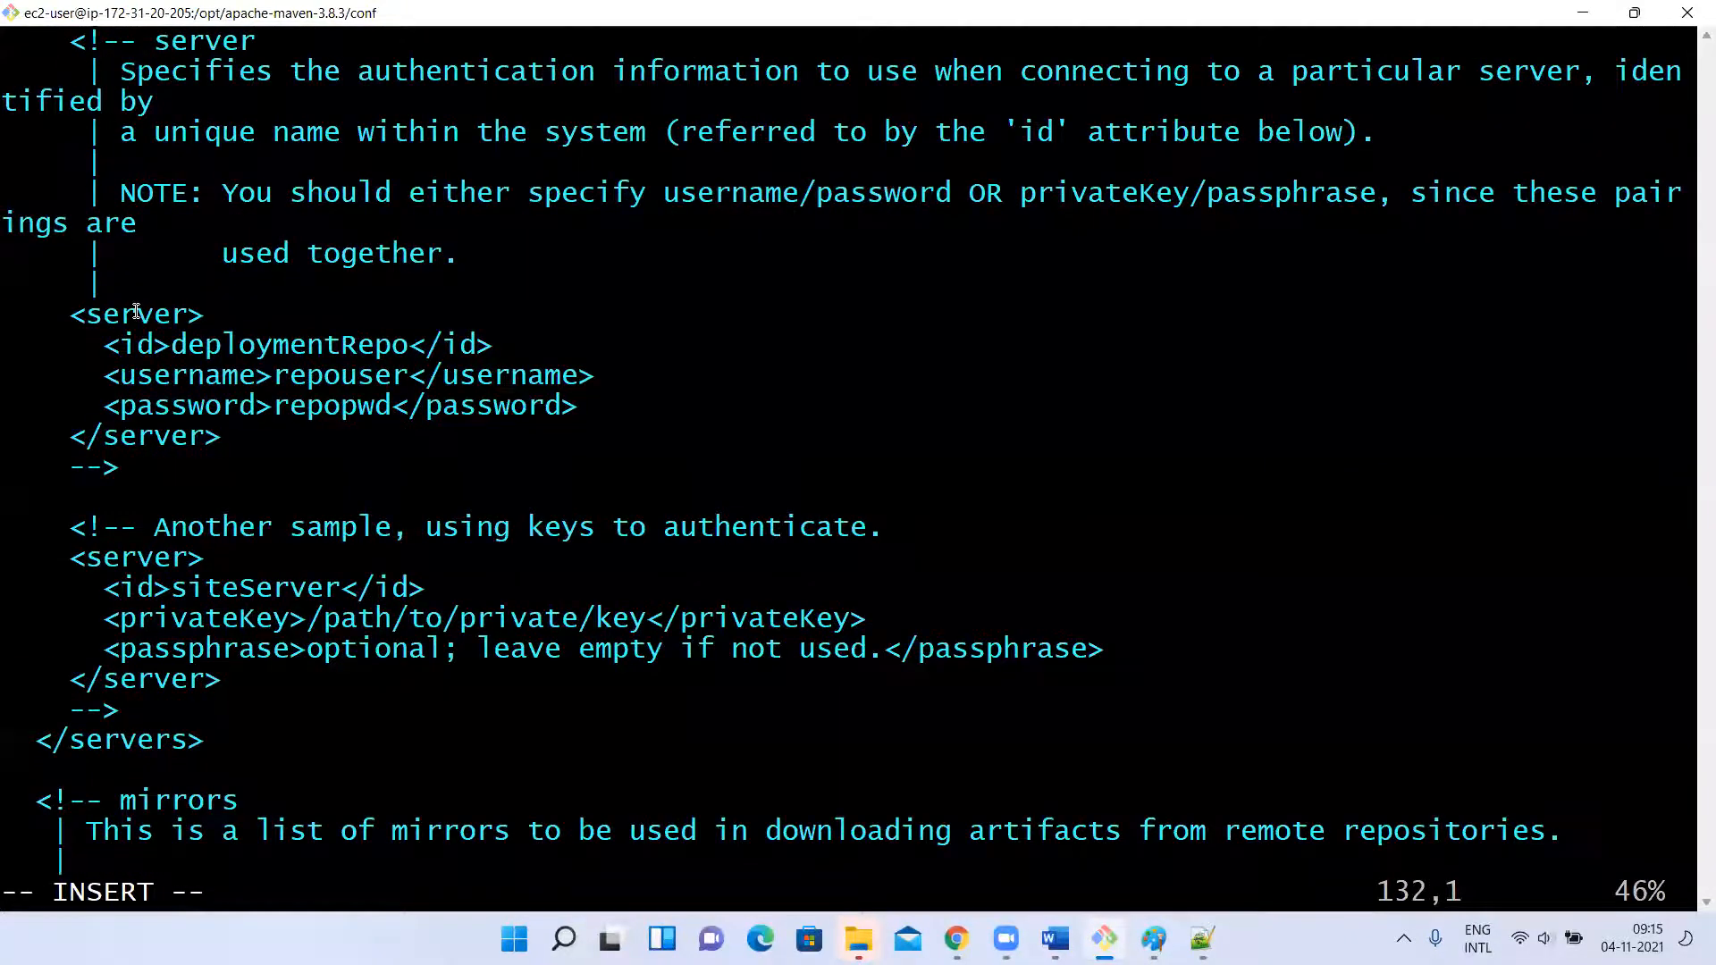
# Examine the sample deploymentRepo server block and quit vi without saving.
pyautogui.moveTo(71, 315); pyautogui.dragTo(240, 438)
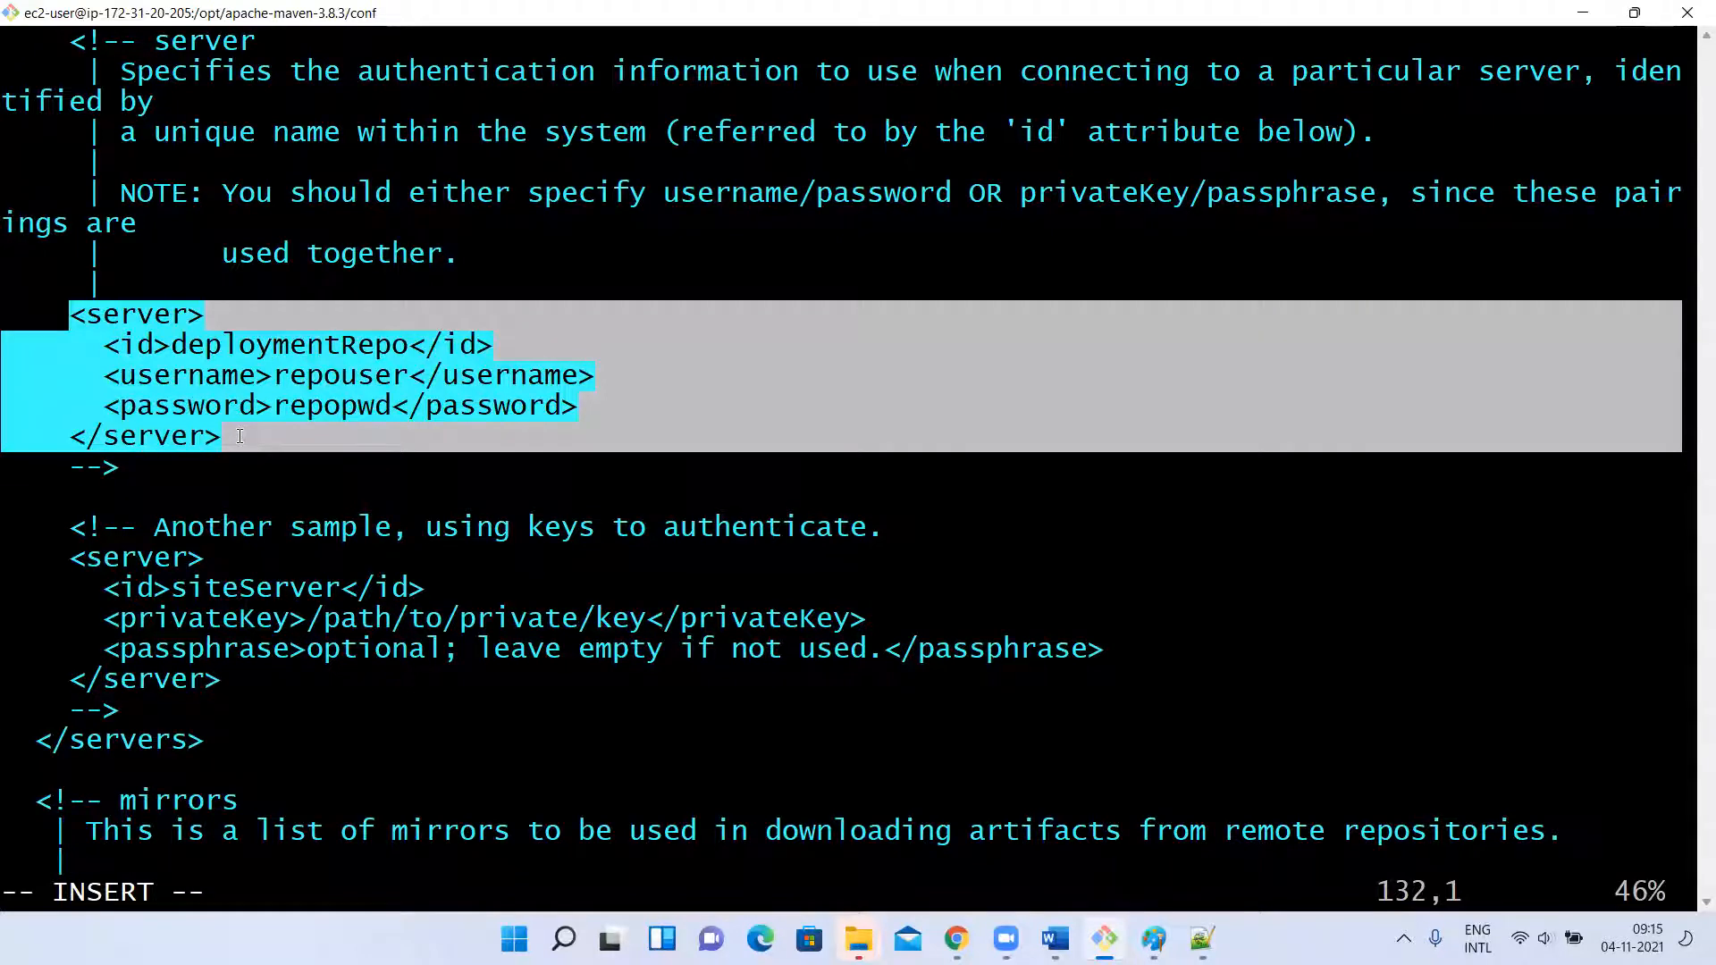
pyautogui.click(239, 437)
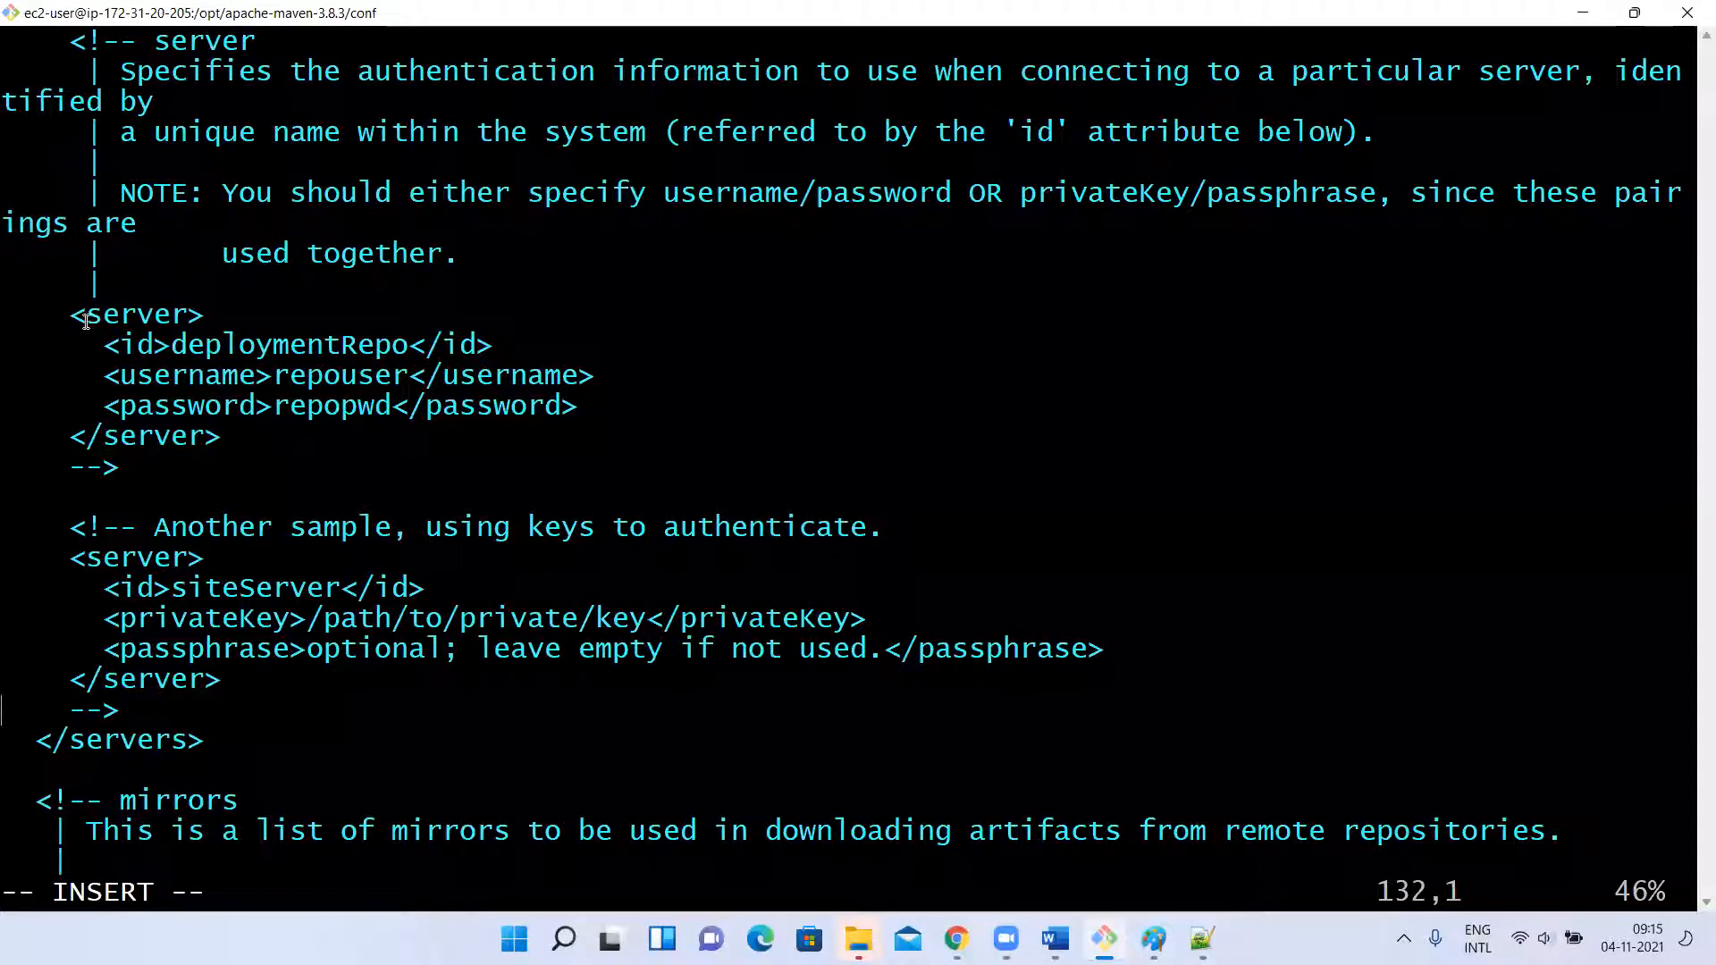
pyautogui.moveTo(47, 317); pyautogui.dragTo(229, 434)
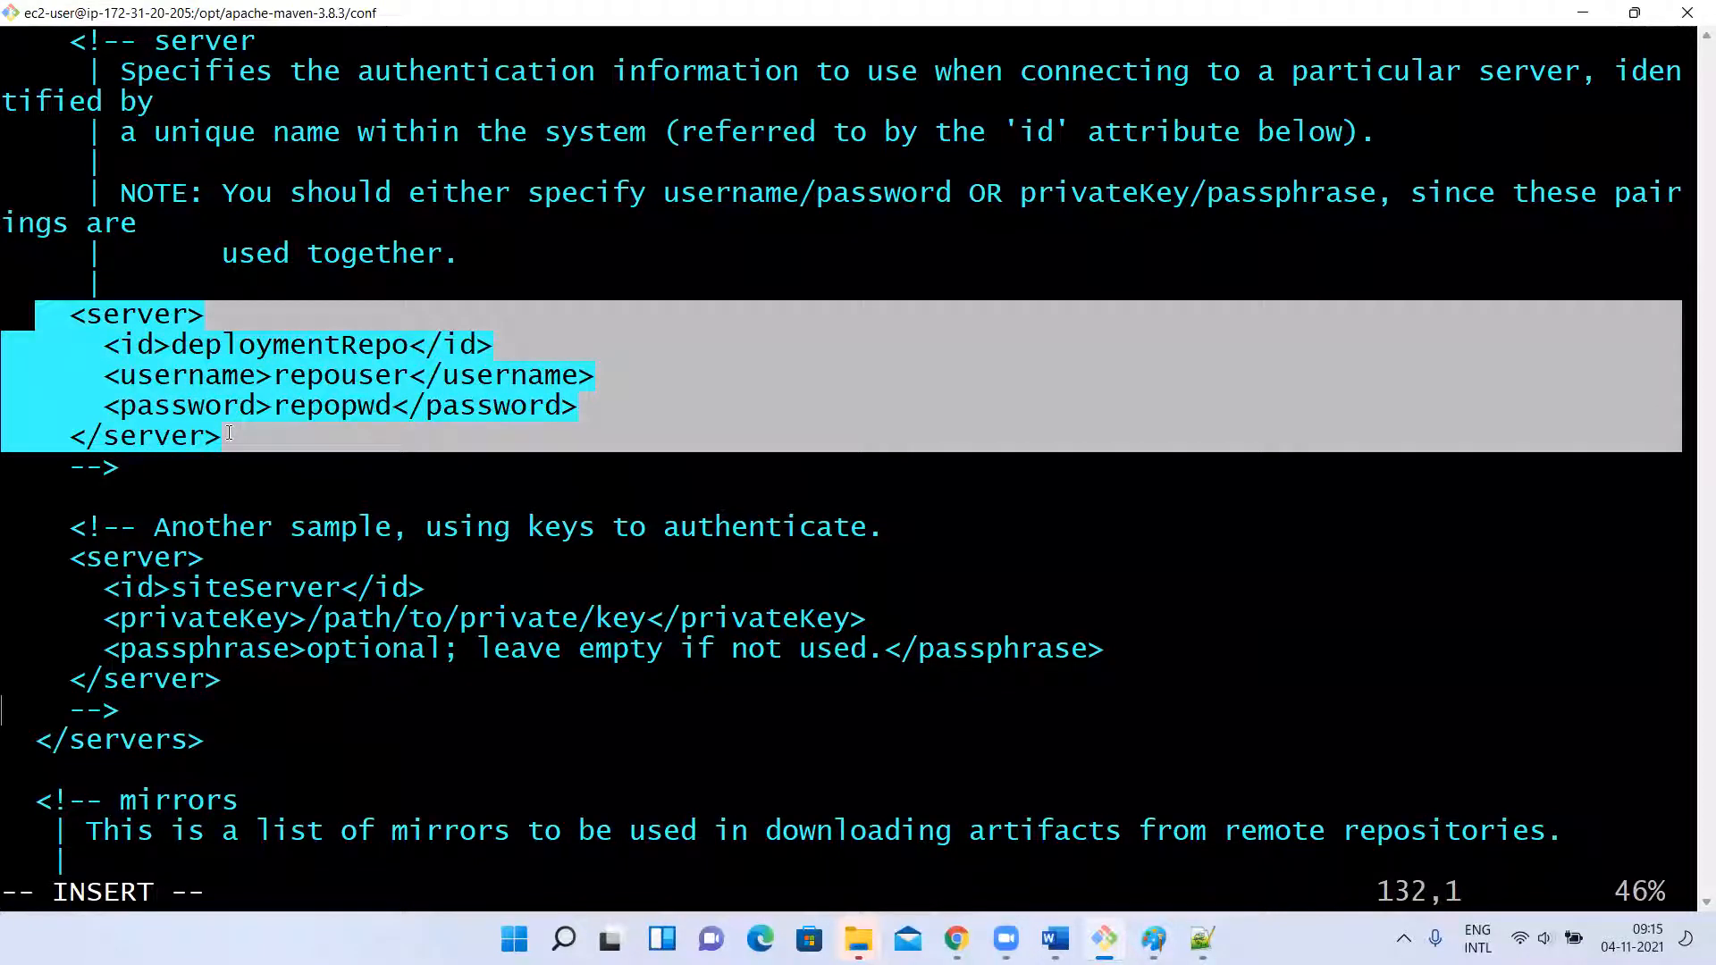
pyautogui.click(203, 533)
pyautogui.write('c')
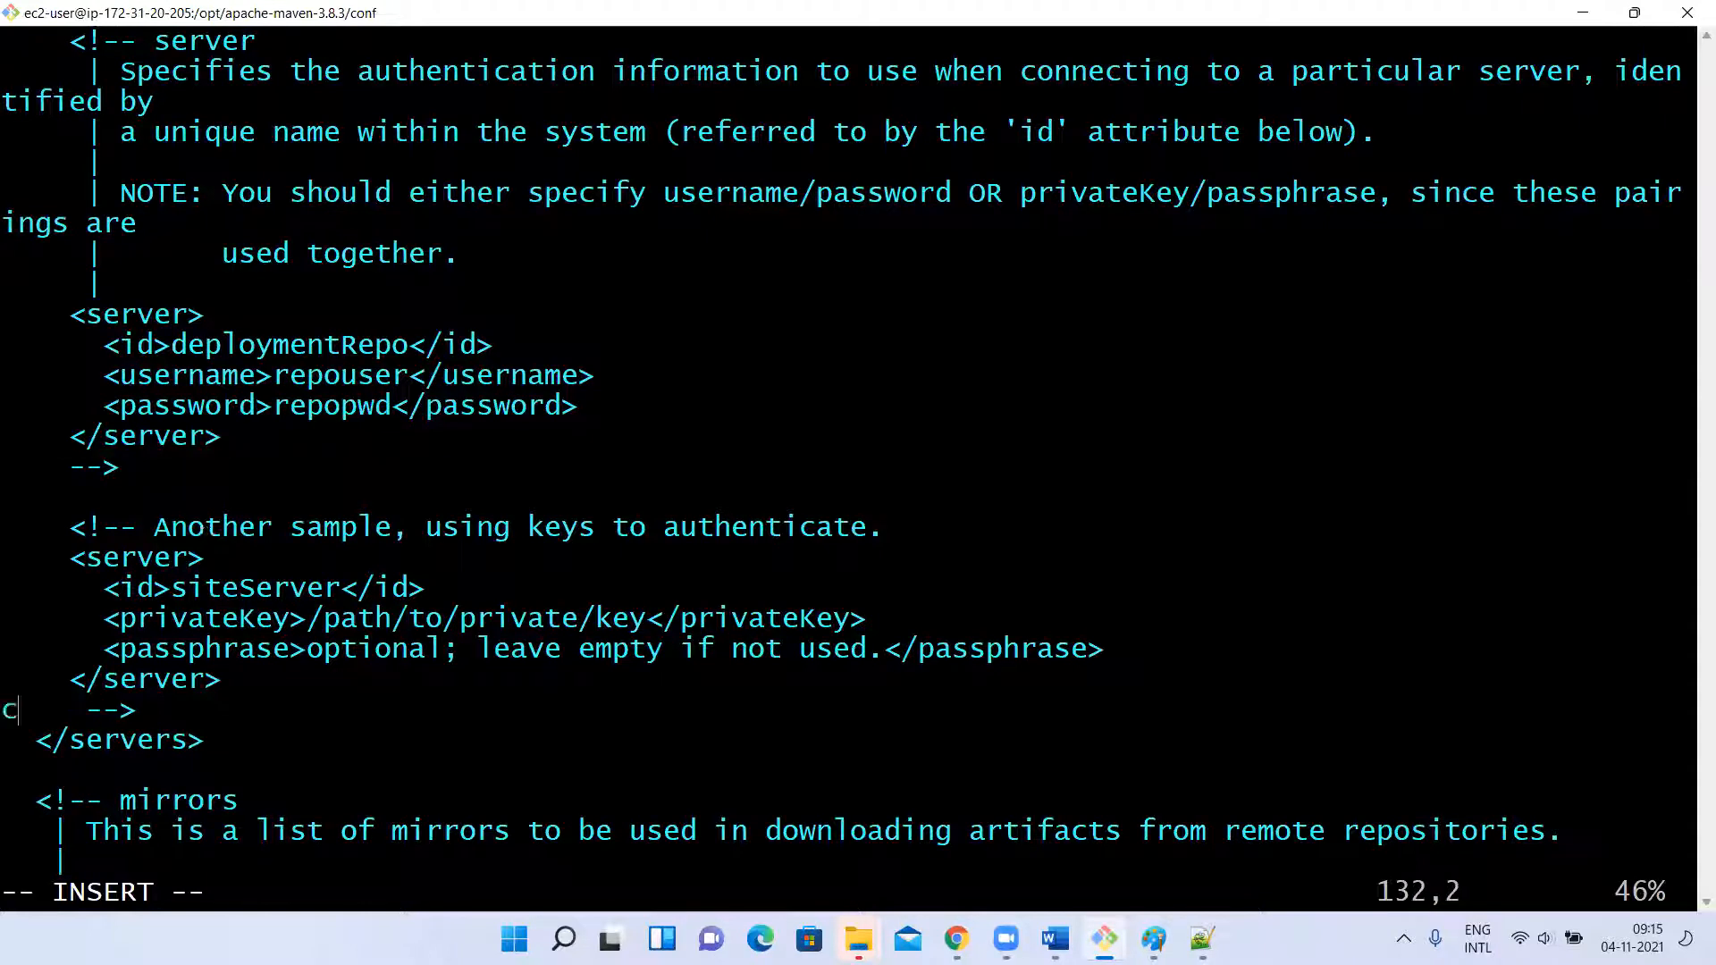
pyautogui.press('BackSpace')
pyautogui.press('Escape')
pyautogui.write(':q!')
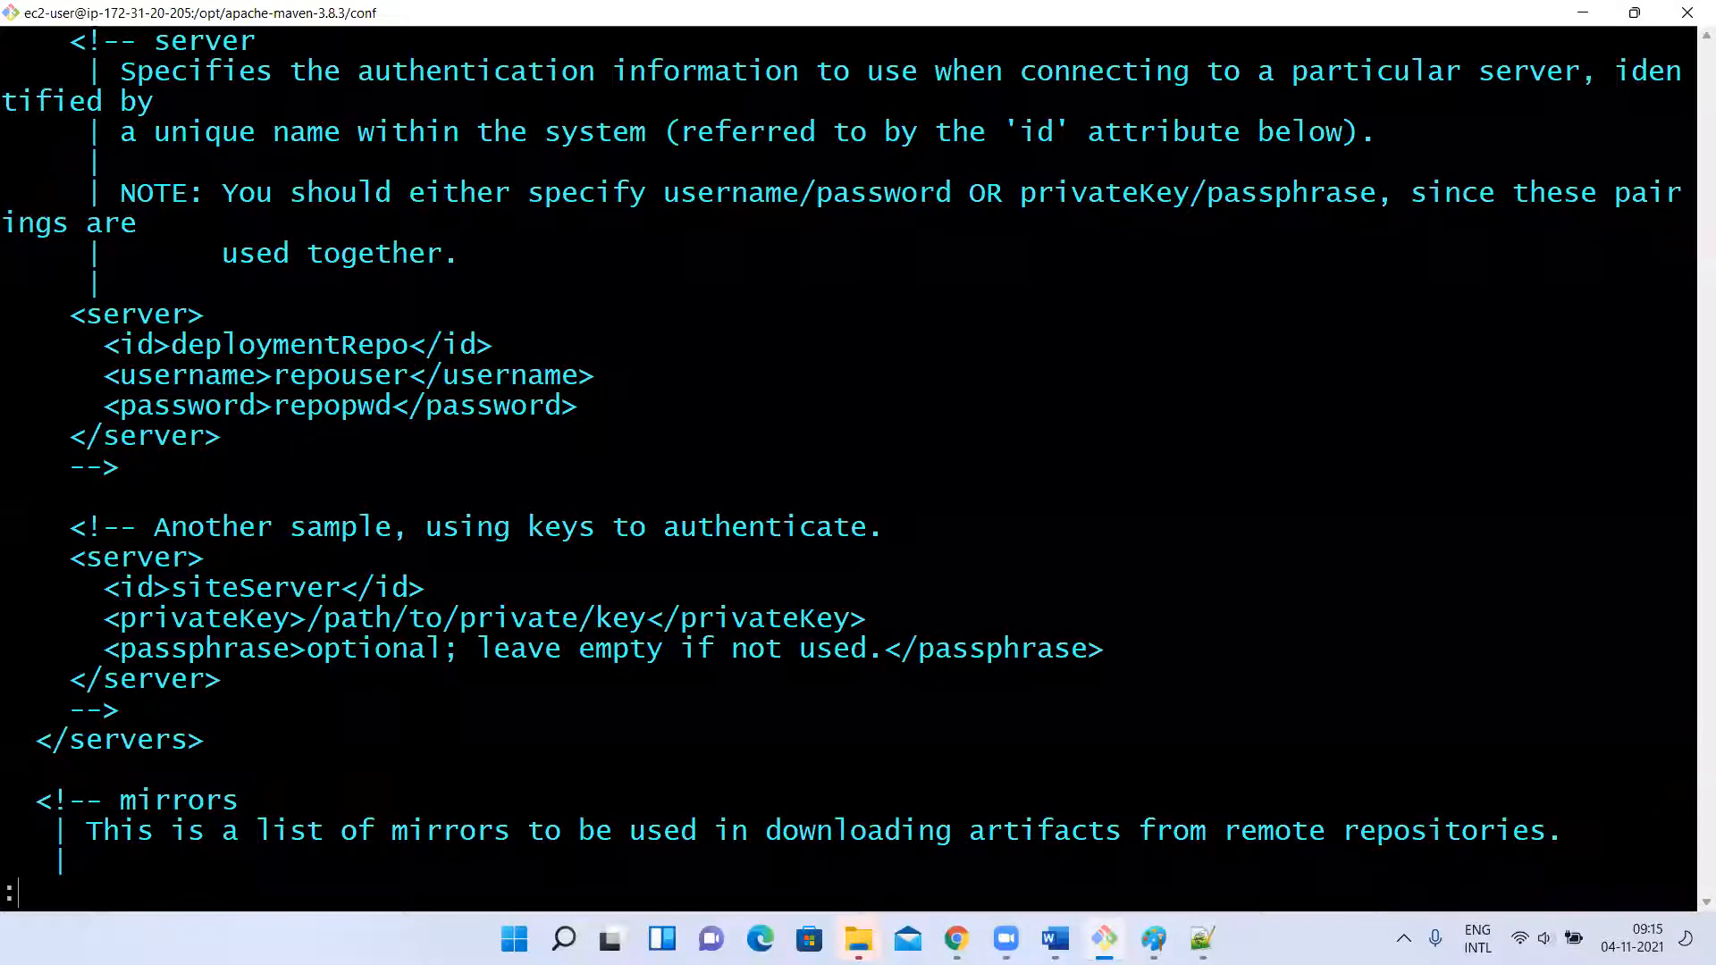
pyautogui.press('Return')
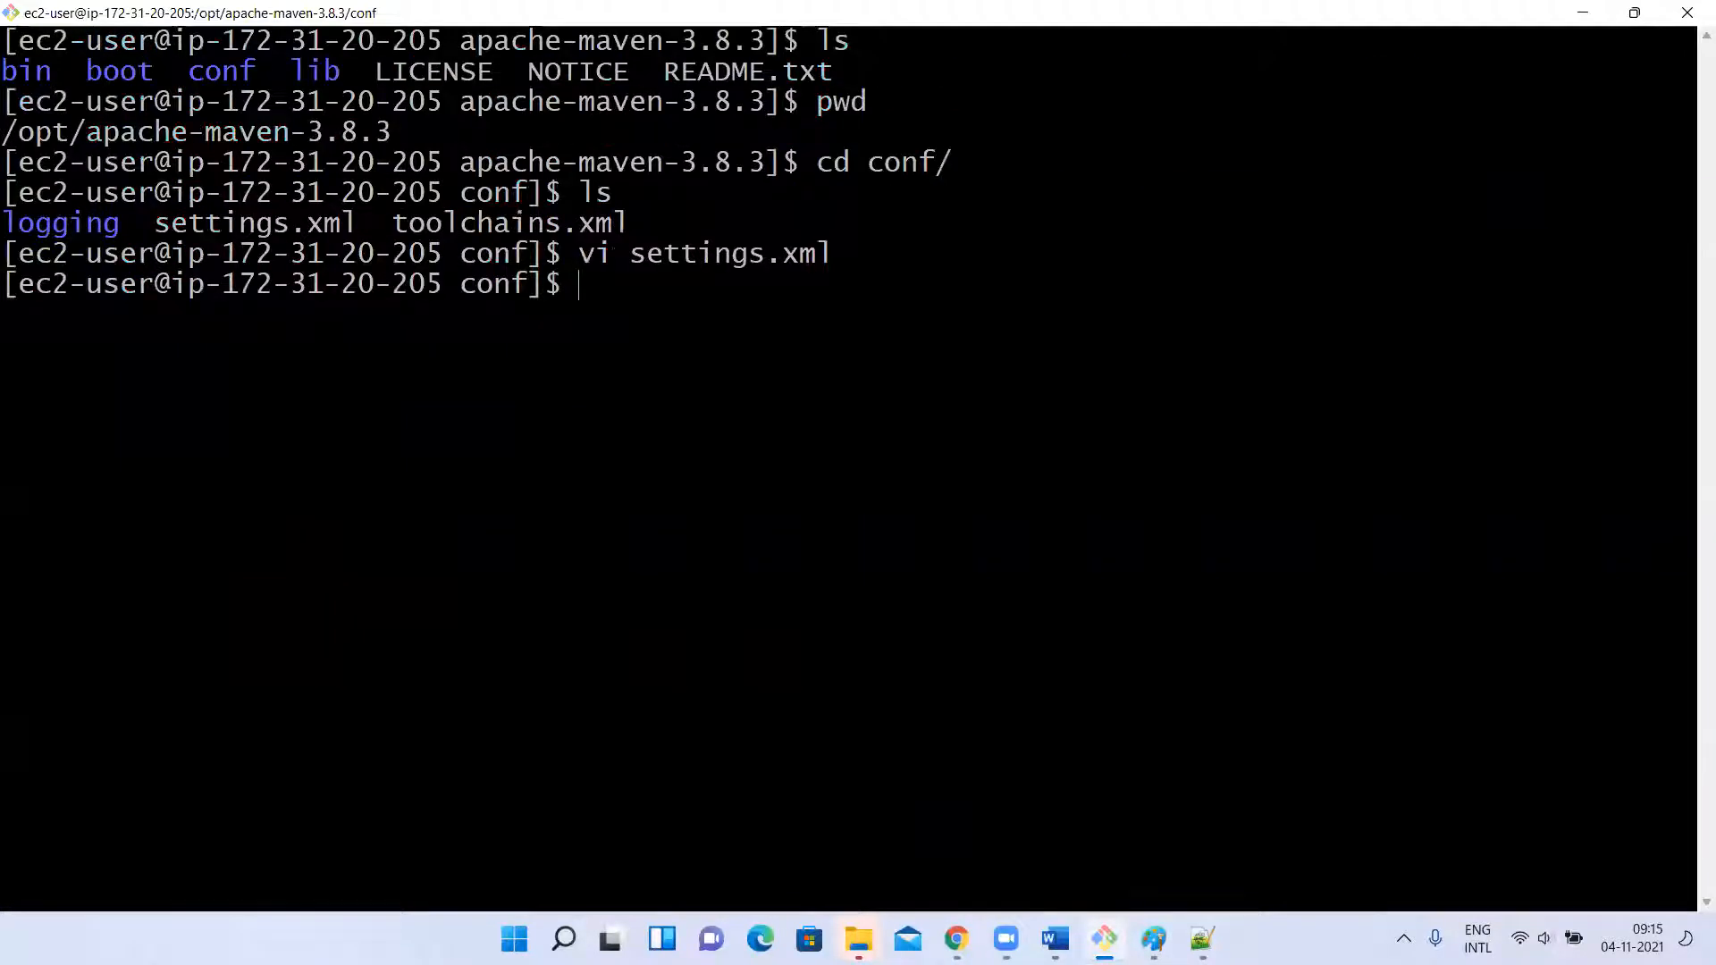
# Reopen settings.xml with sudo vi, enter insert mode and go to the sample server block in the servers section.
pyautogui.press('Up')
pyautogui.press('Home')
pyautogui.write('sudo')
pyautogui.press('Return')
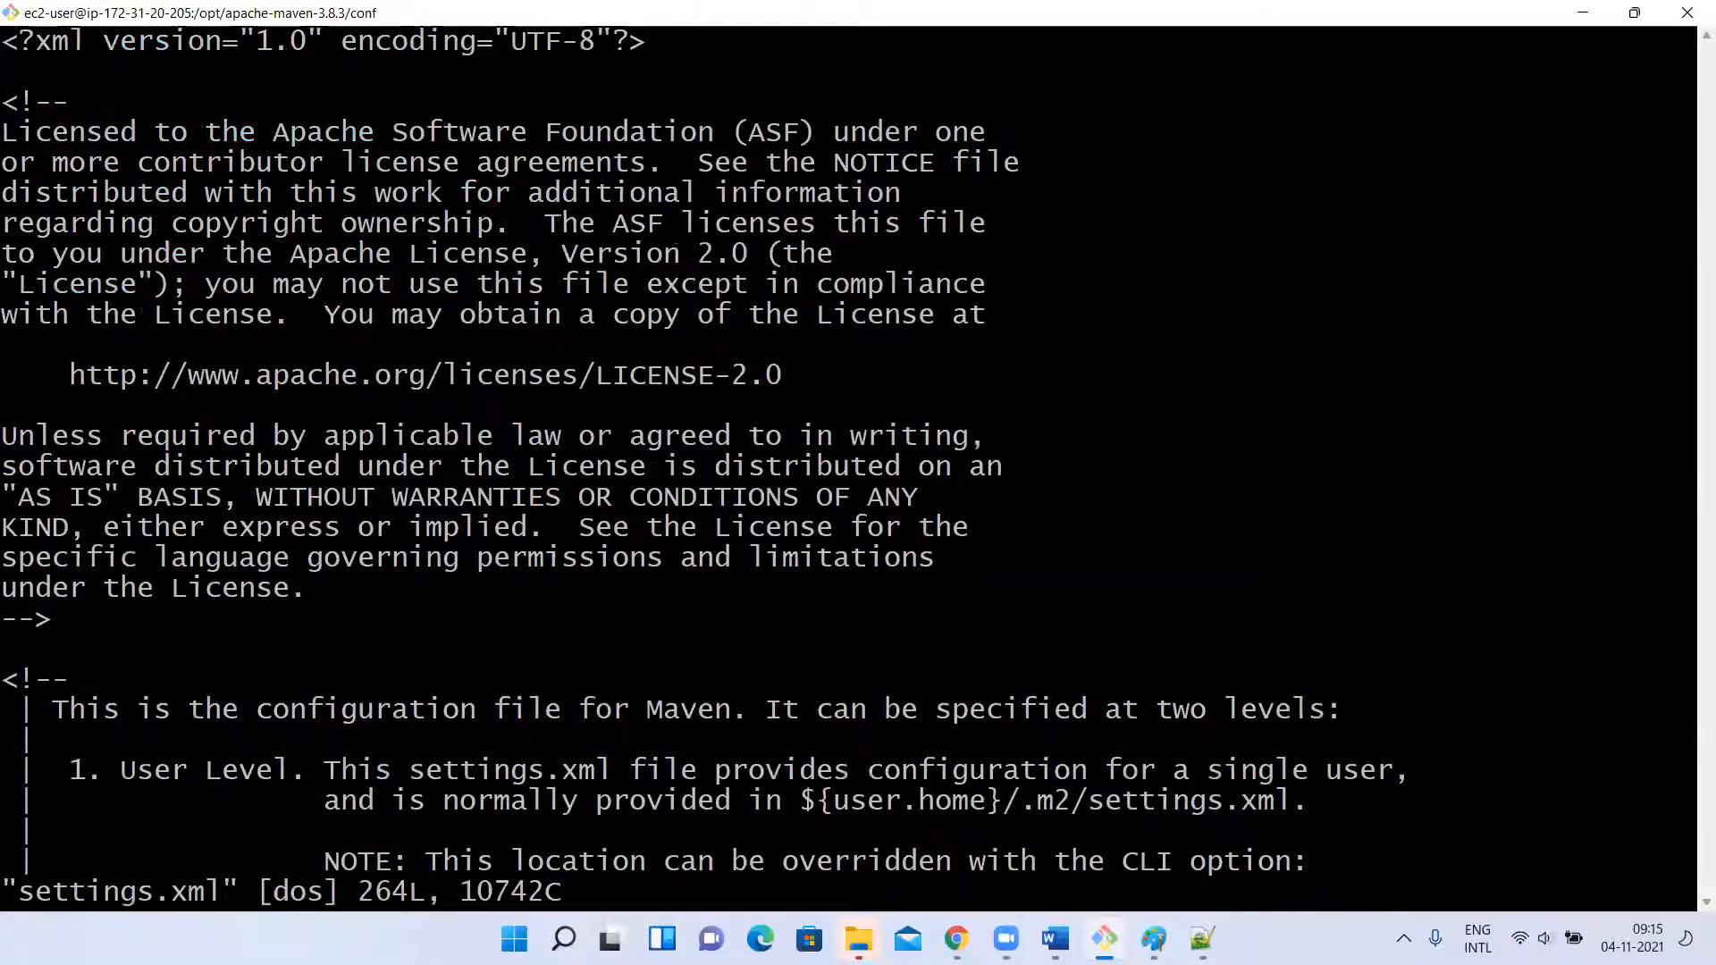
pyautogui.press('i')
pyautogui.press('Down')
pyautogui.press('Down')
pyautogui.press('Down')
pyautogui.press('Down')
pyautogui.press('Down')
pyautogui.press('Down')
pyautogui.press('Down')
pyautogui.press('Down')
pyautogui.press('Down')
pyautogui.press('Down')
pyautogui.press('Down')
pyautogui.press('Down')
pyautogui.press('Down')
pyautogui.press('Down')
pyautogui.press('Down')
pyautogui.press('Down')
pyautogui.press('Down')
pyautogui.press('Down')
pyautogui.press('Down')
pyautogui.press('Down')
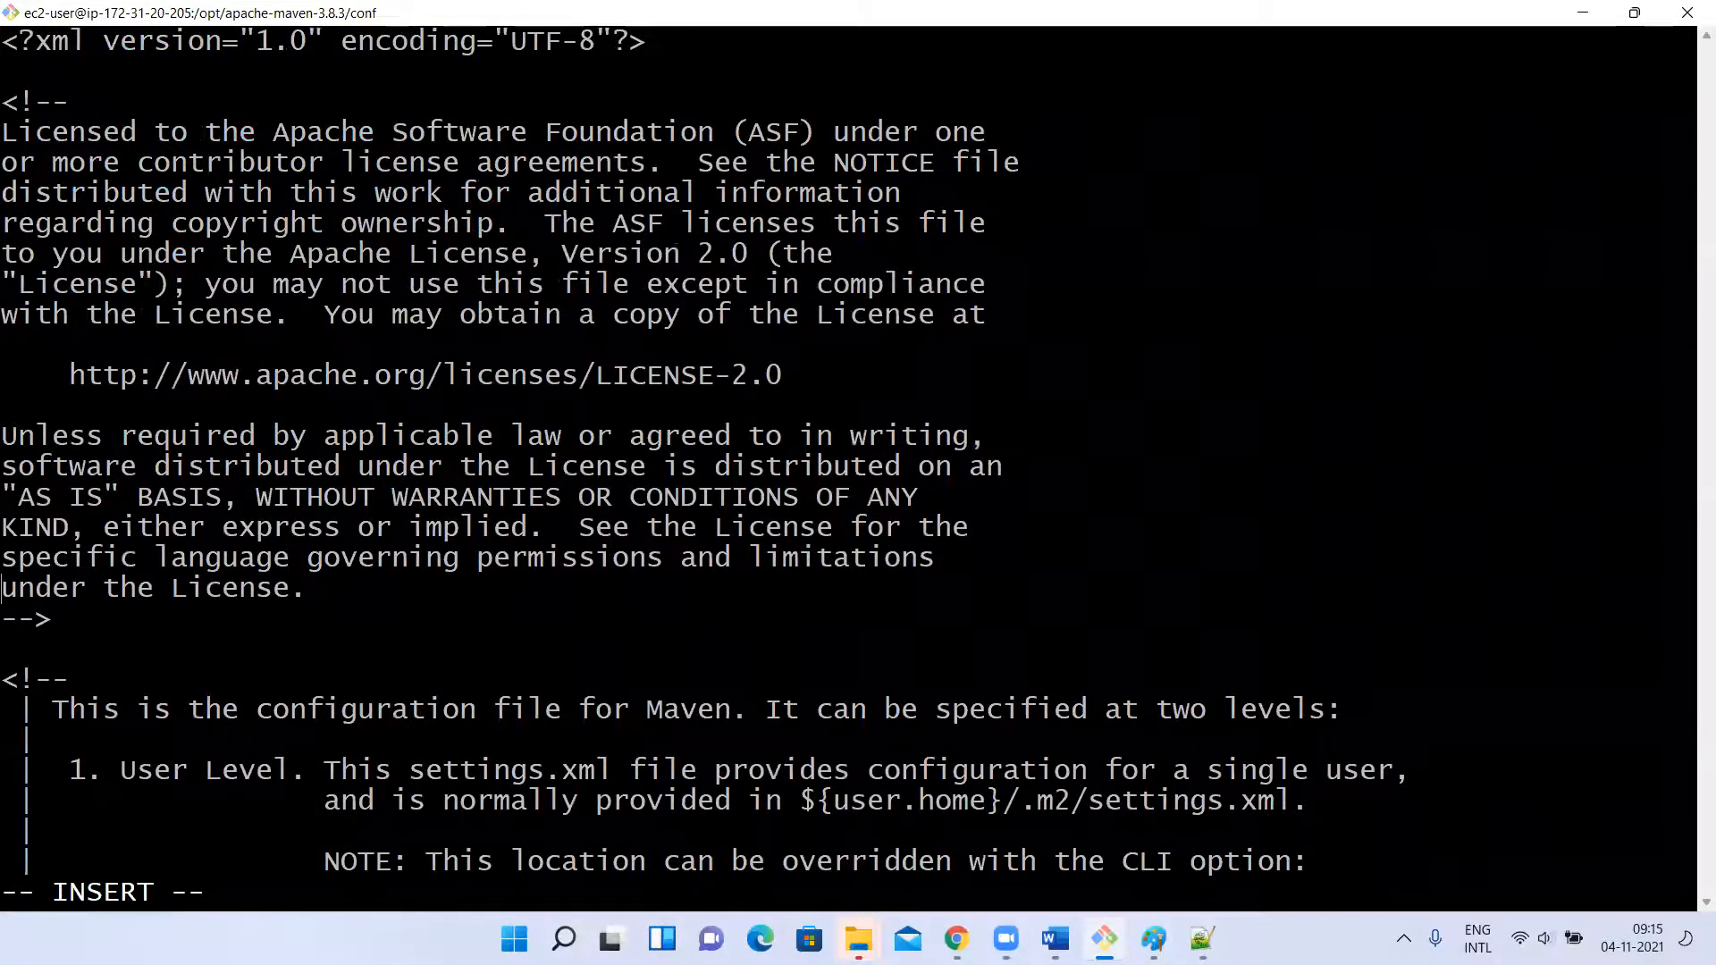
pyautogui.press('Down')
pyautogui.press('Down')
pyautogui.press('Down')
pyautogui.press('Down')
pyautogui.press('Down')
pyautogui.press('Down')
pyautogui.press('Down')
pyautogui.press('Down')
pyautogui.press('Down')
pyautogui.press('Down')
pyautogui.press('Down')
pyautogui.press('Down')
pyautogui.press('Down')
pyautogui.press('Down')
pyautogui.press('Down')
pyautogui.press('Down')
pyautogui.press('Down')
pyautogui.press('Down')
pyautogui.press('Down')
pyautogui.press('Down')
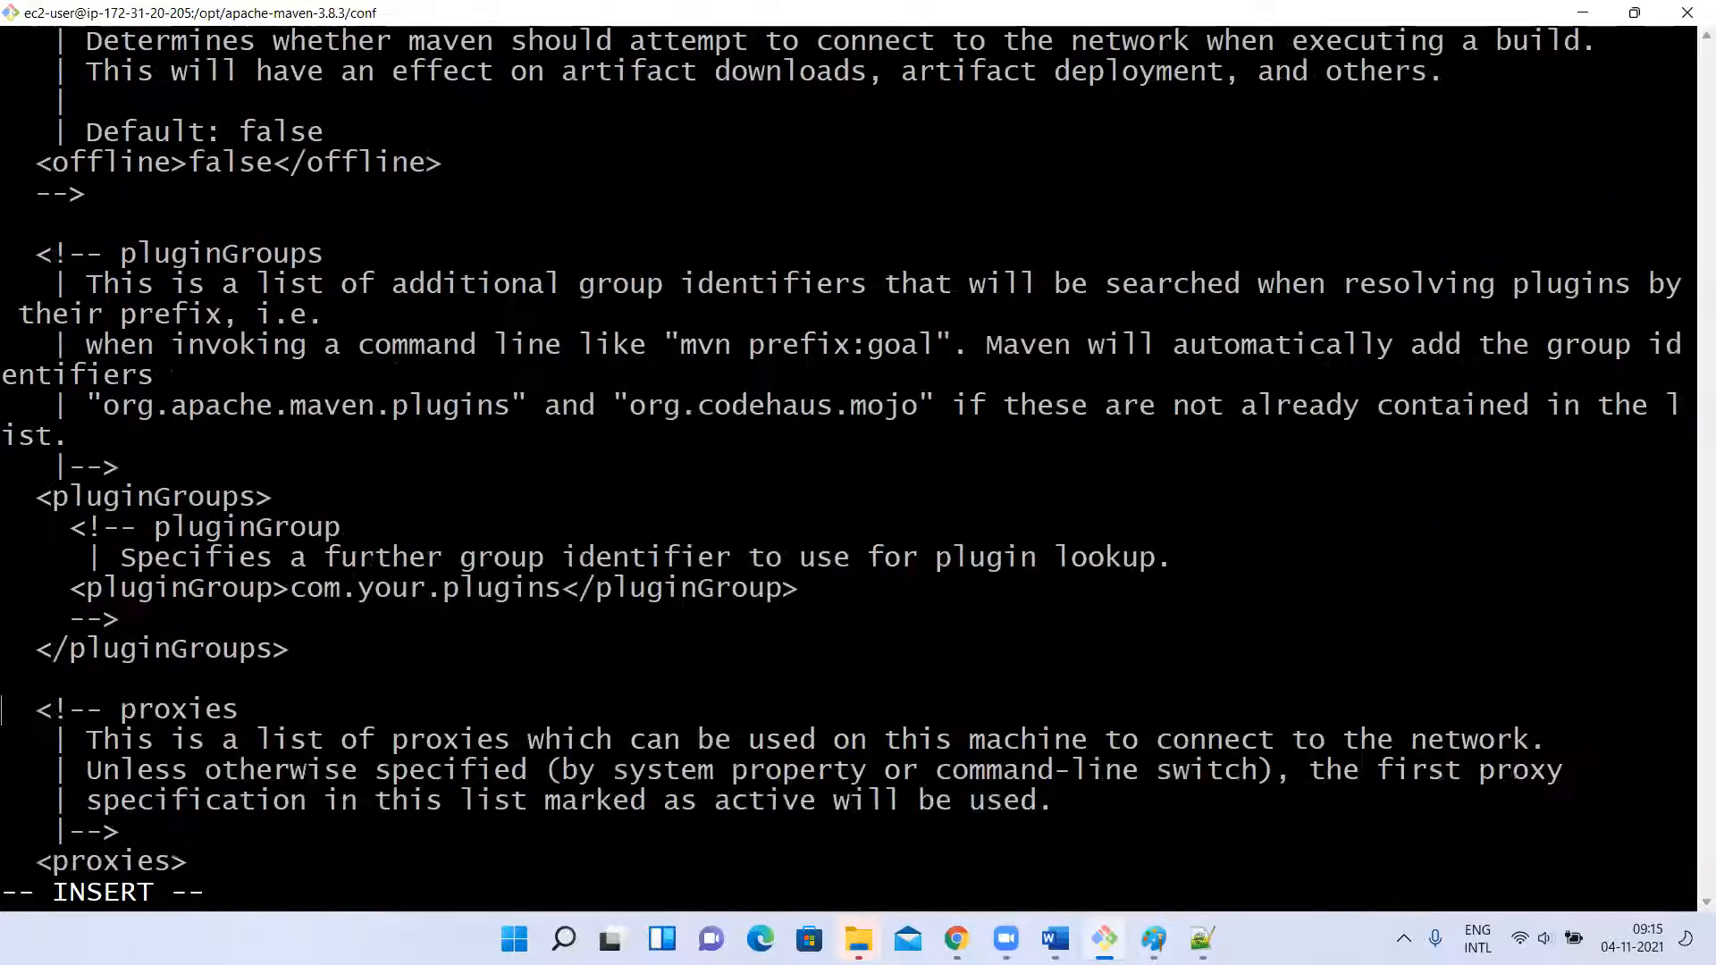
pyautogui.press('Down')
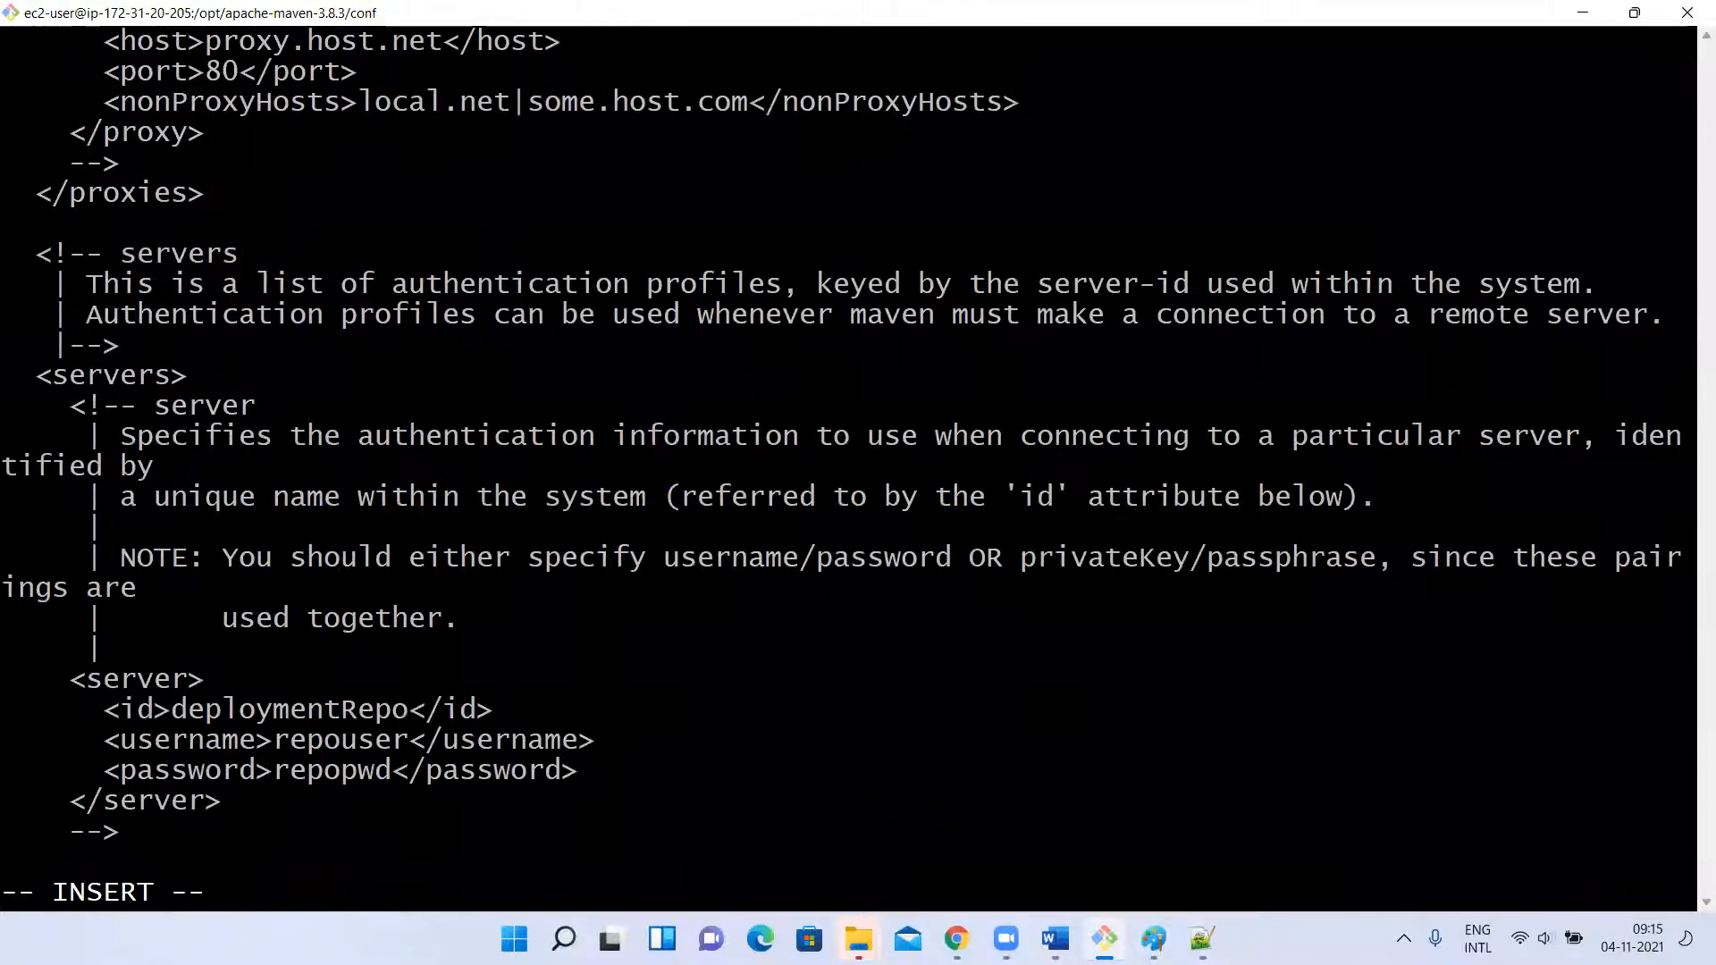
pyautogui.press('Down')
pyautogui.press('Down')
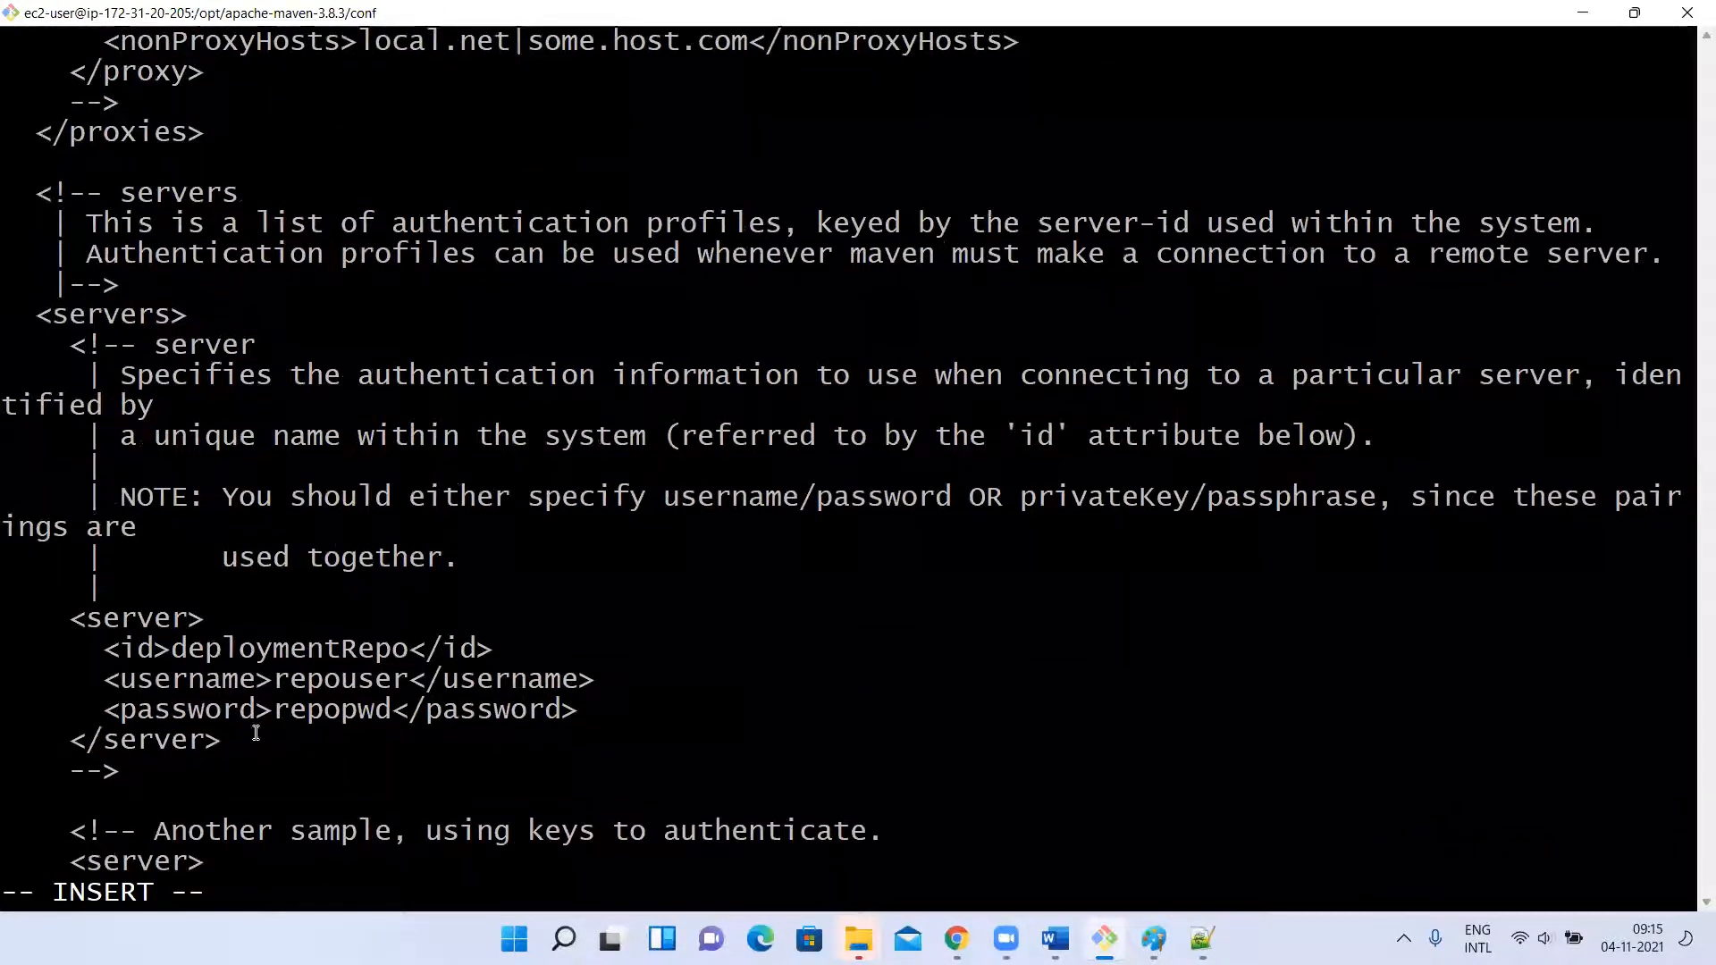
# Copy the sample deploymentRepo server block from its opening to its closing server tag.
pyautogui.moveTo(217, 740); pyautogui.dragTo(75, 620)
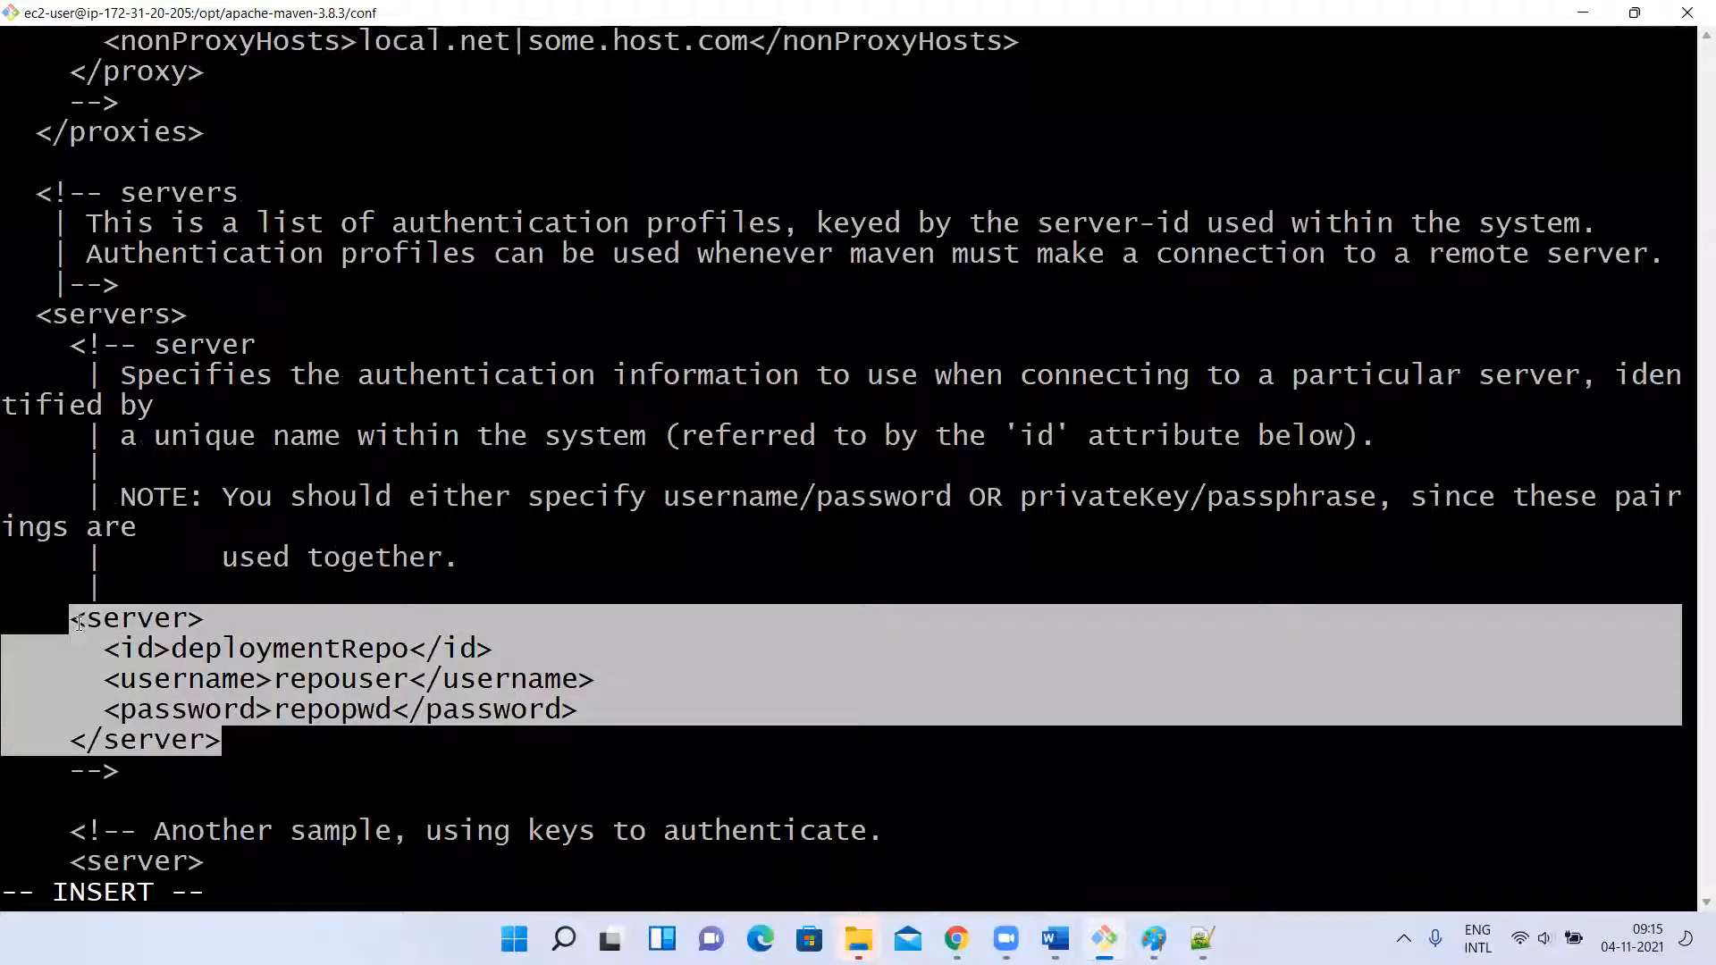
pyautogui.rightClick(77, 622)
pyautogui.click(134, 370)
pyautogui.click(161, 766)
# Paste the copied server block below the closing comment marker of the sample server and align its opening tag with its closing tag.
pyautogui.press('Down')
pyautogui.press('Right')
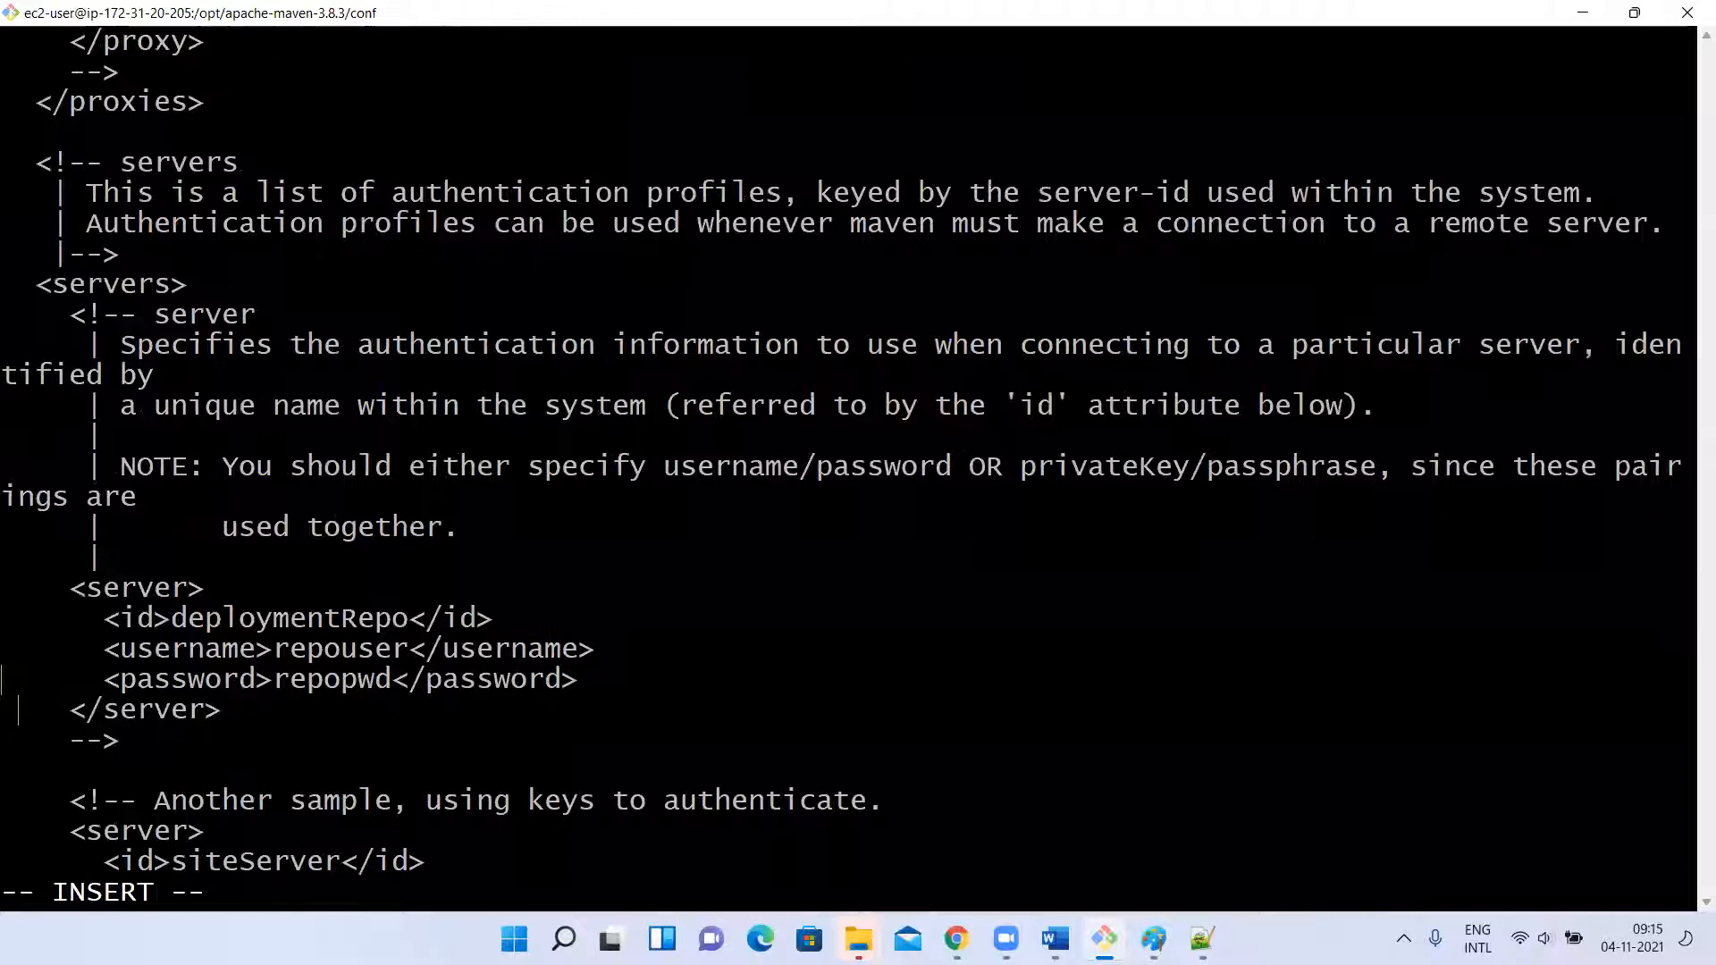
pyautogui.press('Down')
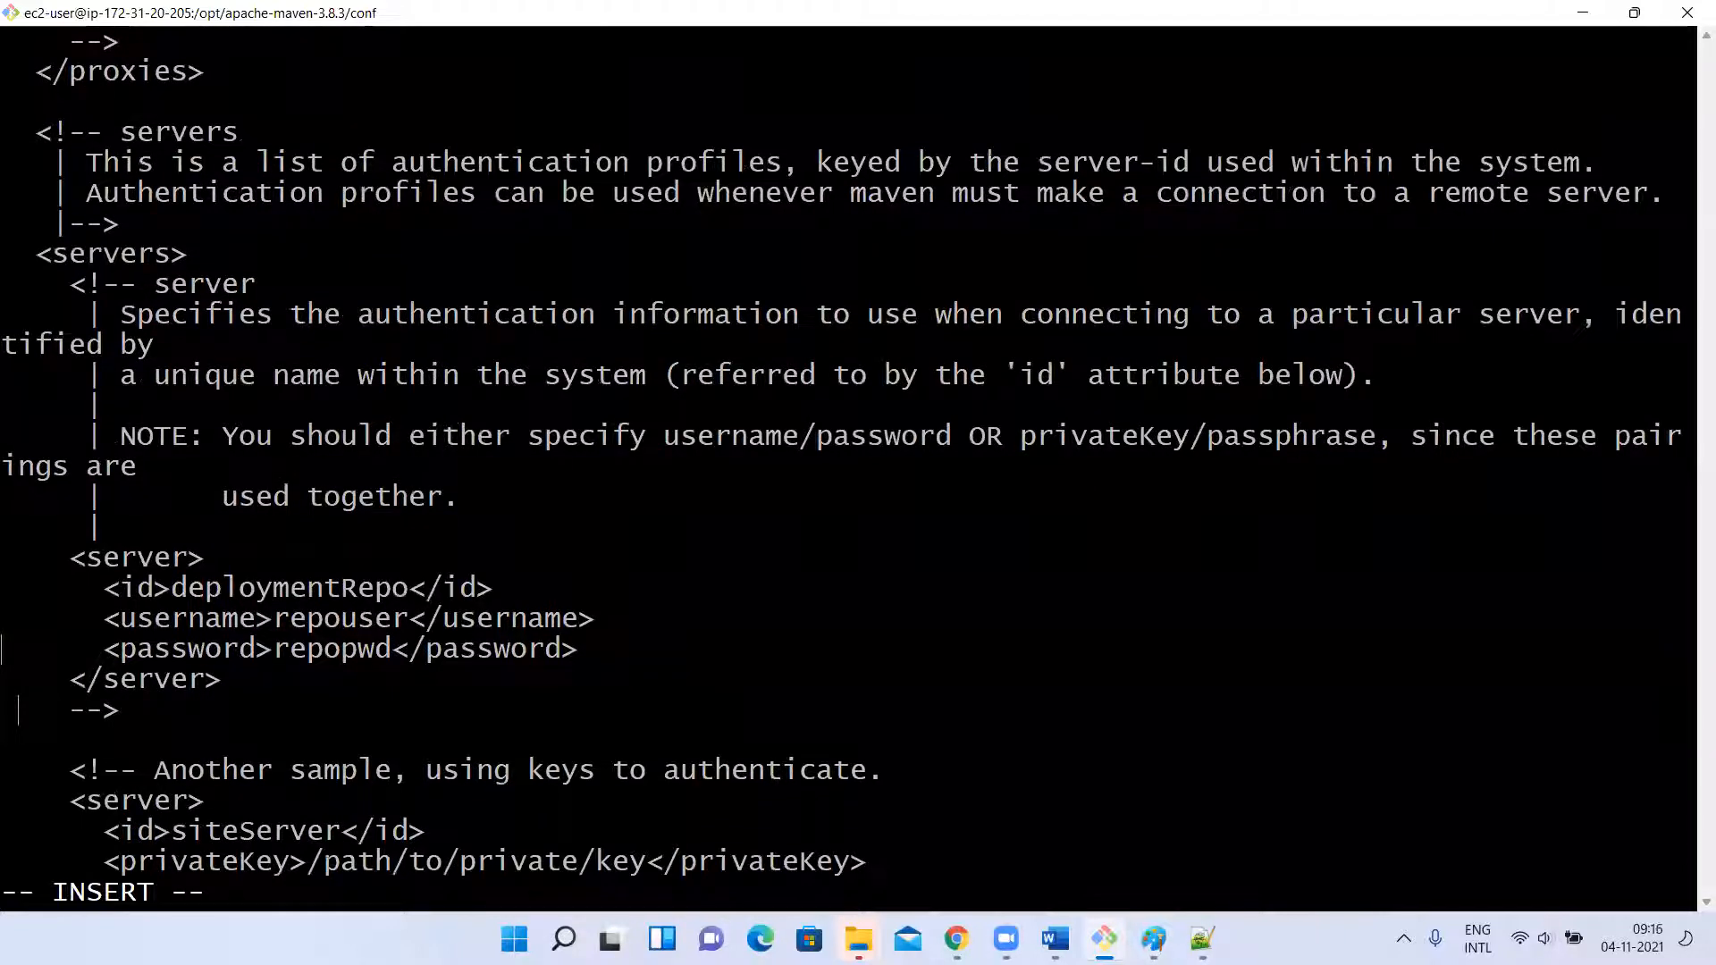
pyautogui.press('Right')
pyautogui.press('Right')
pyautogui.press('Right')
pyautogui.press('Right')
pyautogui.press('Right')
pyautogui.press('Right')
pyautogui.press('Return')
pyautogui.press('Return')
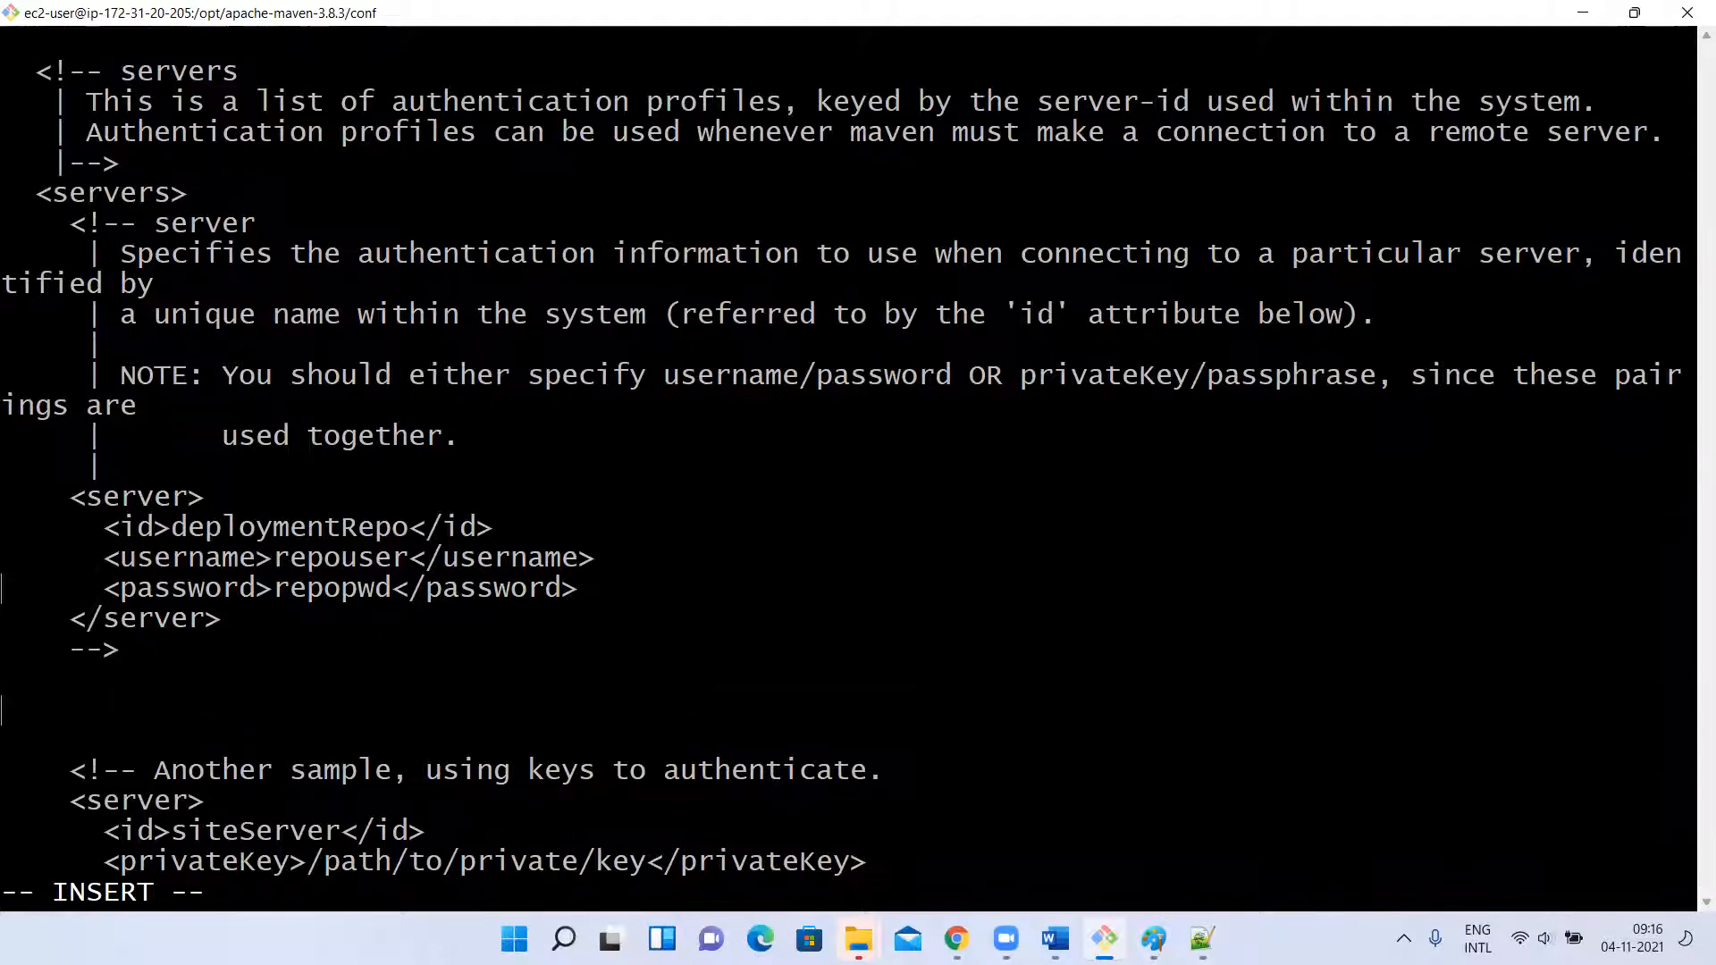
pyautogui.press('Return')
pyautogui.rightClick(488, 624)
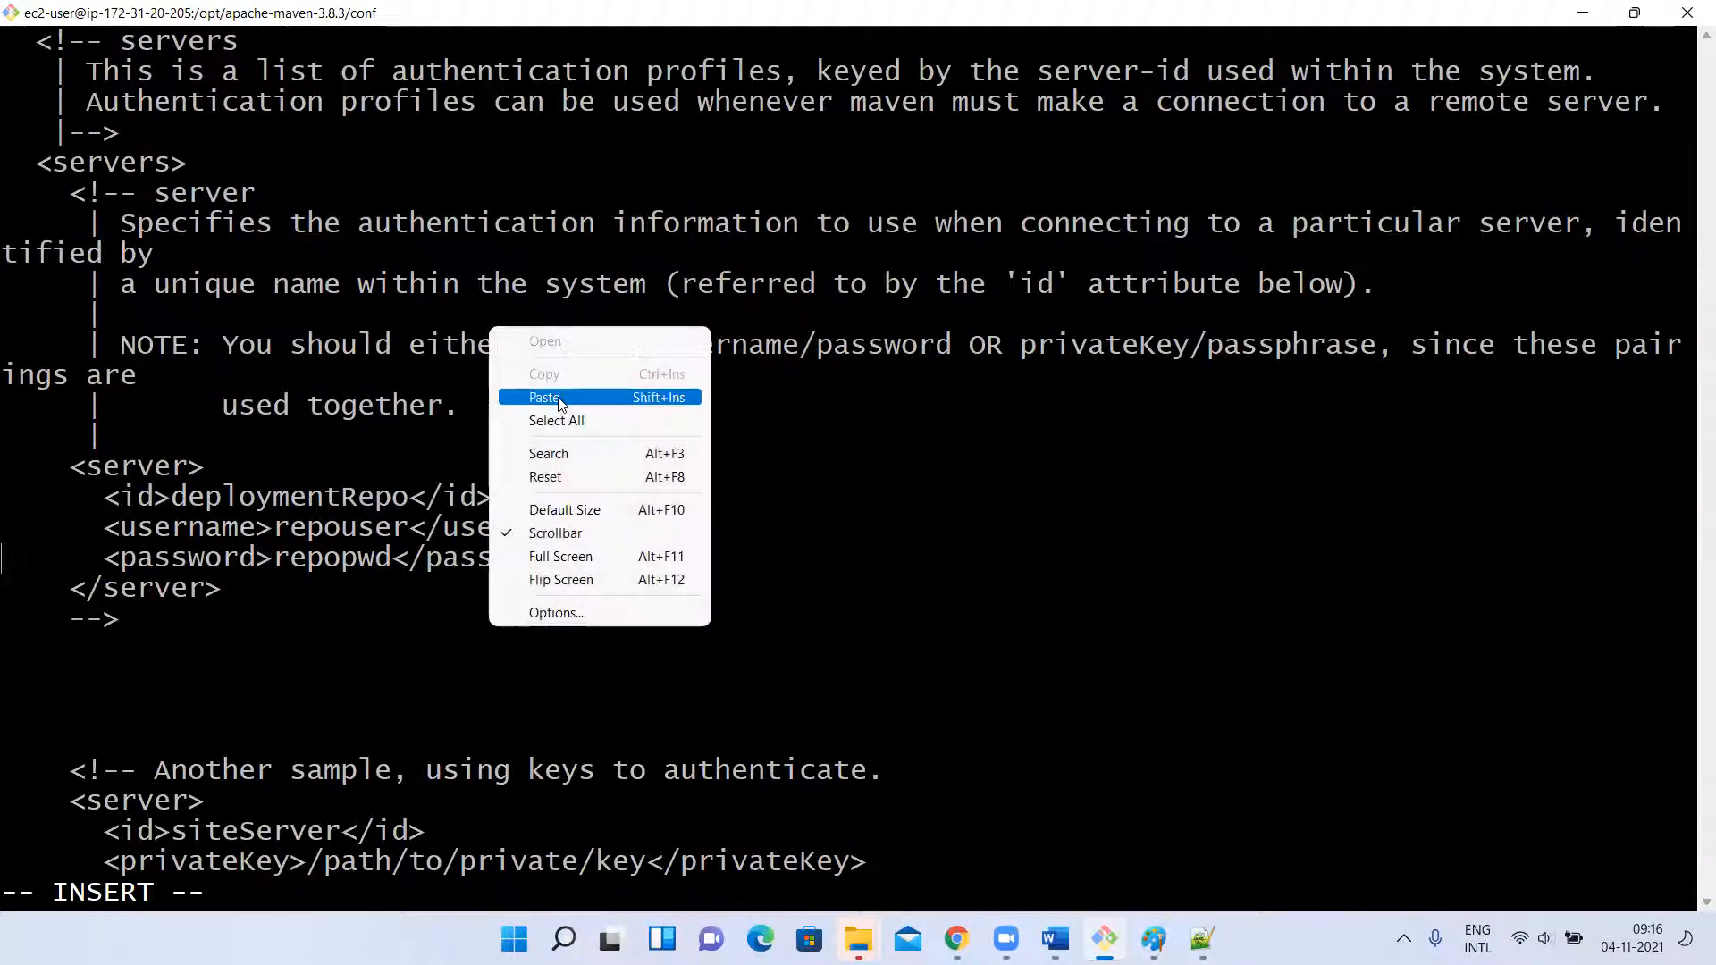
pyautogui.click(561, 402)
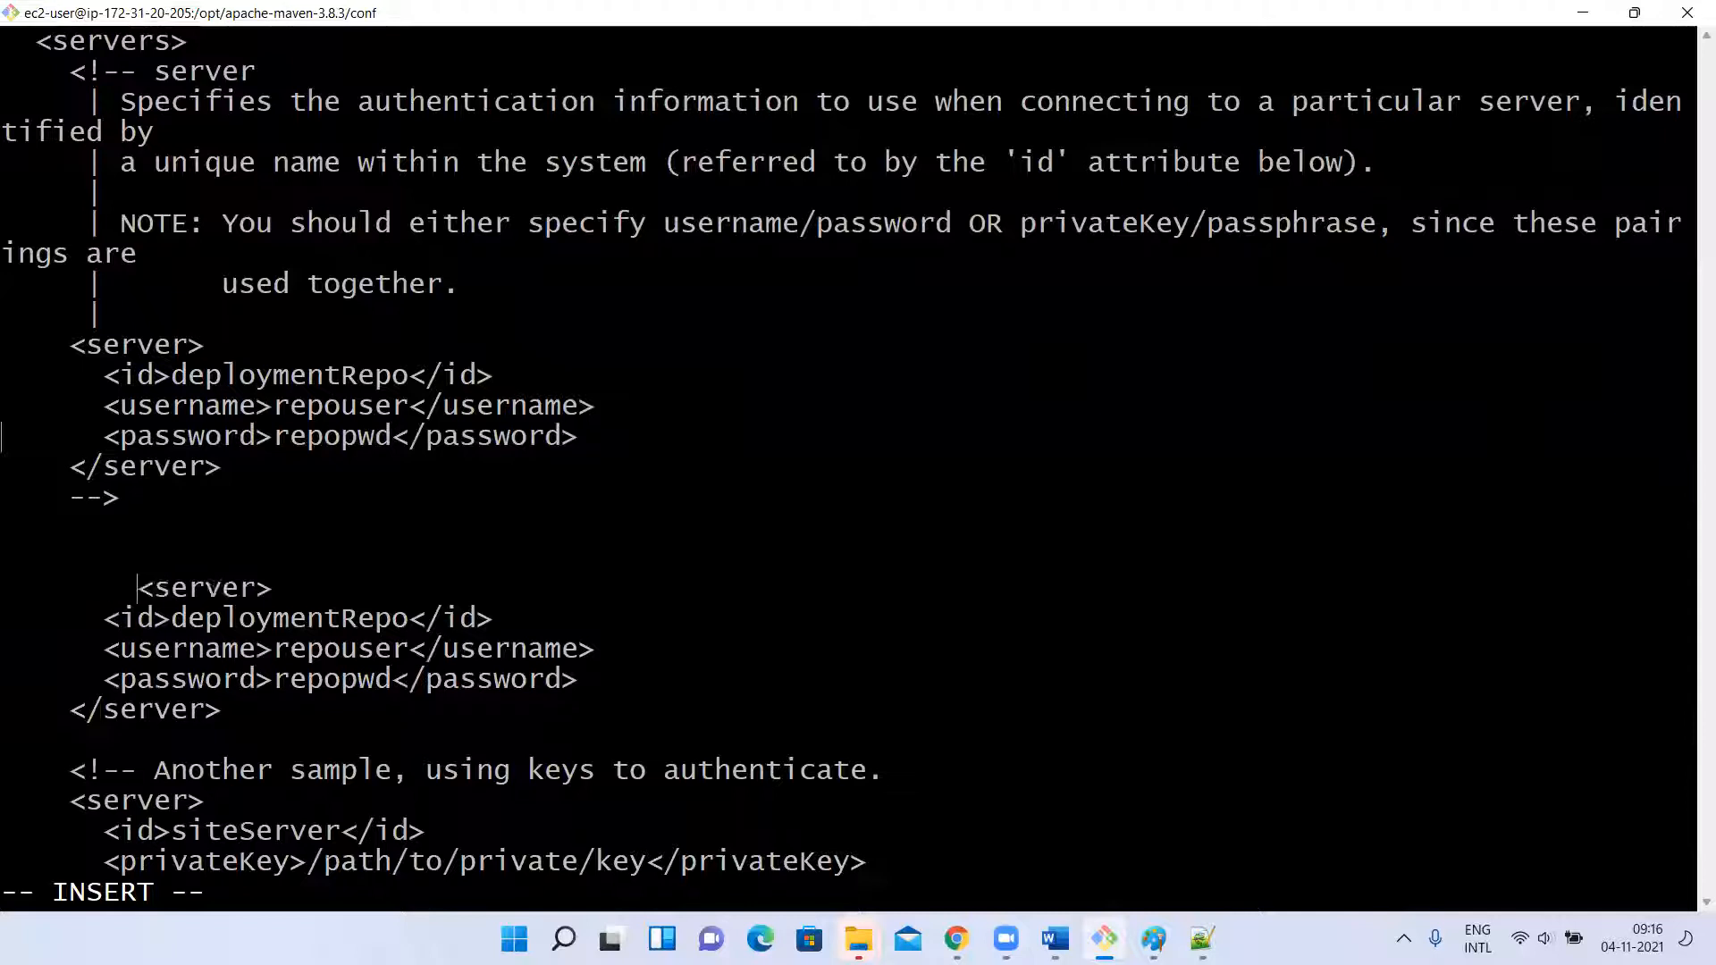
pyautogui.press('BackSpace')
pyautogui.press('BackSpace')
pyautogui.press('BackSpace')
pyautogui.press('BackSpace')
pyautogui.press('BackSpace')
pyautogui.press('BackSpace')
pyautogui.press('BackSpace')
pyautogui.press('BackSpace')
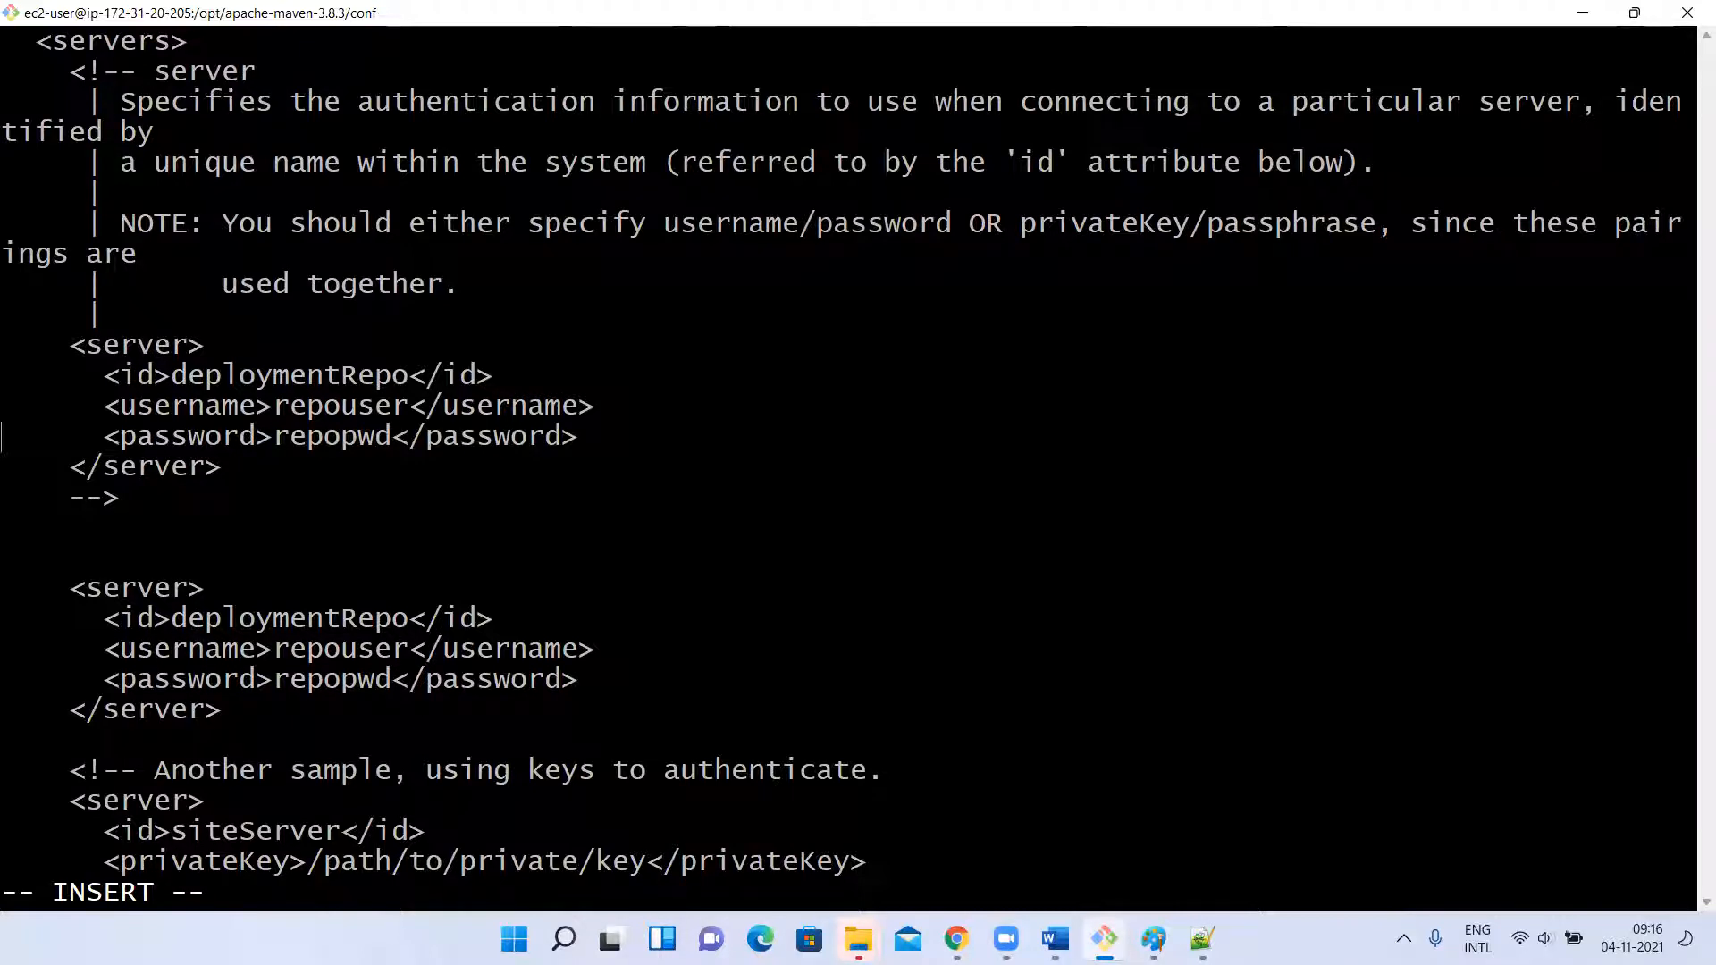
# Switch to Notepad++ and check the repository id in the distributionManagement section of pom.xml.
pyautogui.hotkey('alt', 'Tab')
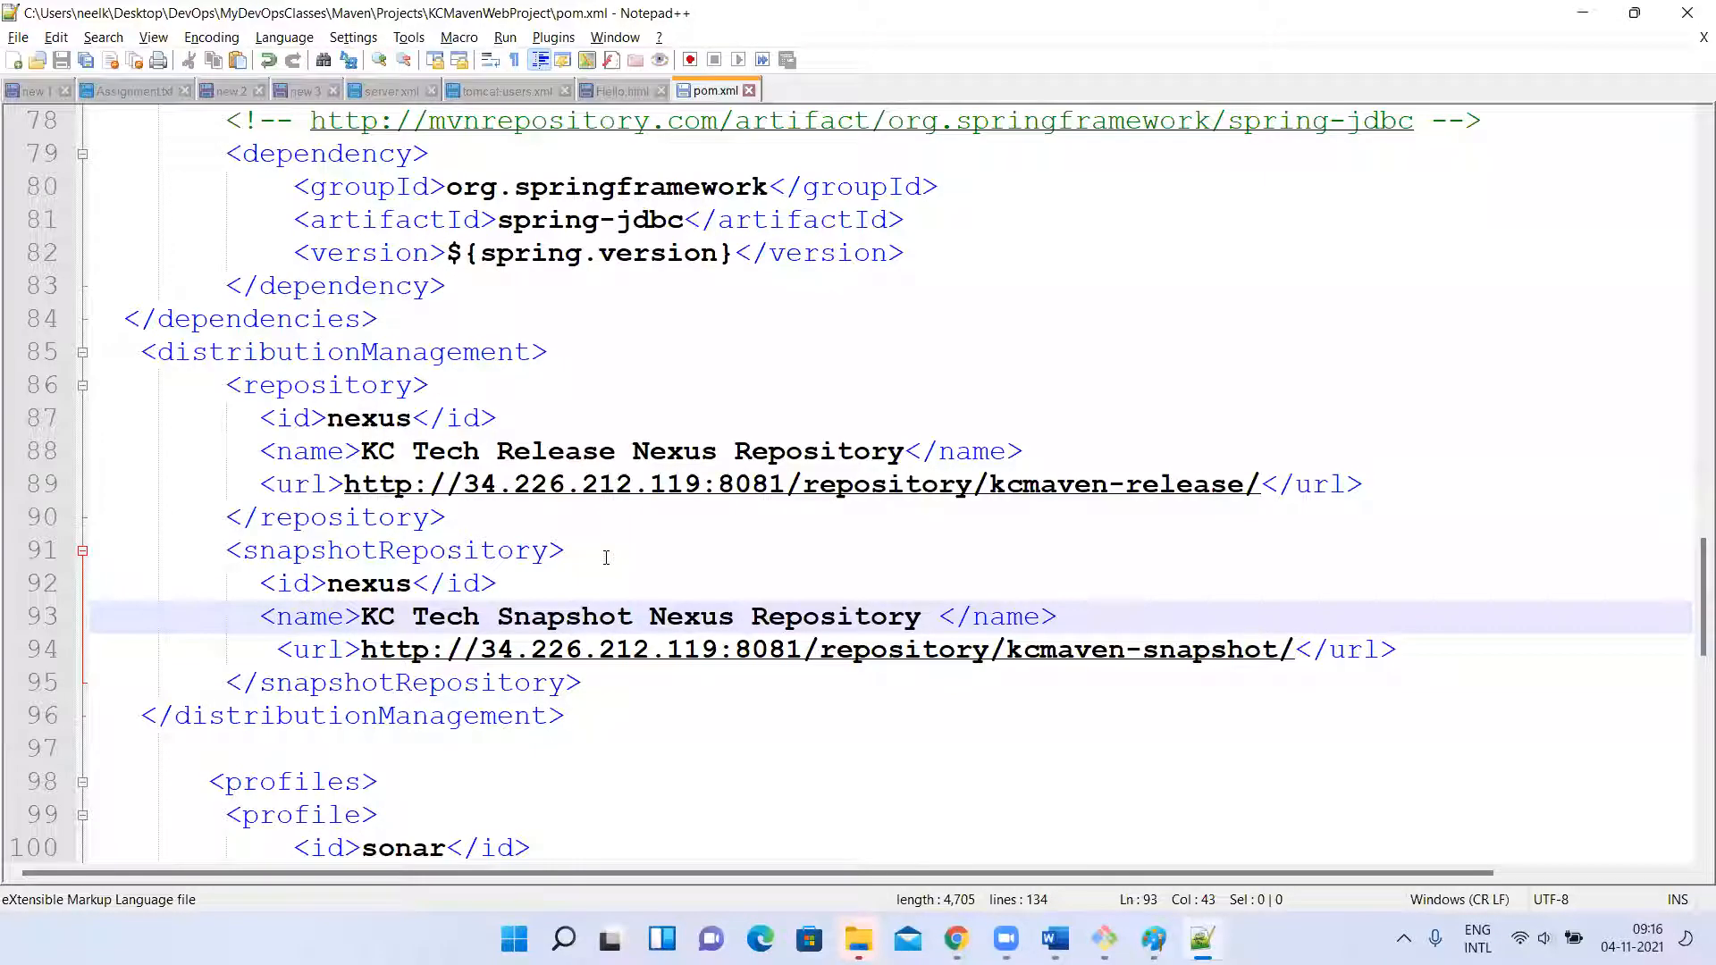
pyautogui.doubleClick(357, 417)
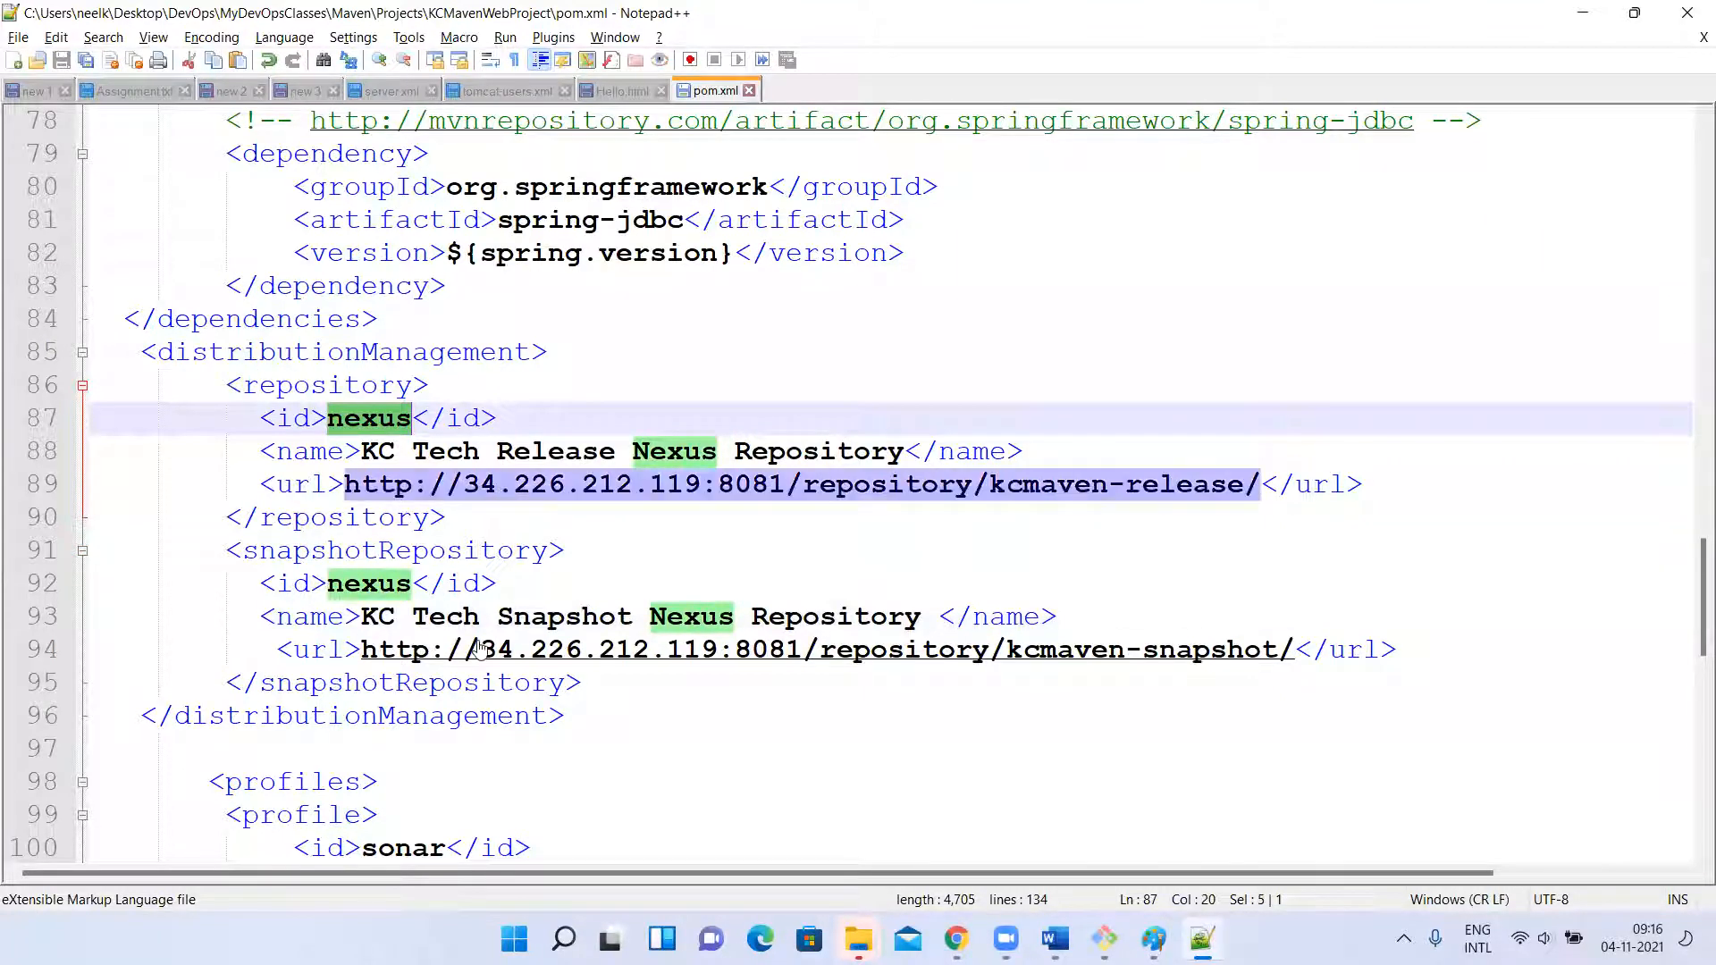
pyautogui.moveTo(268, 425); pyautogui.dragTo(487, 421)
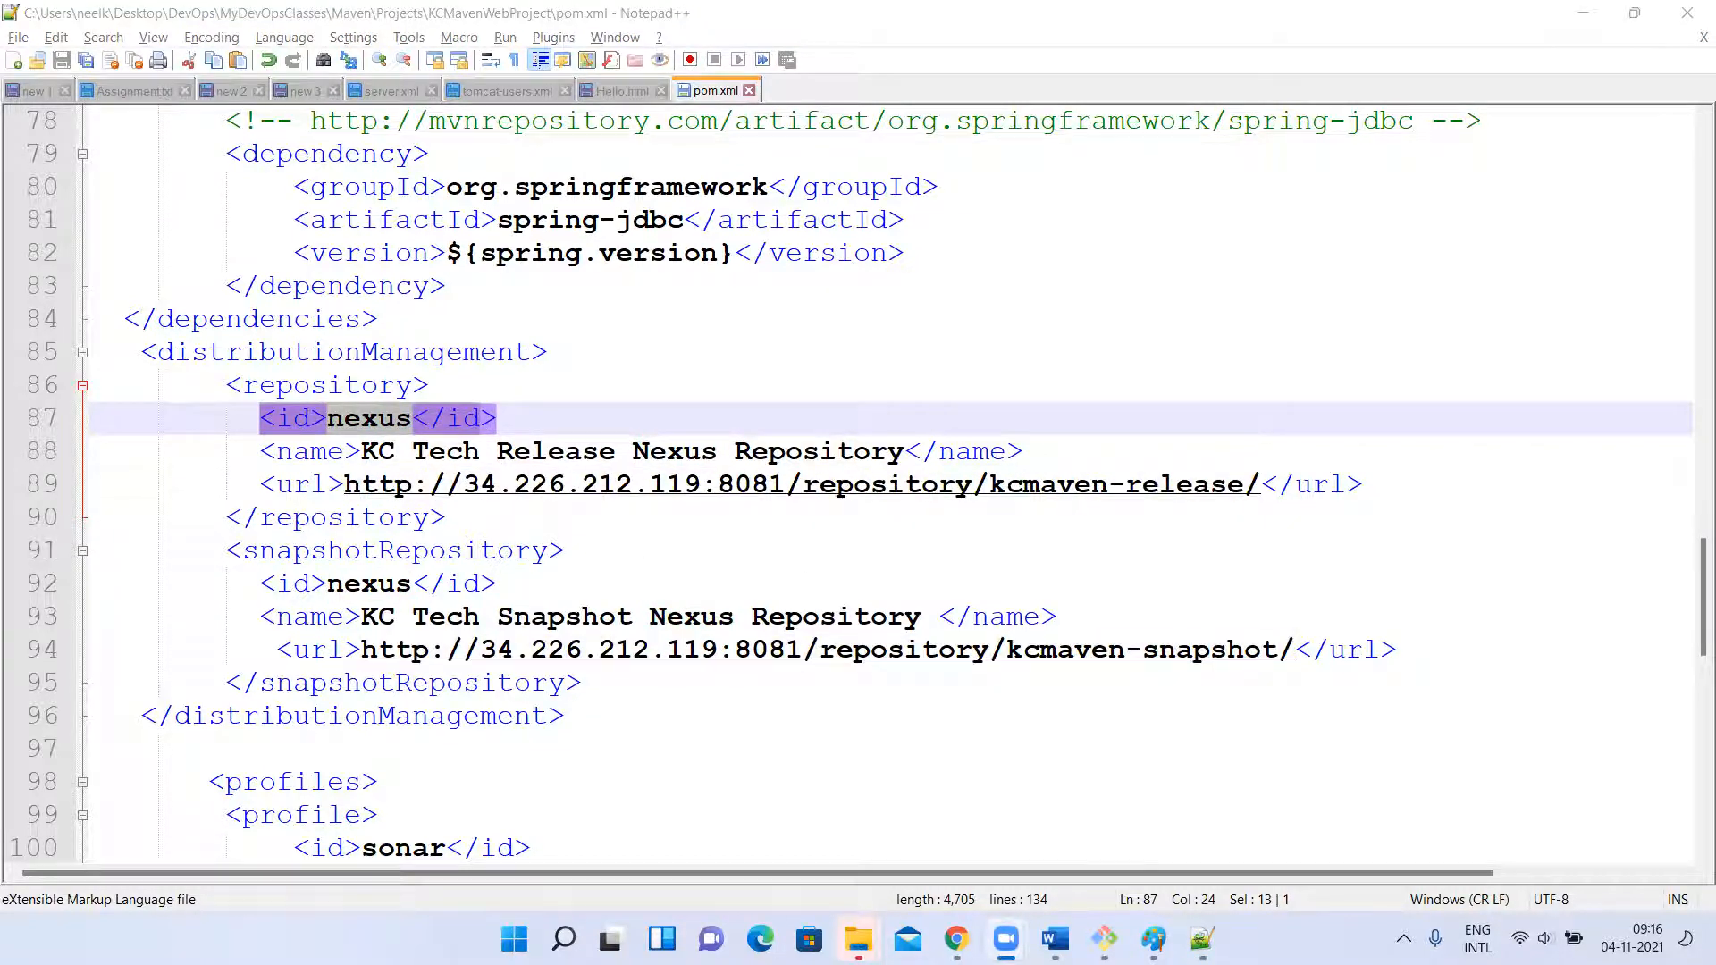
# Switch back to the terminal and change the id of the pasted server block to nexus, keeping the closing id tag intact.
pyautogui.click(1105, 938)
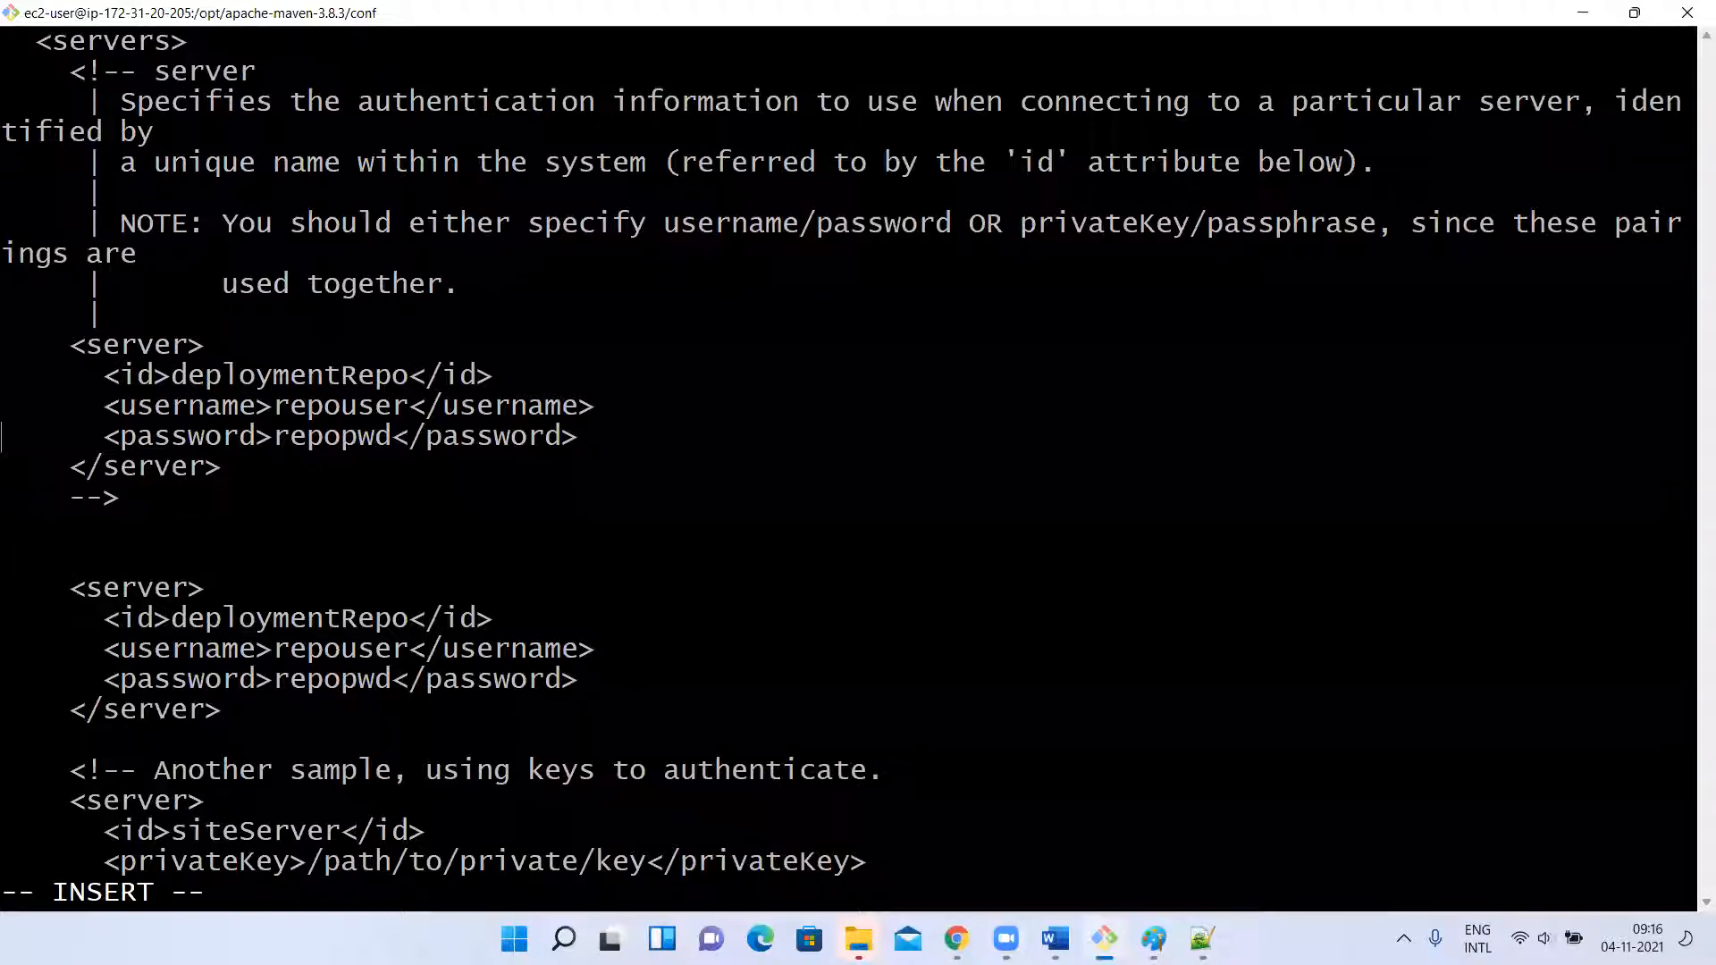
pyautogui.press('Down')
pyautogui.press('Right')
pyautogui.press('Right')
pyautogui.press('Right')
pyautogui.press('Right')
pyautogui.press('Right')
pyautogui.press('Right')
pyautogui.press('Right')
pyautogui.press('Right')
pyautogui.press('Right')
pyautogui.press('Right')
pyautogui.press('Right')
pyautogui.press('Right')
pyautogui.press('Right')
pyautogui.press('Right')
pyautogui.press('Right')
pyautogui.press('Right')
pyautogui.press('Right')
pyautogui.press('Delete')
pyautogui.press('BackSpace')
pyautogui.press('BackSpace')
pyautogui.press('BackSpace')
pyautogui.press('BackSpace')
pyautogui.press('BackSpace')
pyautogui.press('BackSpace')
pyautogui.press('BackSpace')
pyautogui.press('BackSpace')
pyautogui.press('BackSpace')
pyautogui.press('BackSpace')
pyautogui.press('BackSpace')
pyautogui.press('BackSpace')
pyautogui.press('BackSpace')
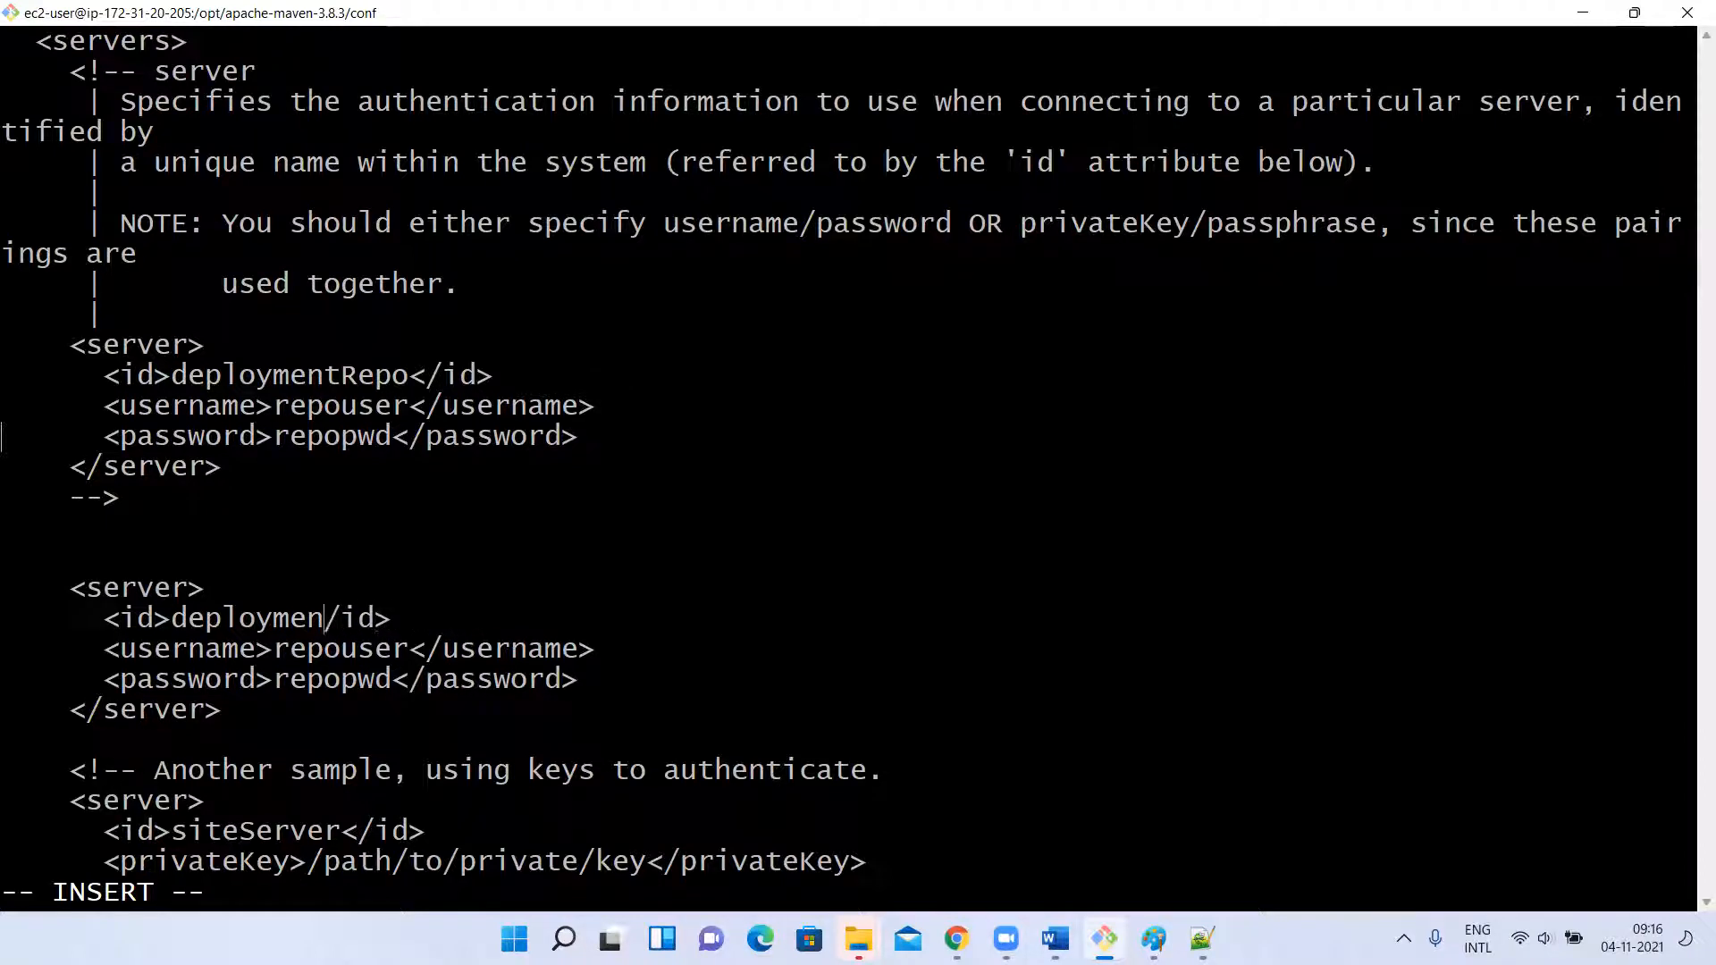
pyautogui.press('BackSpace')
pyautogui.write('nexus<')
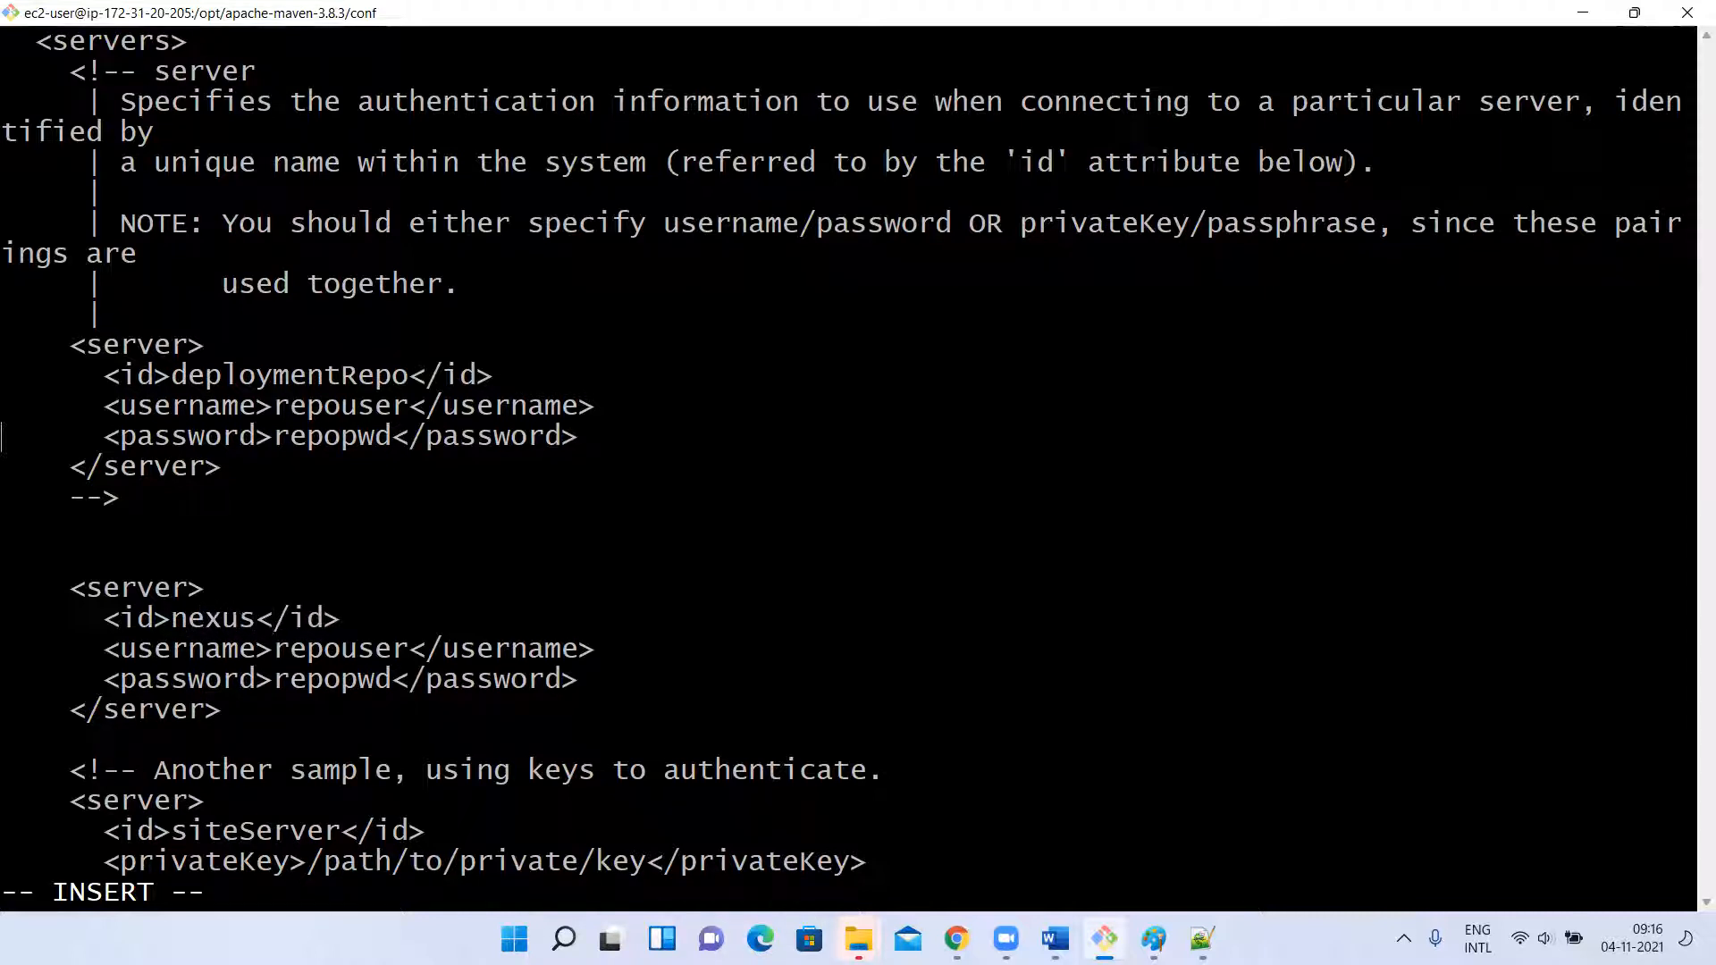
# Compare the pasted server block's id with the repository ids in pom.xml, switching to Notepad++ and back.
pyautogui.doubleClick(200, 620)
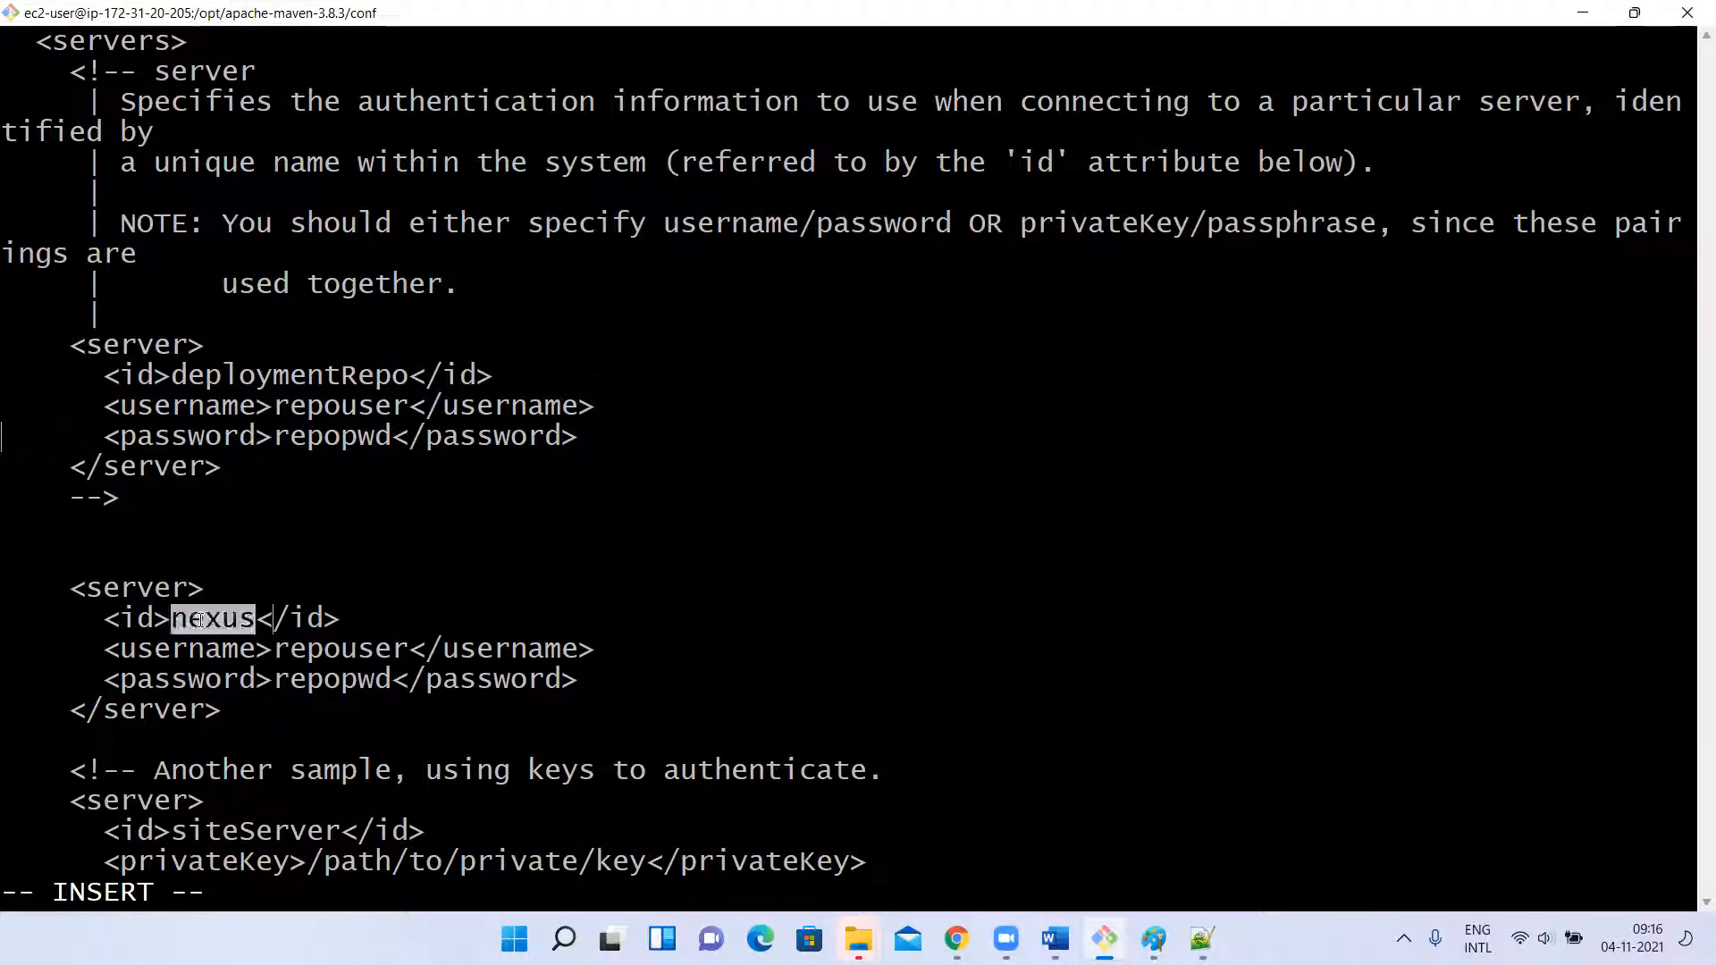
pyautogui.click(1201, 936)
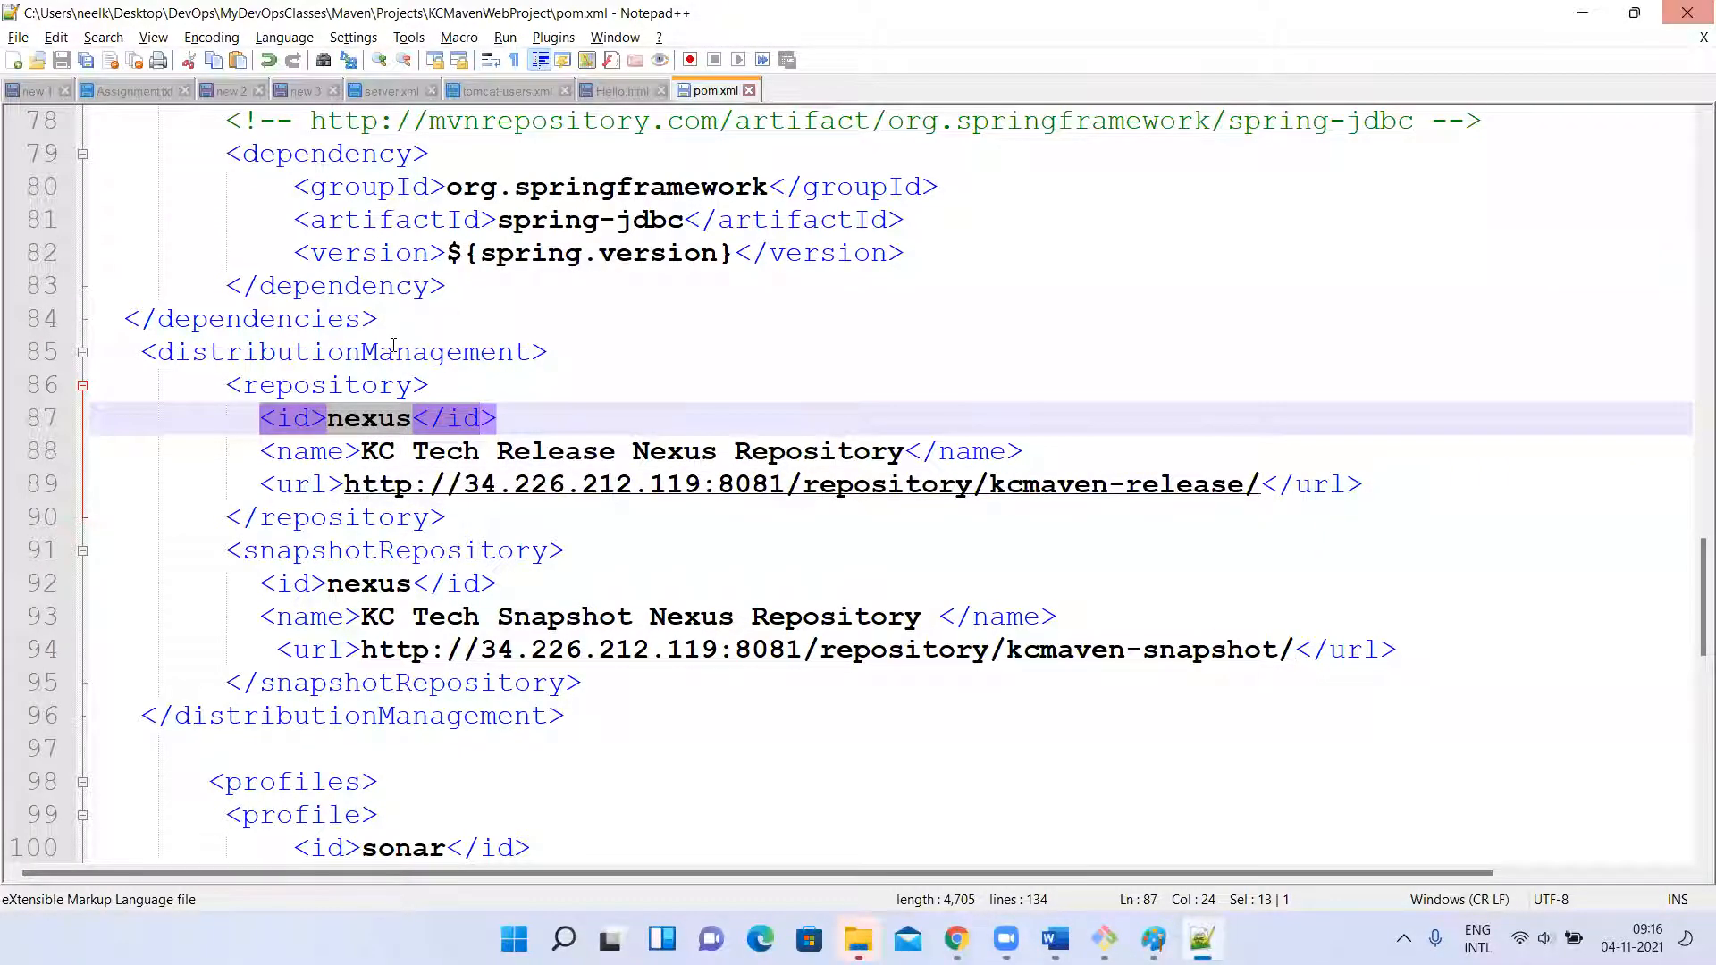
pyautogui.click(1583, 13)
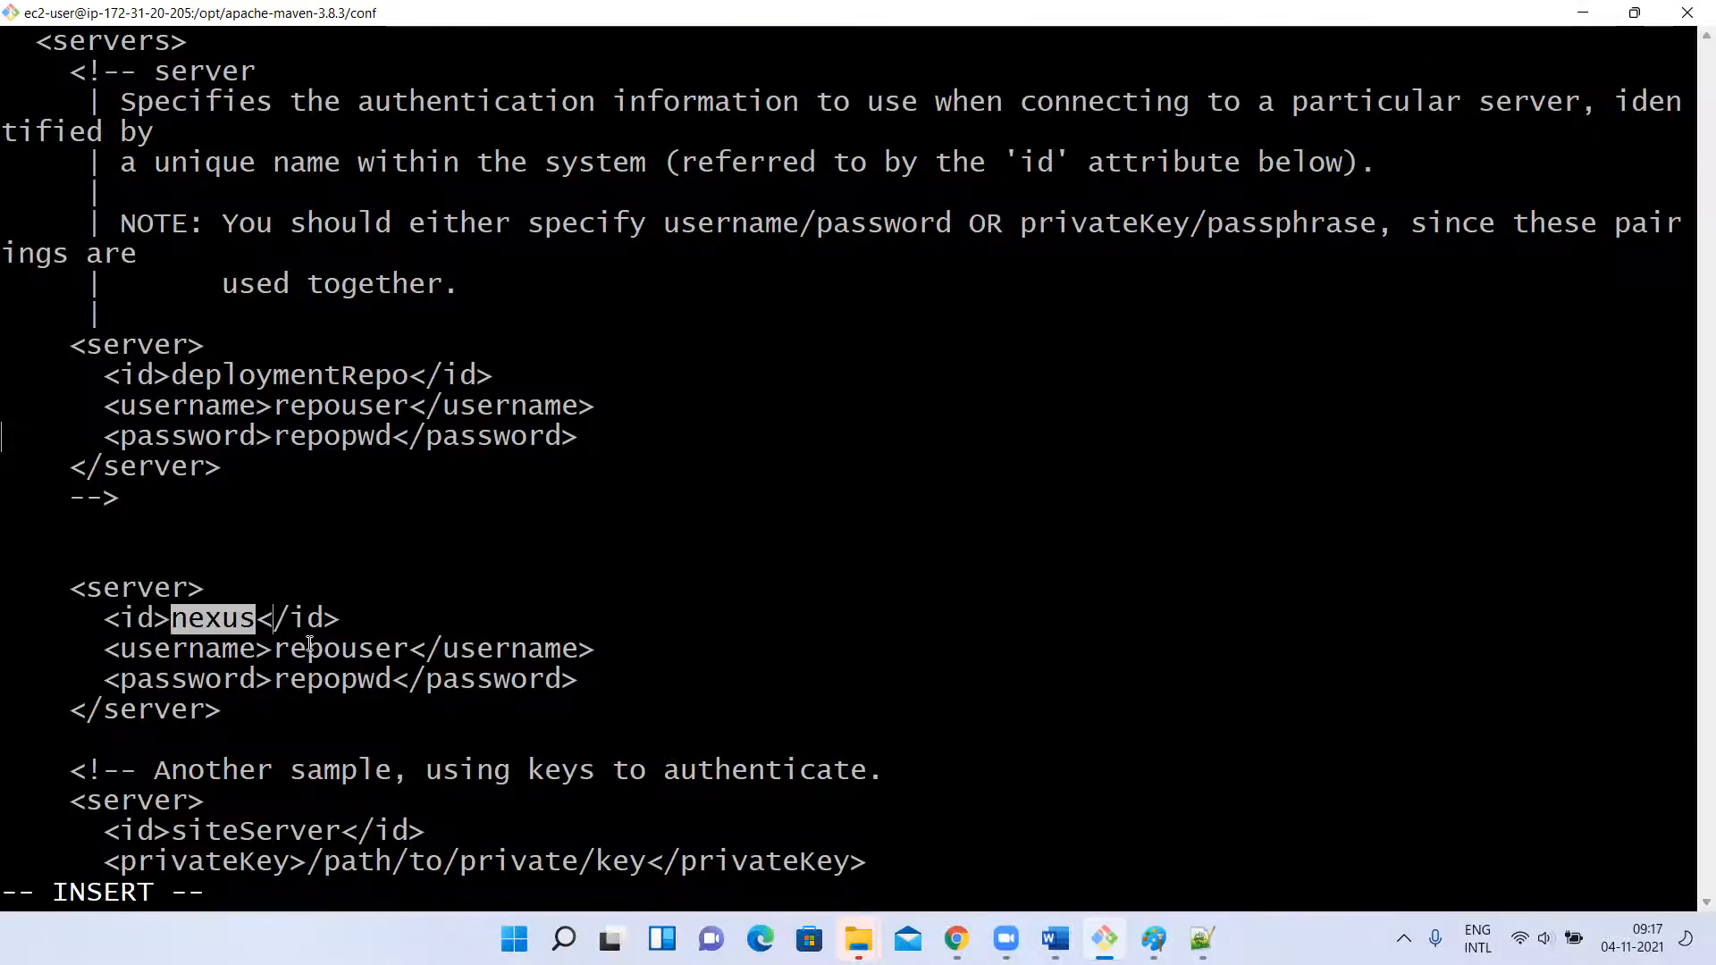
# Set the username of the nexus server block to admin.
pyautogui.press('Down')
pyautogui.press('Right')
pyautogui.press('Right')
pyautogui.press('Right')
pyautogui.press('Right')
pyautogui.press('Right')
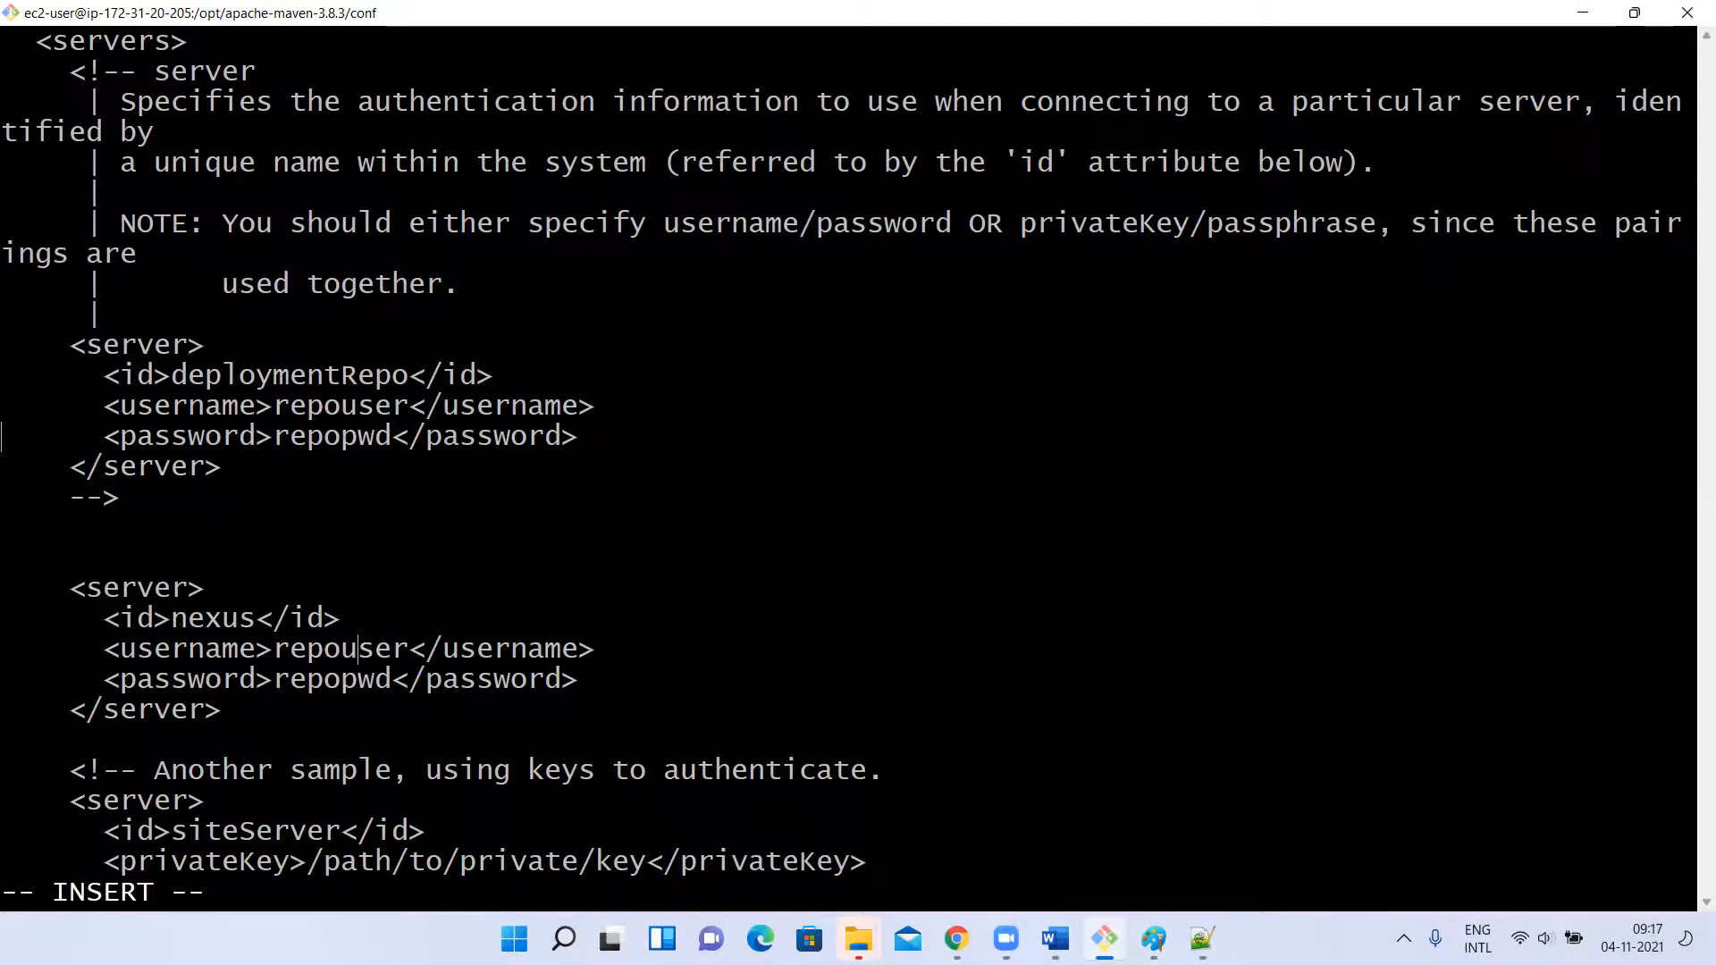
pyautogui.press('BackSpace')
pyautogui.press('BackSpace')
pyautogui.press('BackSpace')
pyautogui.press('BackSpace')
pyautogui.press('BackSpace')
pyautogui.press('BackSpace')
pyautogui.press('BackSpace')
pyautogui.press('BackSpace')
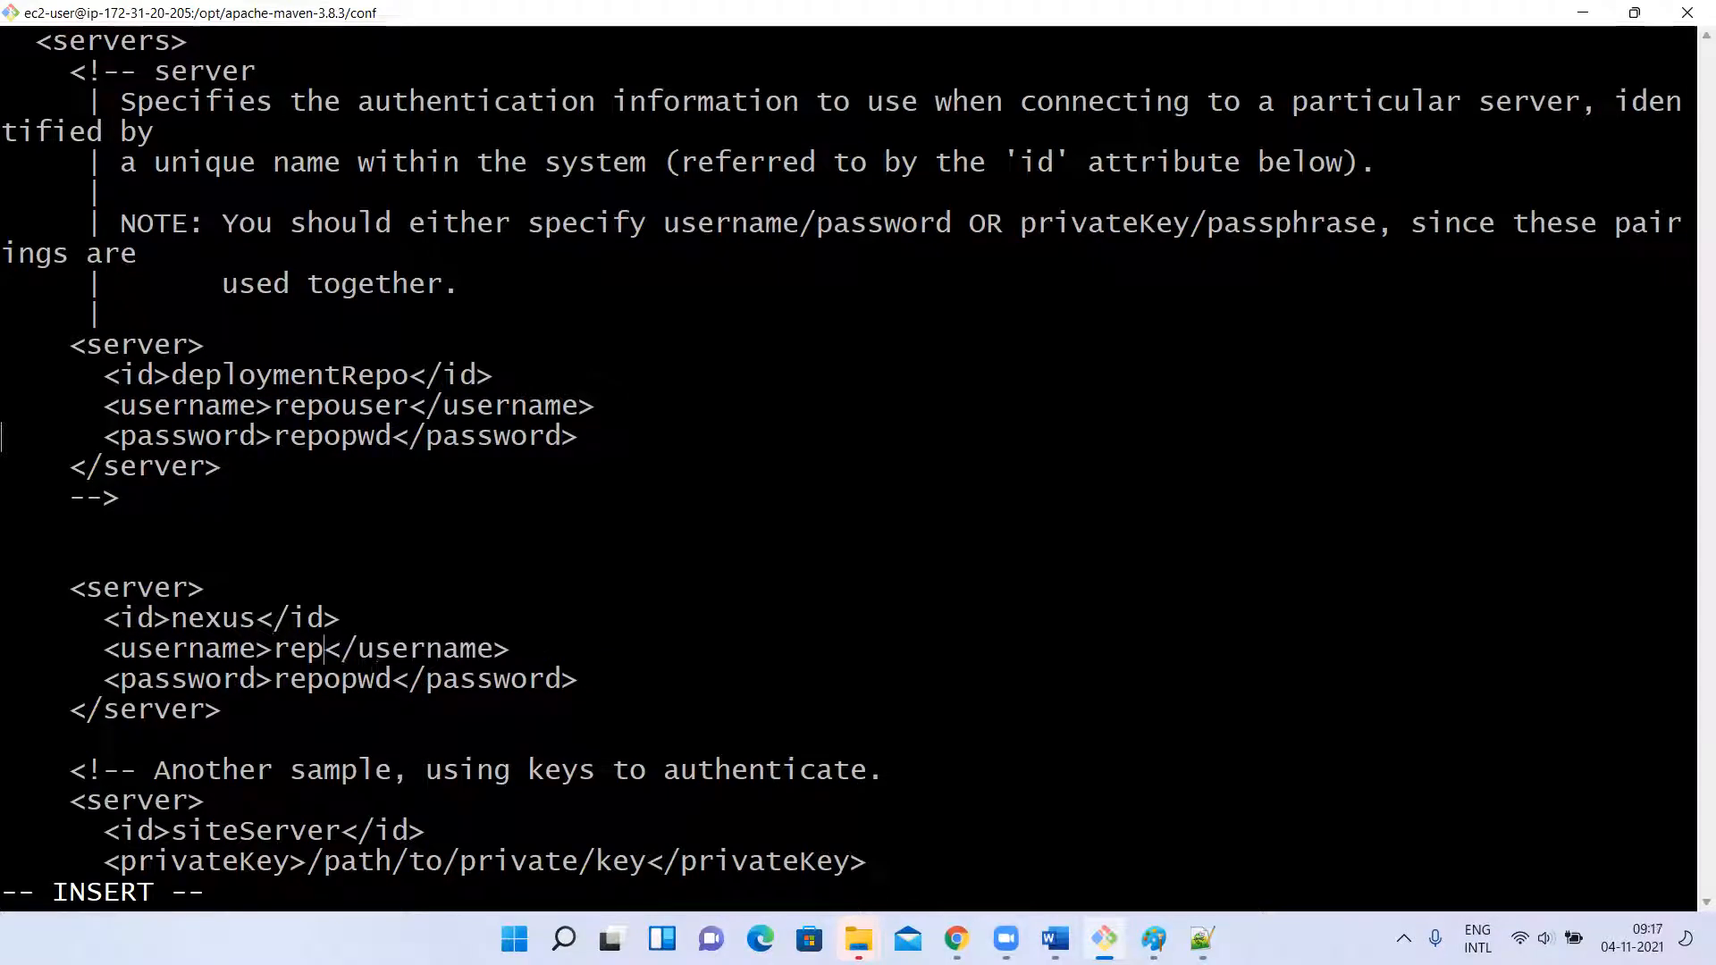
pyautogui.write('admin')
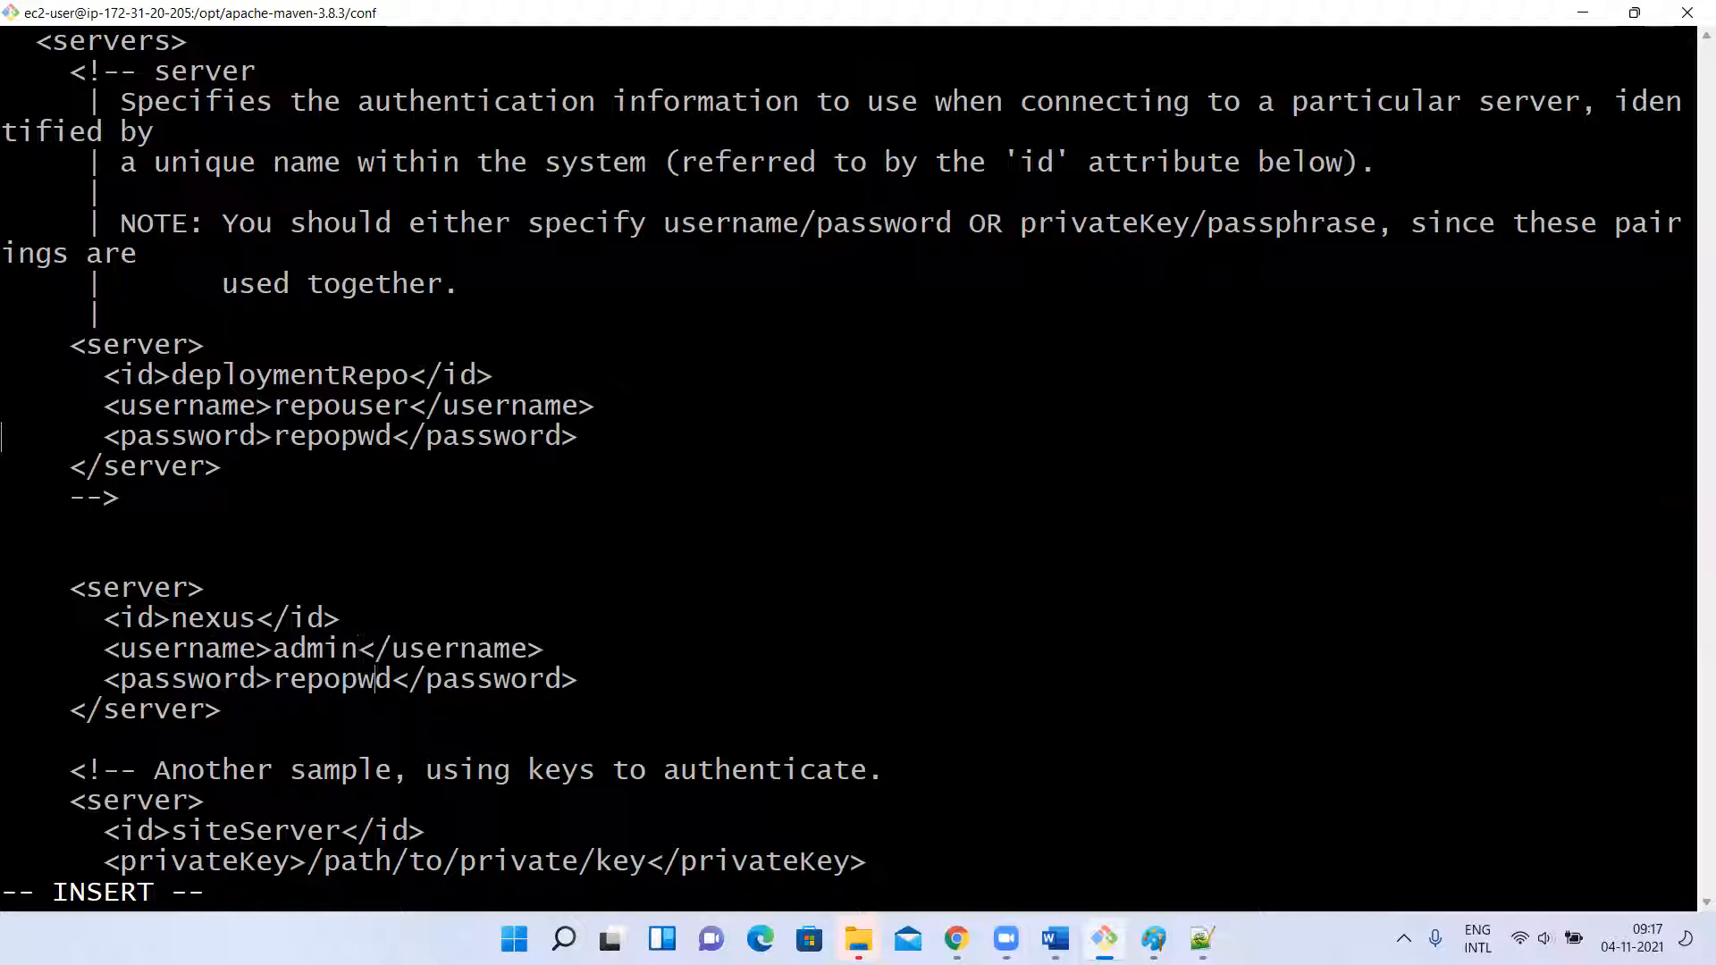
# Replace the sample password in the nexus server block with the Nexus account password.
pyautogui.press('BackSpace')
pyautogui.press('BackSpace')
pyautogui.press('BackSpace')
pyautogui.press('BackSpace')
pyautogui.press('BackSpace')
pyautogui.press('BackSpace')
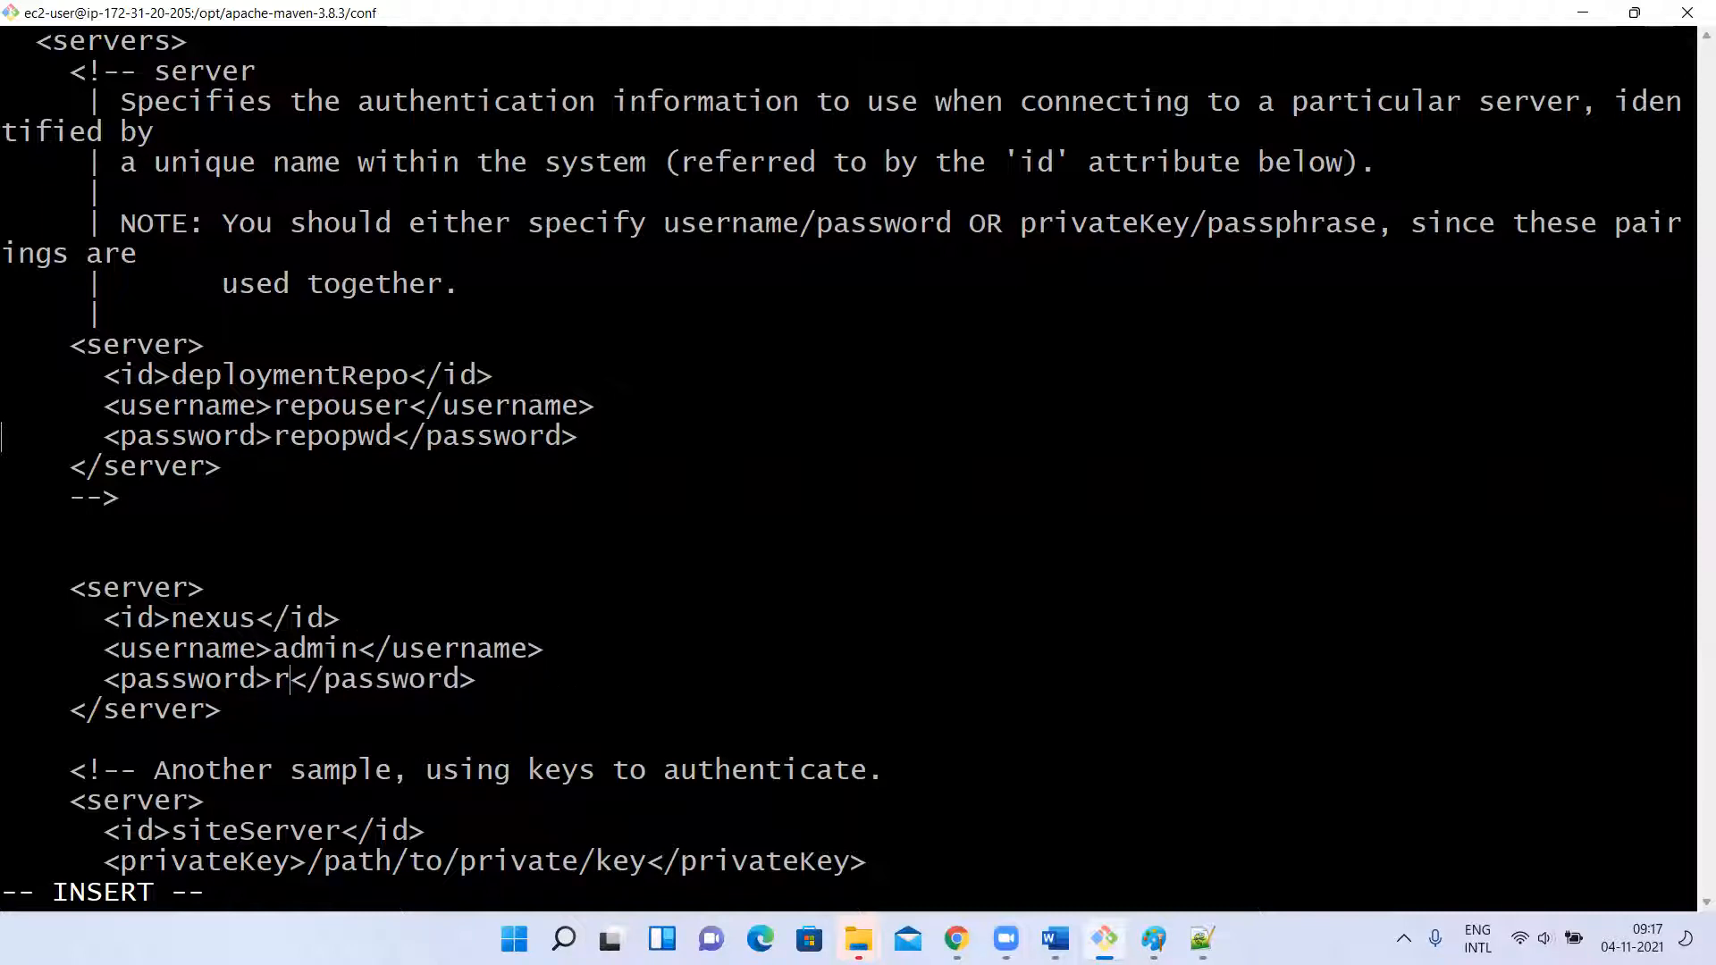
pyautogui.press('BackSpace')
pyautogui.write('admin')
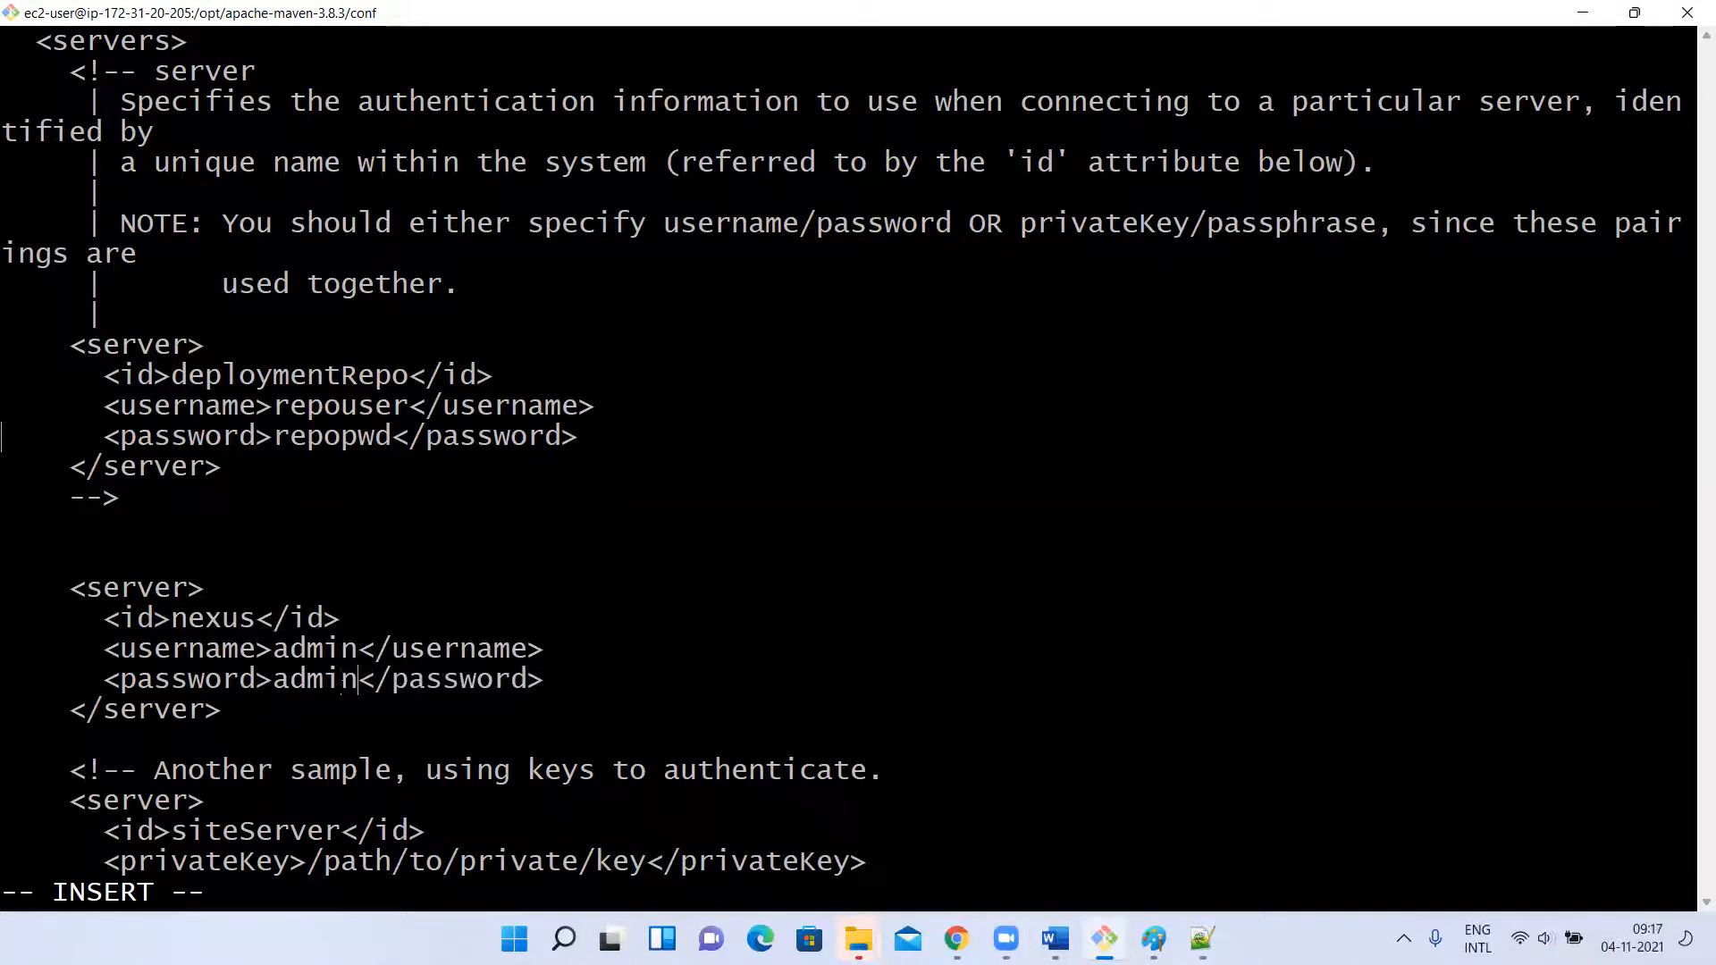
# Save settings.xml and quit vi.
pyautogui.press('Escape')
pyautogui.write(':wq')
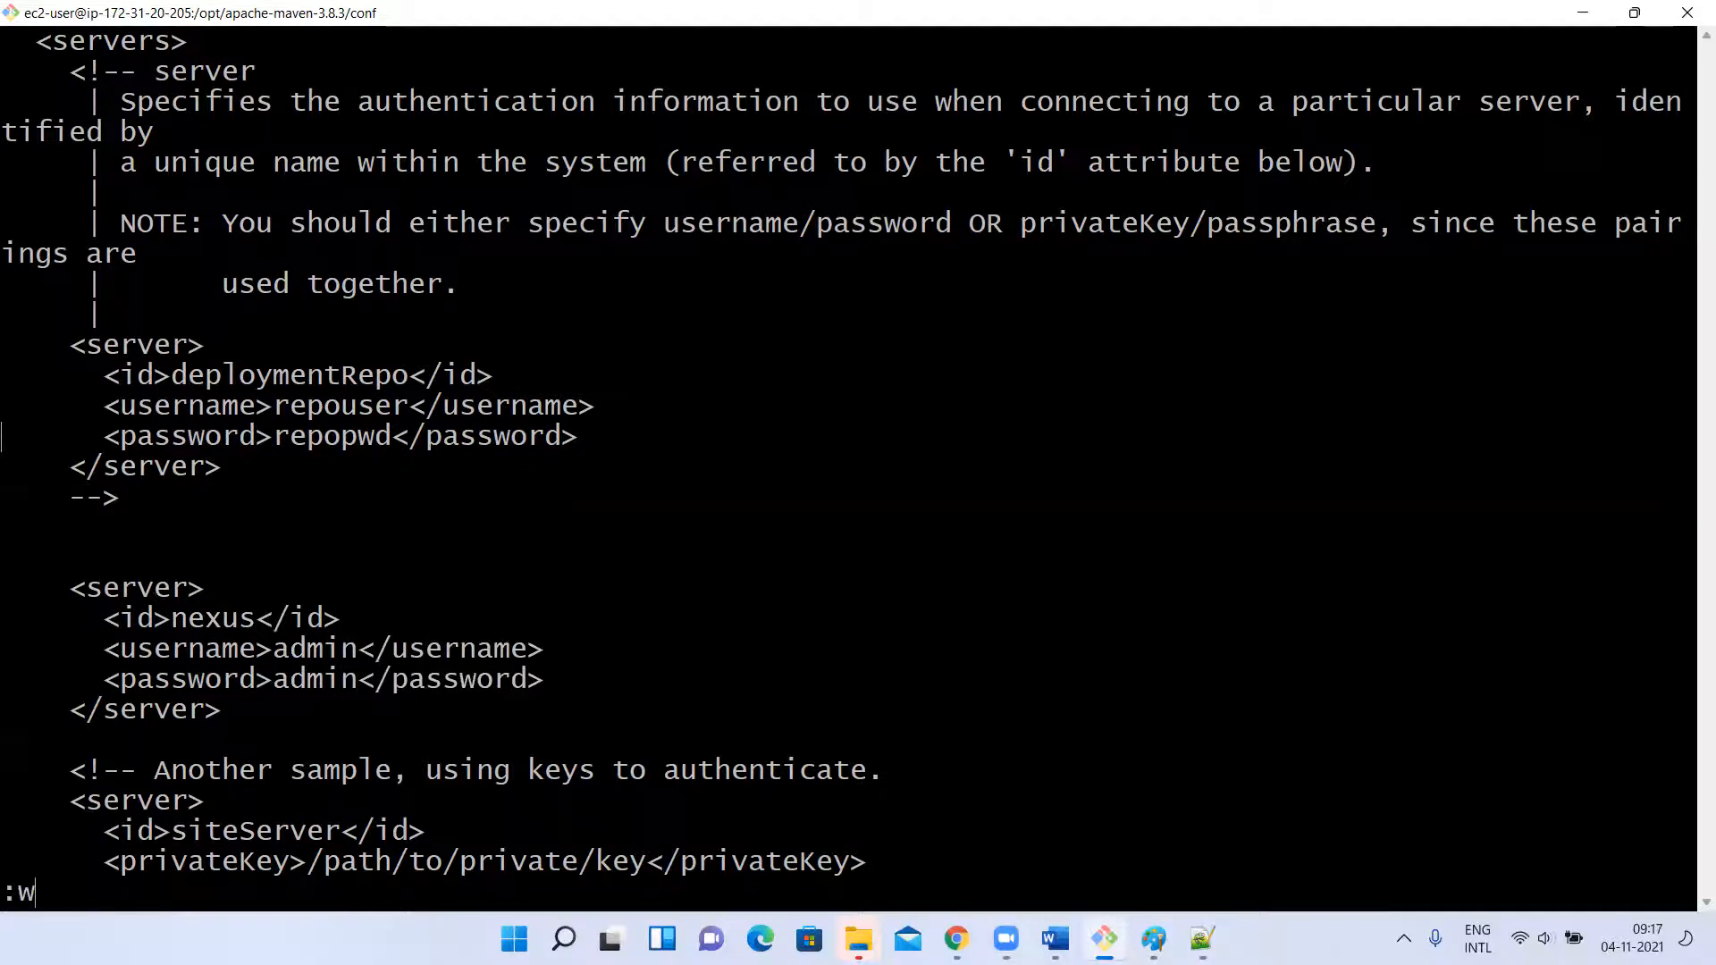
pyautogui.press('Return')
# Go to the home directory, change into the KCMavenWebProject directory and clear the terminal.
pyautogui.write('clear')
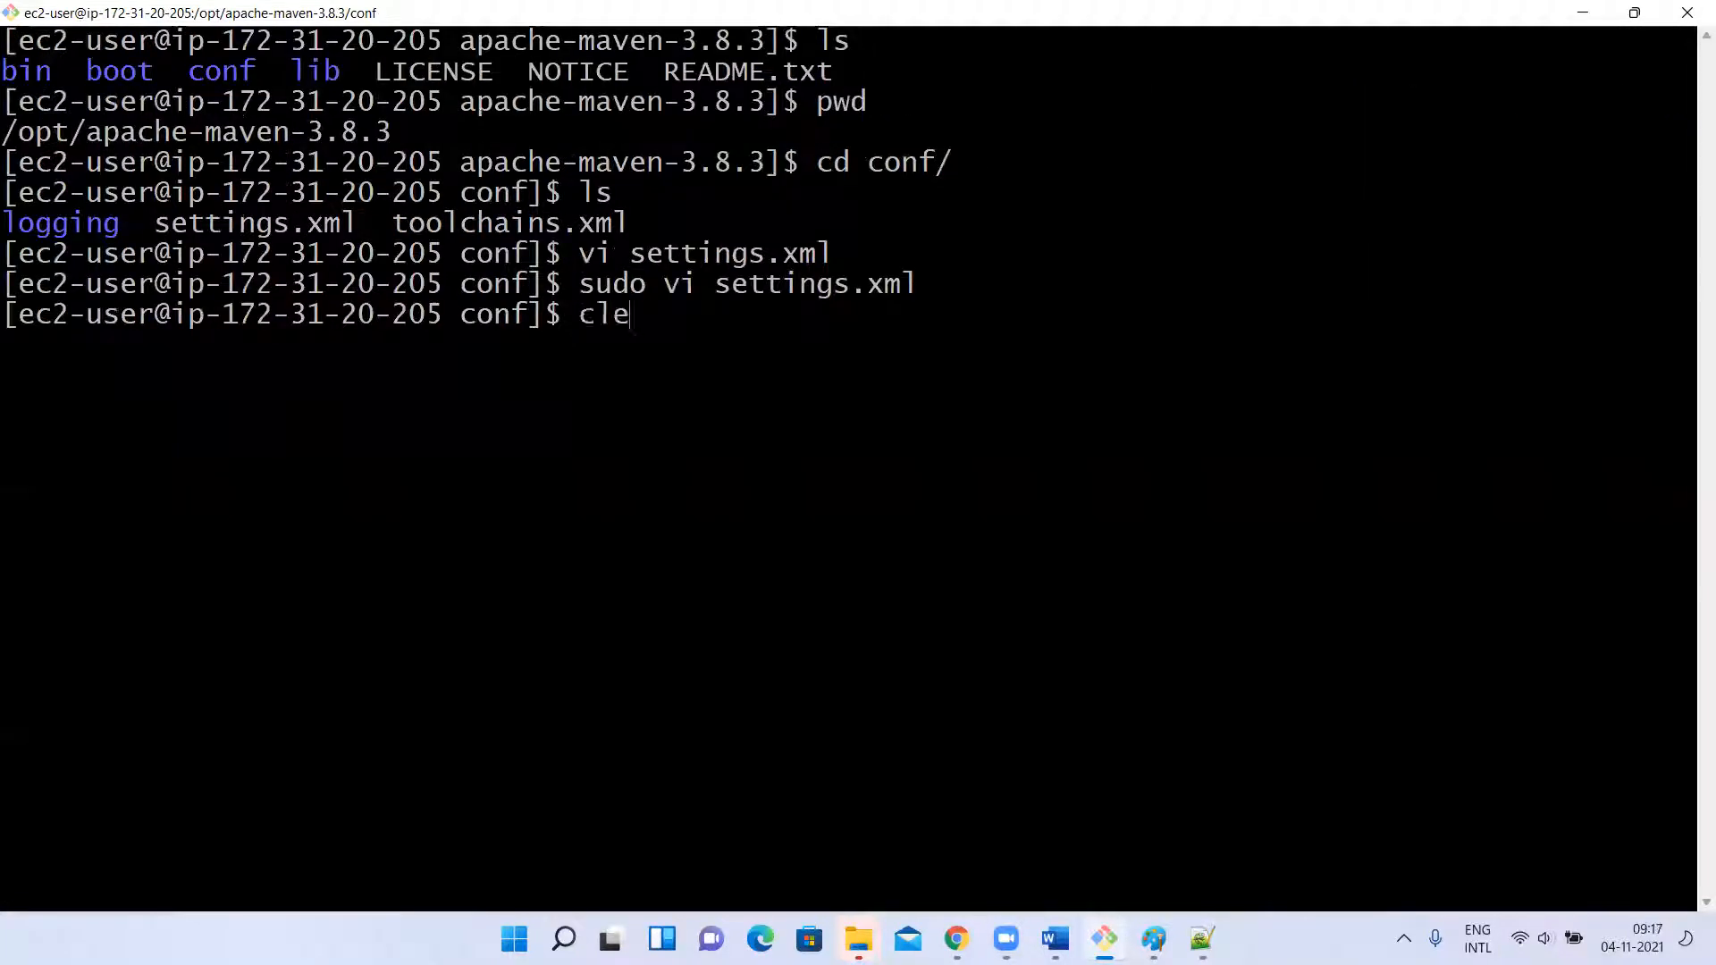
pyautogui.press('Return')
pyautogui.write('cd')
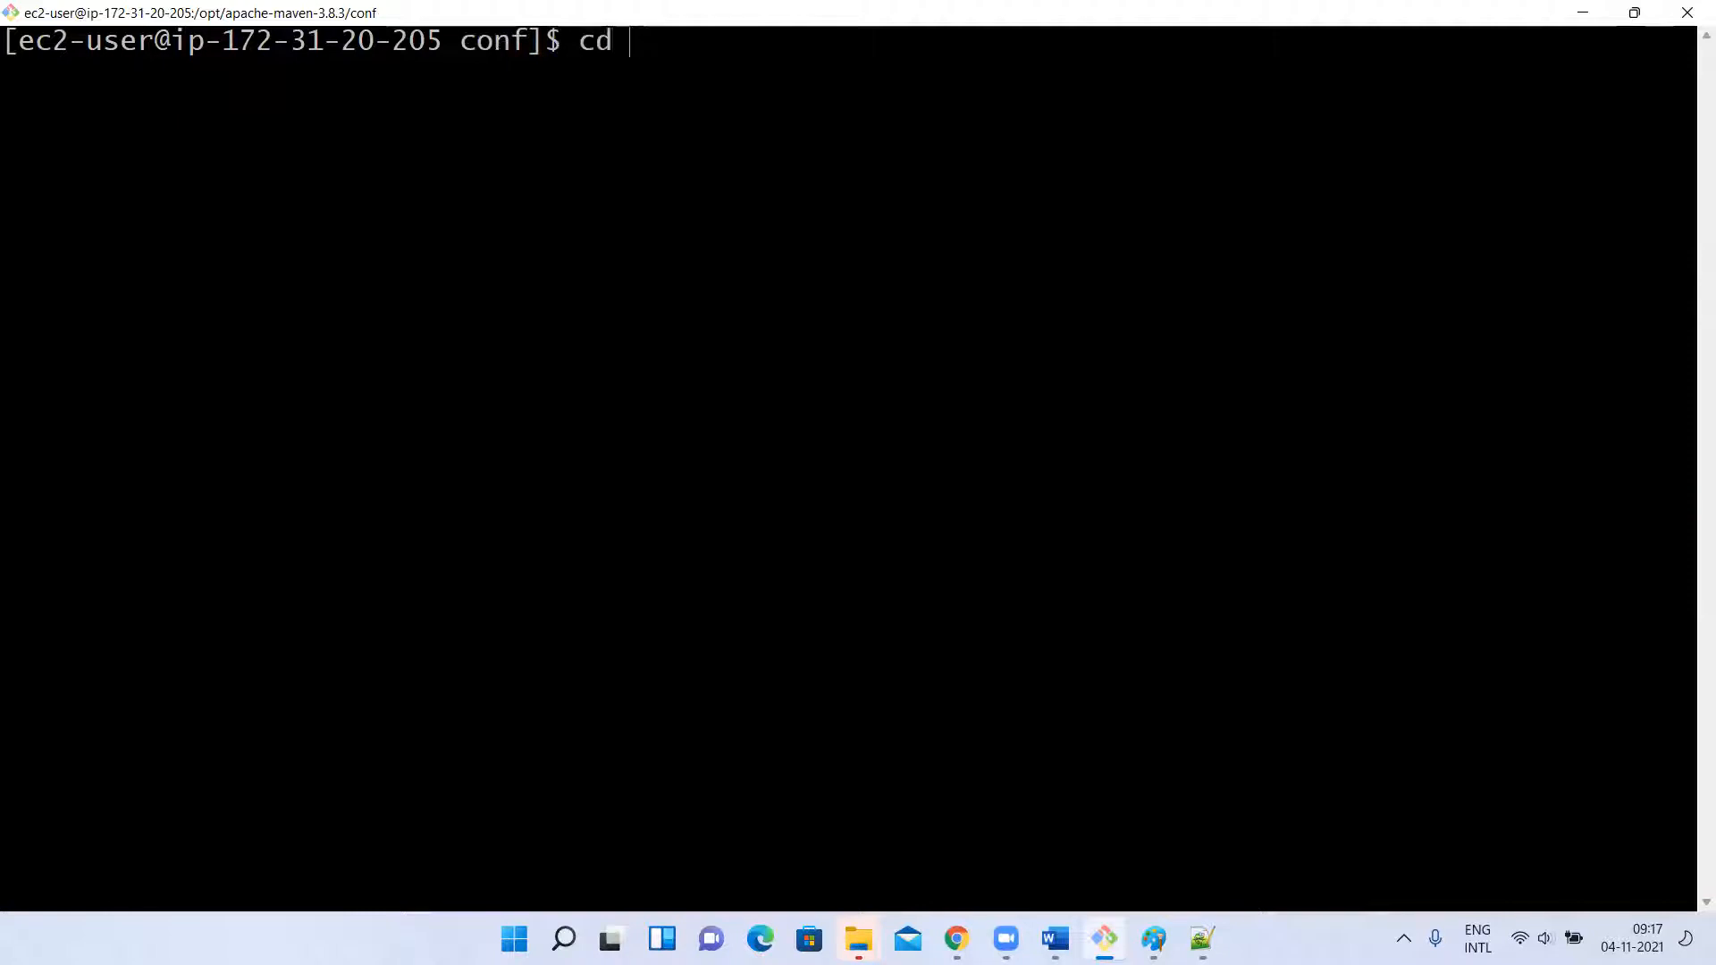
pyautogui.press('Return')
pyautogui.write('cd K')
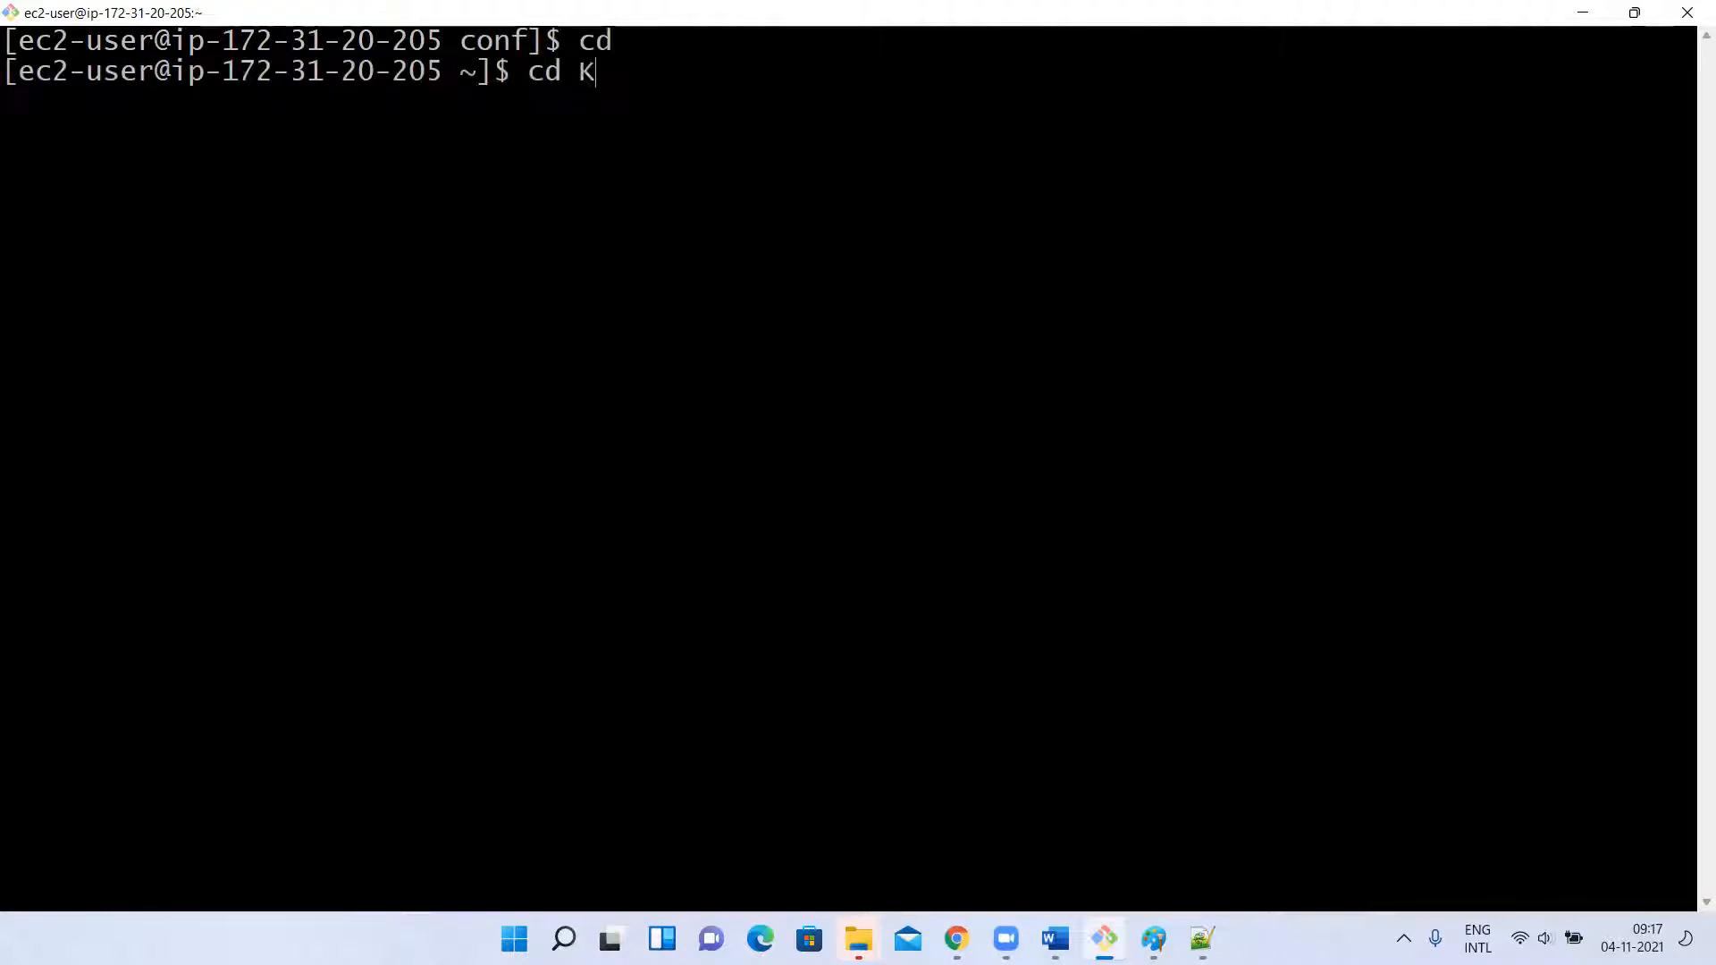
pyautogui.press('Tab')
pyautogui.press('Return')
pyautogui.write('clea')
pyautogui.write('r')
pyautogui.press('Return')
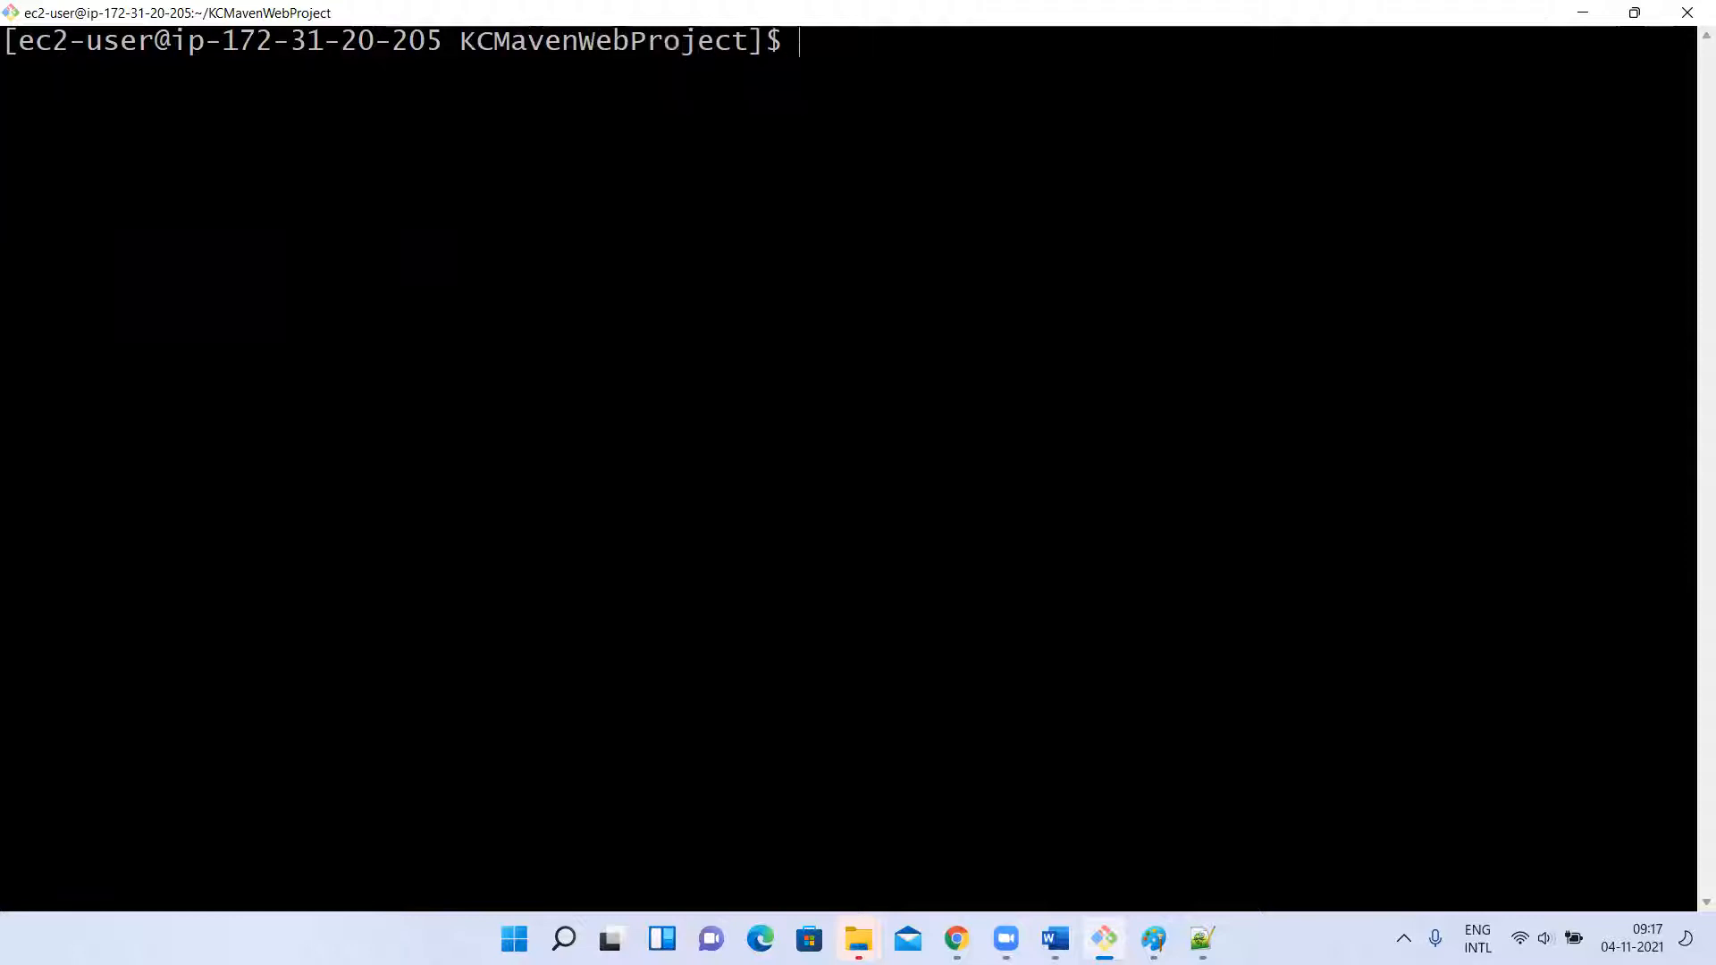
# Run mvn clean deploy in KCMavenWebProject, checking the distributionManagement section of pom.xml in Notepad++ before executing it.
pyautogui.write('mvn clean deploy')
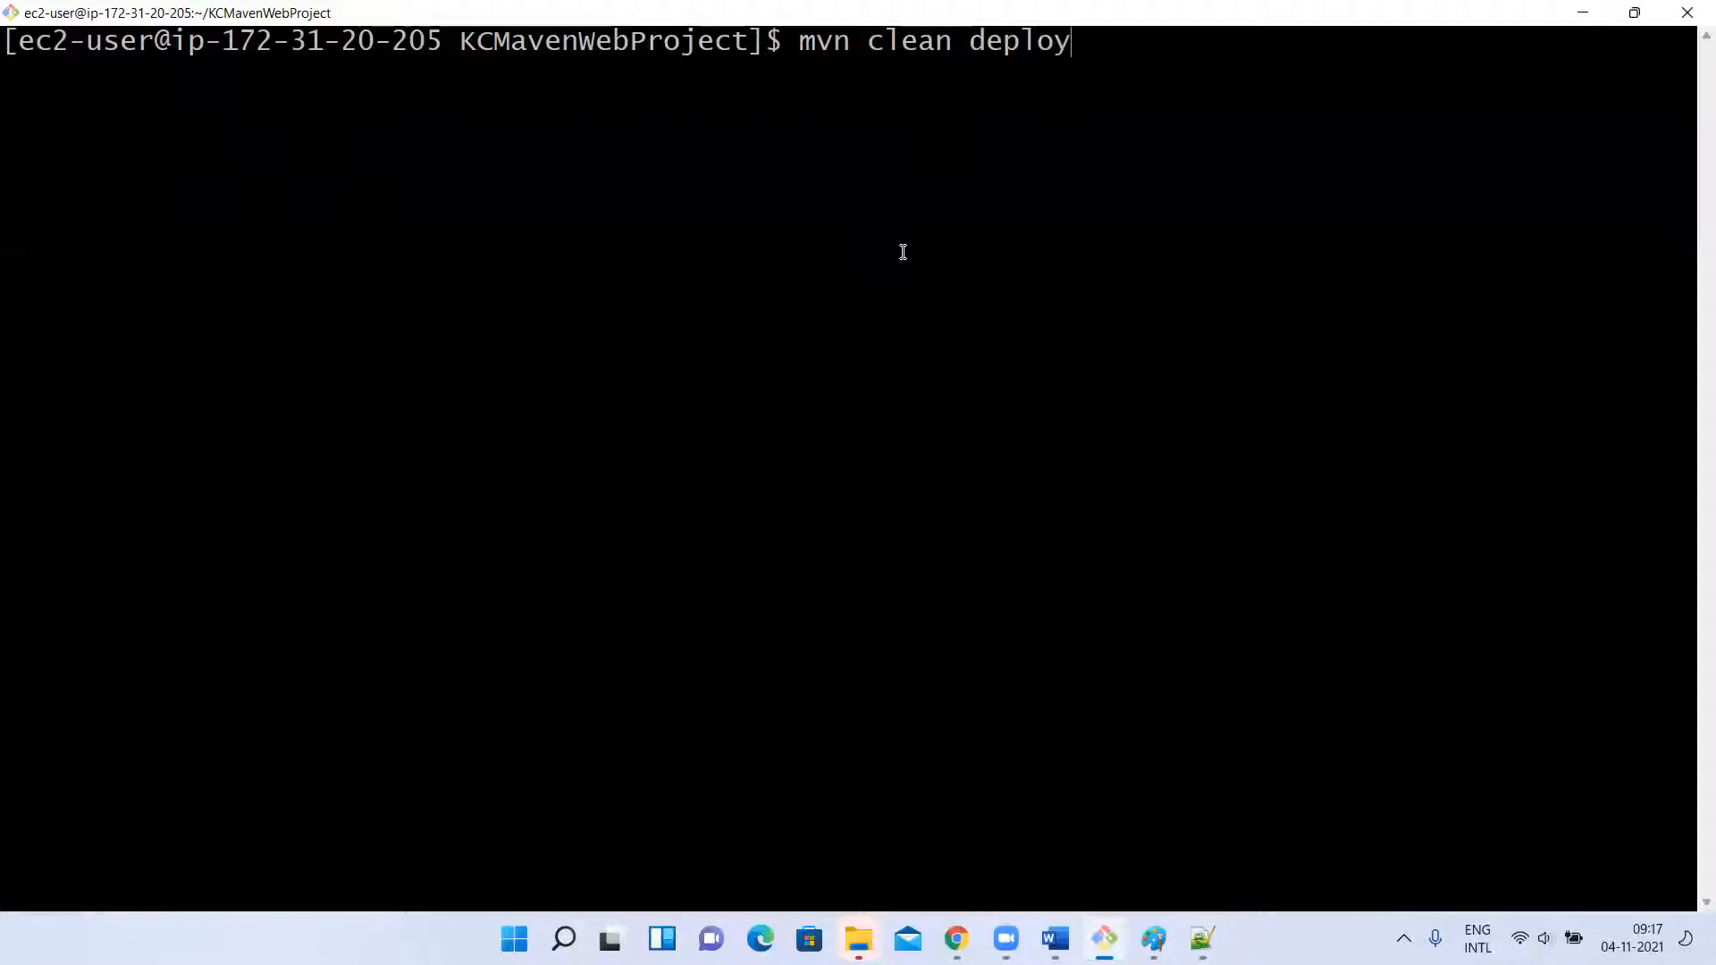
pyautogui.click(1202, 939)
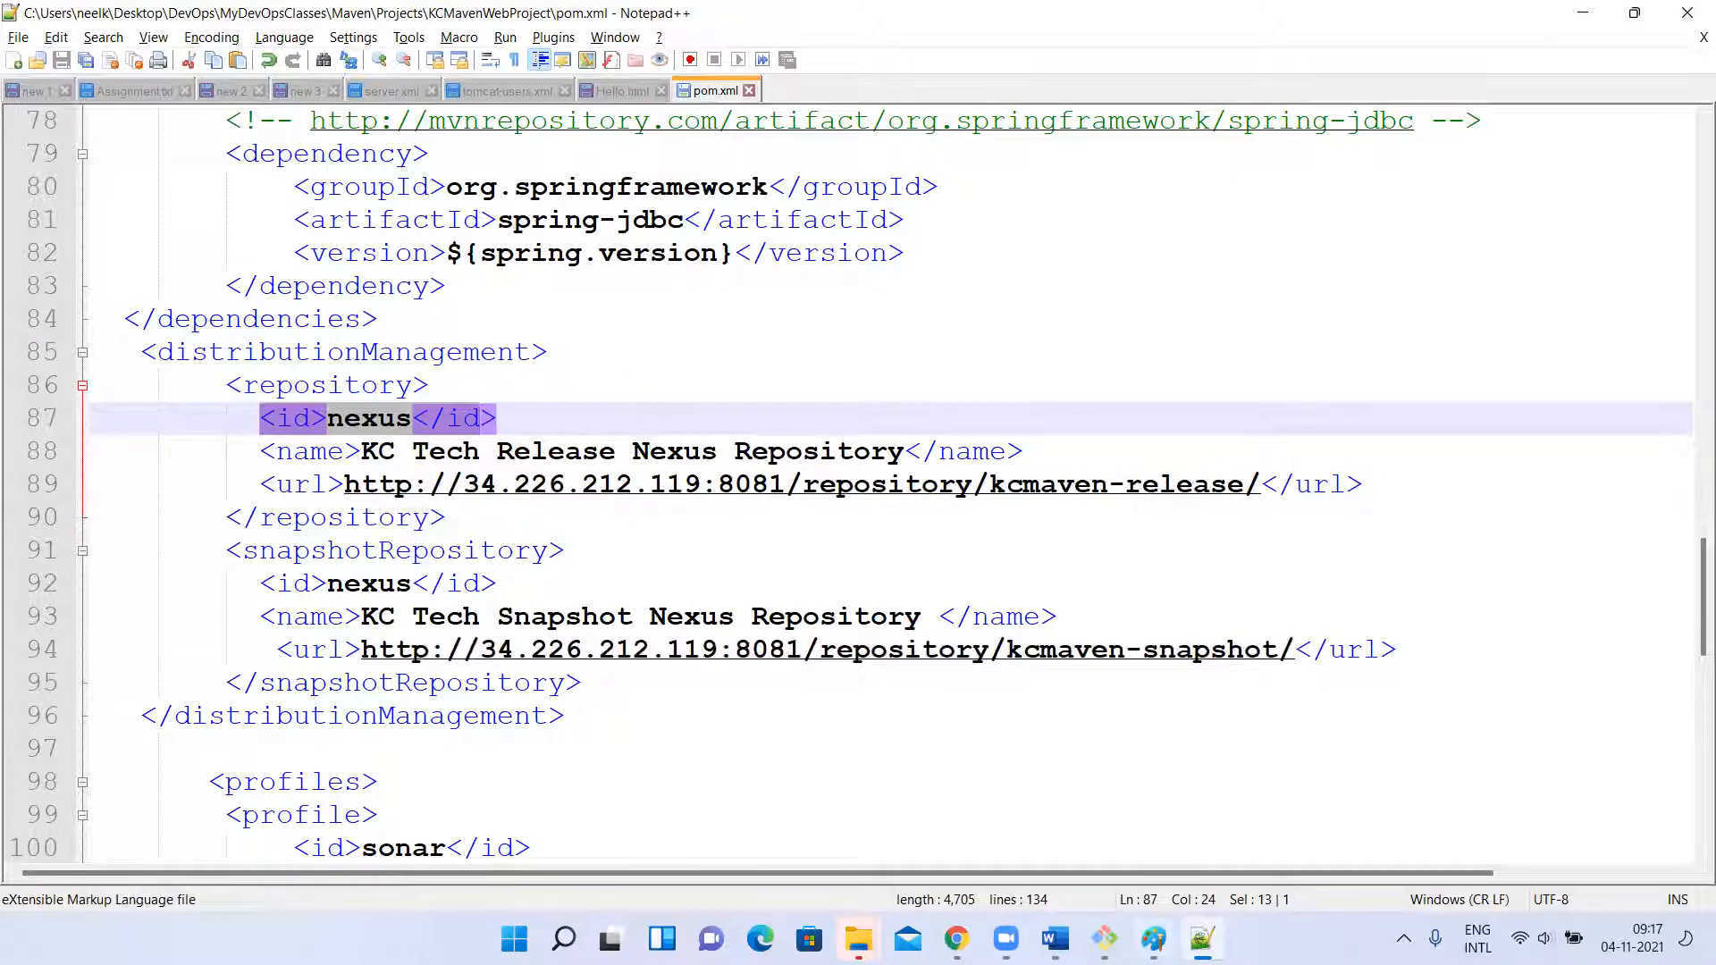
pyautogui.hotkey('alt', 'Tab')
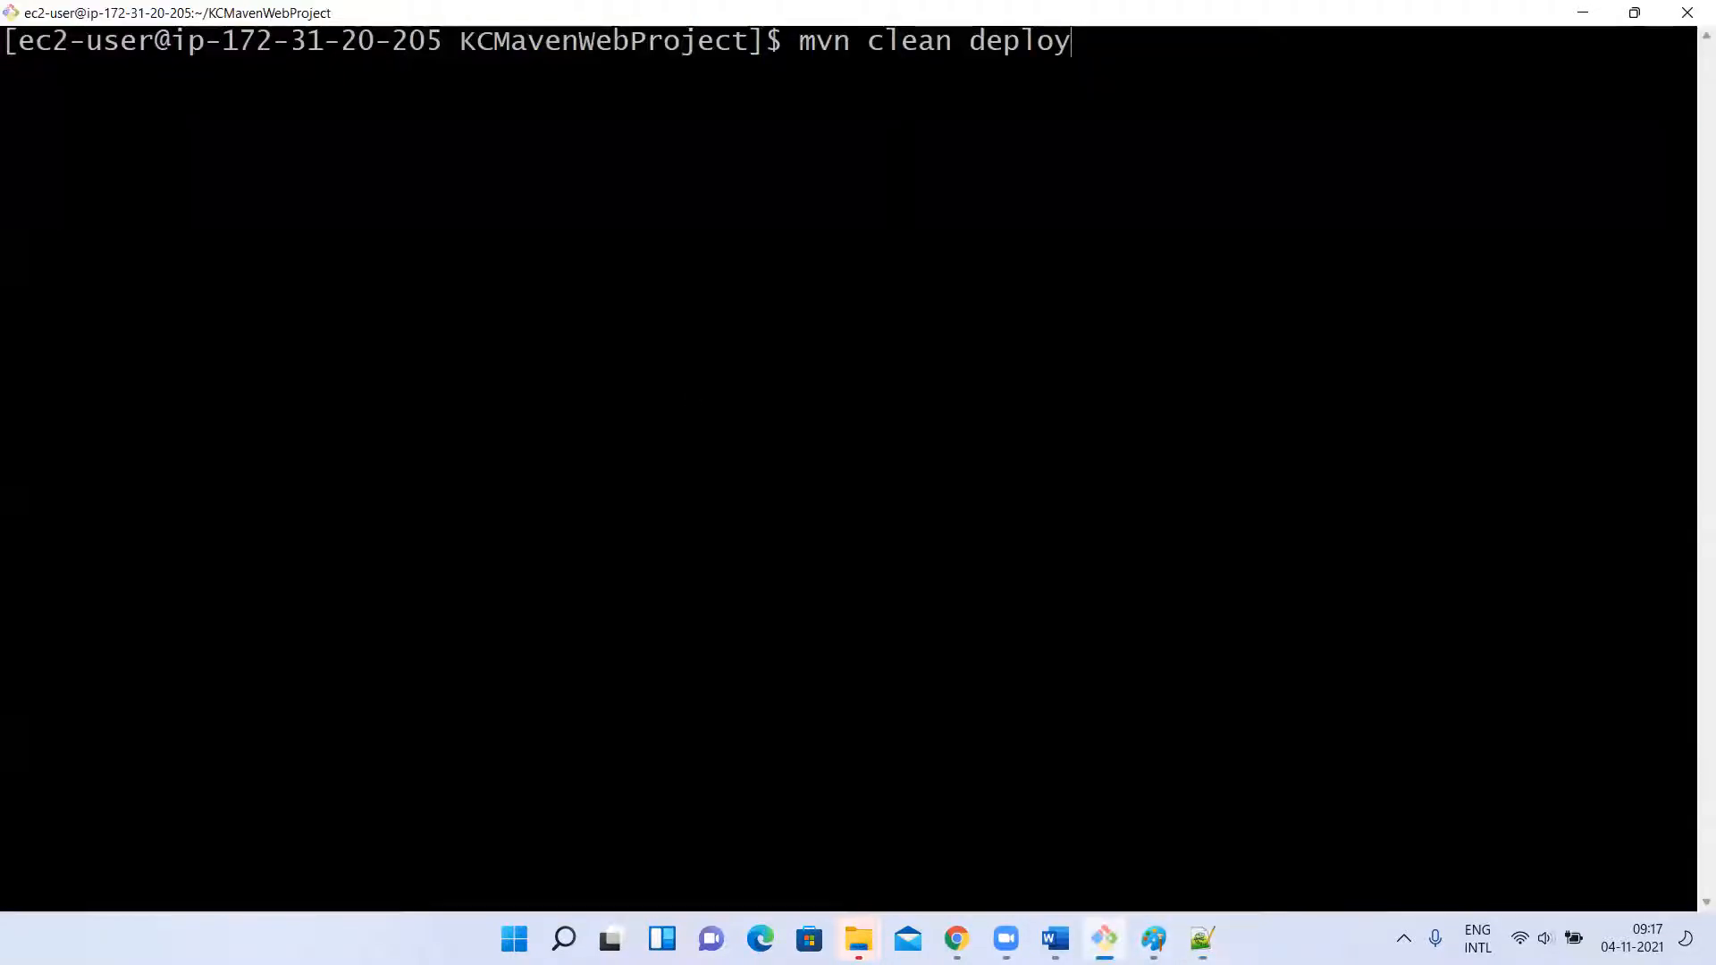
pyautogui.press('Return')
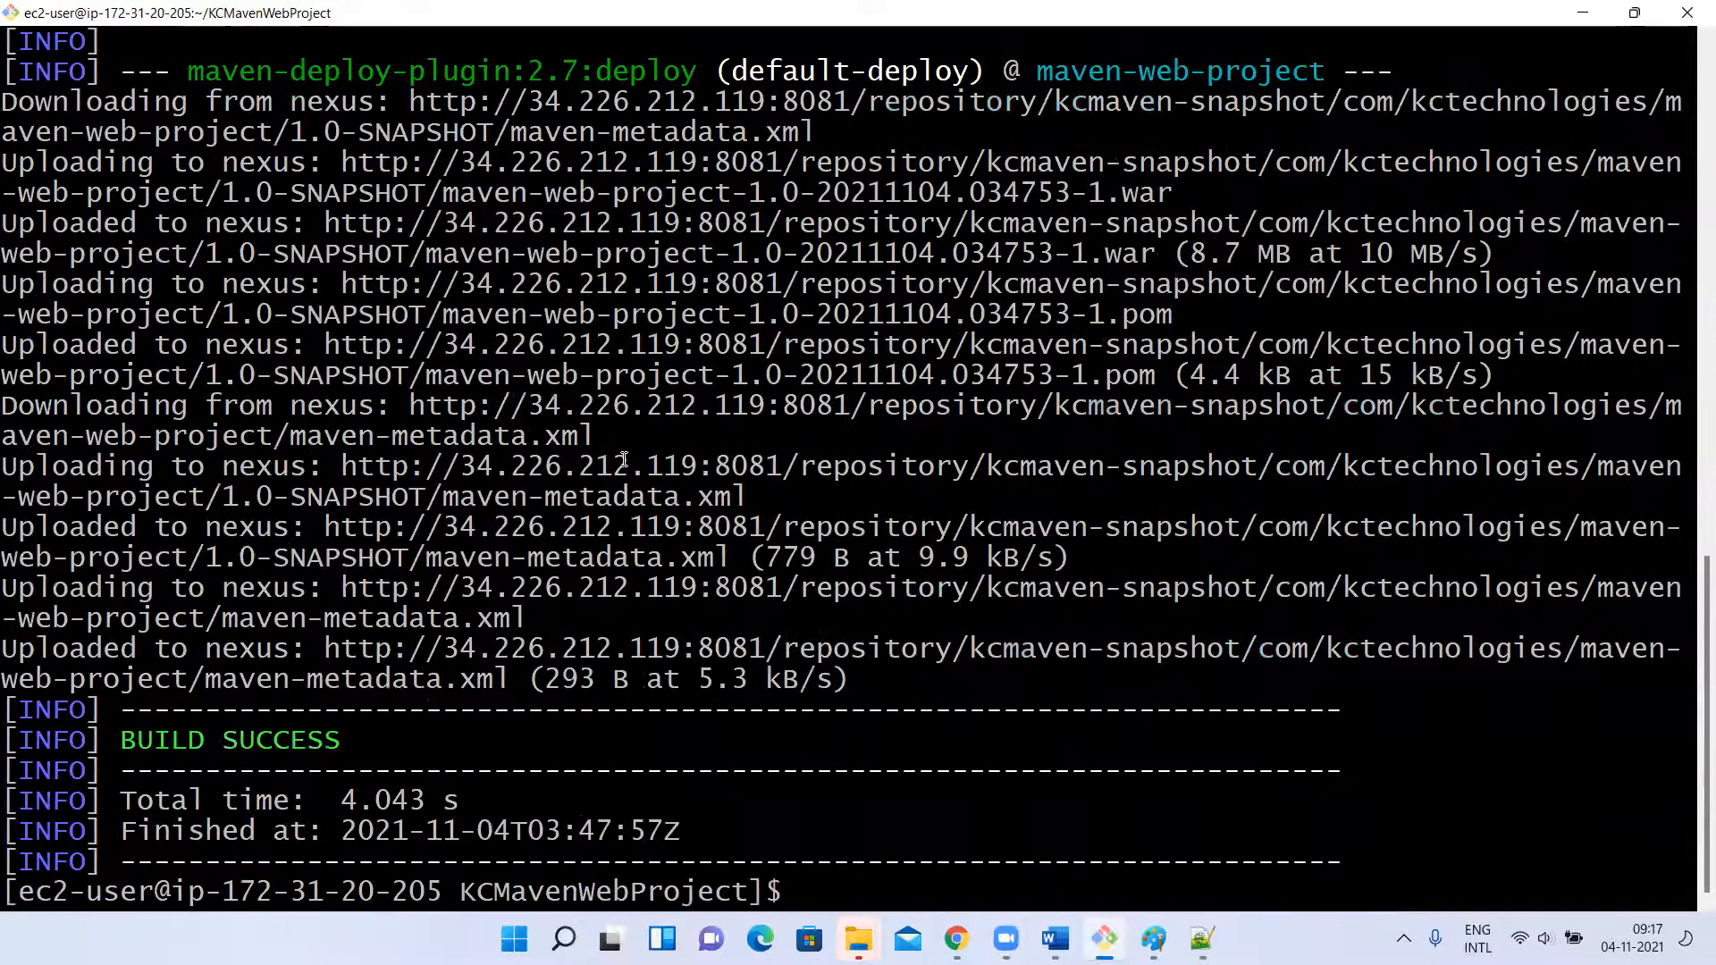
# Review the war packaging and install sections of the build output, marking the target folder and the local .m2 repository path.
pyautogui.scroll(9, 624, 458)
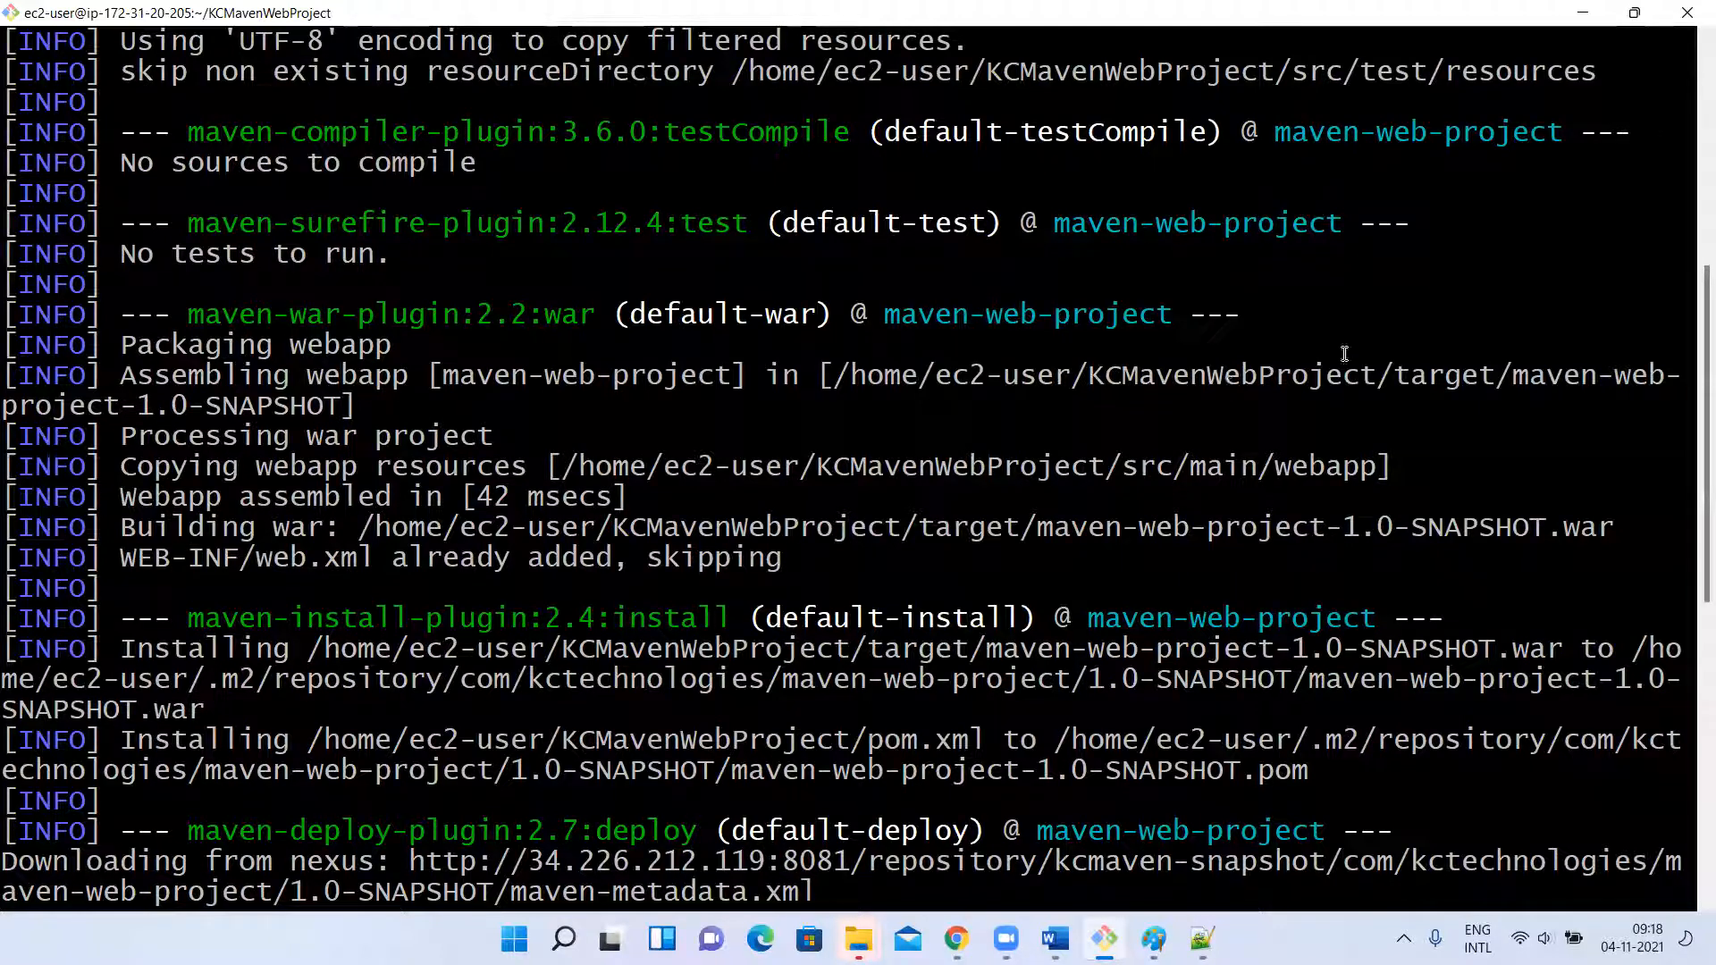
pyautogui.moveTo(1393, 376); pyautogui.dragTo(713, 375)
pyautogui.moveTo(10, 301); pyautogui.dragTo(152, 356)
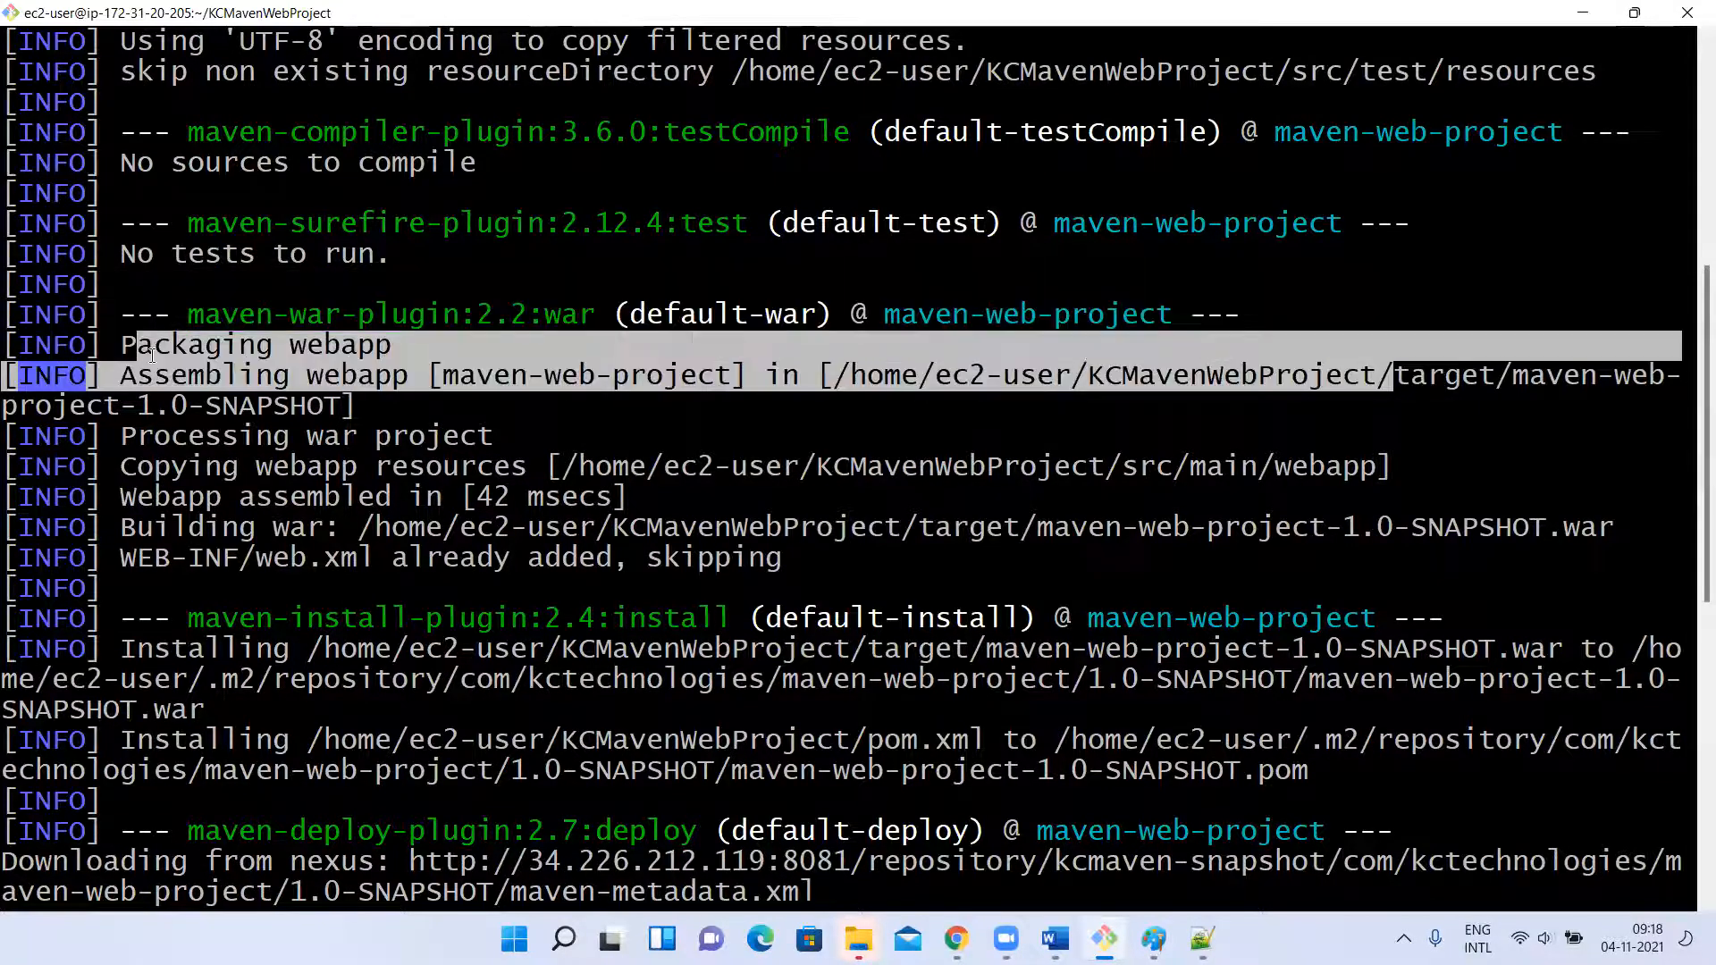
pyautogui.click(152, 356)
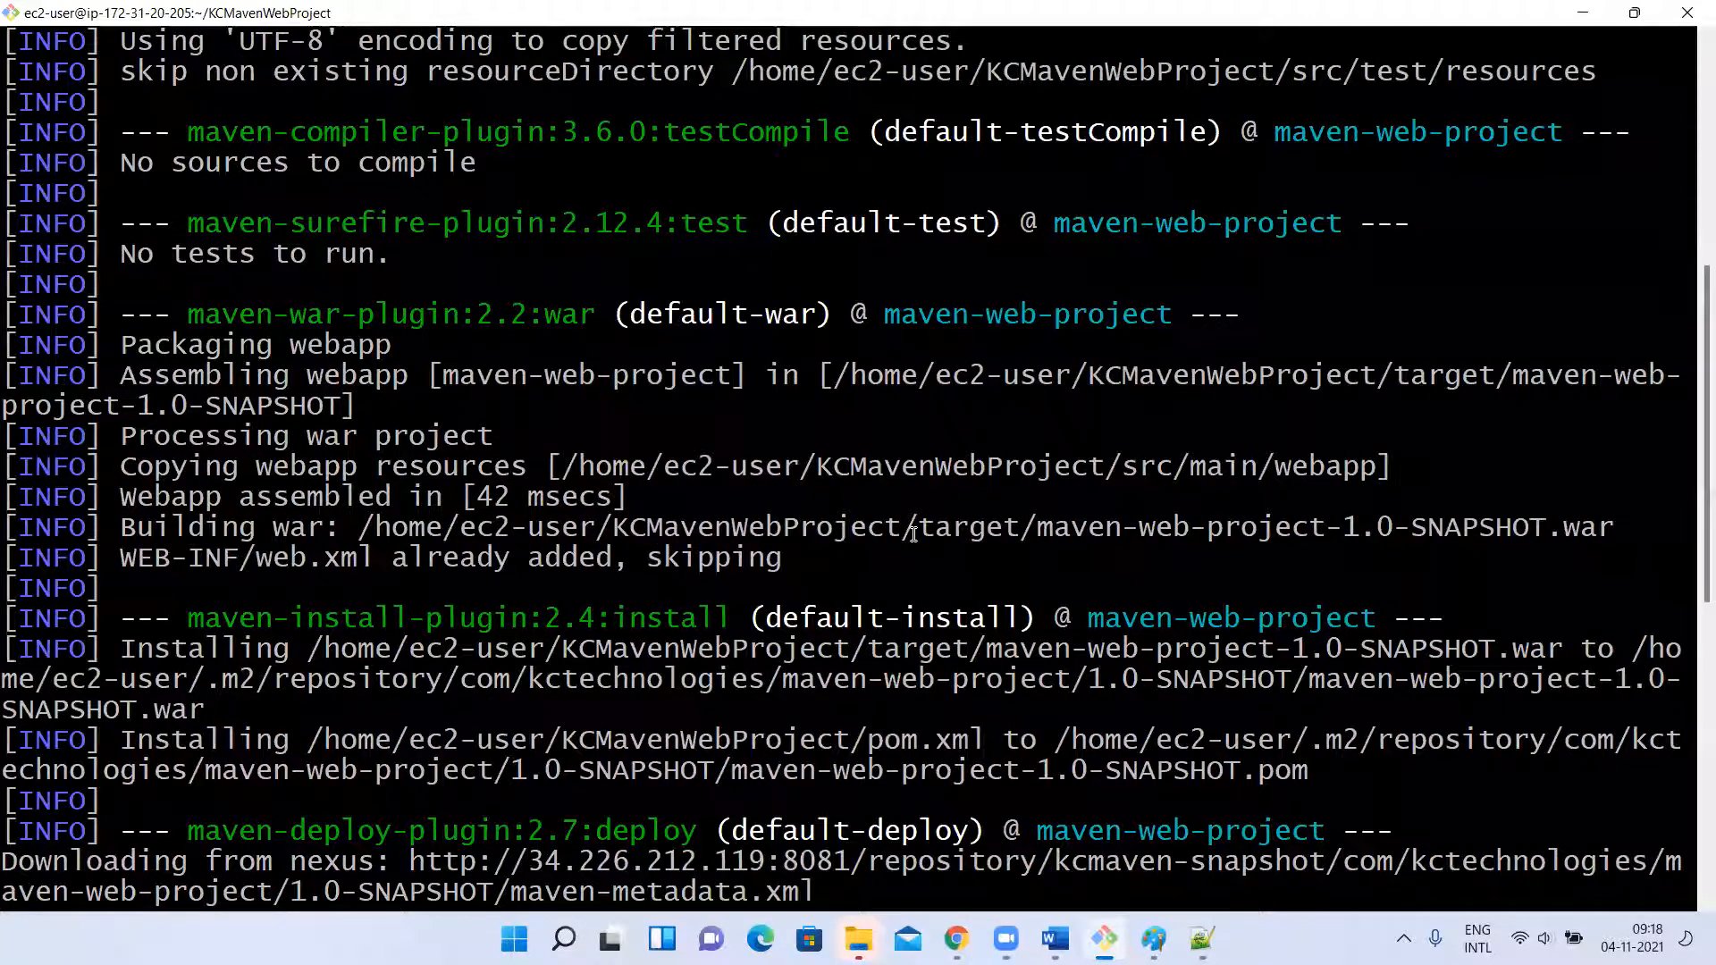
pyautogui.moveTo(903, 532); pyautogui.dragTo(1000, 534)
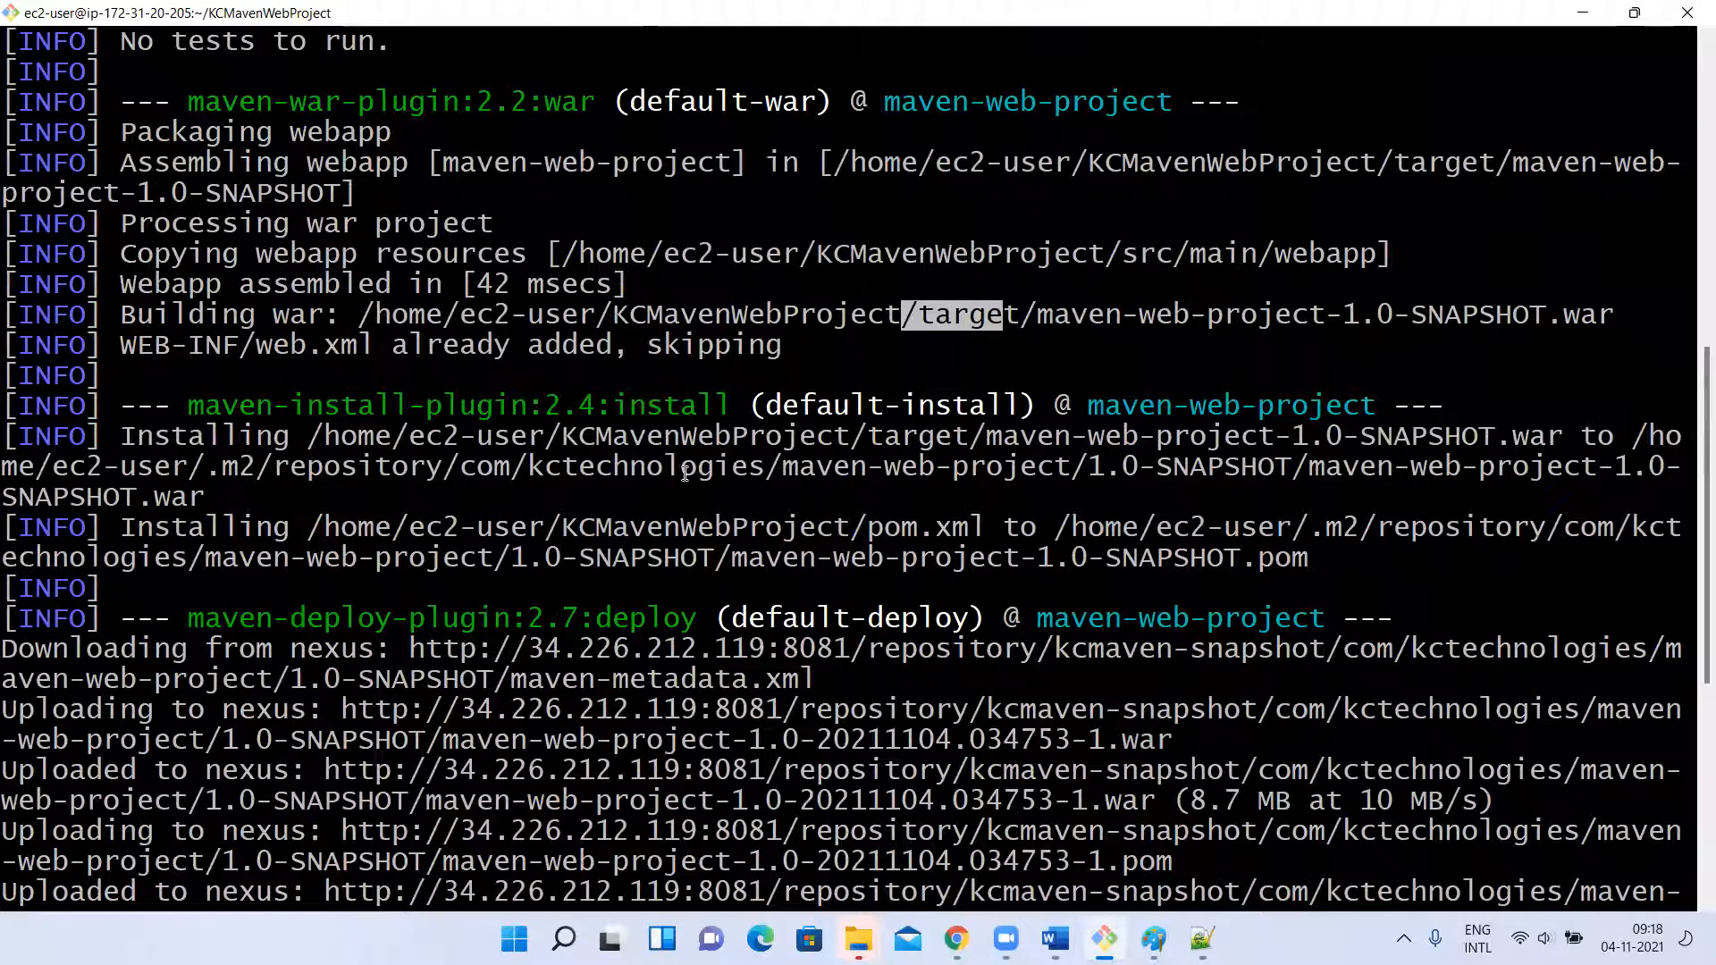
pyautogui.moveTo(202, 474); pyautogui.dragTo(435, 485)
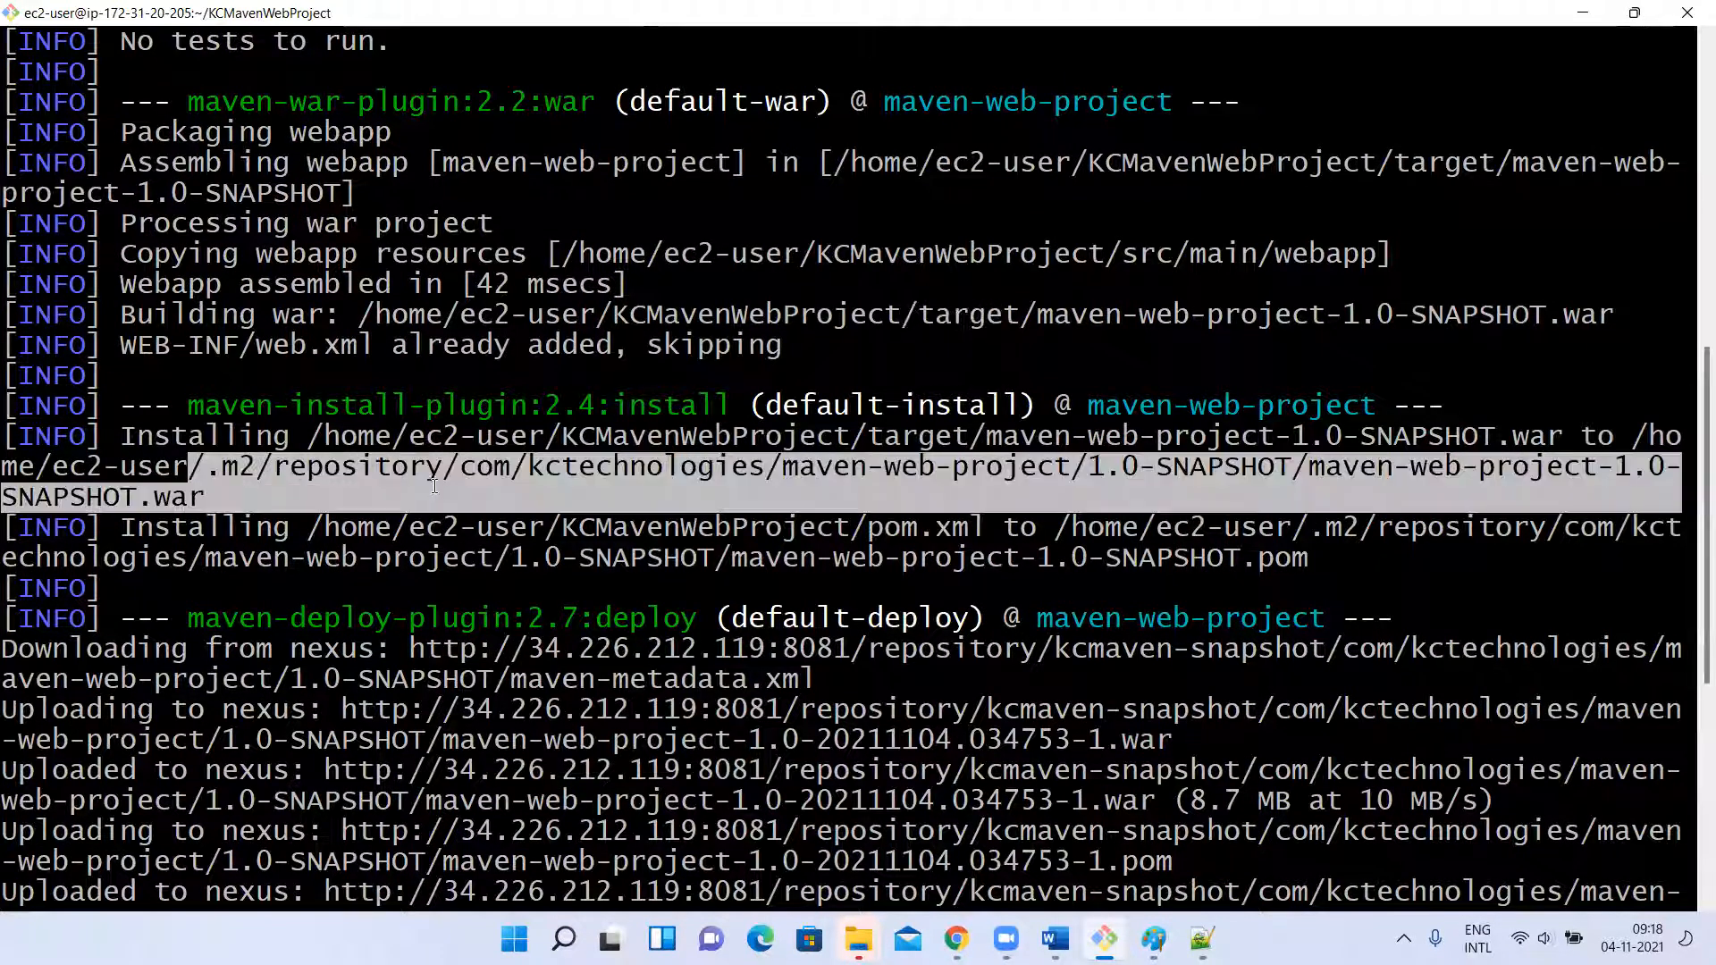
pyautogui.scroll(4, 446, 465)
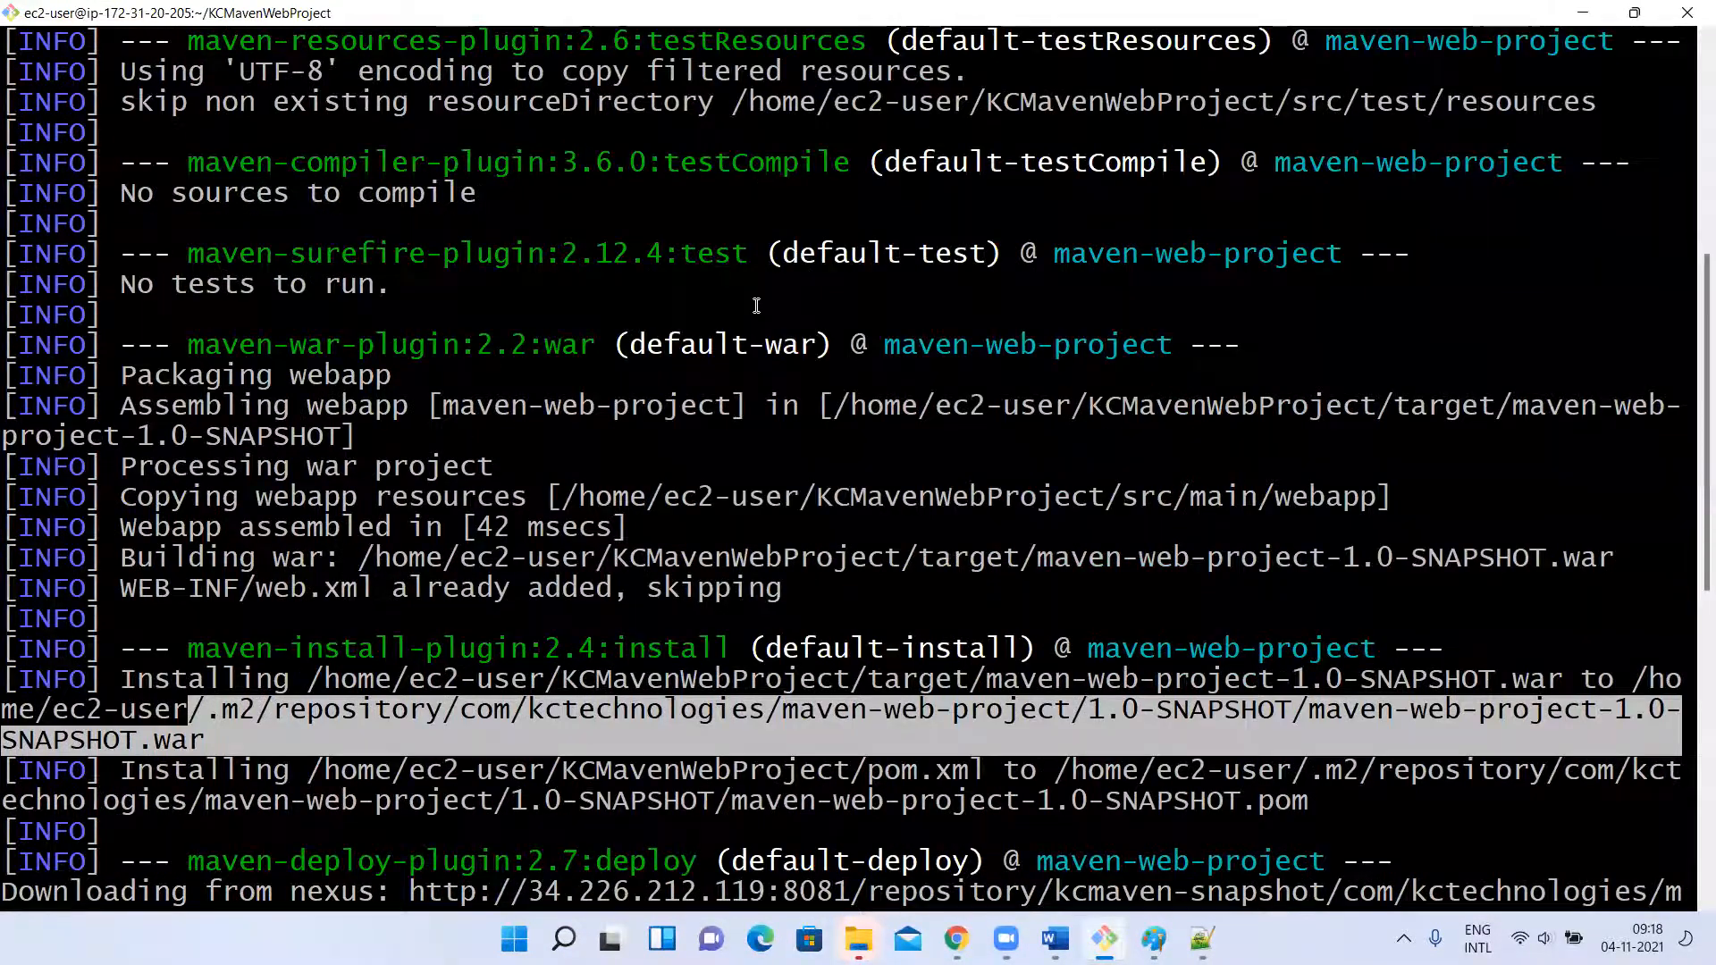
# Examine the default-war, default-install and default-deploy headings and the "Uploading to nexus" lines in the build output.
pyautogui.moveTo(707, 352); pyautogui.dragTo(882, 370)
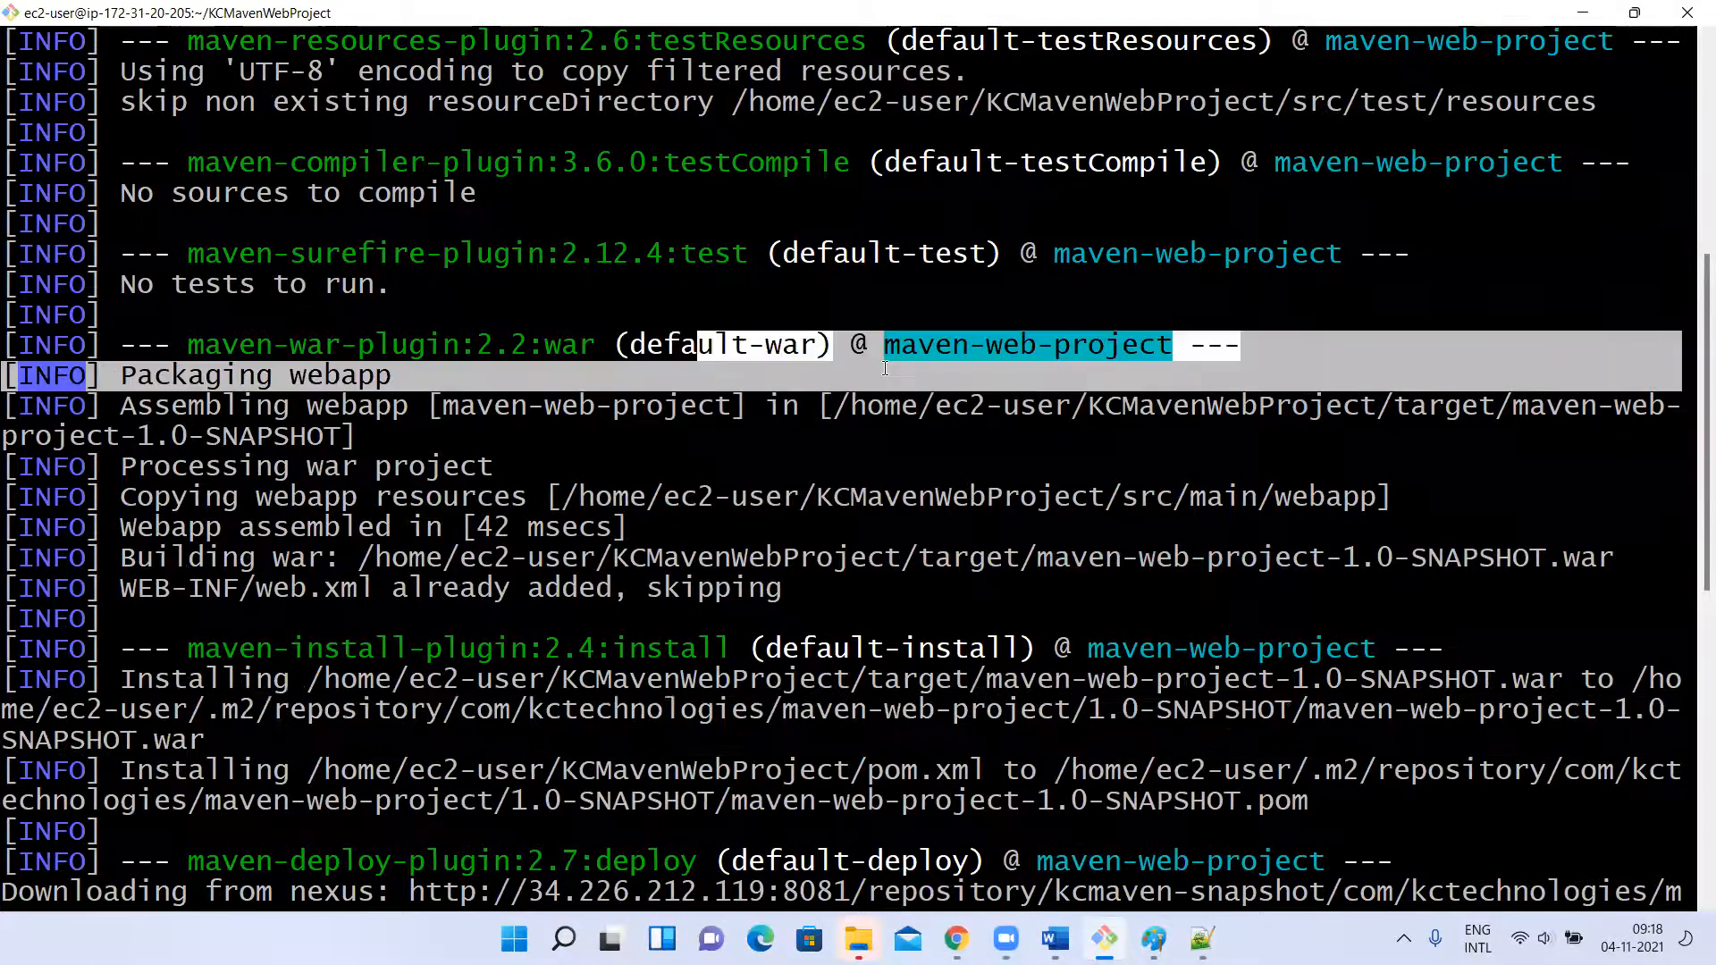
pyautogui.scroll(-5, 882, 371)
pyautogui.moveTo(792, 194); pyautogui.dragTo(1051, 170)
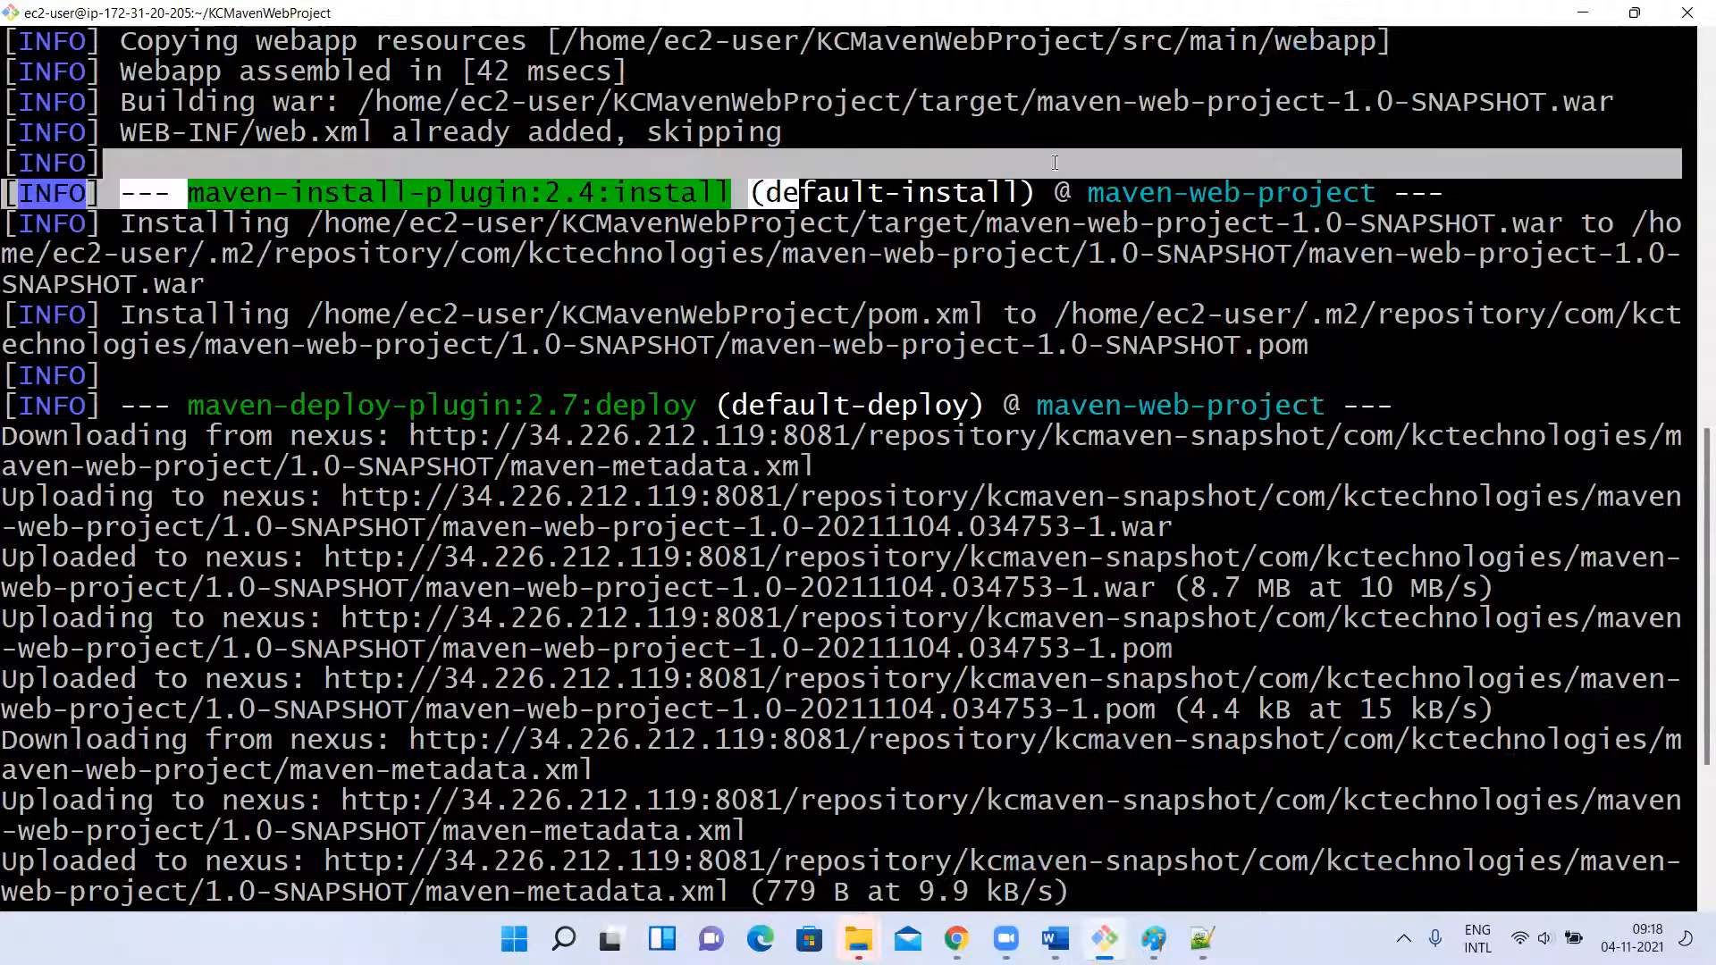
pyautogui.moveTo(744, 405); pyautogui.dragTo(1009, 383)
pyautogui.click(1008, 382)
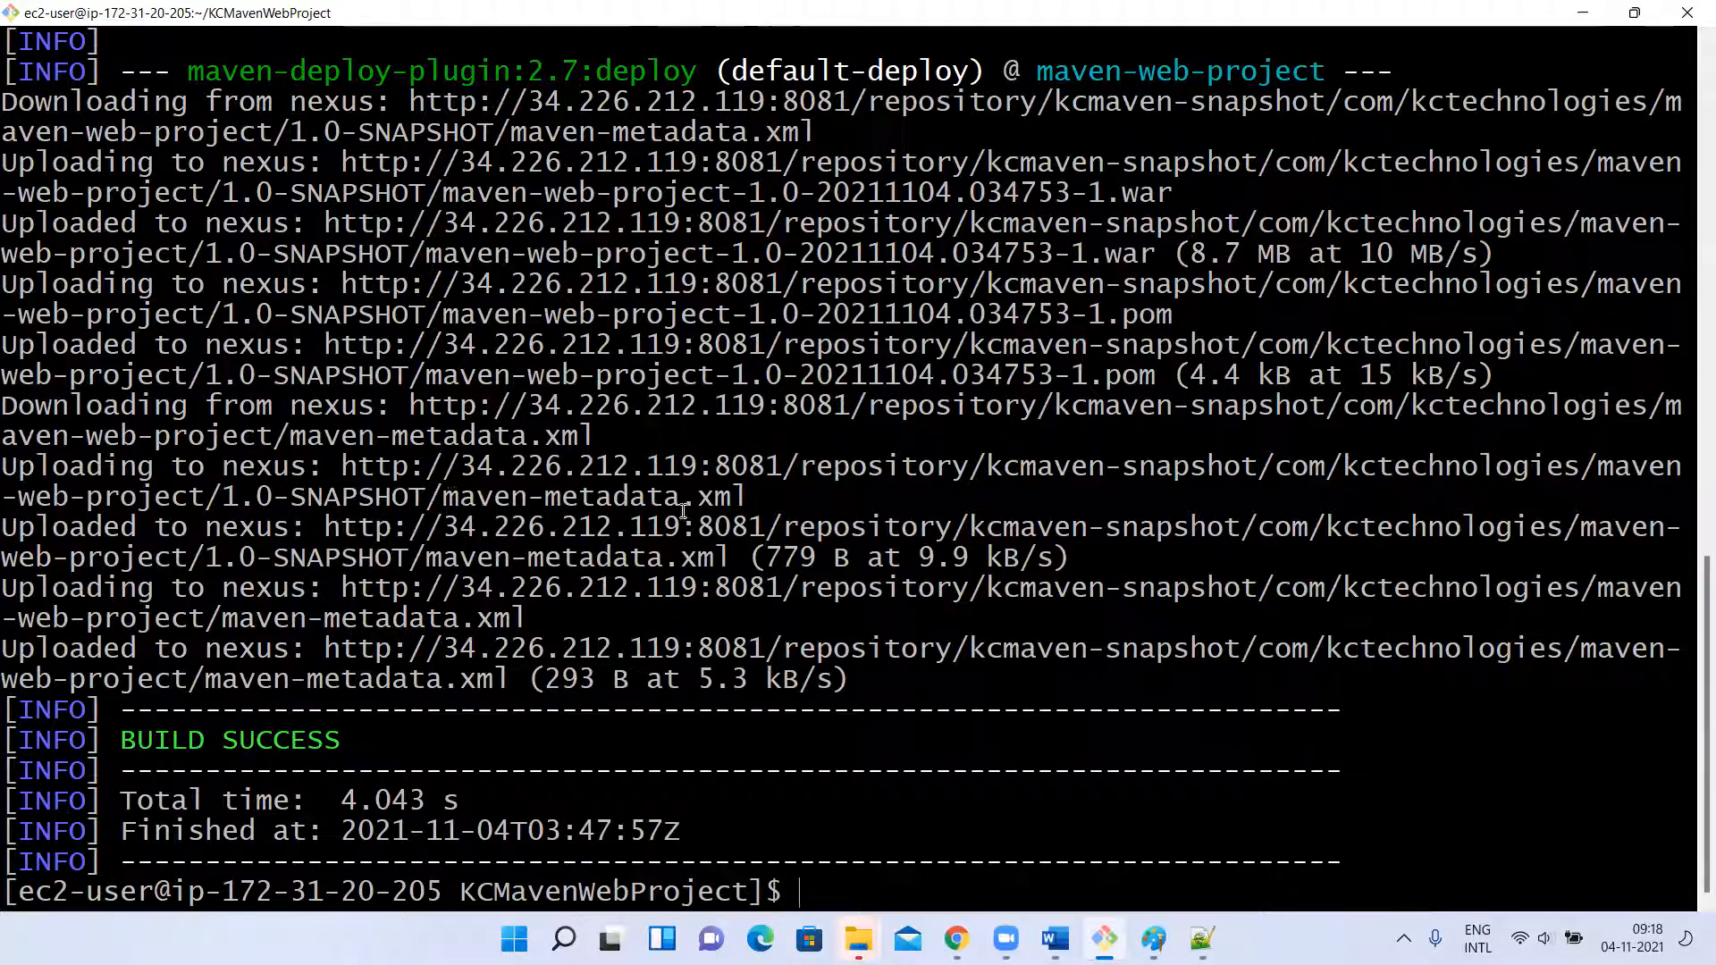
pyautogui.moveTo(9, 586); pyautogui.dragTo(291, 592)
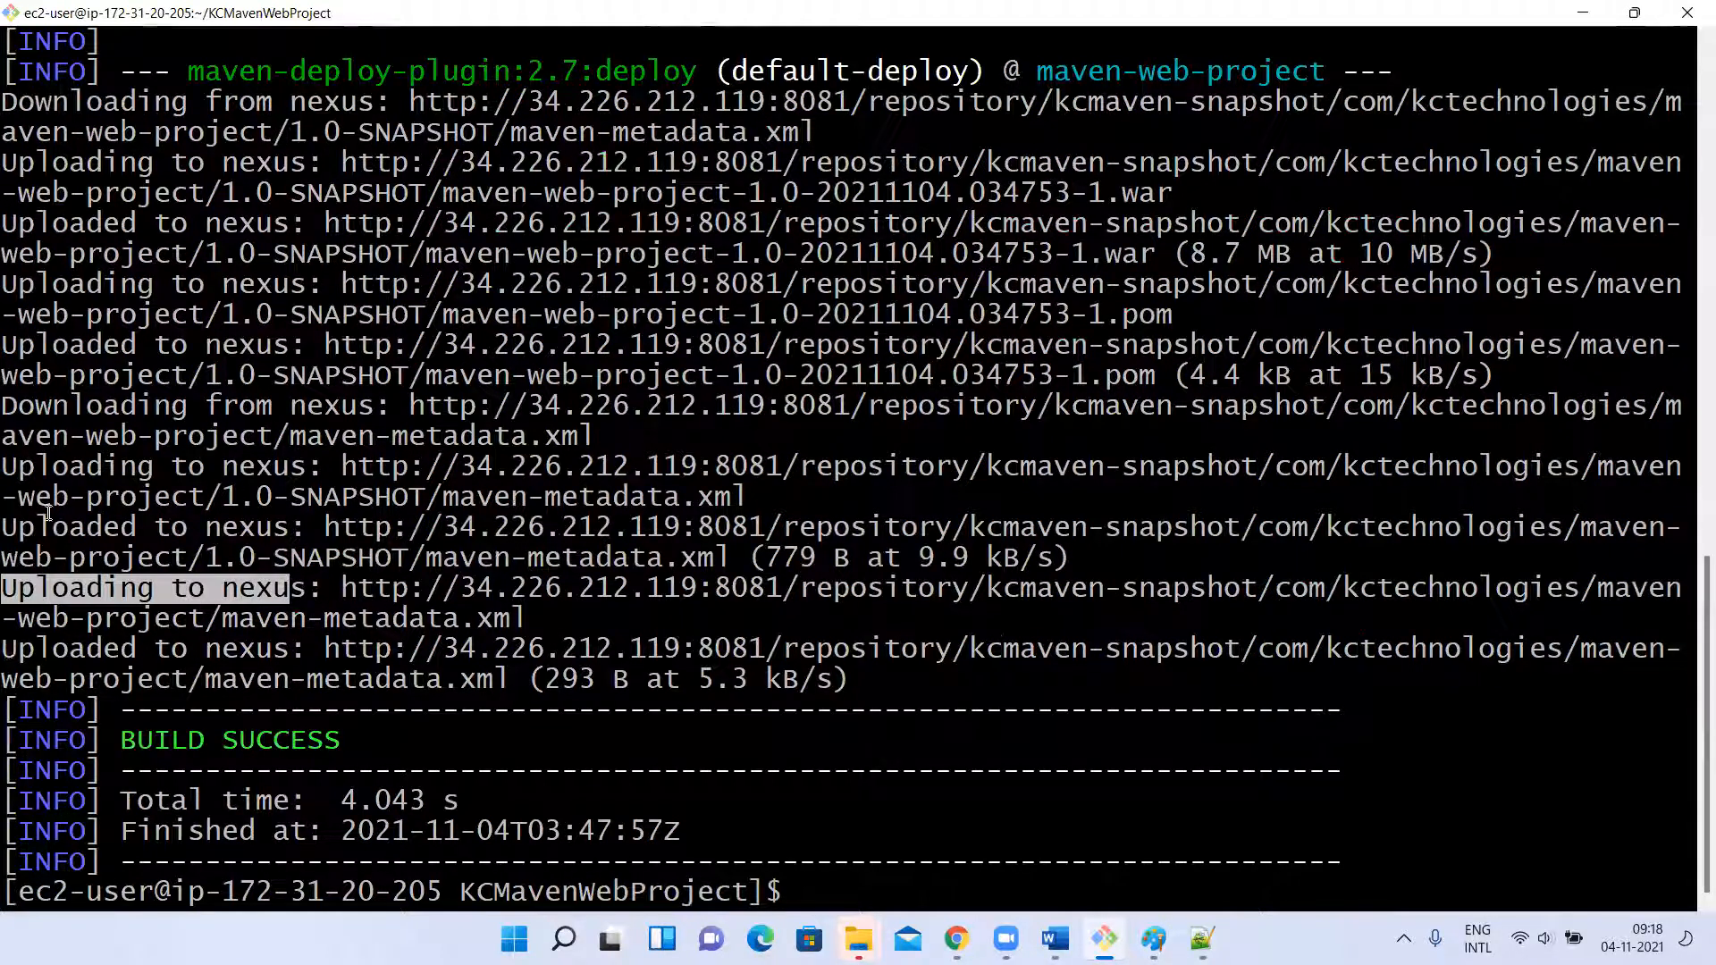
pyautogui.moveTo(9, 471); pyautogui.dragTo(233, 472)
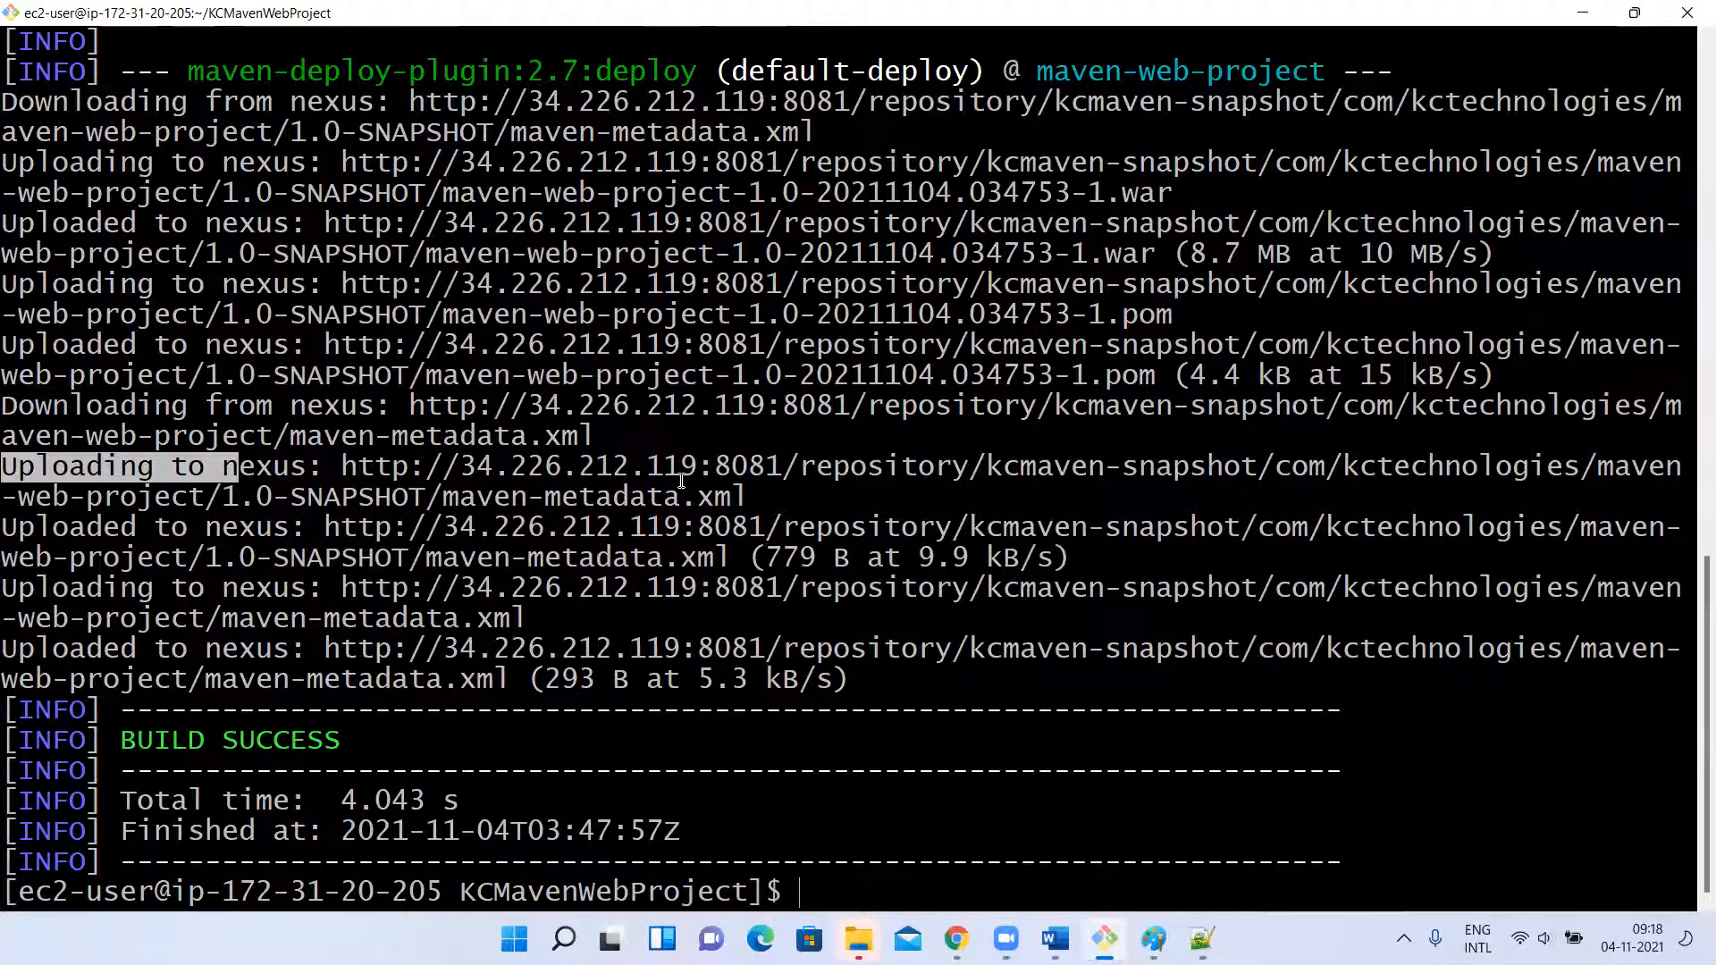
# Switch to Chrome, reload the Nexus Repository Manager page and open its list of repositories for browsing.
pyautogui.click(956, 939)
pyautogui.click(440, 59)
pyautogui.press('Return')
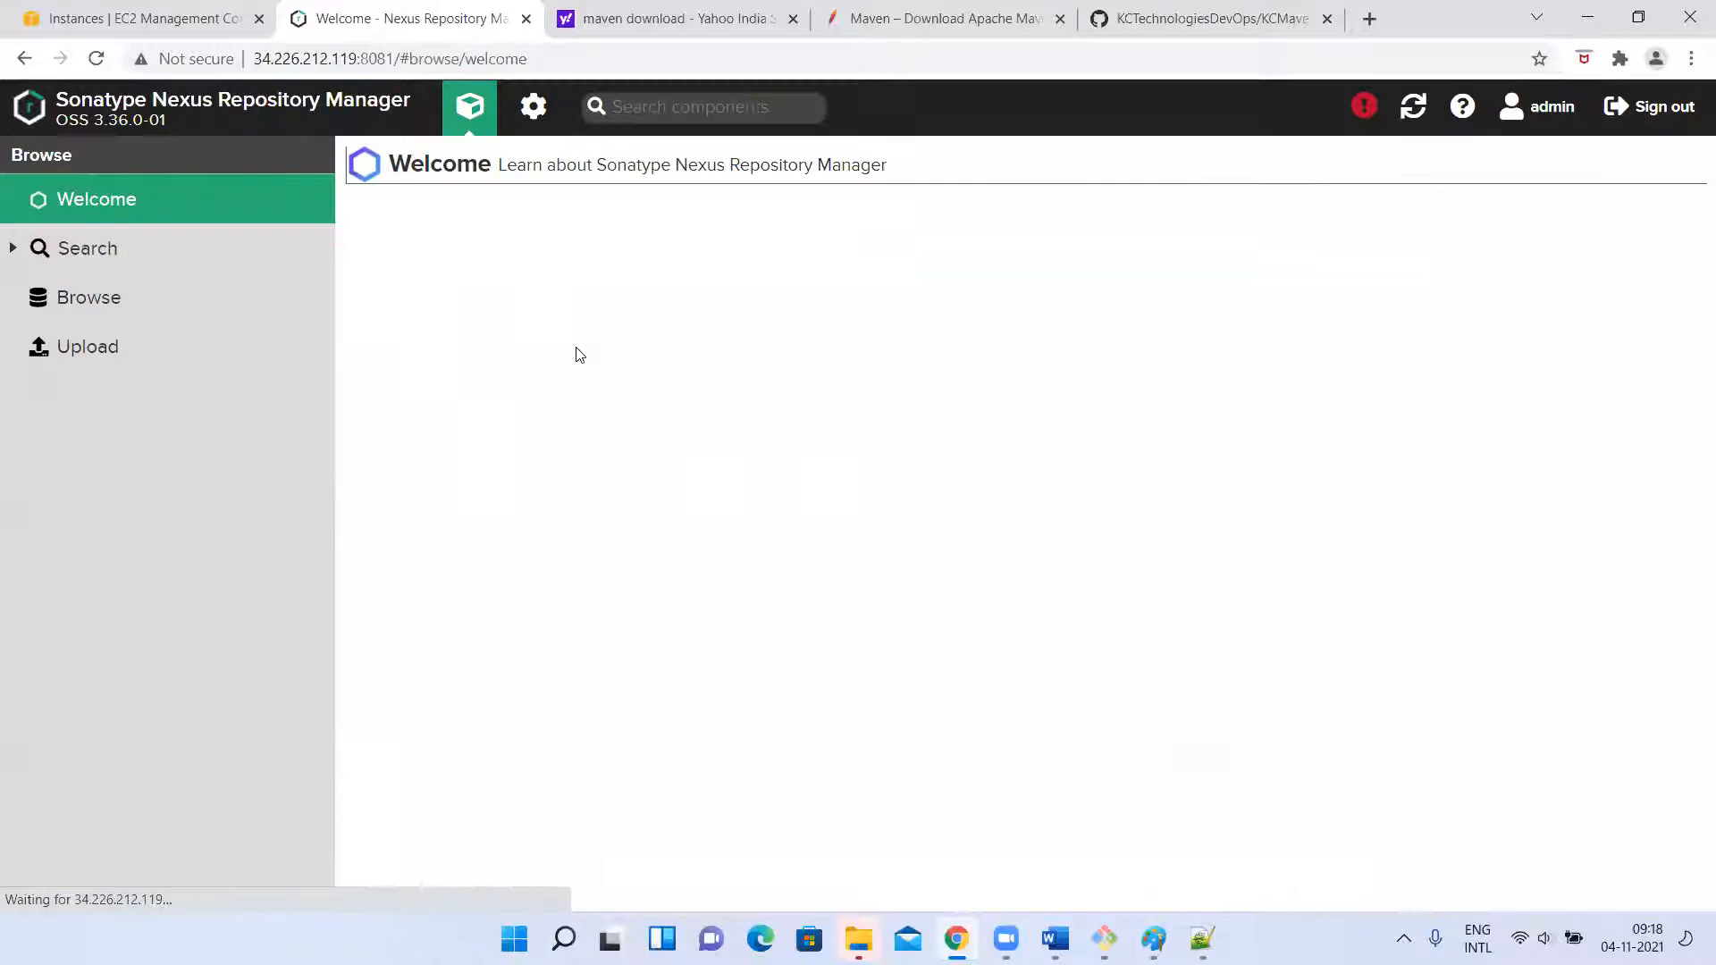
pyautogui.click(77, 332)
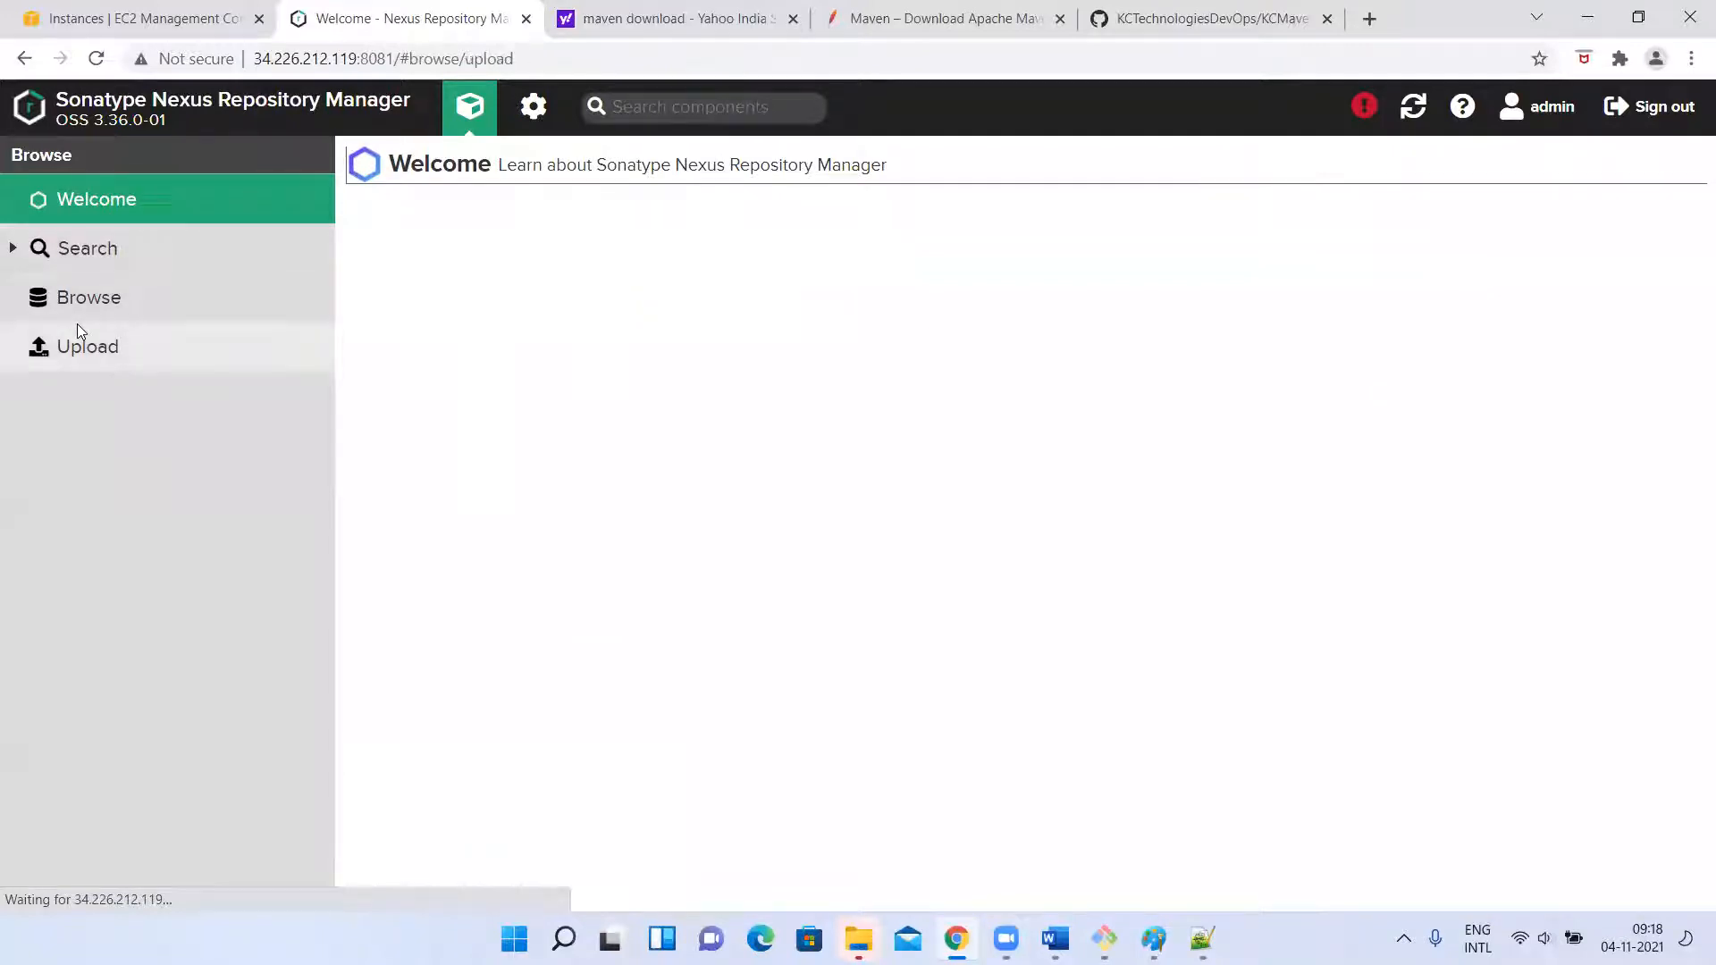
pyautogui.click(117, 304)
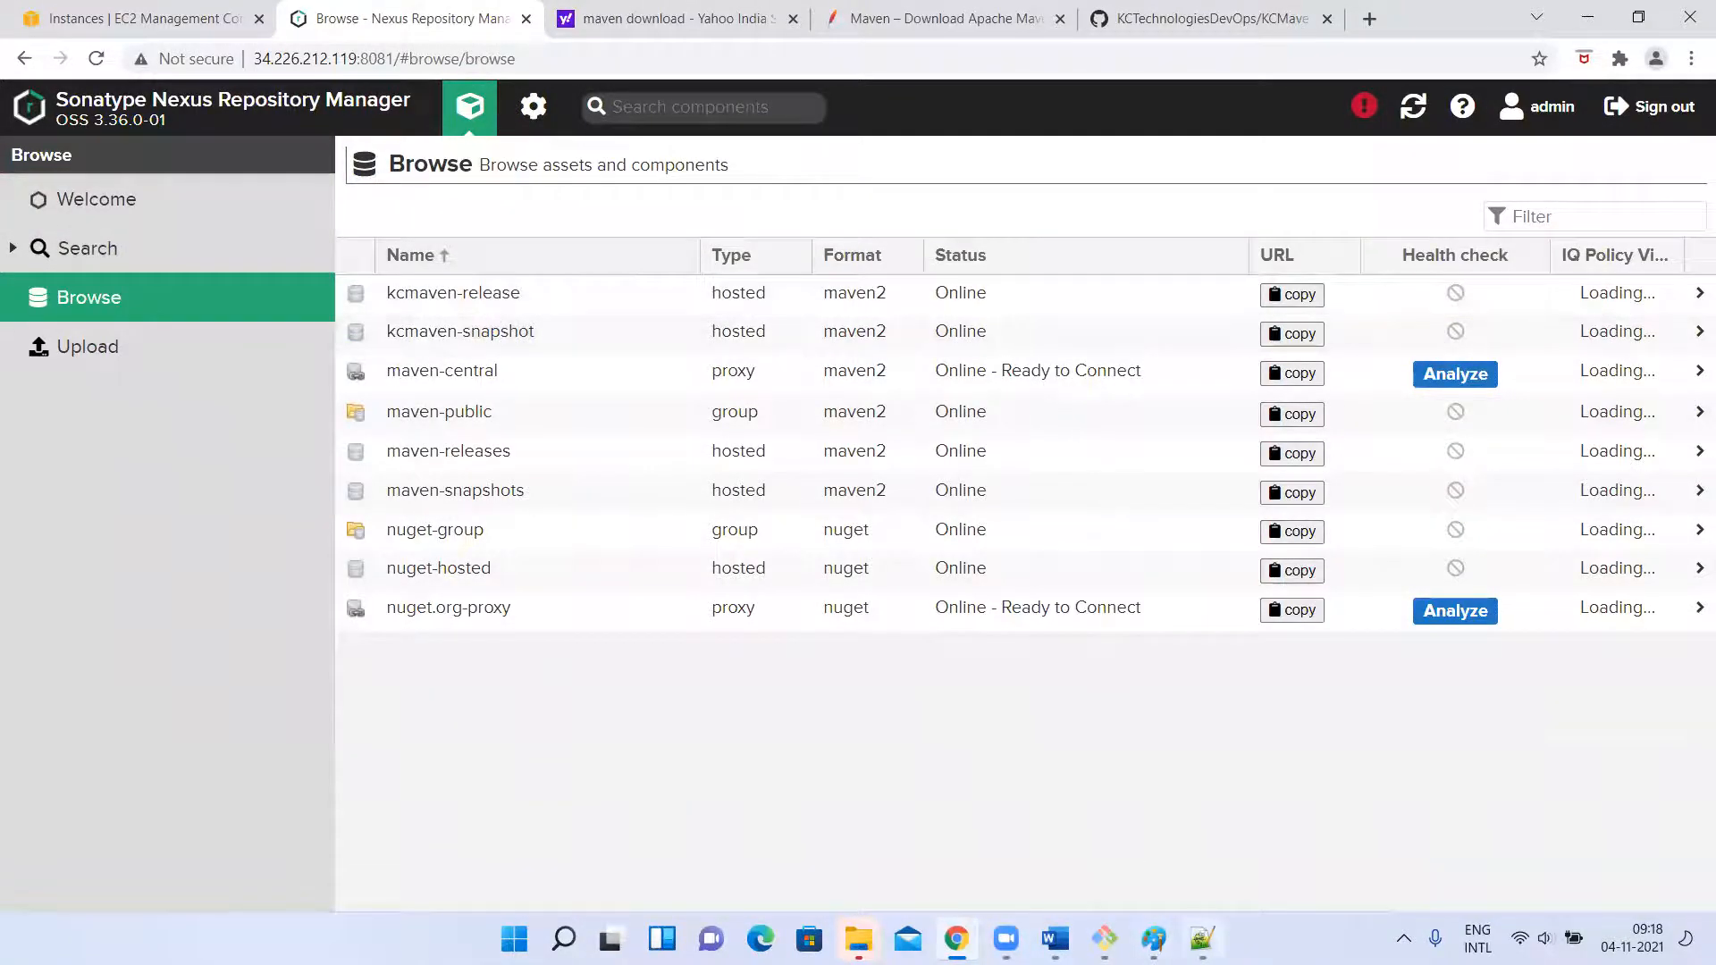
# Check the project version at the start of pom.xml in Notepad++ and return to Nexus in Chrome.
pyautogui.click(1202, 939)
pyautogui.scroll(15, 605, 317)
pyautogui.scroll(10, 605, 318)
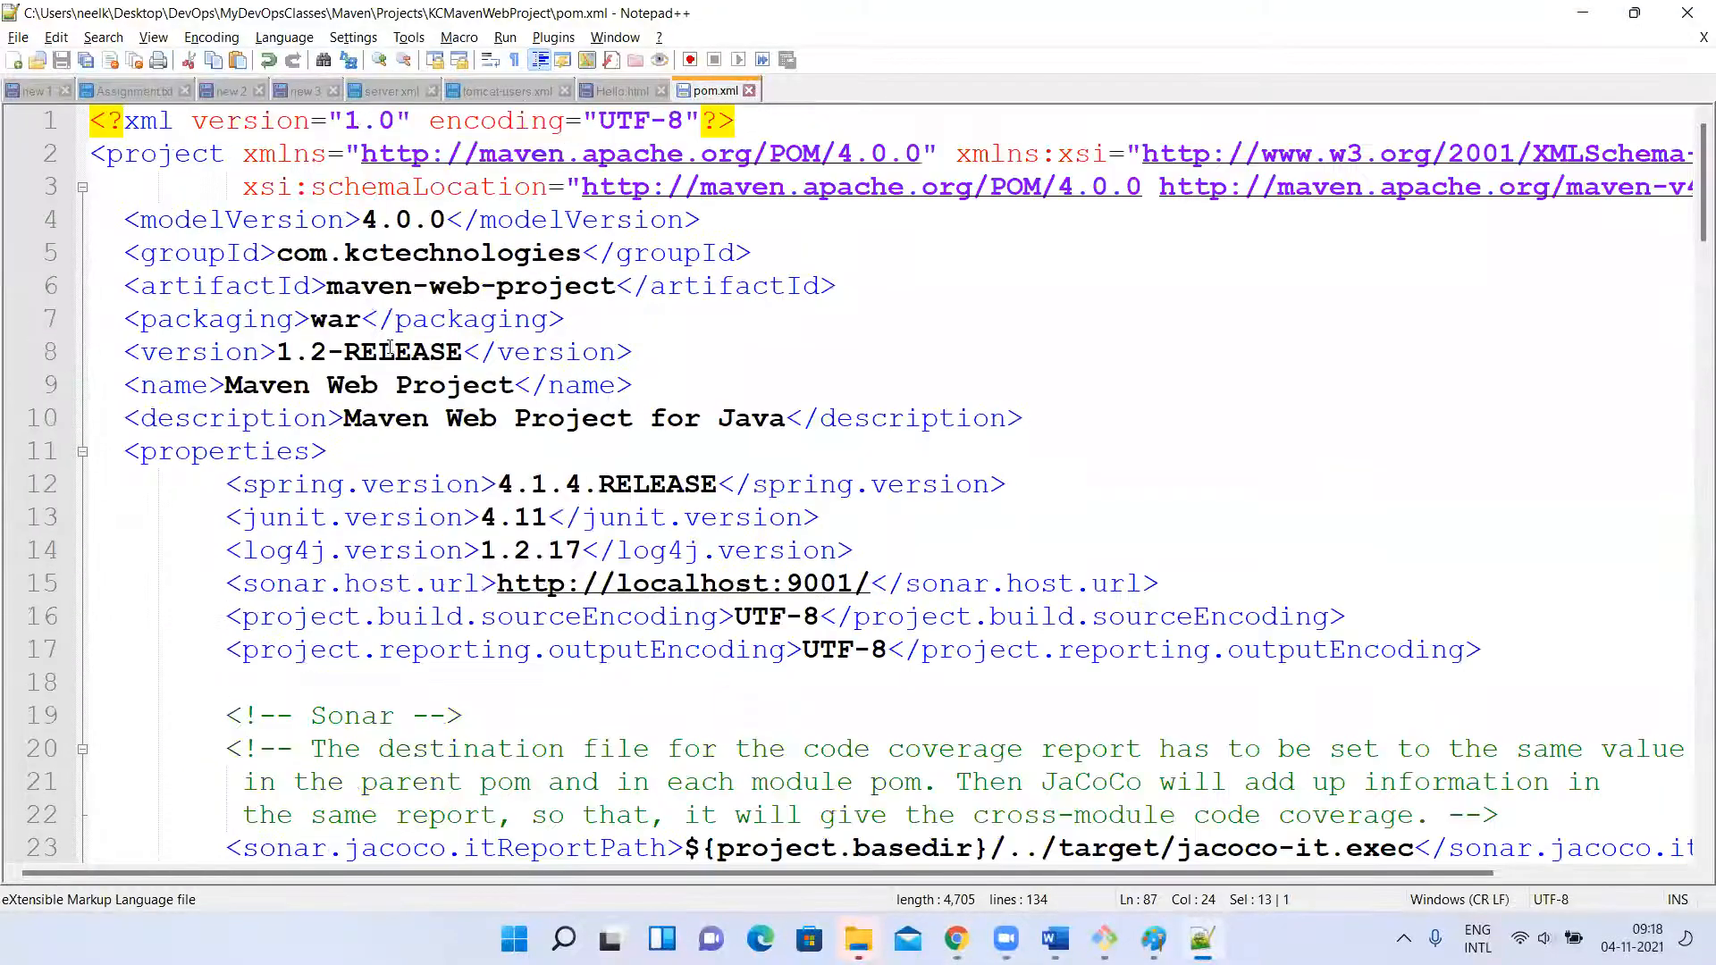
pyautogui.hotkey('alt', 'Tab')
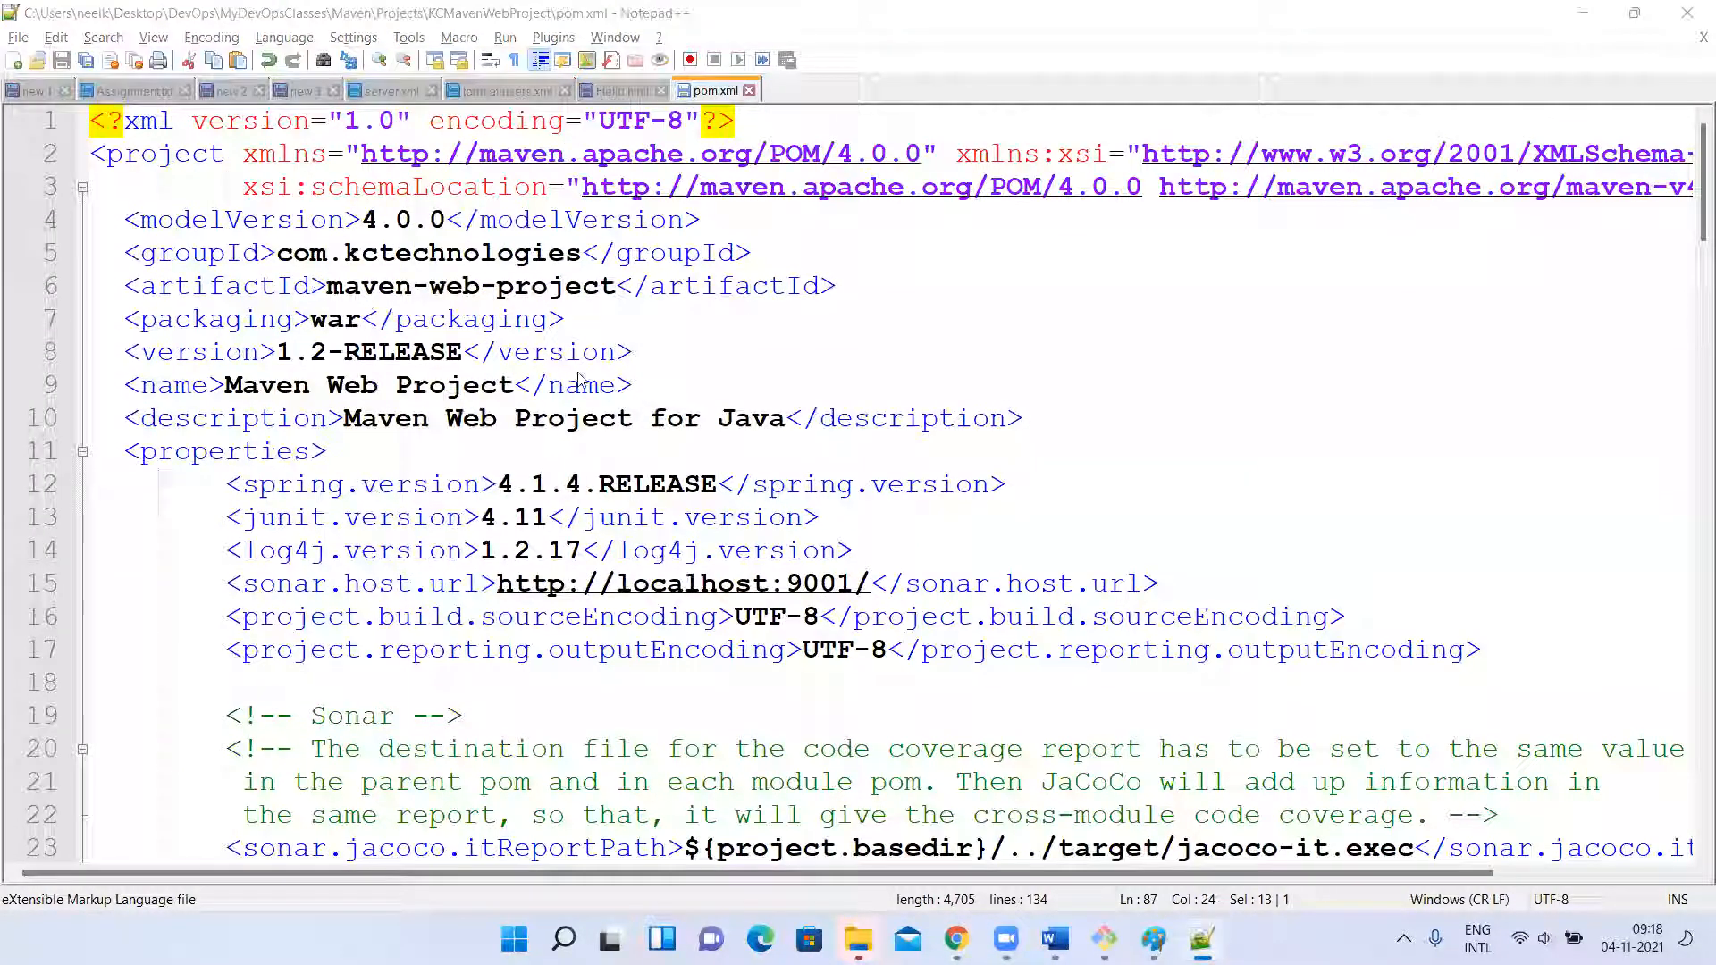
# Inspect the kcmaven-release repository and its HTML view, close that view and return to the repository list.
pyautogui.click(449, 298)
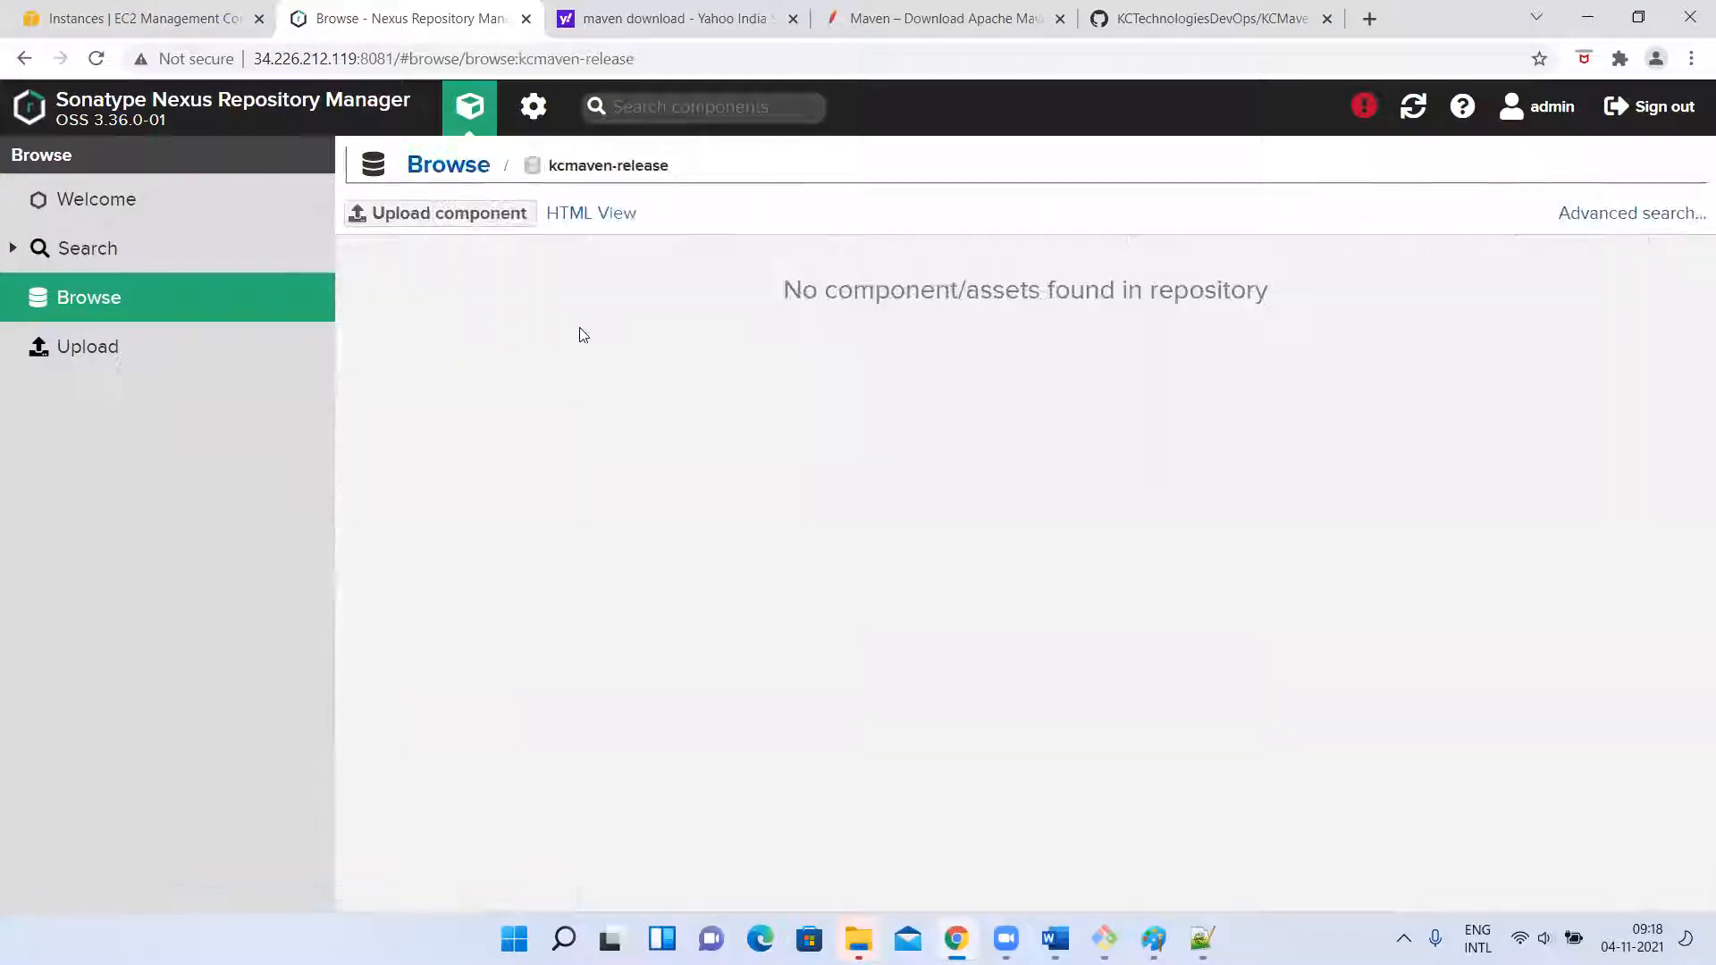
pyautogui.click(606, 216)
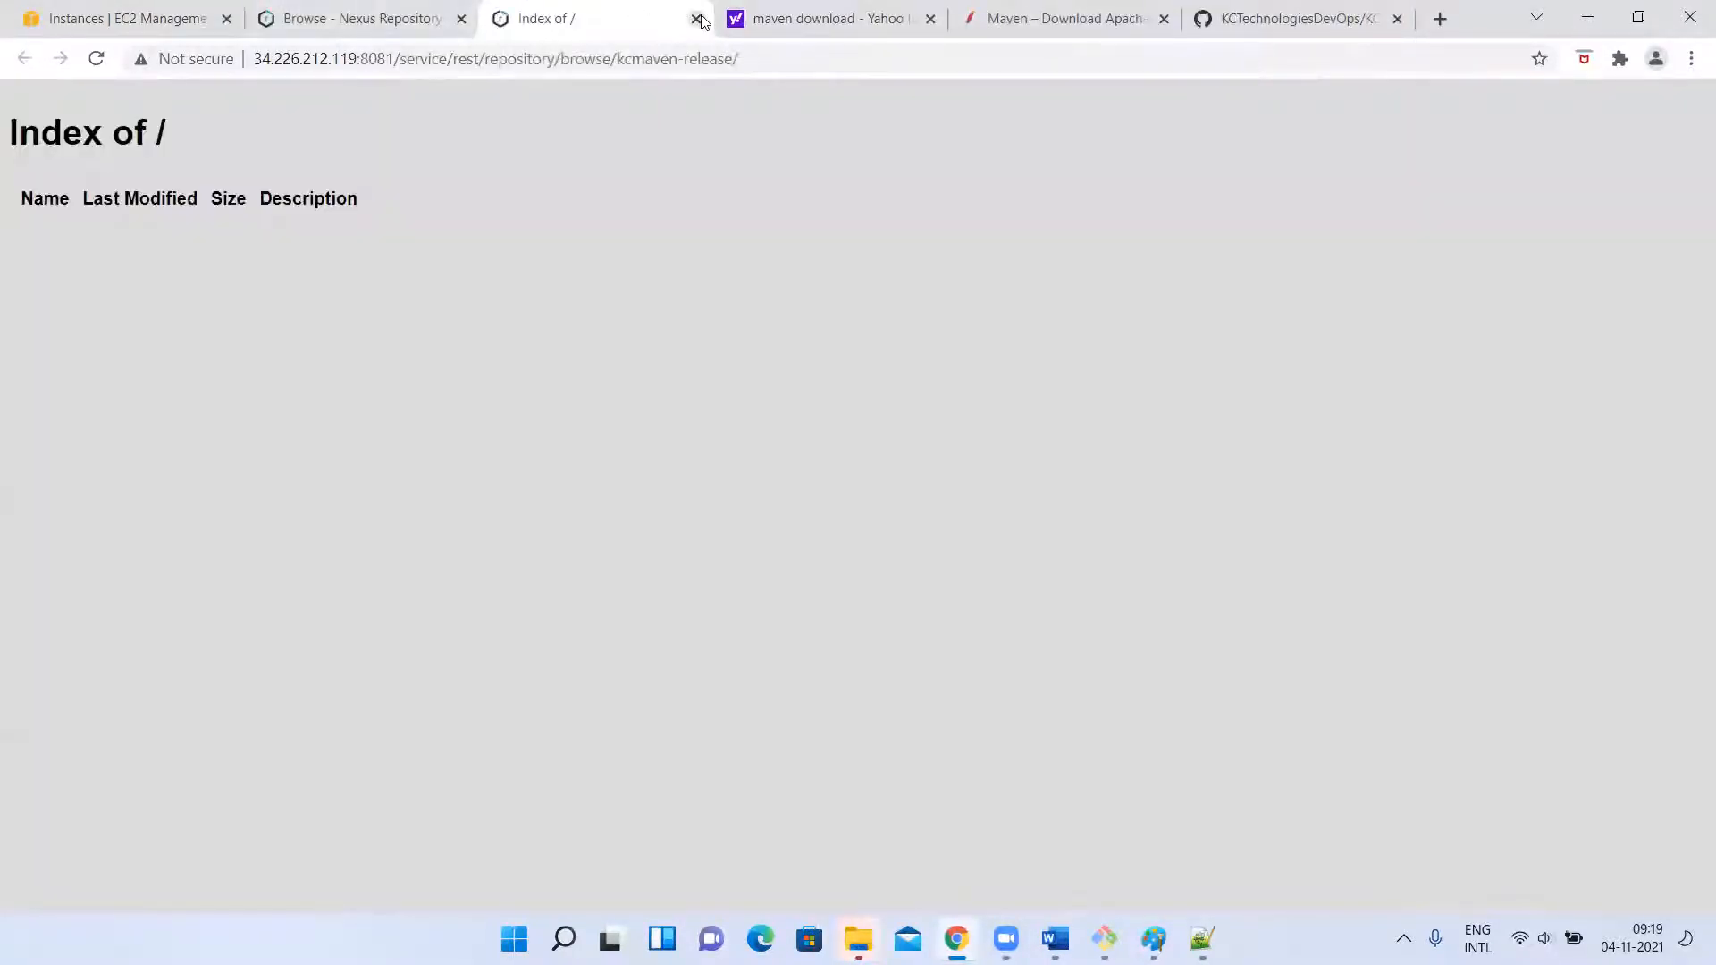
pyautogui.click(696, 18)
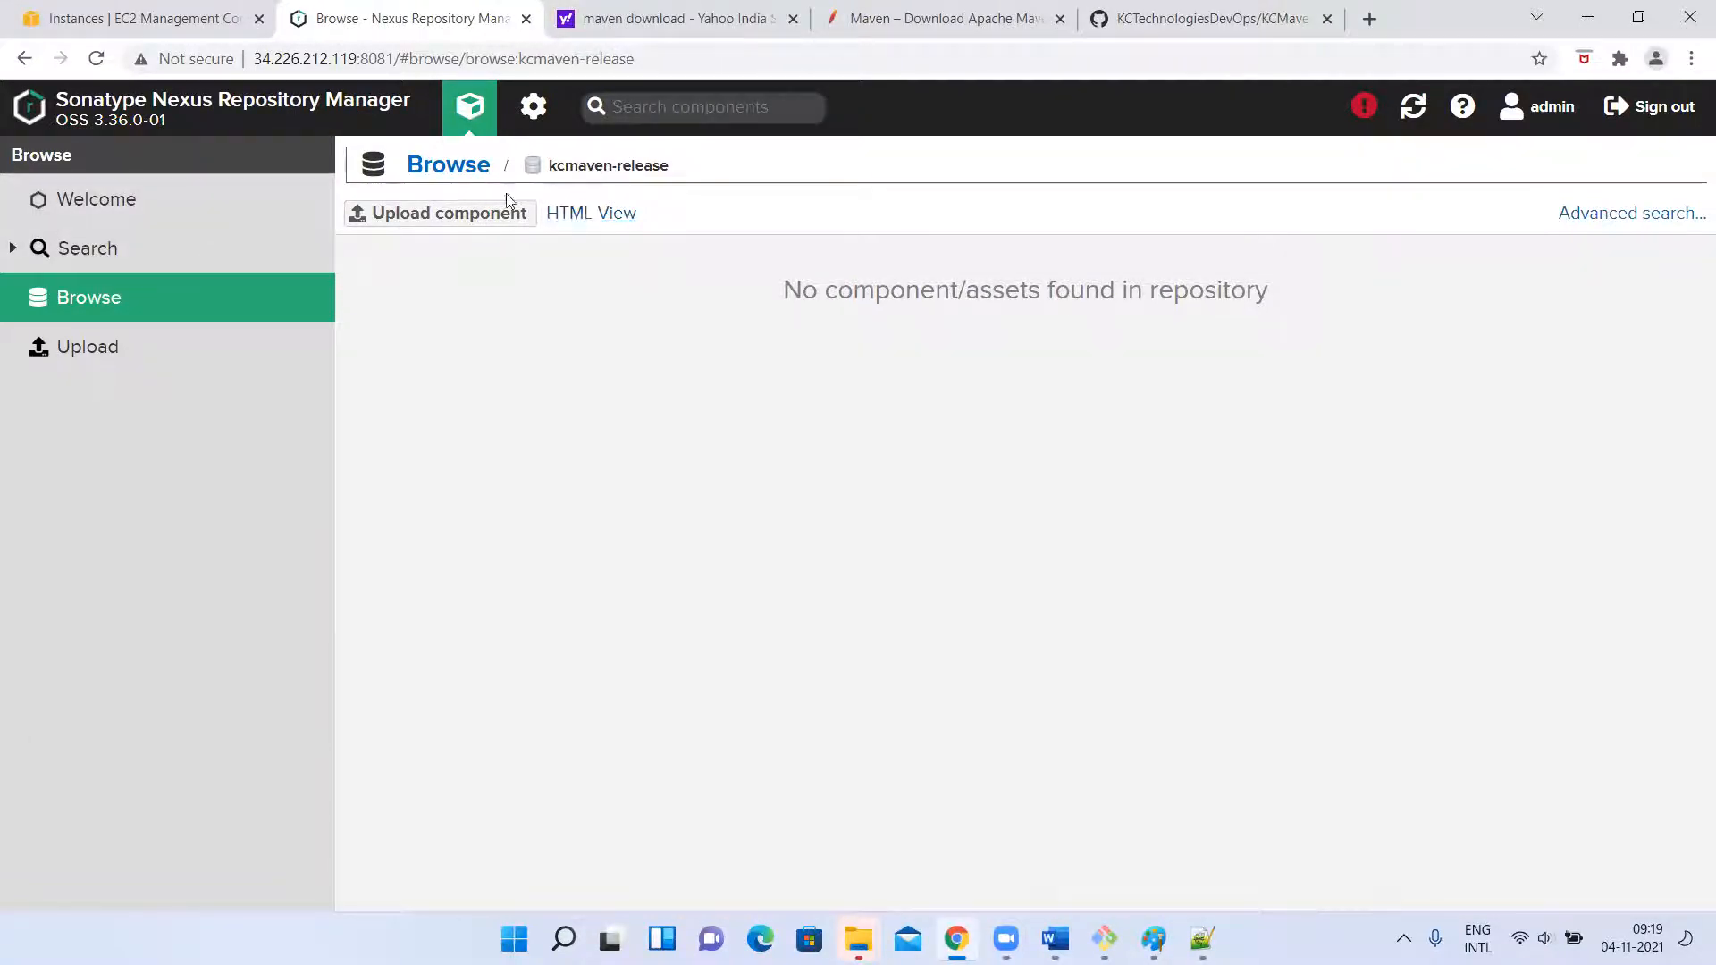
pyautogui.click(424, 167)
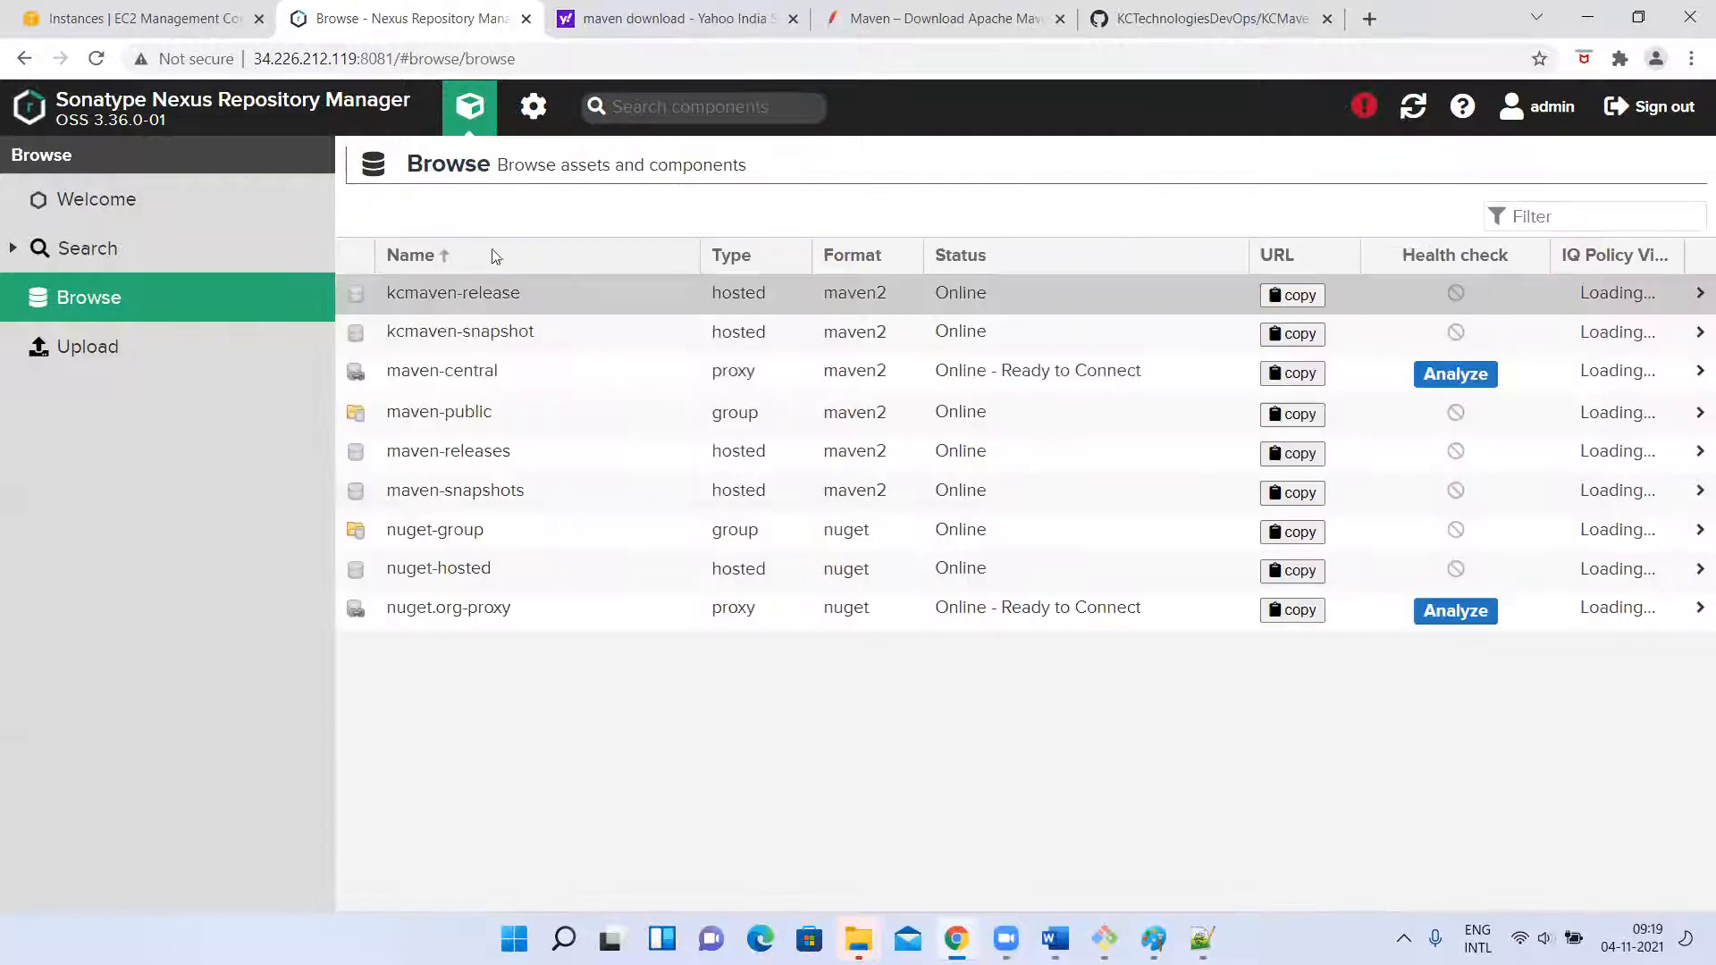
# Open the kcmaven-snapshot repository, compare it with the version and distributionManagement section of pom.xml in Notepad++, and bring up the flow diagram in Paint.
pyautogui.click(481, 324)
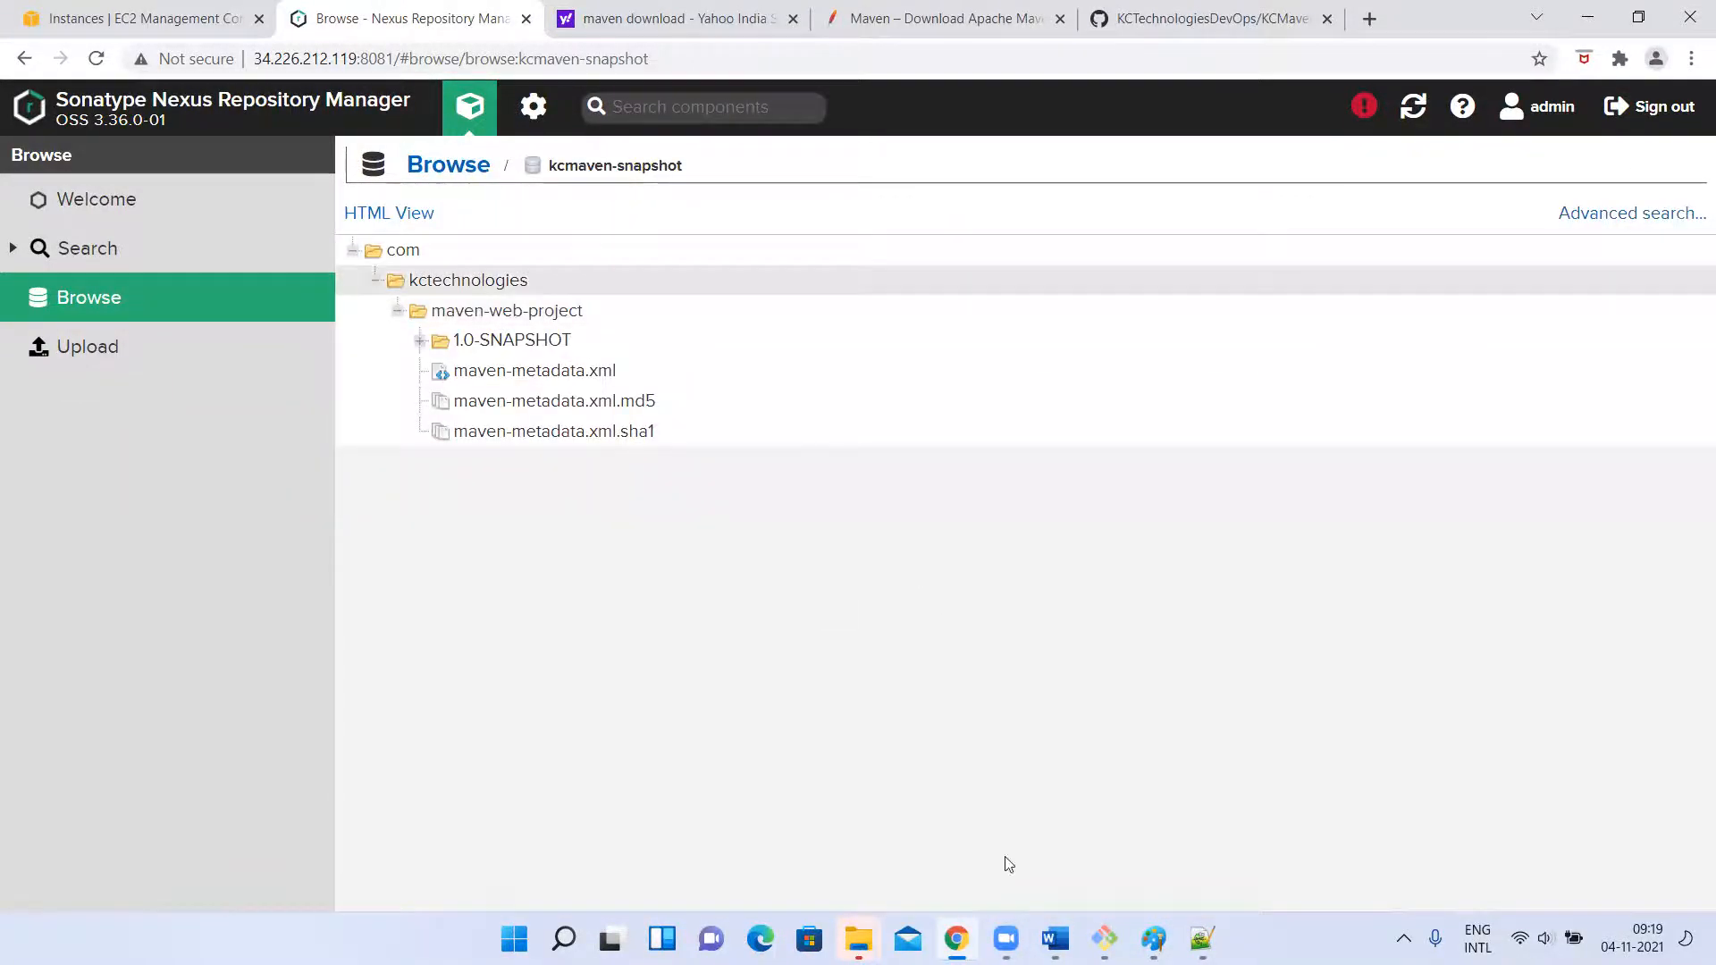
pyautogui.click(1201, 939)
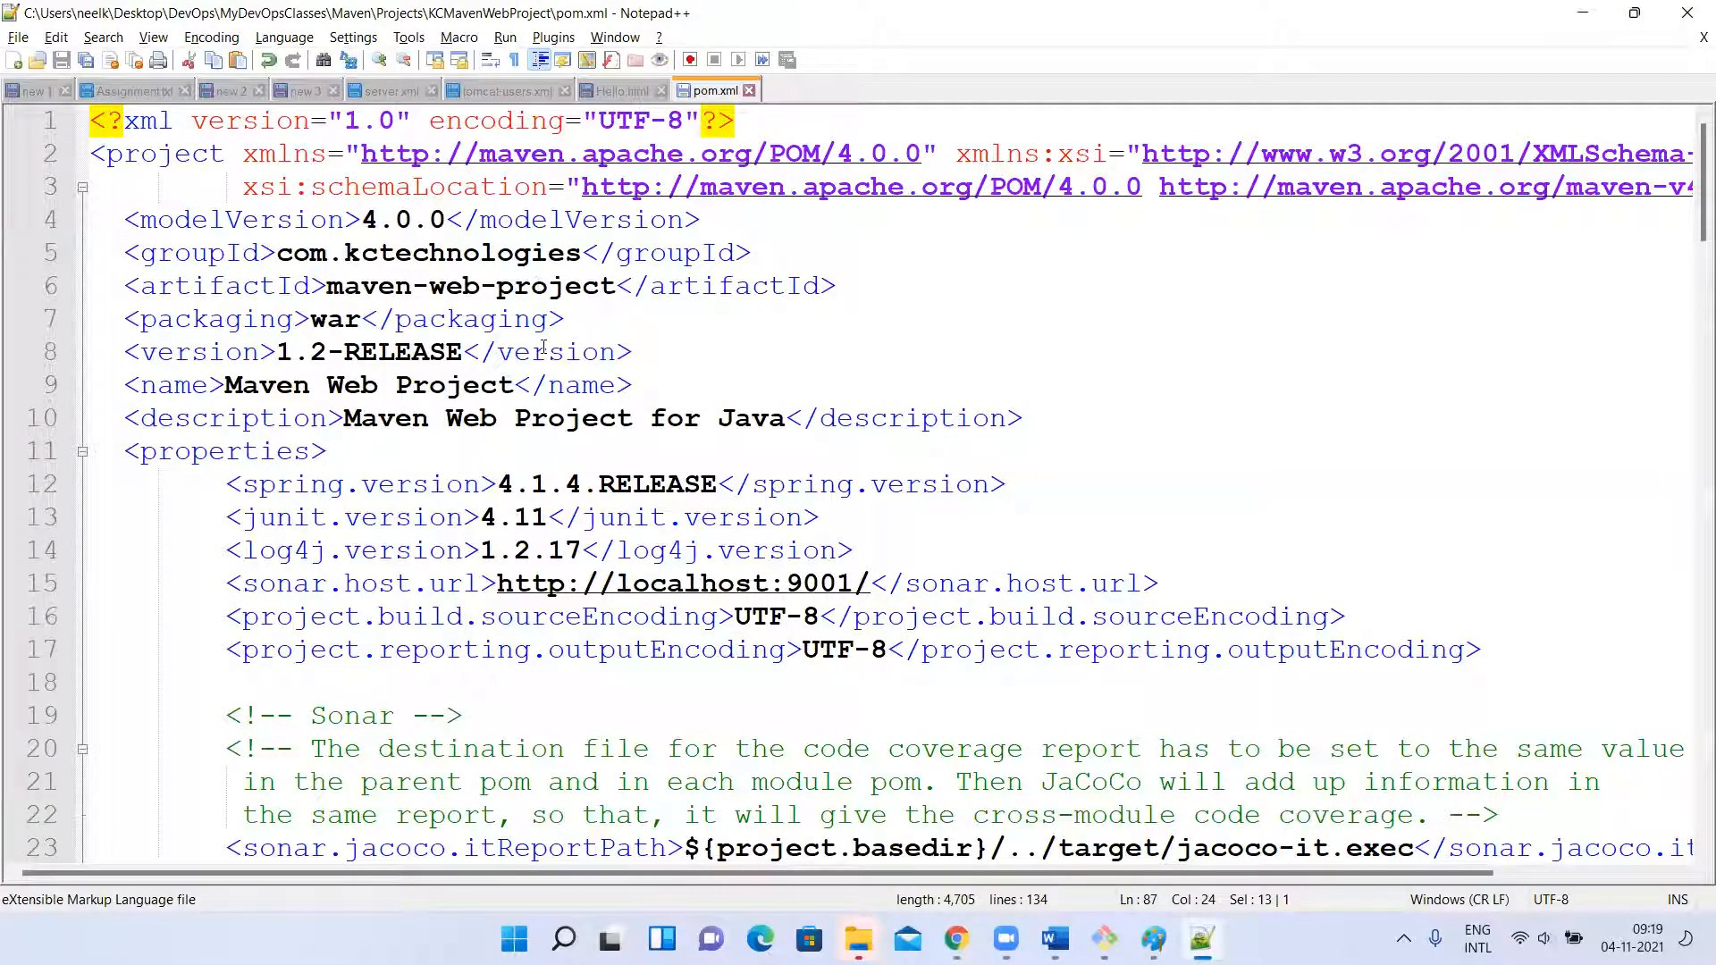
pyautogui.click(347, 351)
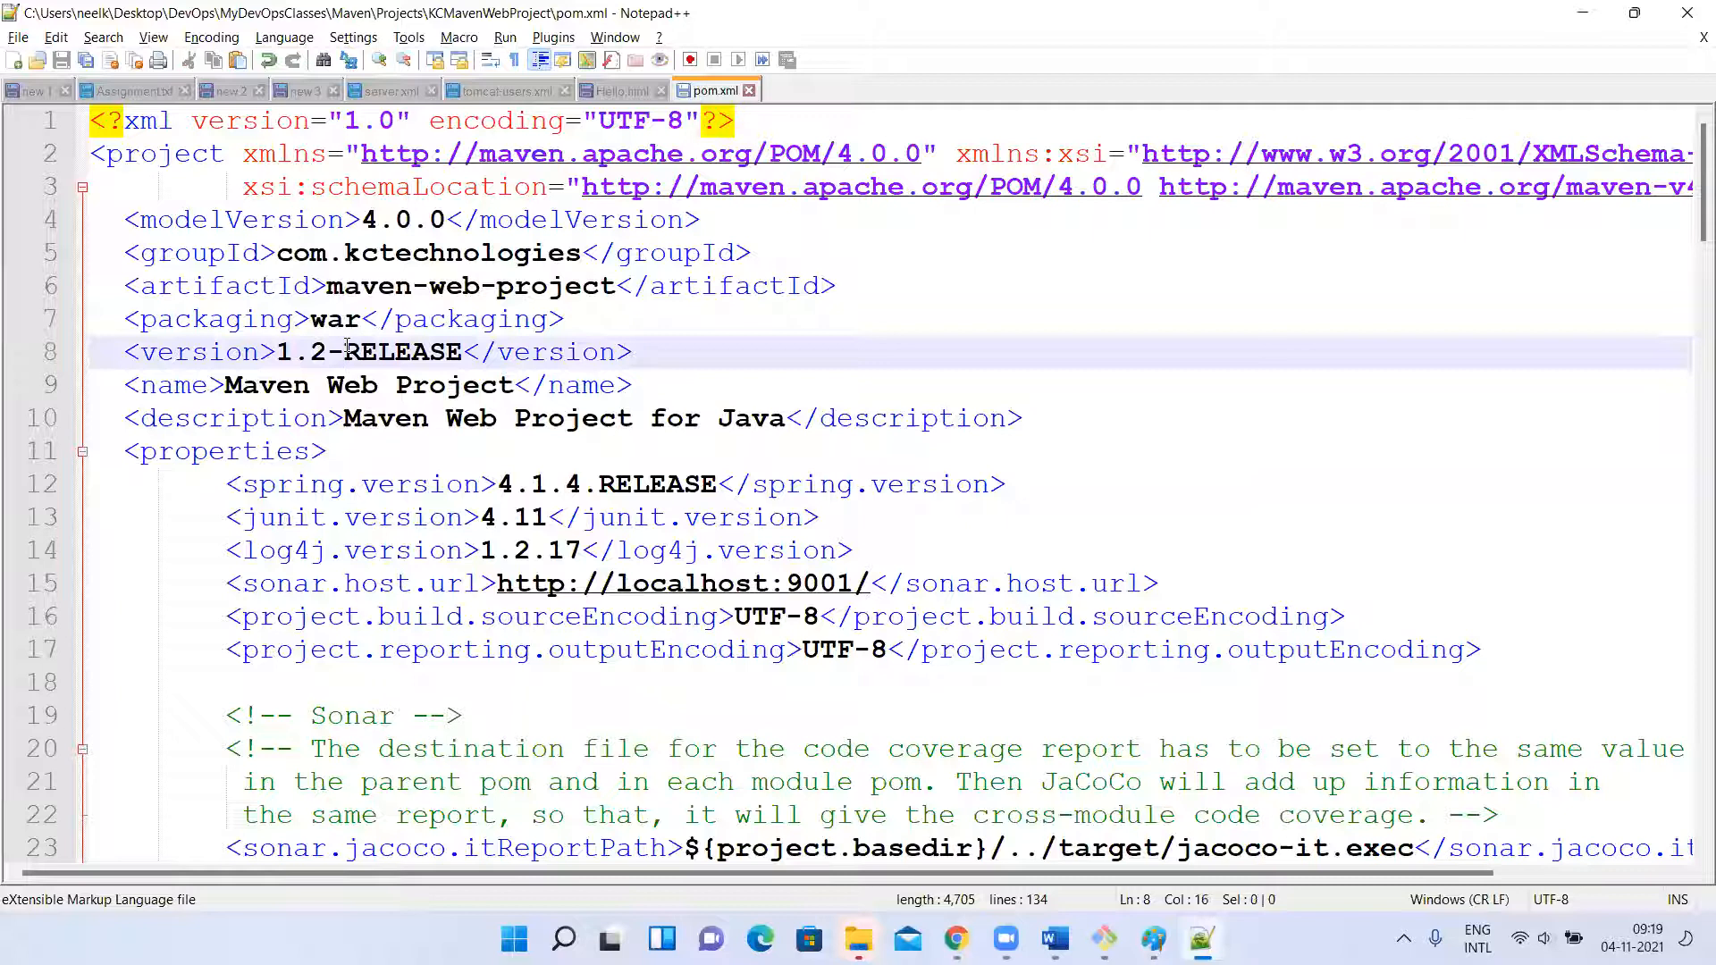
pyautogui.scroll(-20, 795, 619)
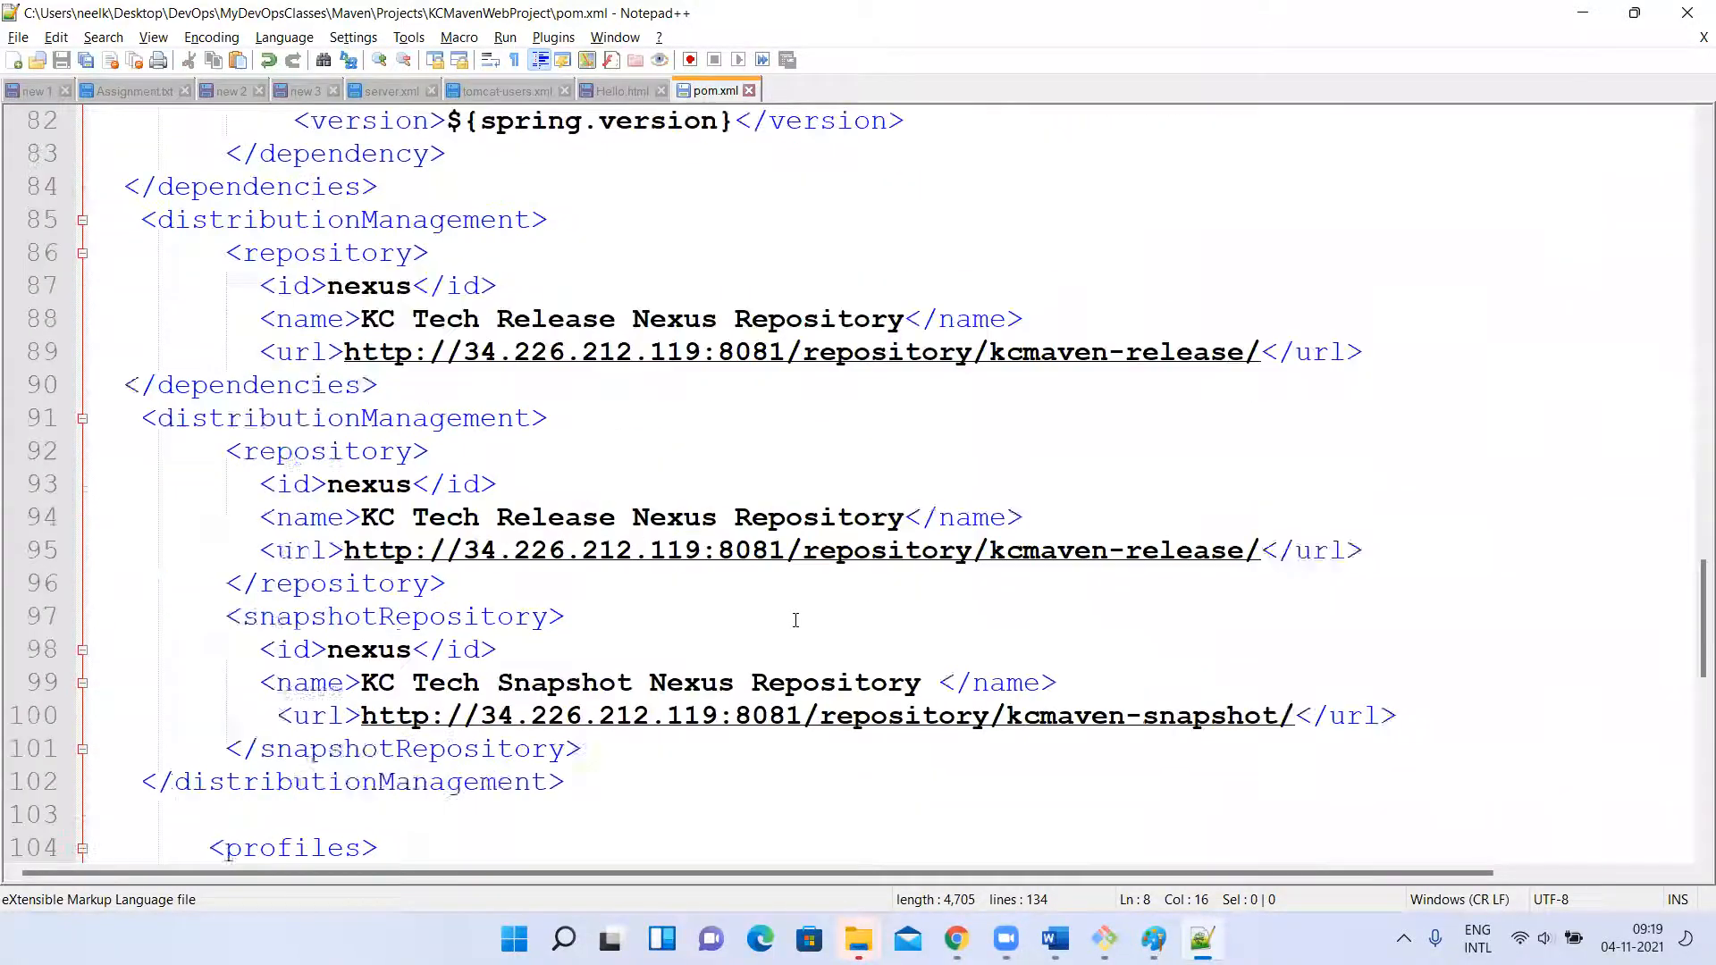
pyautogui.click(1154, 939)
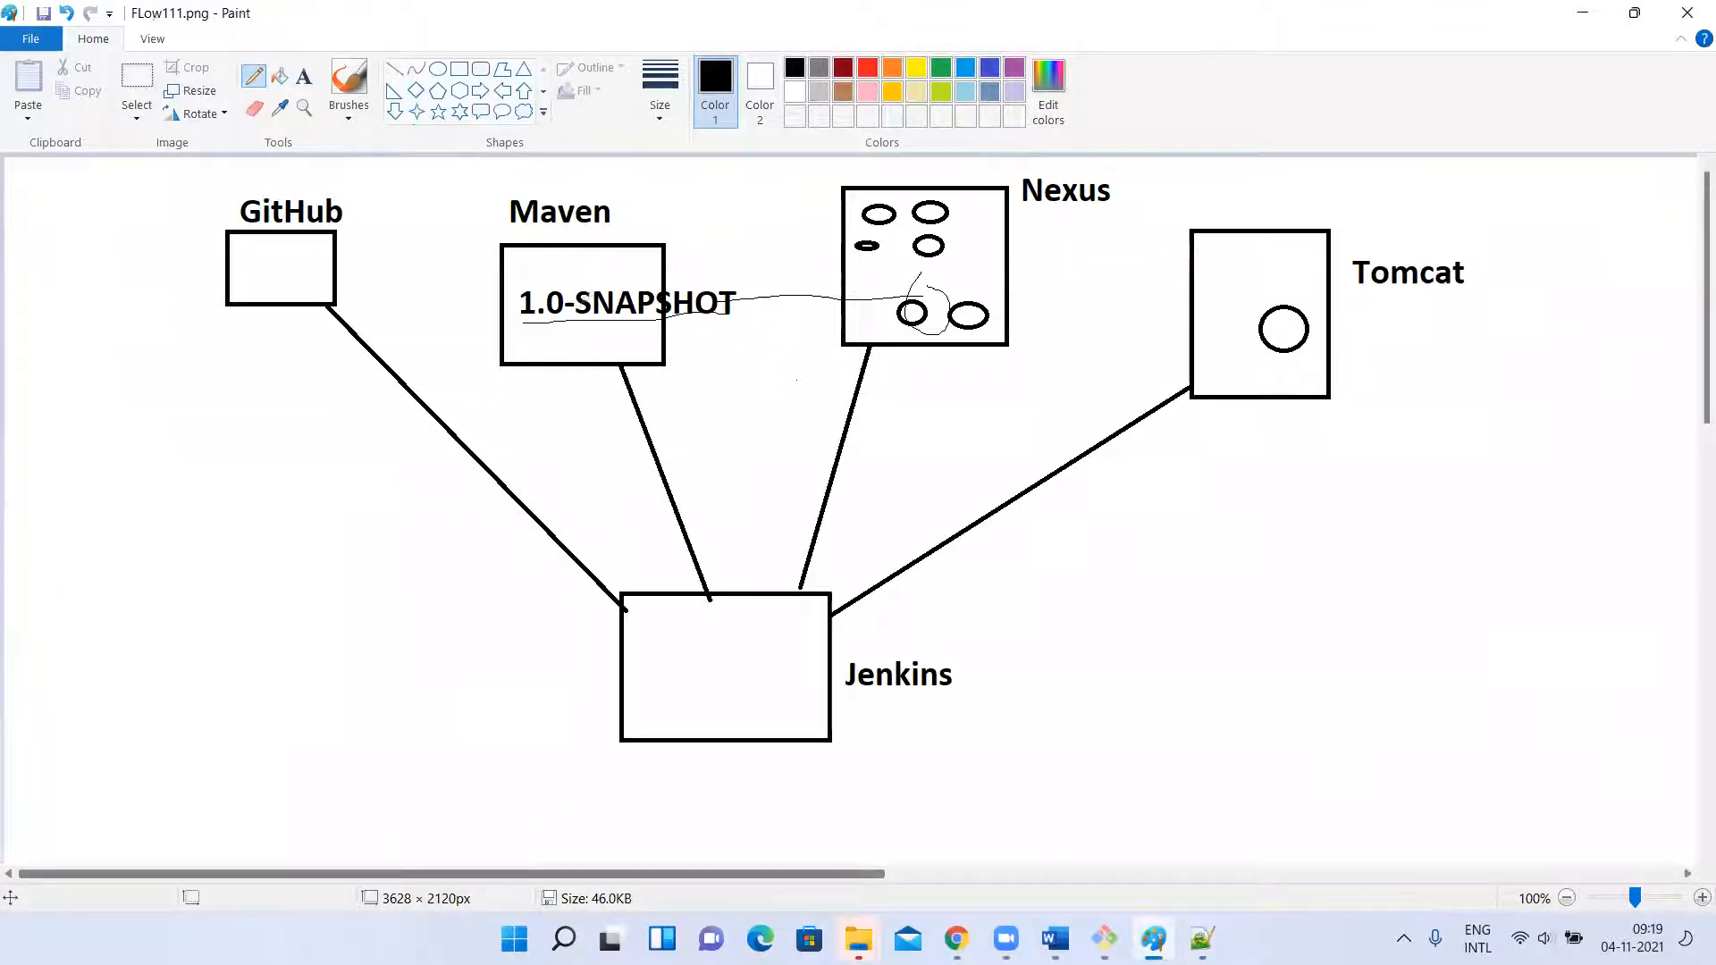
# Select the 1.0-SNAPSHOT folder of maven-web-project in Nexus and check it against the version element of pom.xml in Notepad++.
pyautogui.hotkey('alt', 'Tab')
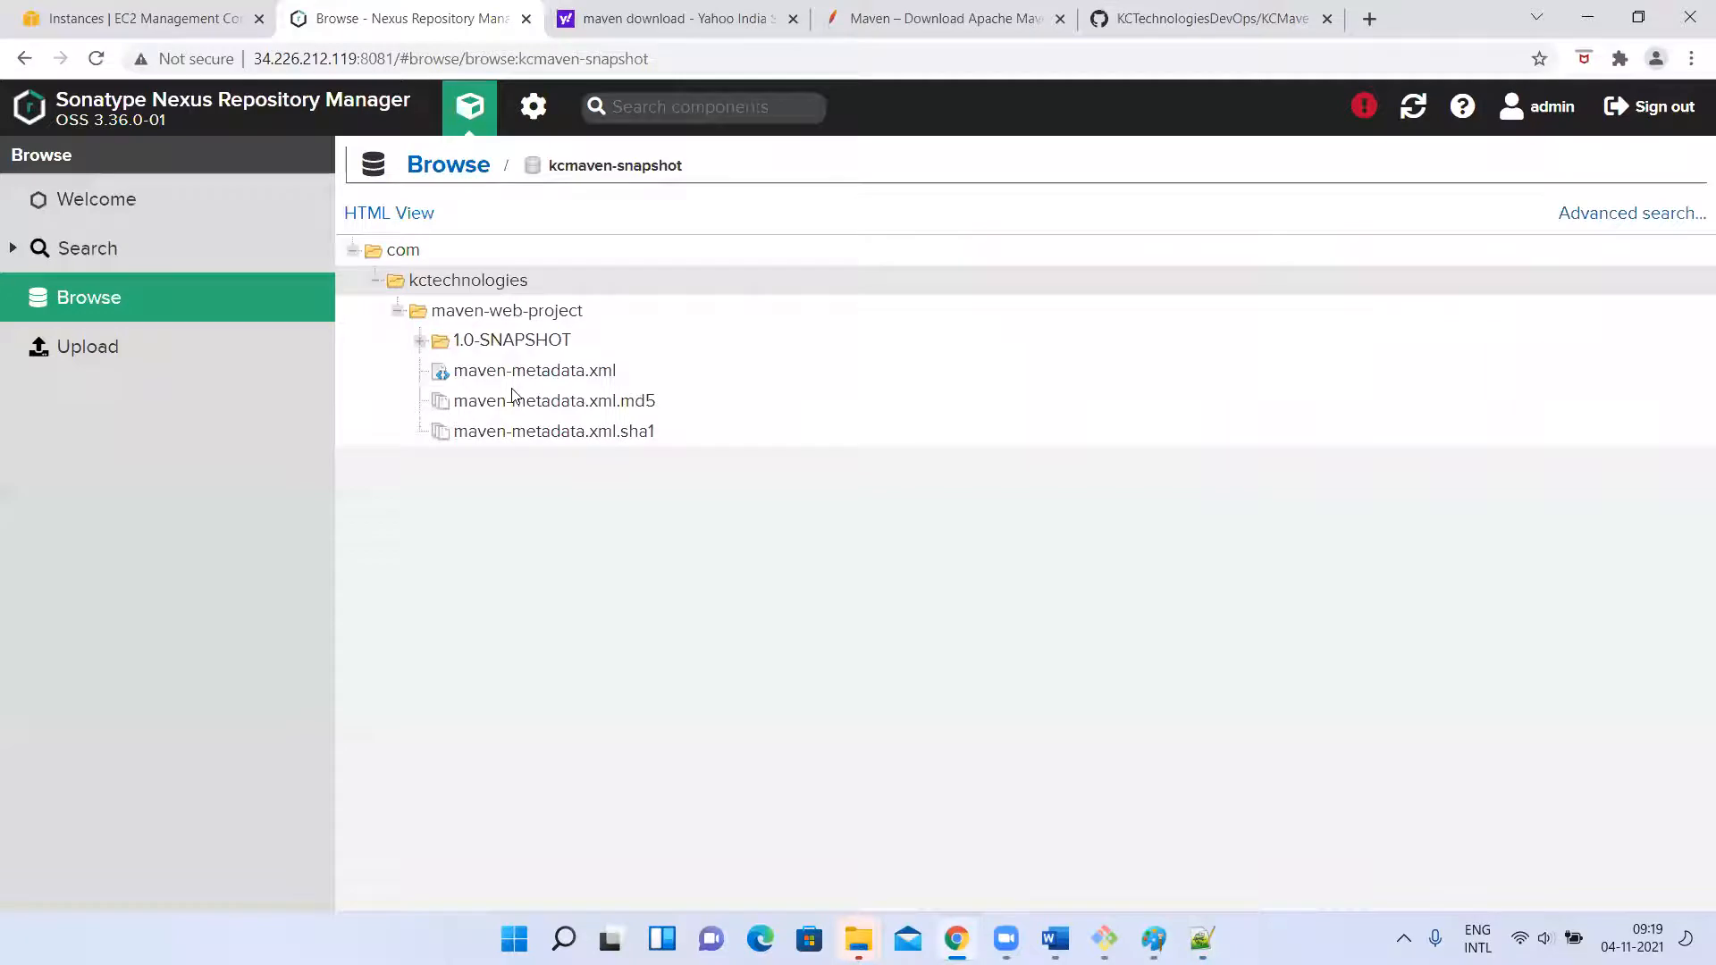
pyautogui.click(418, 353)
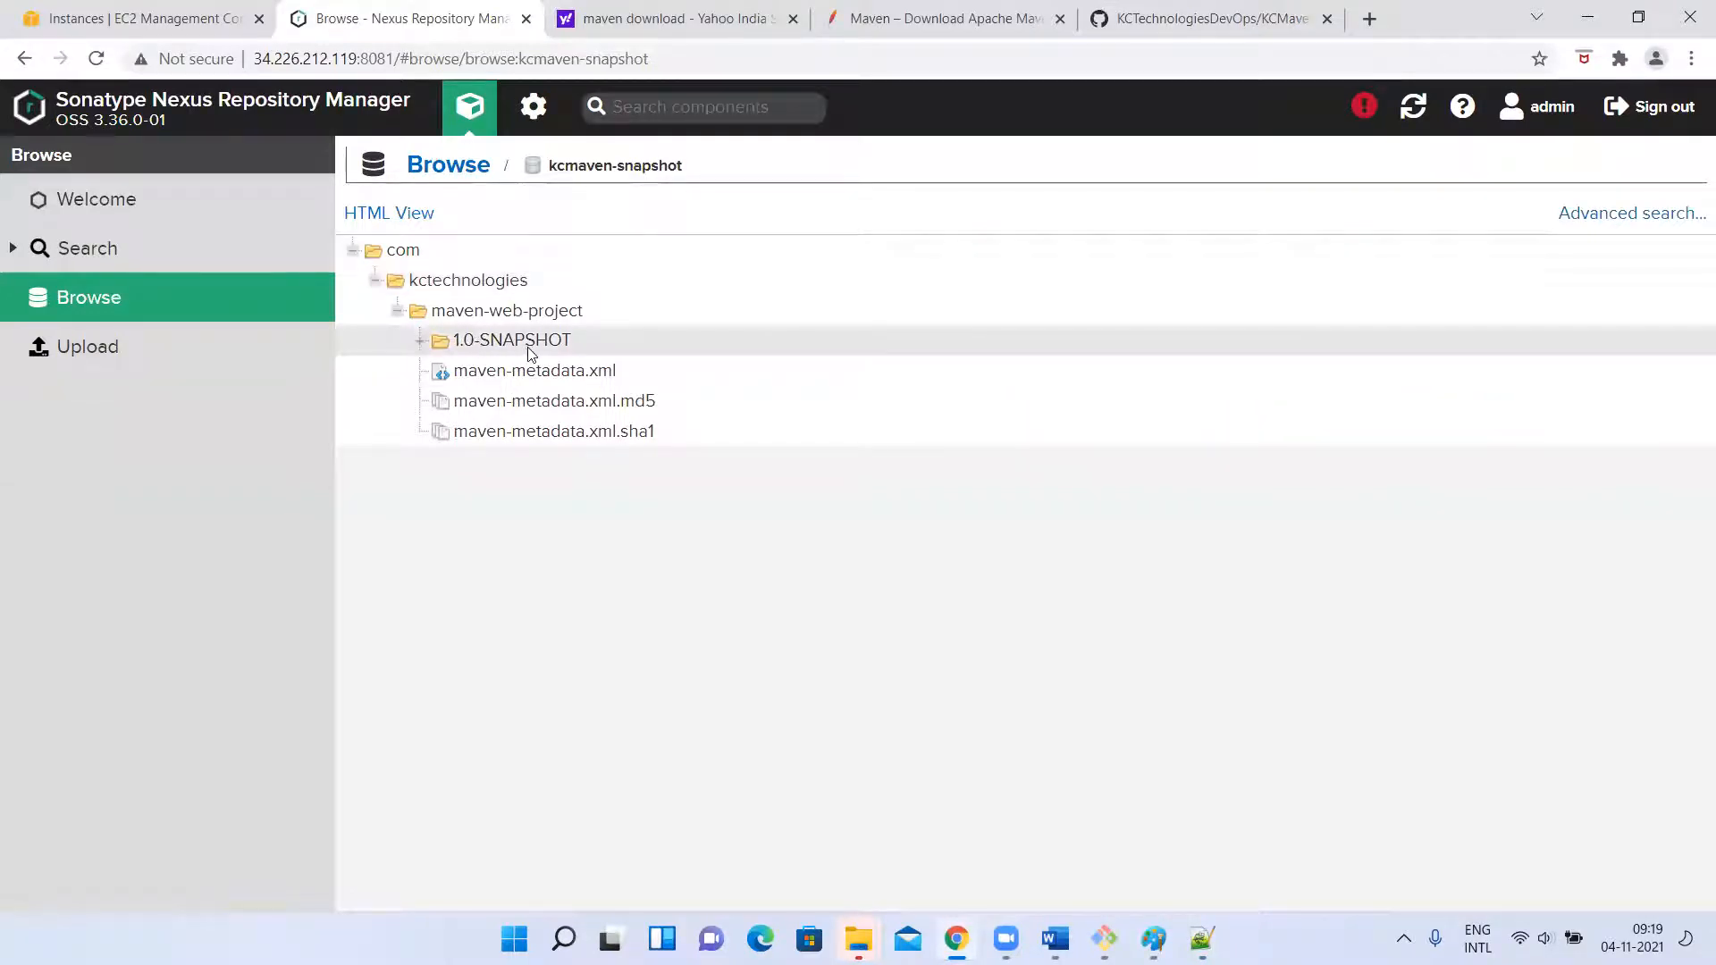
pyautogui.click(1203, 939)
pyautogui.scroll(20, 441, 243)
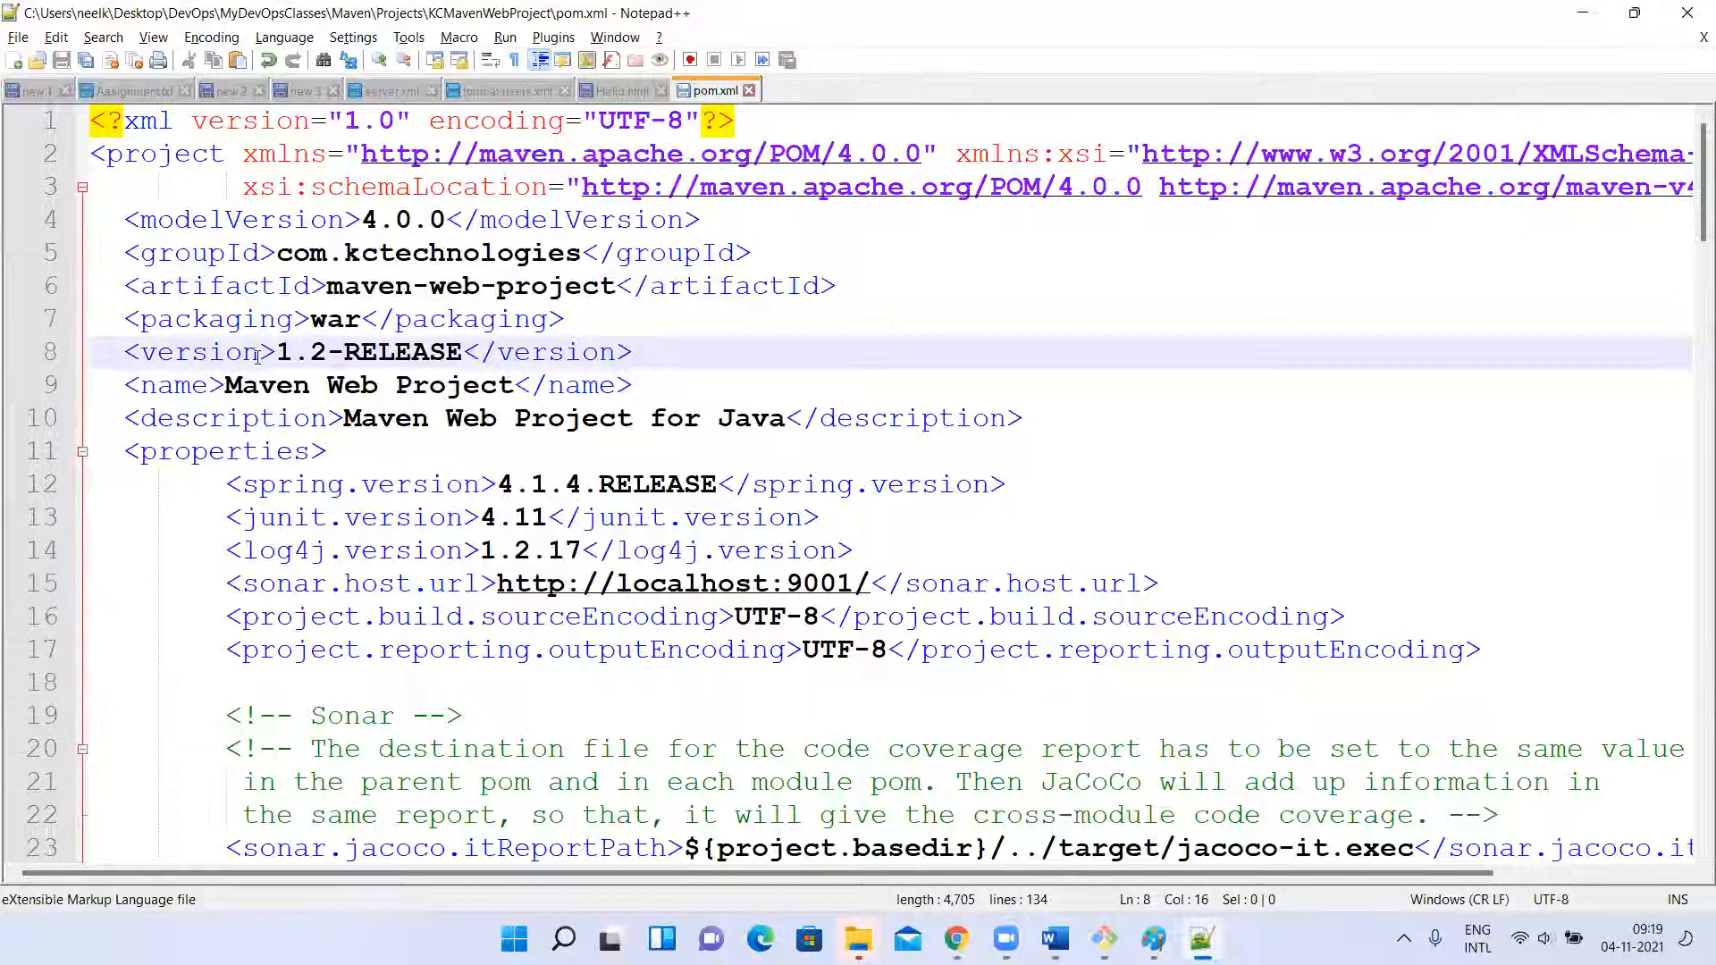
pyautogui.click(257, 356)
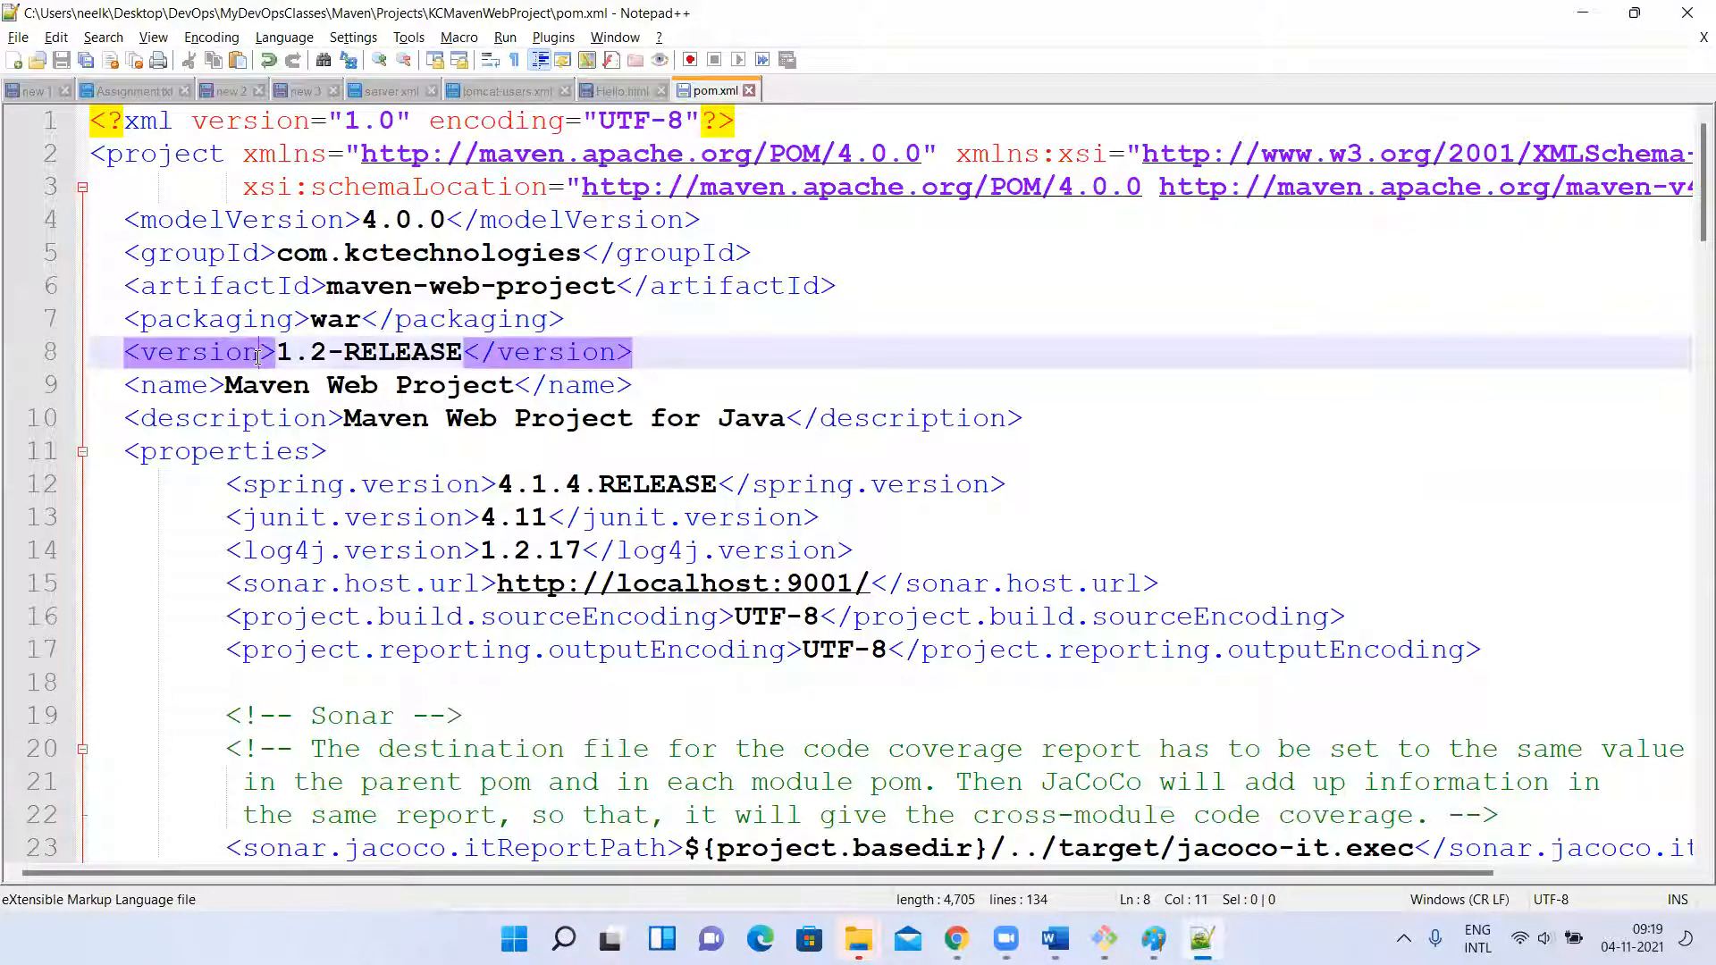
# Clear the terminal, print the project's pom.xml with cat, mark its version value and return to Notepad++.
pyautogui.click(1103, 938)
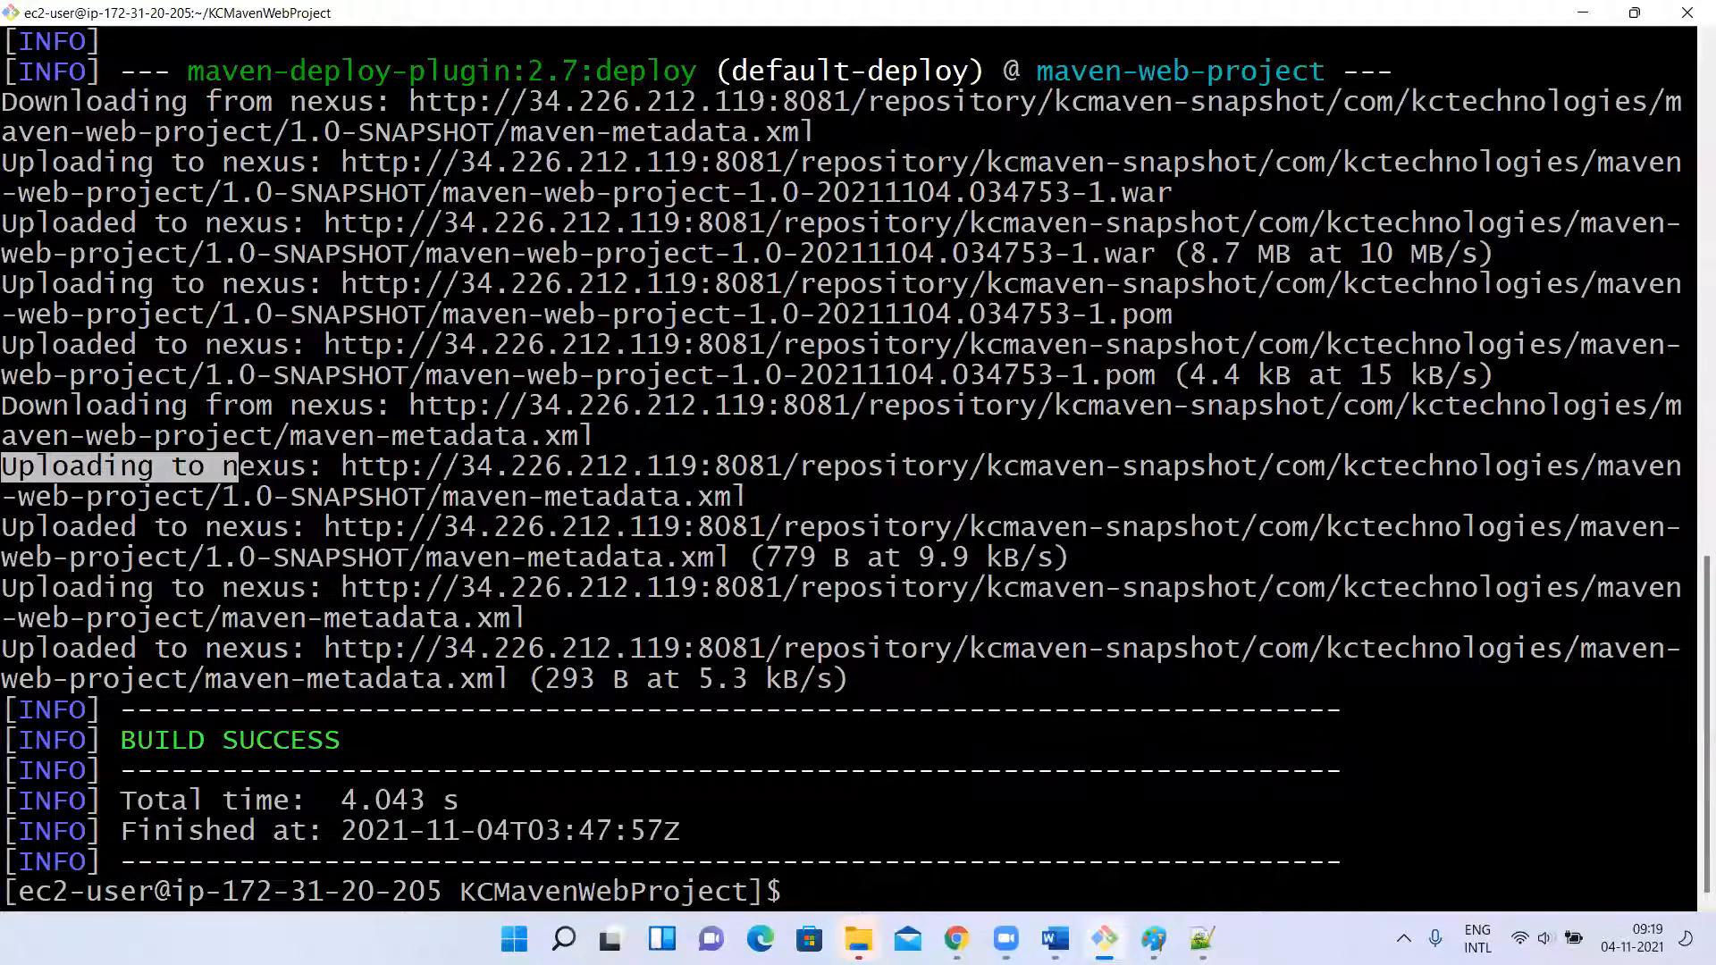
pyautogui.hotkey('ctrl', 'l')
pyautogui.write('cat p')
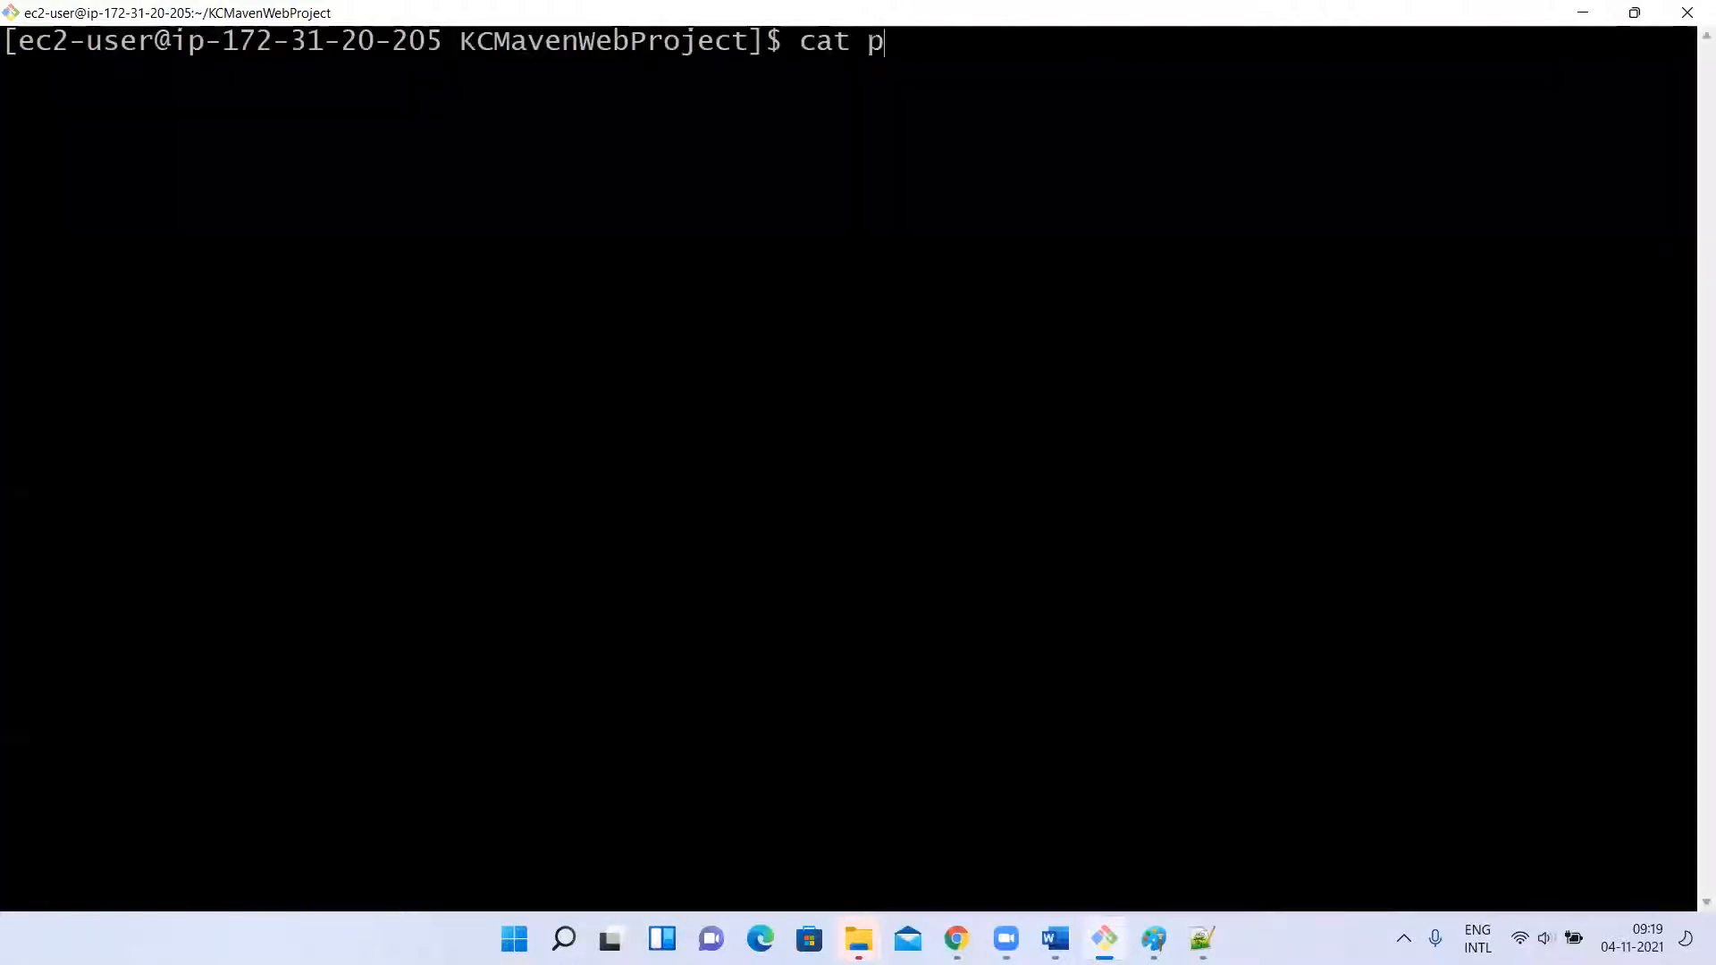
pyautogui.press('Tab')
pyautogui.press('Return')
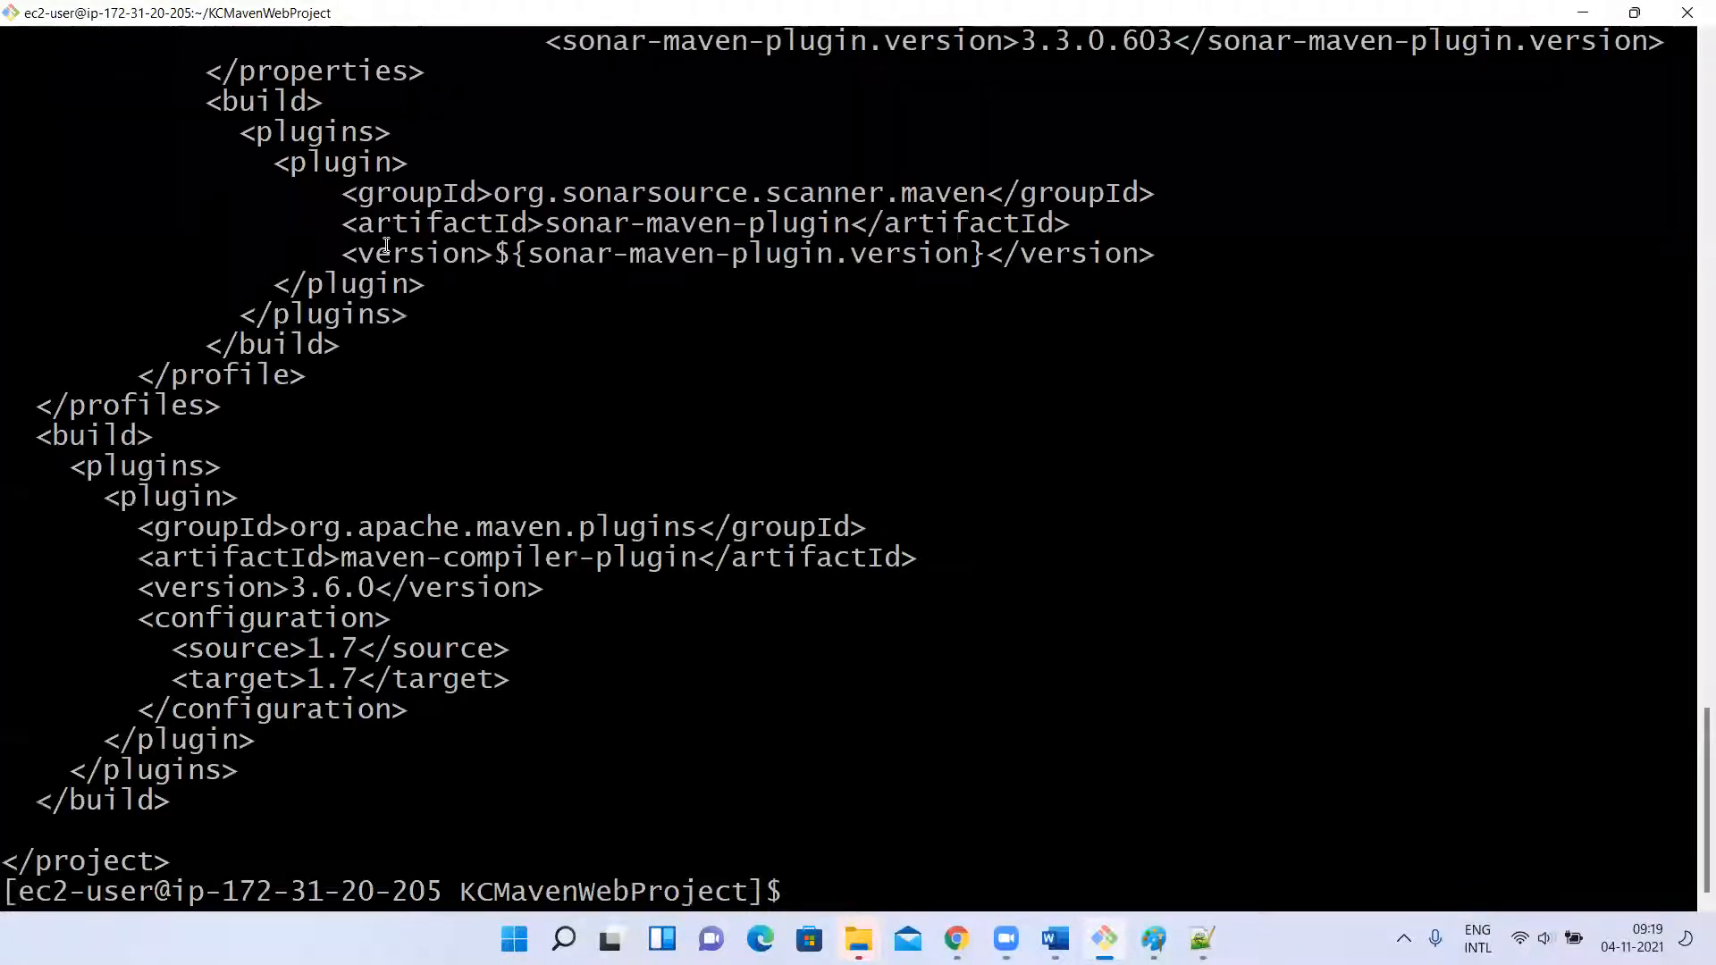
pyautogui.scroll(9, 386, 247)
pyautogui.scroll(20, 387, 247)
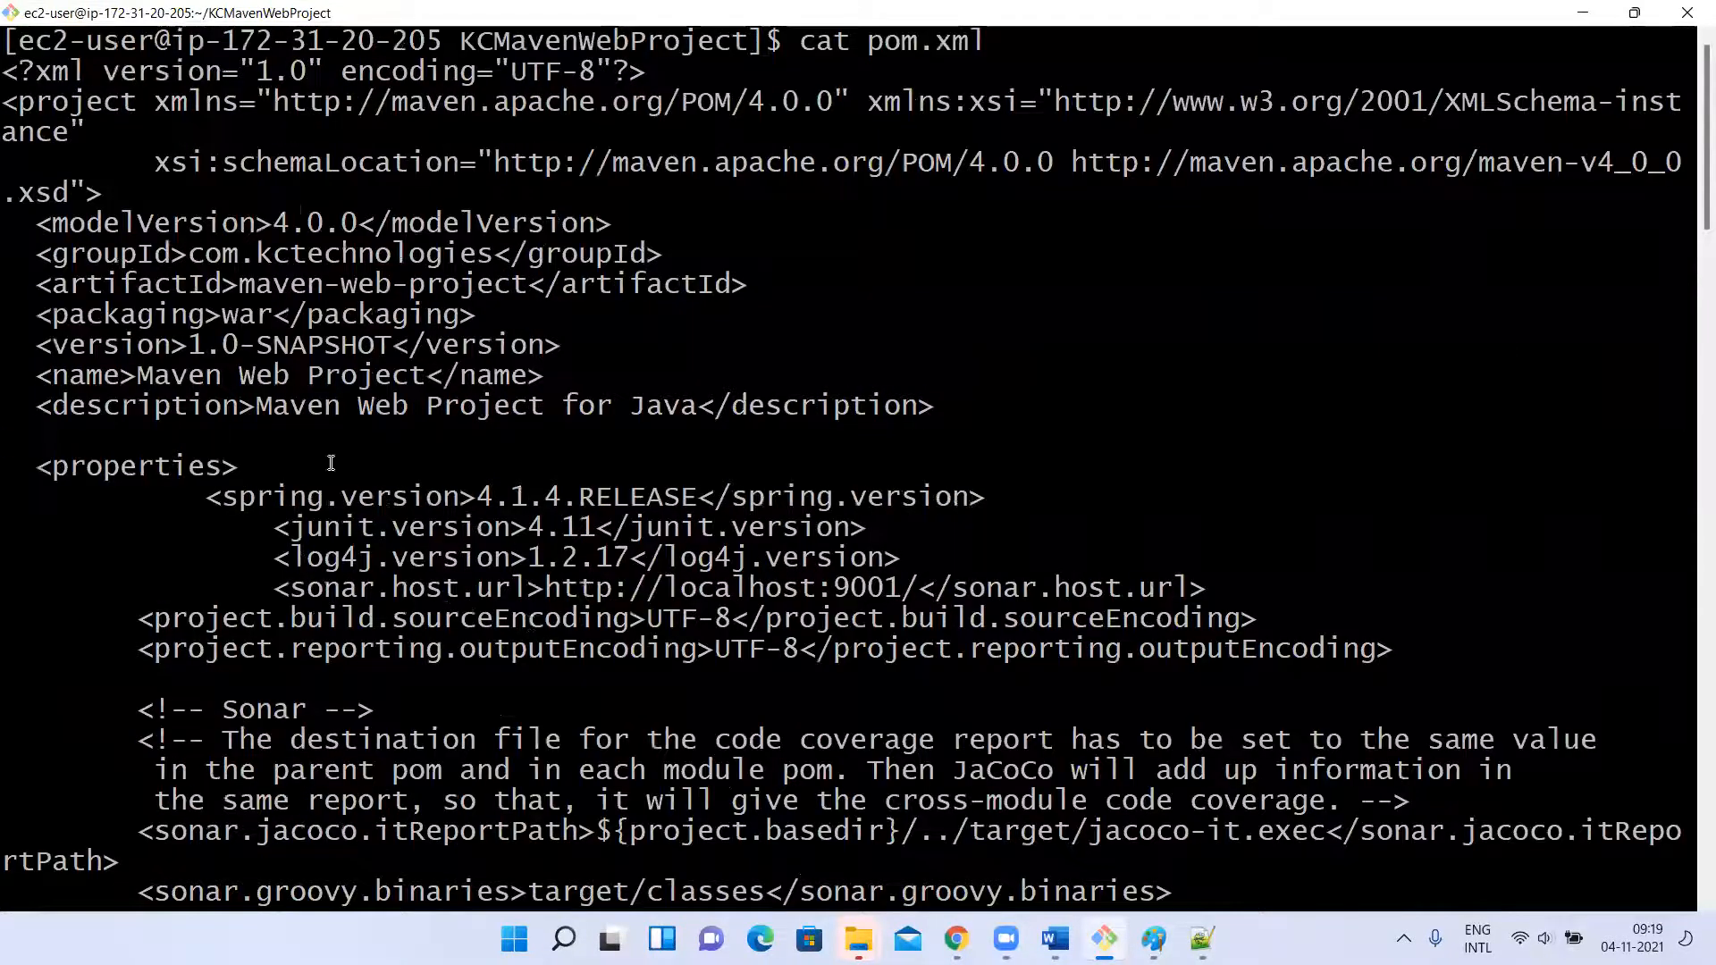
pyautogui.moveTo(190, 345); pyautogui.dragTo(394, 347)
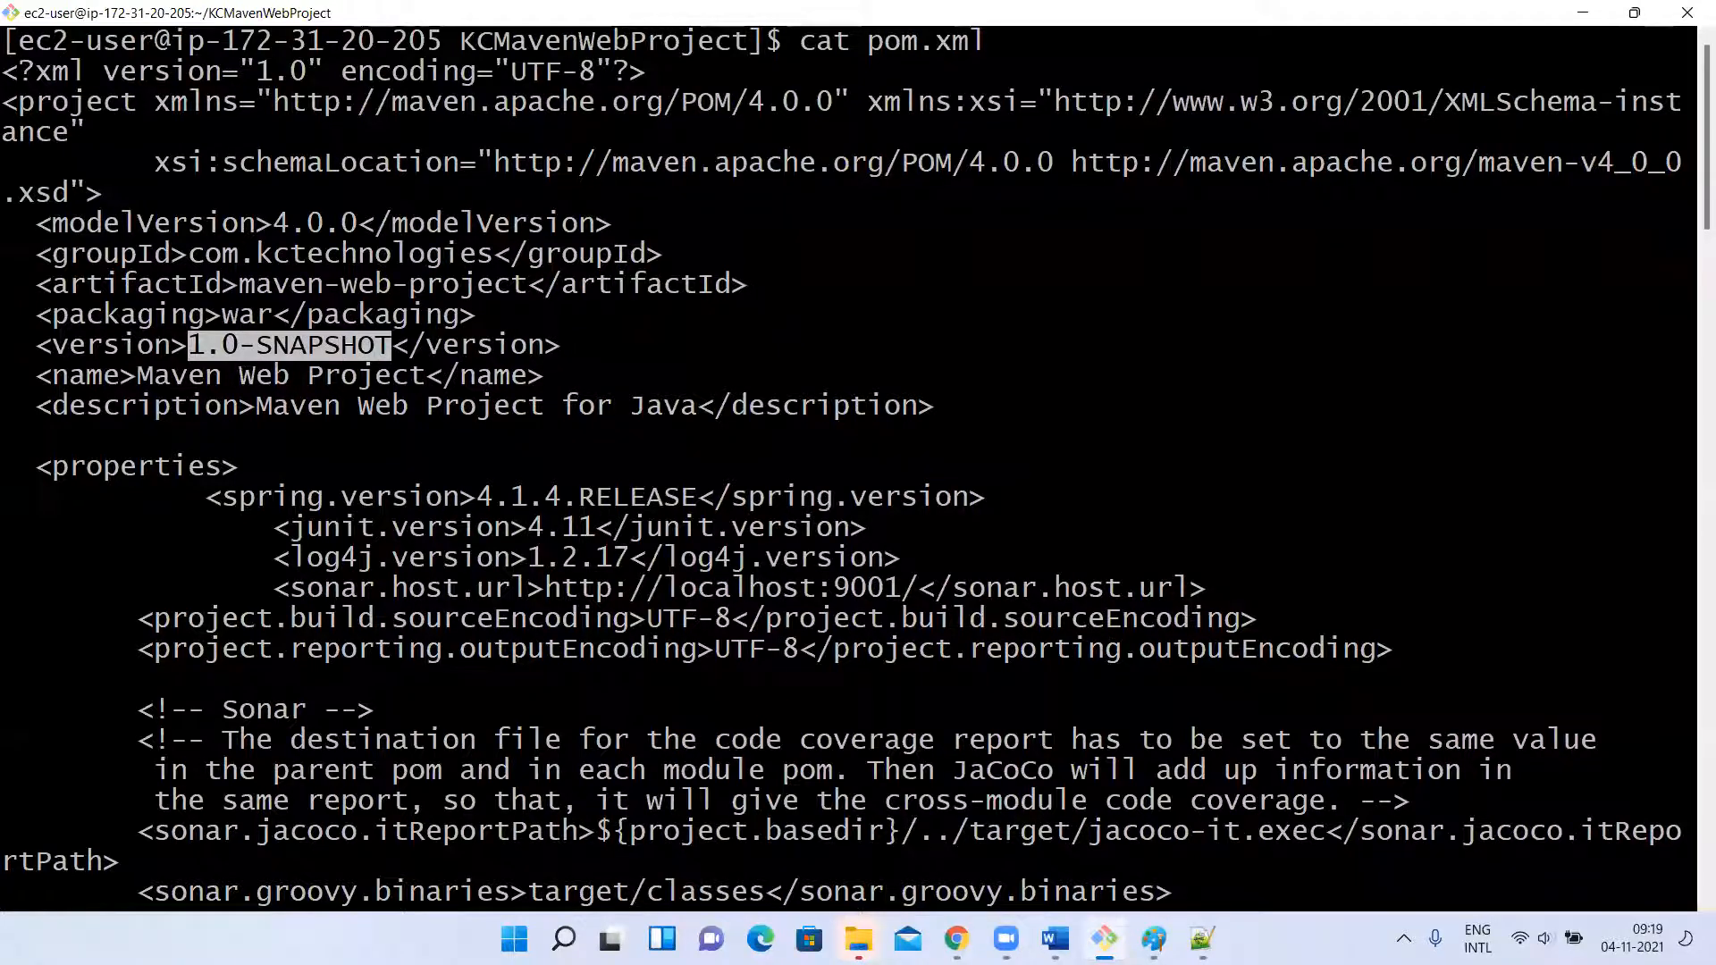
pyautogui.click(1201, 939)
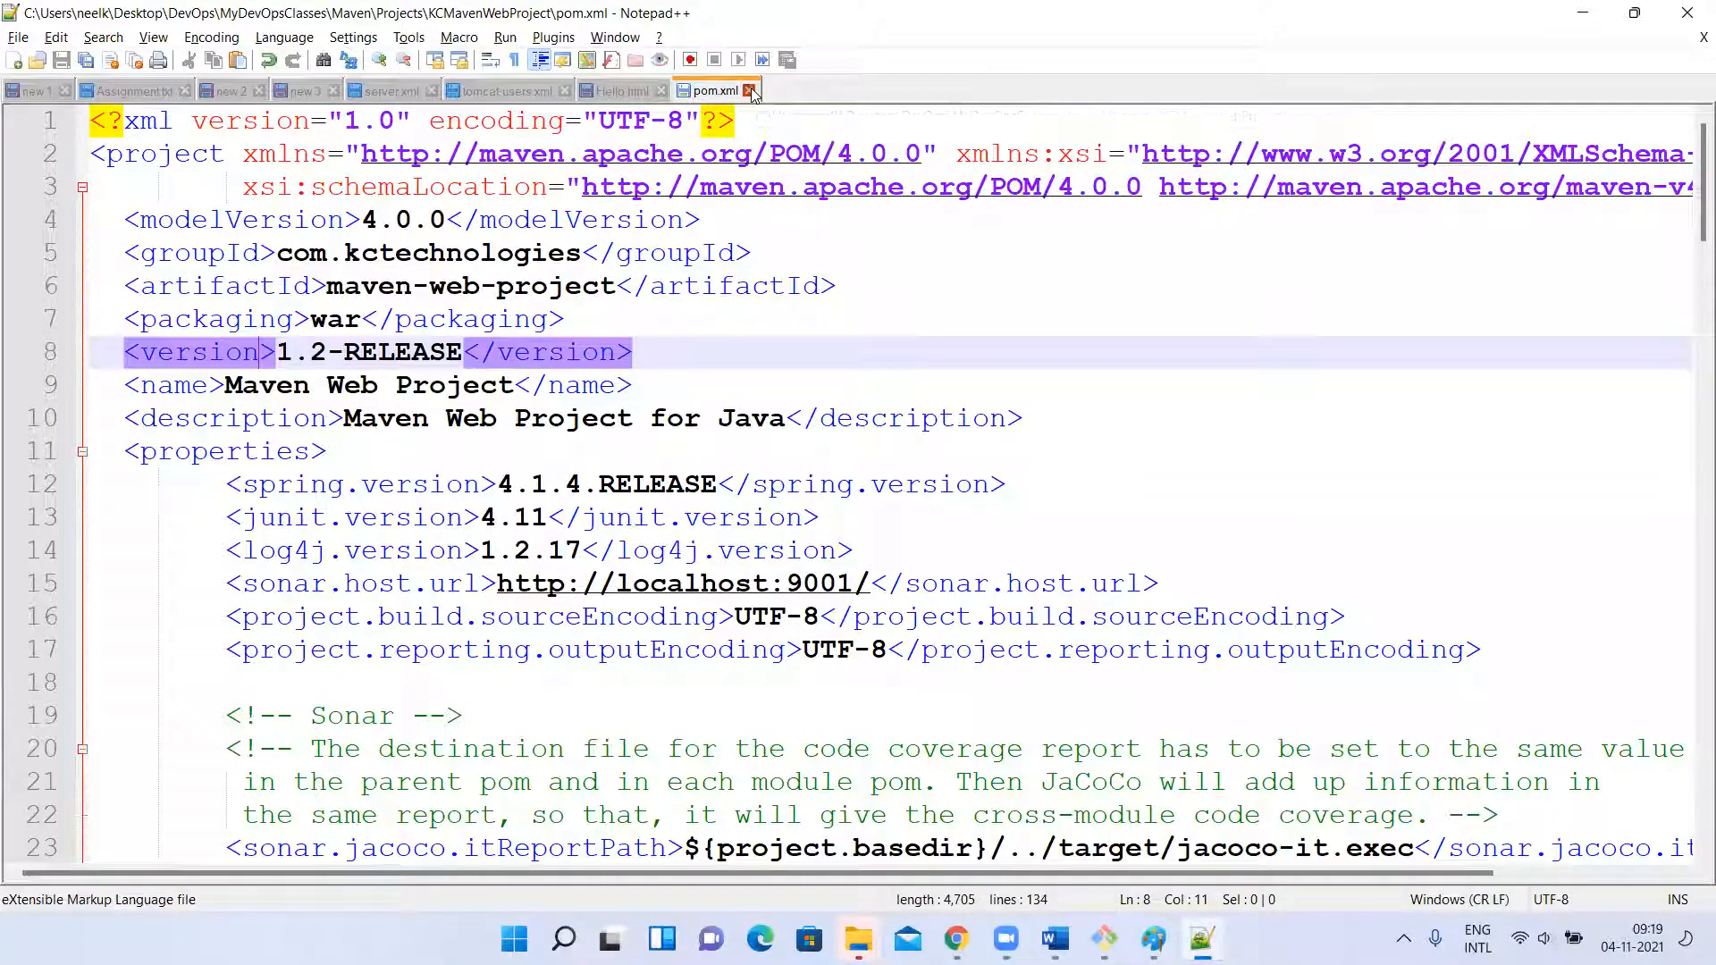
# Close pom.xml in Notepad++ and mark the version value in the pom.xml output printed in the terminal.
pyautogui.click(750, 91)
pyautogui.hotkey('alt', 'Tab')
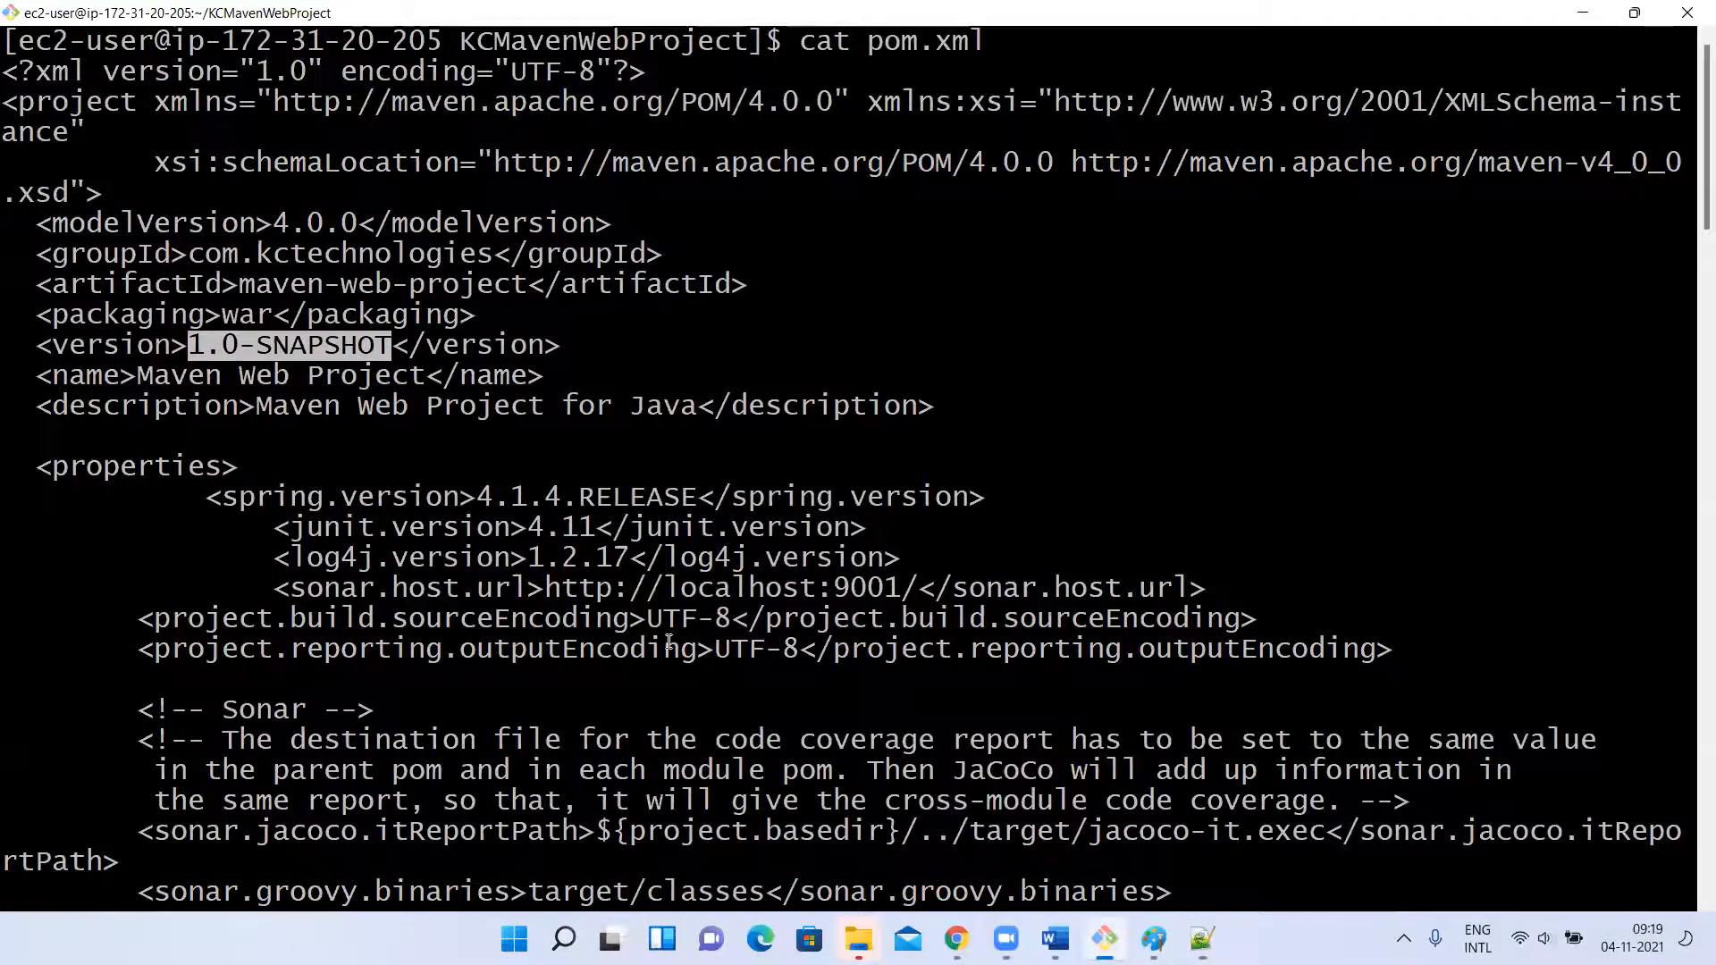
pyautogui.scroll(-15, 669, 642)
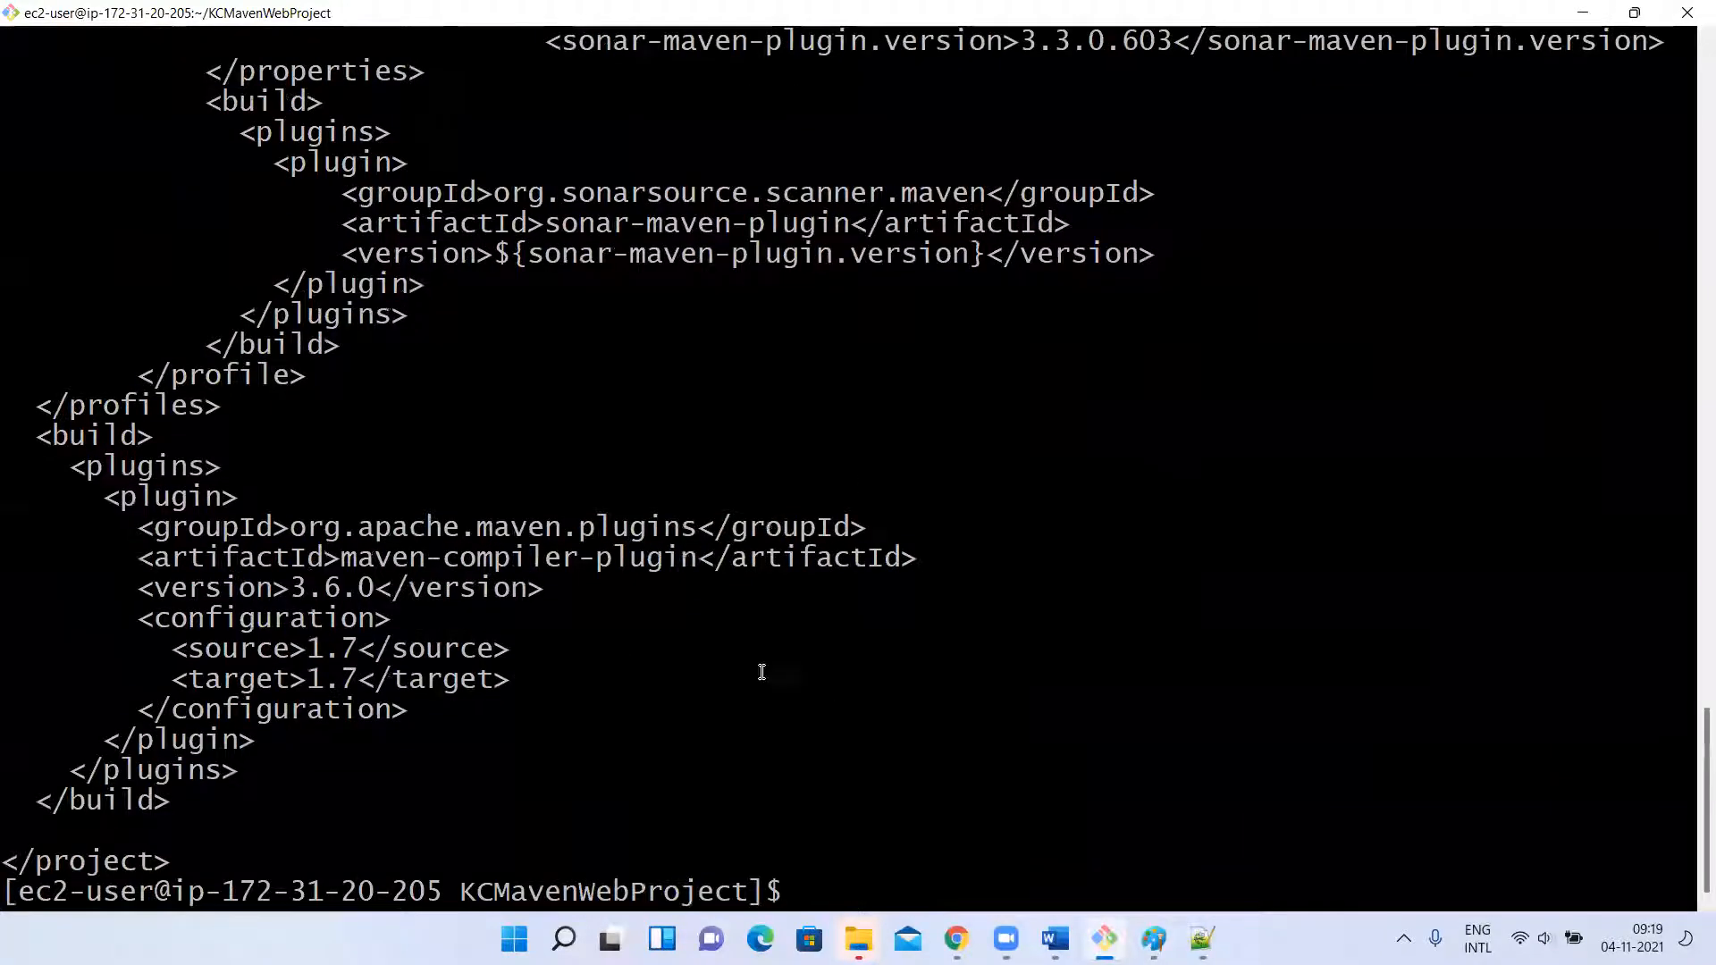
pyautogui.scroll(15, 755, 322)
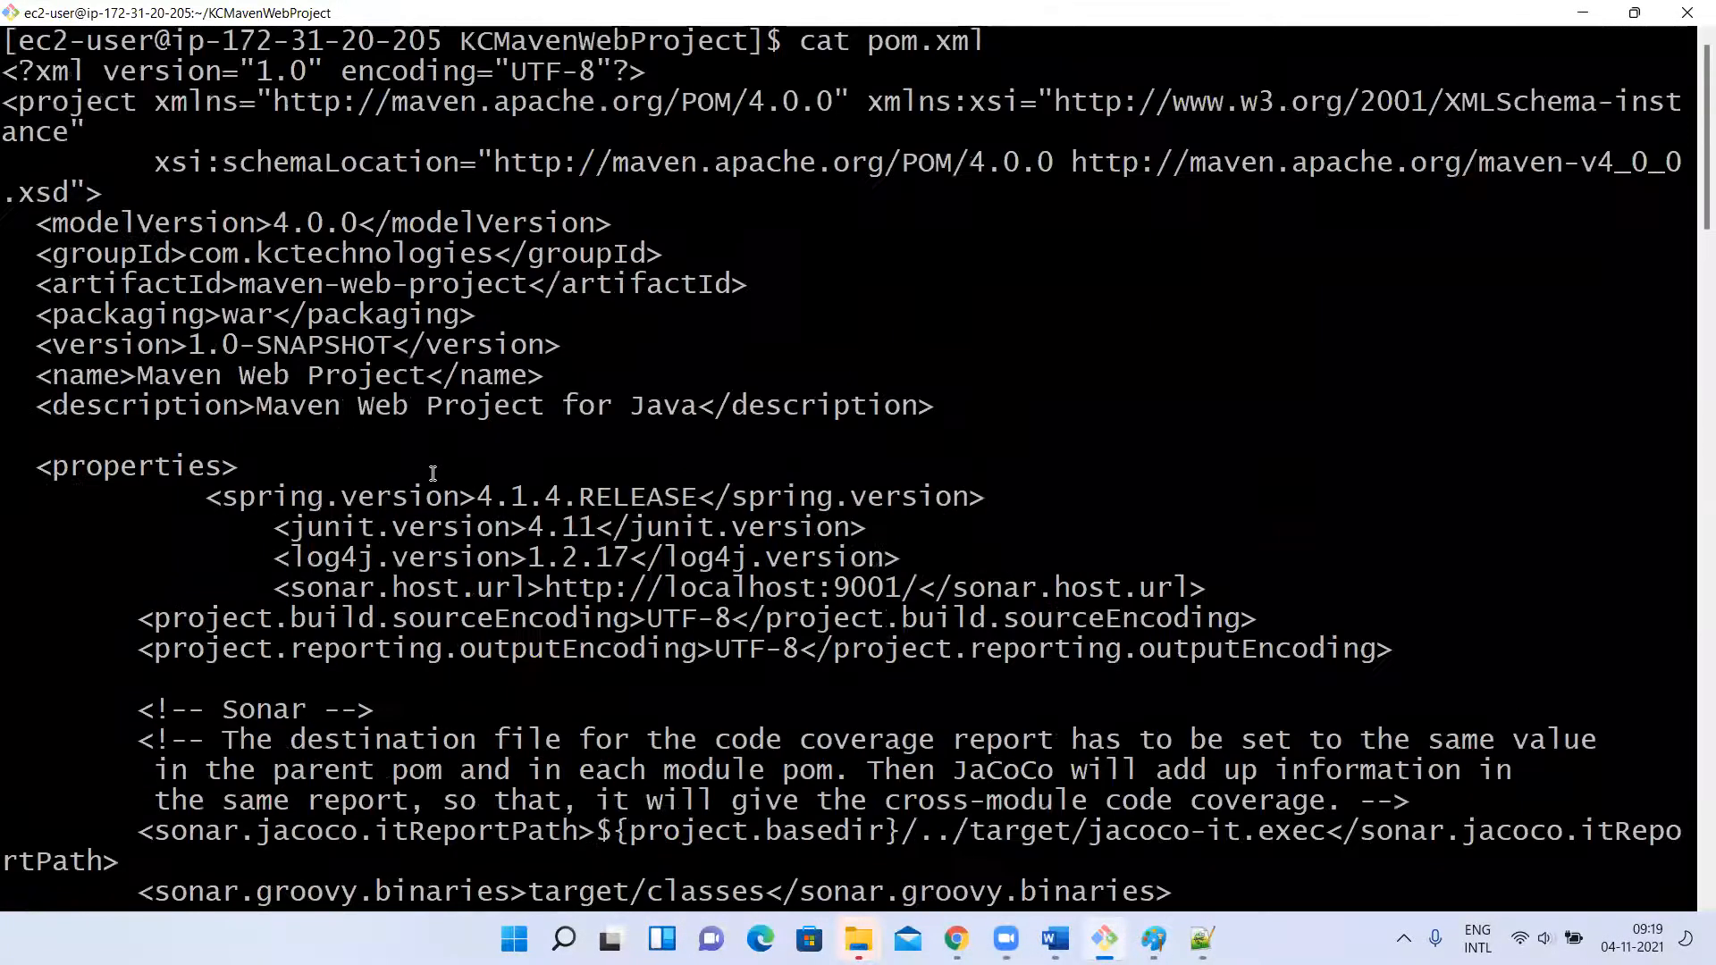
pyautogui.moveTo(189, 345); pyautogui.dragTo(394, 346)
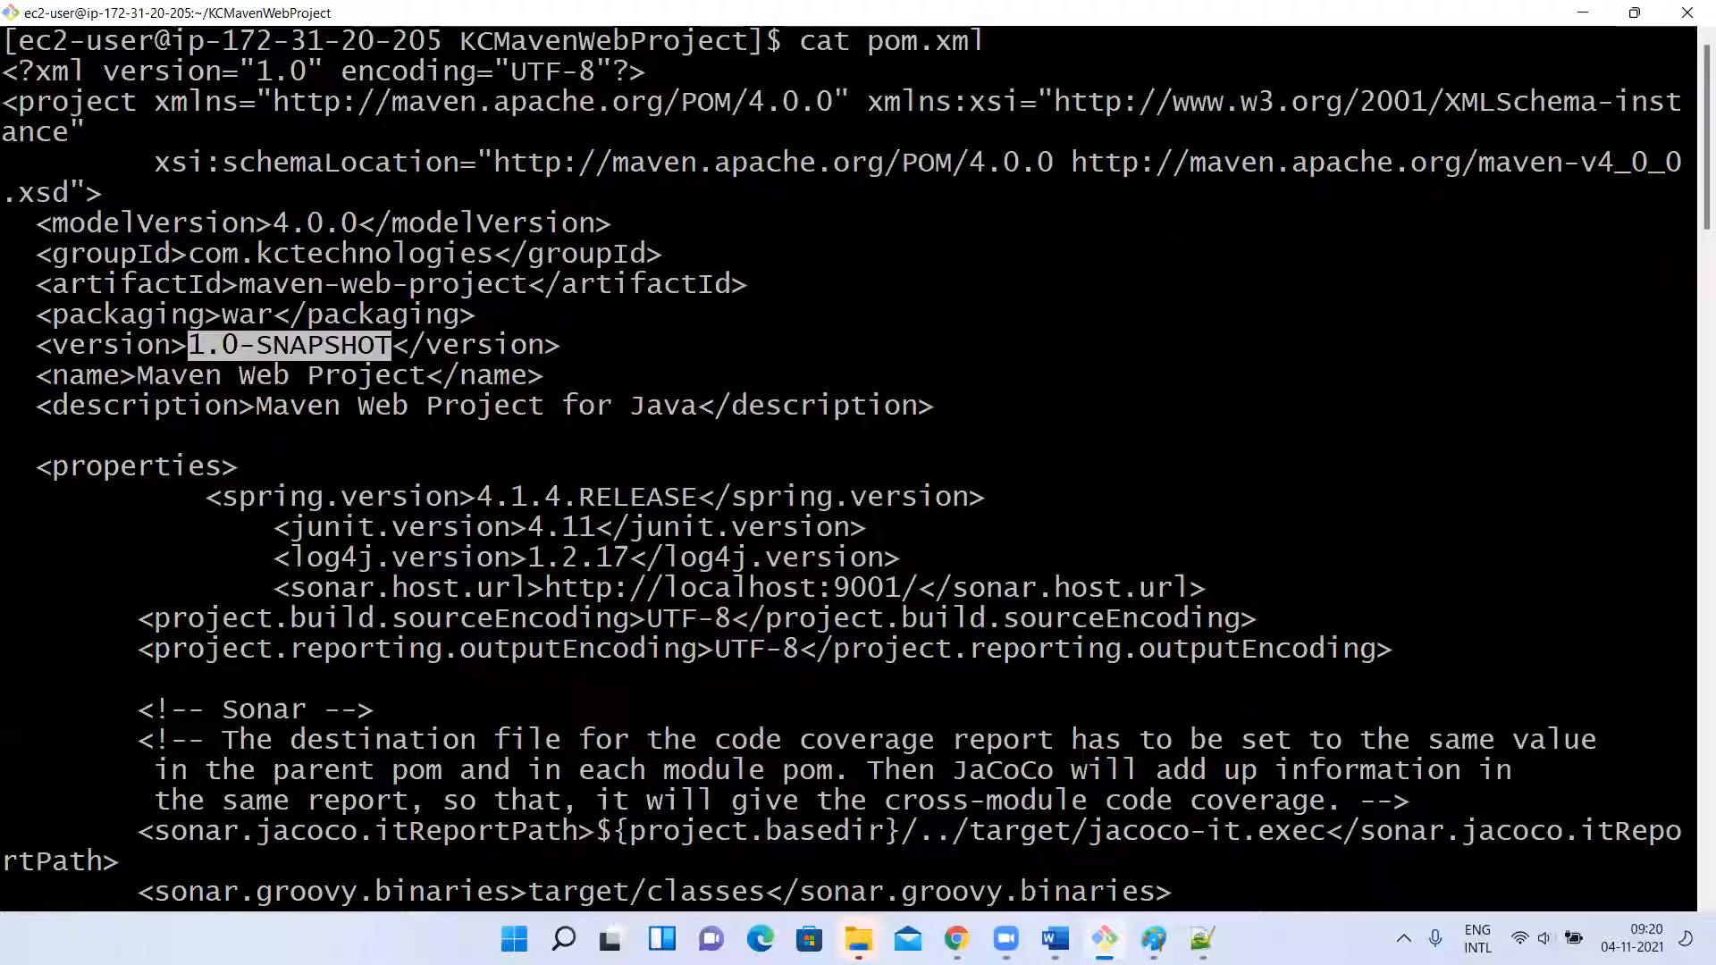
# Compare the marked version value with the 1.0-SNAPSHOT folder of maven-web-project in Nexus and return to the terminal.
pyautogui.hotkey('alt', 'Tab')
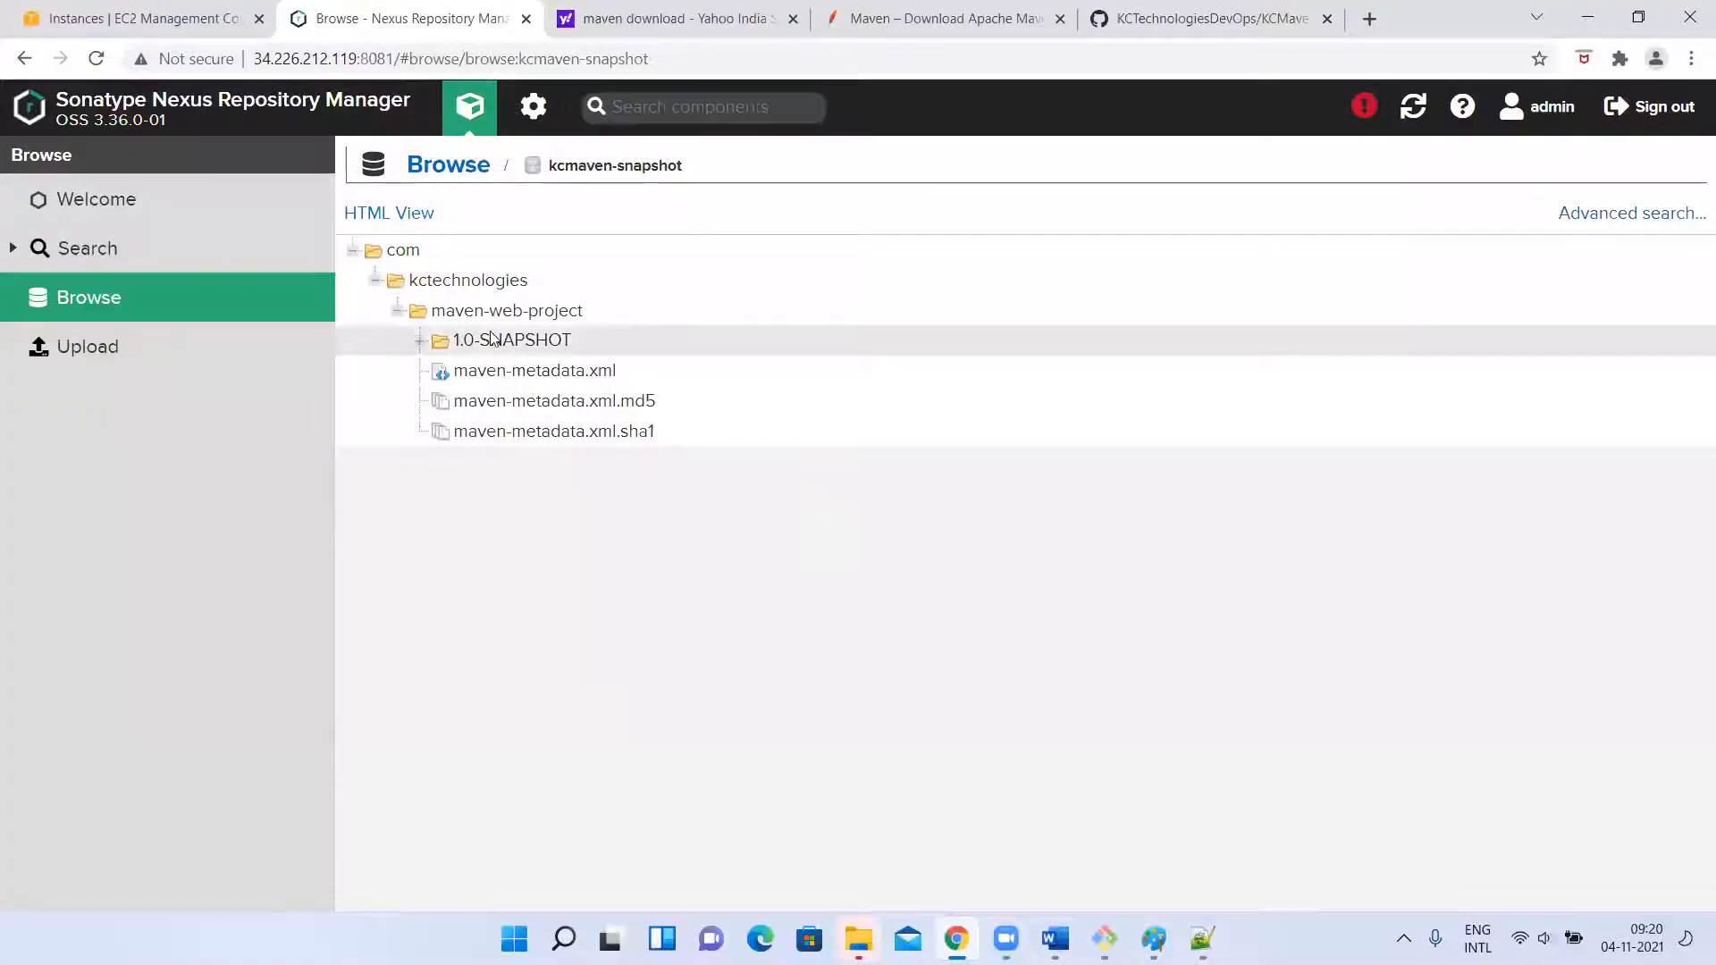
pyautogui.hotkey('alt', 'Tab')
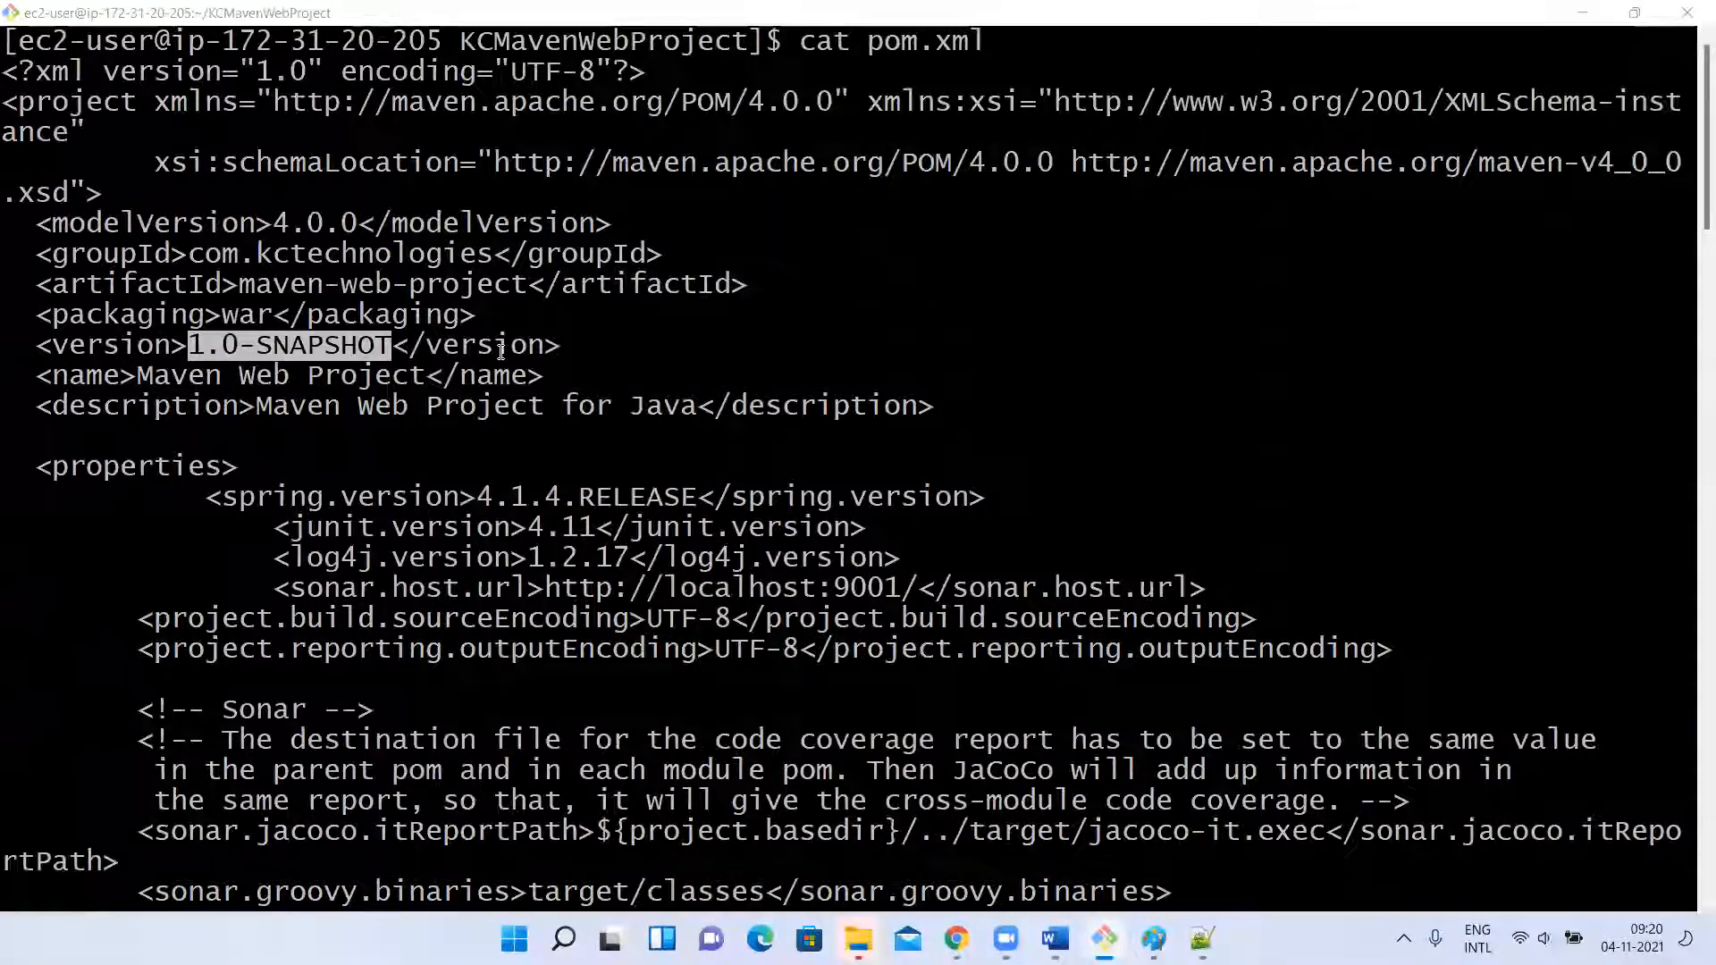
pyautogui.hotkey('alt', 'Tab')
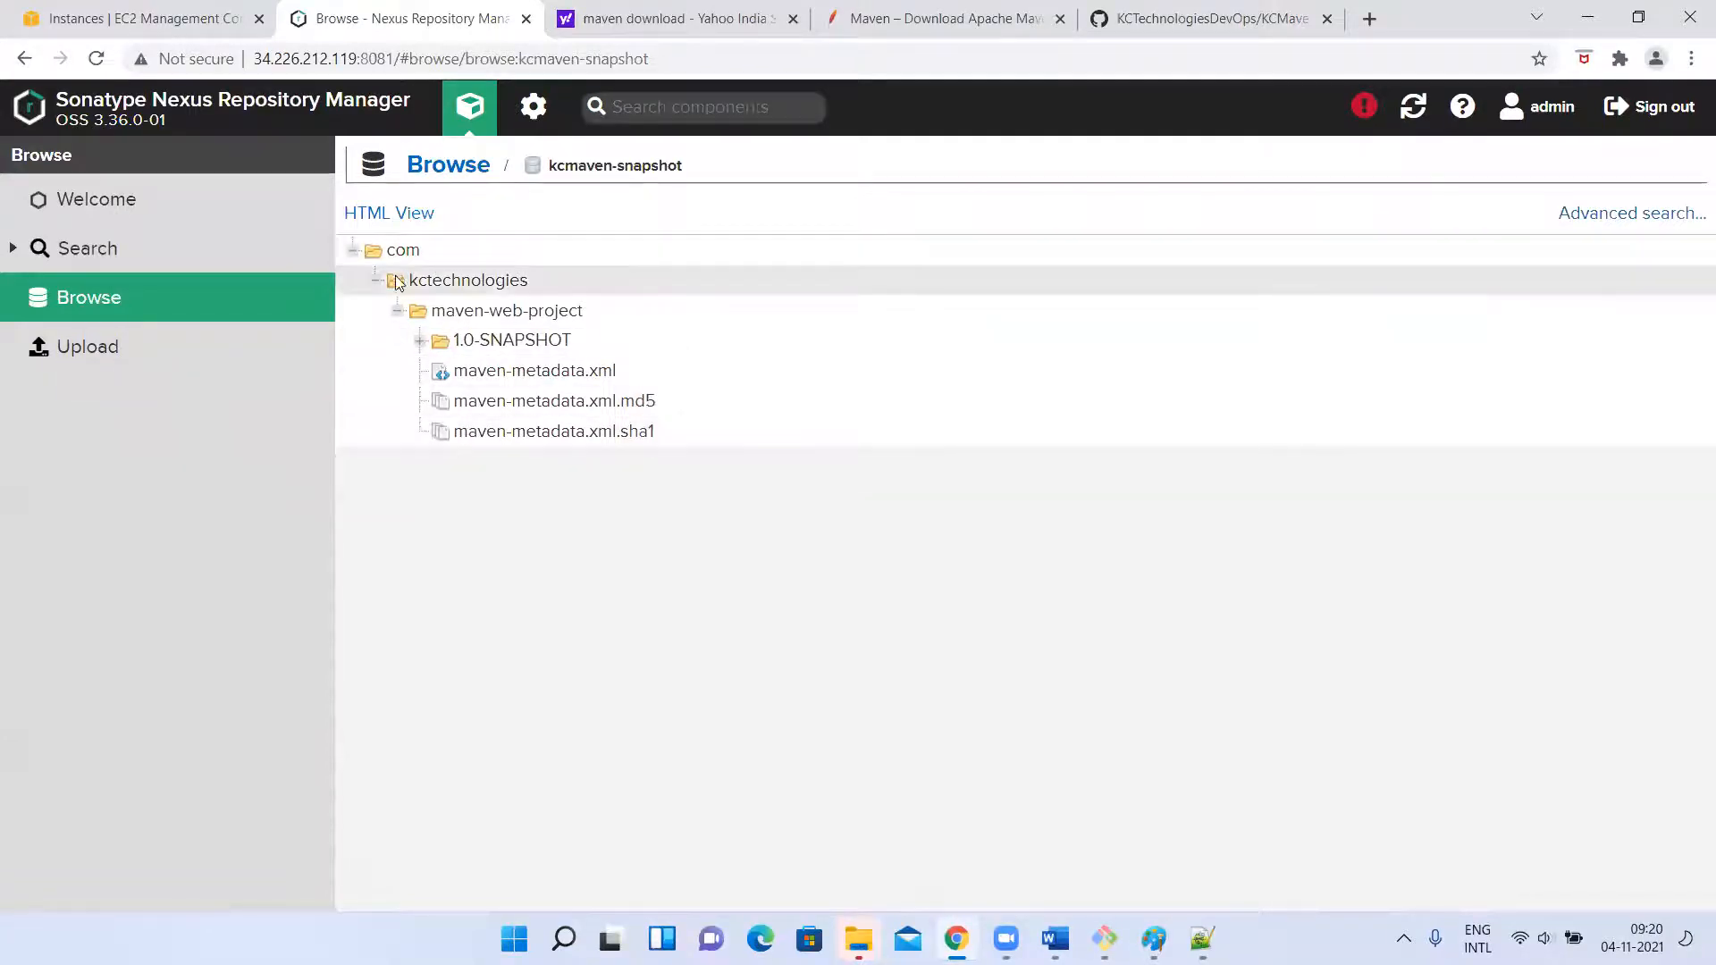
pyautogui.hotkey('alt', 'Tab')
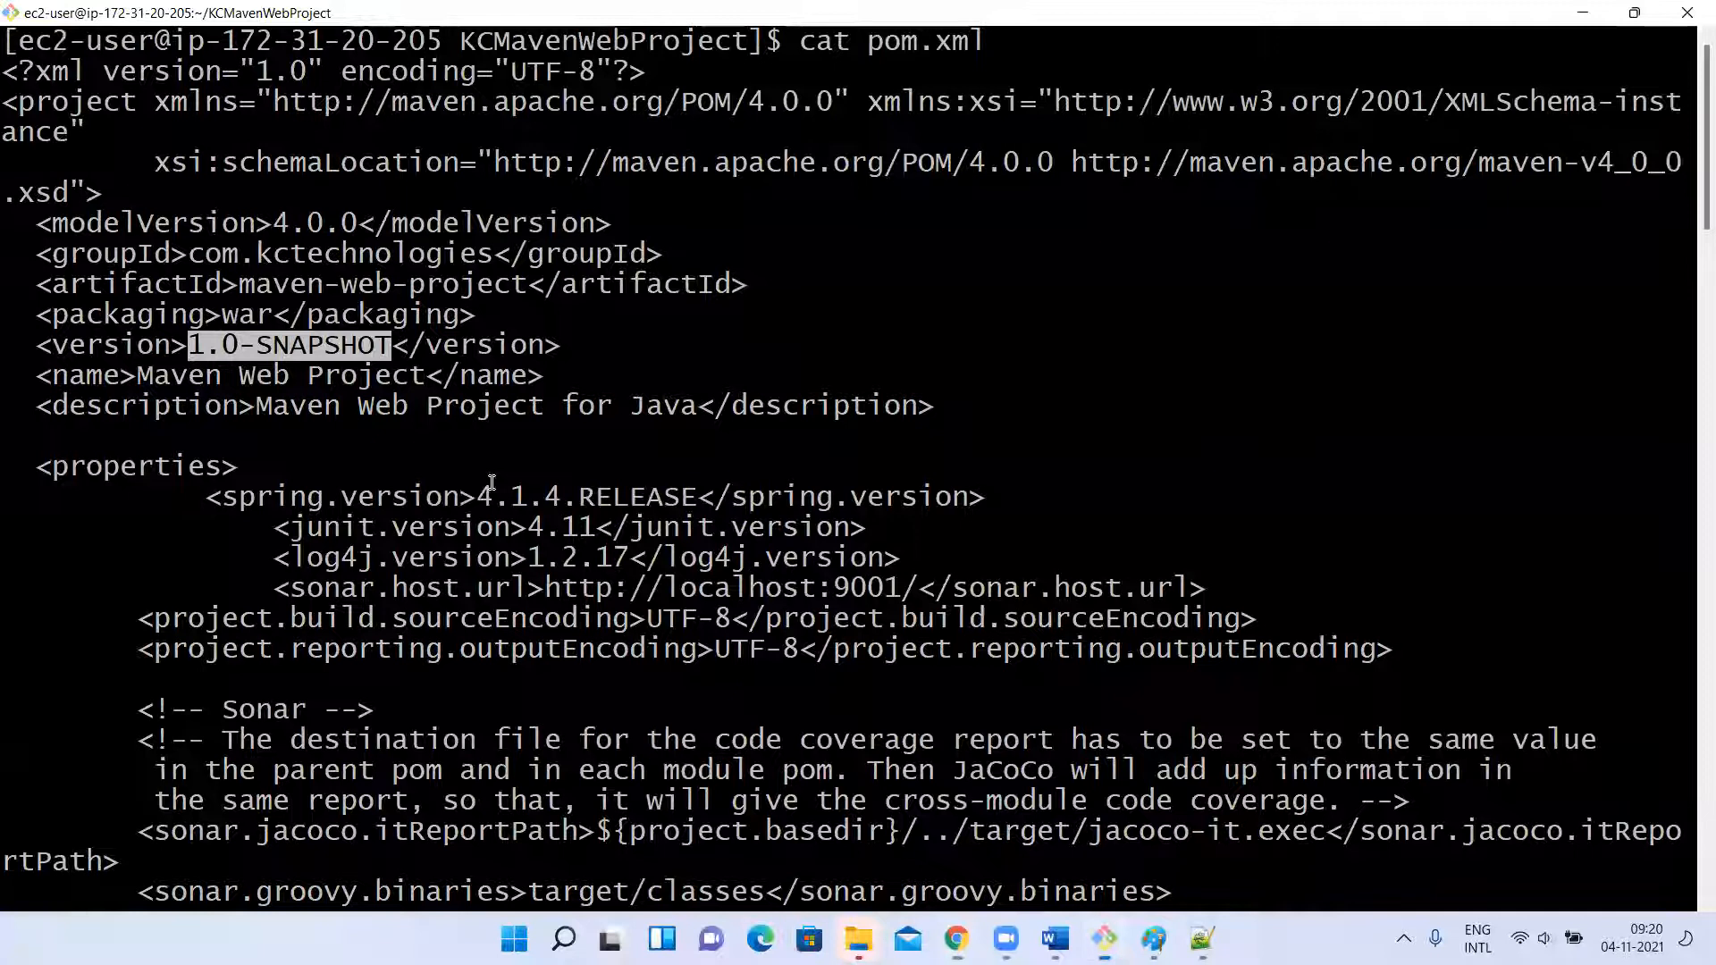
# Clear the terminal and open the project's pom.xml in vi.
pyautogui.click(388, 382)
pyautogui.write('clear')
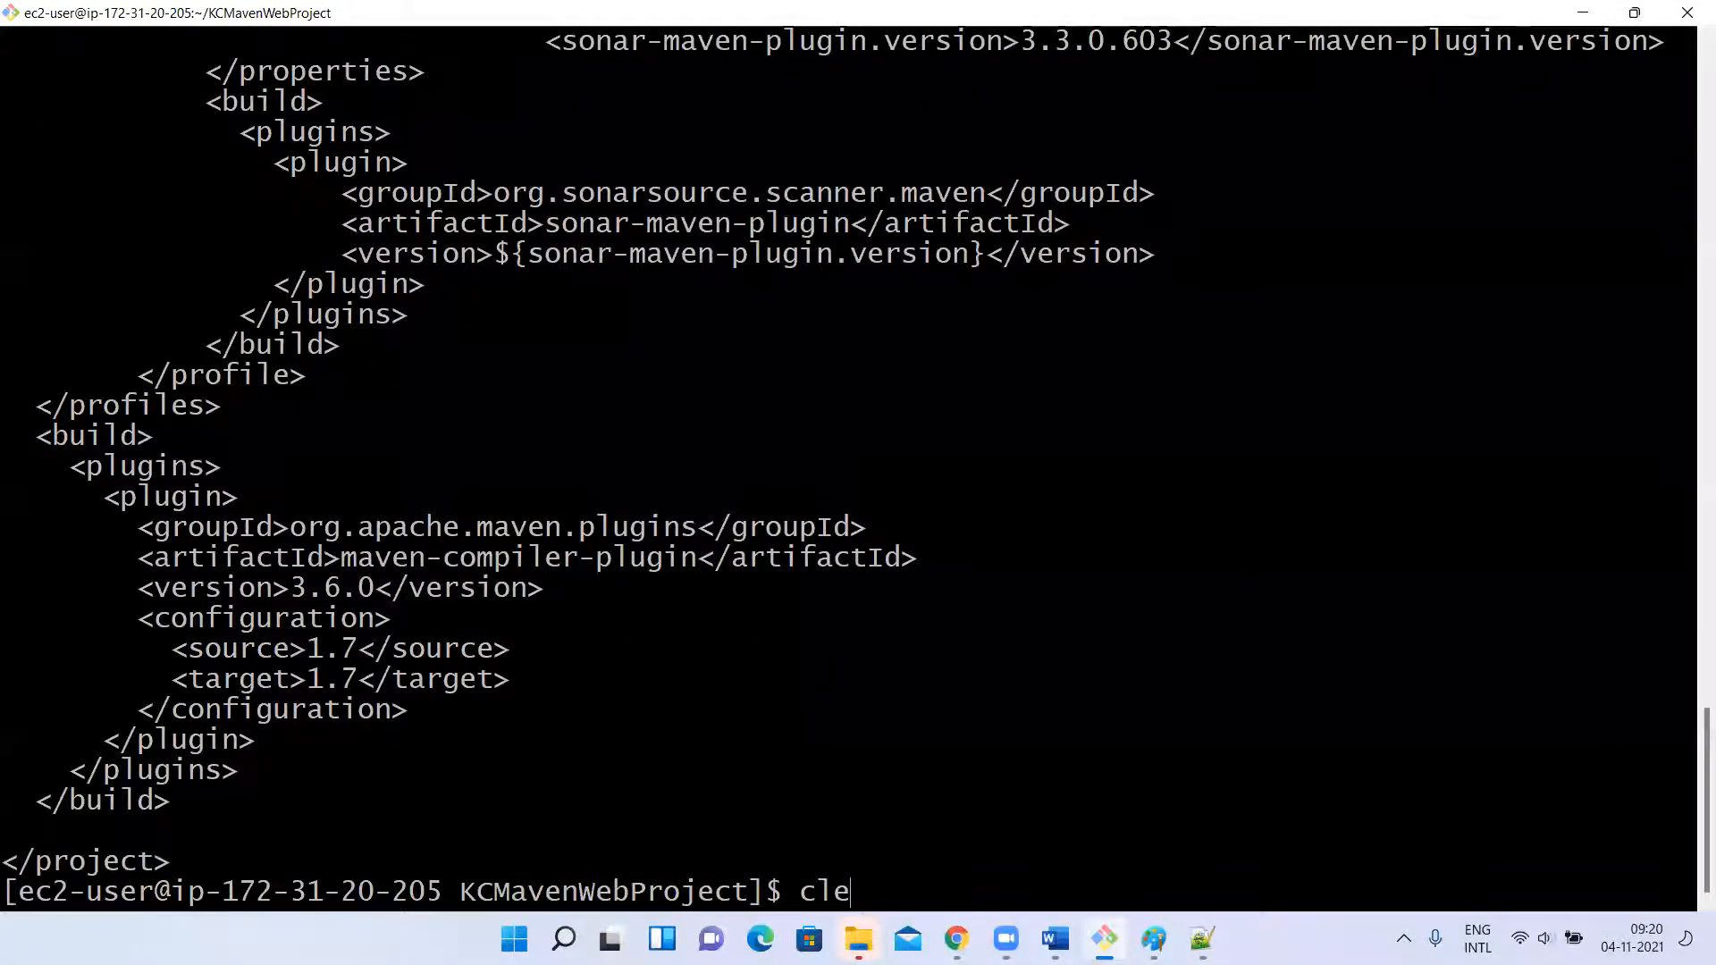
pyautogui.press('Return')
pyautogui.write('vi pom.xml')
pyautogui.press('Return')
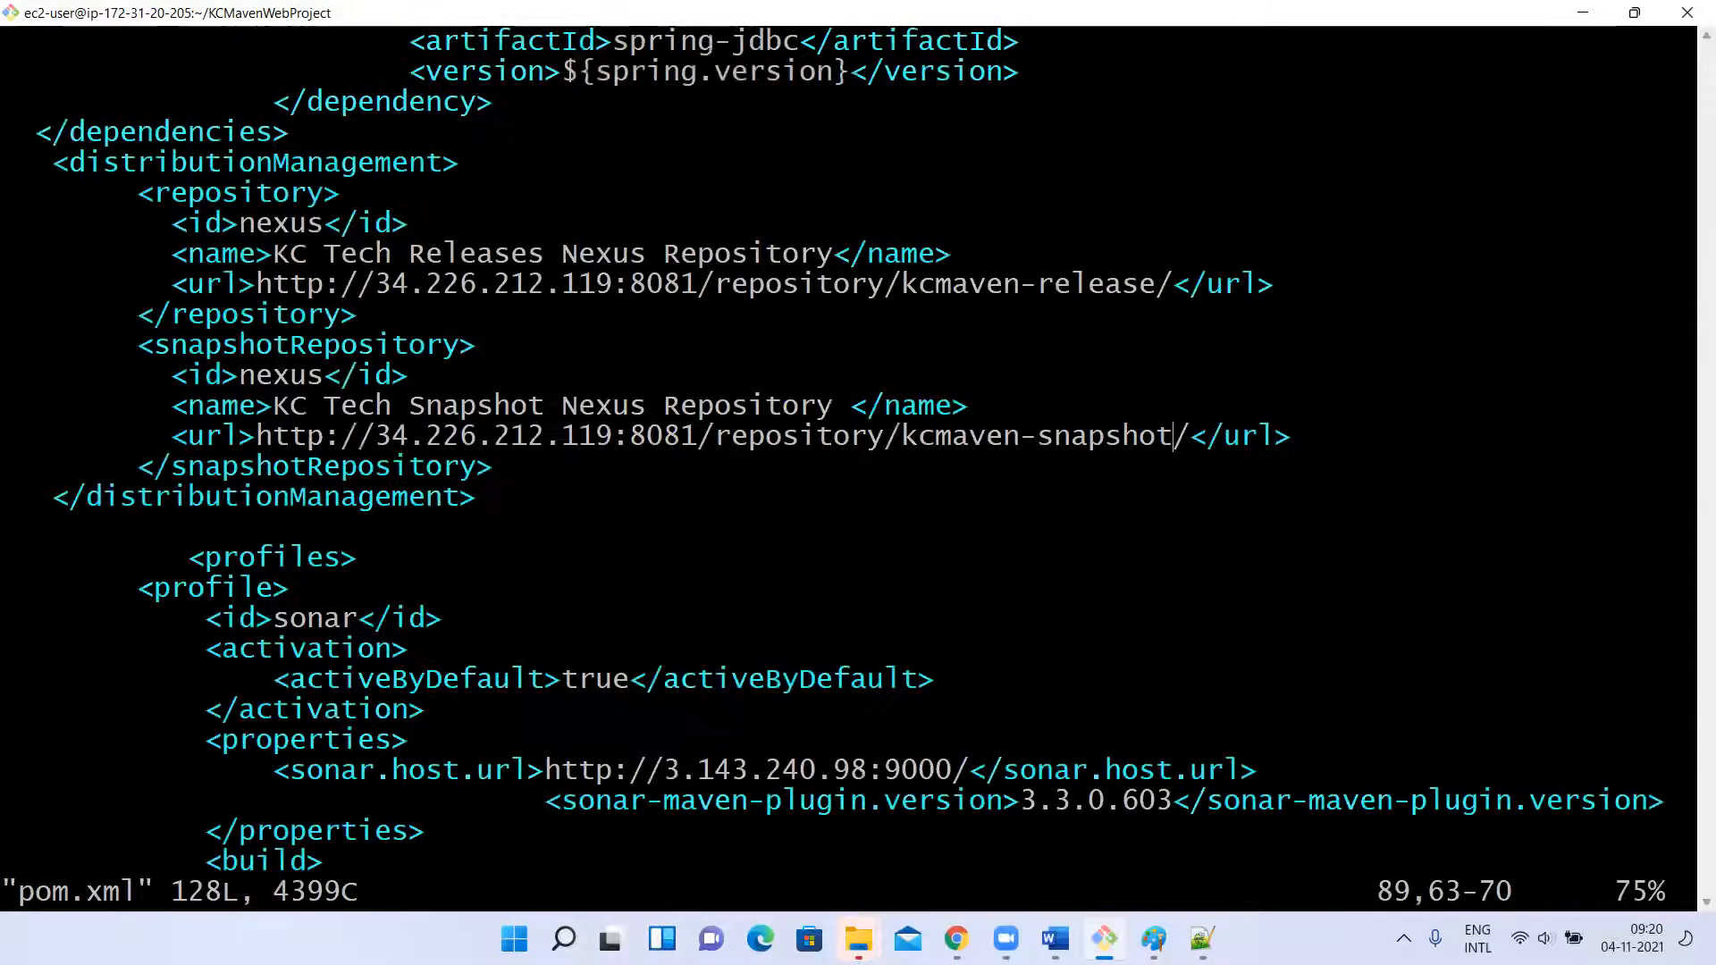
# Set the project's version element in pom.xml to 1.1-SNAPSHOT, save the file and quit vi.
pyautogui.press('Up')
pyautogui.press('Up')
pyautogui.press('Up')
pyautogui.press('Up')
pyautogui.press('Up')
pyautogui.press('Up')
pyautogui.press('Up')
pyautogui.press('Up')
pyautogui.press('Up')
pyautogui.press('Up')
pyautogui.press('Up')
pyautogui.press('Up')
pyautogui.press('Up')
pyautogui.press('Up')
pyautogui.press('Up')
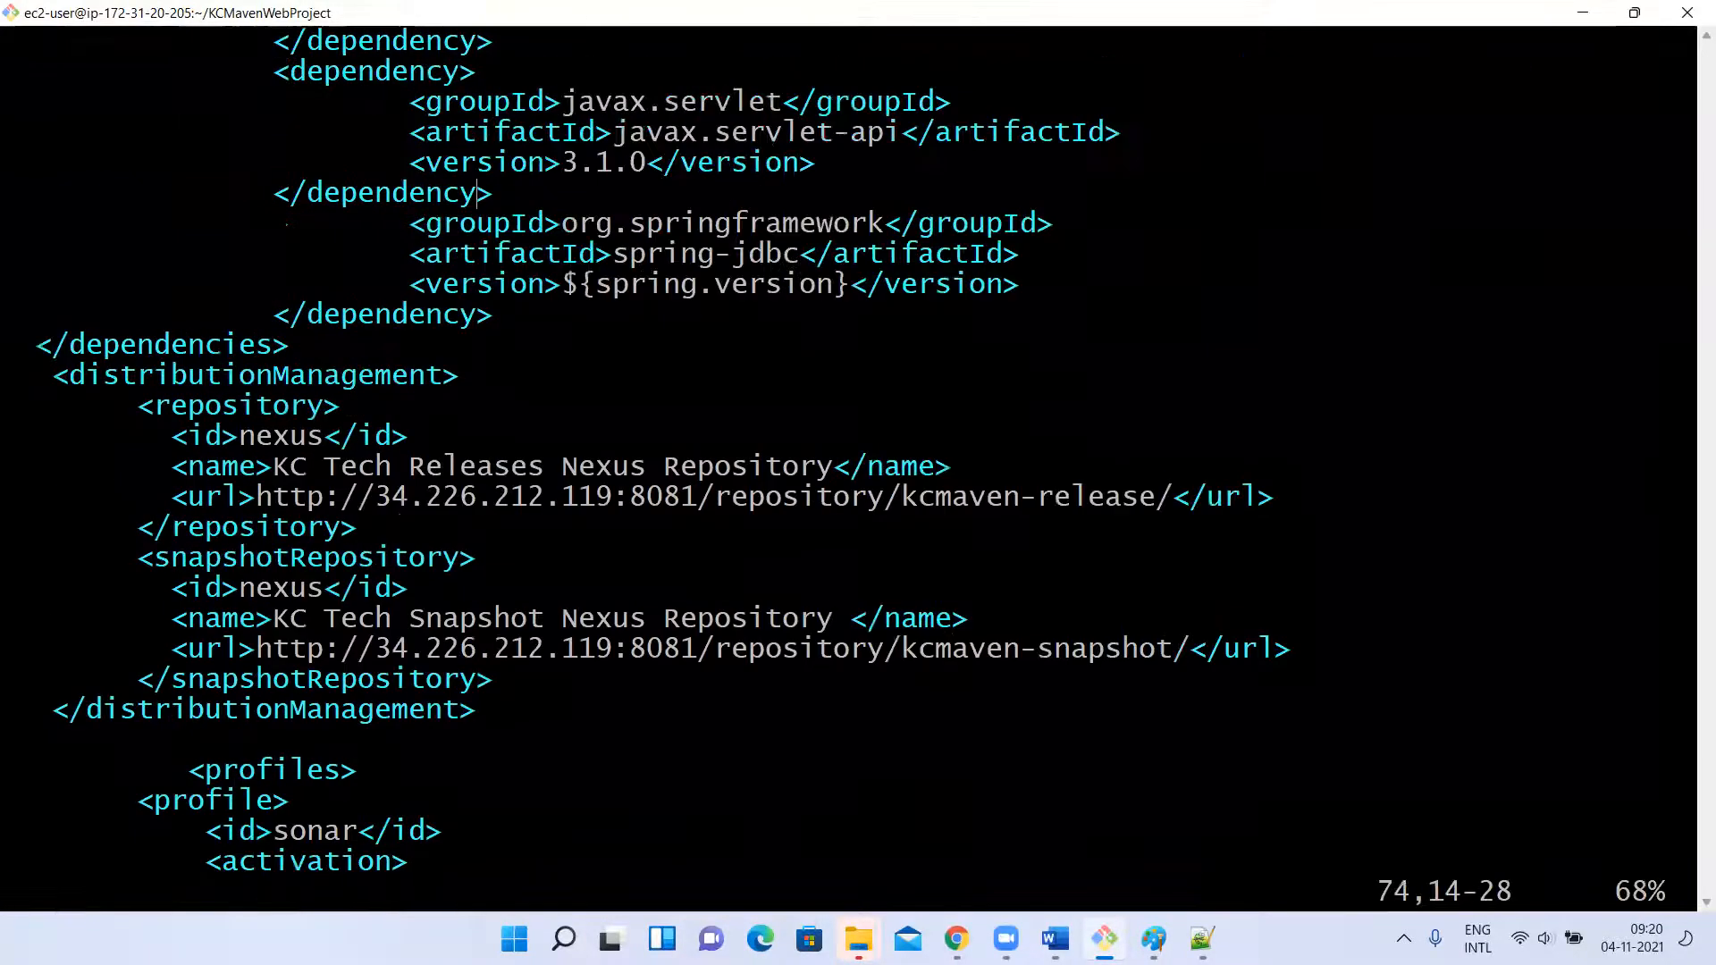
pyautogui.press('Up')
pyautogui.press('Up')
pyautogui.press('Up')
pyautogui.press('Up')
pyautogui.press('Up')
pyautogui.press('Up')
pyautogui.press('Up')
pyautogui.press('Up')
pyautogui.press('Up')
pyautogui.press('Up')
pyautogui.press('Up')
pyautogui.press('Up')
pyautogui.press('Up')
pyautogui.press('Up')
pyautogui.press('Up')
pyautogui.press('Up')
pyautogui.press('Up')
pyautogui.press('Up')
pyautogui.press('Up')
pyautogui.press('Up')
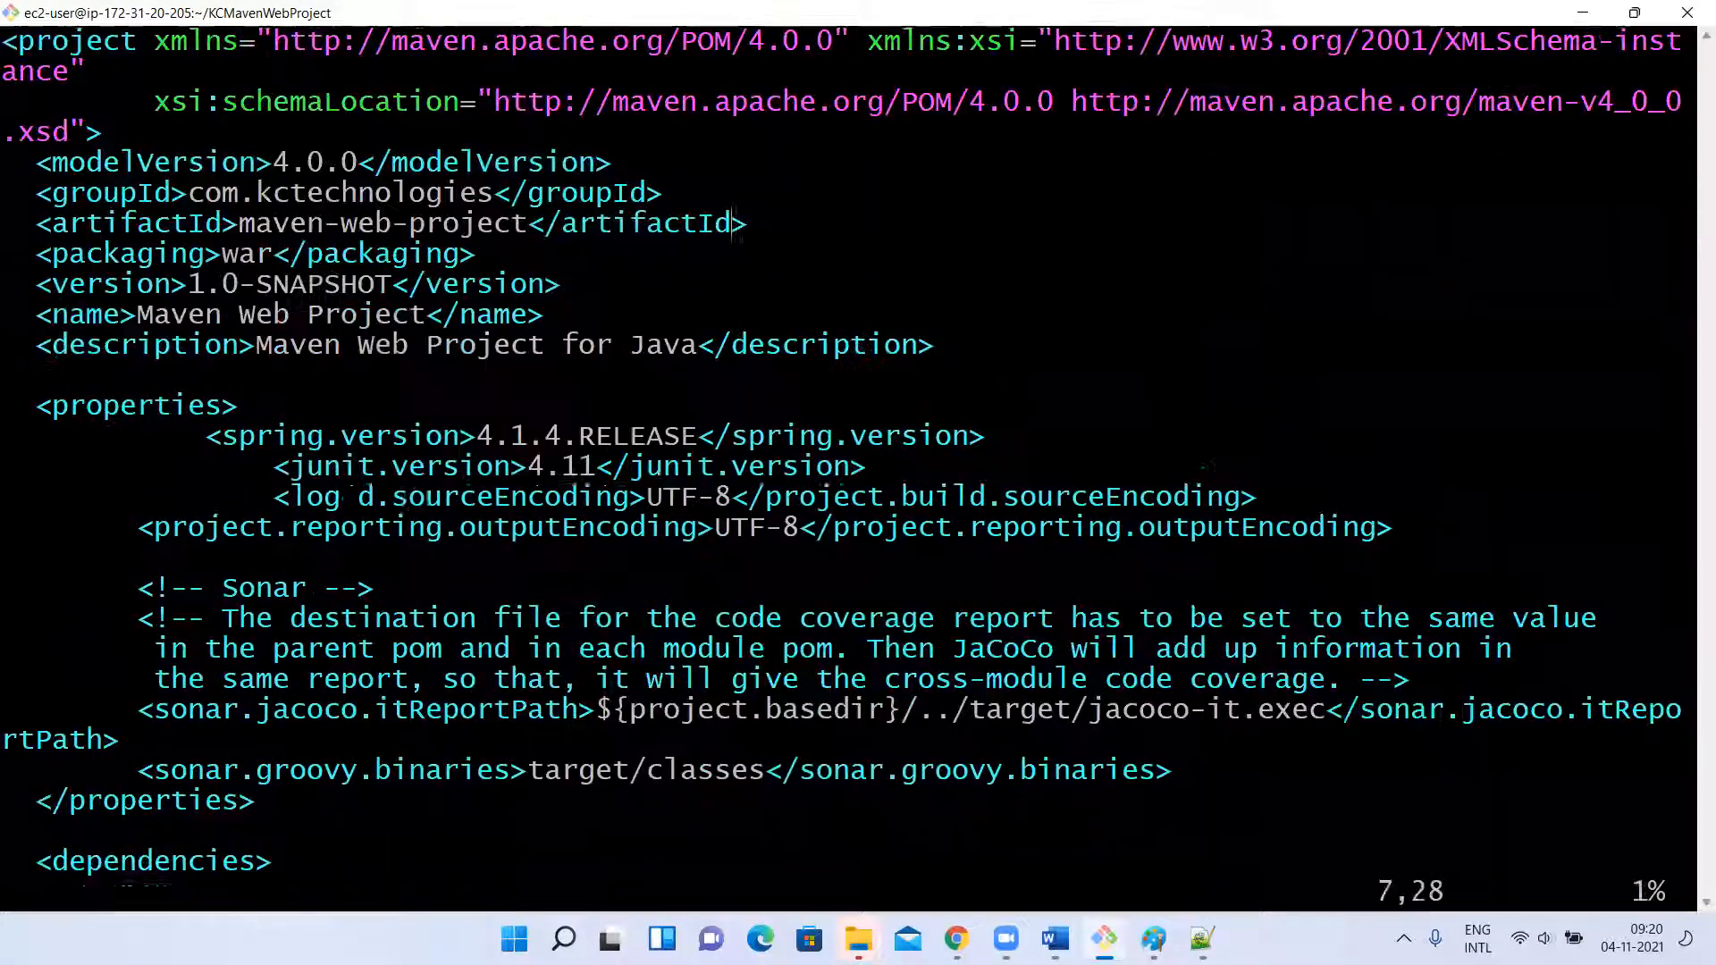
pyautogui.press('Up')
pyautogui.press('Up')
pyautogui.press('Up')
pyautogui.press('Up')
pyautogui.press('Up')
pyautogui.press('Up')
pyautogui.press('i')
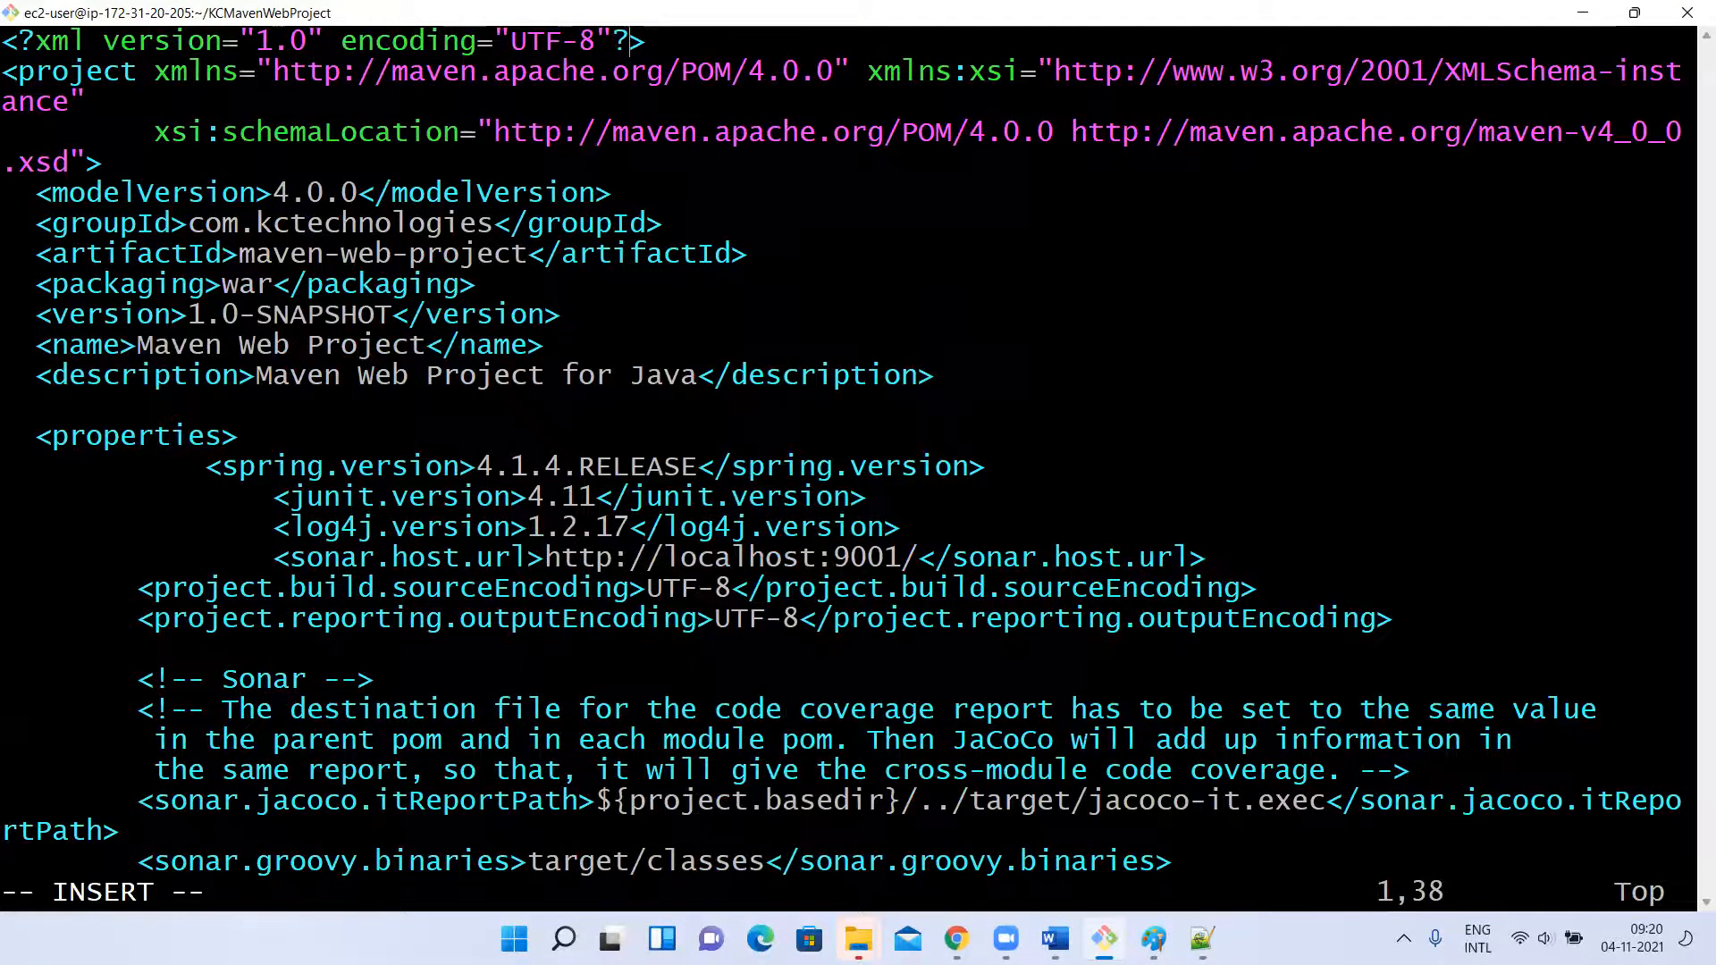
pyautogui.press('Down')
pyautogui.press('Right')
pyautogui.press('Right')
pyautogui.press('Right')
pyautogui.press('Down')
pyautogui.press('Down')
pyautogui.press('Down')
pyautogui.press('Down')
pyautogui.press('Down')
pyautogui.press('Down')
pyautogui.press('Left')
pyautogui.press('Left')
pyautogui.press('Left')
pyautogui.press('Left')
pyautogui.press('Left')
pyautogui.press('Left')
pyautogui.press('Left')
pyautogui.press('Left')
pyautogui.press('Left')
pyautogui.press('Left')
pyautogui.press('Left')
pyautogui.press('Left')
pyautogui.press('Left')
pyautogui.press('Left')
pyautogui.press('Left')
pyautogui.press('Left')
pyautogui.press('Left')
pyautogui.press('Left')
pyautogui.press('Left')
pyautogui.press('BackSpace')
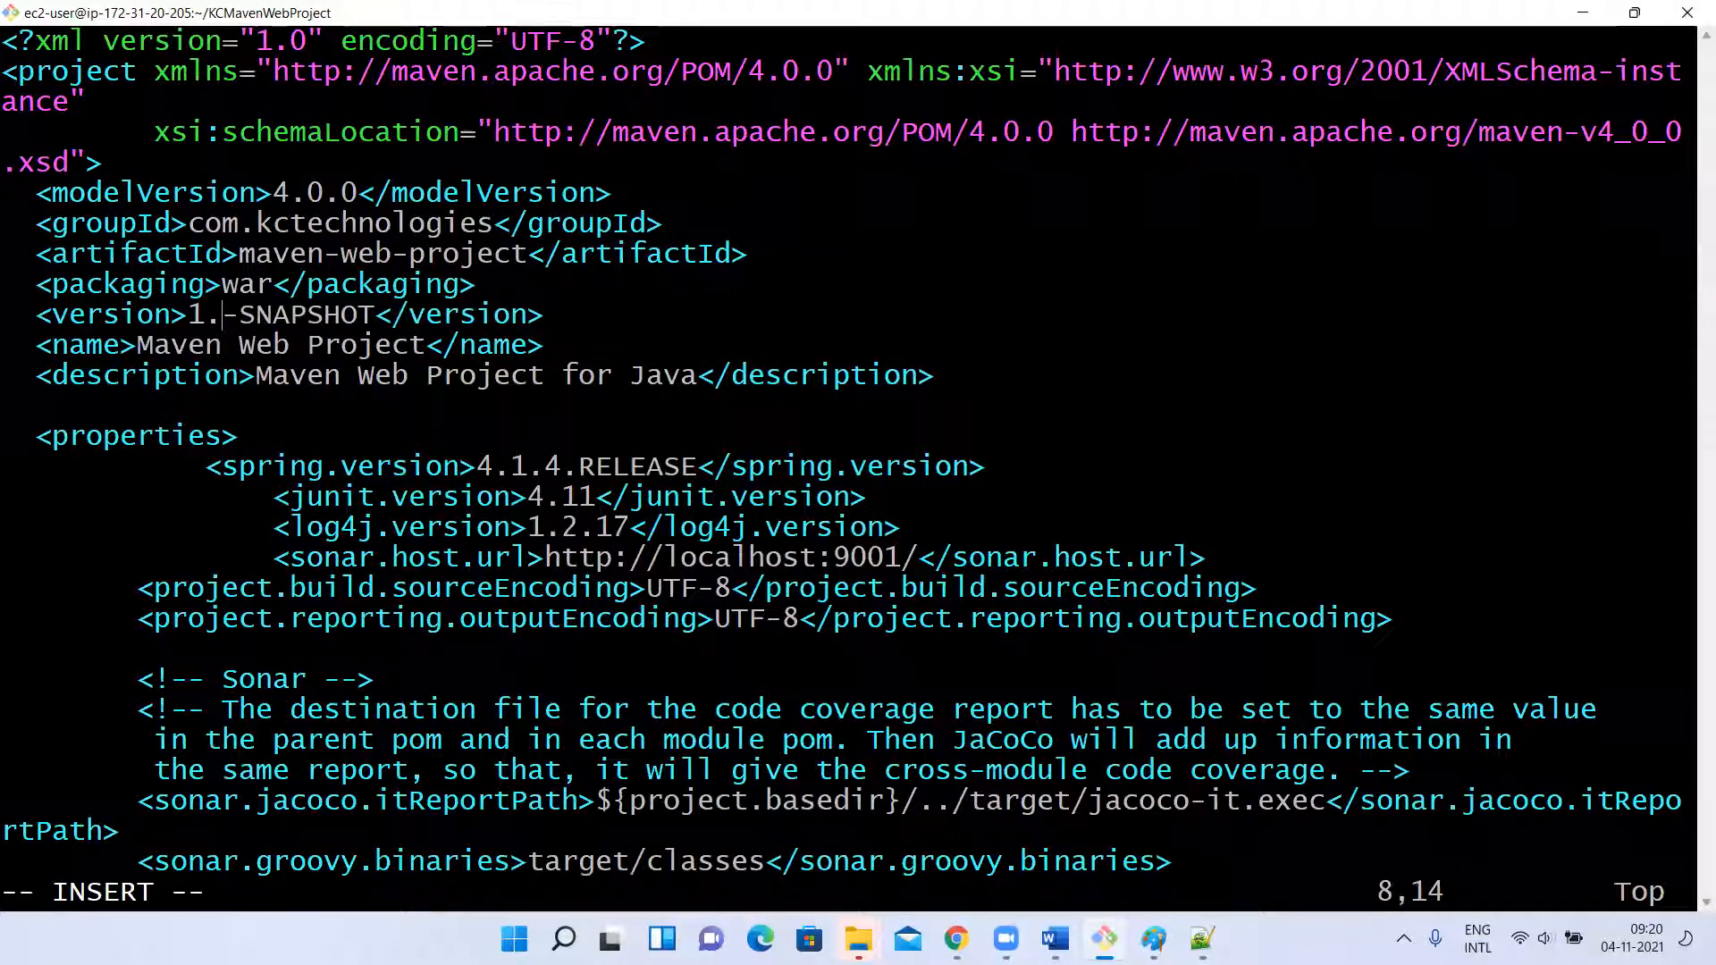
pyautogui.write('1')
pyautogui.press('Escape')
pyautogui.write(':wq')
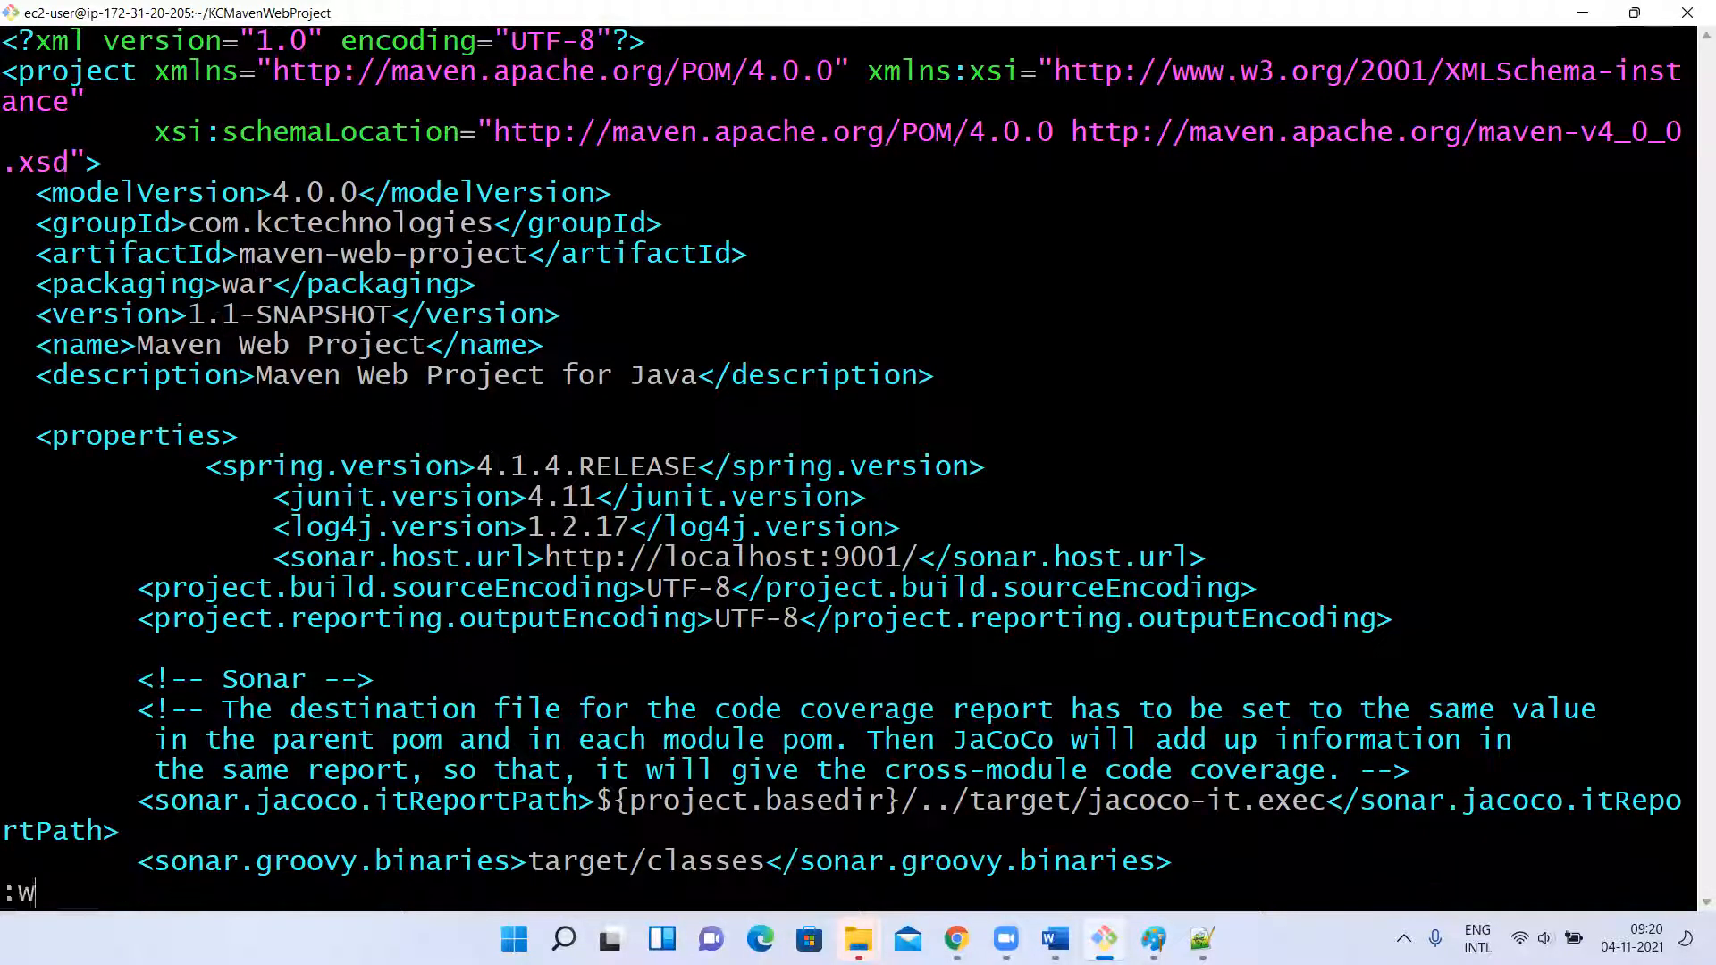
pyautogui.press('Return')
# Run mvn clean deploy to publish the 1.1-SNAPSHOT build to Nexus.
pyautogui.press('Up')
pyautogui.press('Up')
pyautogui.press('Up')
pyautogui.press('Up')
pyautogui.press('Up')
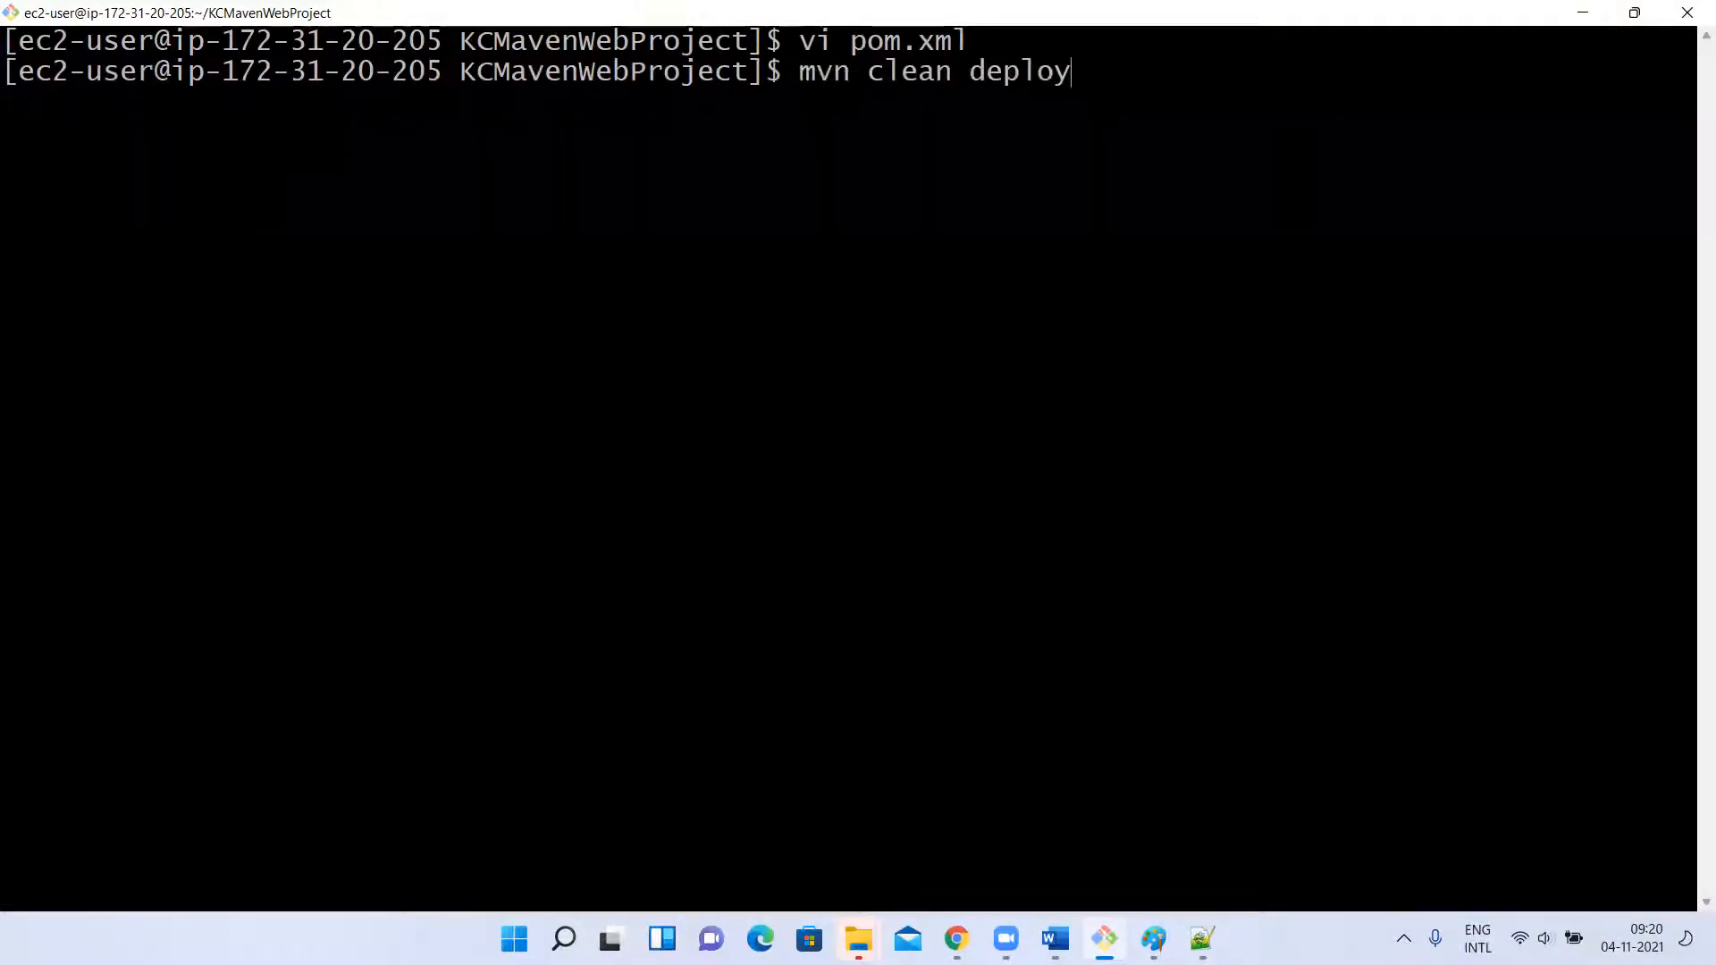
pyautogui.press('Return')
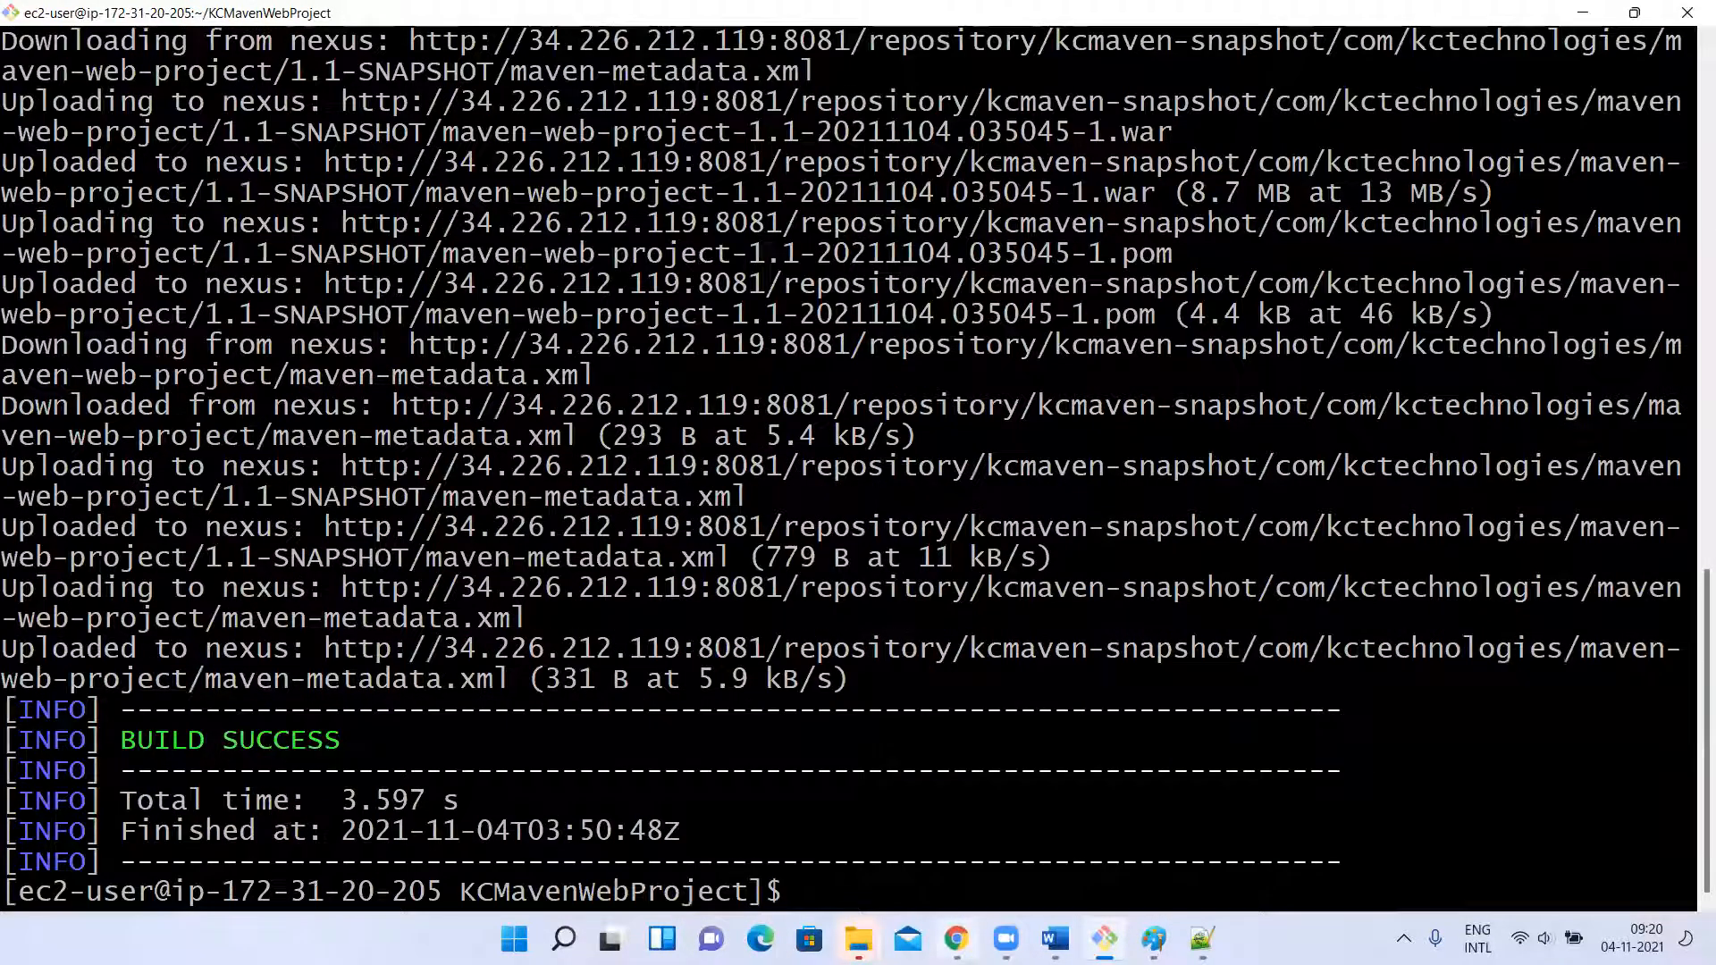
# Inspect the 1.1-SNAPSHOT folder and its build files in the kcmaven-snapshot repository in Nexus, and return to the repository list.
pyautogui.hotkey('alt', 'Tab')
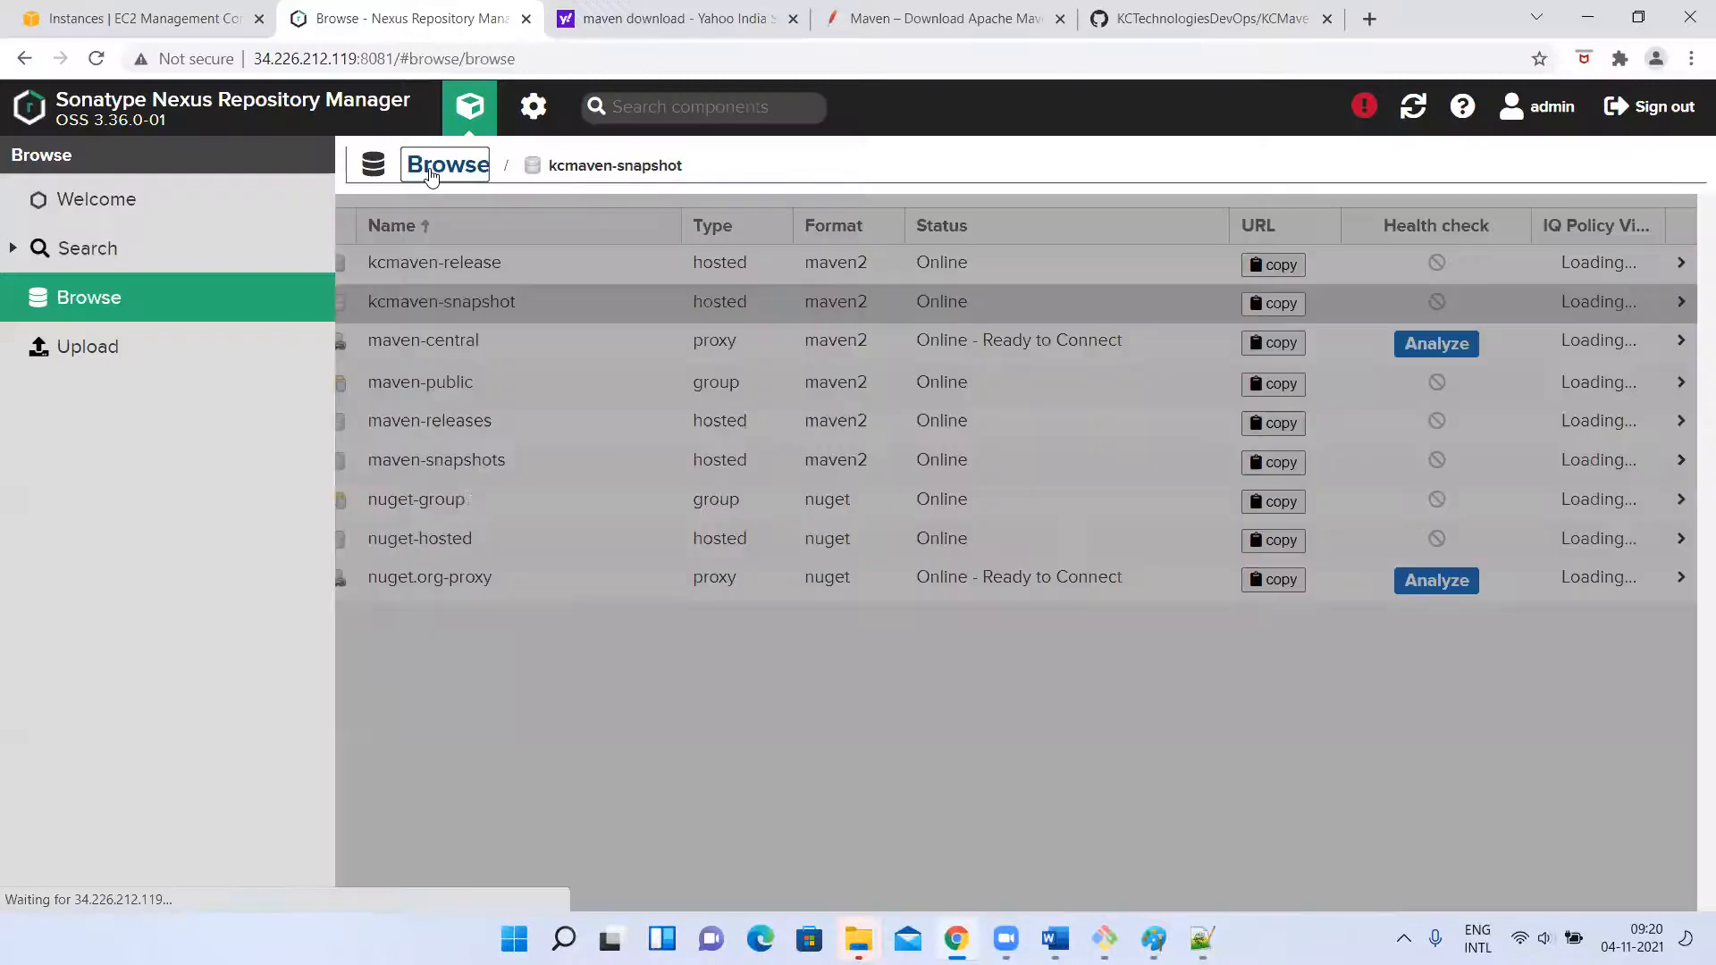
pyautogui.click(461, 330)
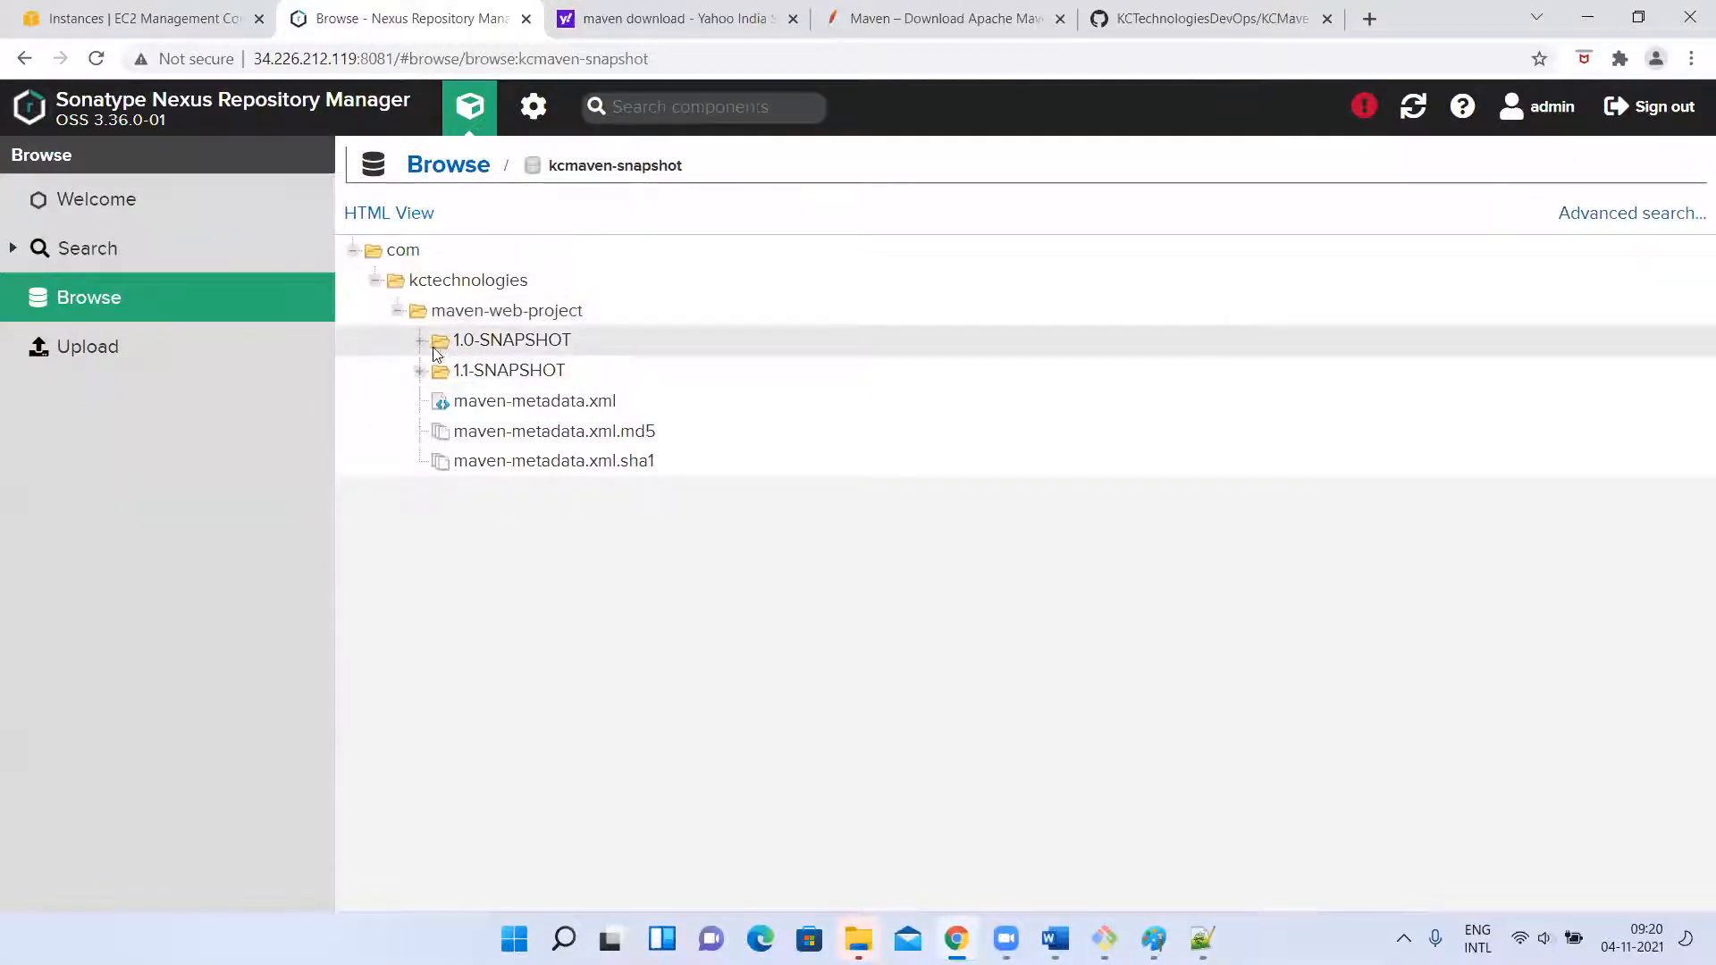
pyautogui.click(483, 378)
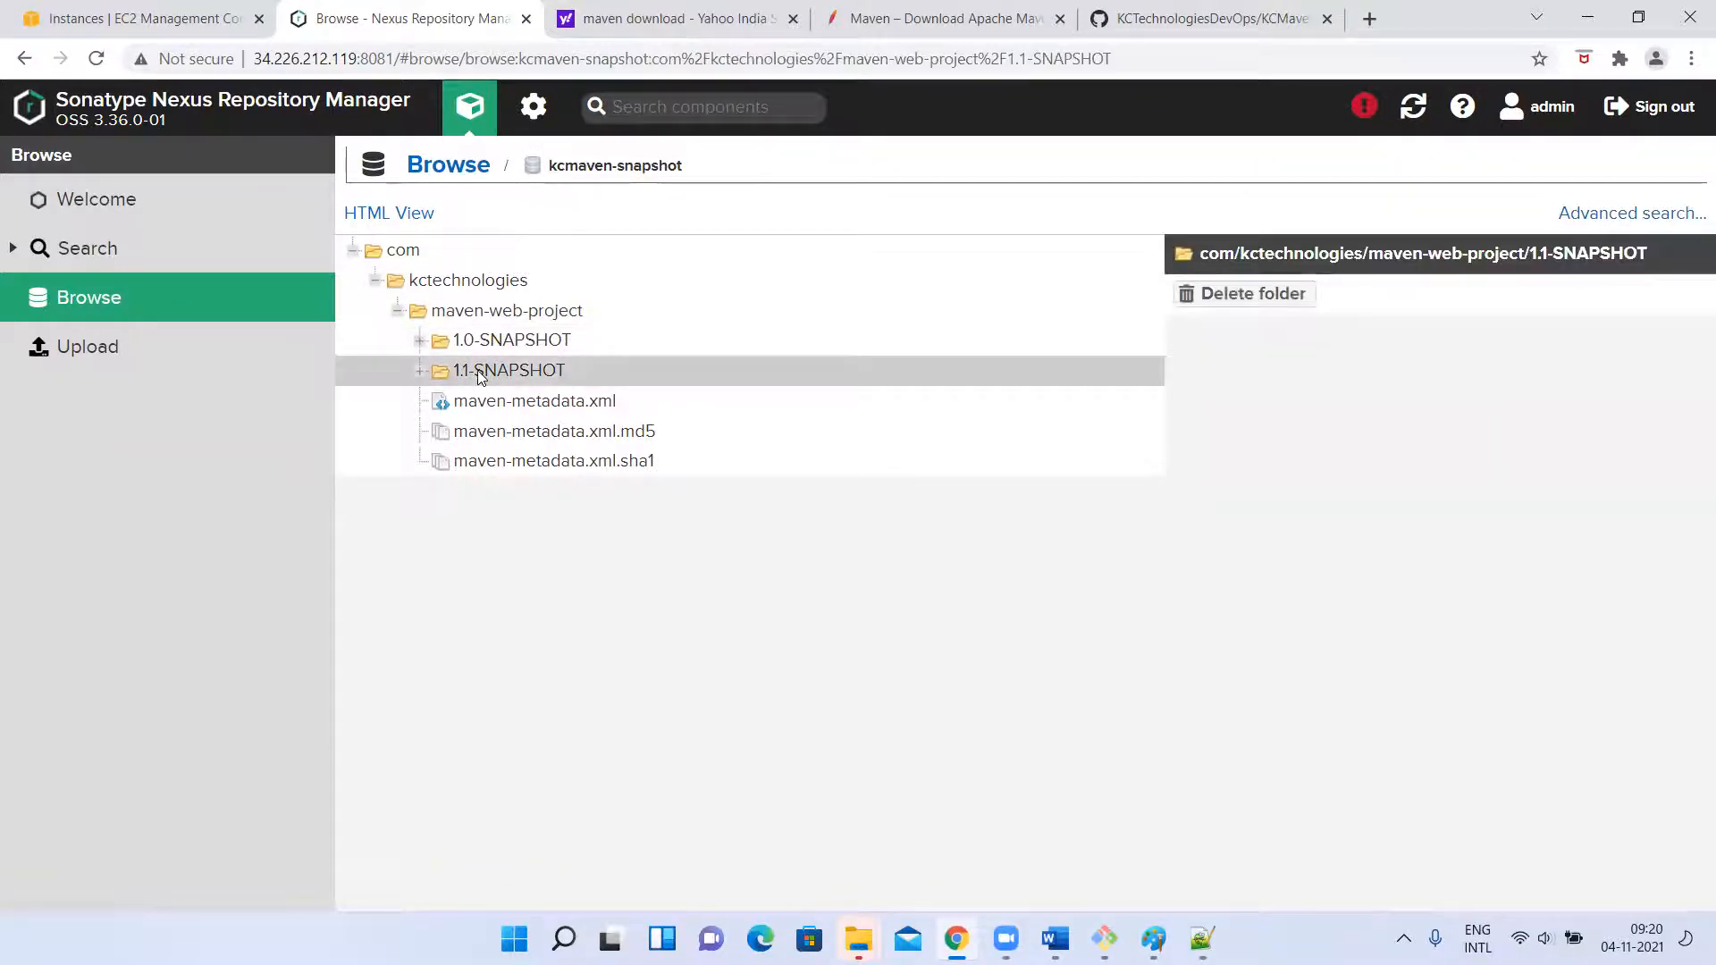
pyautogui.click(480, 375)
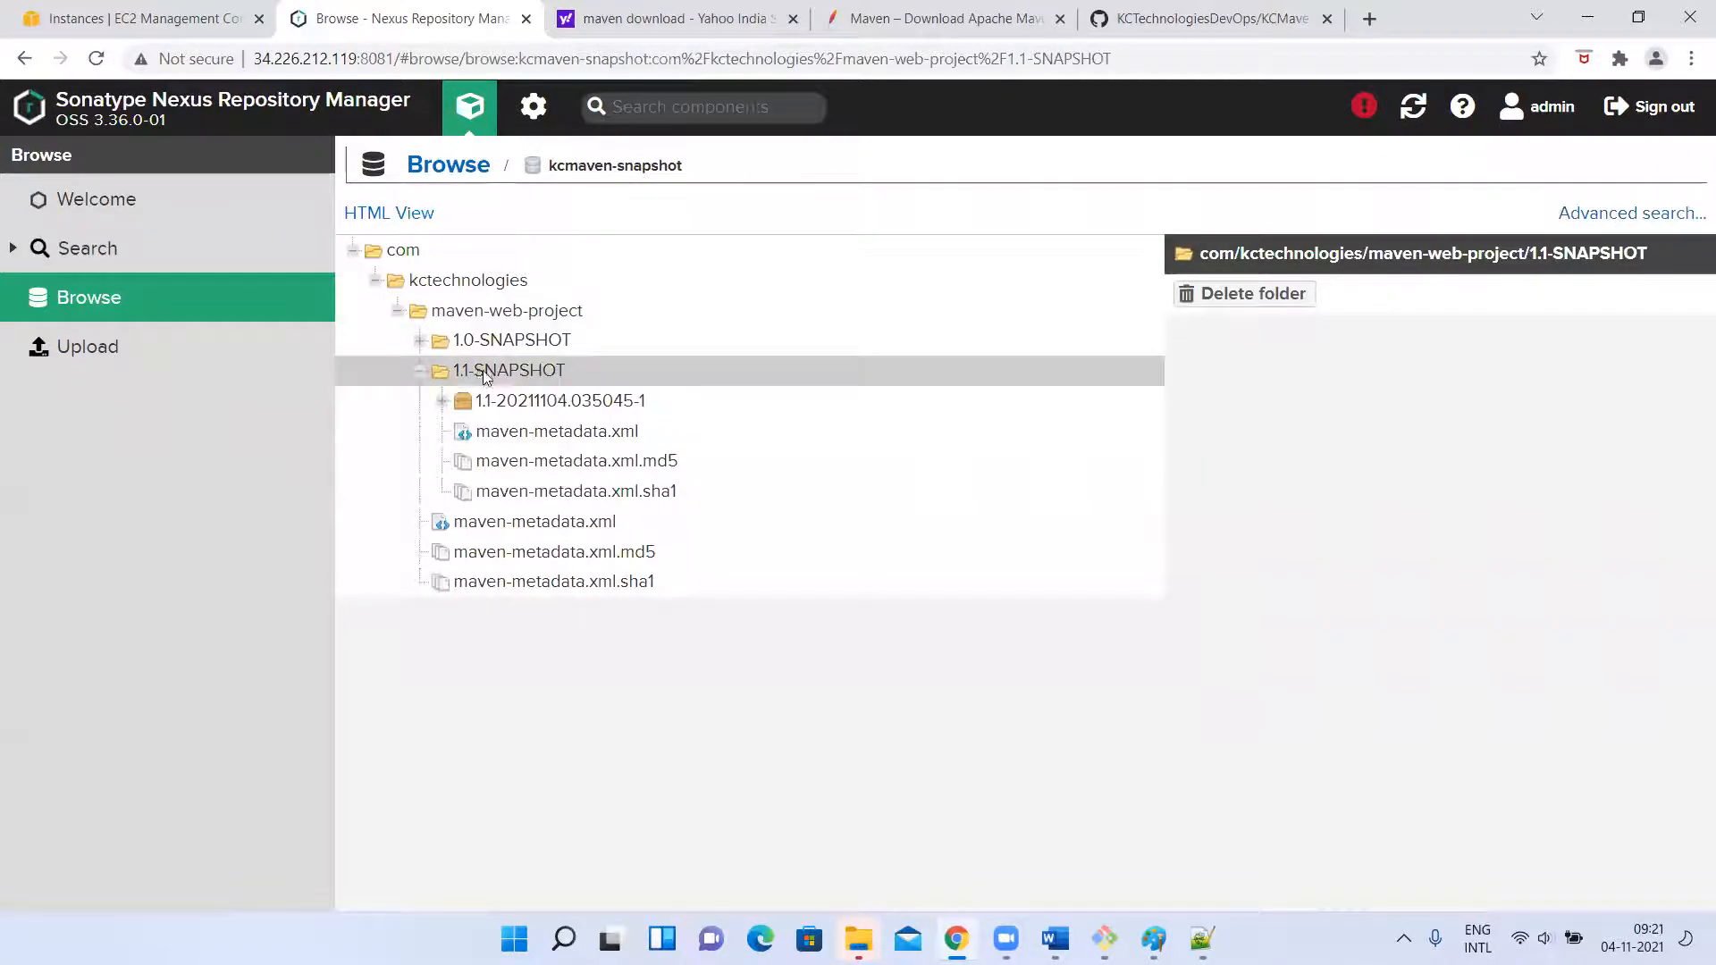
pyautogui.click(446, 409)
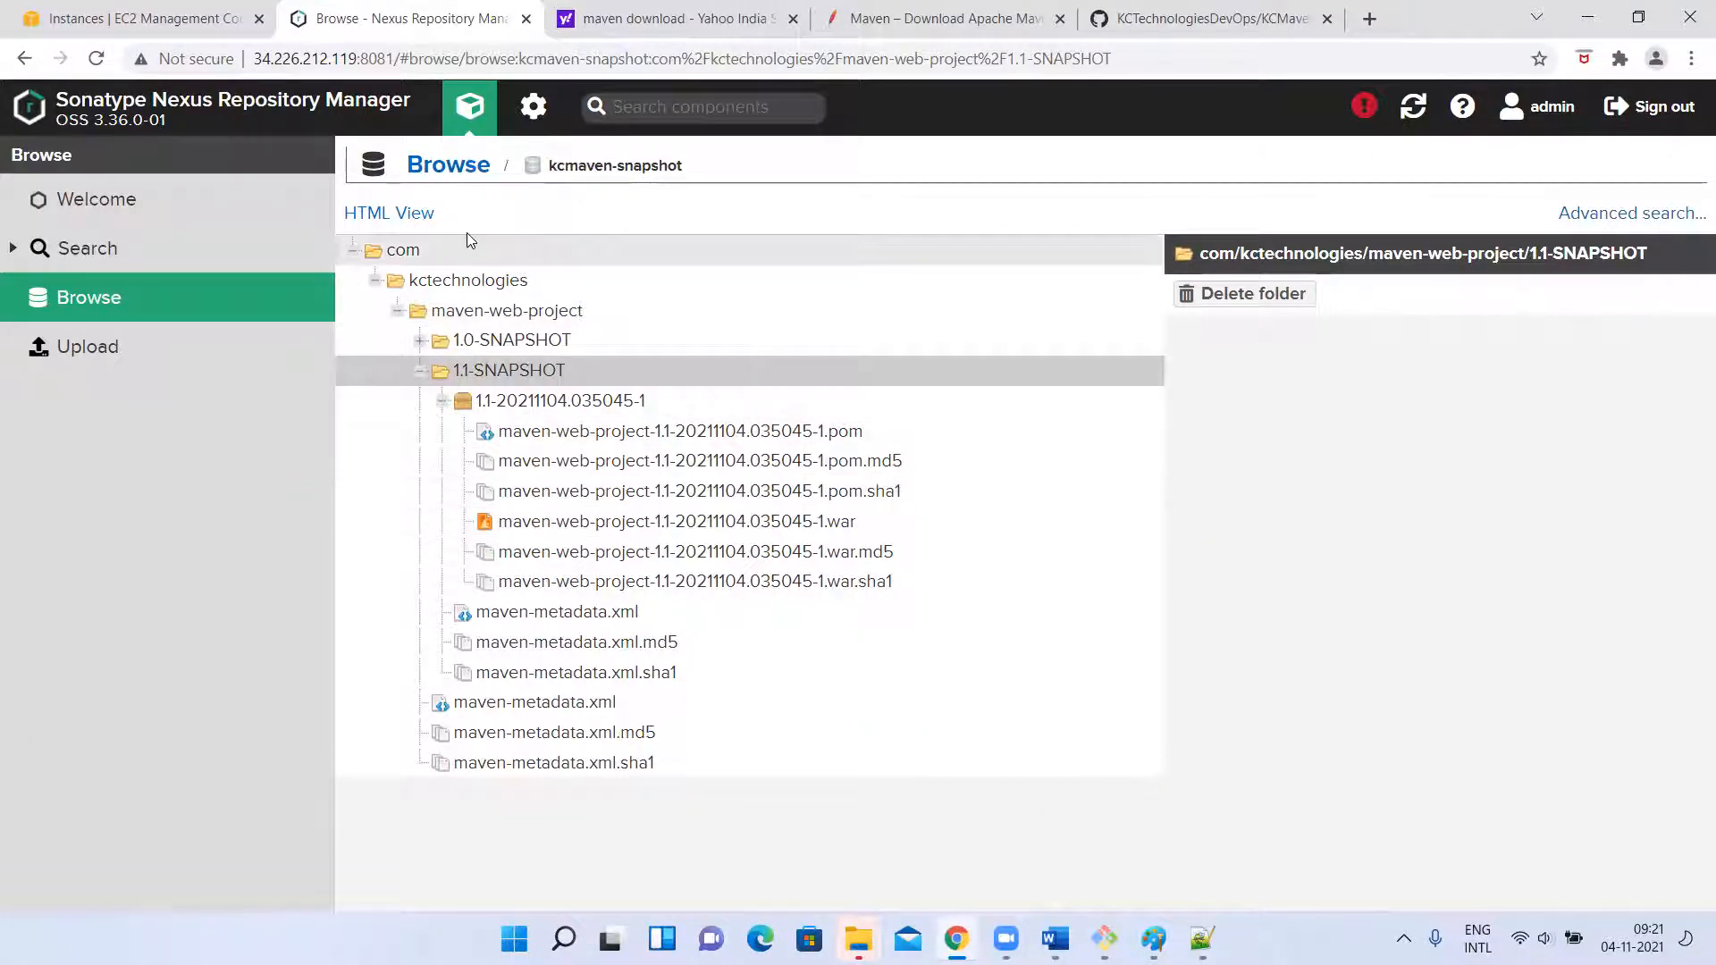
pyautogui.click(432, 176)
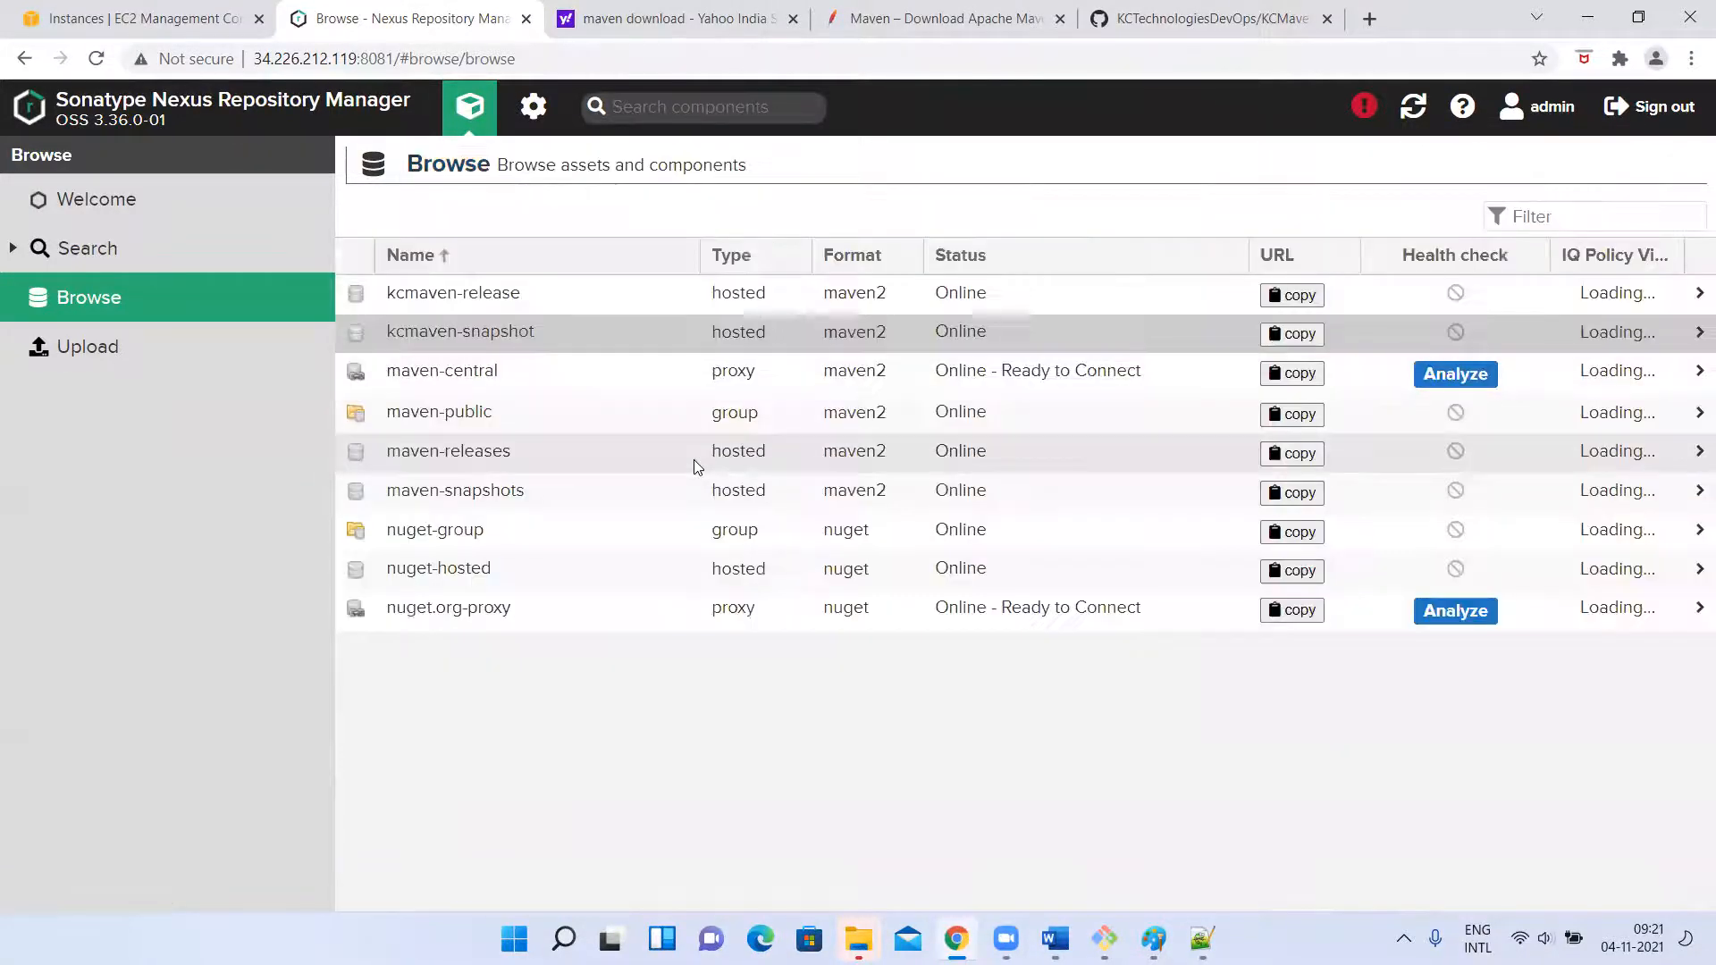
# Reopen pom.xml in vi from the terminal, set the project's version to 1.1-RELEASE, save and quit.
pyautogui.hotkey('alt', 'Tab')
pyautogui.press('Up')
pyautogui.press('Up')
pyautogui.press('Return')
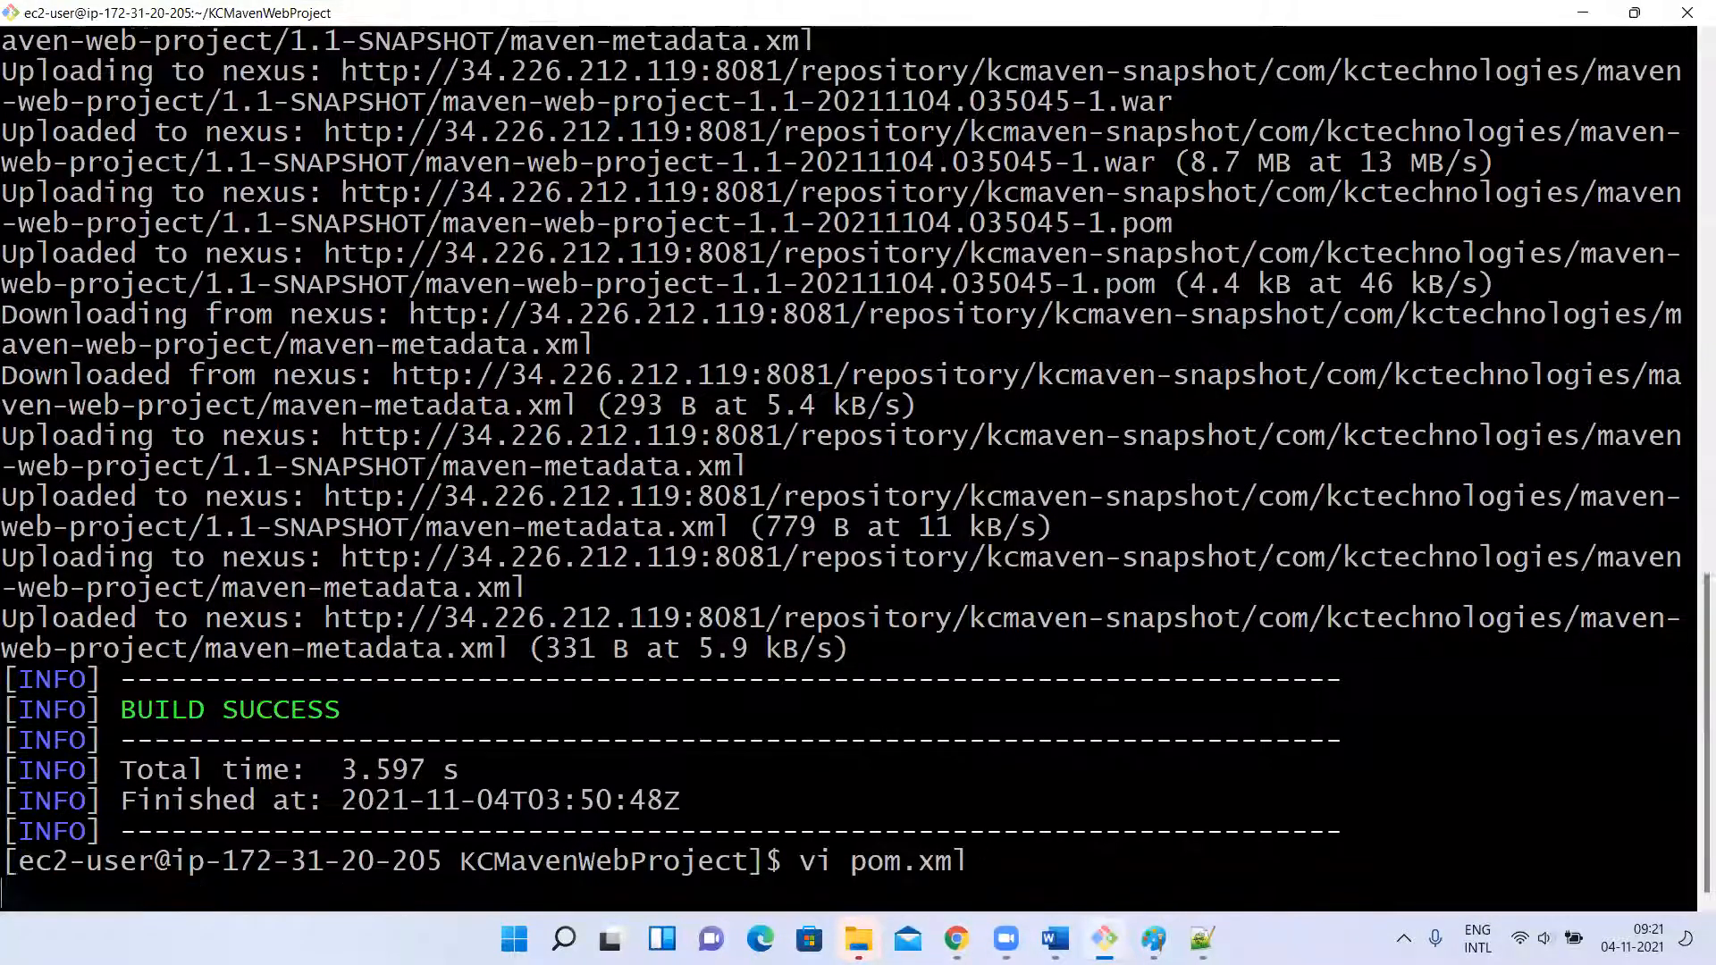
pyautogui.press('i')
pyautogui.press('Right')
pyautogui.press('Right')
pyautogui.press('Right')
pyautogui.press('Right')
pyautogui.press('Right')
pyautogui.press('Right')
pyautogui.press('Right')
pyautogui.press('Right')
pyautogui.press('Right')
pyautogui.press('Right')
pyautogui.press('BackSpace')
pyautogui.press('BackSpace')
pyautogui.press('BackSpace')
pyautogui.press('BackSpace')
pyautogui.press('BackSpace')
pyautogui.press('BackSpace')
pyautogui.press('BackSpace')
pyautogui.press('BackSpace')
pyautogui.write('RELEASE')
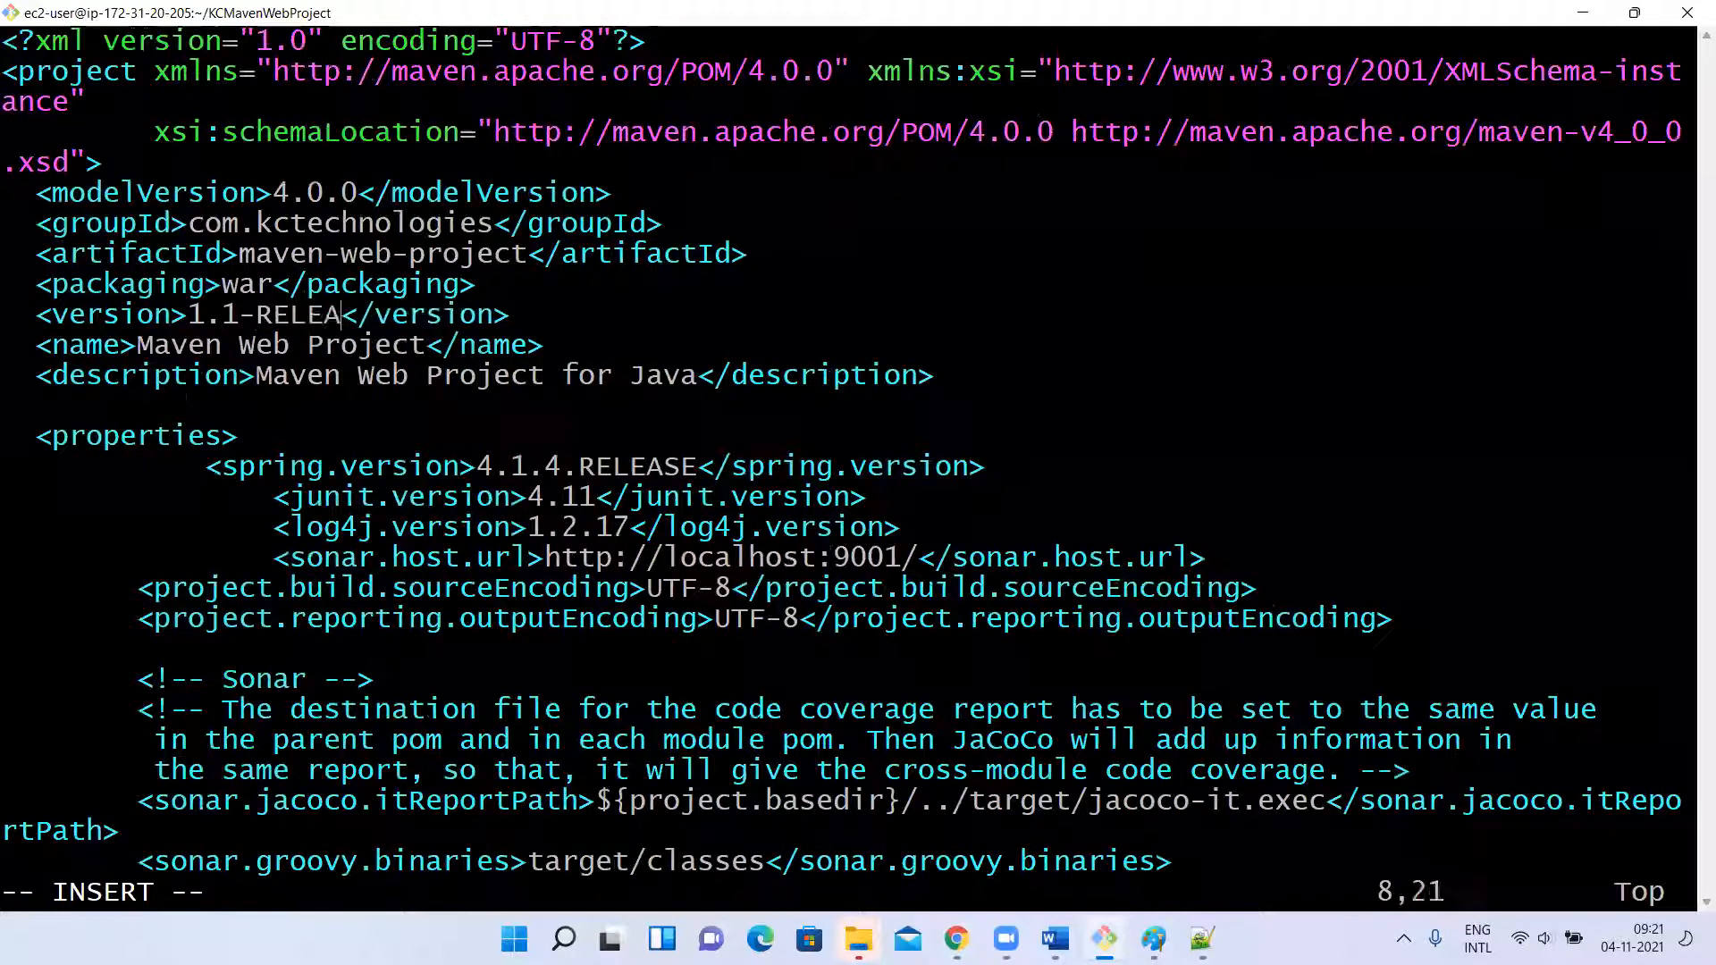
pyautogui.press('Escape')
pyautogui.write(':wq')
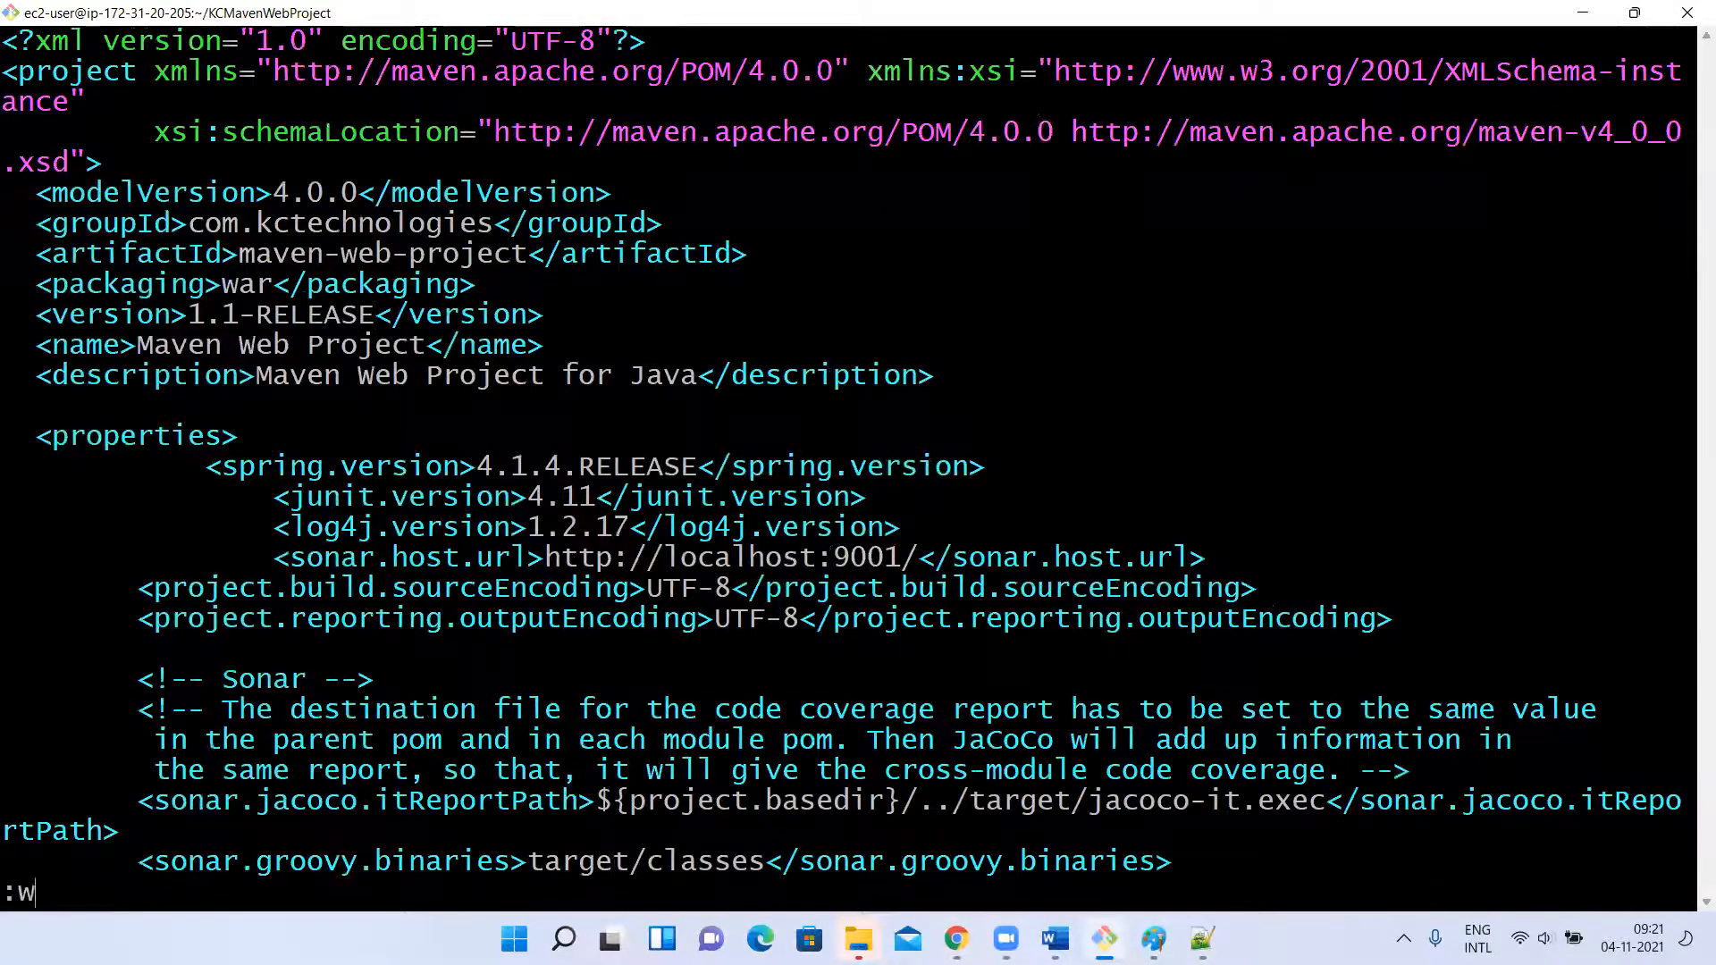
pyautogui.press('Return')
# Publish the 1.1-RELEASE build with mvn clean deploy and open the kcmaven-release repository in Nexus to check it.
pyautogui.write('vi p')
pyautogui.press('Tab')
pyautogui.press('Up')
pyautogui.press('Up')
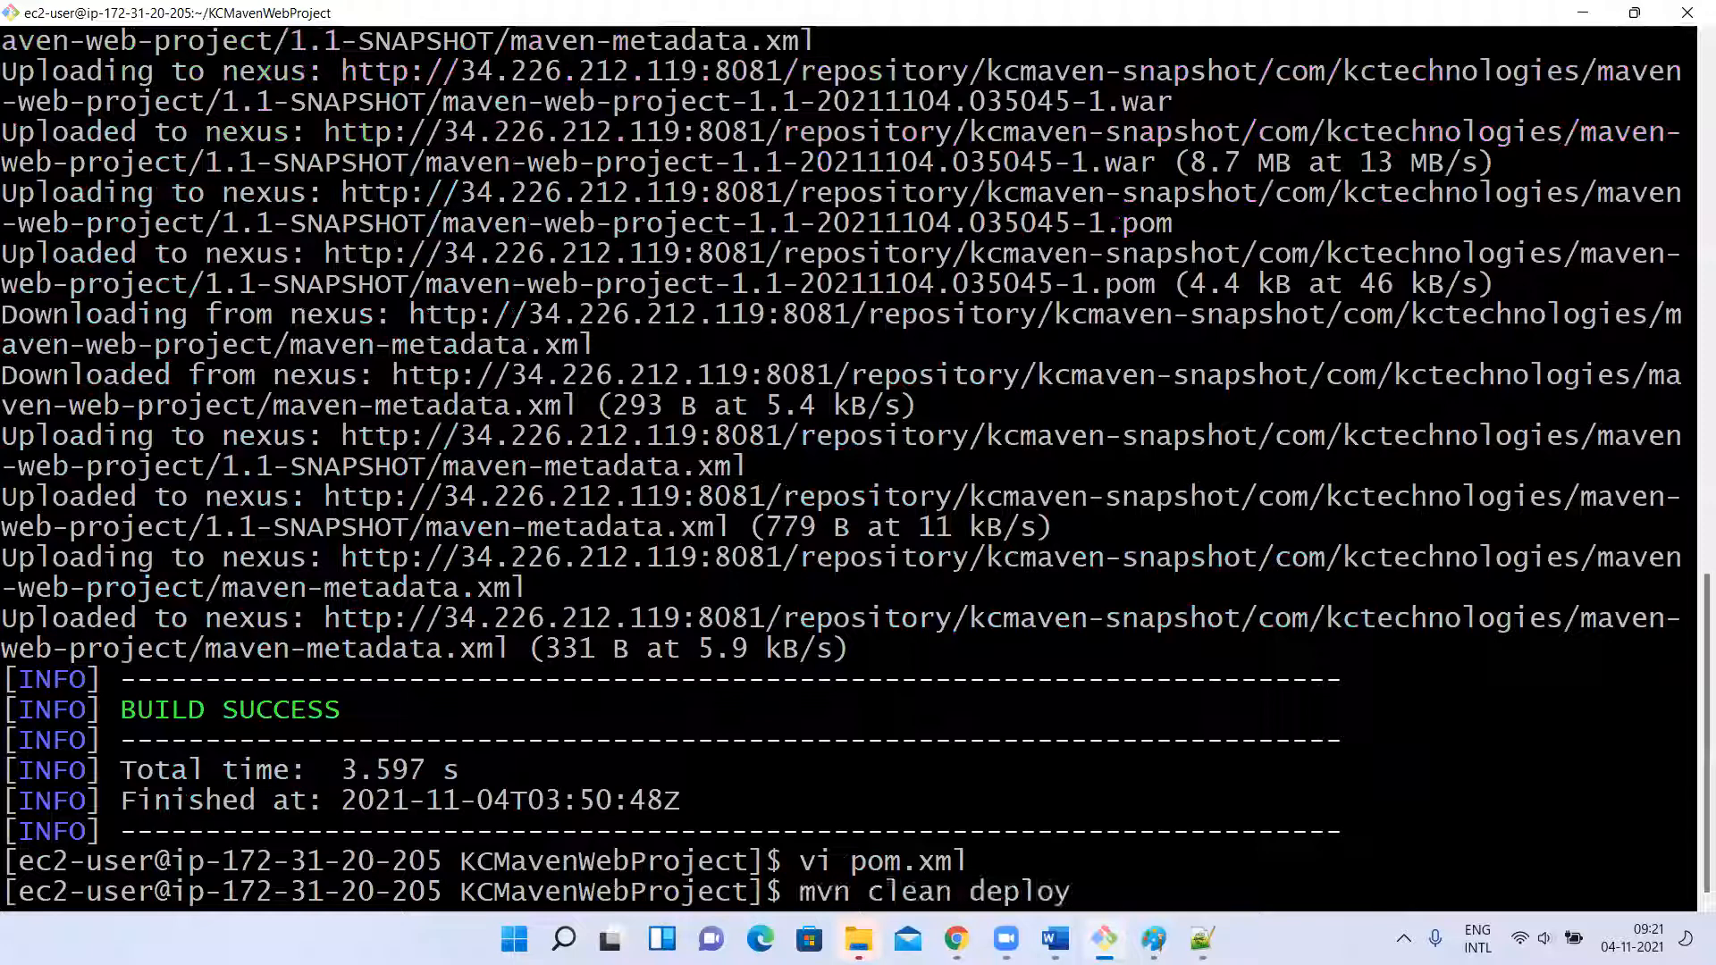
pyautogui.press('Return')
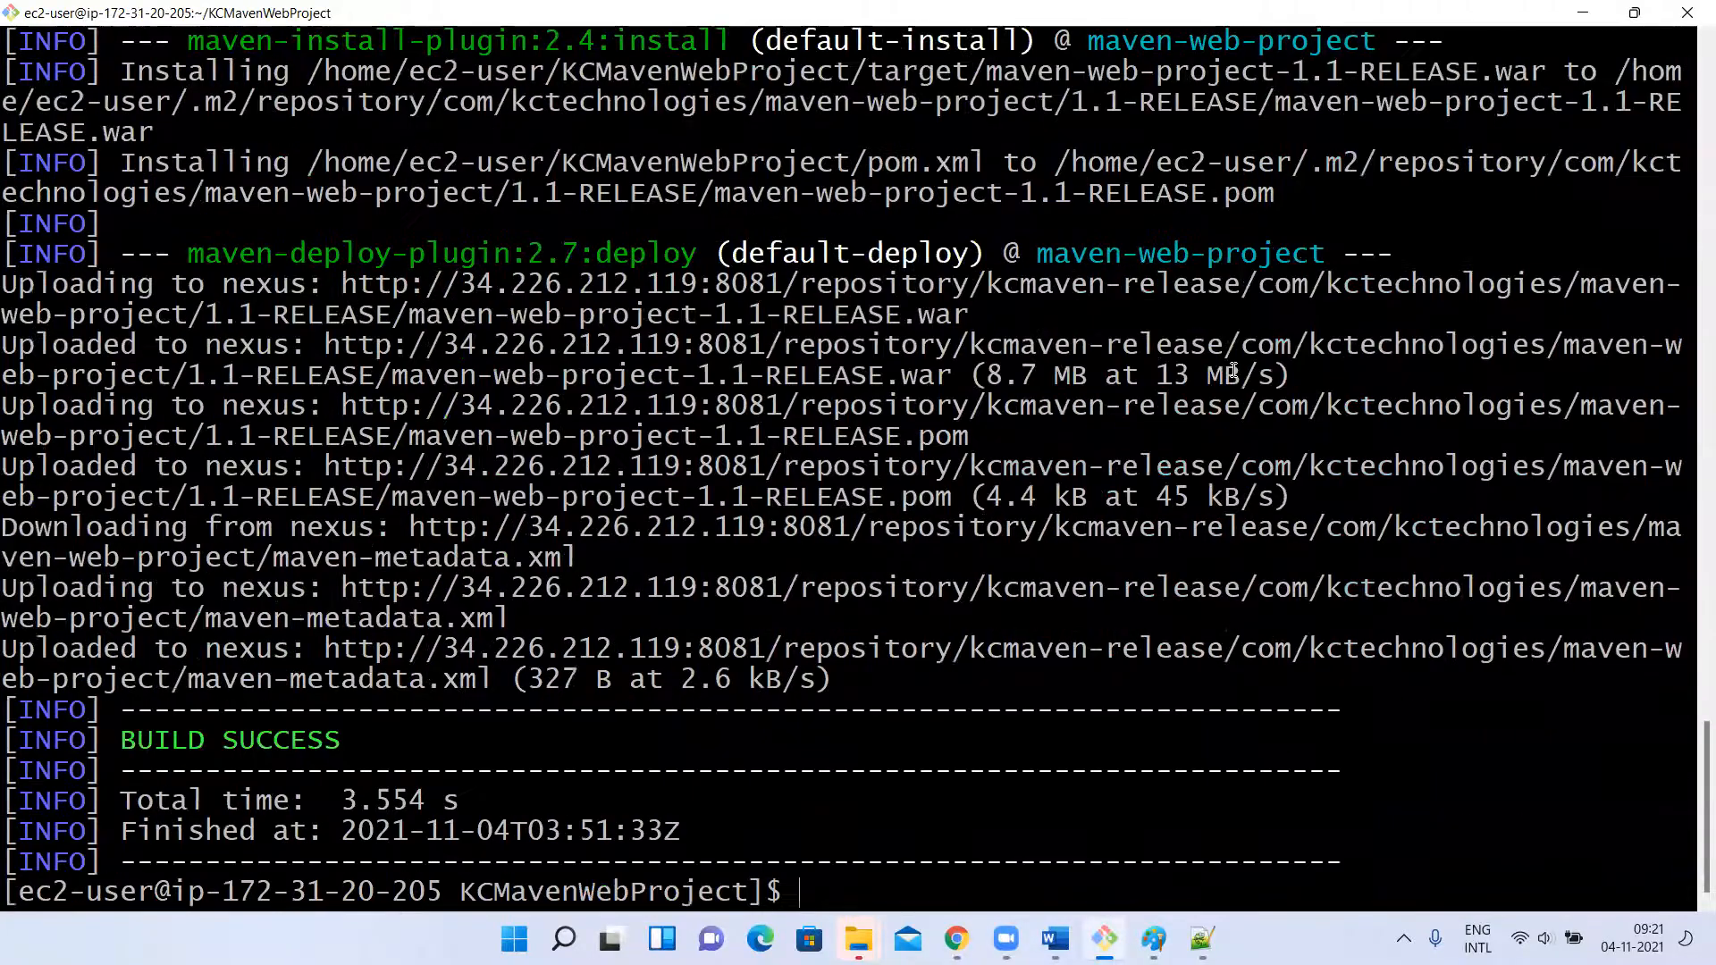
pyautogui.hotkey('alt', 'Tab')
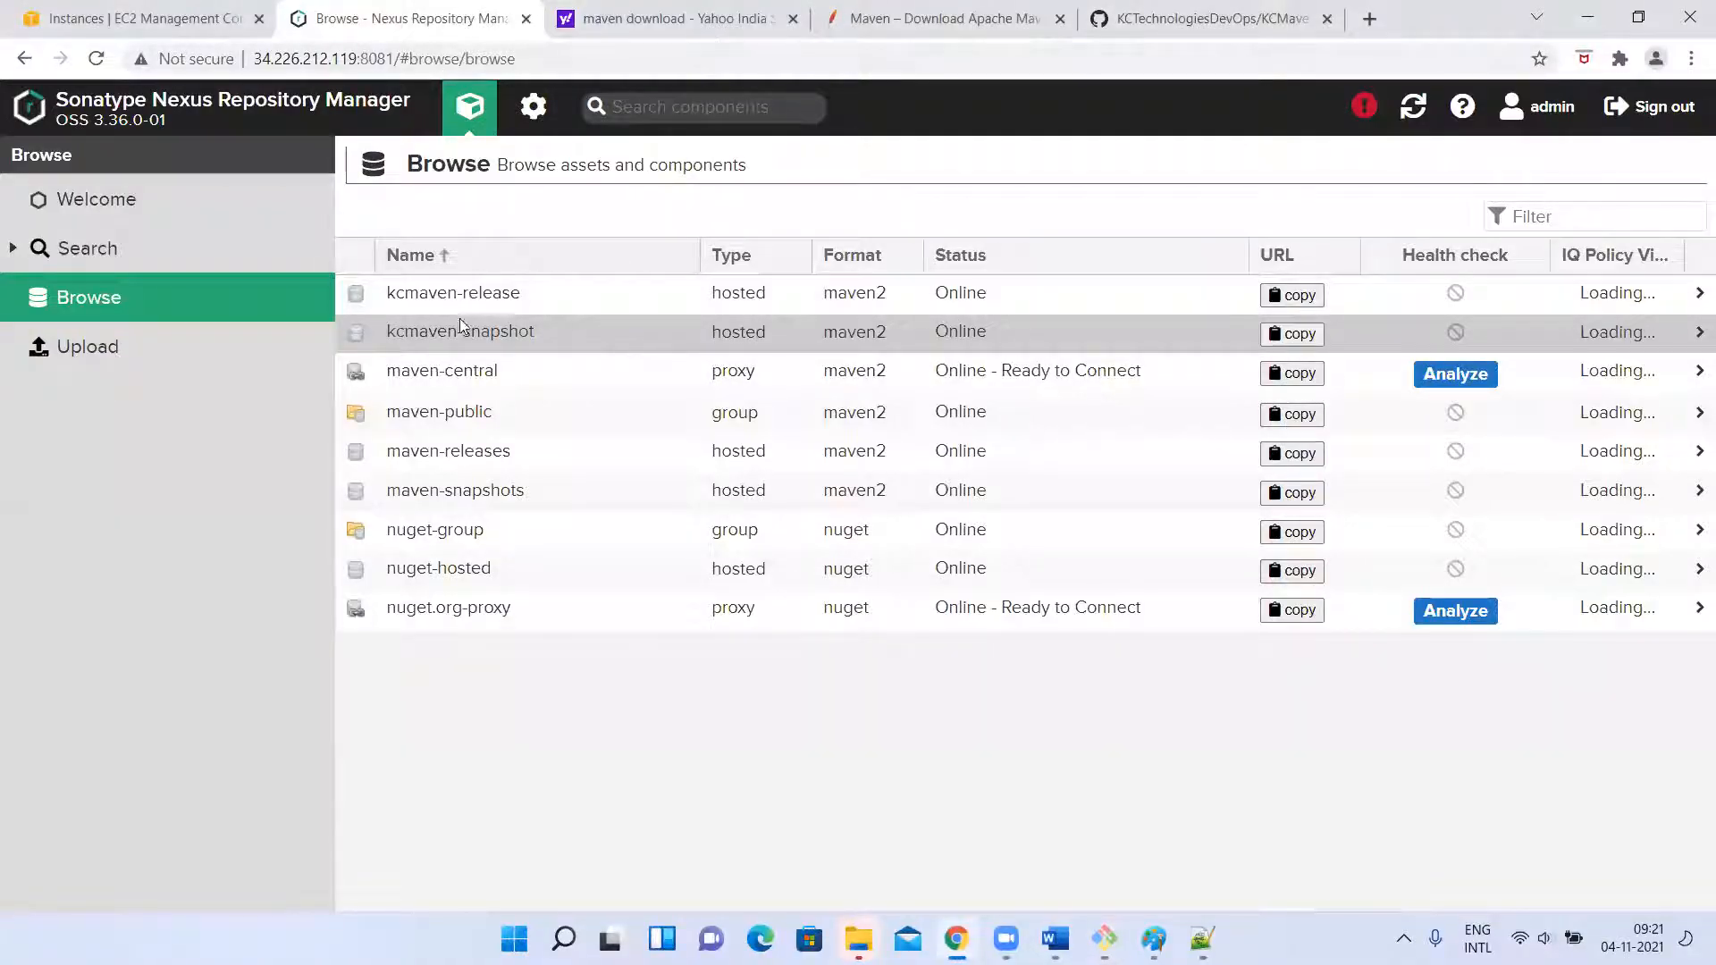
pyautogui.click(437, 293)
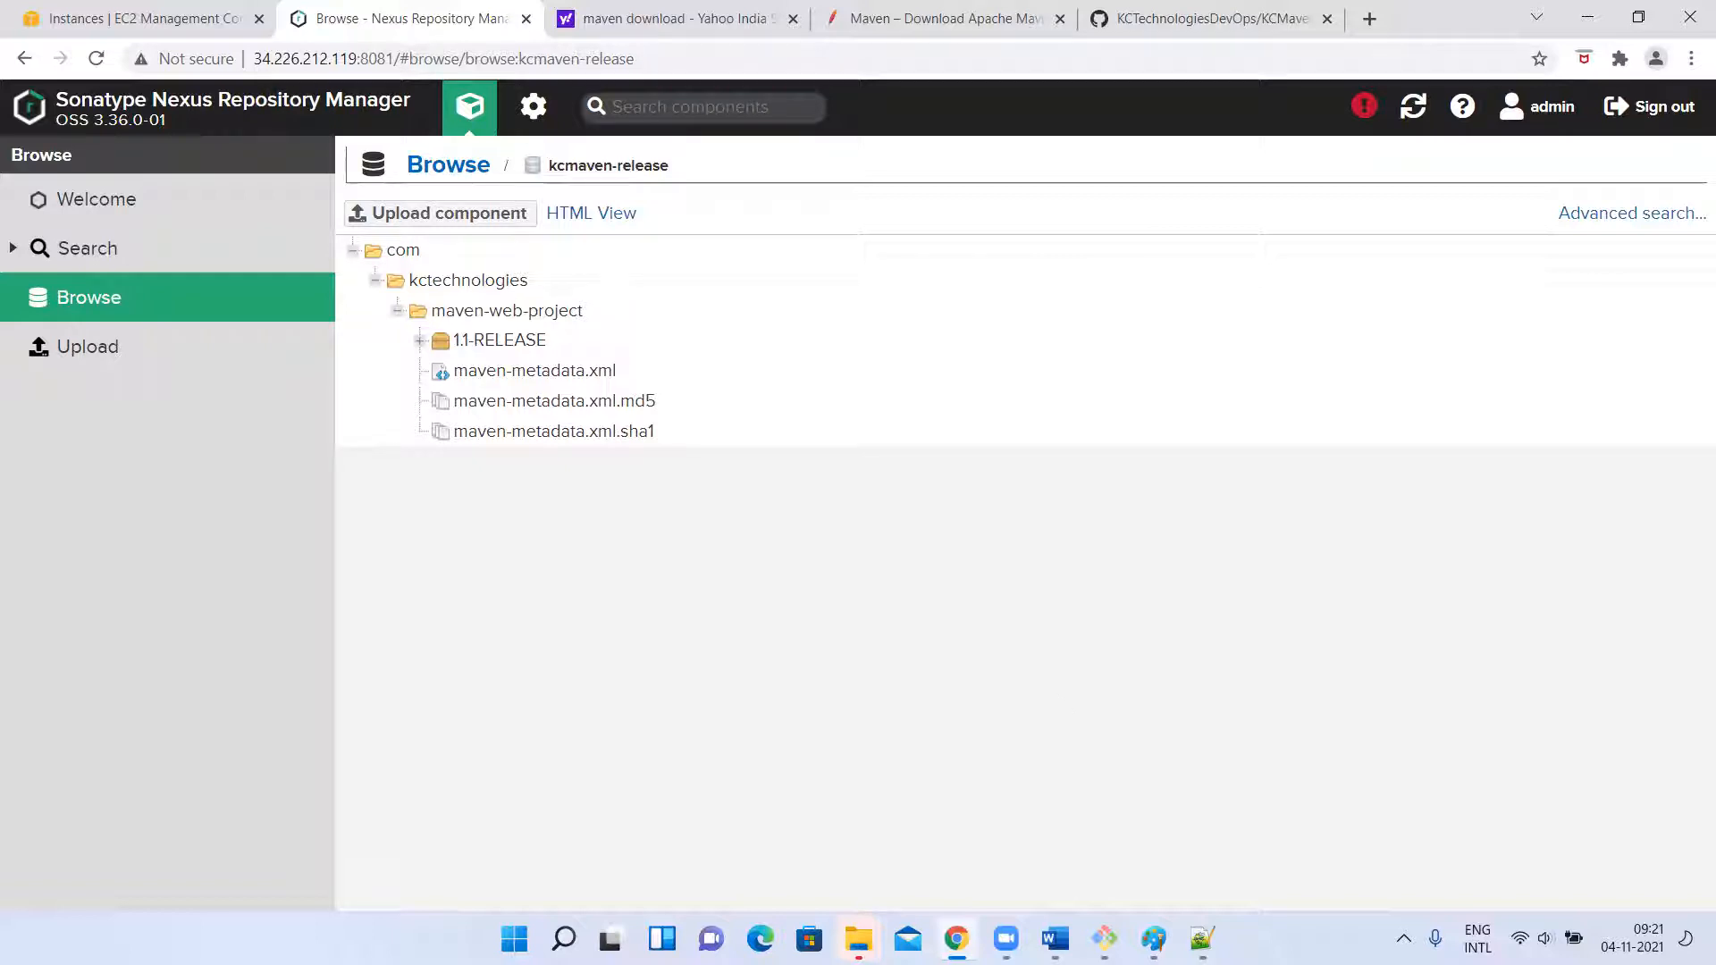
# Bring up the flow diagram in Paint, try freehand pencil marks on it and undo the last one.
pyautogui.click(1153, 939)
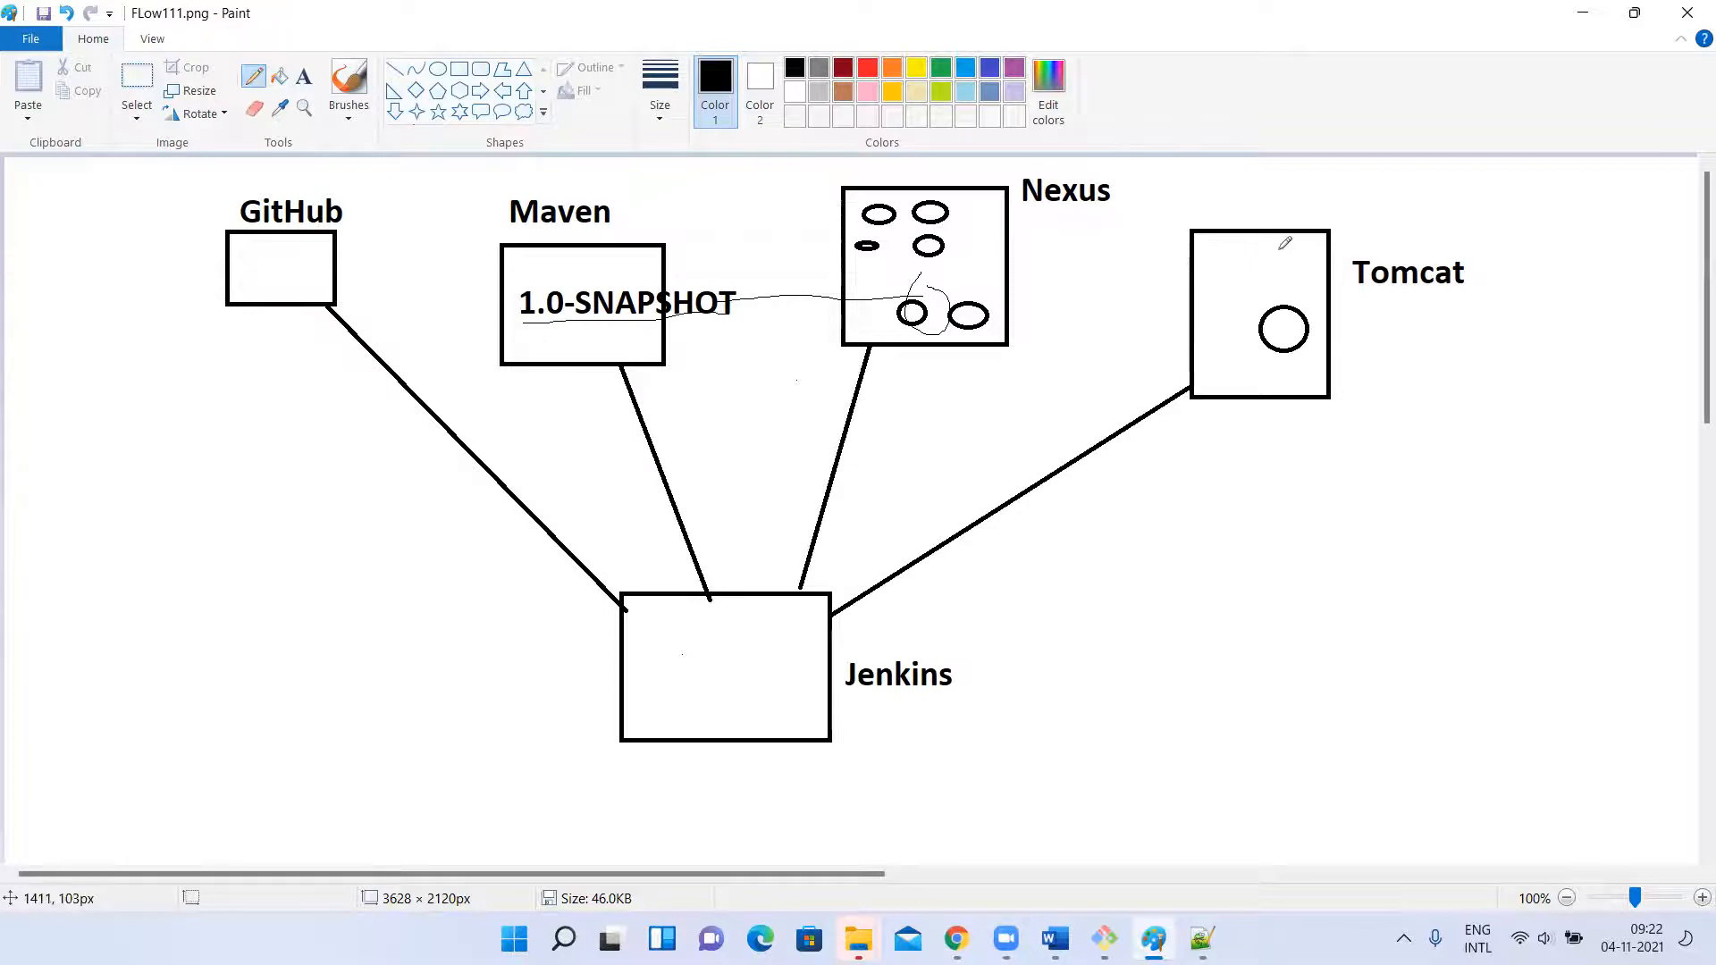
pyautogui.moveTo(187, 231); pyautogui.dragTo(1186, 840)
pyautogui.moveTo(1411, 702)
pyautogui.mouseDown()
pyautogui.moveTo(1233, 211)
pyautogui.moveTo(644, 527)
pyautogui.moveTo(429, 170)
pyautogui.moveTo(144, 254)
pyautogui.mouseUp()
pyautogui.hotkey('ctrl', 'z')
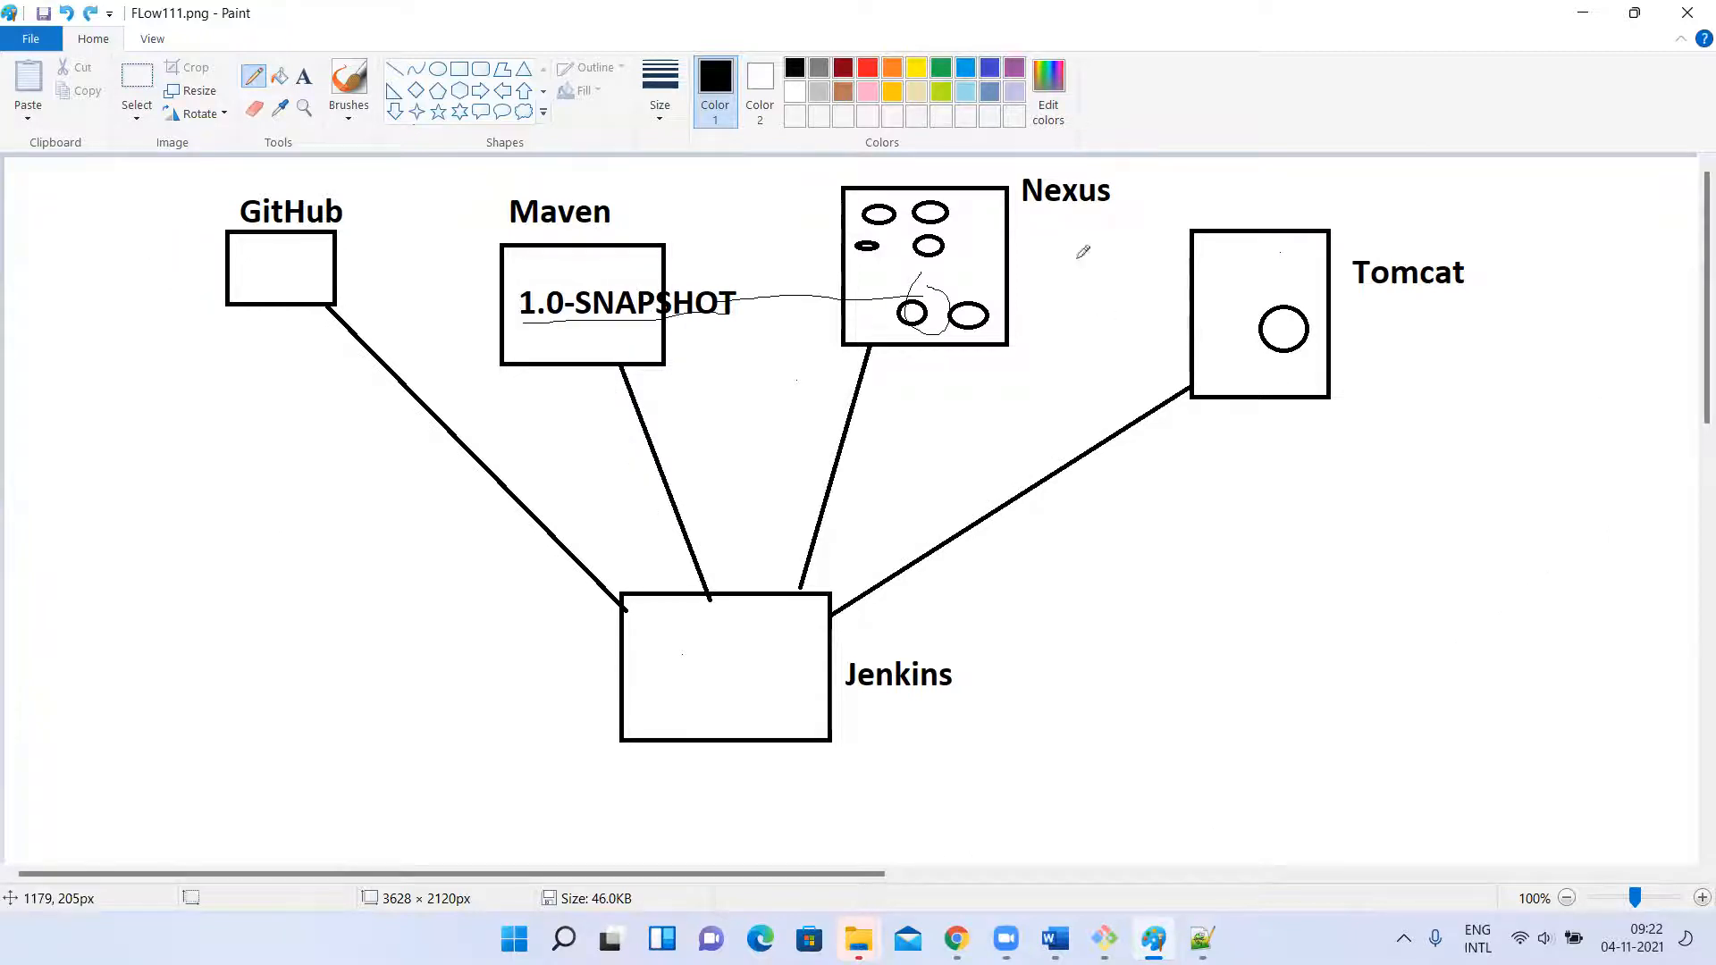